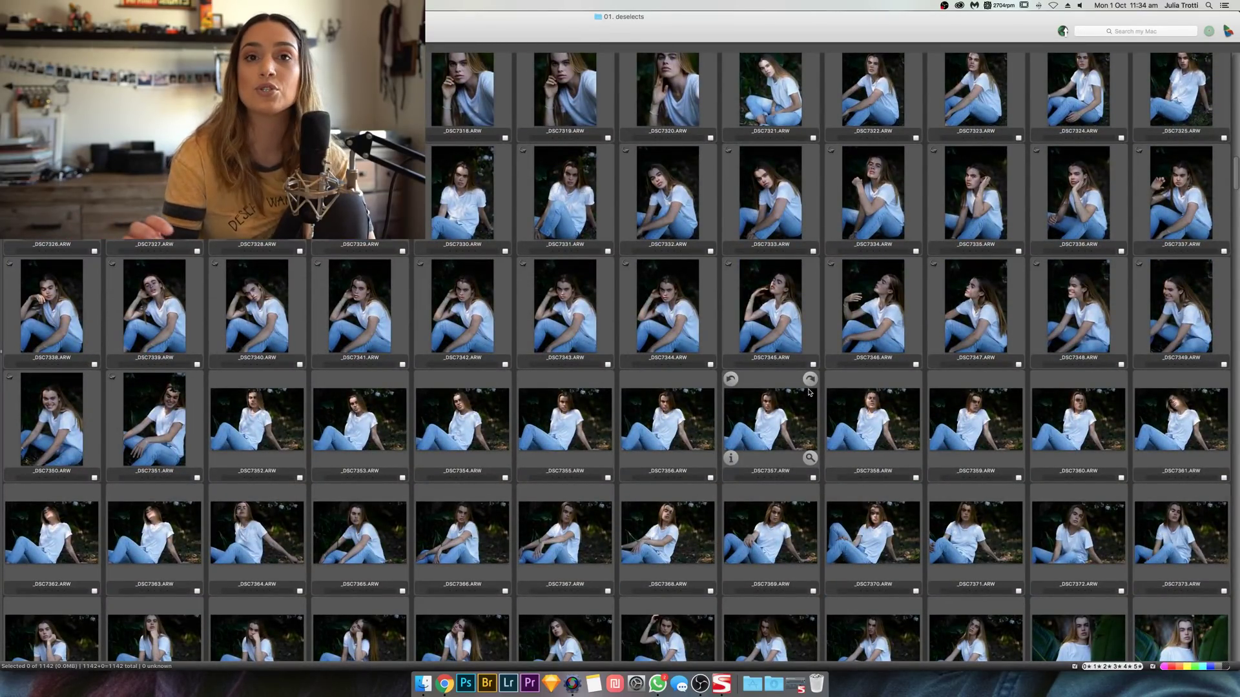
# Step: Look through the thumbnails of the whole shoot in the 01. deselects folder, down to the last photo
pyautogui.scroll(-9, 808, 392)
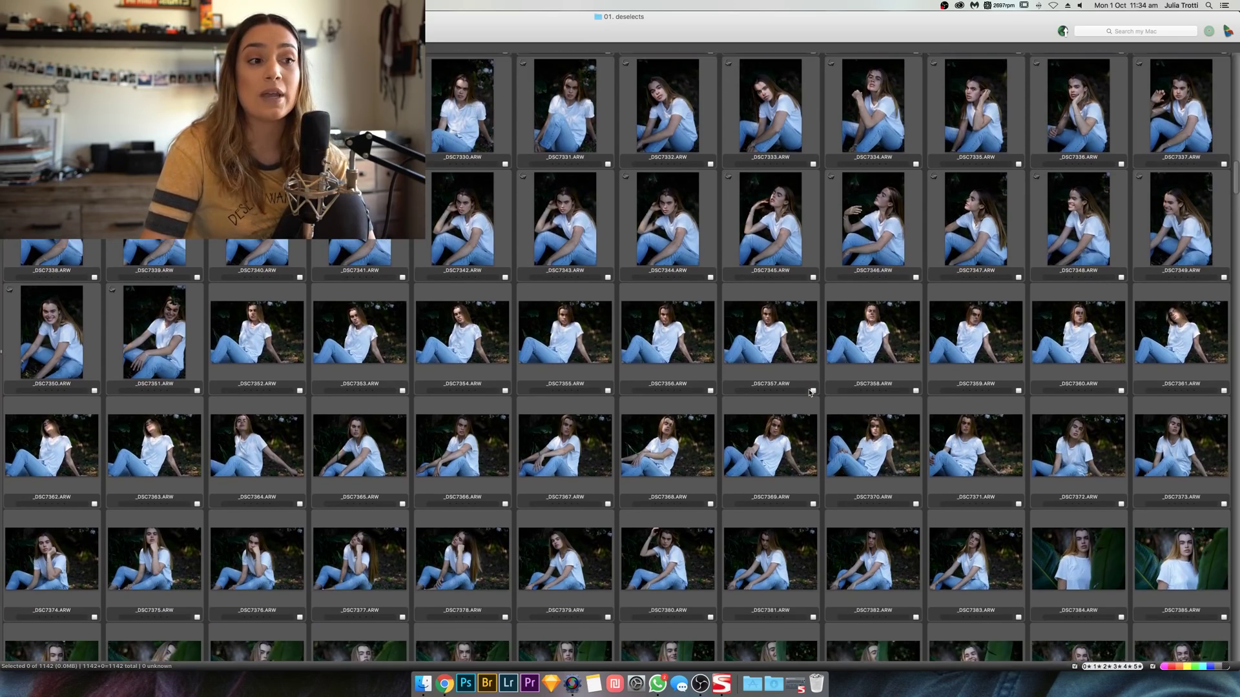
pyautogui.scroll(-20, 811, 392)
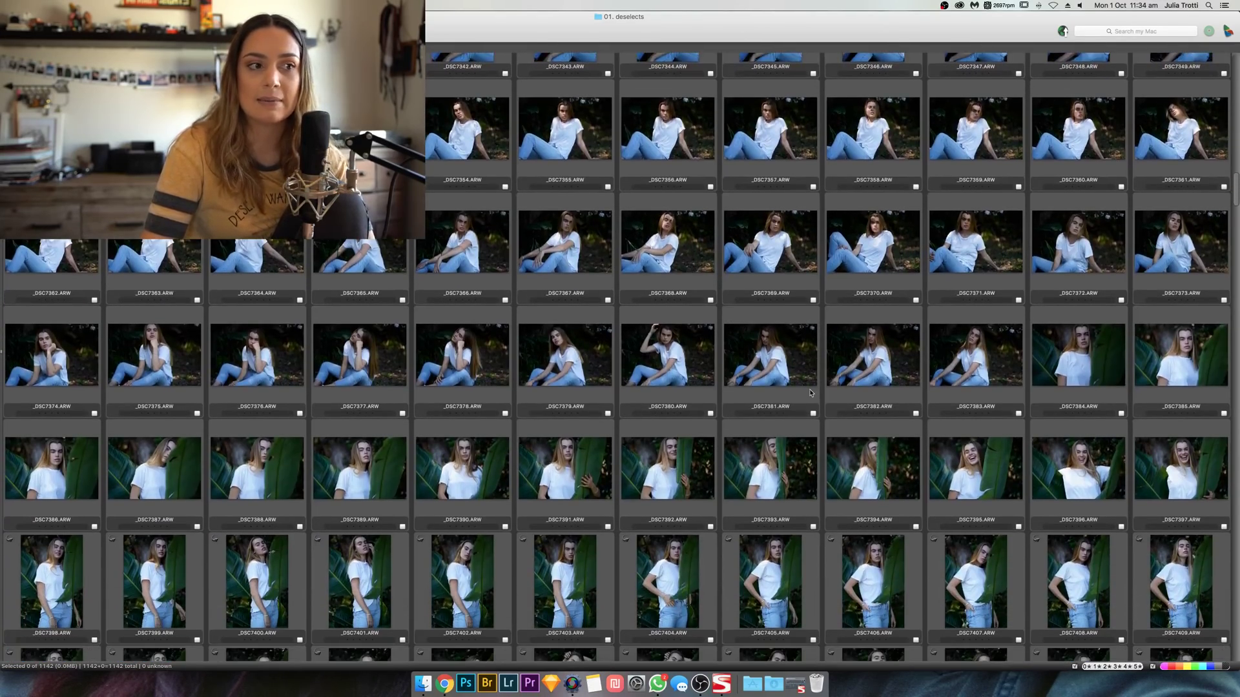
pyautogui.scroll(-20, 811, 391)
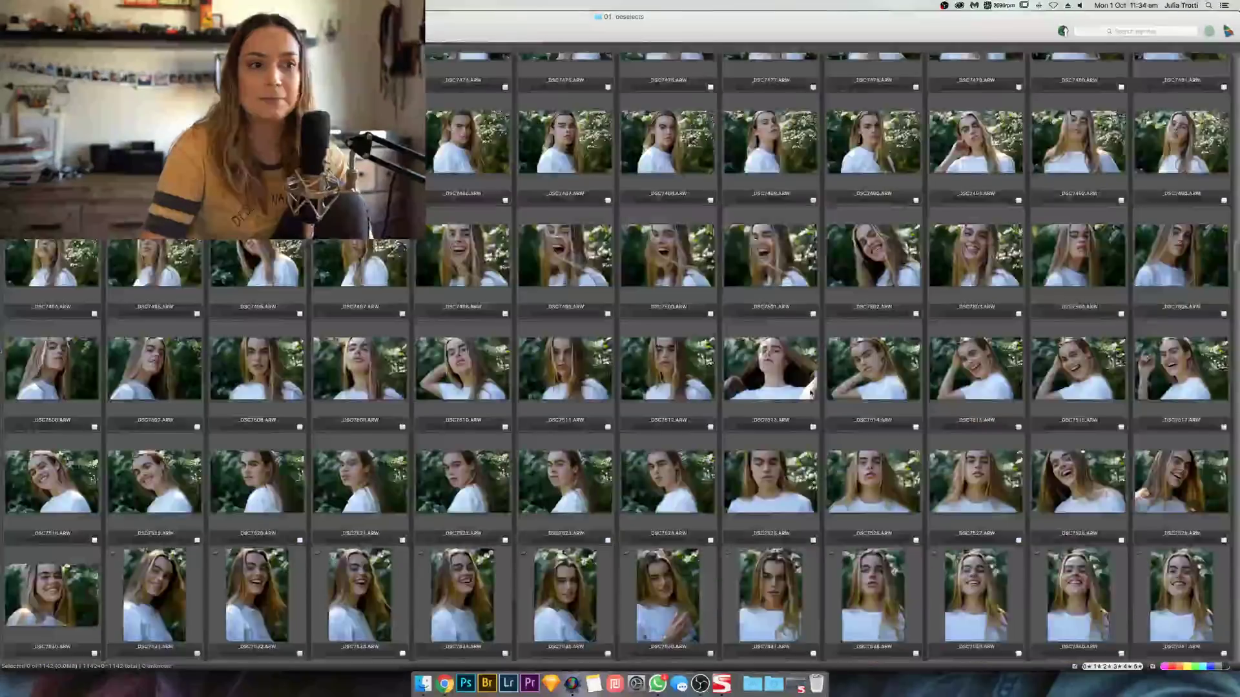
pyautogui.scroll(-20, 810, 391)
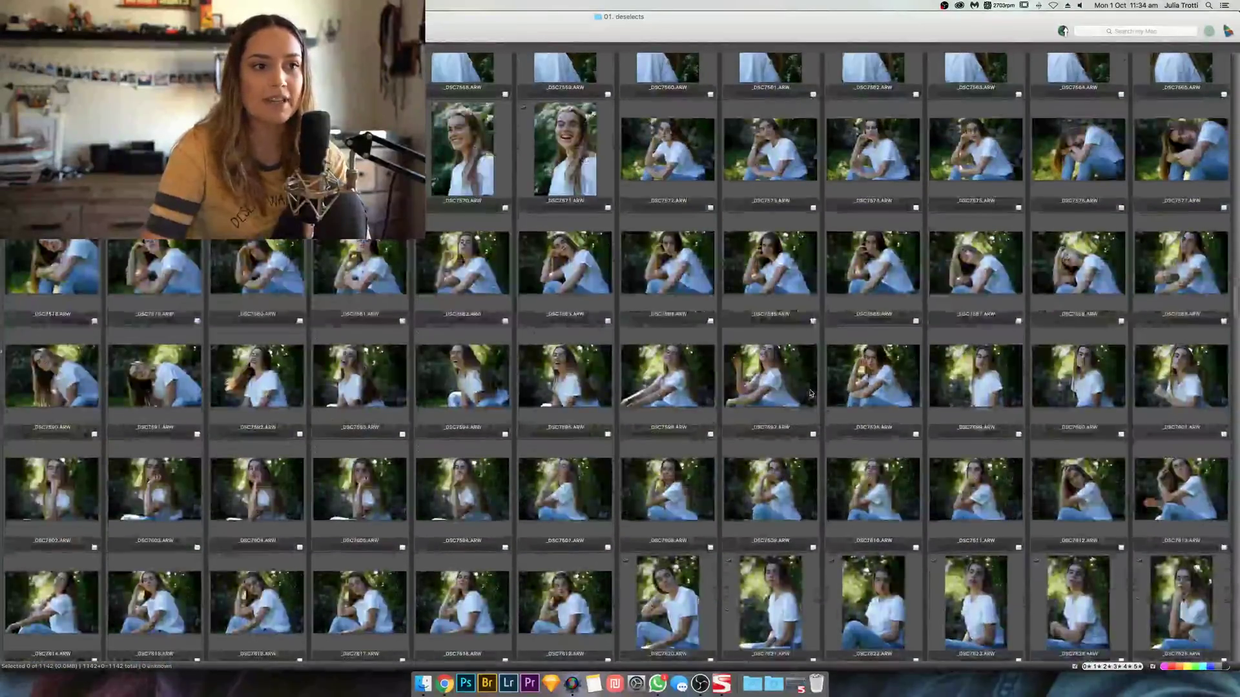
pyautogui.scroll(-20, 811, 392)
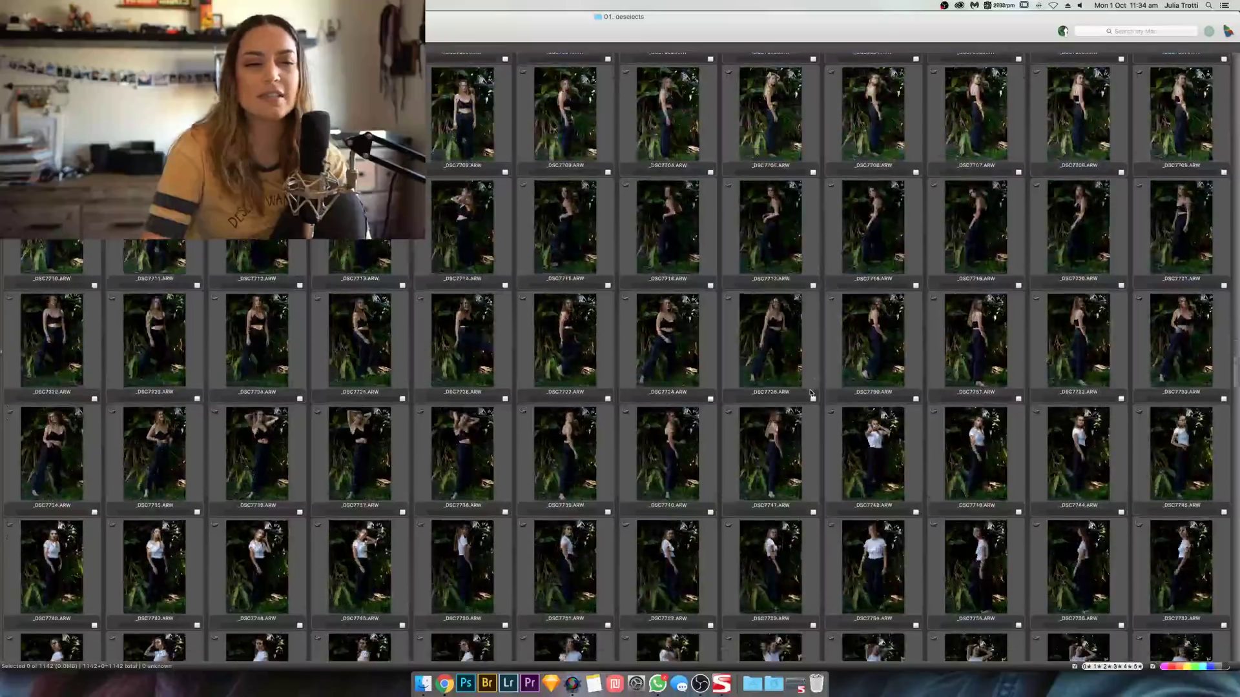
pyautogui.scroll(-15, 810, 392)
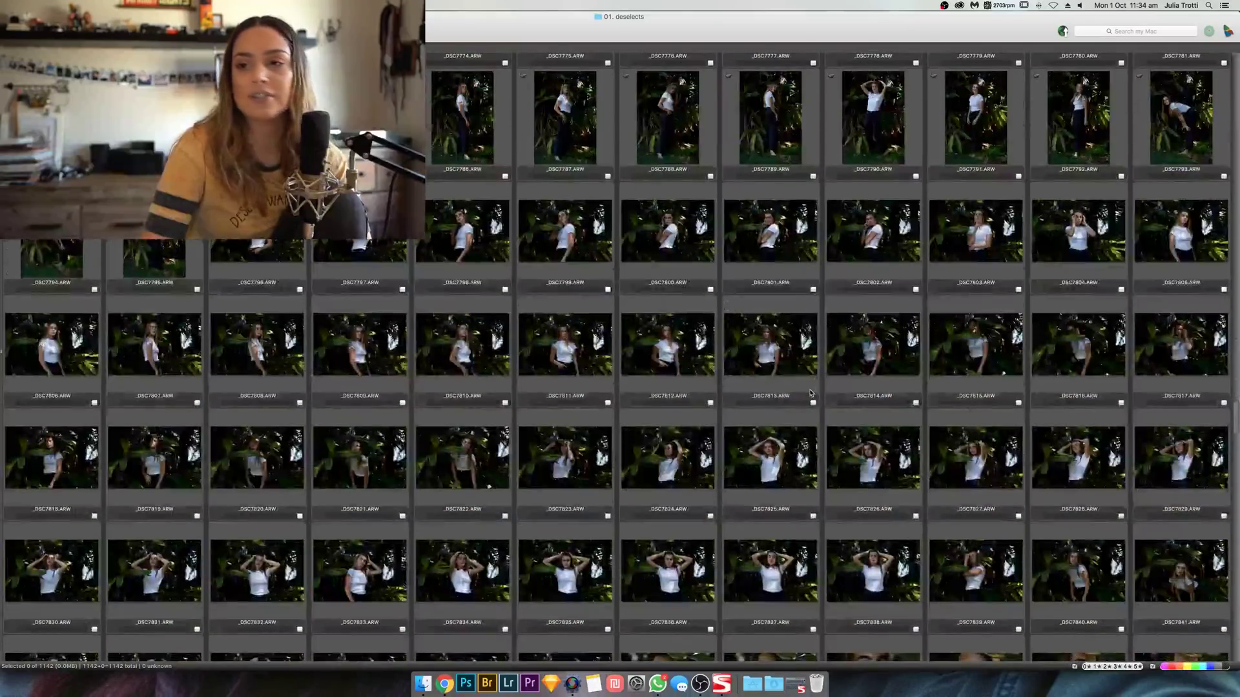
pyautogui.scroll(-6, 811, 392)
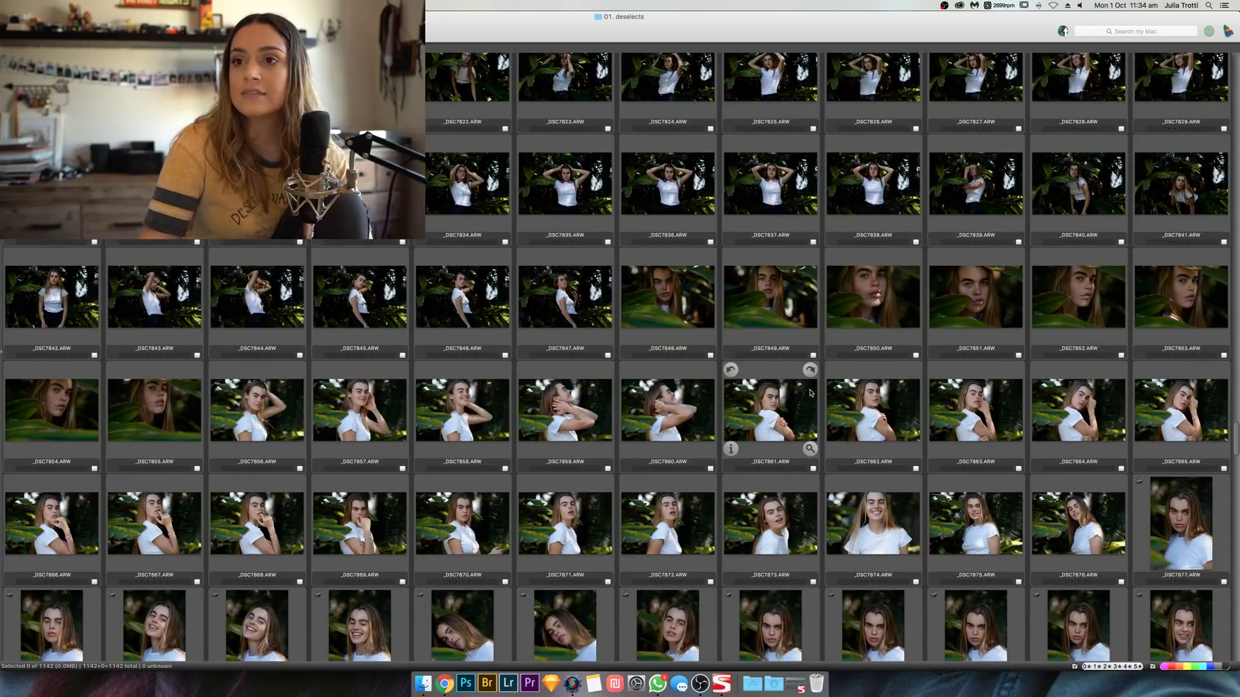
pyautogui.scroll(-2, 810, 392)
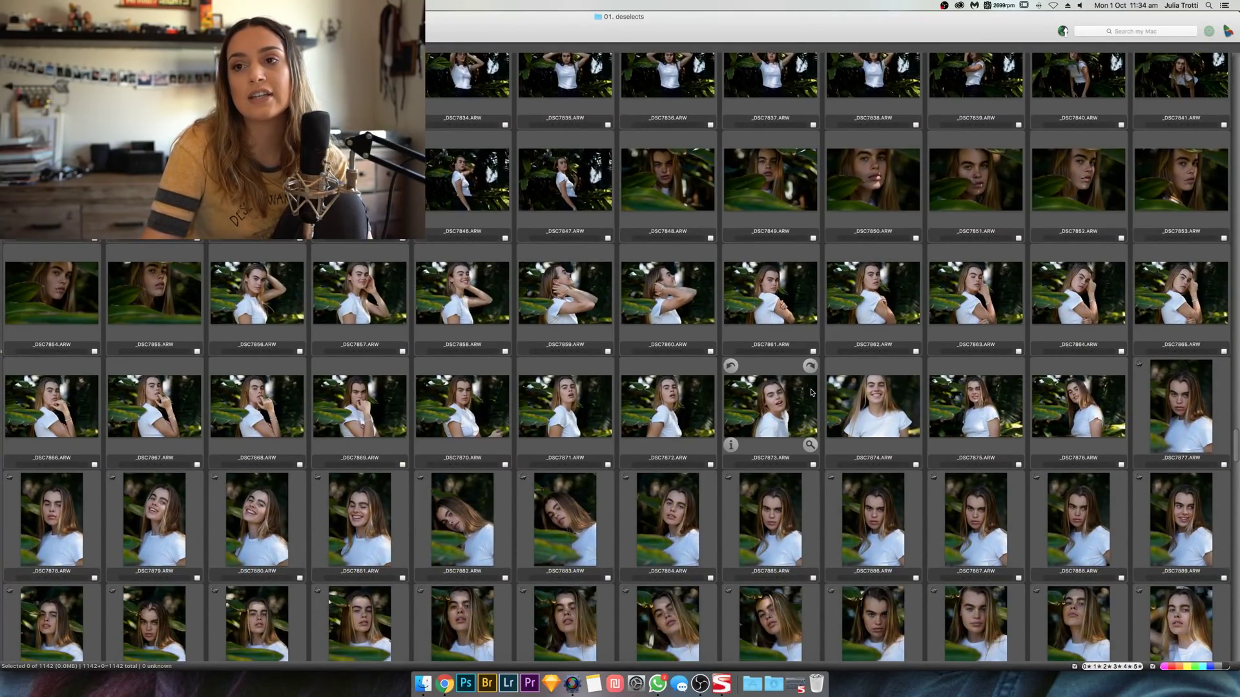
pyautogui.scroll(-2, 810, 392)
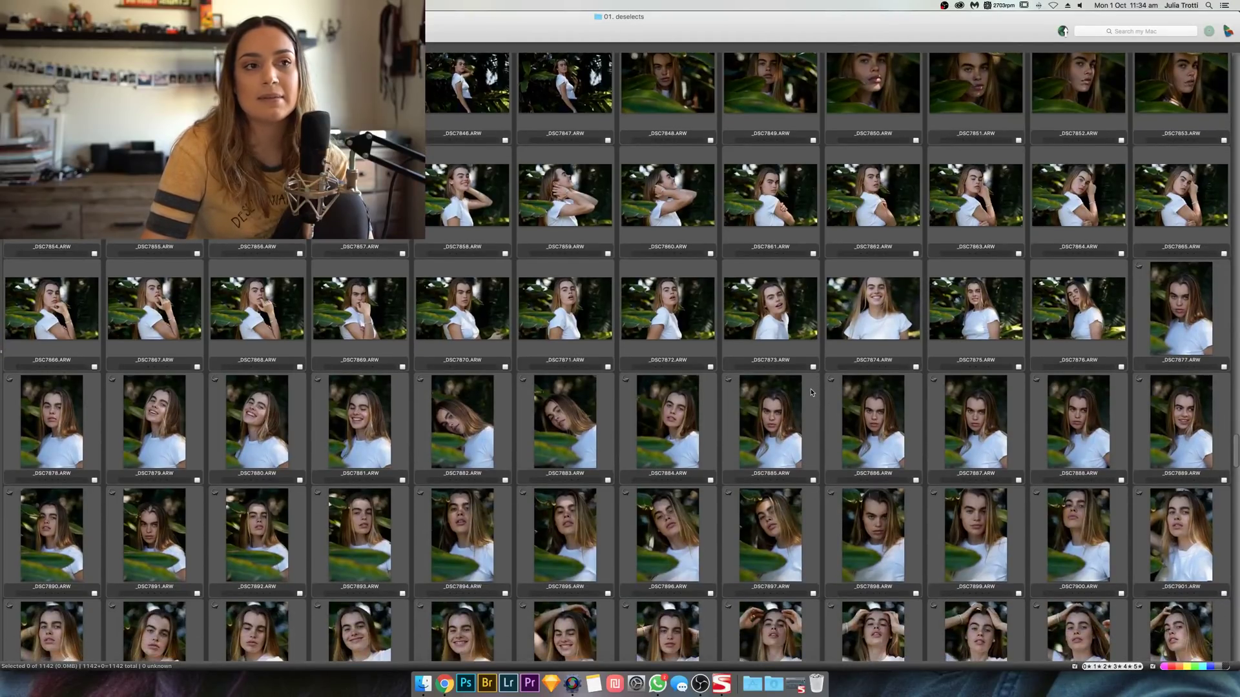
pyautogui.scroll(-4, 811, 391)
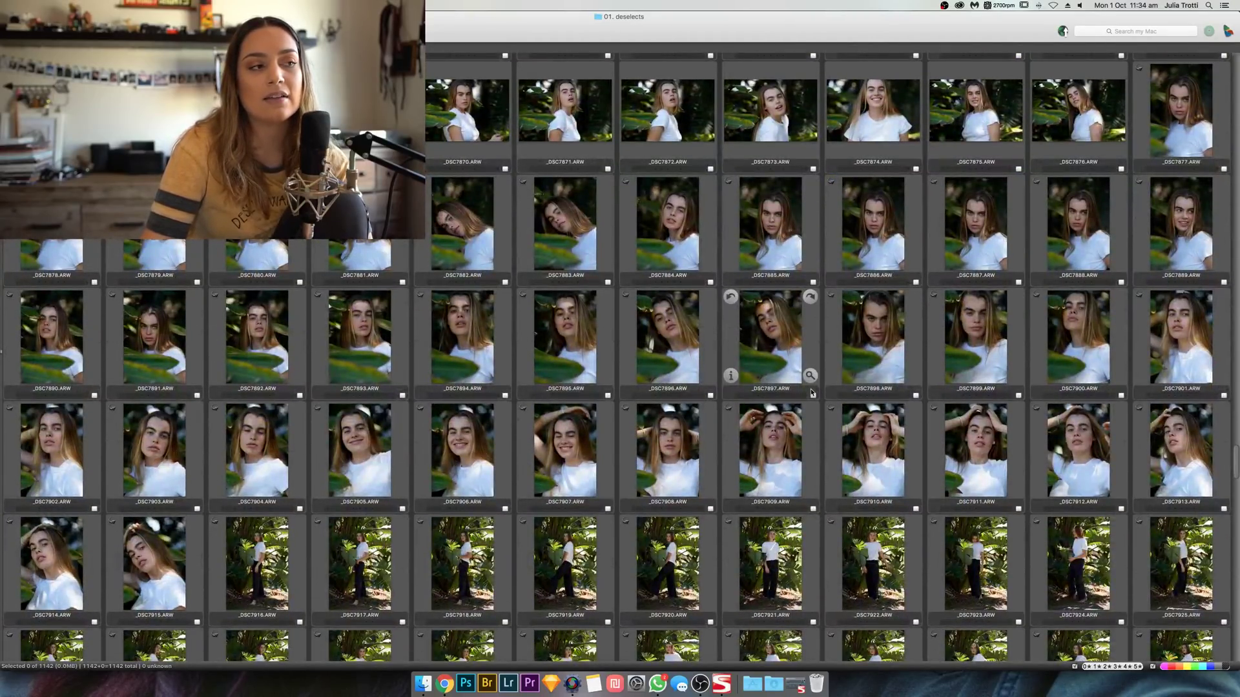
pyautogui.scroll(-4, 811, 392)
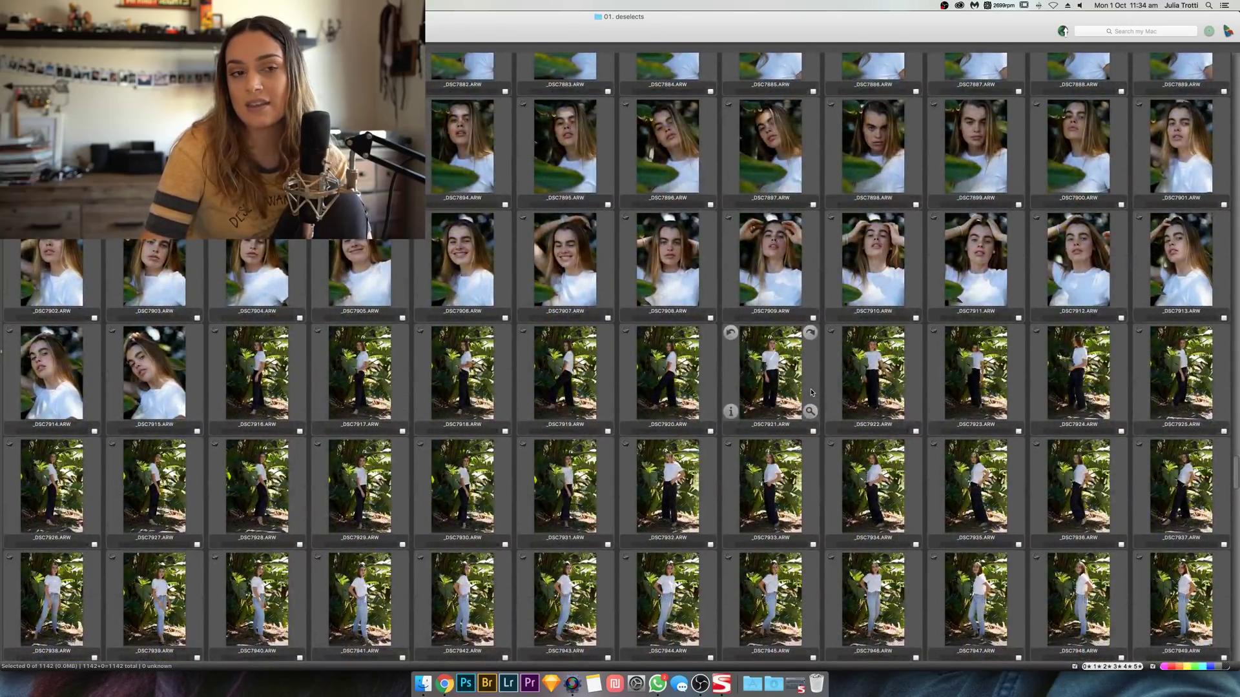
pyautogui.scroll(-2, 811, 392)
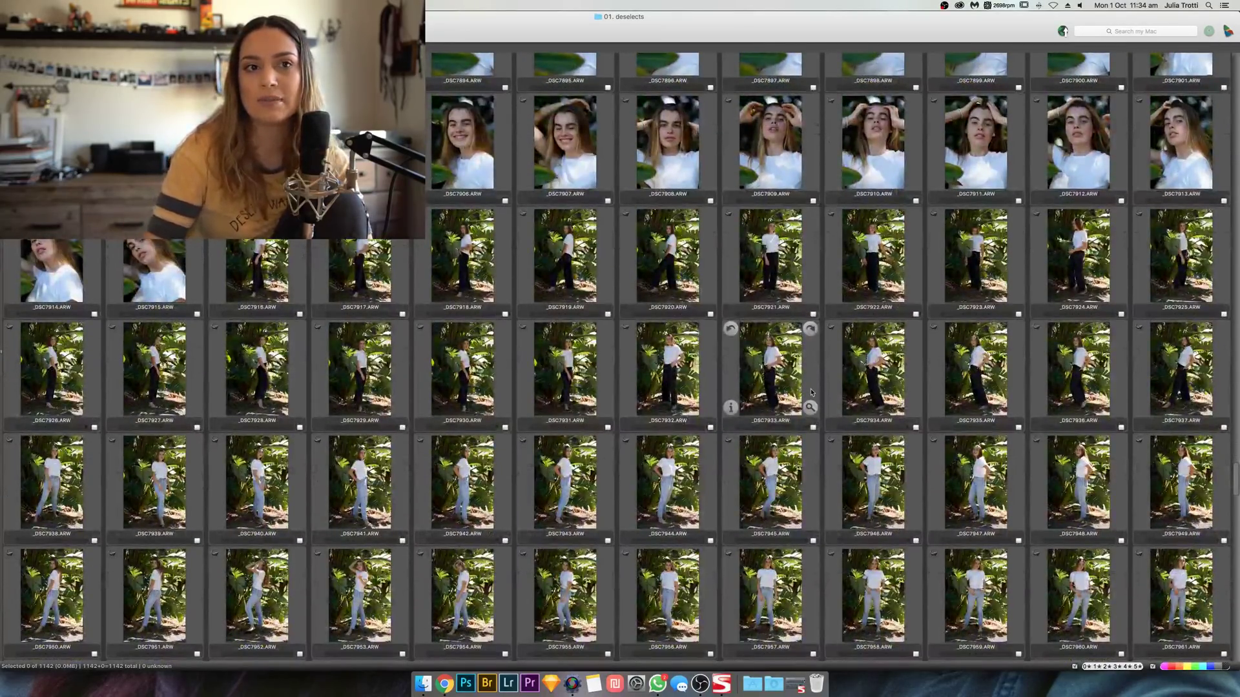
pyautogui.scroll(-4, 811, 391)
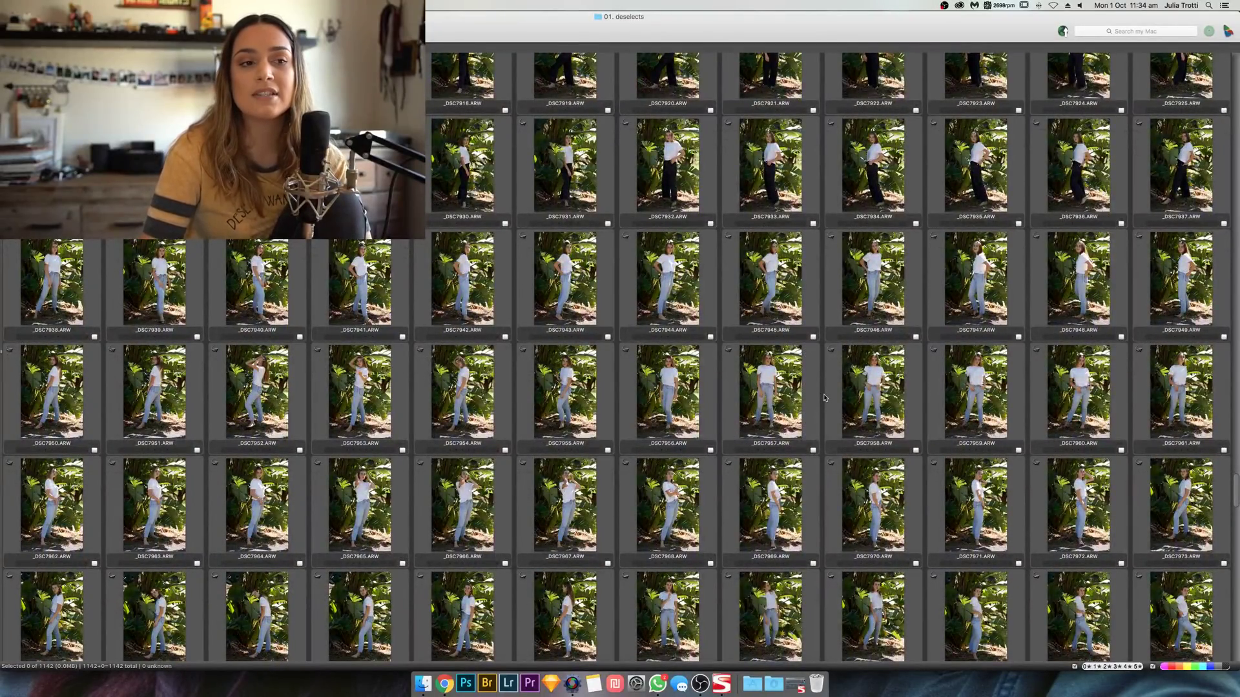
pyautogui.scroll(-10, 824, 398)
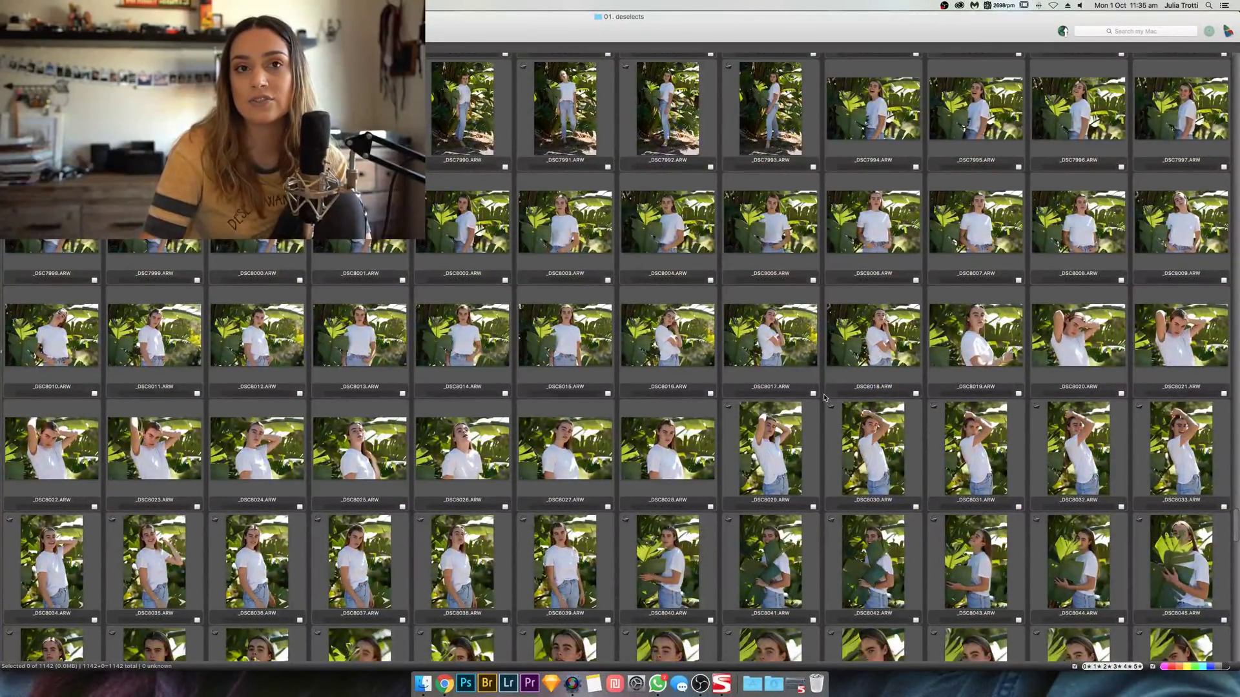
pyautogui.scroll(-1, 824, 397)
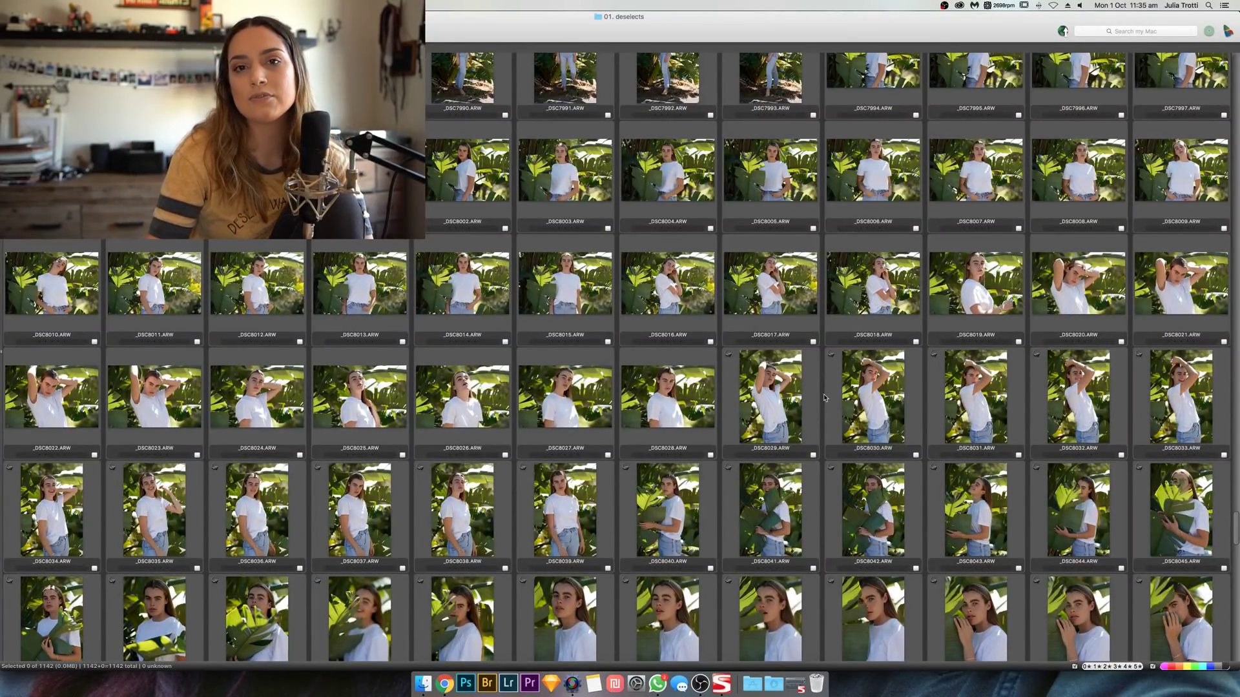
pyautogui.scroll(-3, 859, 400)
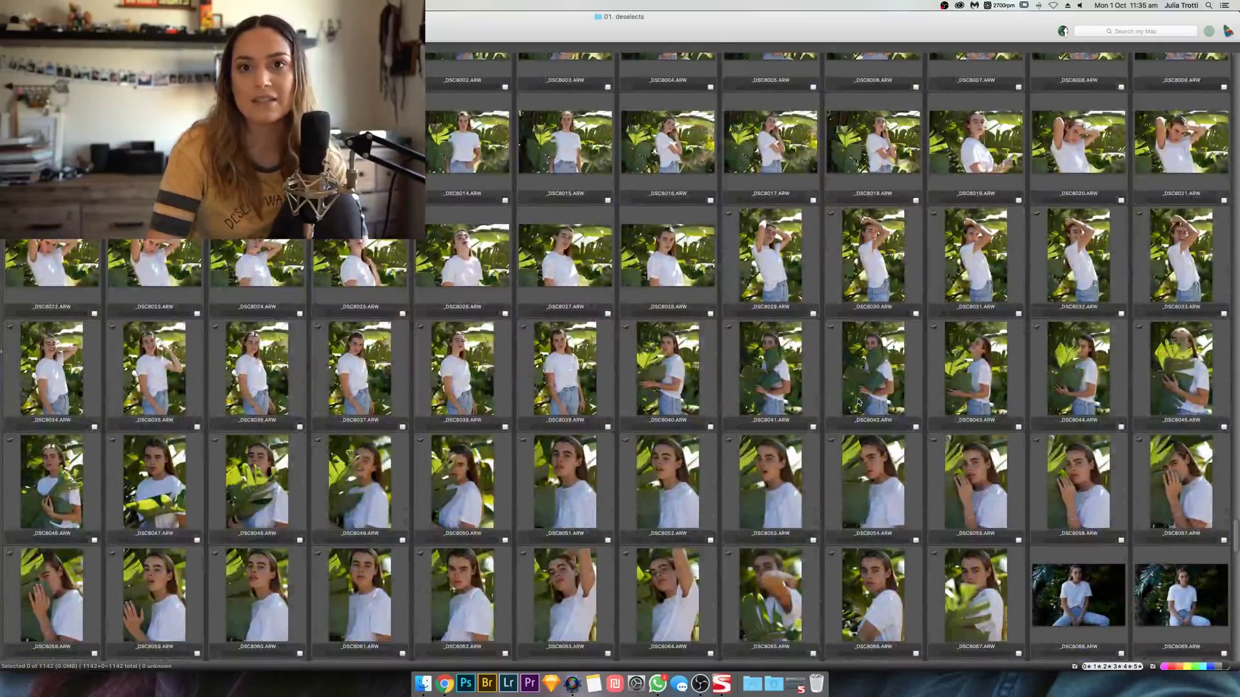
pyautogui.scroll(-3, 859, 402)
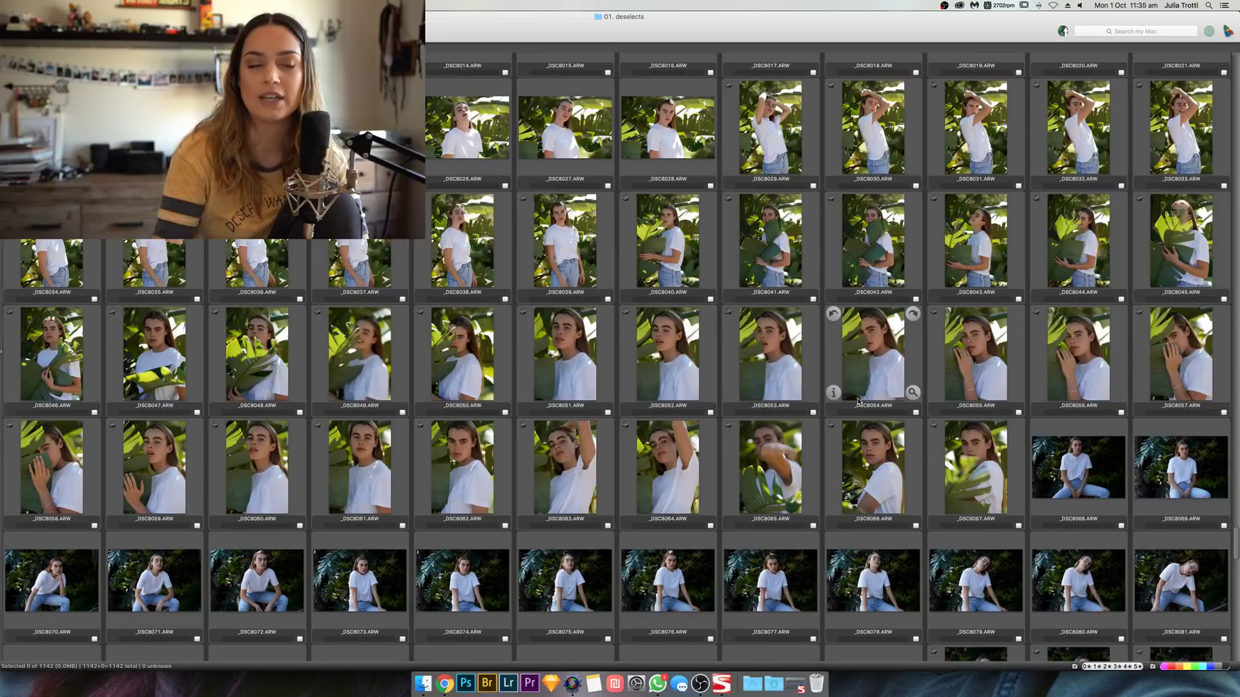
pyautogui.scroll(-5, 859, 401)
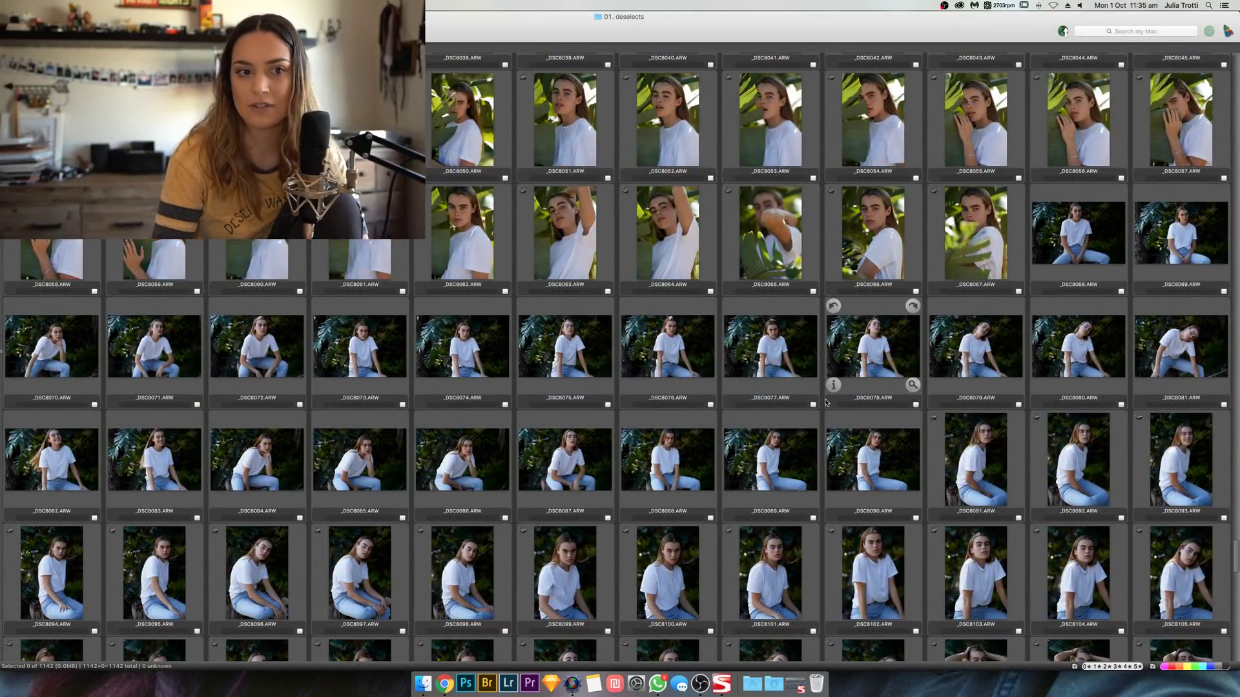
pyautogui.scroll(-6, 826, 404)
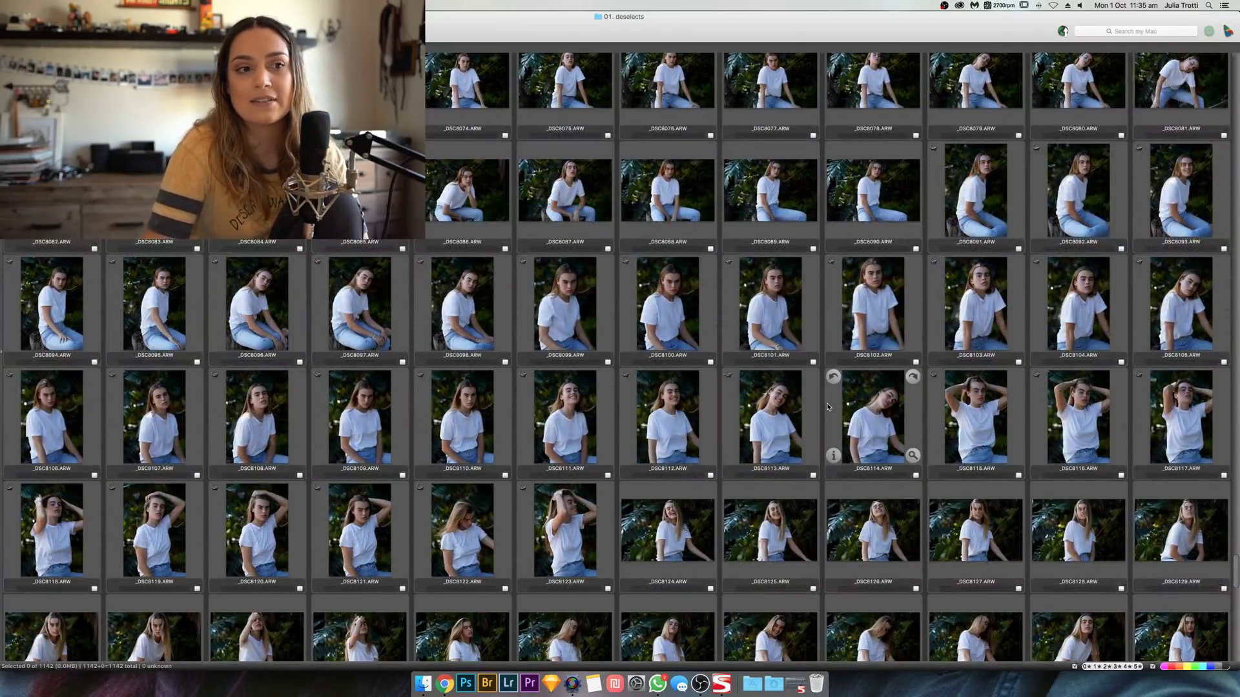
pyautogui.scroll(-4, 828, 407)
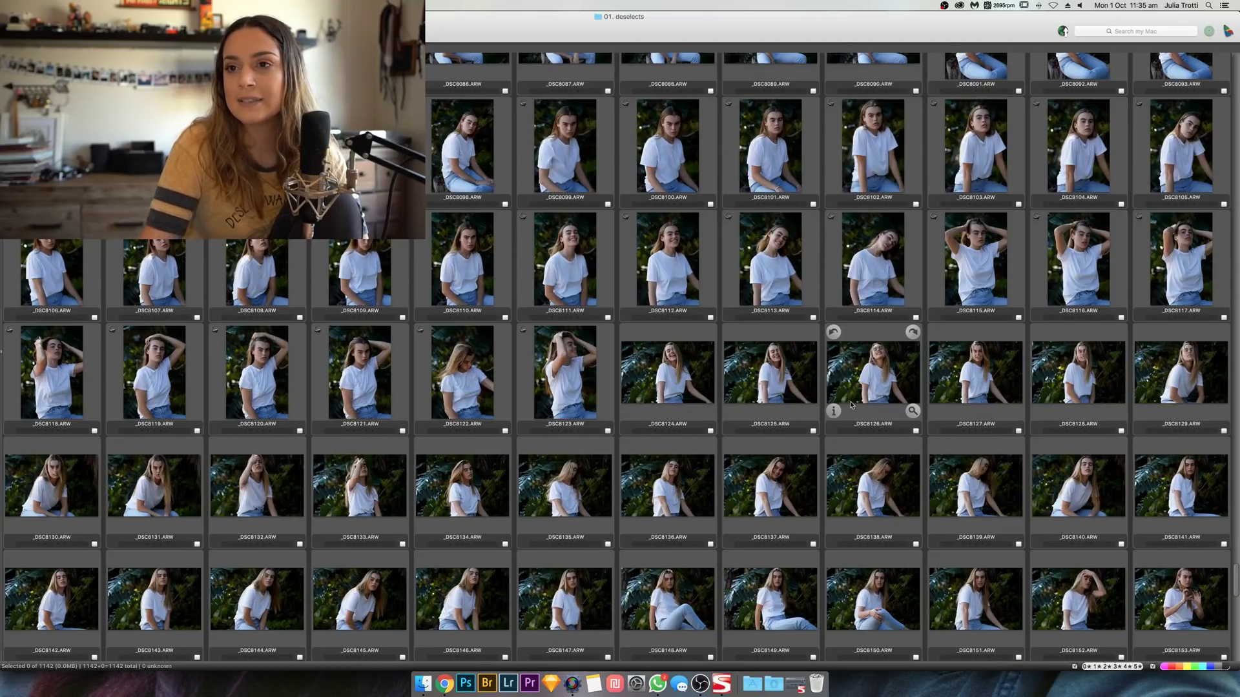
pyautogui.scroll(-3, 851, 405)
pyautogui.scroll(-5, 851, 405)
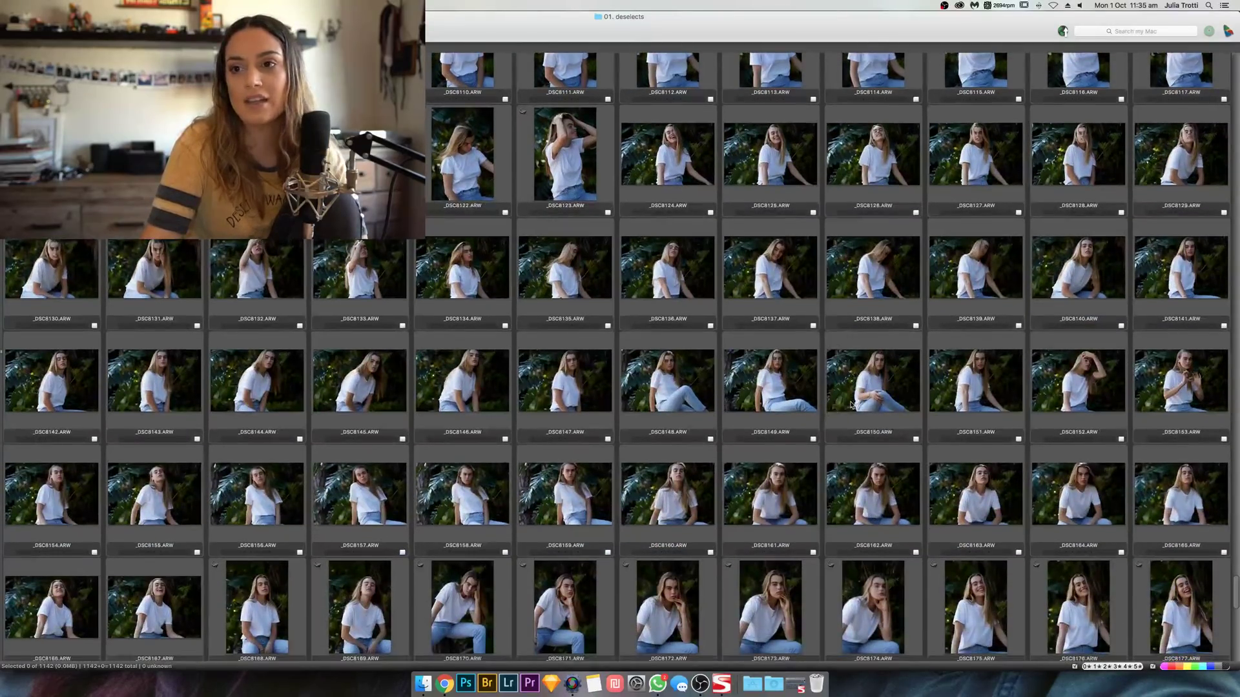
pyautogui.scroll(-3, 851, 406)
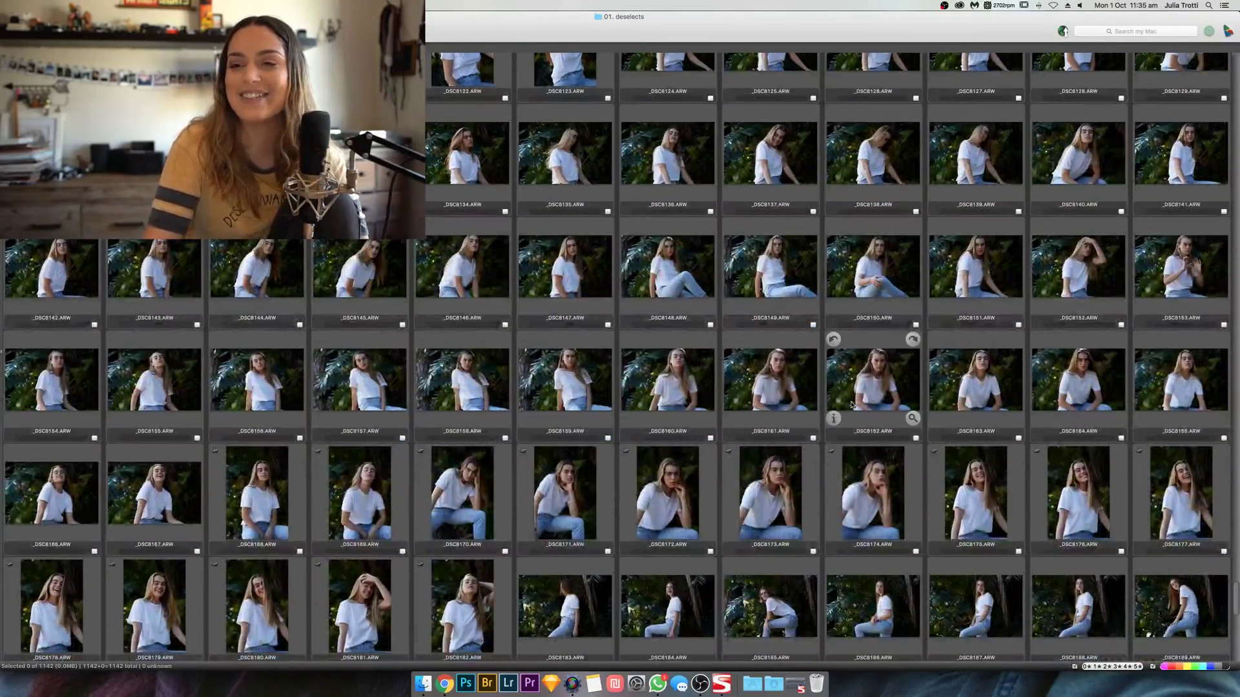
pyautogui.scroll(-3, 851, 406)
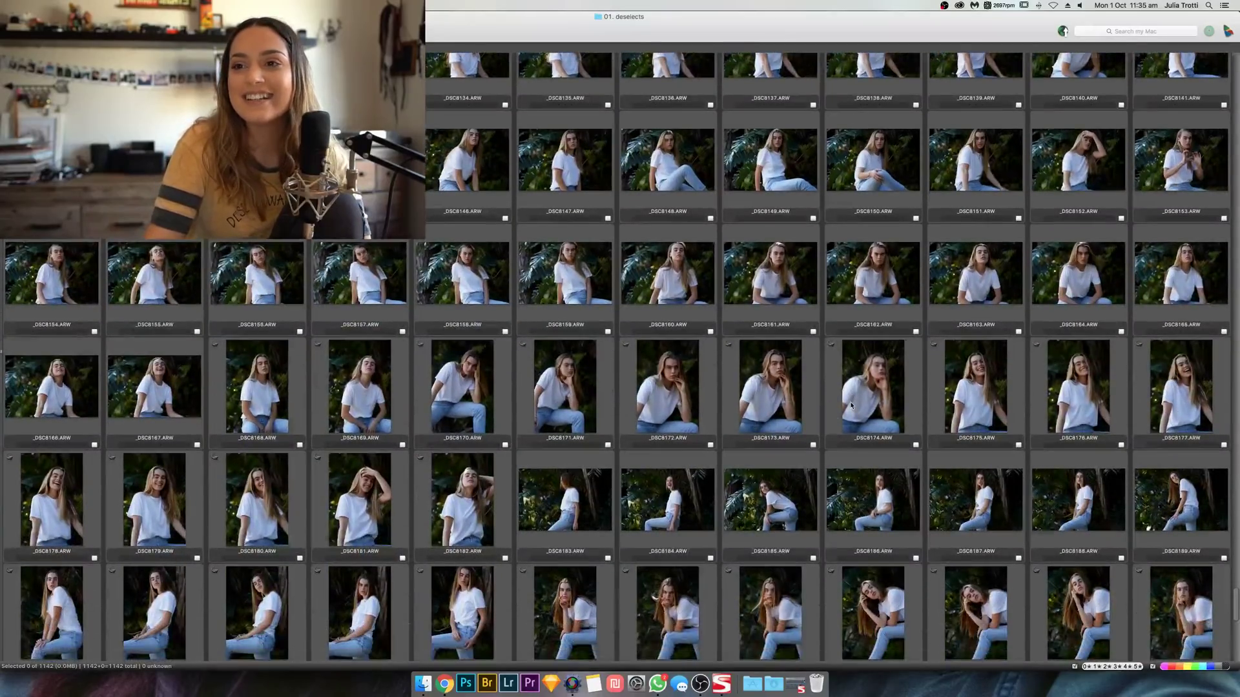
pyautogui.scroll(-7, 851, 406)
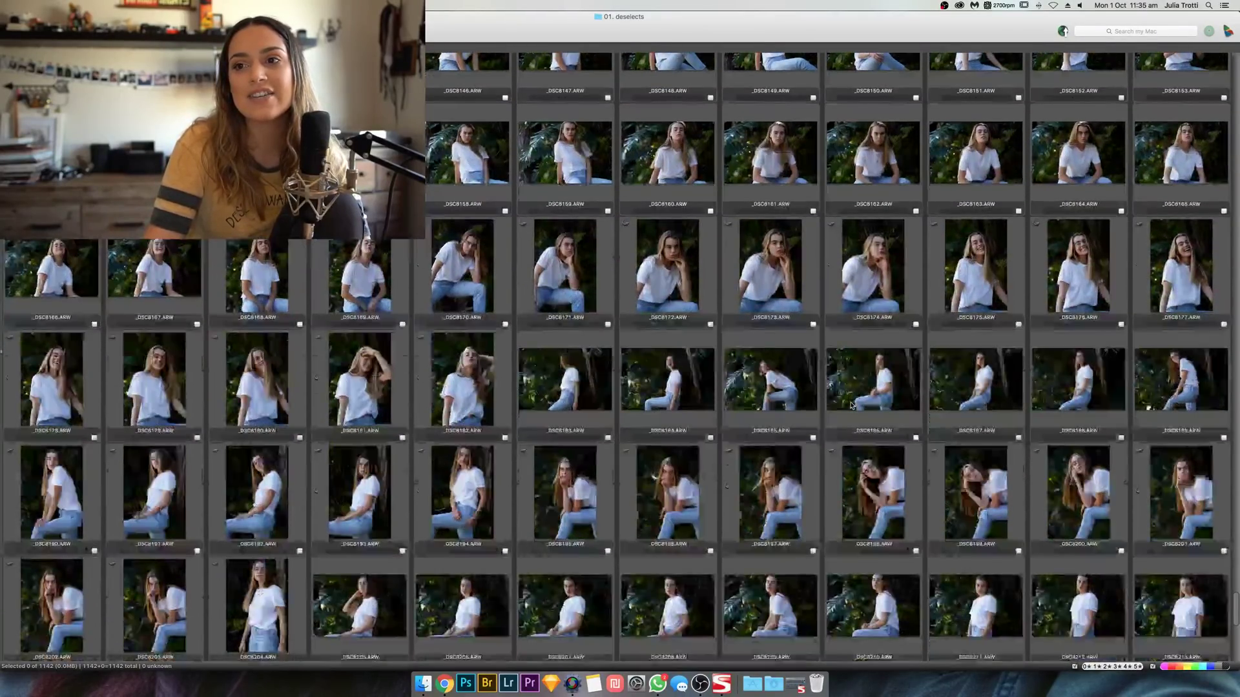
pyautogui.scroll(-3, 850, 406)
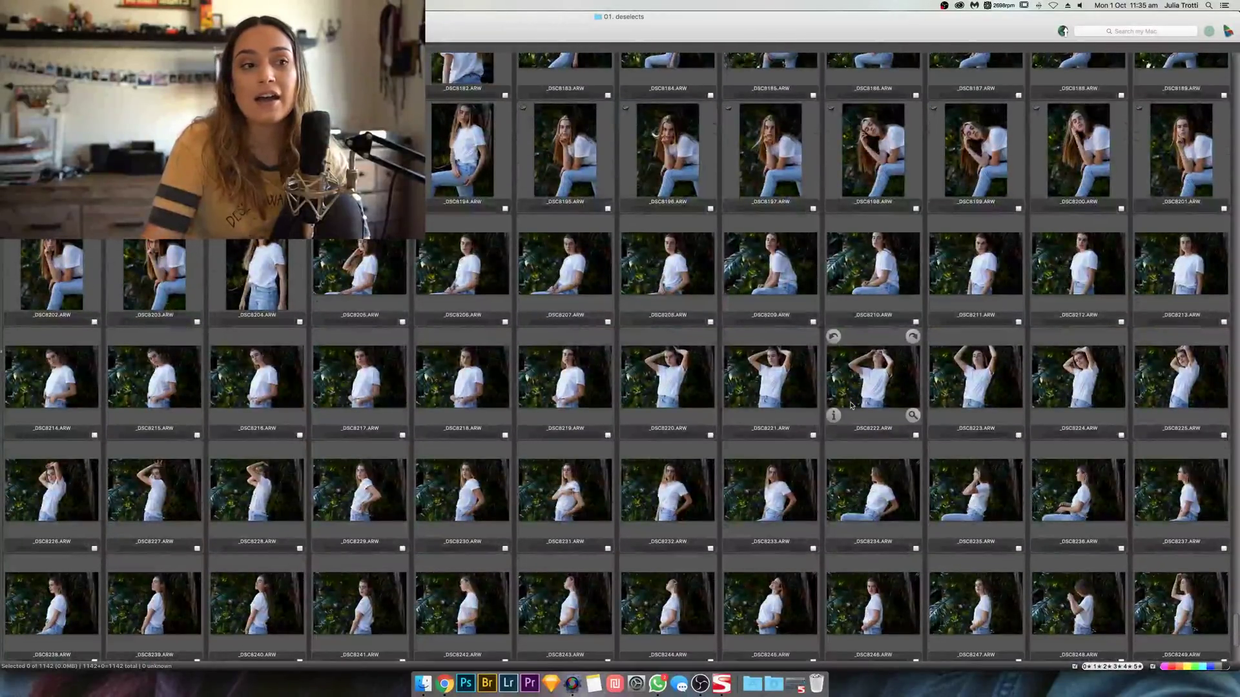
pyautogui.scroll(-6, 851, 406)
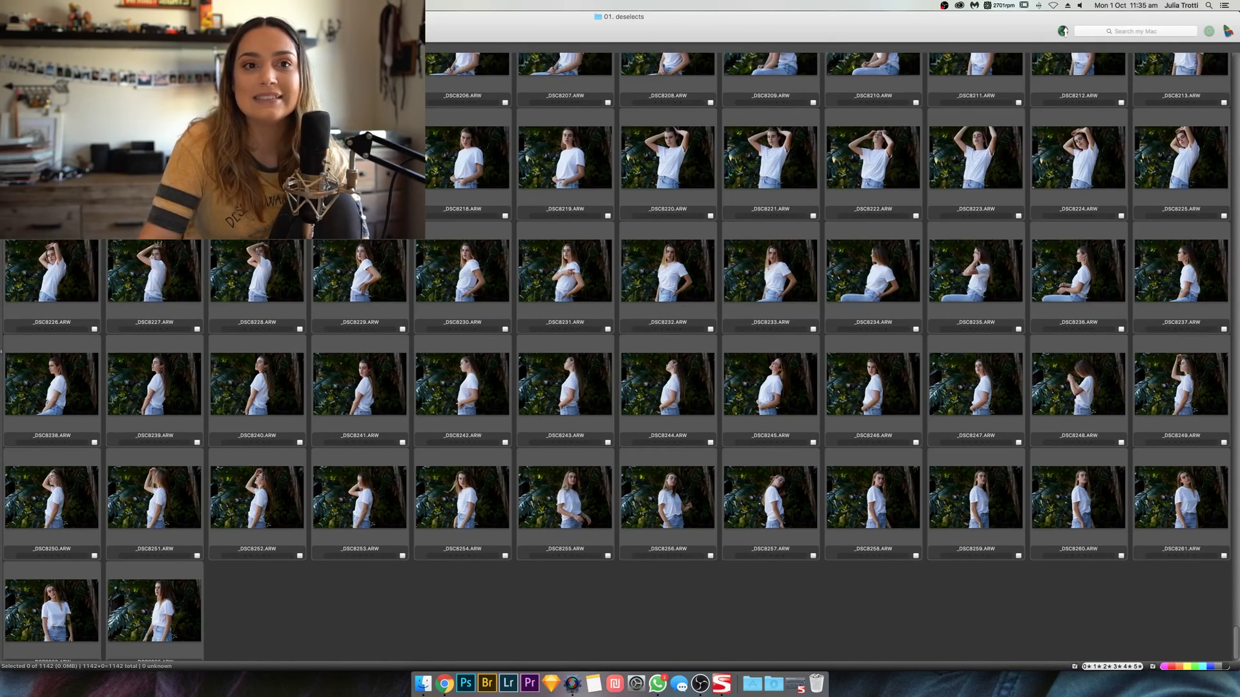
# Step: Return to the start of the contact sheet and open the first photo, _DSC7122.ARW, in the large preview
pyautogui.moveTo(1236, 649)
pyautogui.mouseDown()
pyautogui.moveTo(1236, 255)
pyautogui.moveTo(1236, 646)
pyautogui.mouseUp()
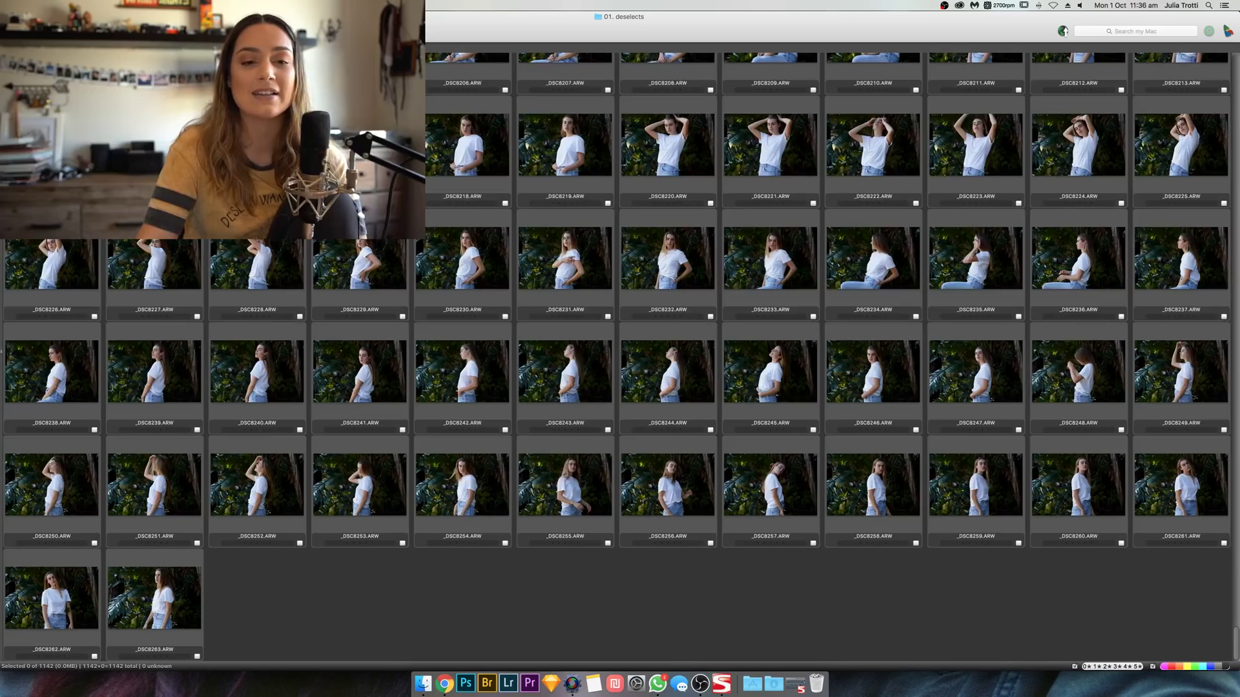
pyautogui.scroll(20, 616, 357)
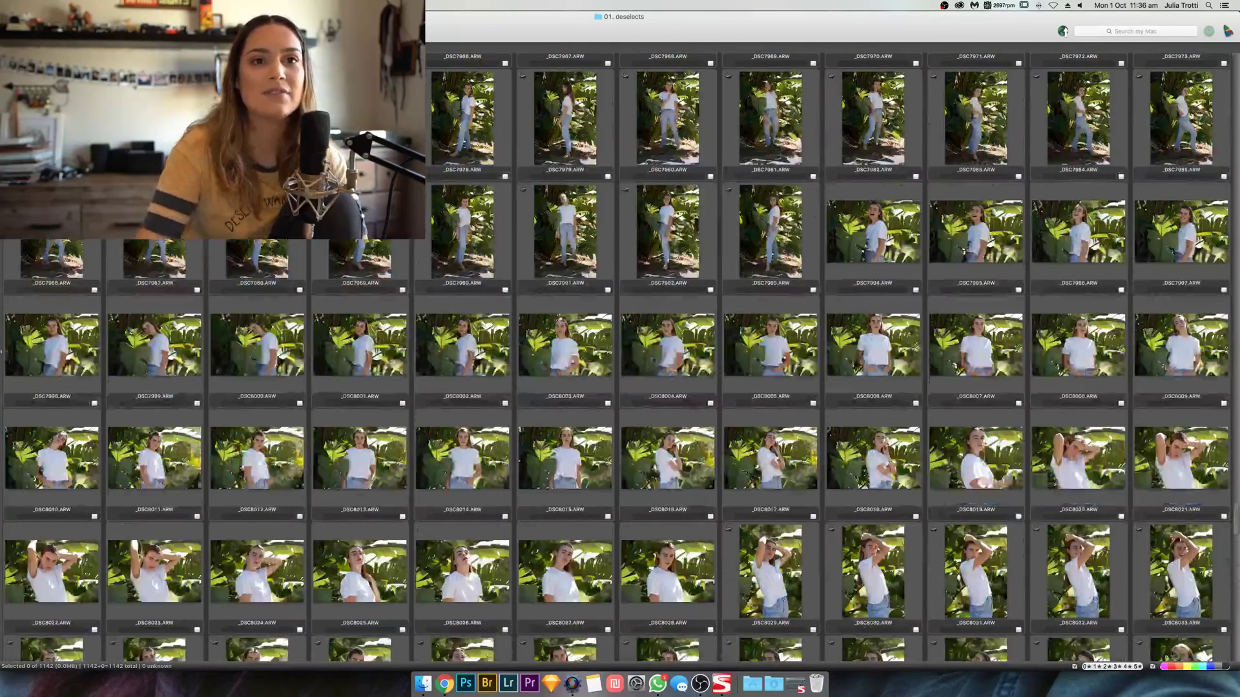
pyautogui.moveTo(1235, 516); pyautogui.dragTo(1236, 65)
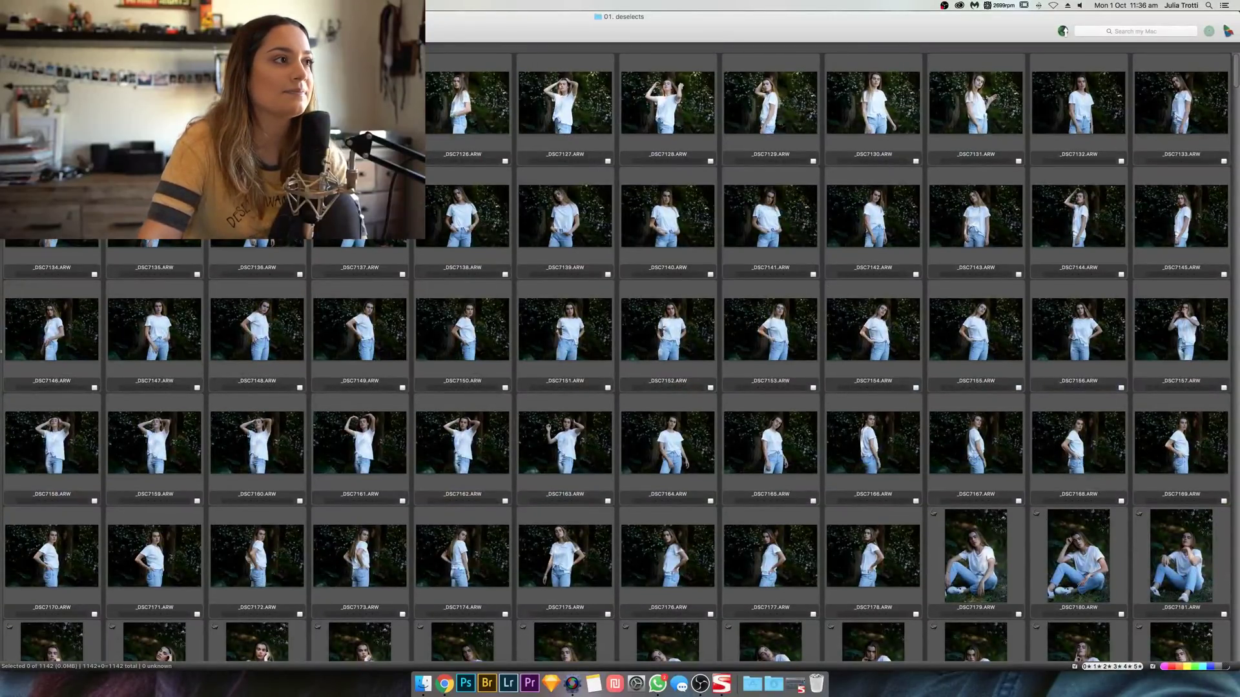
pyautogui.press('Return')
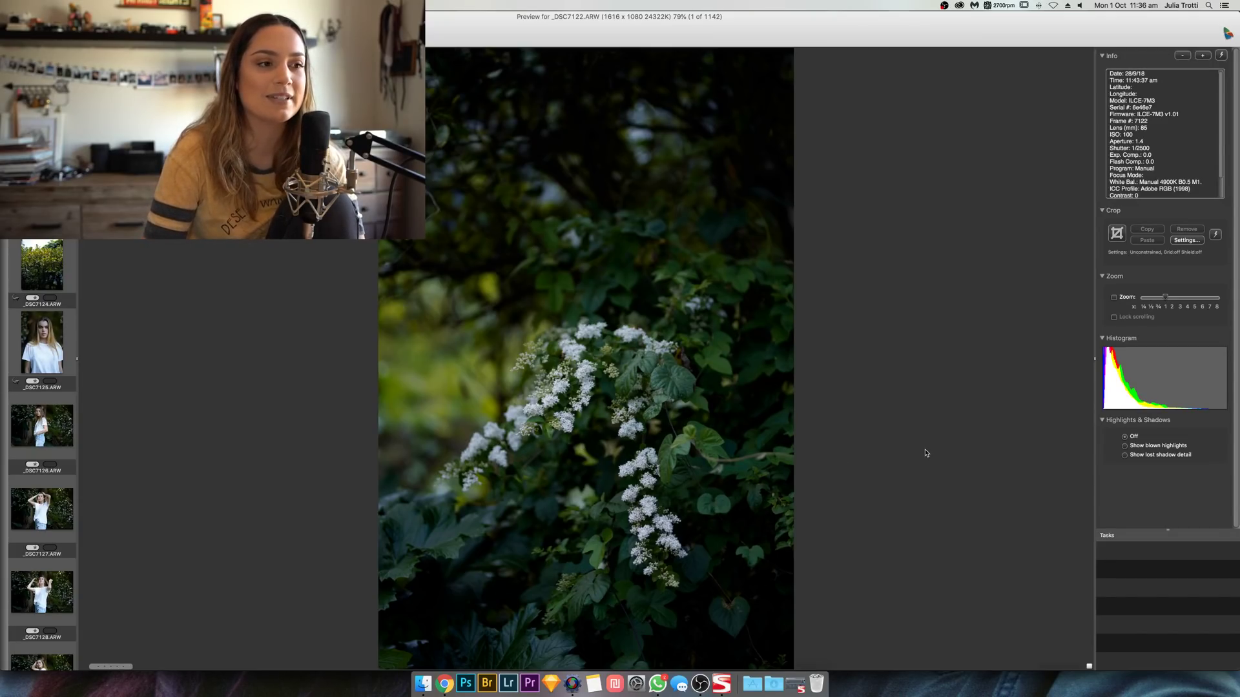
# Step: Examine the photos one by one in the large preview, from _DSC7123.ARW through _DSC7133.ARW
pyautogui.press('Right')
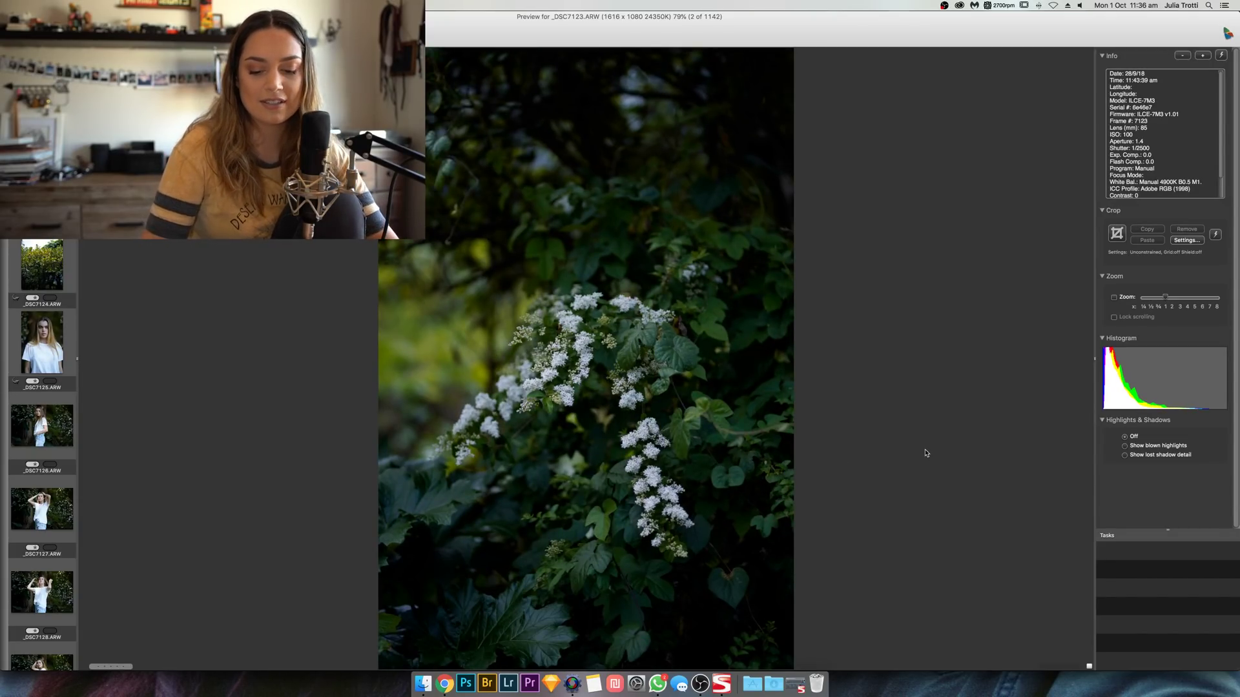
pyautogui.press('Right')
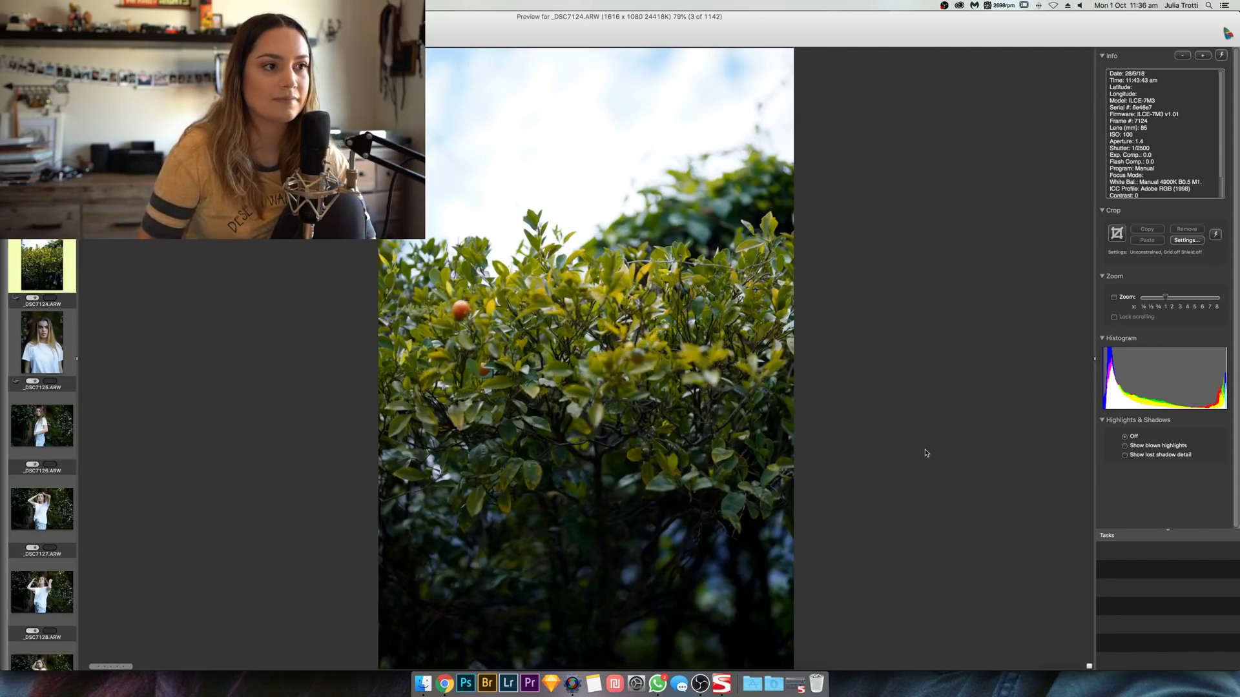
pyautogui.press('Right')
pyautogui.press('Right')
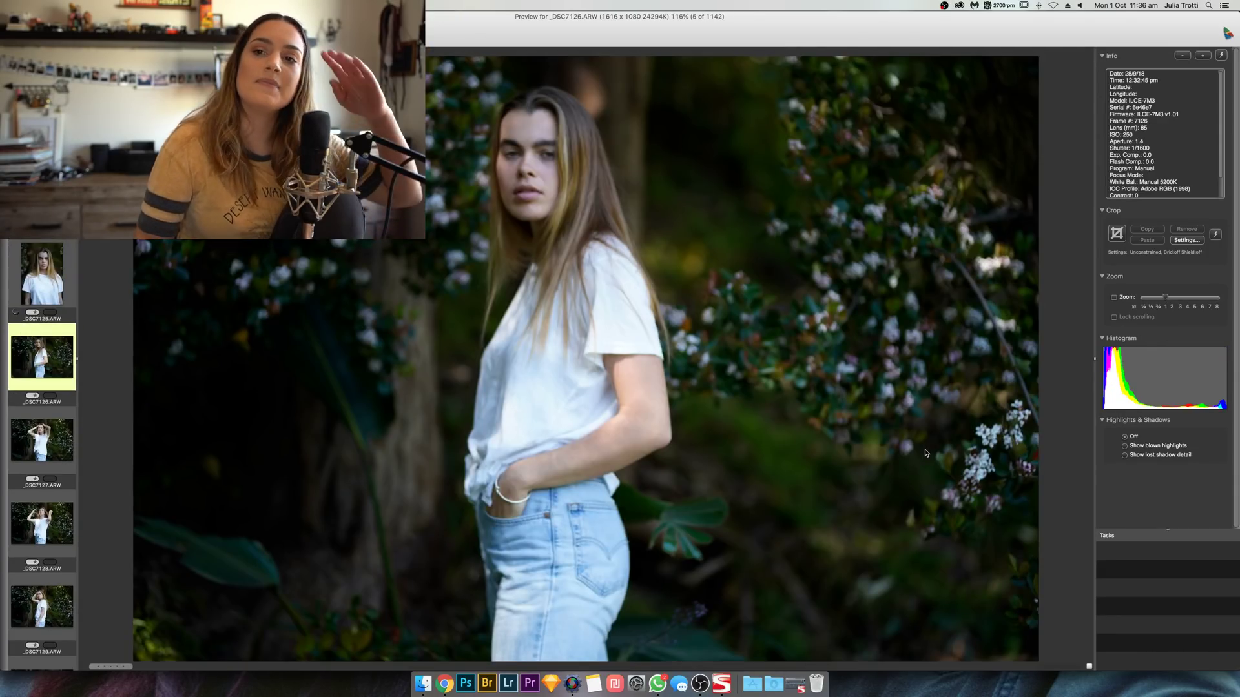
pyautogui.press('Right')
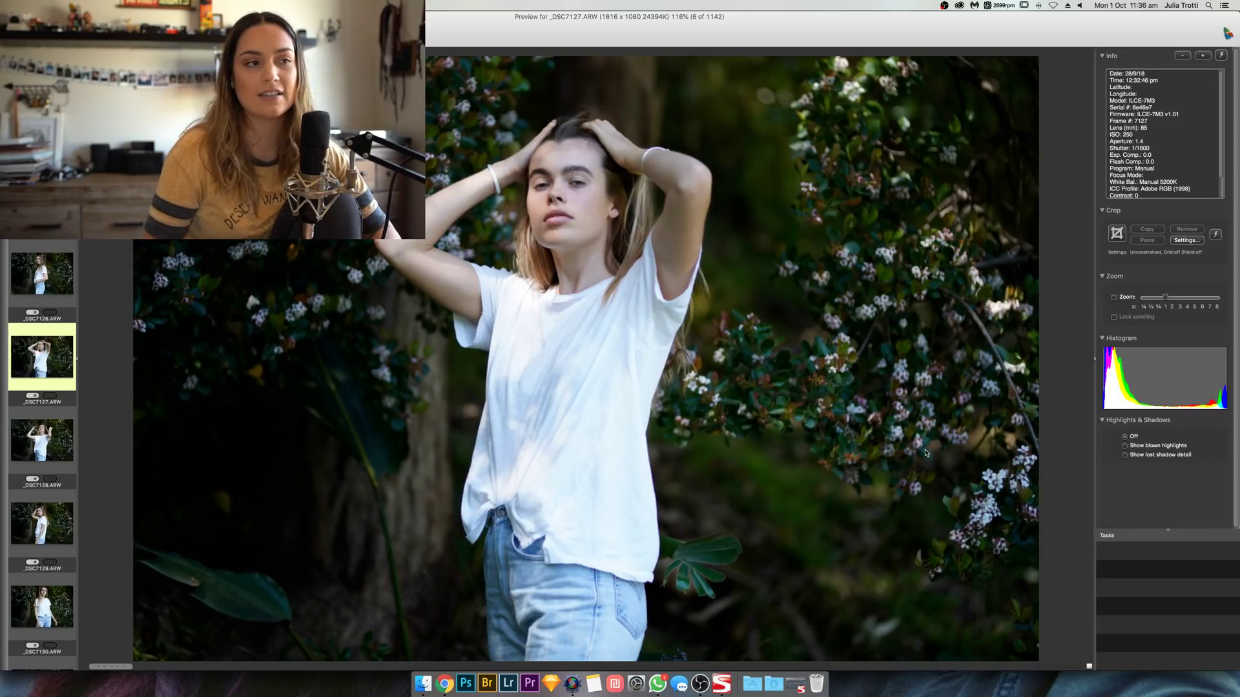
pyautogui.press('Right')
pyautogui.press('Right')
pyautogui.press('Right')
pyautogui.press('Right')
pyautogui.press('Right')
pyautogui.press('Right')
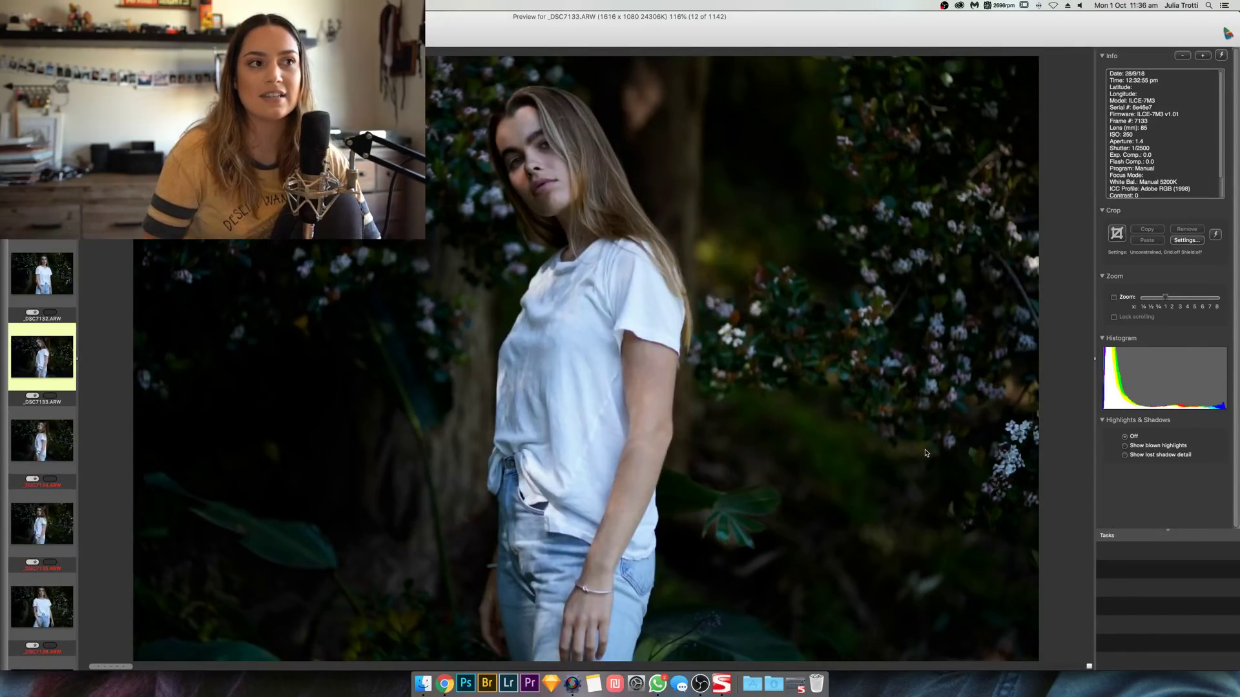
# Step: Go back through the previewed photos from _DSC7133.ARW to _DSC7127.ARW and re-examine each one
pyautogui.press('Left')
pyautogui.press('Left')
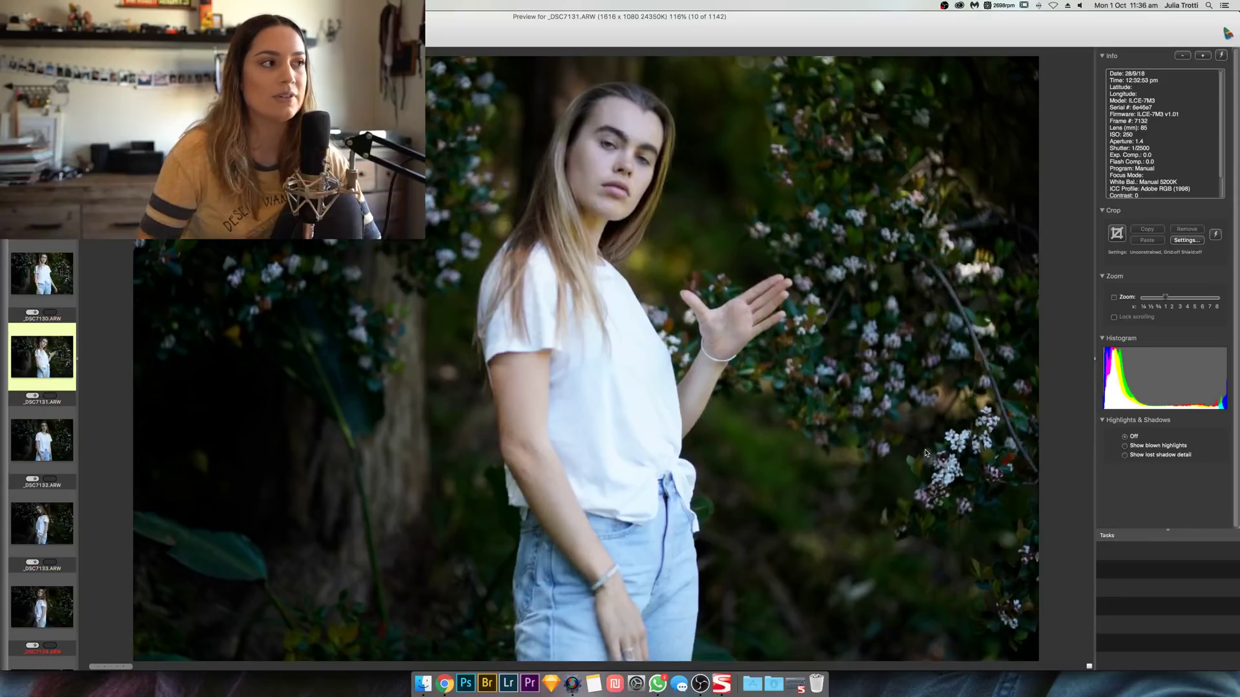
pyautogui.press('Left')
pyautogui.press('Left')
pyautogui.press('Left')
pyautogui.press('Left')
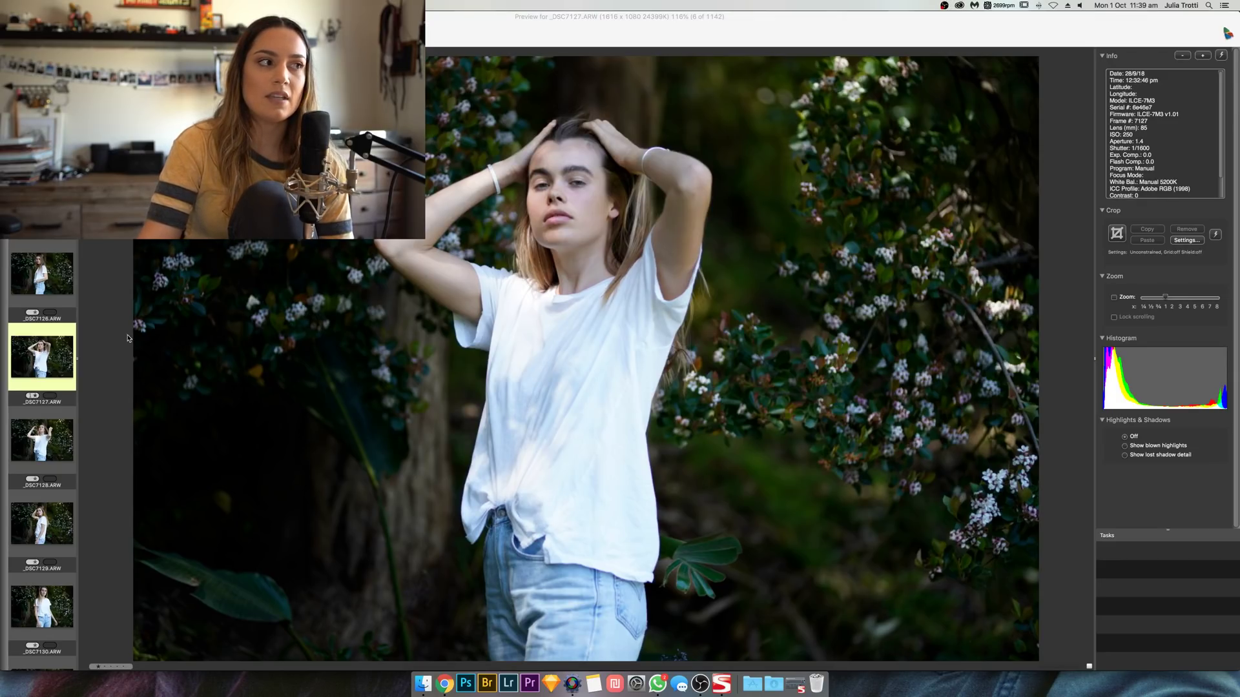
pyautogui.click(49, 361)
pyautogui.click(612, 360)
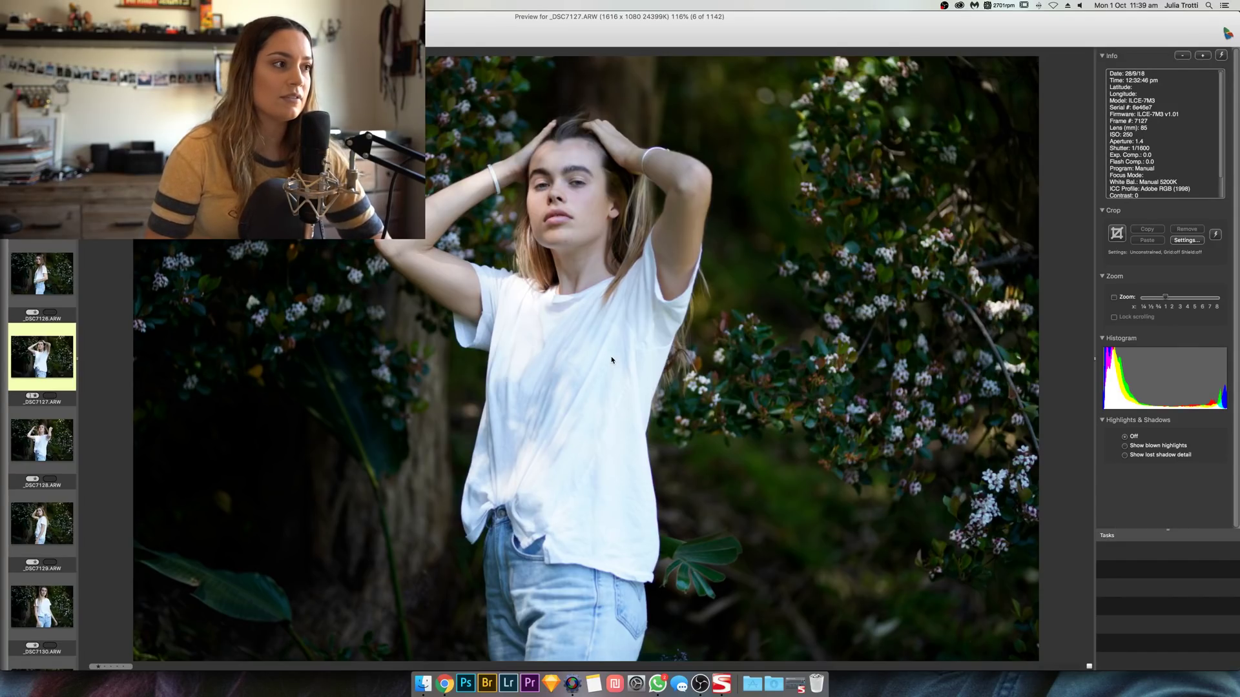
# Step: Examine the standing portraits one by one in the large preview, from _DSC7128.ARW through _DSC7141.ARW
pyautogui.press('Right')
pyautogui.press('Right')
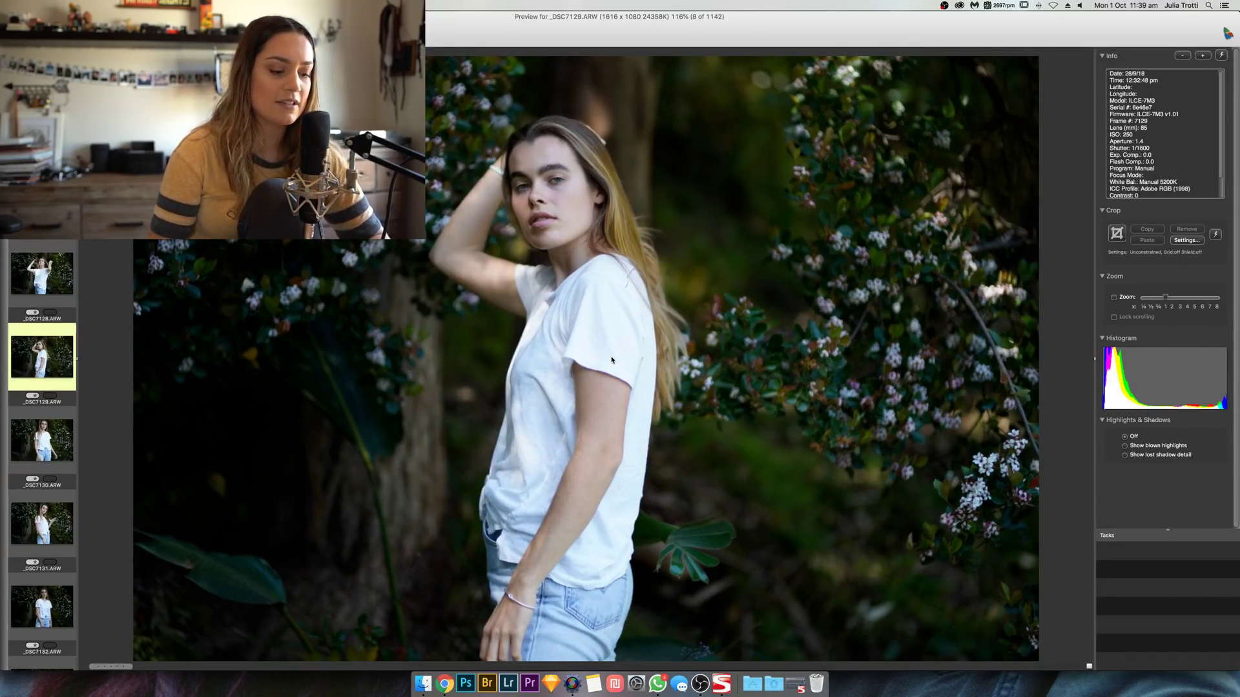
pyautogui.press('Right')
pyautogui.press('Right')
pyautogui.press('Right')
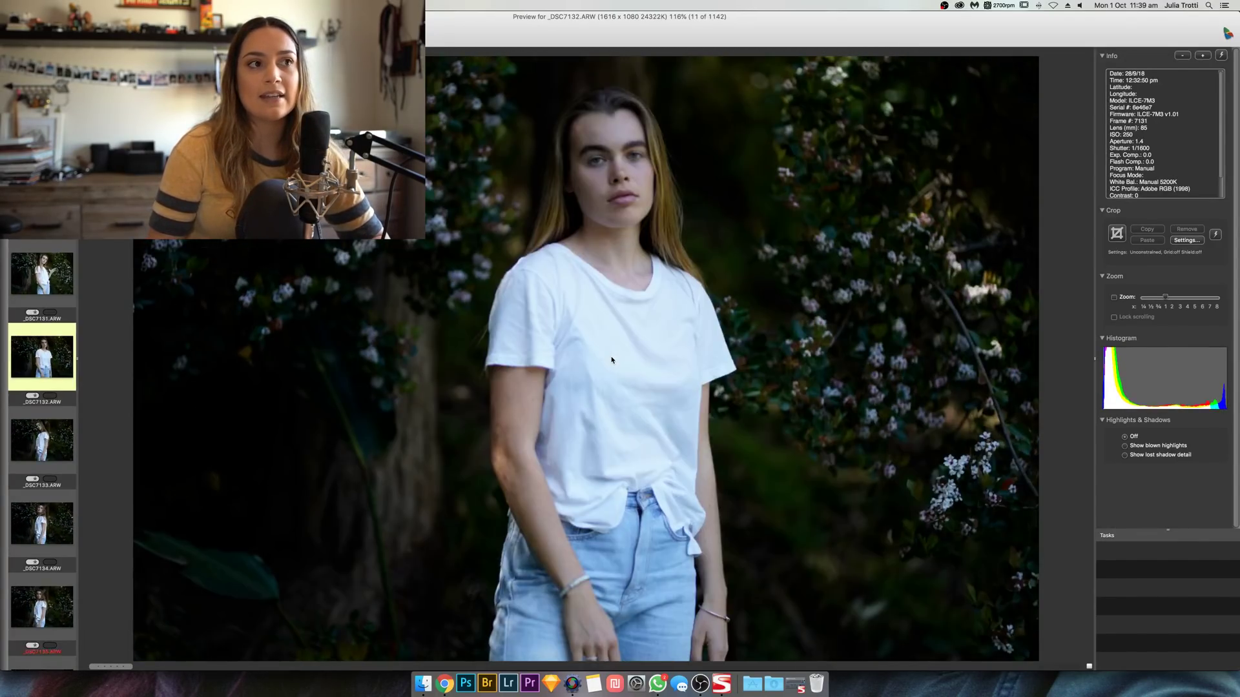
pyautogui.press('Right')
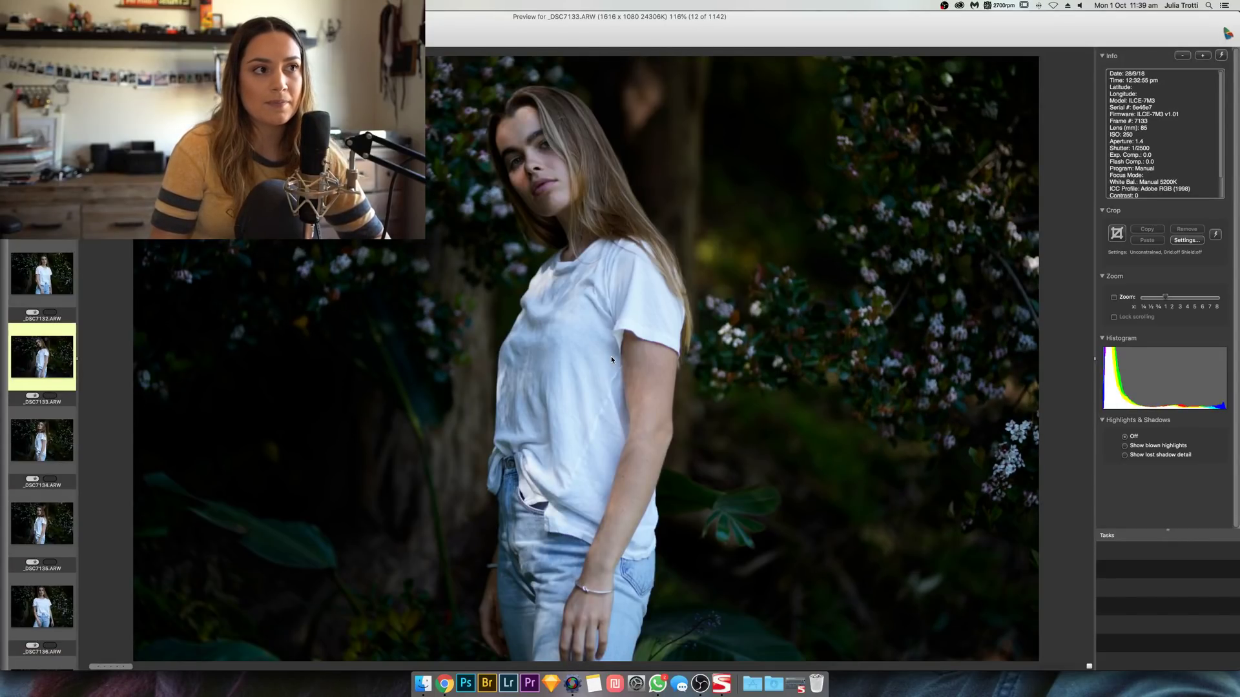
pyautogui.press('Right')
pyautogui.press('Right')
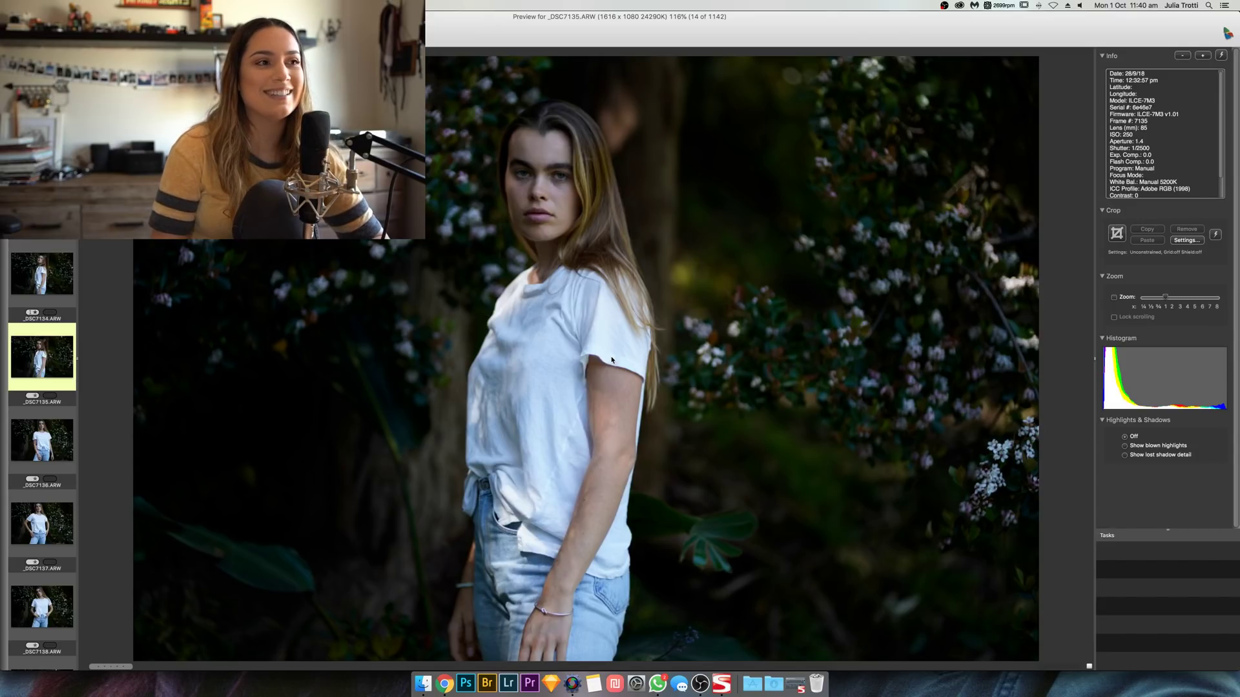
pyautogui.press('Right')
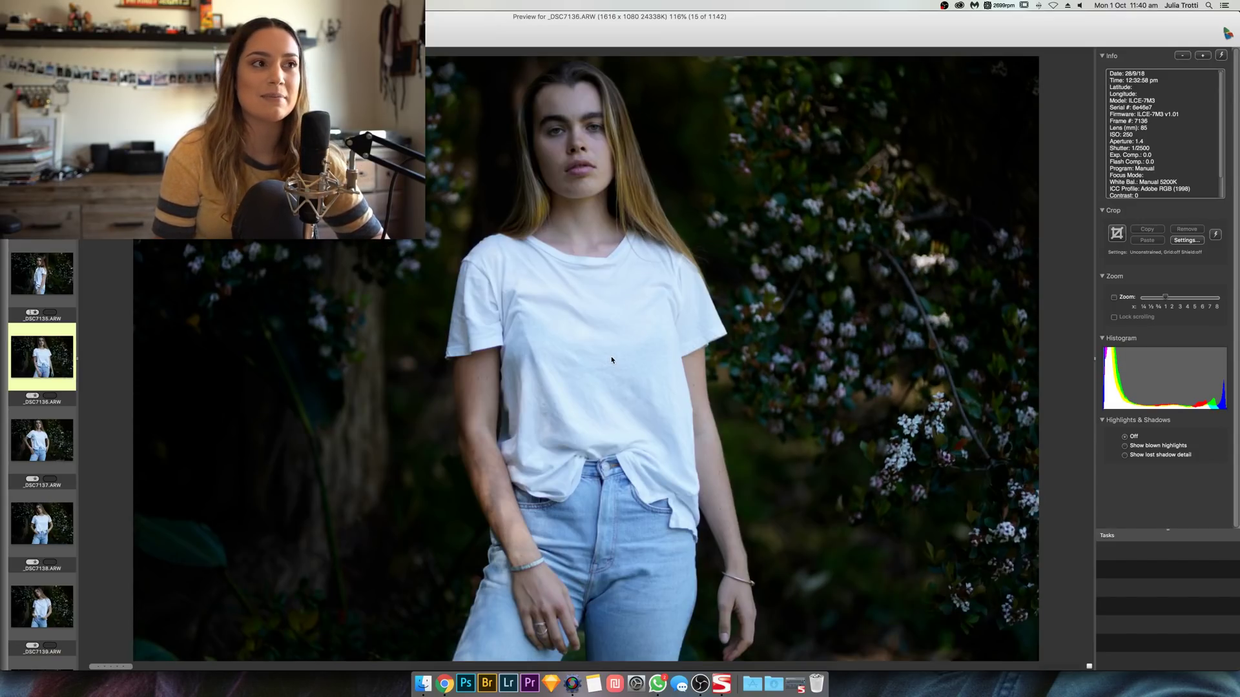
pyautogui.press('Right')
pyautogui.press('Right')
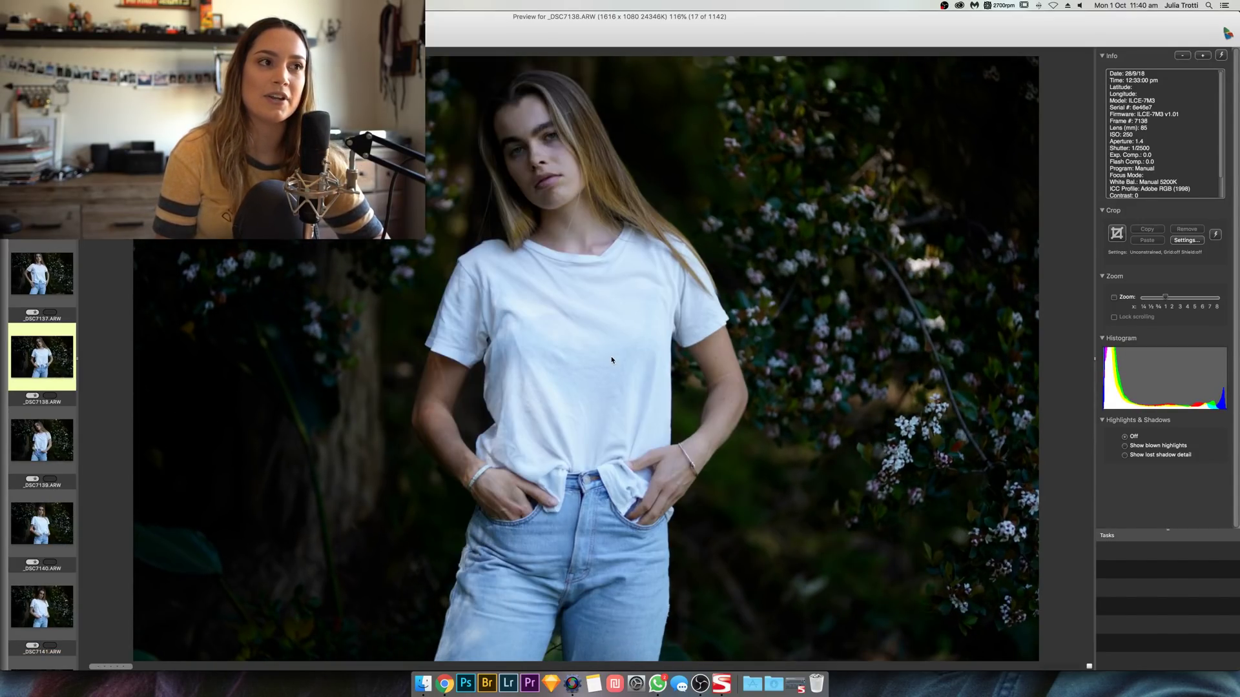
pyautogui.press('Right')
pyautogui.press('Right')
pyautogui.press('Right')
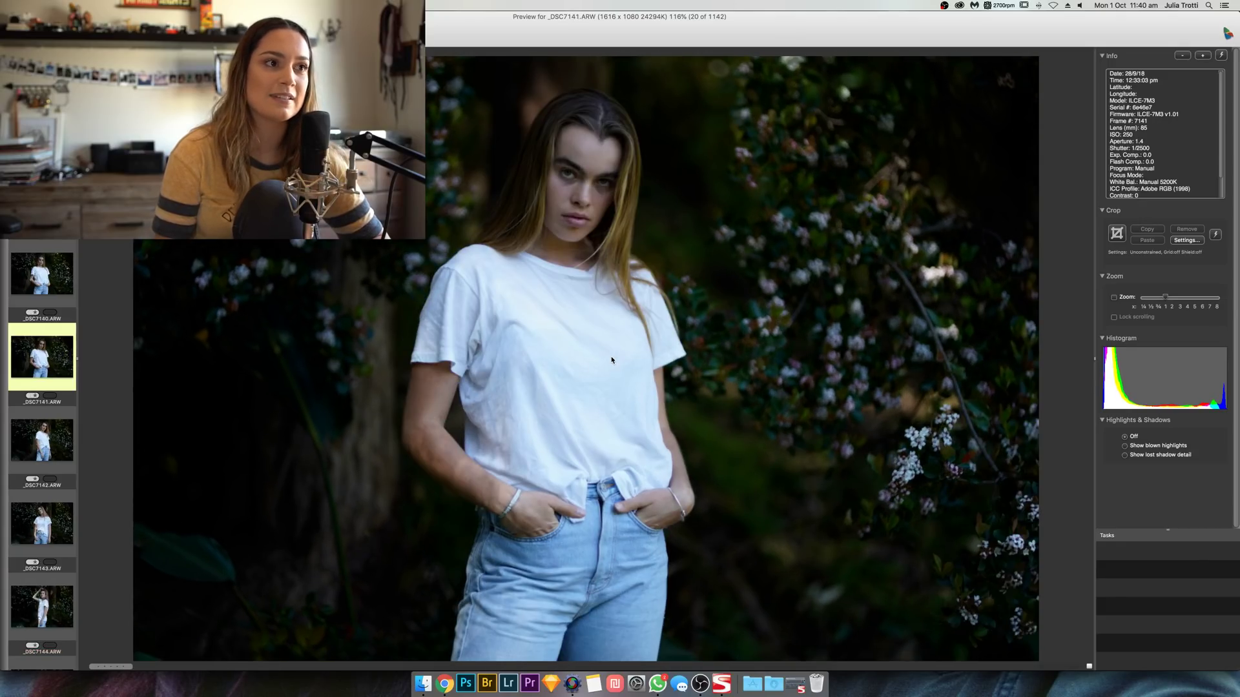
# Step: Examine the following standing poses in the large preview, from _DSC7142.ARW through _DSC7161.ARW
pyautogui.press('Right')
pyautogui.press('Right')
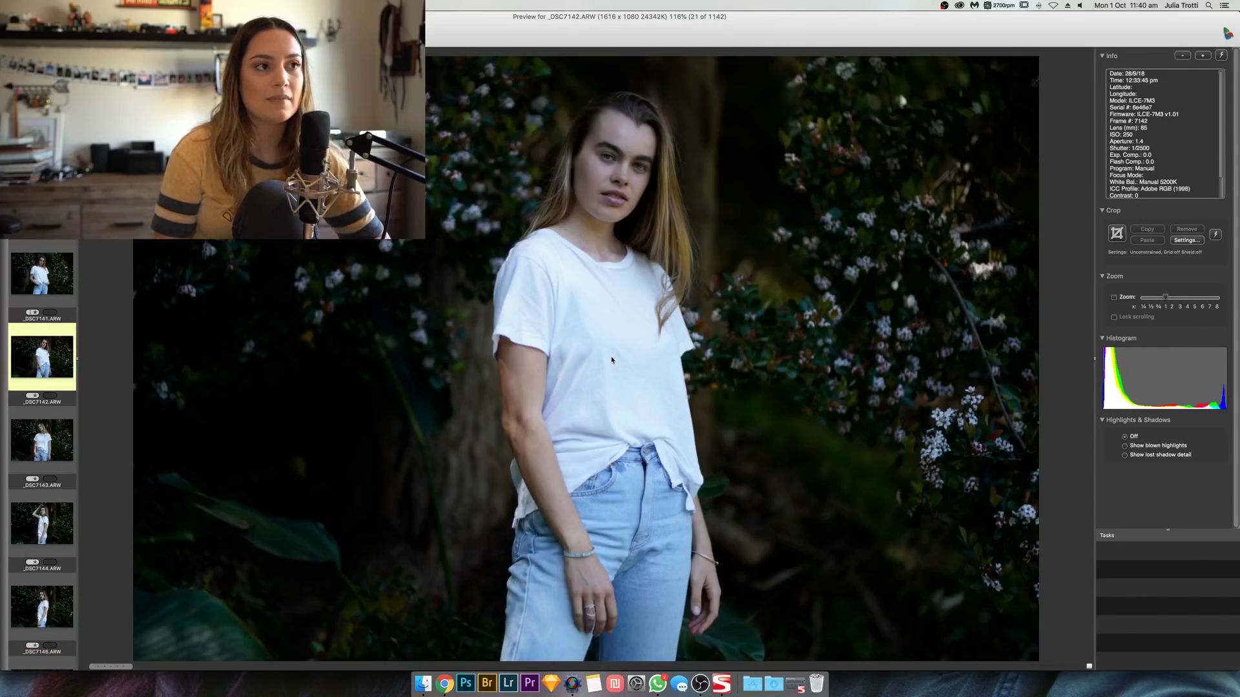
pyautogui.press('Right')
pyautogui.press('Right')
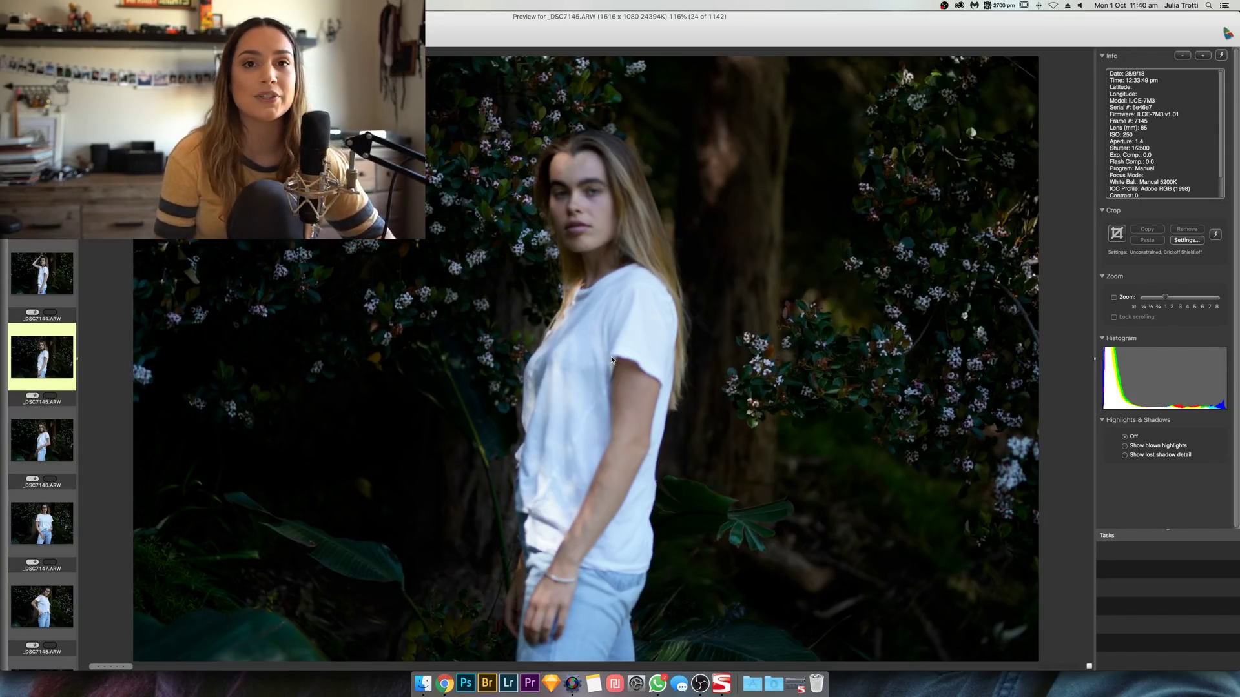
pyautogui.press('Right')
pyautogui.press('Right')
pyautogui.press('Right')
pyautogui.press('Right')
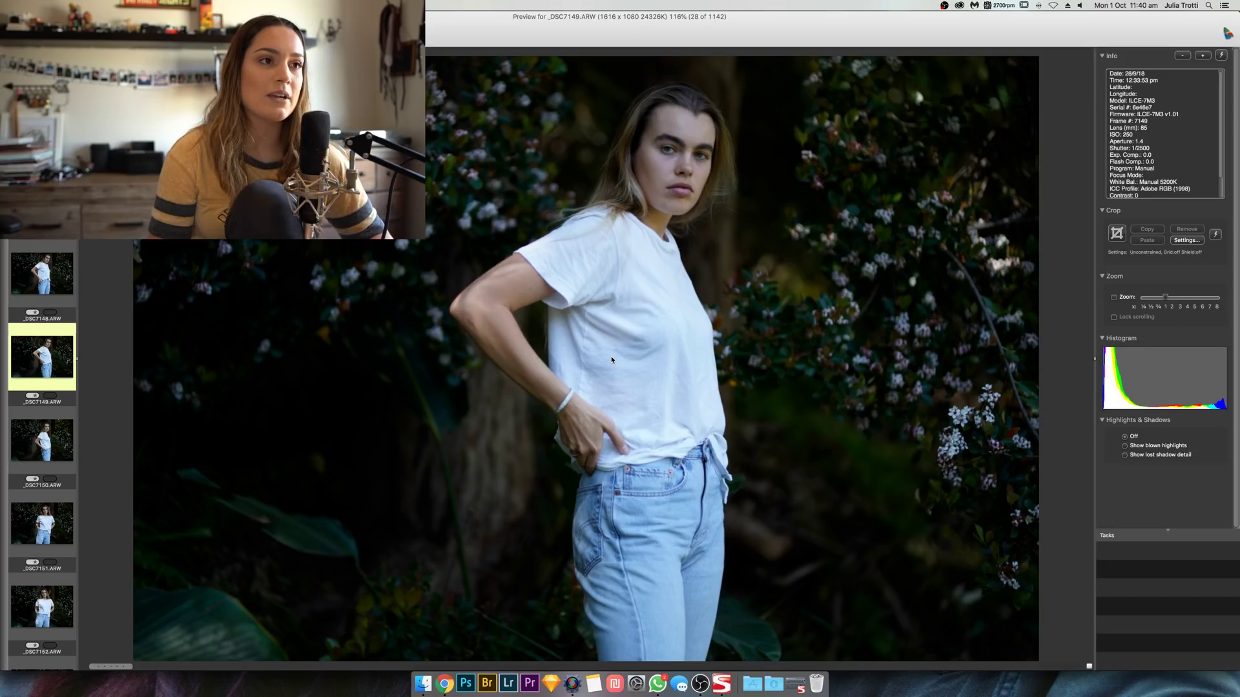
pyautogui.press('Right')
pyautogui.press('Right')
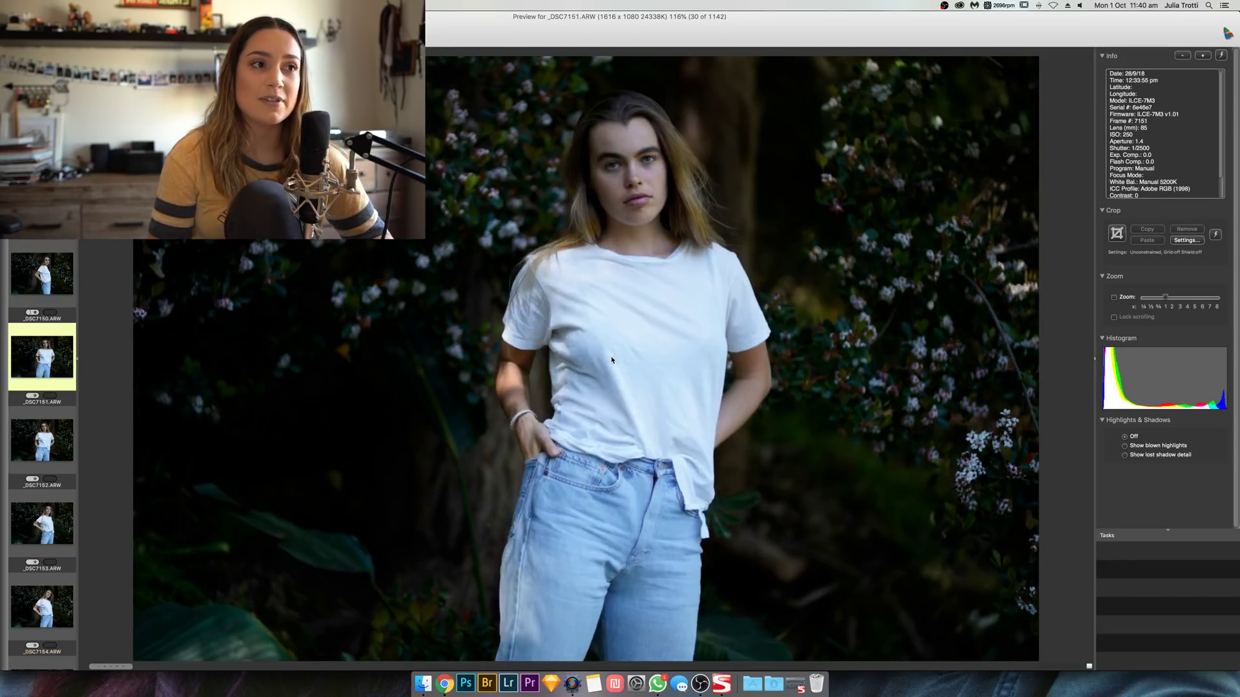
pyautogui.press('Right')
pyautogui.press('Right')
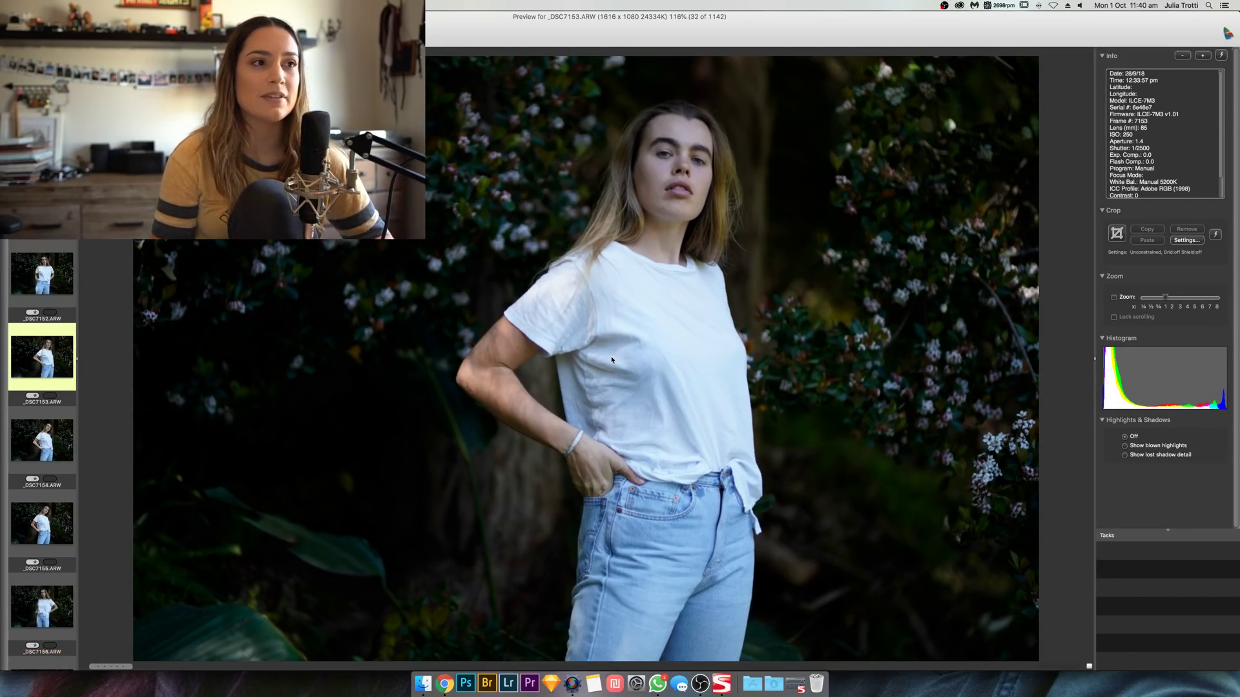
pyautogui.press('Right')
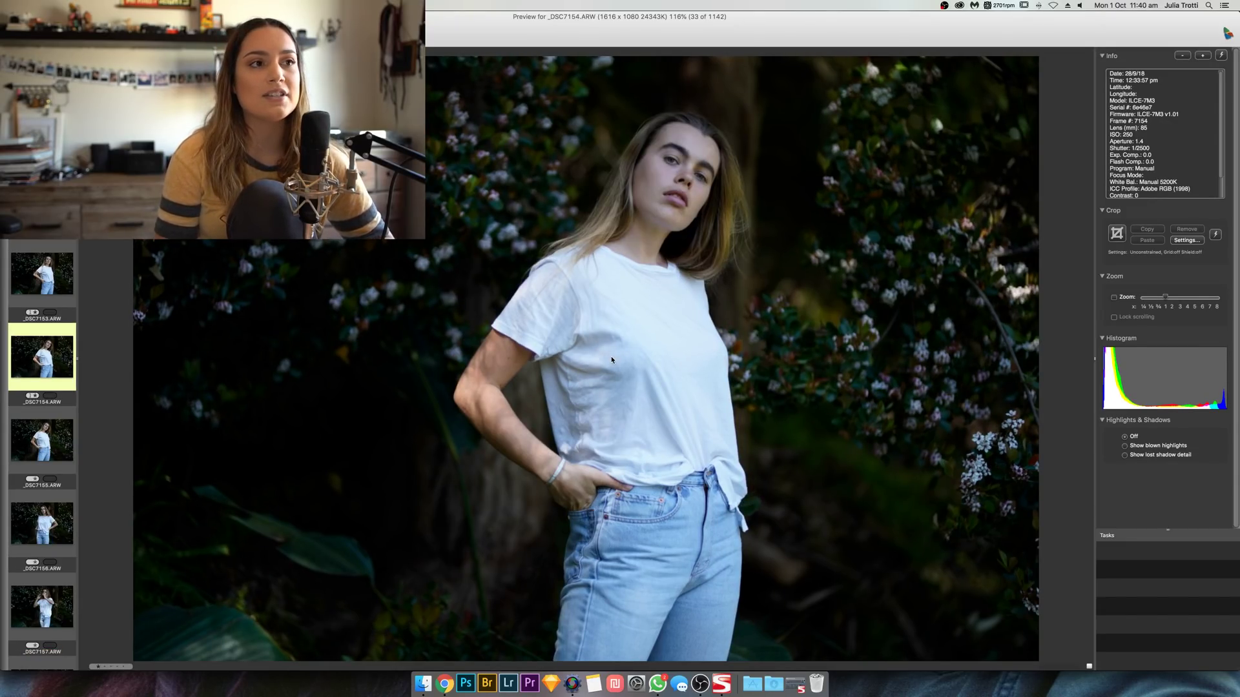
pyautogui.press('Right')
pyautogui.press('Right')
pyautogui.press('Right')
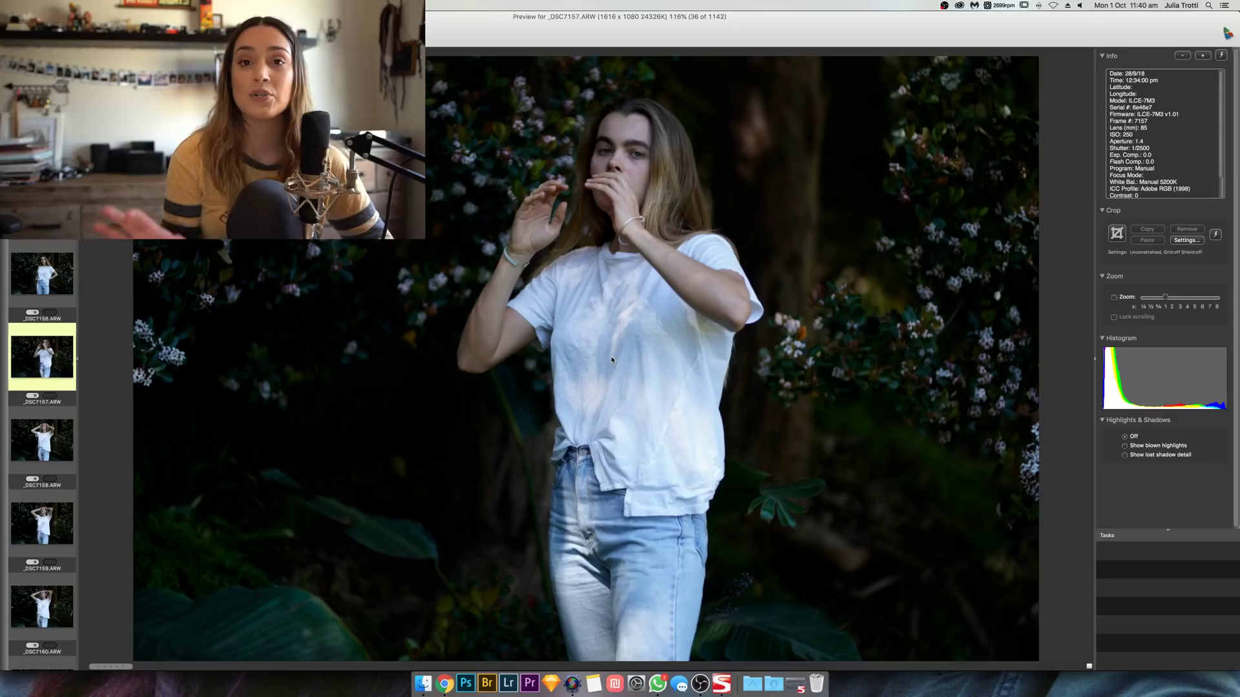
pyautogui.press('Right')
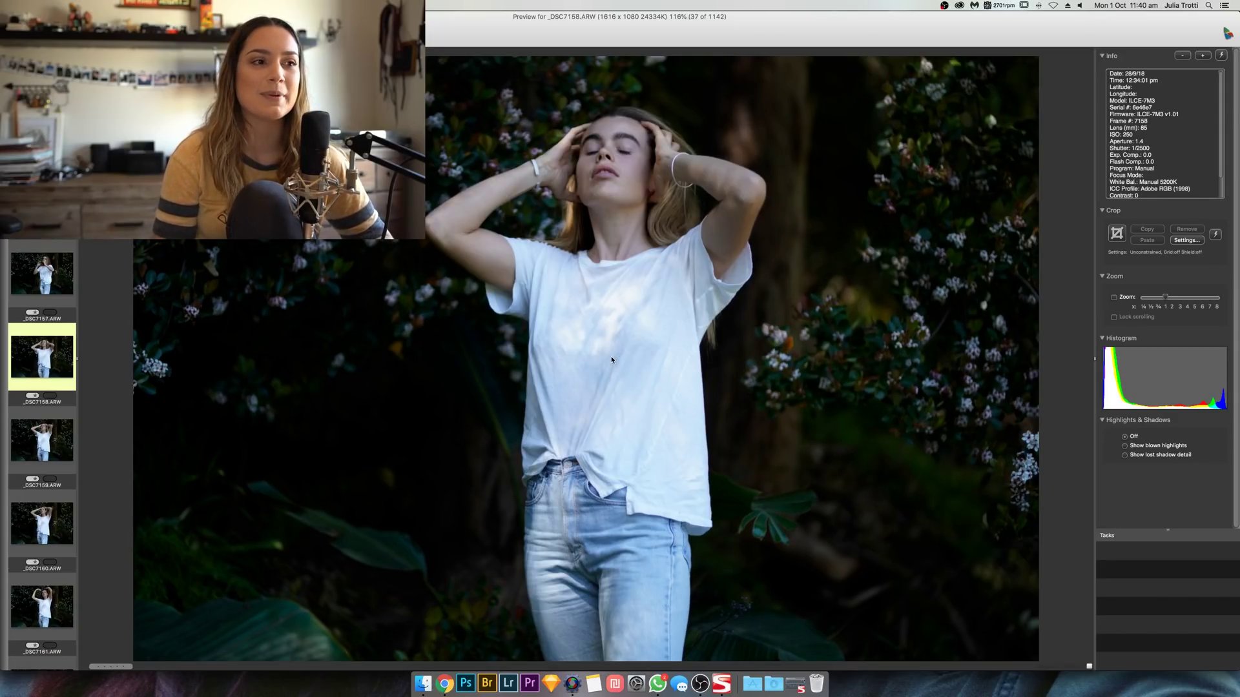
pyautogui.press('Right')
pyautogui.press('Right')
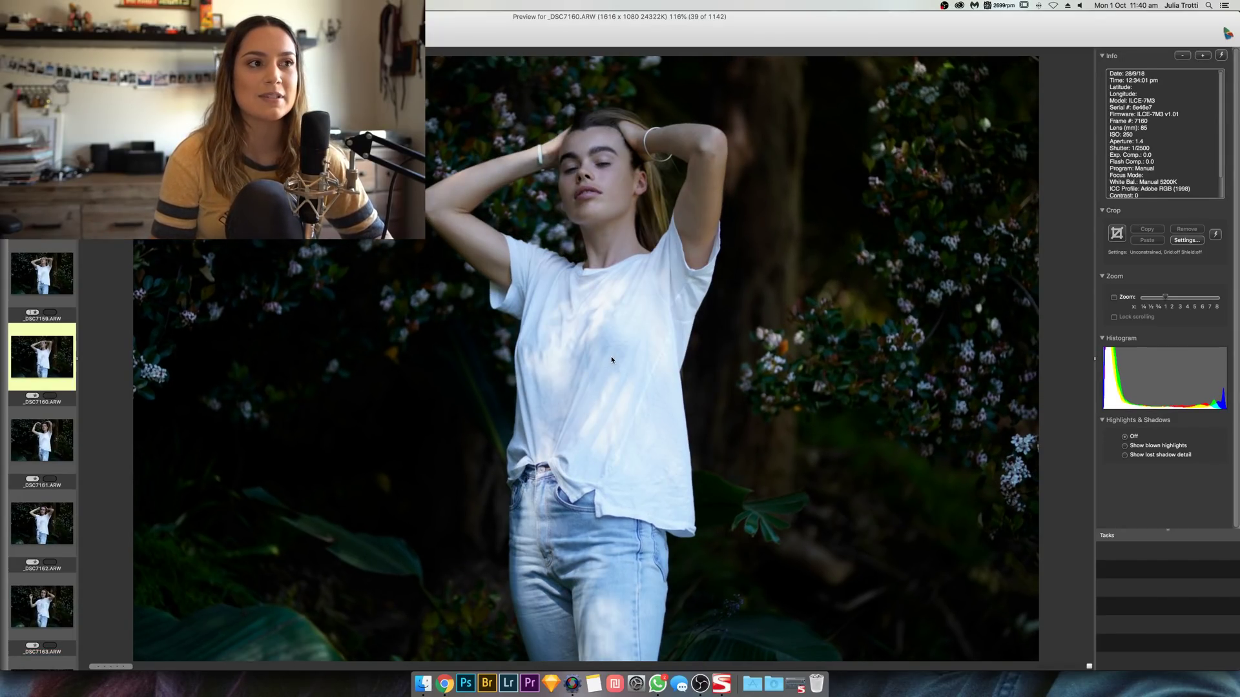
pyautogui.press('Right')
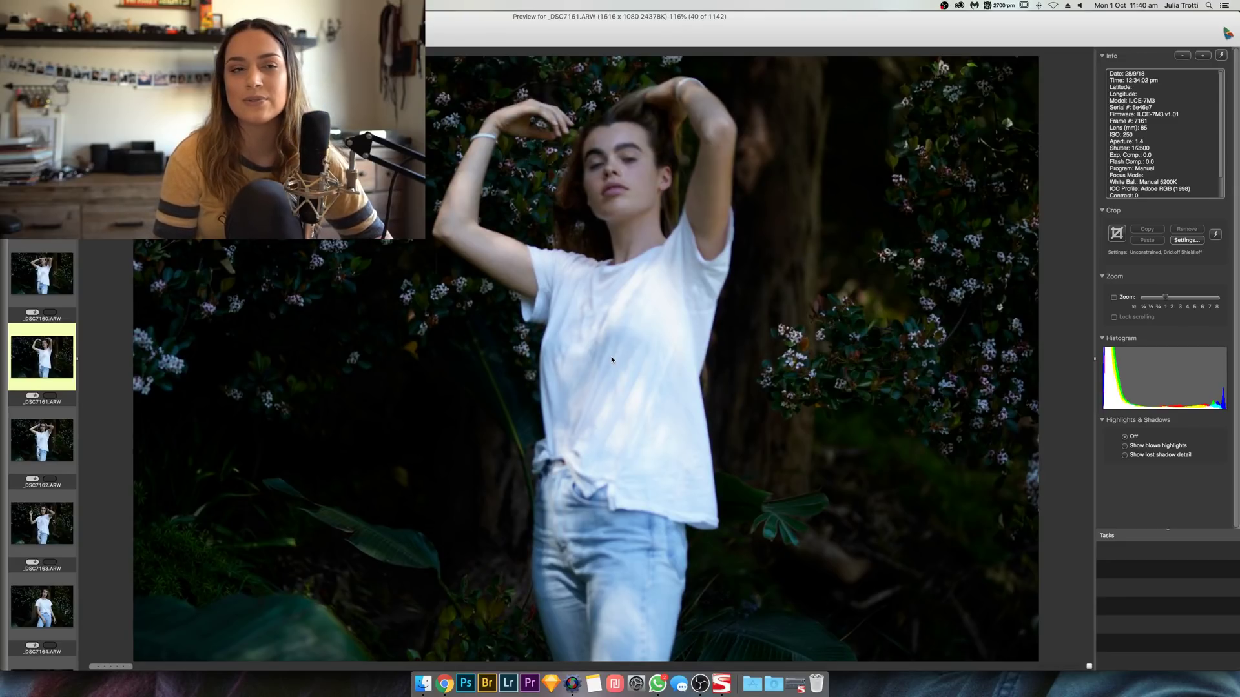
# Step: Compare the neighbouring raised-arm shots around _DSC7162.ARW and _DSC7163.ARW back and forth, ending on _DSC7163.ARW
pyautogui.press('Right')
pyautogui.press('Right')
pyautogui.press('Left')
pyautogui.press('Right')
pyautogui.press('Right')
pyautogui.press('Left')
pyautogui.press('Left')
pyautogui.press('Right')
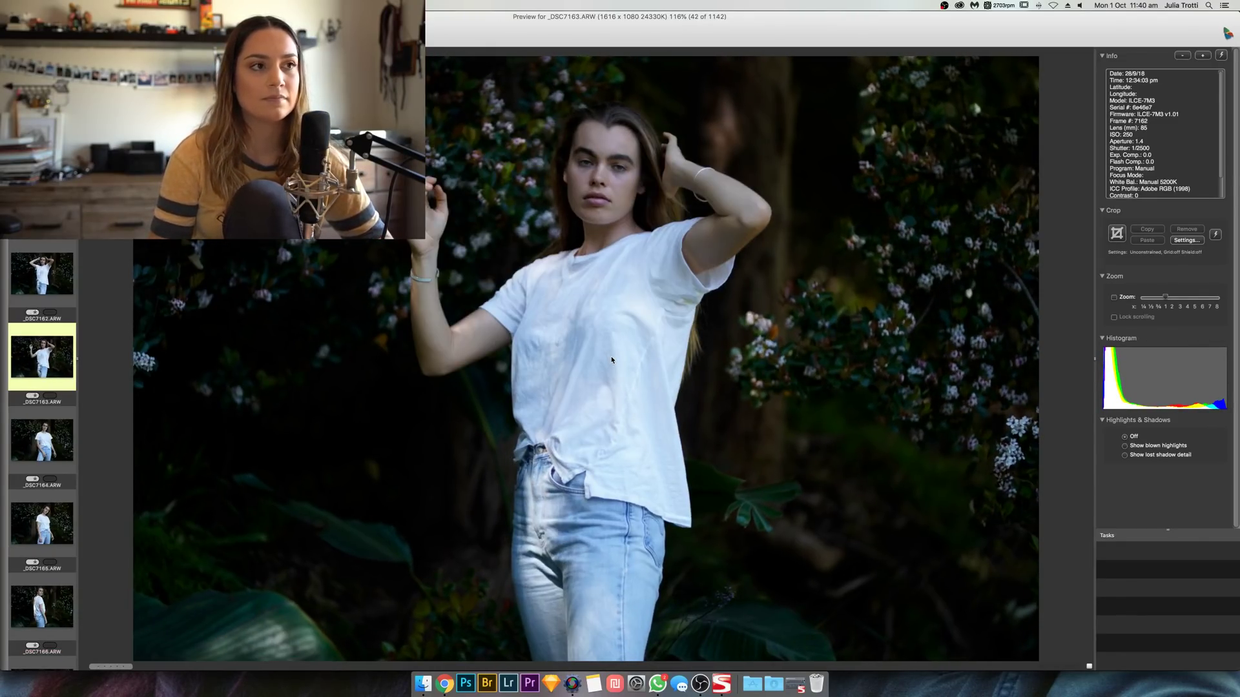
# Step: Examine the remaining standing portraits from _DSC7164.ARW through _DSC7178.ARW, rechecking adjacent frames for comparison
pyautogui.press('Right')
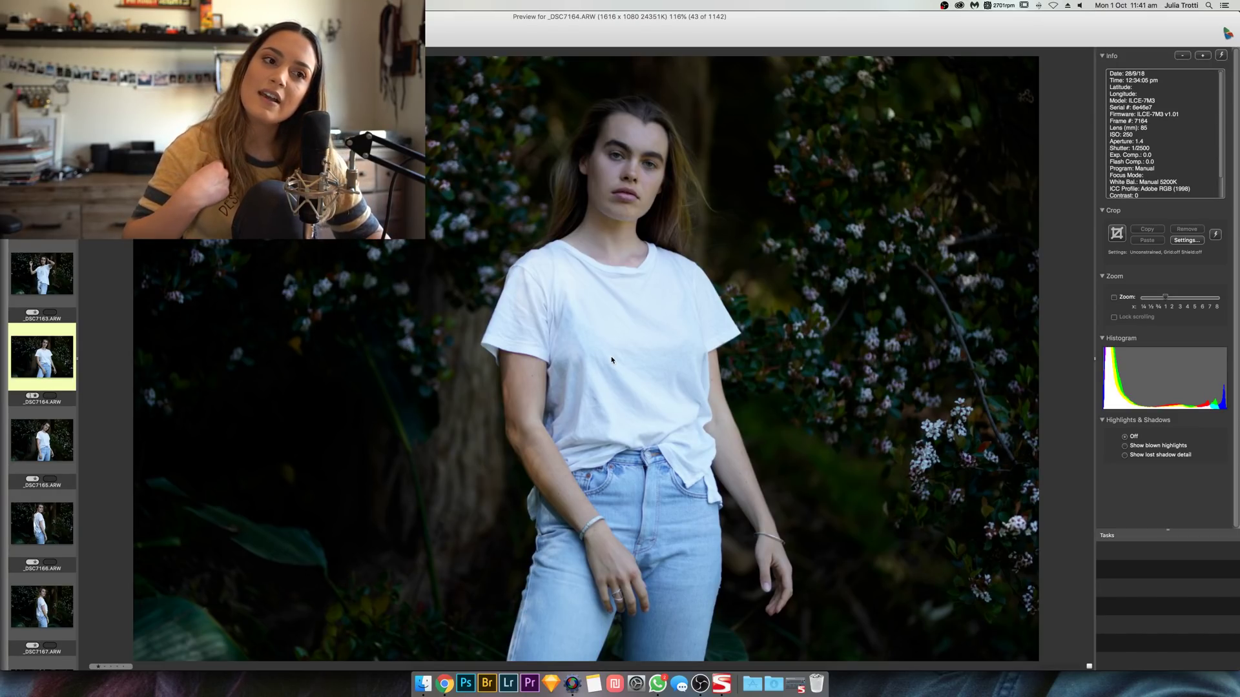
pyautogui.press('Right')
pyautogui.press('Right')
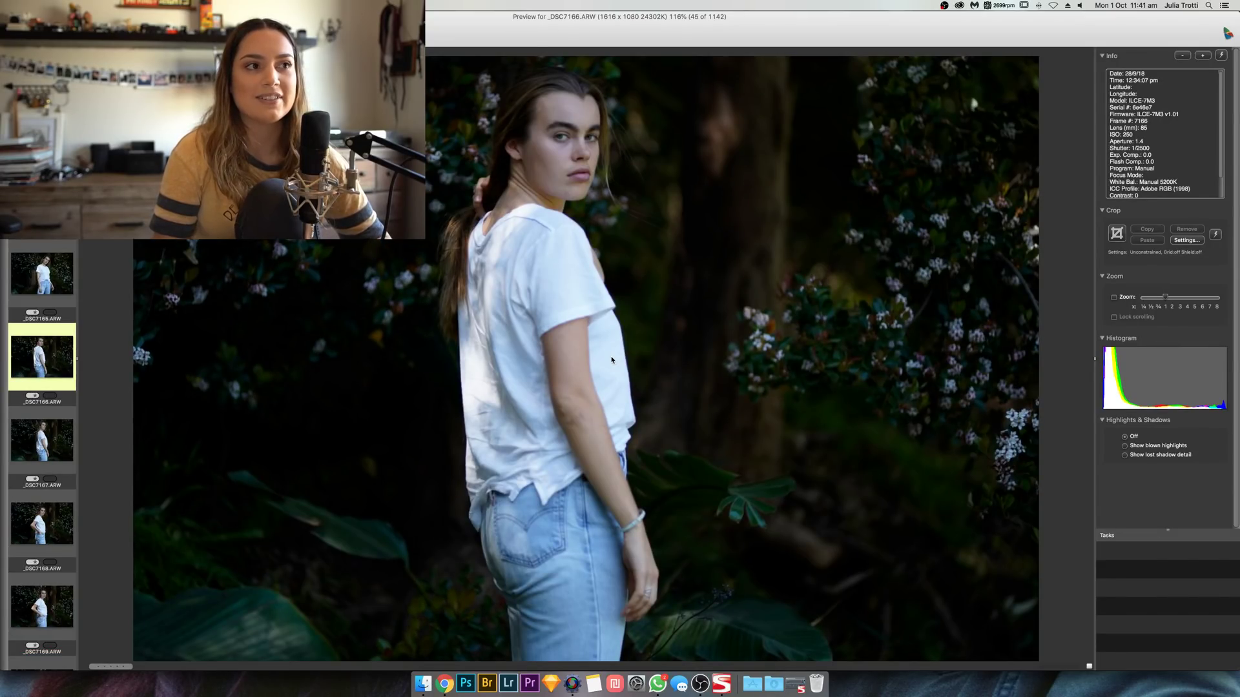
pyautogui.press('Right')
pyautogui.press('Right')
pyautogui.press('Left')
pyautogui.press('Right')
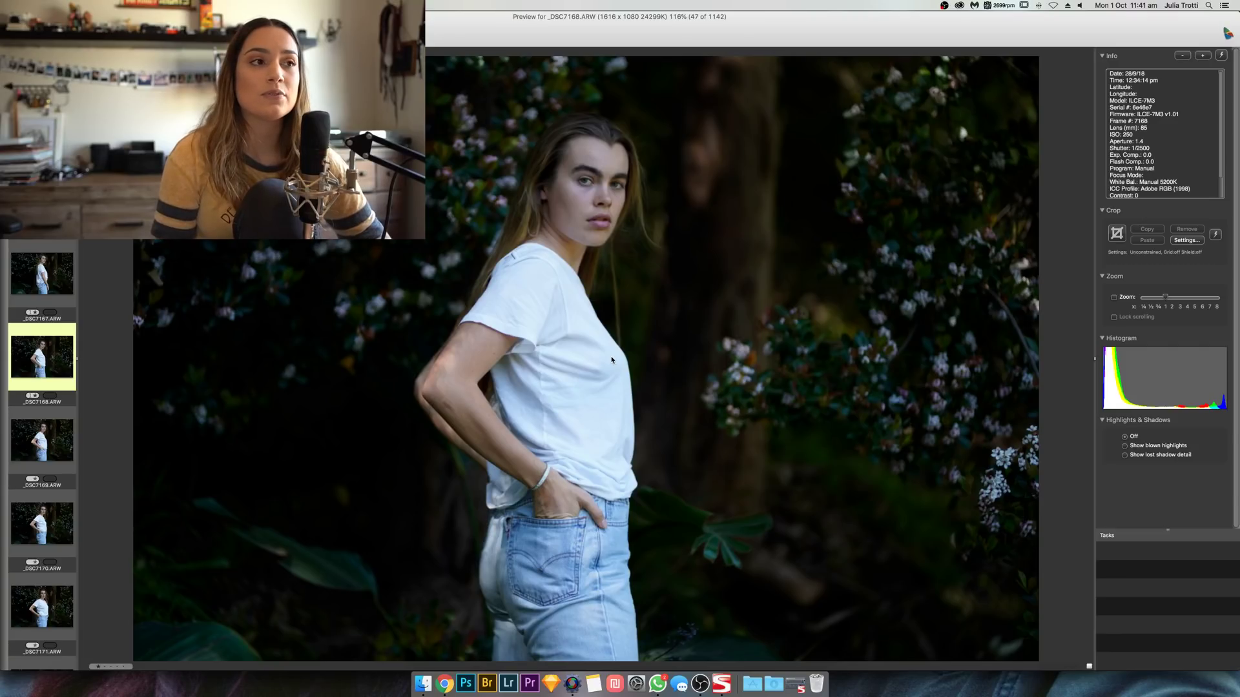
pyautogui.press('Right')
pyautogui.press('Right')
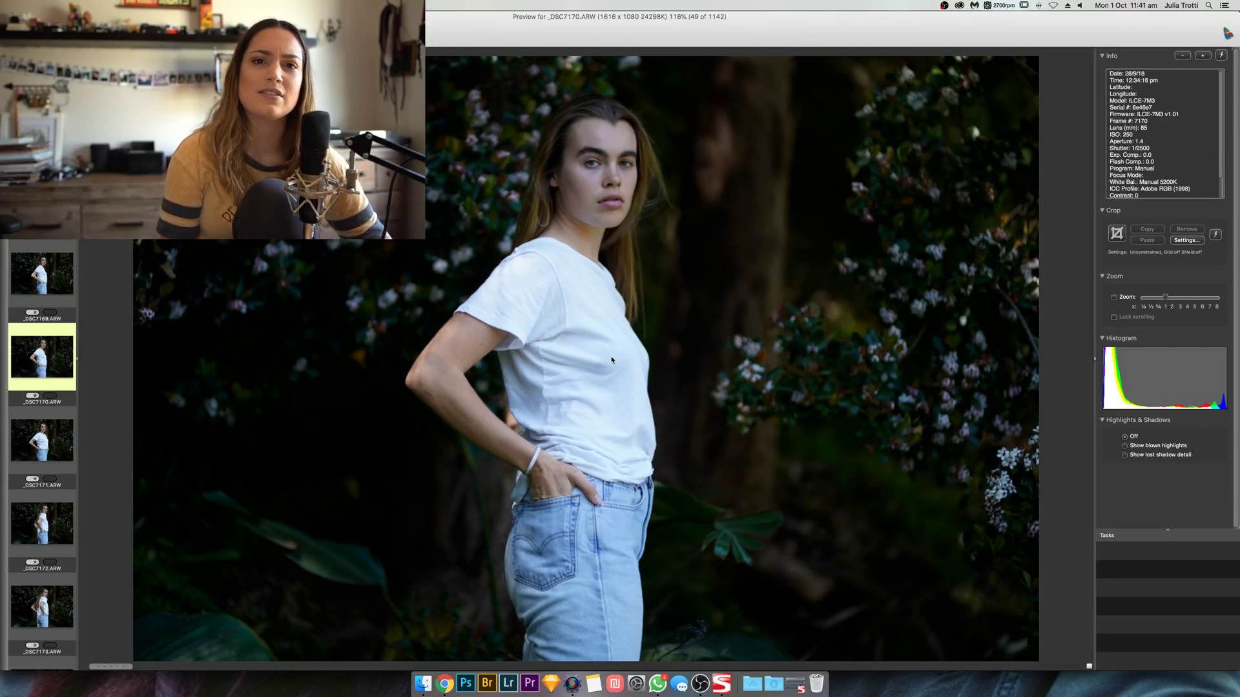
pyautogui.press('Right')
pyautogui.press('Right')
pyautogui.press('Right')
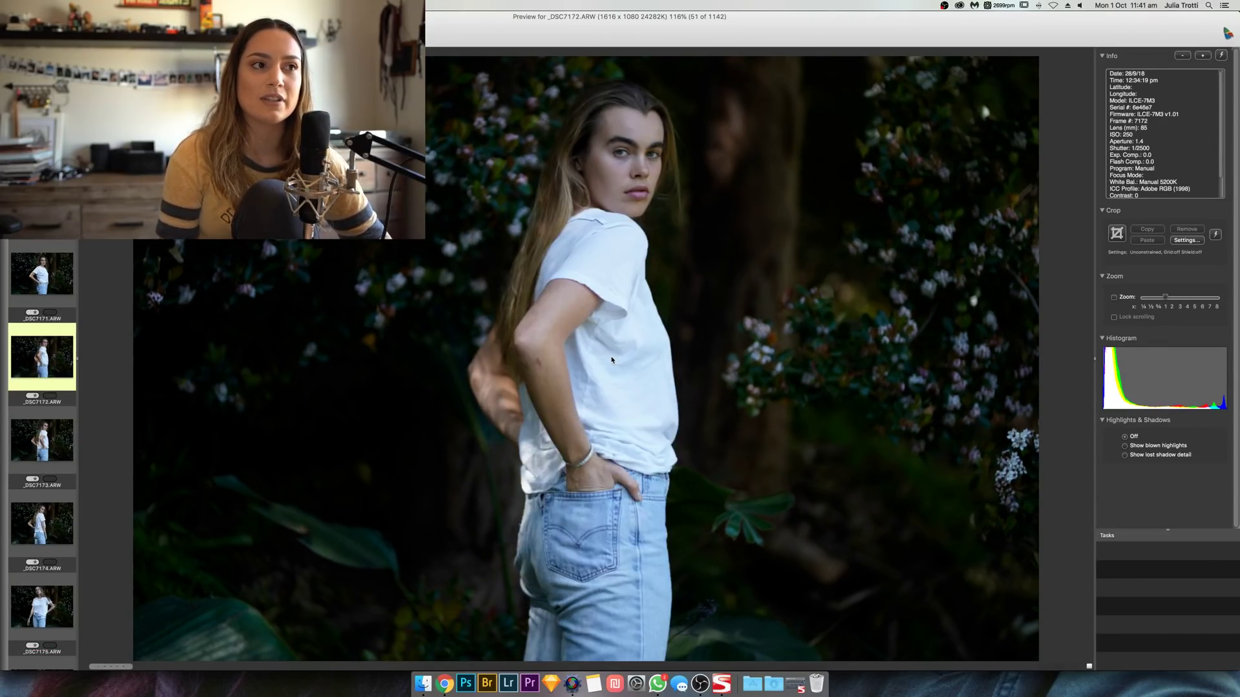
pyautogui.press('Right')
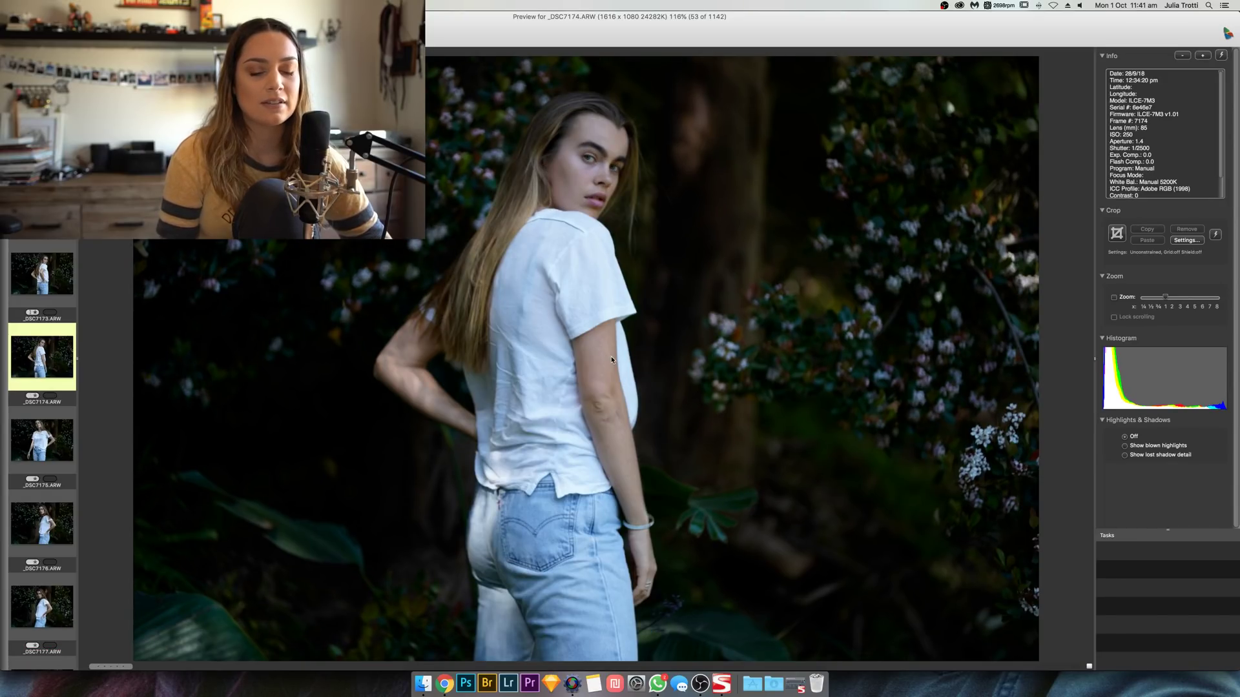
pyautogui.press('Right')
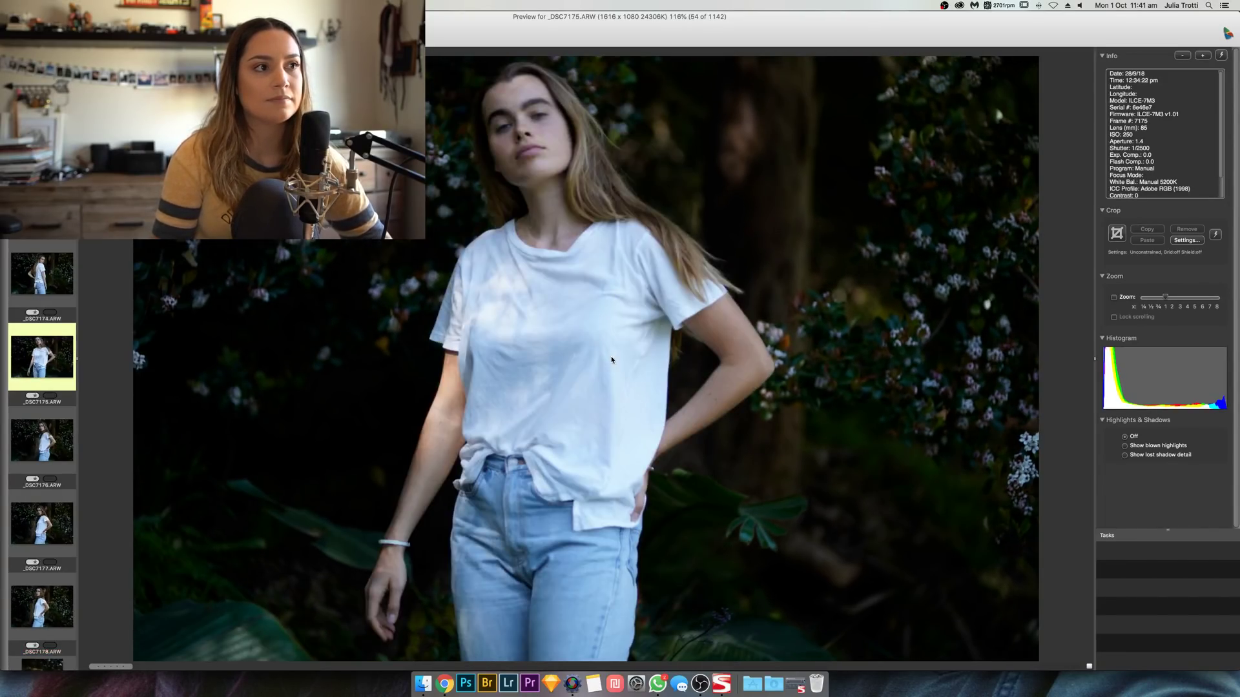
pyautogui.press('Right')
pyautogui.press('Right')
pyautogui.press('Right')
pyautogui.press('Left')
pyautogui.press('Right')
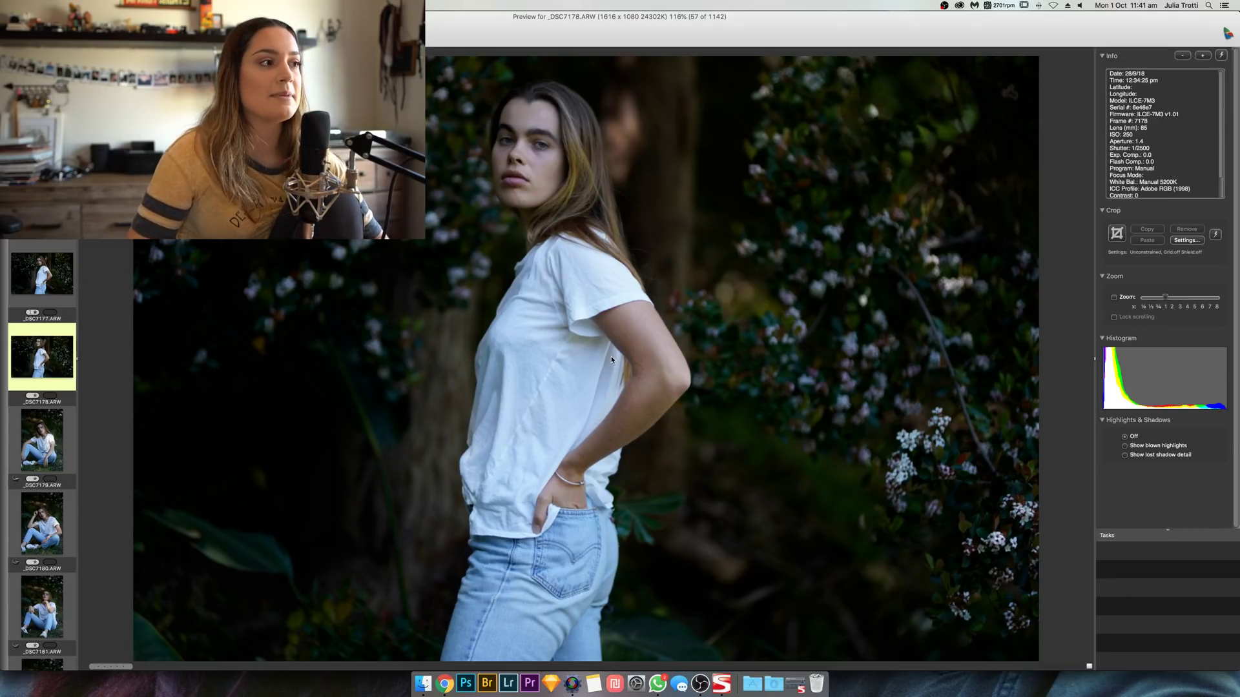
# Step: Examine the vertical seated portraits one by one in the large preview, from _DSC7179.ARW through _DSC7189.ARW
pyautogui.press('Right')
pyautogui.press('Right')
pyautogui.press('Right')
pyautogui.press('Right')
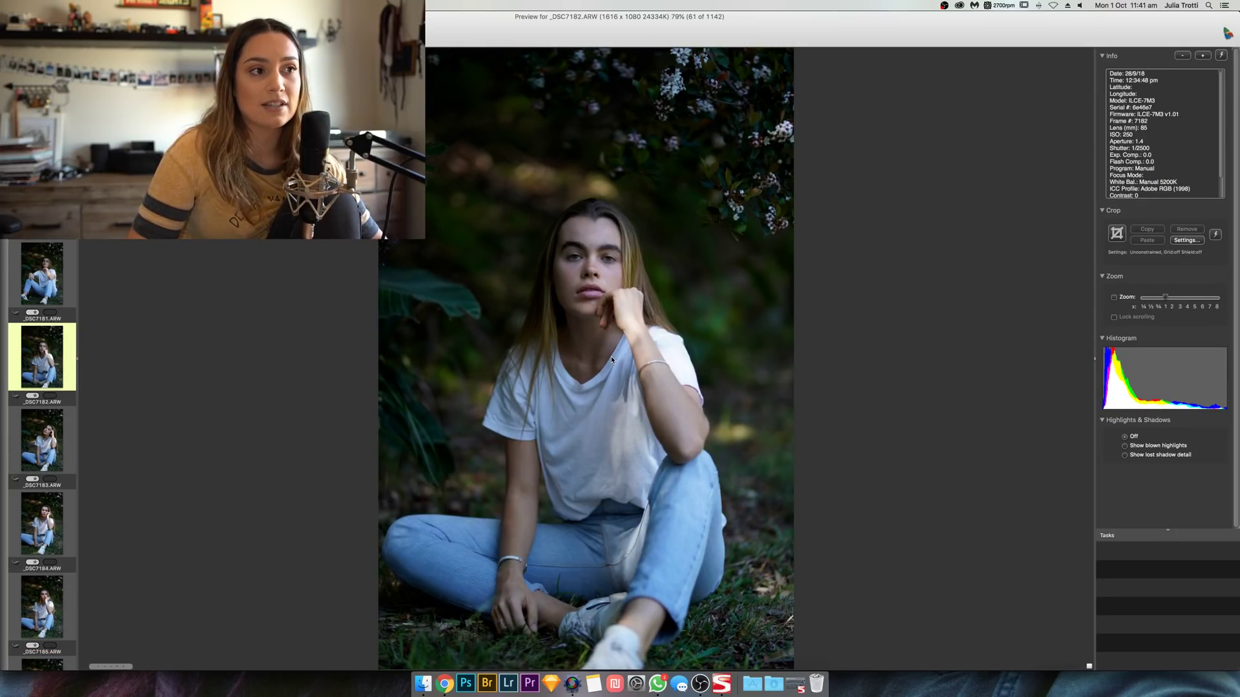
pyautogui.press('Right')
pyautogui.press('Right')
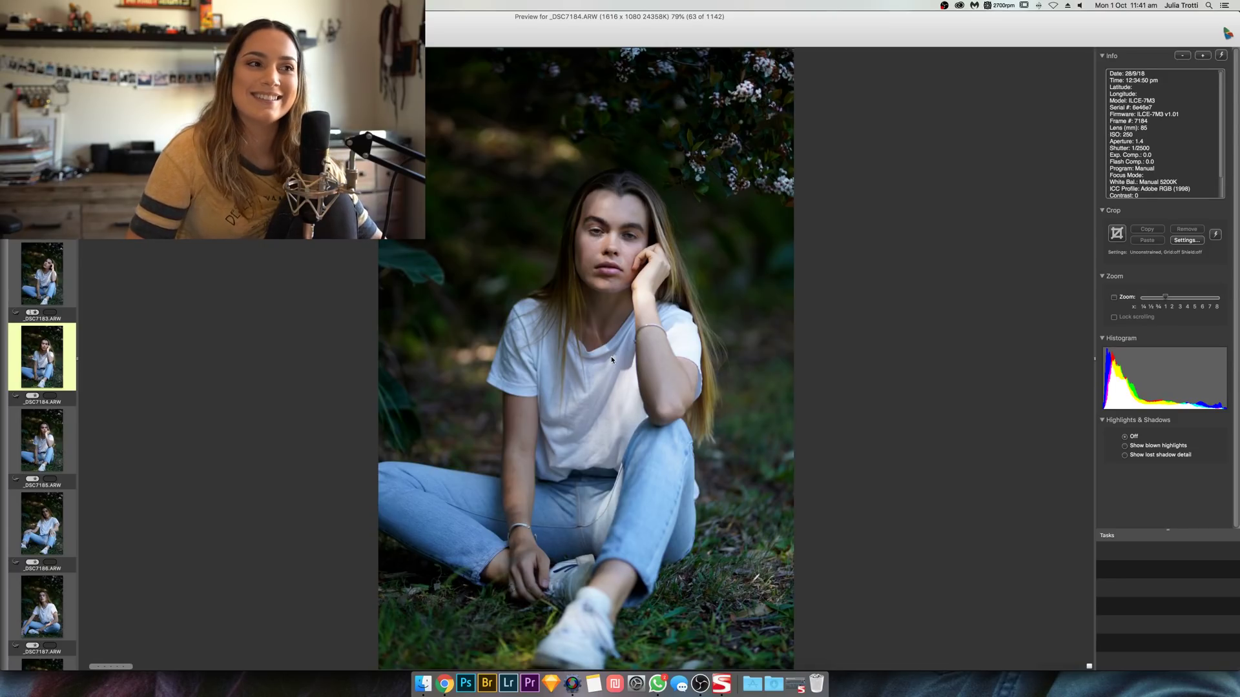
pyautogui.press('Right')
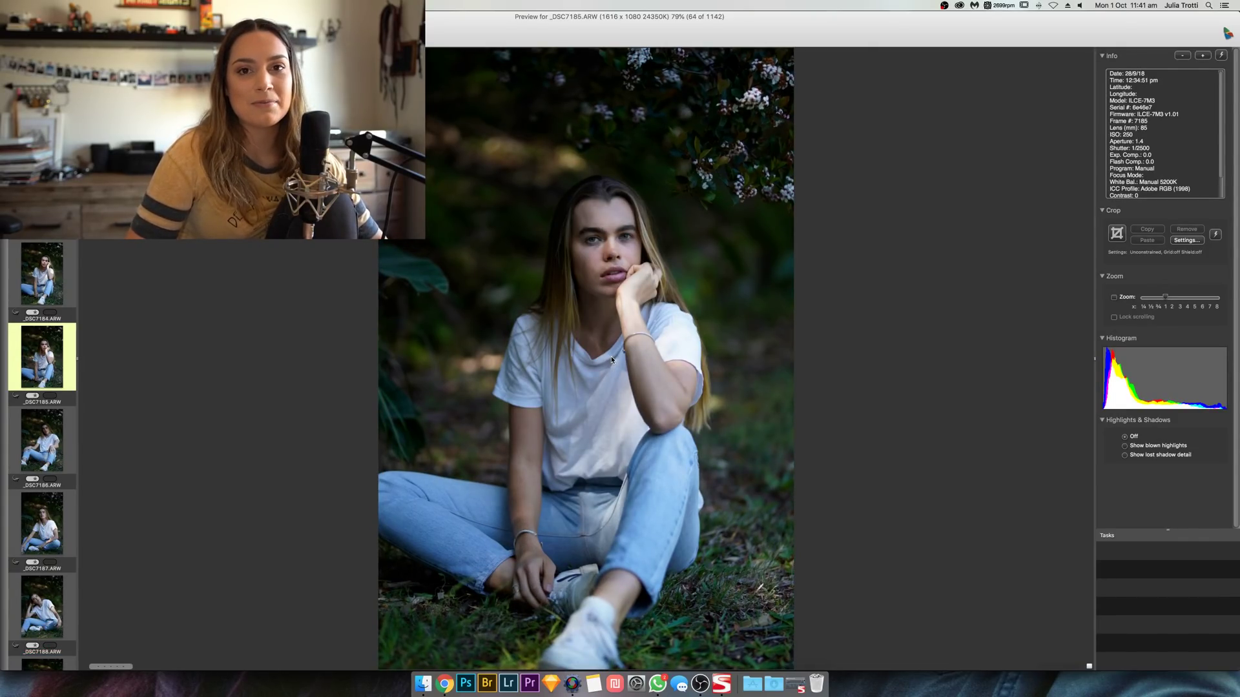
pyautogui.press('Right')
pyautogui.press('Right')
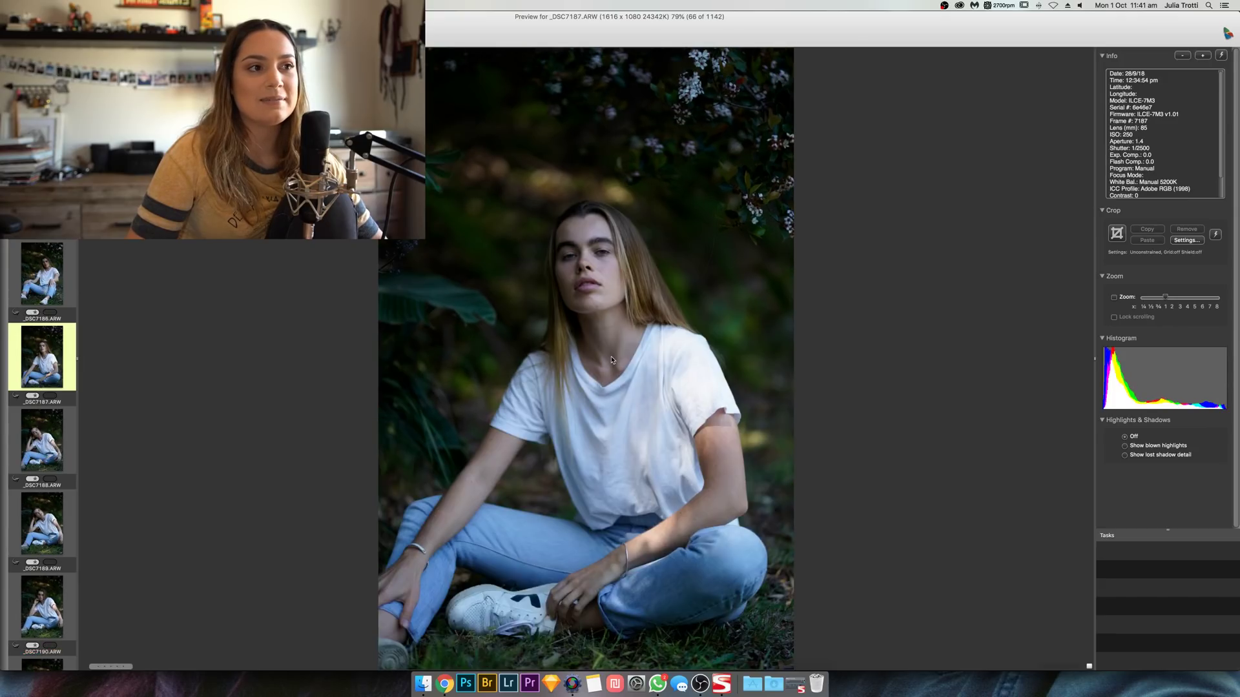
pyautogui.press('Right')
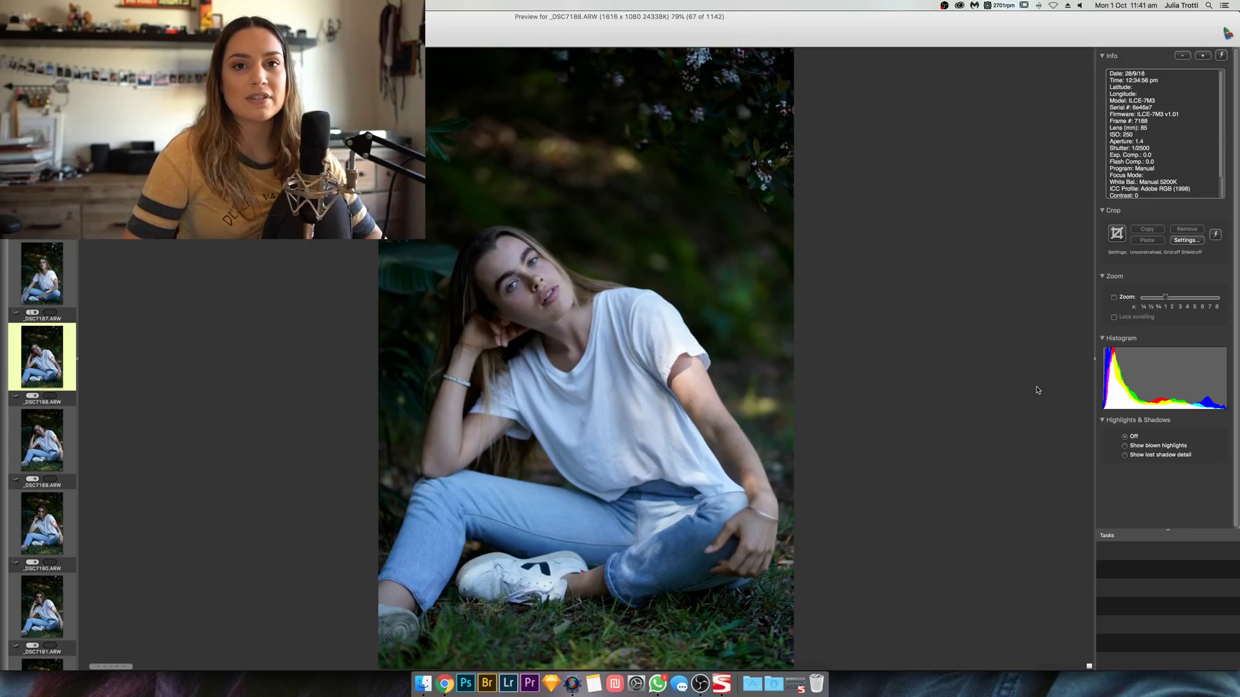
pyautogui.press('Right')
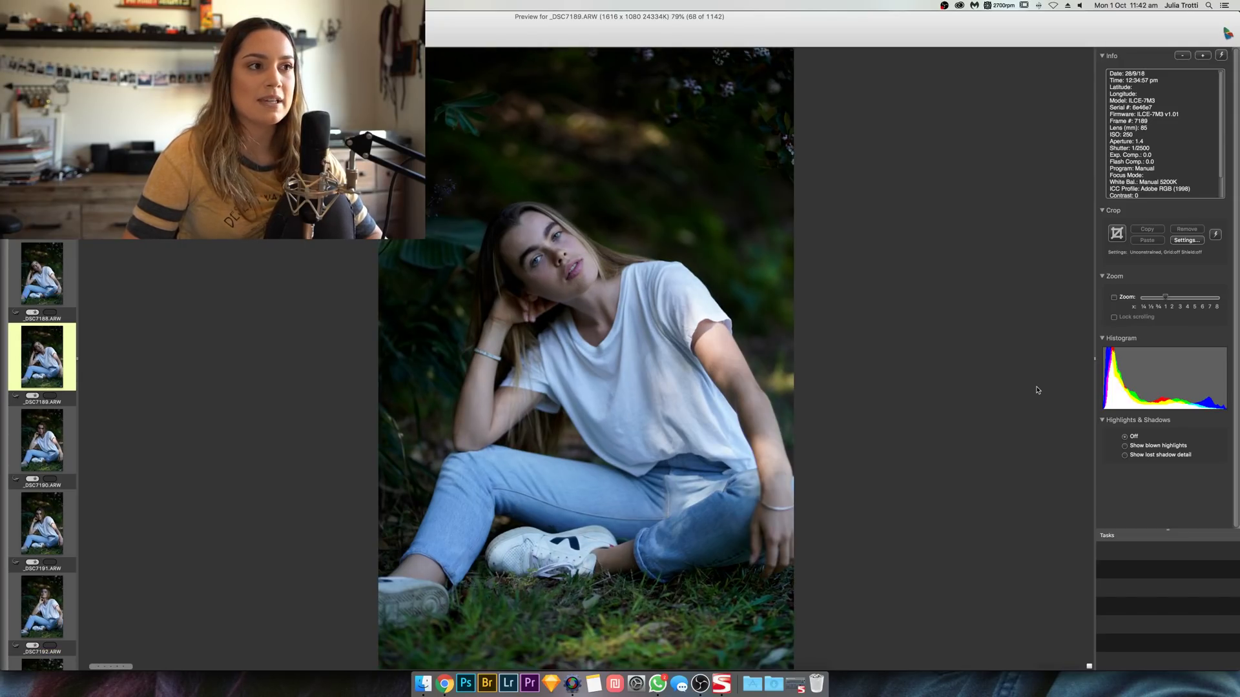
# Step: Examine the seated full-body portraits from _DSC7190.ARW to _DSC7194.ARW in the large preview, rechecking an adjacent frame
pyautogui.press('Right')
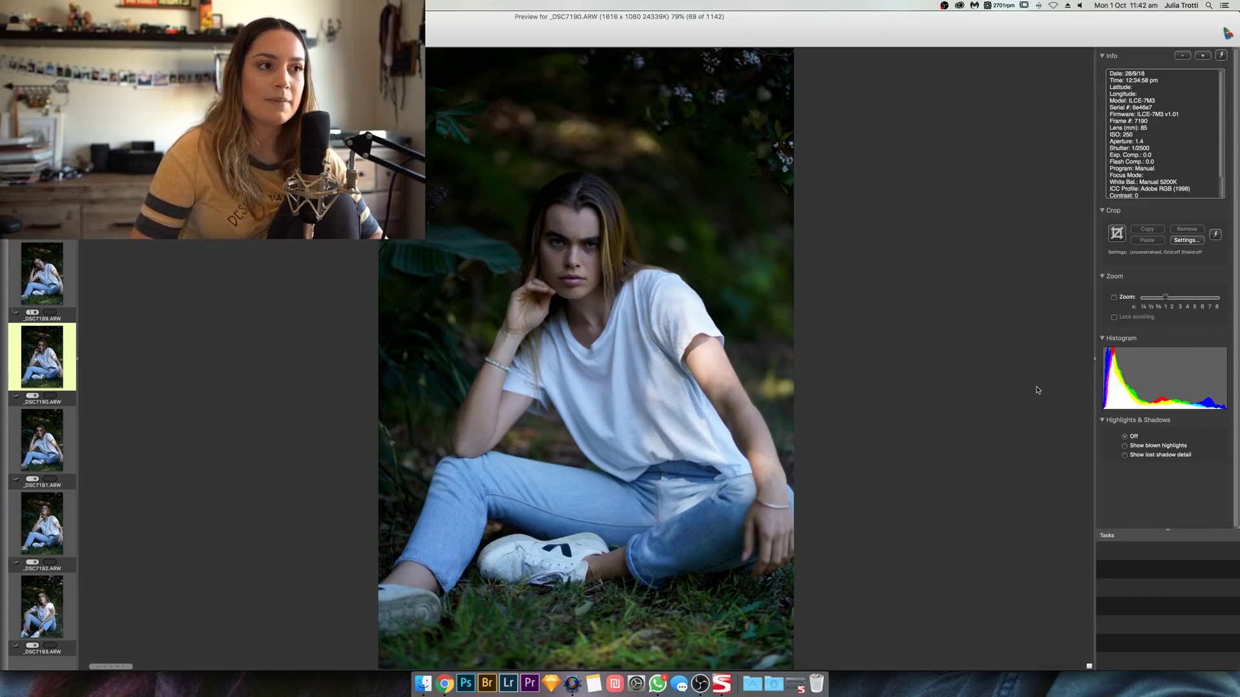
pyautogui.press('Right')
pyautogui.press('Right')
pyautogui.press('Right')
pyautogui.press('Left')
pyautogui.press('Right')
pyautogui.press('Right')
pyautogui.press('Right')
pyautogui.press('Right')
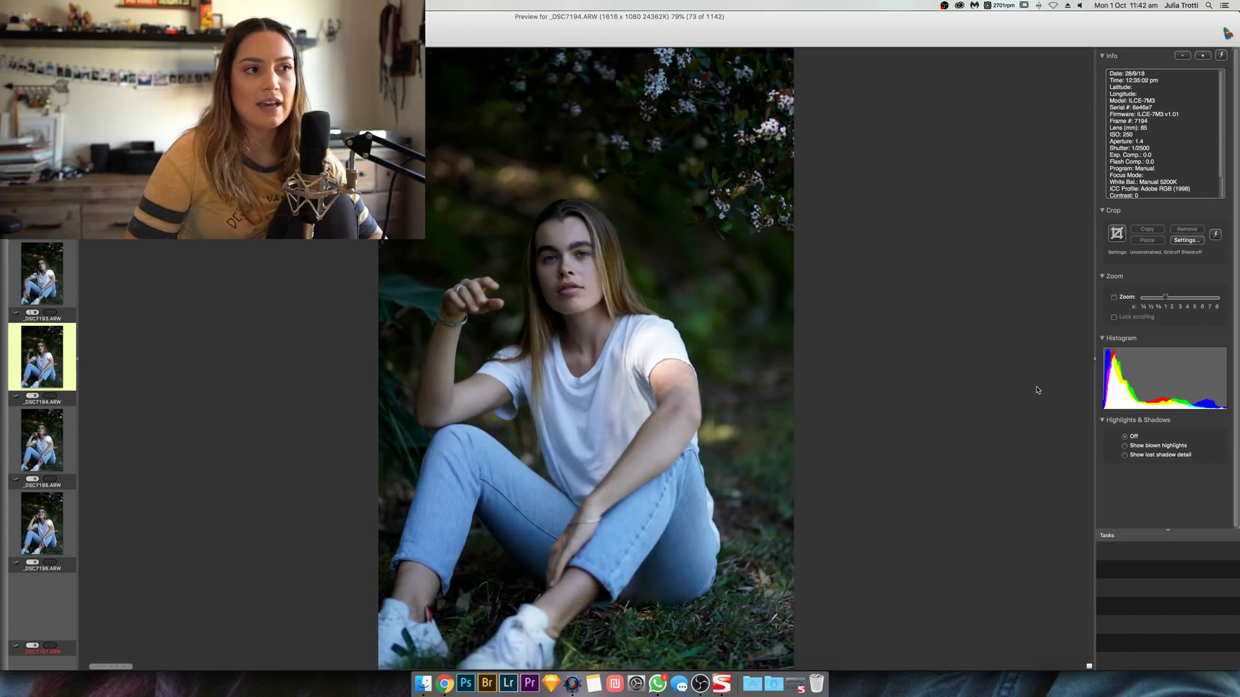
# Step: Compare the laughing seated portraits _DSC7197.ARW and _DSC7198.ARW, continuing through the following frames to the close-up _DSC7203.ARW
pyautogui.press('Right')
pyautogui.press('Right')
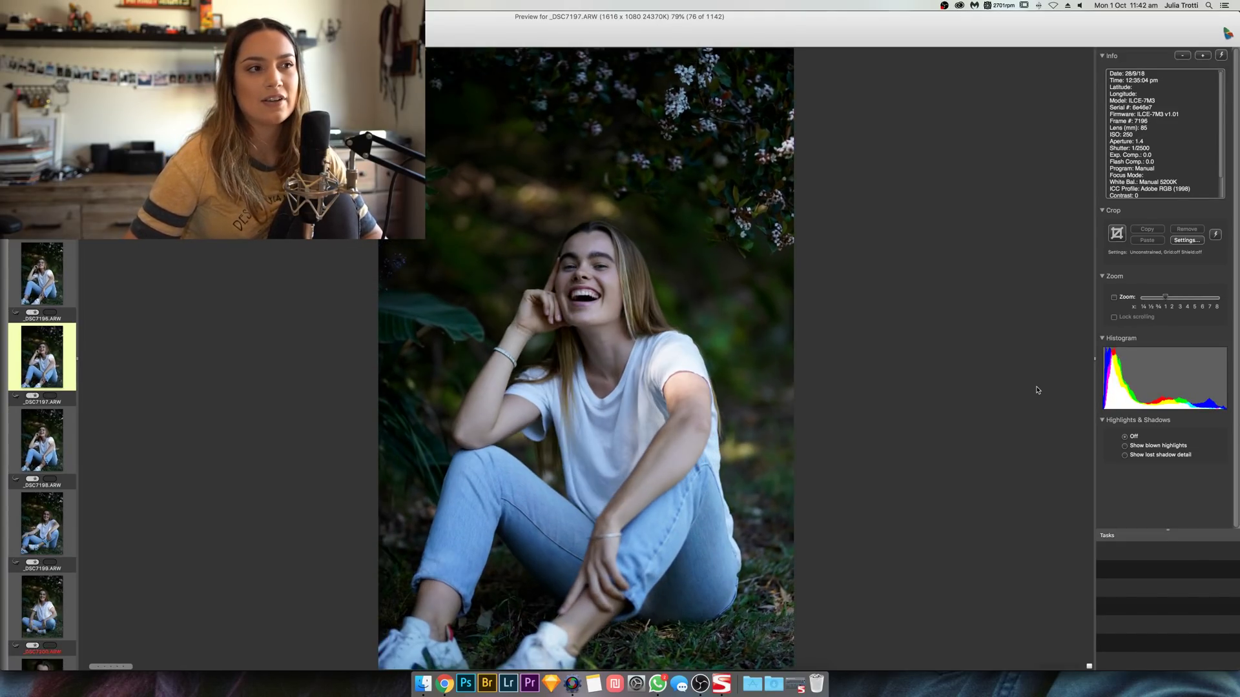
pyautogui.press('Right')
pyautogui.press('Right')
pyautogui.press('Right')
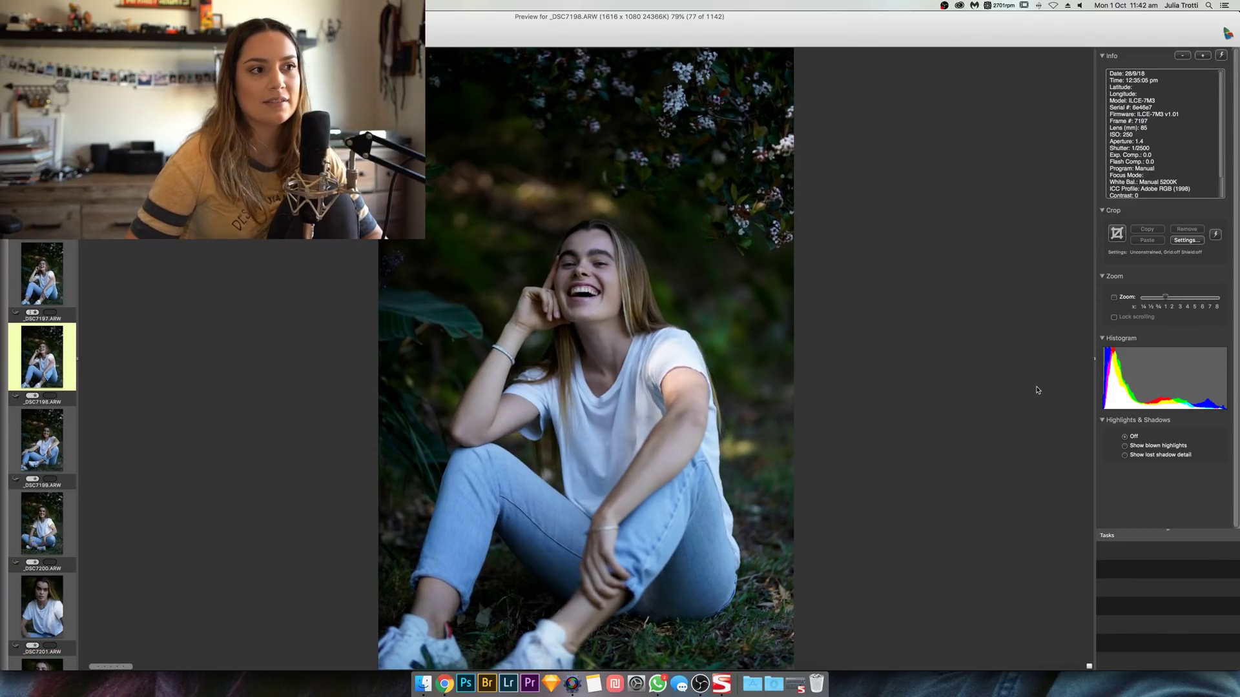
pyautogui.press('Right')
pyautogui.press('Left')
pyautogui.press('Right')
pyautogui.press('Right')
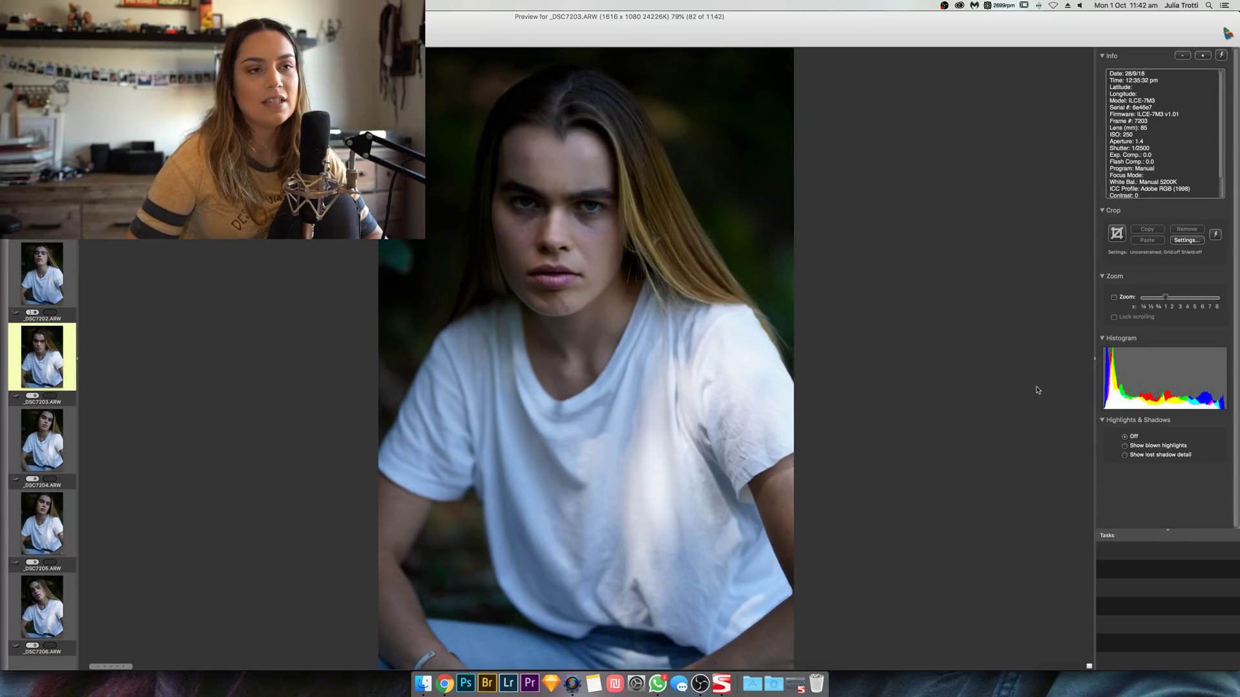
# Step: Examine the closer vertical seated portraits one by one, from _DSC7204.ARW through _DSC7209.ARW
pyautogui.press('Right')
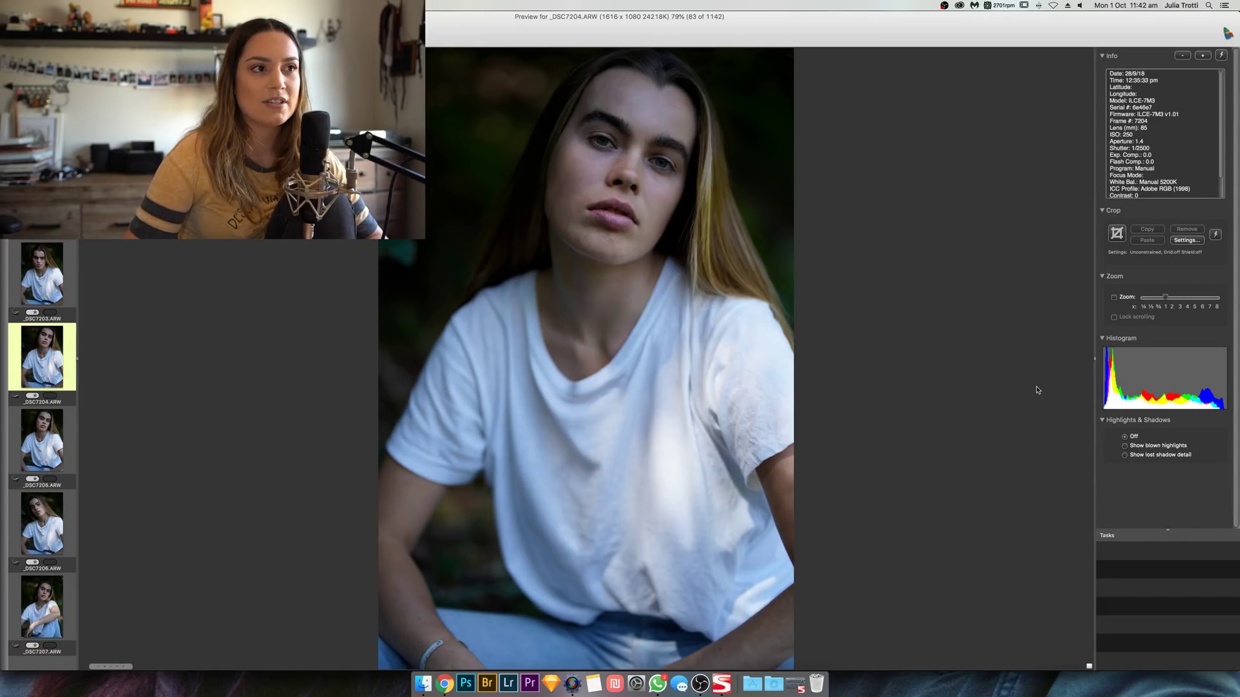
pyautogui.press('Right')
pyautogui.press('Right')
pyautogui.press('Right')
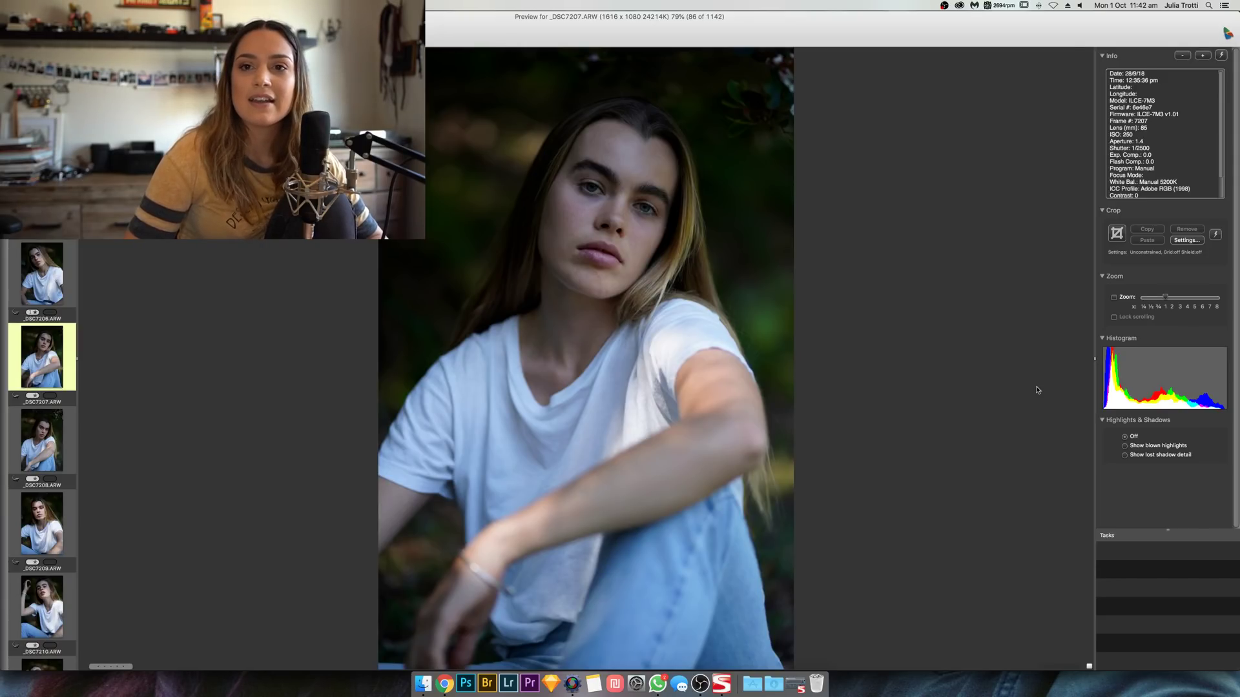
pyautogui.press('Right')
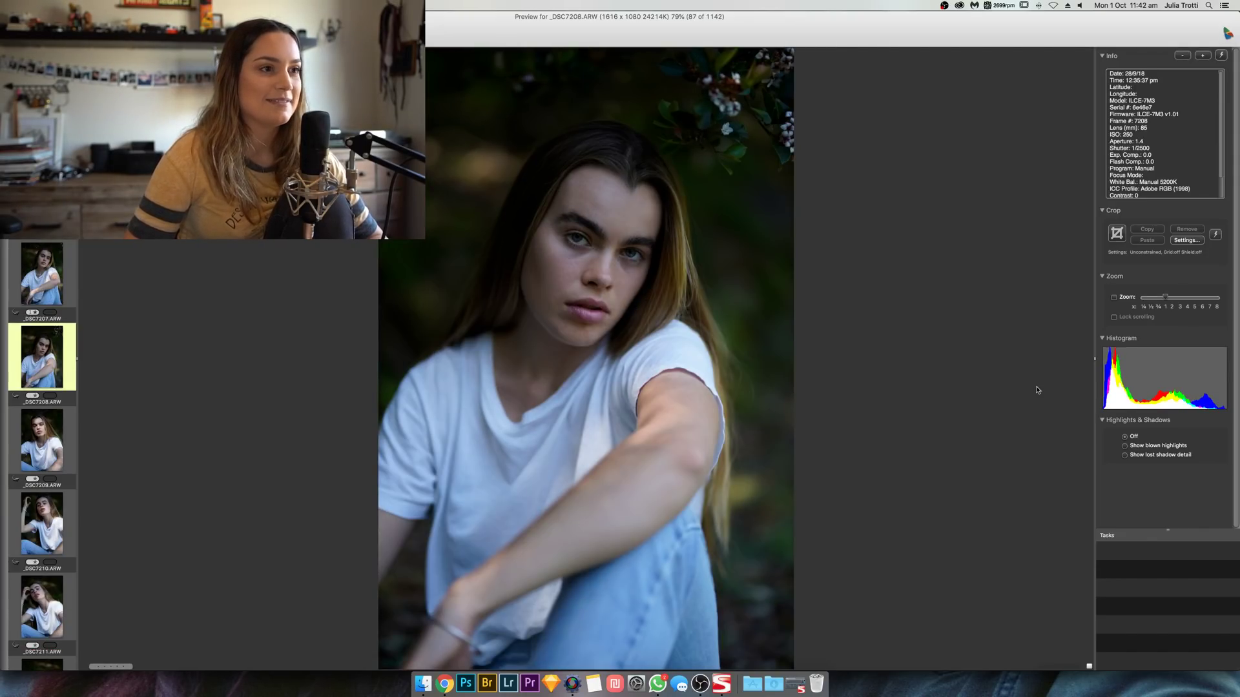
pyautogui.press('Right')
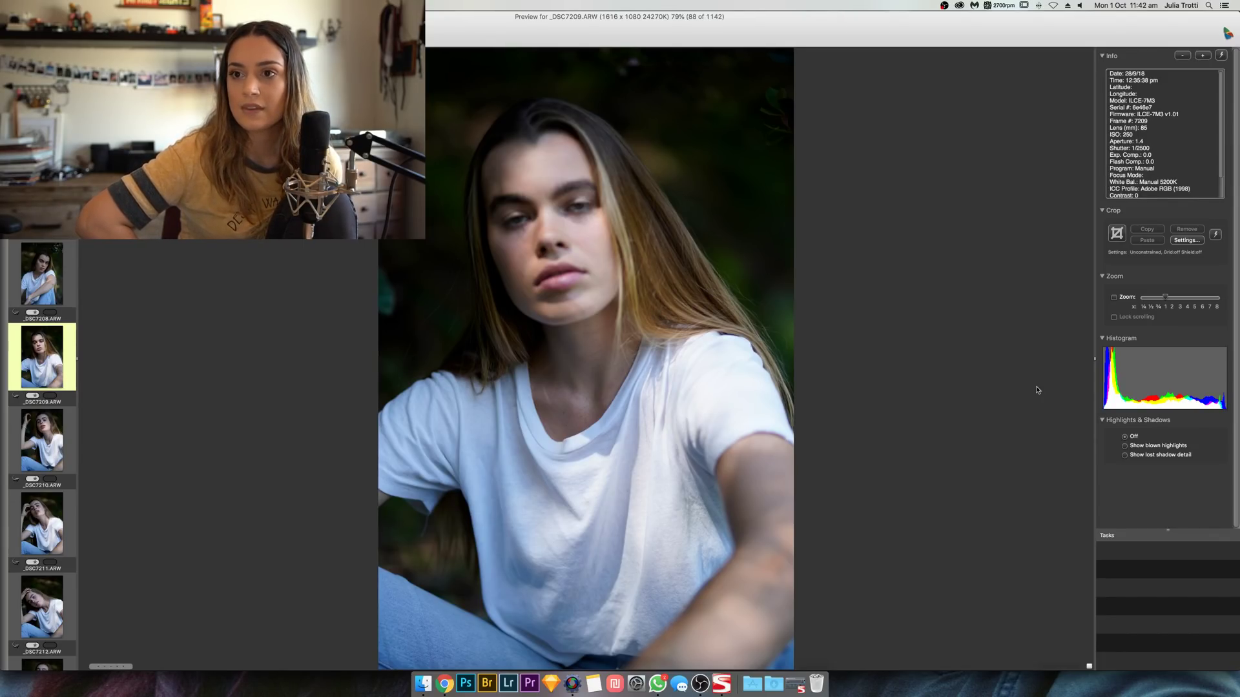
# Step: Examine the seated portraits with a hand raised to the head, from _DSC7210.ARW through _DSC7216.ARW
pyautogui.press('Right')
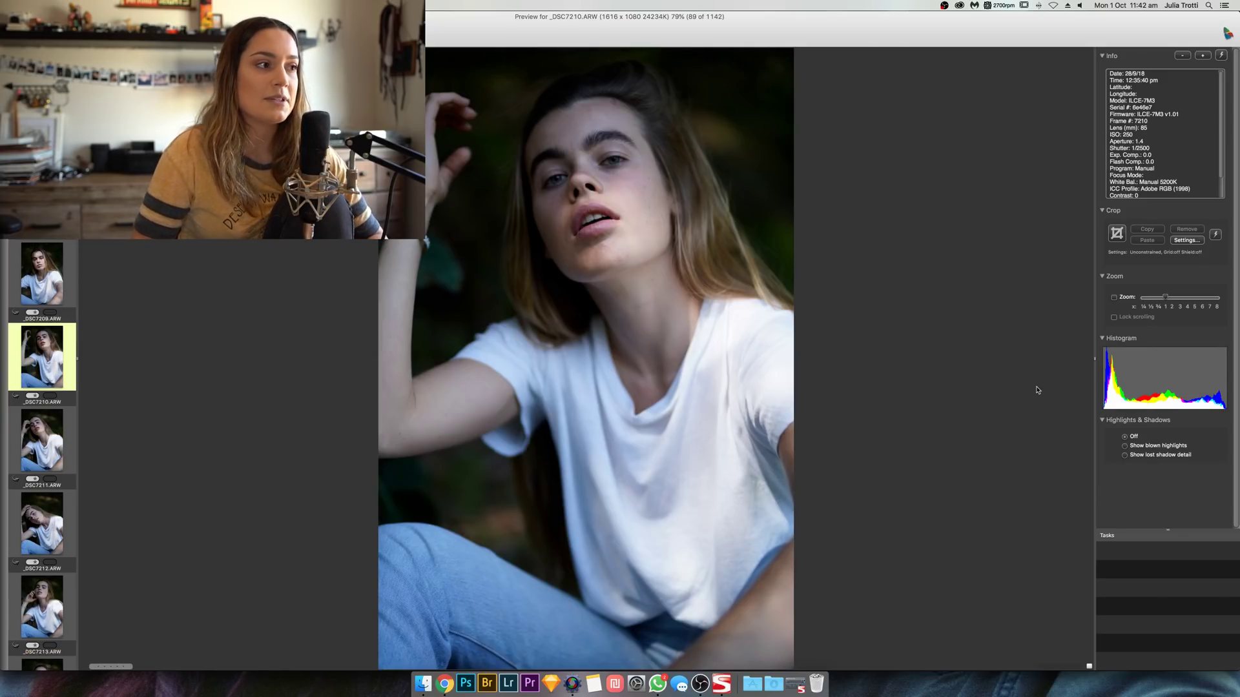
pyautogui.press('Right')
pyautogui.press('Right')
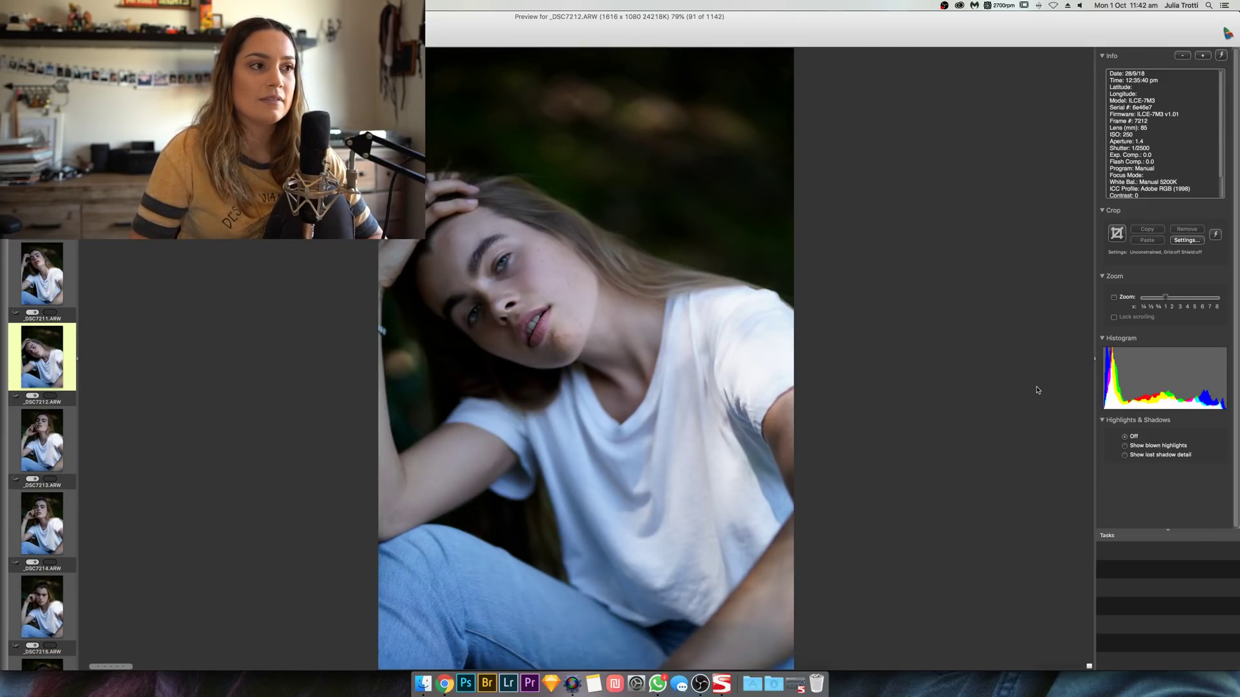
pyautogui.press('Right')
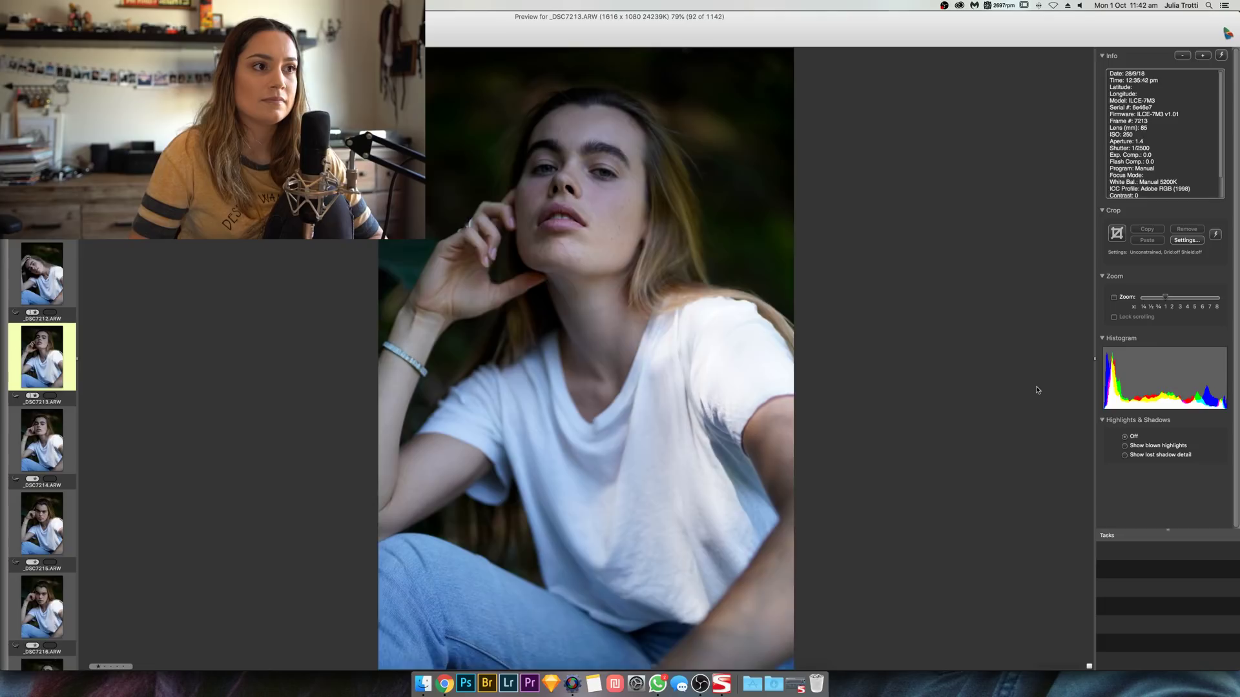
pyautogui.press('Right')
pyautogui.press('Right')
pyautogui.press('Right')
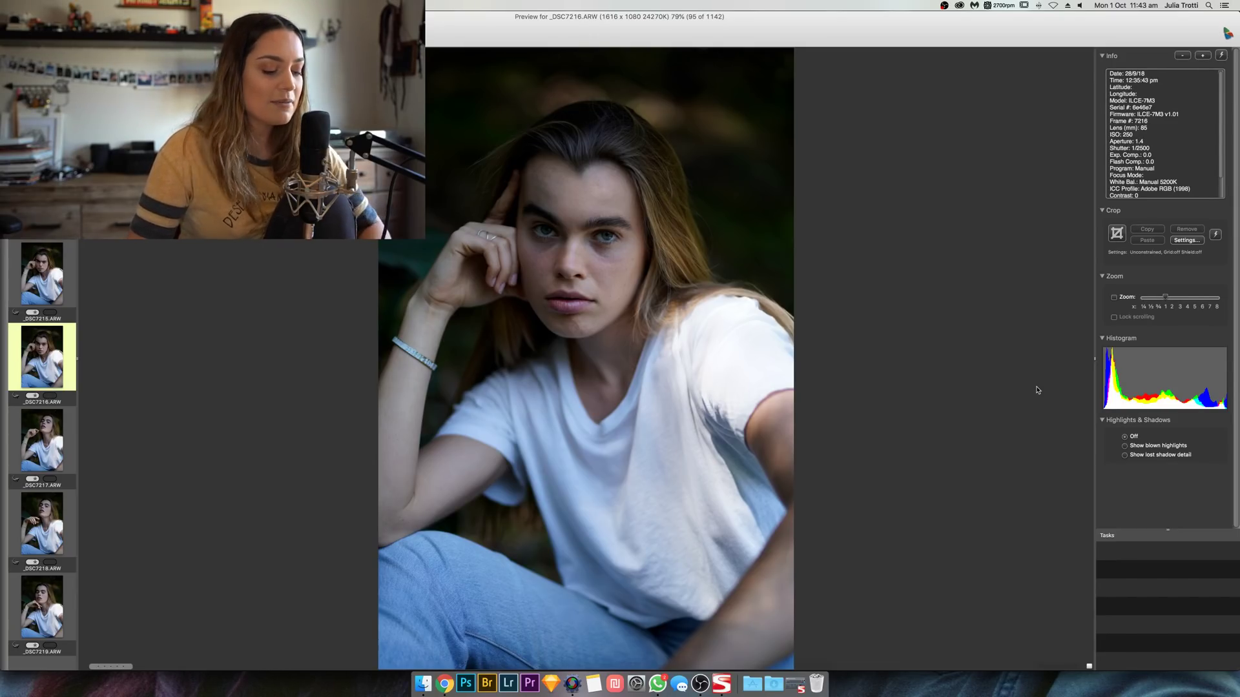
# Step: Compare _DSC7216.ARW with _DSC7217.ARW and examine the remaining hand-to-face portraits up to the smiling shot _DSC7223.ARW
pyautogui.press('Right')
pyautogui.press('Left')
pyautogui.press('Right')
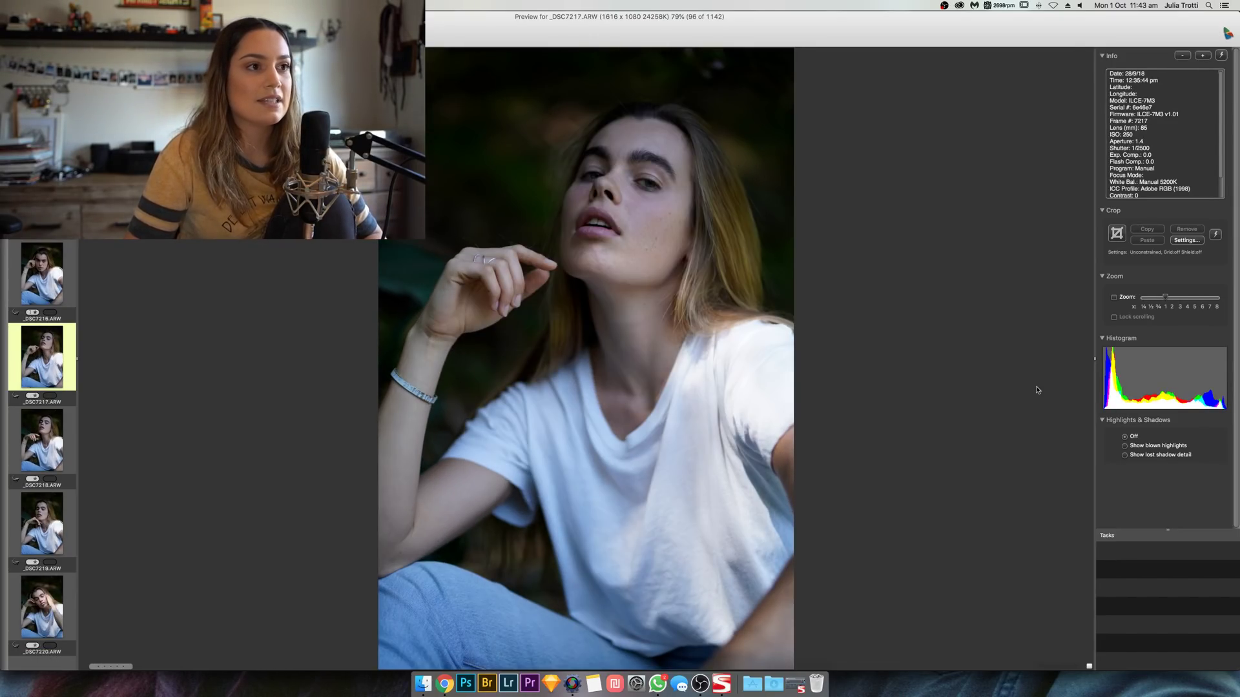
pyautogui.press('Right')
pyautogui.press('Right')
pyautogui.press('Right')
pyautogui.press('Right')
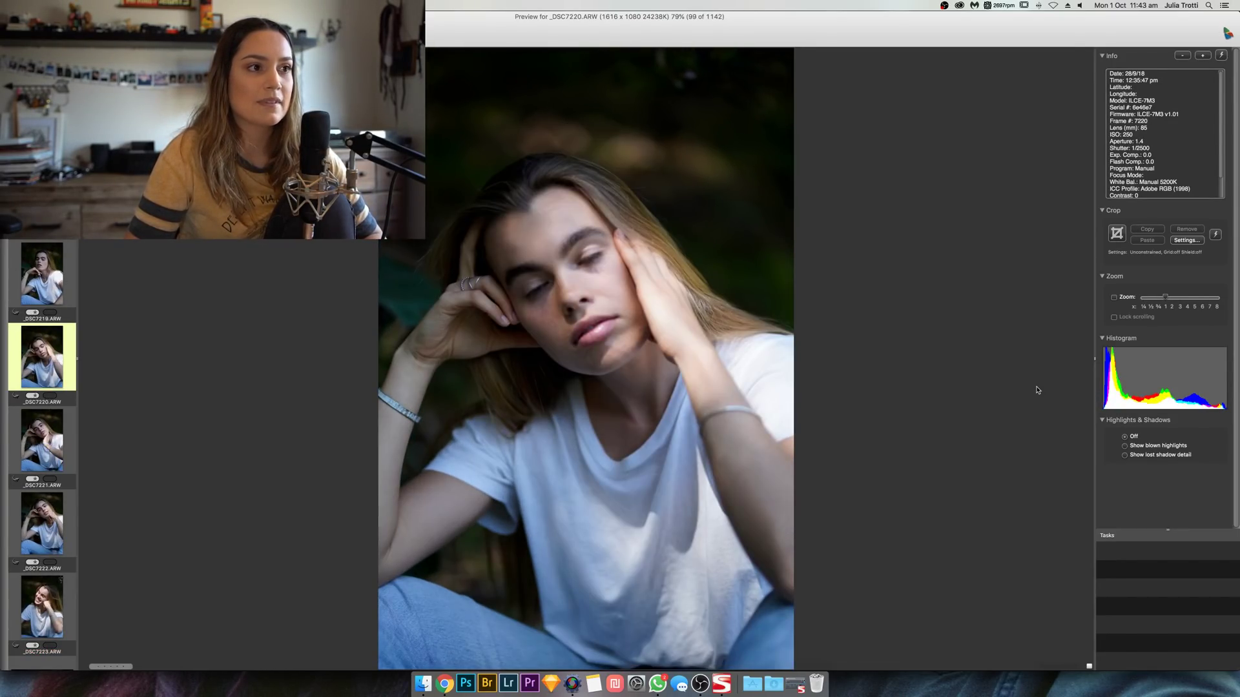
pyautogui.press('Right')
pyautogui.press('Right')
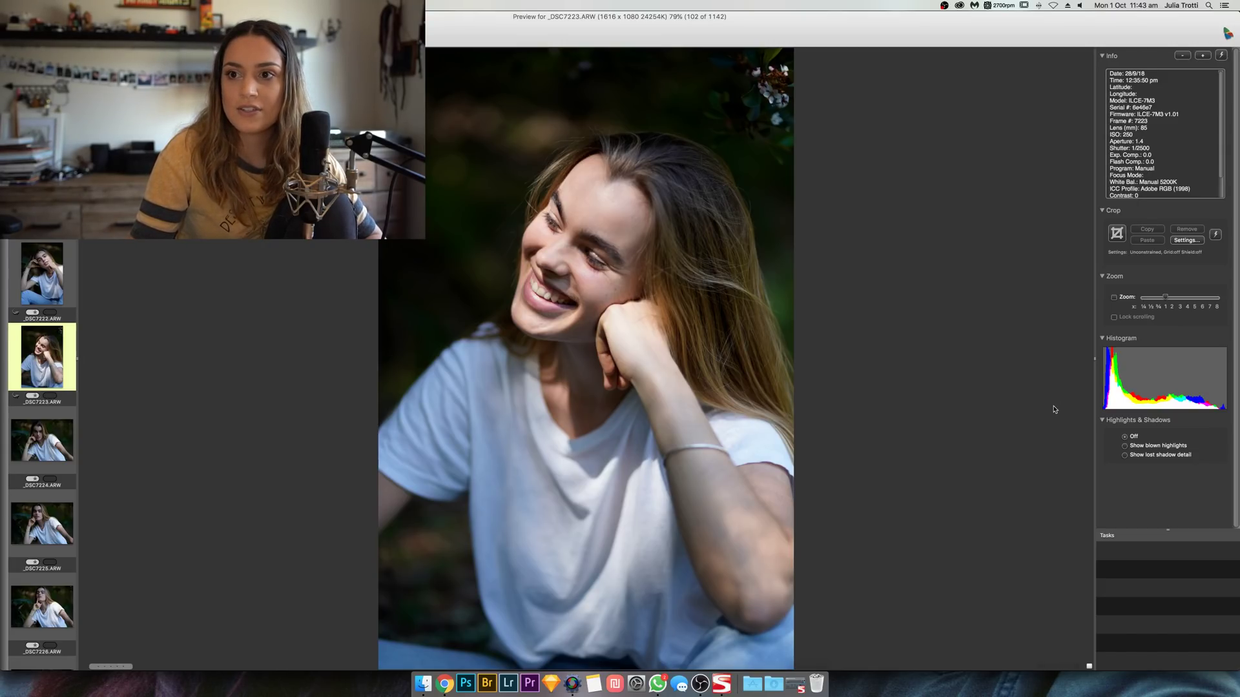
pyautogui.rightClick(672, 678)
pyautogui.click(981, 429)
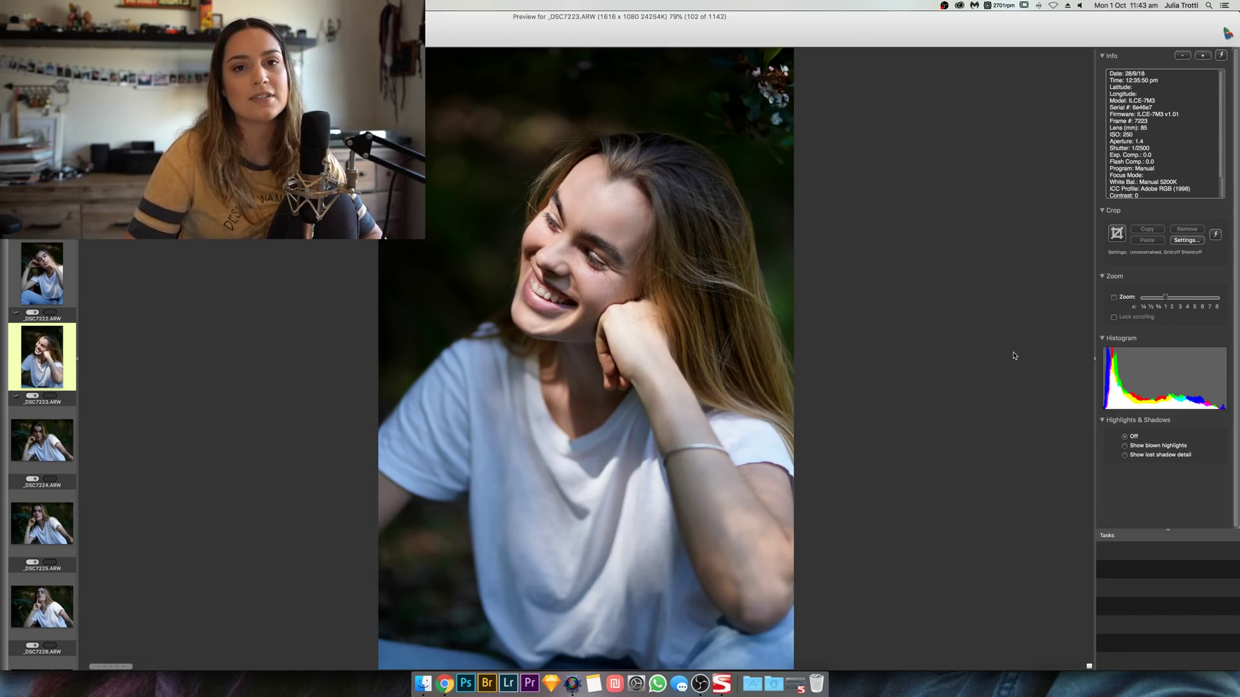
# Step: Examine the horizontal seated portraits in the large preview, from _DSC7224.ARW through _DSC7230.ARW
pyautogui.press('Right')
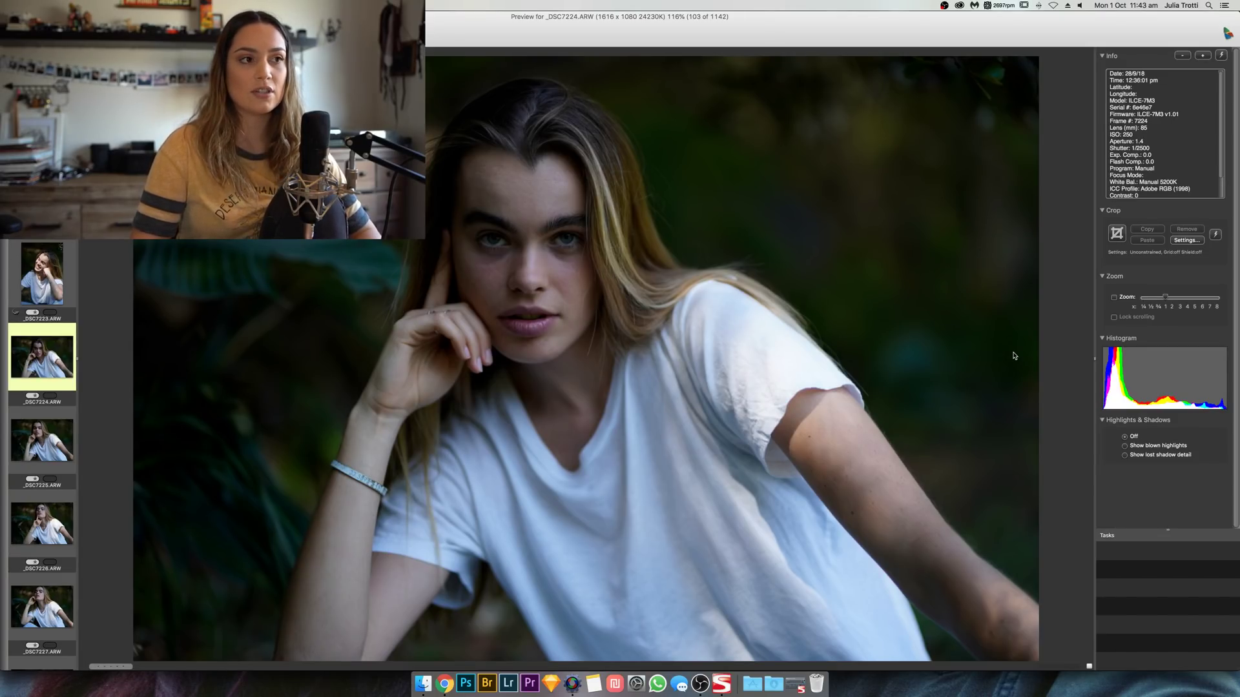
pyautogui.press('Right')
pyautogui.press('Right')
pyautogui.press('Right')
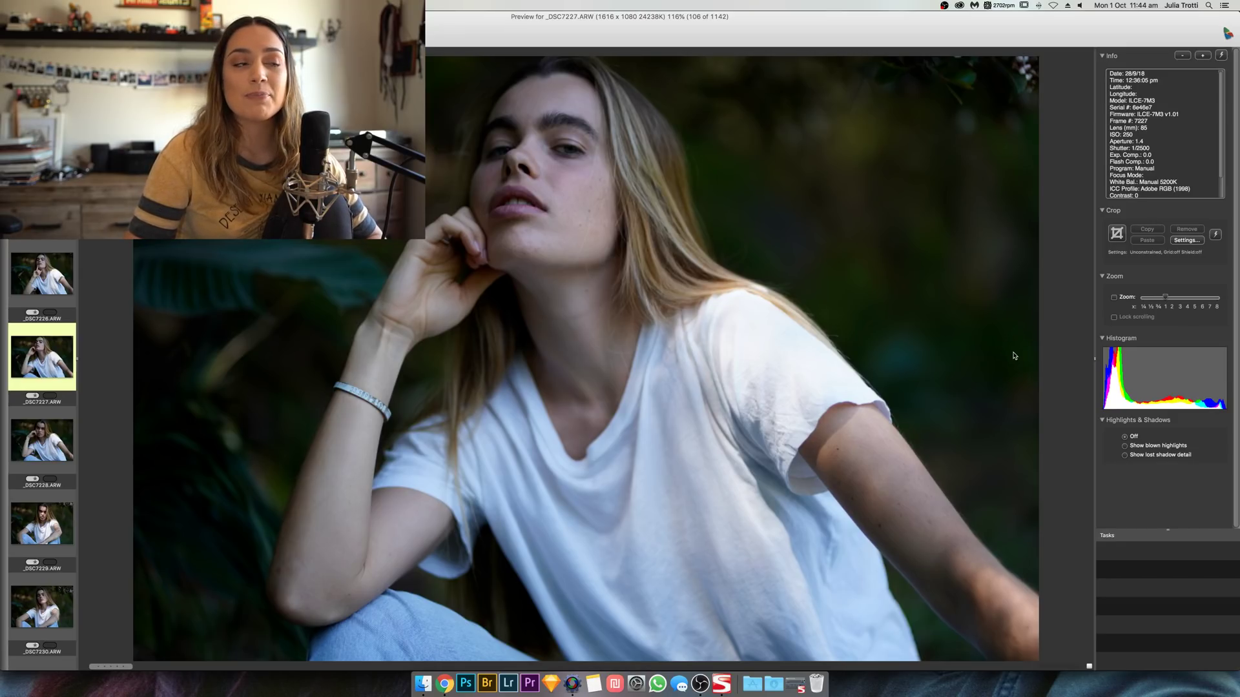
pyautogui.press('Right')
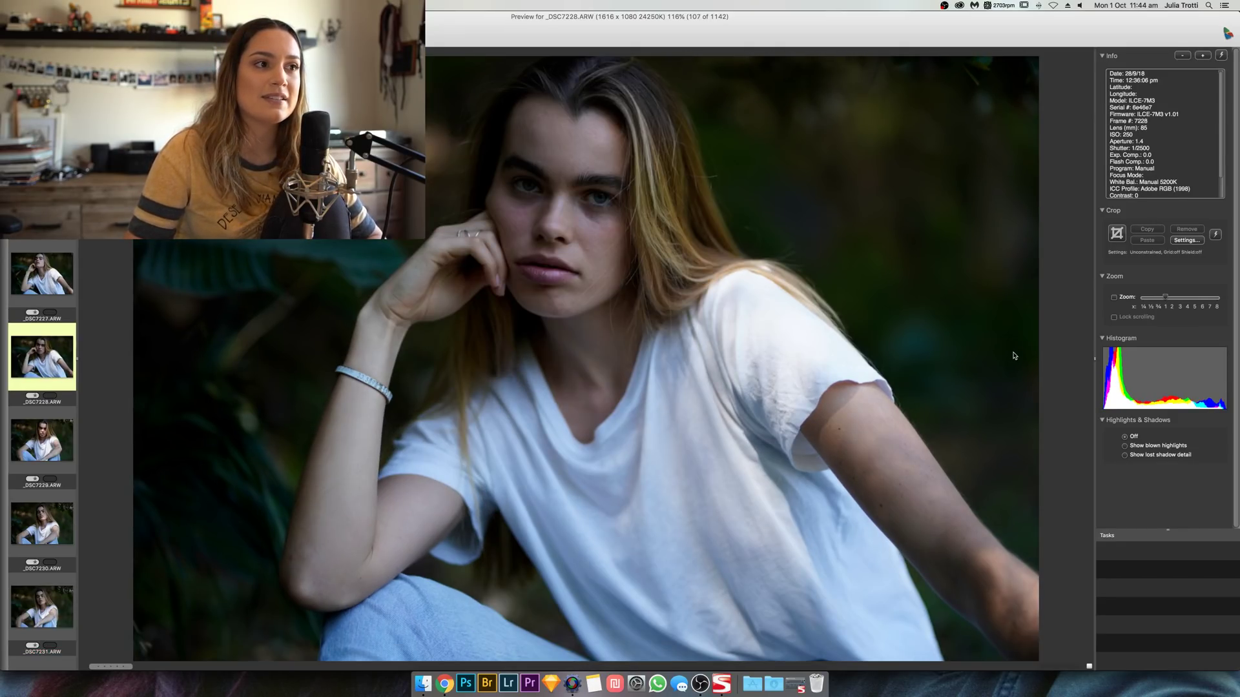
pyautogui.press('Right')
pyautogui.press('Right')
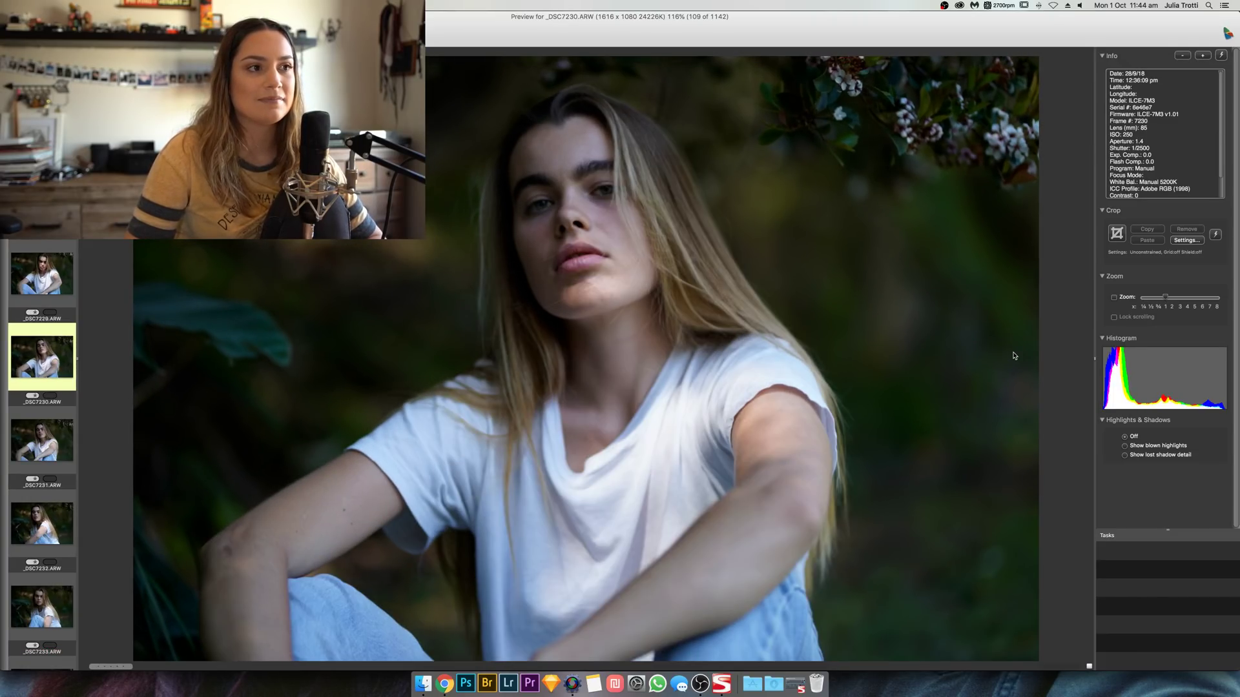
# Step: Examine the next horizontal portraits with the raised knee, through _DSC7233.ARW to _DSC7236.ARW
pyautogui.press('Right')
pyautogui.press('Right')
pyautogui.press('Right')
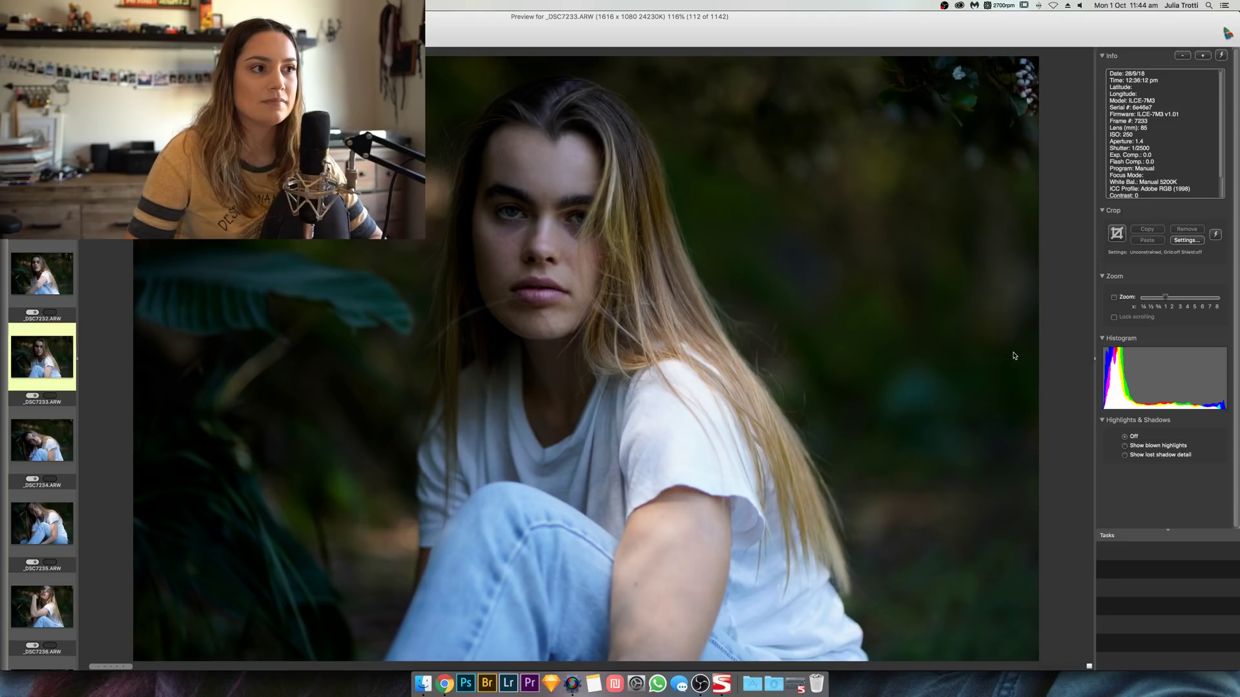
pyautogui.press('Right')
pyautogui.press('Right')
pyautogui.press('Right')
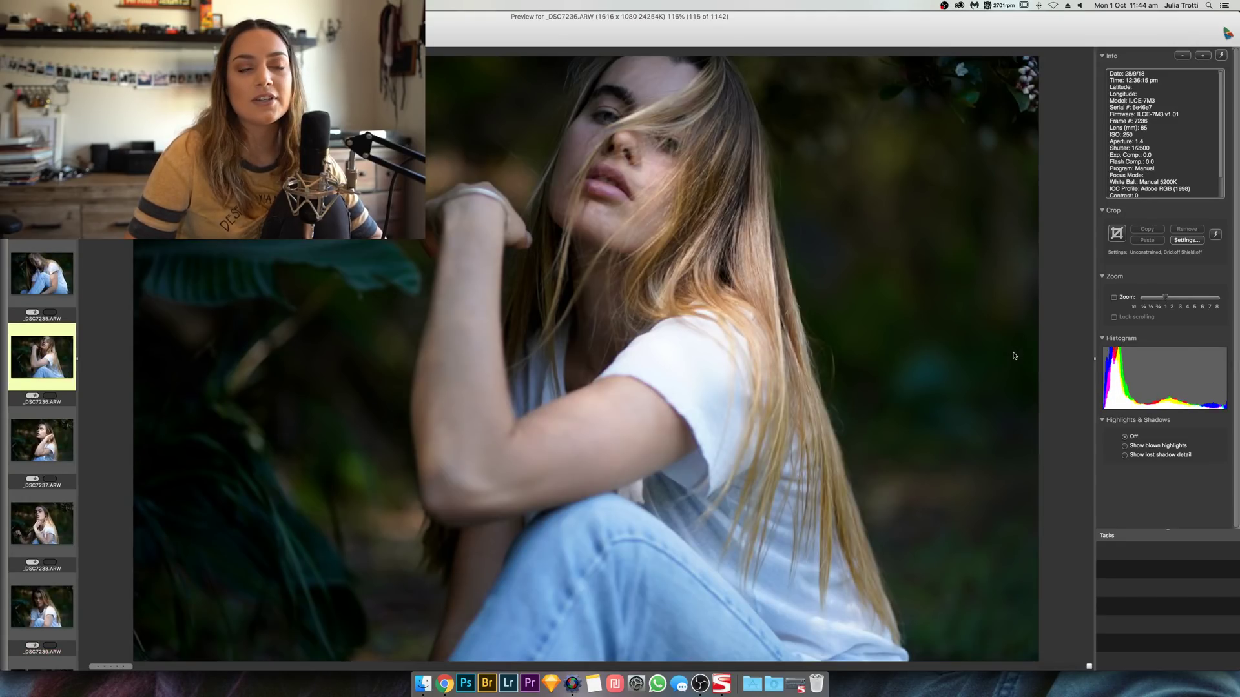
# Step: Compare the side-lit horizontal poses around _DSC7236.ARW, _DSC7237.ARW and _DSC7238.ARW back and forth, ending on _DSC7238.ARW
pyautogui.press('Right')
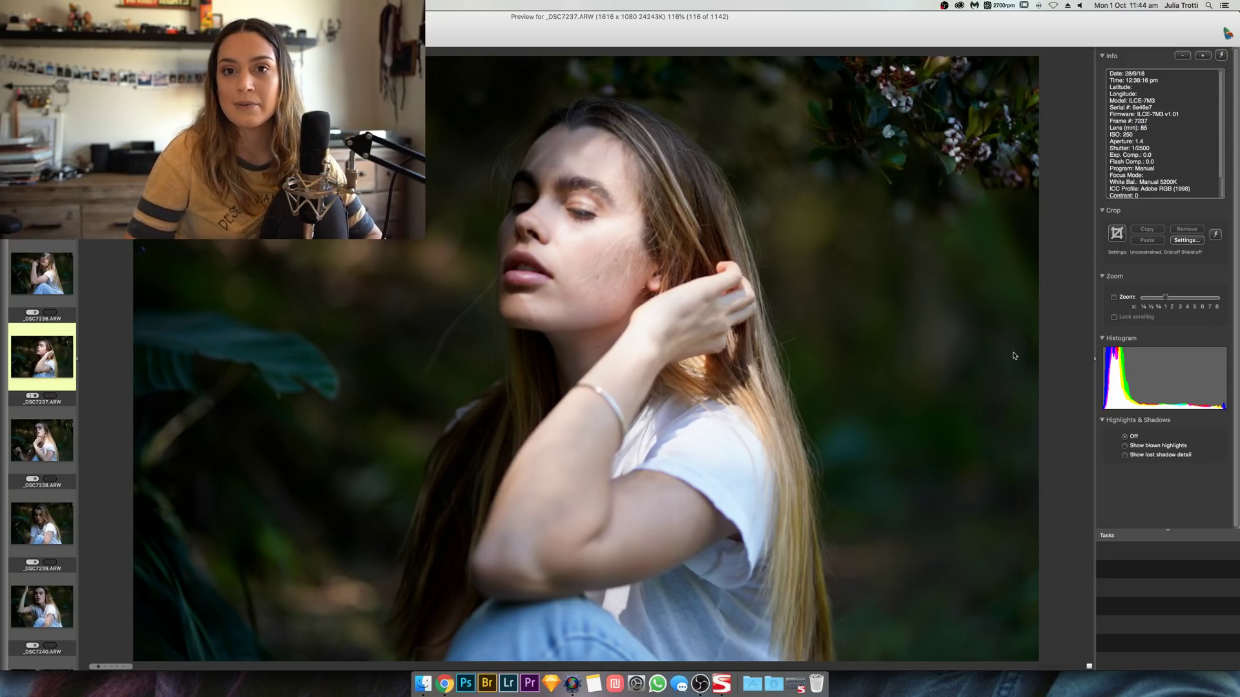
pyautogui.press('Left')
pyautogui.press('Right')
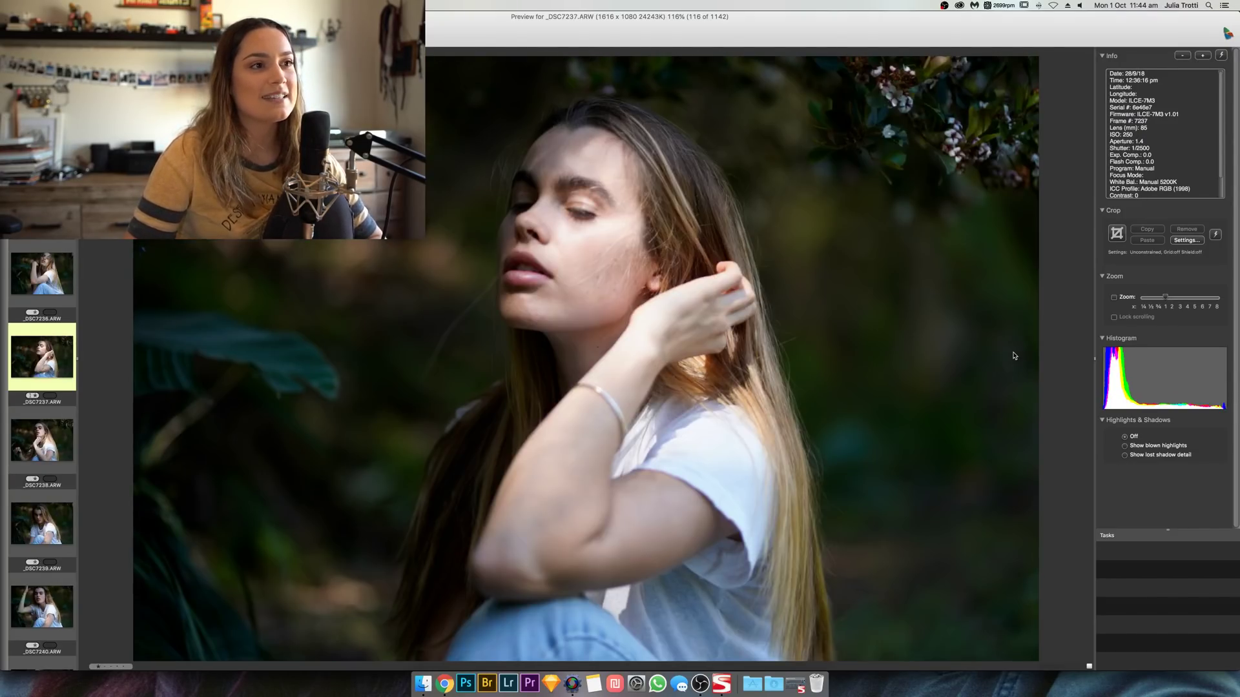
pyautogui.press('Right')
pyautogui.press('Right')
pyautogui.press('Right')
pyautogui.press('Left')
pyautogui.press('Left')
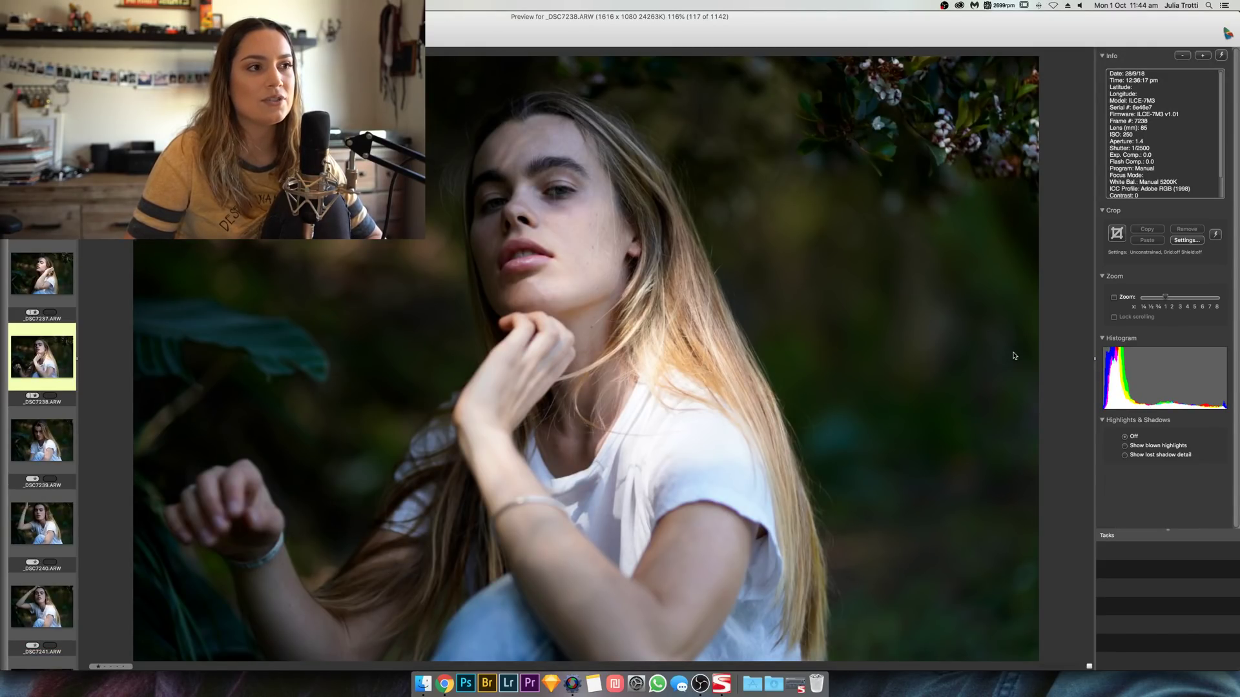
# Step: Examine the following horizontal portraits one by one, through _DSC7241.ARW and _DSC7242.ARW to _DSC7244.ARW
pyautogui.press('Right')
pyautogui.press('Right')
pyautogui.press('Right')
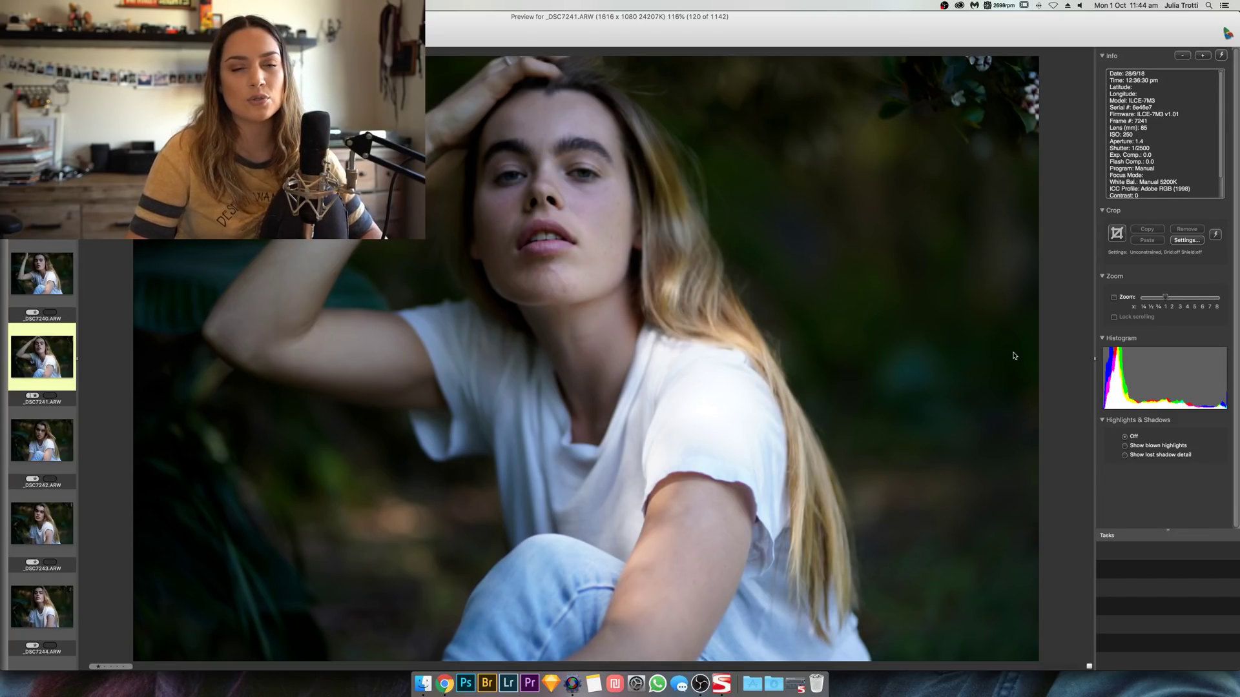
pyautogui.press('Right')
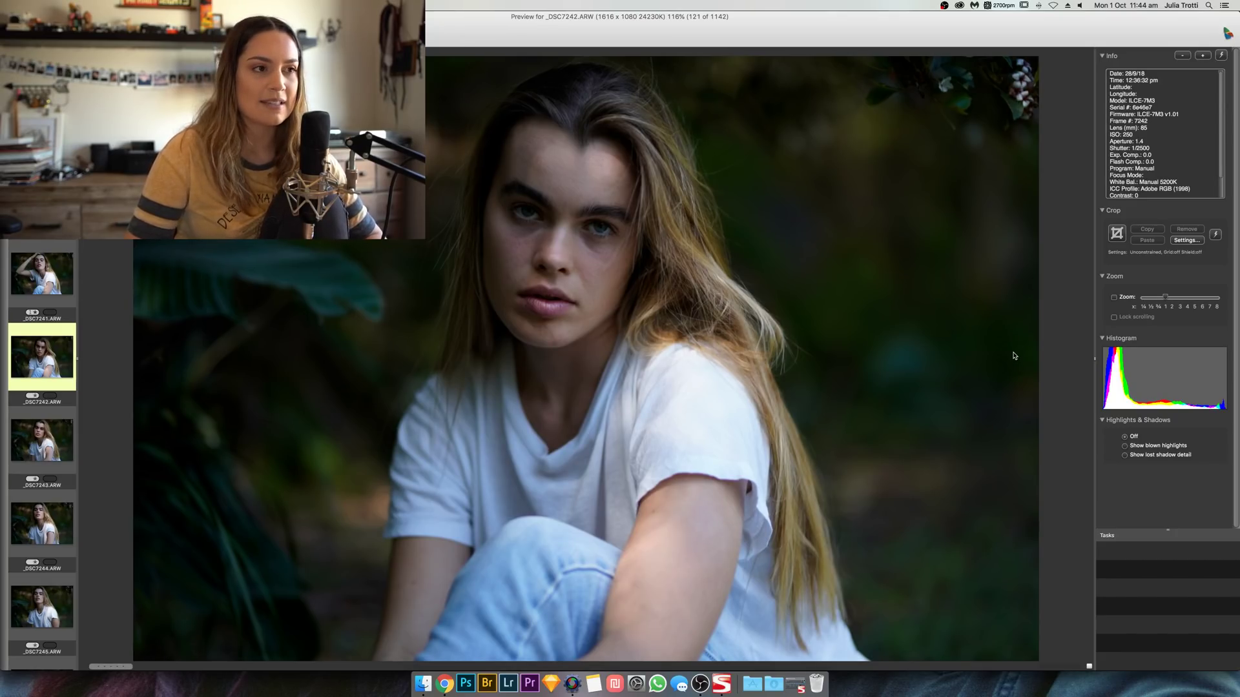
pyautogui.press('Right')
pyautogui.press('Right')
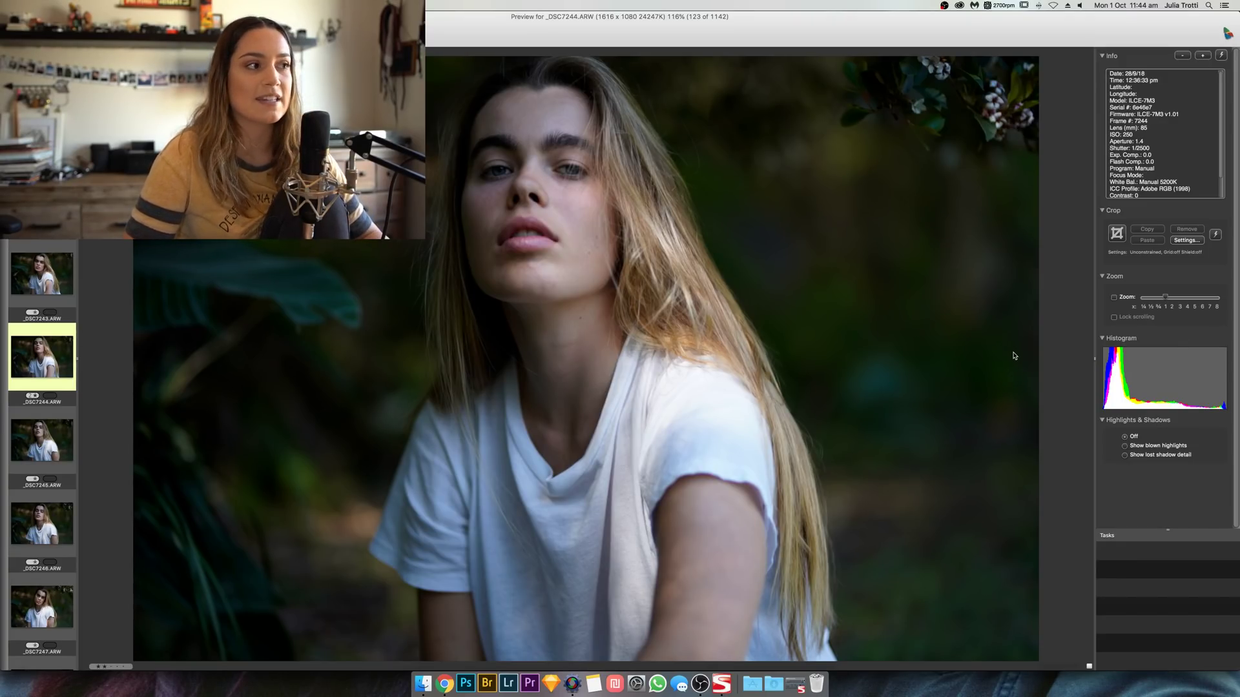
# Step: Examine the last horizontal portraits from _DSC7245.ARW onward, up to the vertical seated shot _DSC7250.ARW
pyautogui.press('Right')
pyautogui.press('Right')
pyautogui.press('Right')
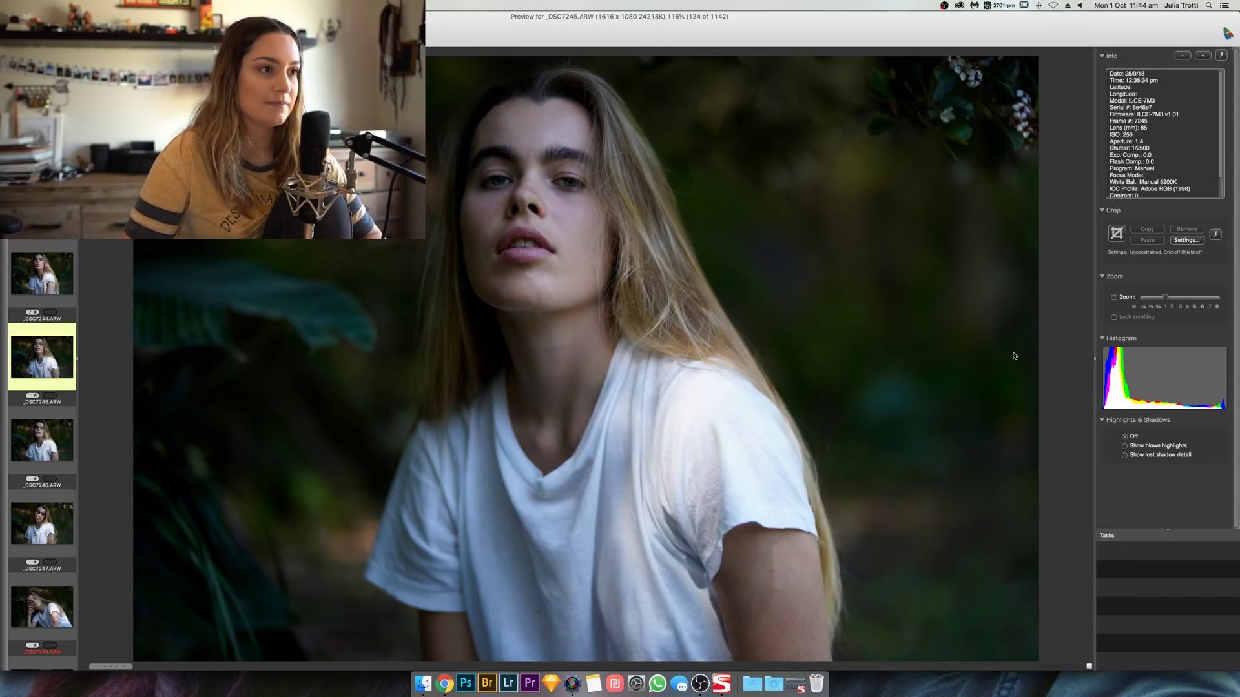
pyautogui.press('Right')
pyautogui.press('Right')
pyautogui.press('Right')
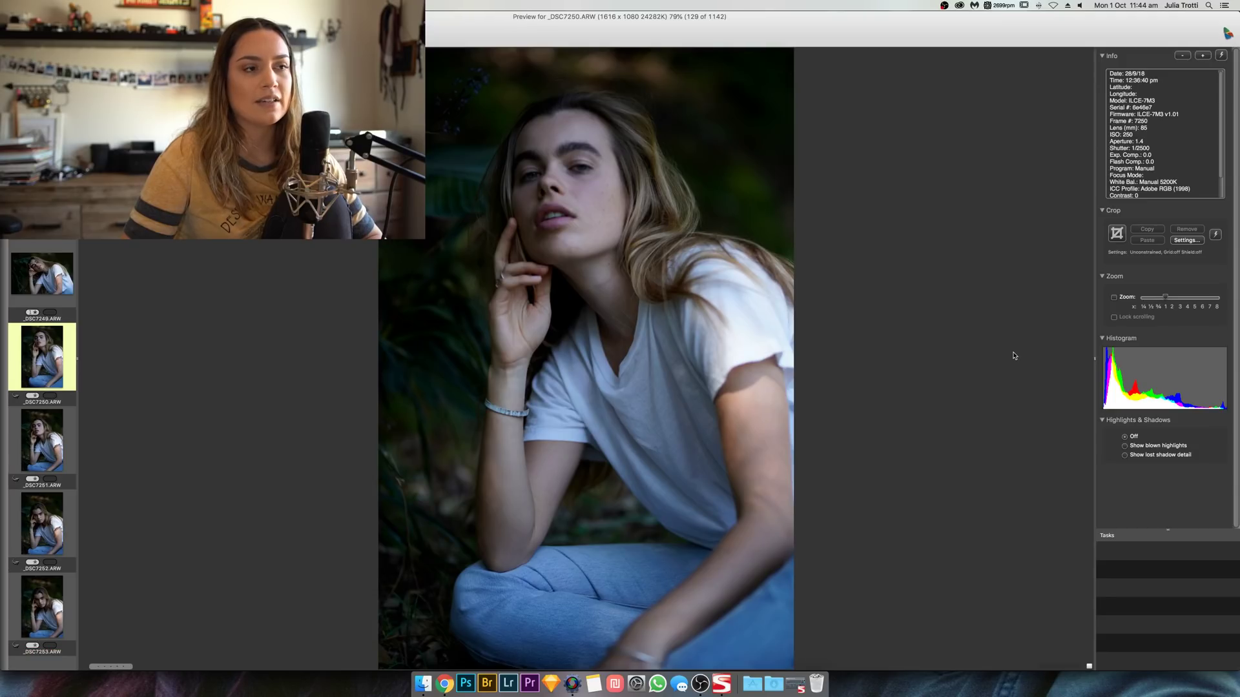
# Step: Examine the vertical hand-to-face portraits from _DSC7251.ARW onward, including _DSC7253.ARW and the brightly lit _DSC7255.ARW
pyautogui.press('Right')
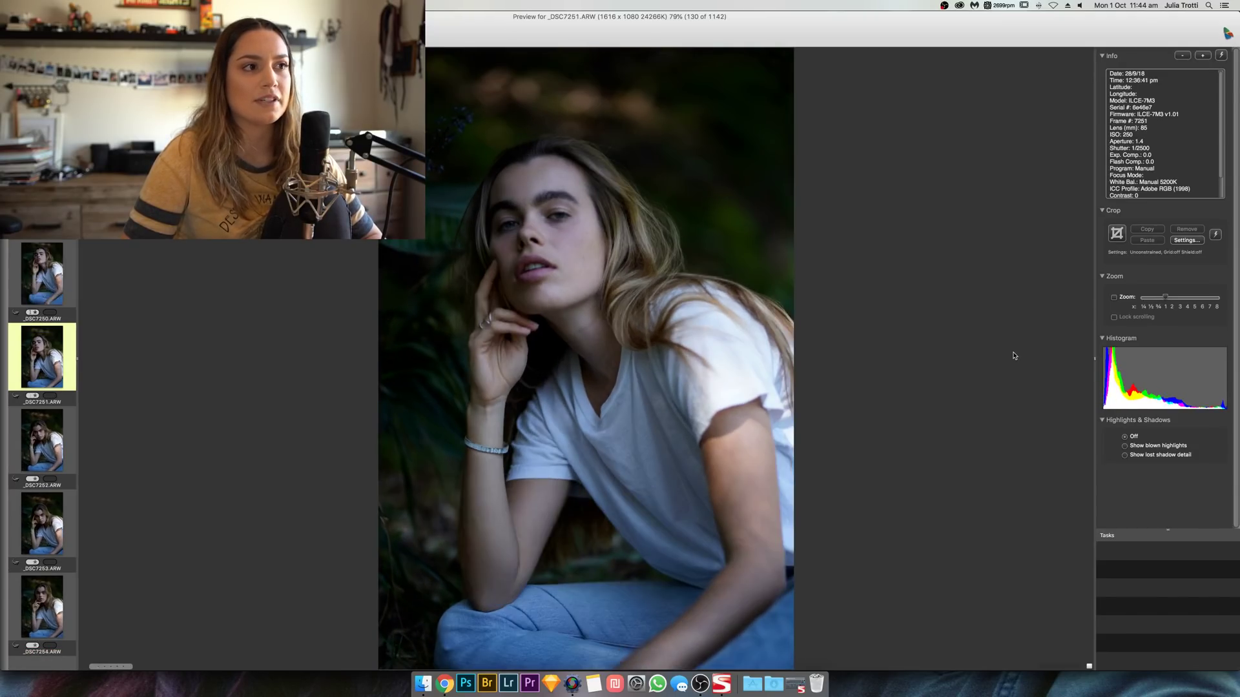
pyautogui.press('Right')
pyautogui.press('Right')
pyautogui.press('Right')
pyautogui.press('Right')
pyautogui.press('Right')
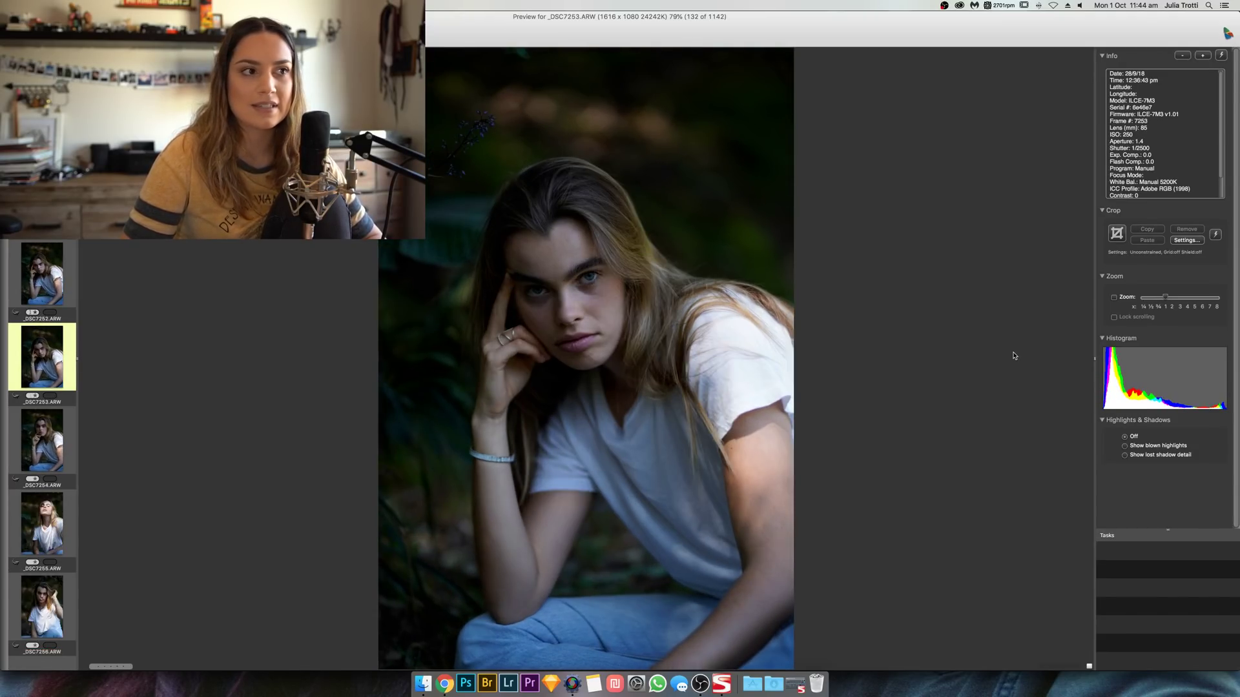
pyautogui.press('Left')
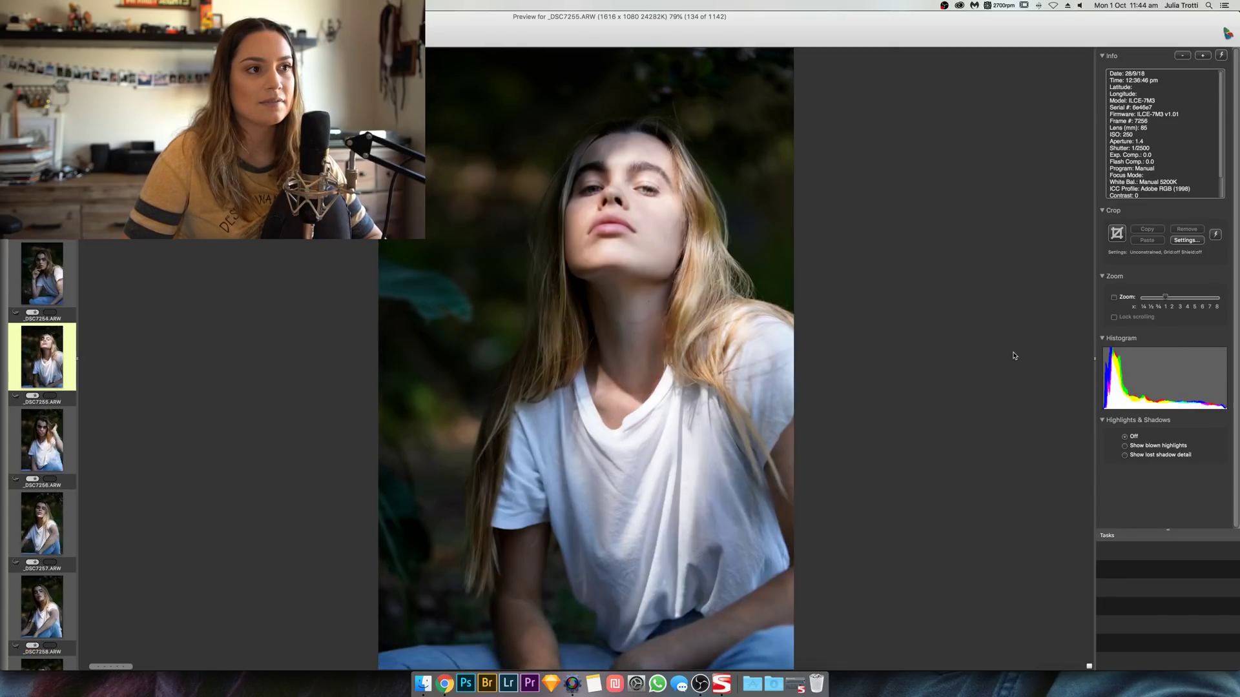
# Step: Compare the adjacent vertical seated portraits after _DSC7255.ARW, ending on _DSC7259.ARW
pyautogui.press('Right')
pyautogui.press('Right')
pyautogui.press('Right')
pyautogui.press('Left')
pyautogui.press('Right')
pyautogui.press('Right')
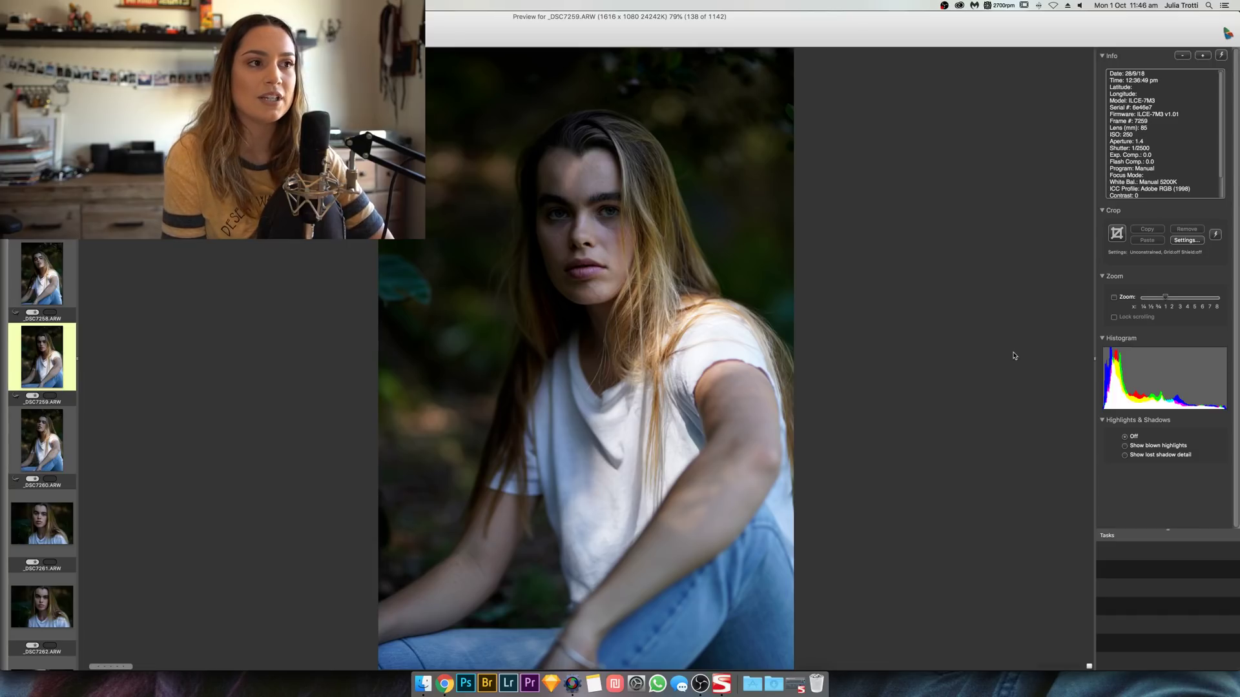
# Step: Examine the vertical seated shot _DSC7260.ARW and the horizontal close-ups that follow, through _DSC7262.ARW and _DSC7265.ARW to _DSC7267.ARW
pyautogui.press('Right')
pyautogui.press('Right')
pyautogui.press('Right')
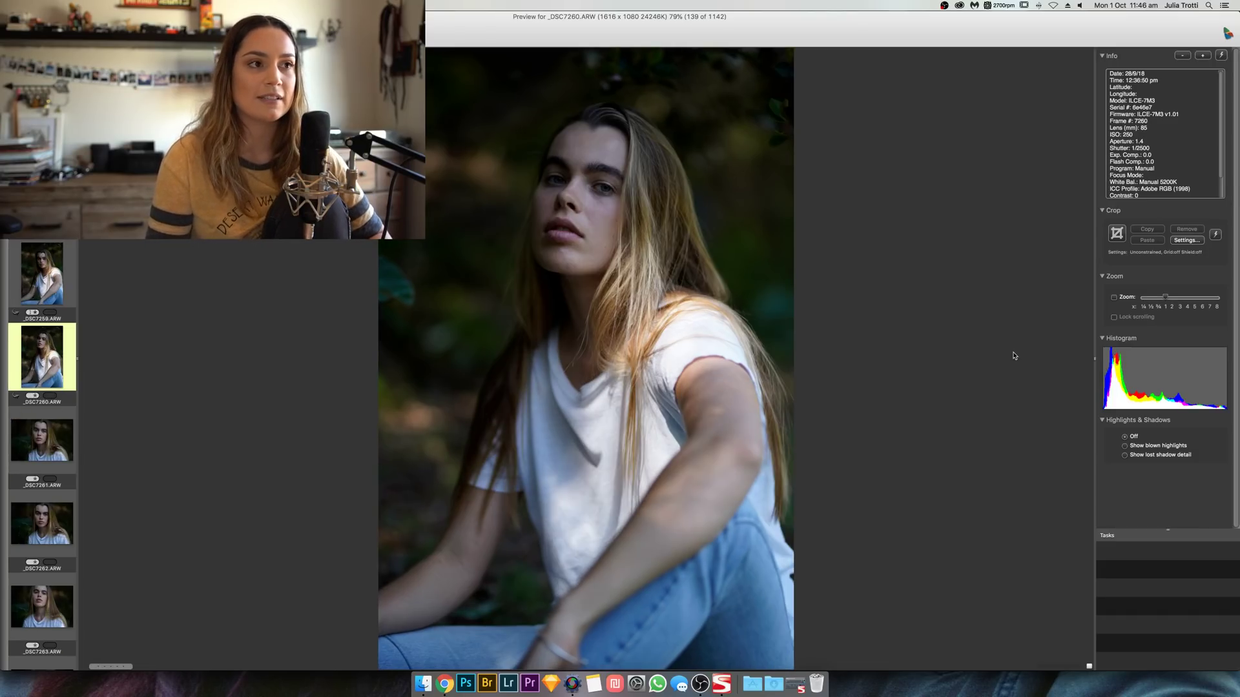
pyautogui.press('Right')
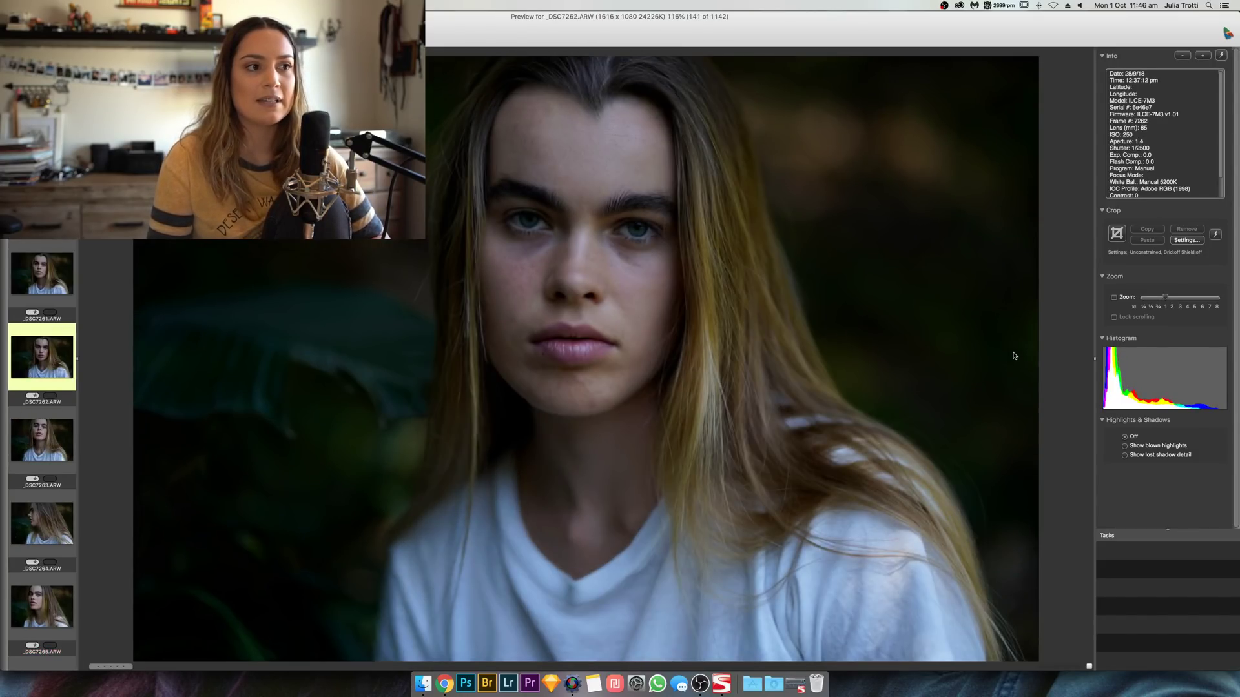
pyautogui.press('Right')
pyautogui.press('Right')
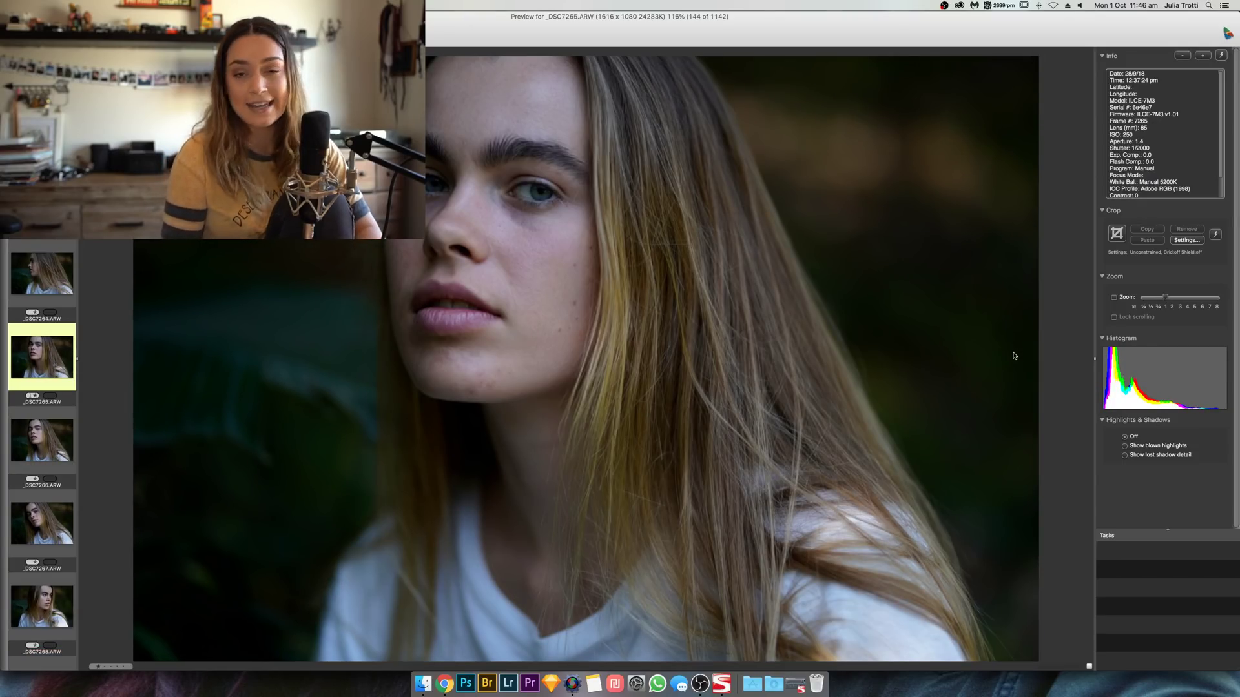
pyautogui.press('Right')
pyautogui.press('Right')
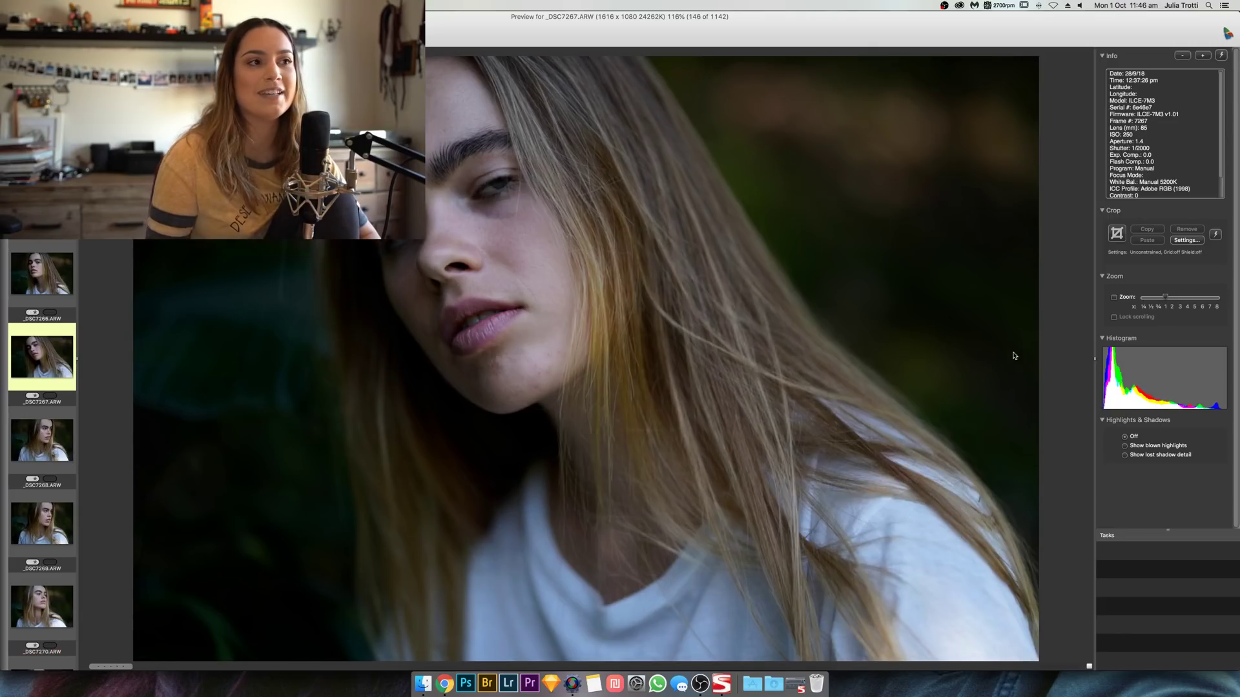
# Step: Examine the next horizontal close-ups, from the sideways glance in _DSC7270.ARW through the raised-arm pose _DSC7272.ARW to _DSC7274.ARW
pyautogui.press('Right')
pyautogui.press('Right')
pyautogui.press('Right')
pyautogui.press('Right')
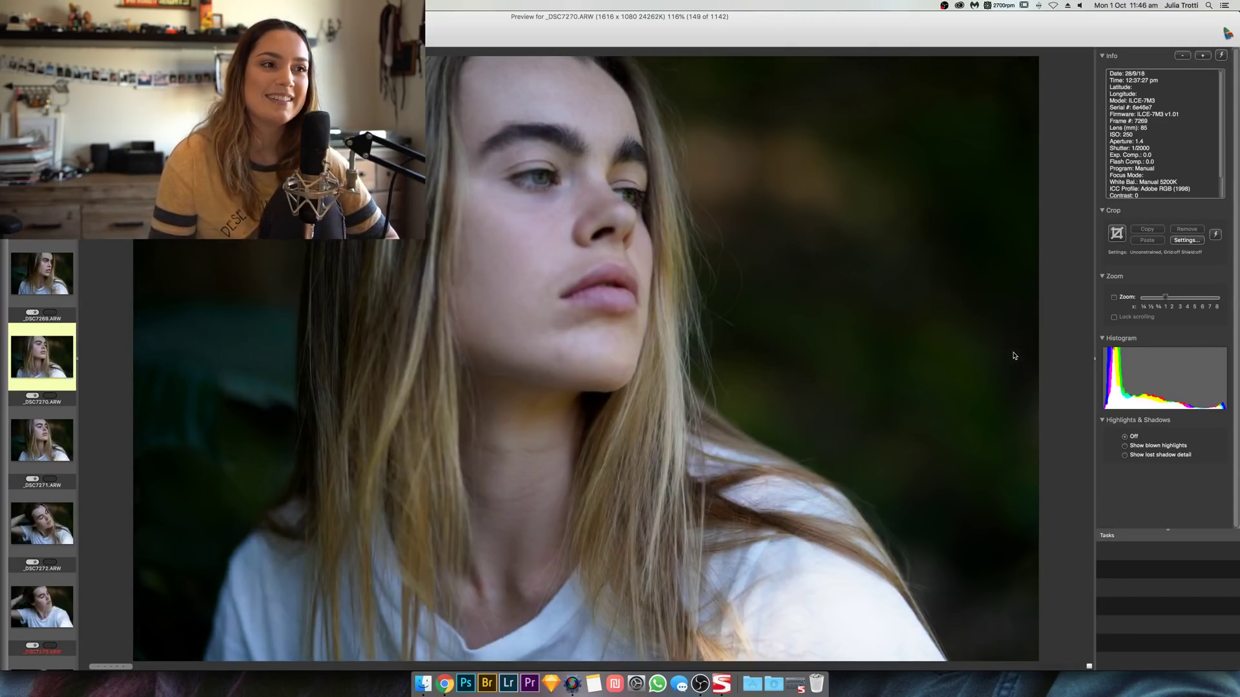
pyautogui.press('Right')
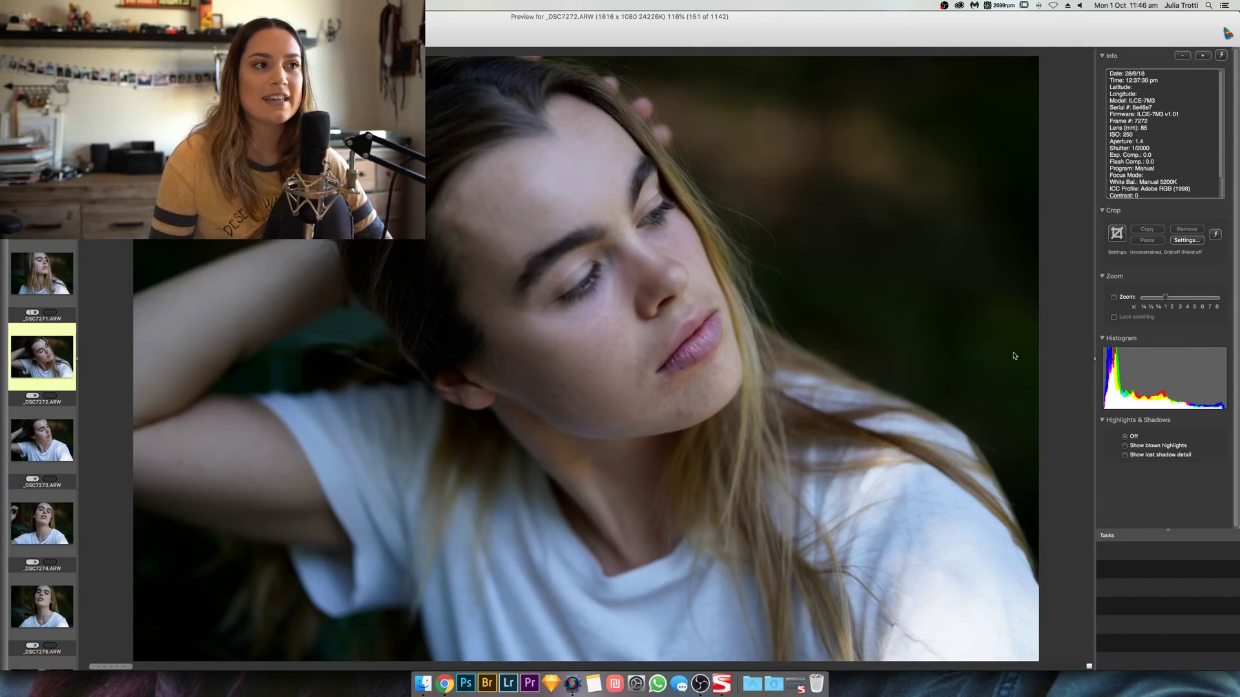
pyautogui.press('Right')
pyautogui.press('Right')
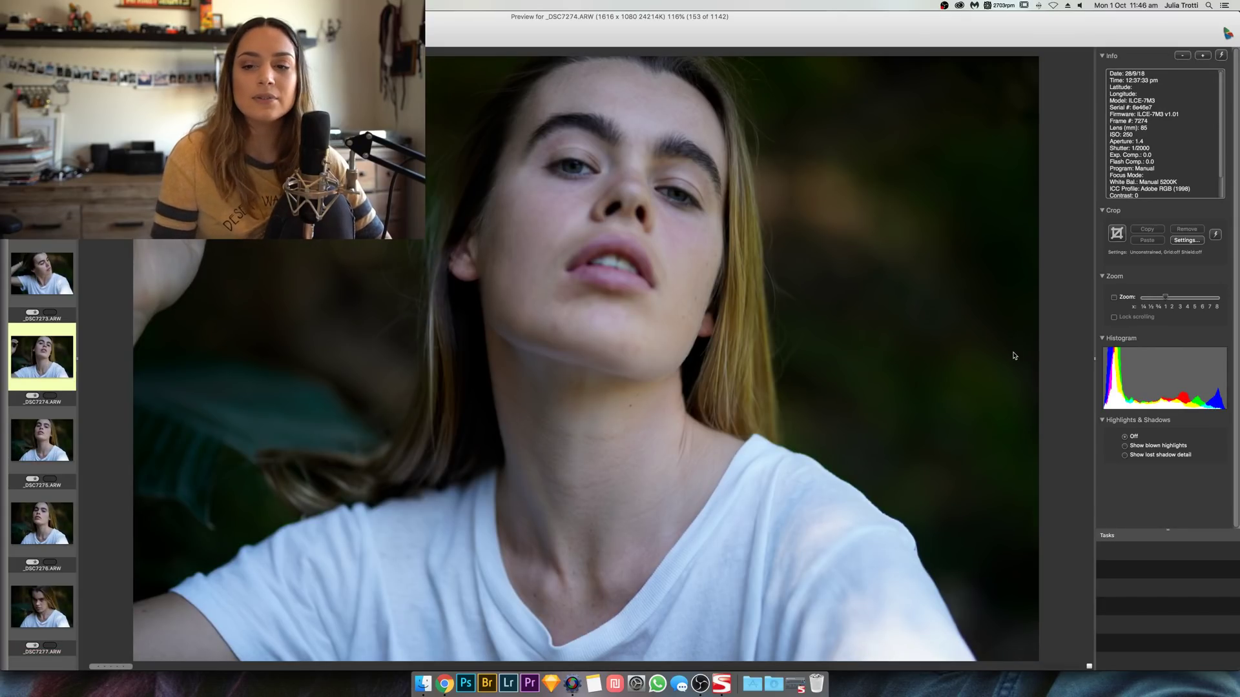
# Step: Examine the horizontal portraits from the raised-chin pose _DSC7276.ARW through the smiling and laughing frames _DSC7279.ARW to _DSC7282.ARW
pyautogui.press('Right')
pyautogui.press('Right')
pyautogui.press('Right')
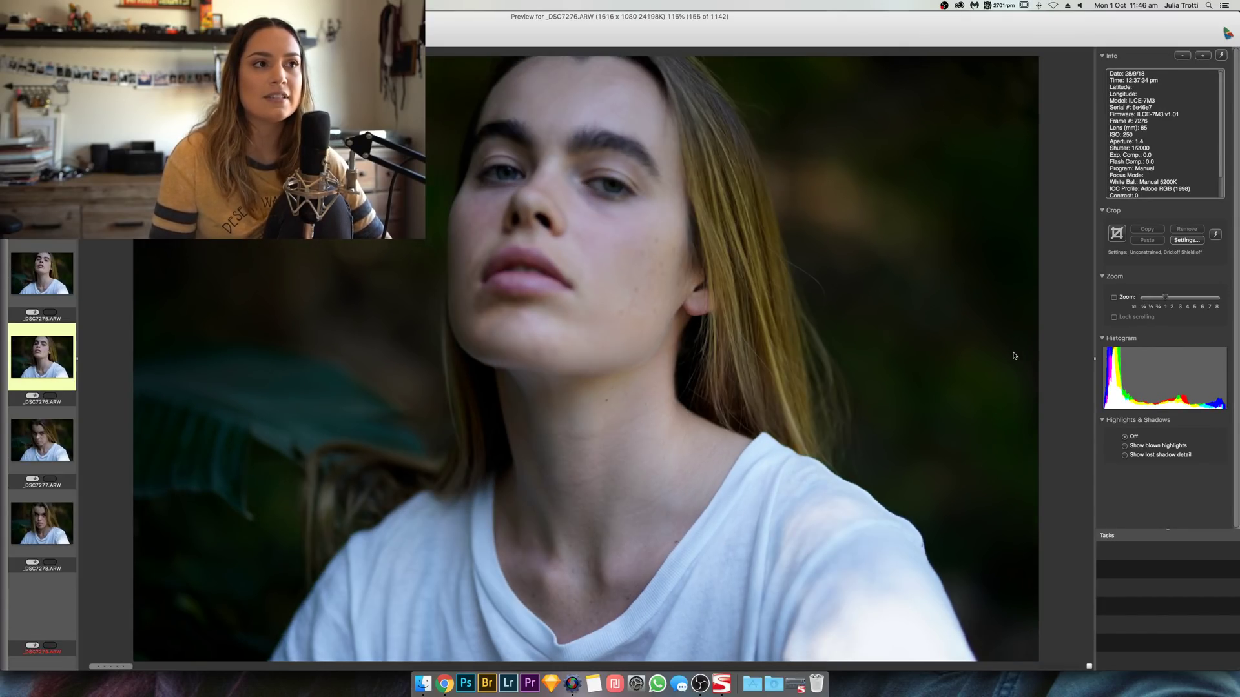
pyautogui.press('Right')
pyautogui.press('Right')
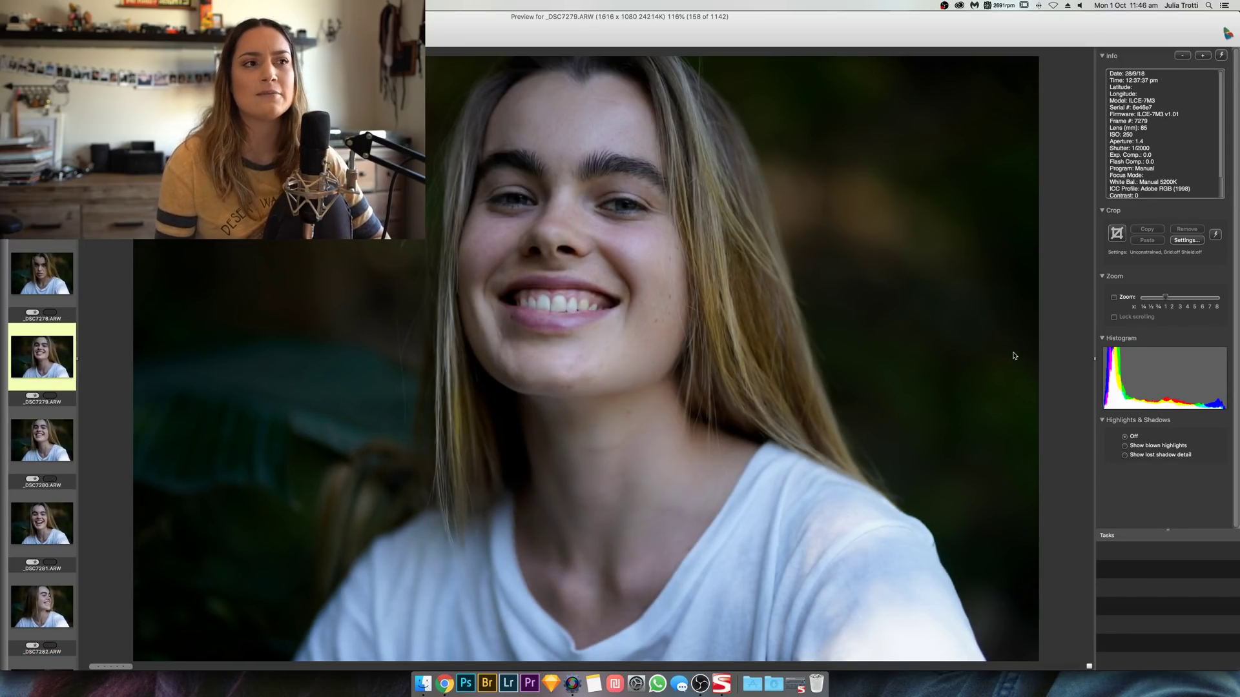
pyautogui.press('Right')
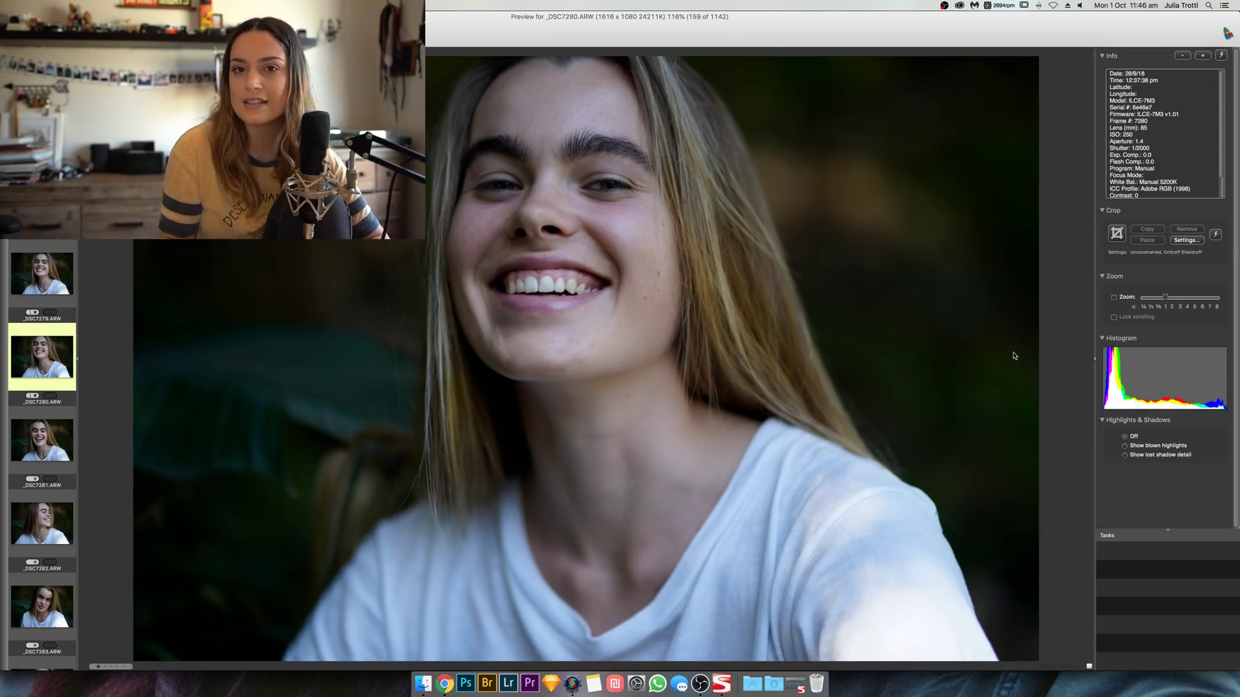
pyautogui.press('Right')
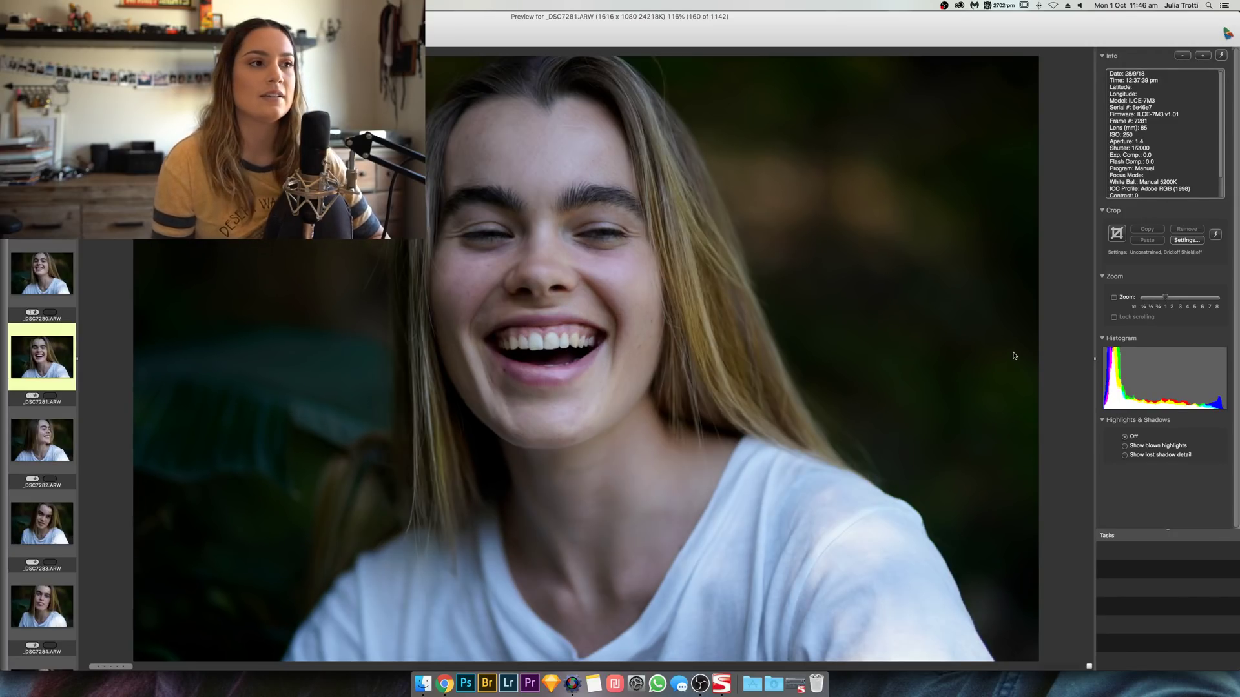
pyautogui.press('Right')
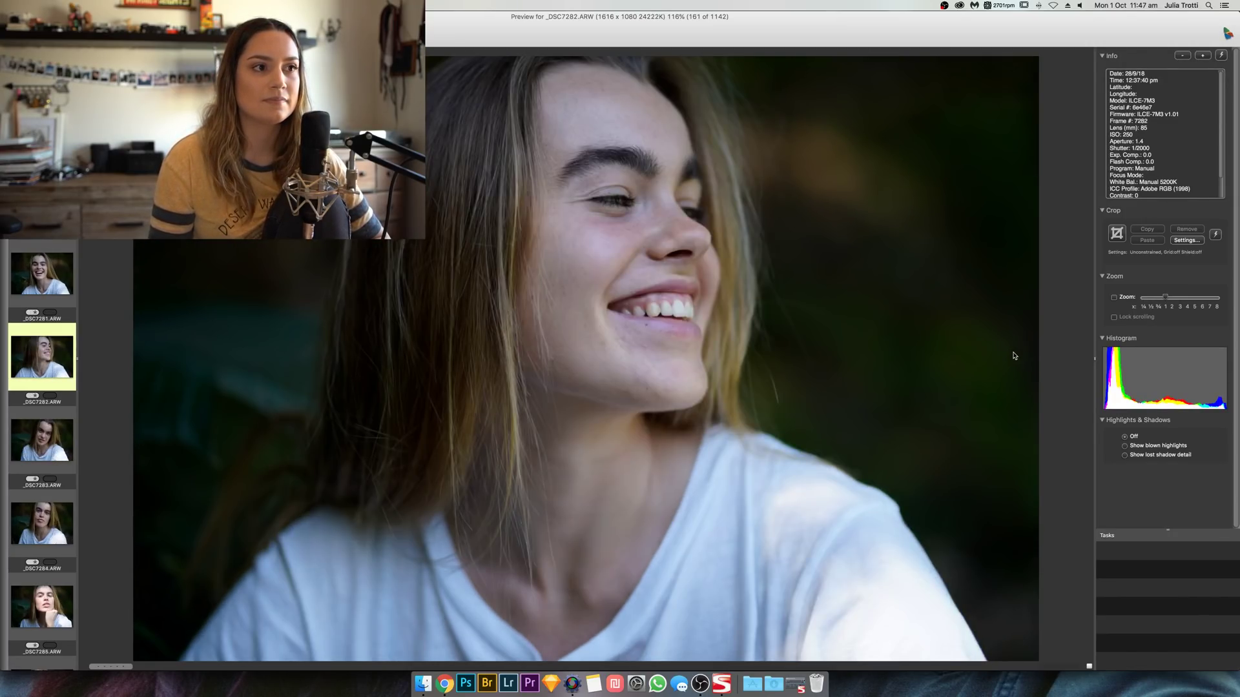
# Step: Examine the following horizontal frames, including the hand-on-cheek portraits _DSC7287.ARW and _DSC7289.ARW, up to _DSC7291.ARW
pyautogui.press('Right')
pyautogui.press('Right')
pyautogui.press('Right')
pyautogui.press('Right')
pyautogui.press('Right')
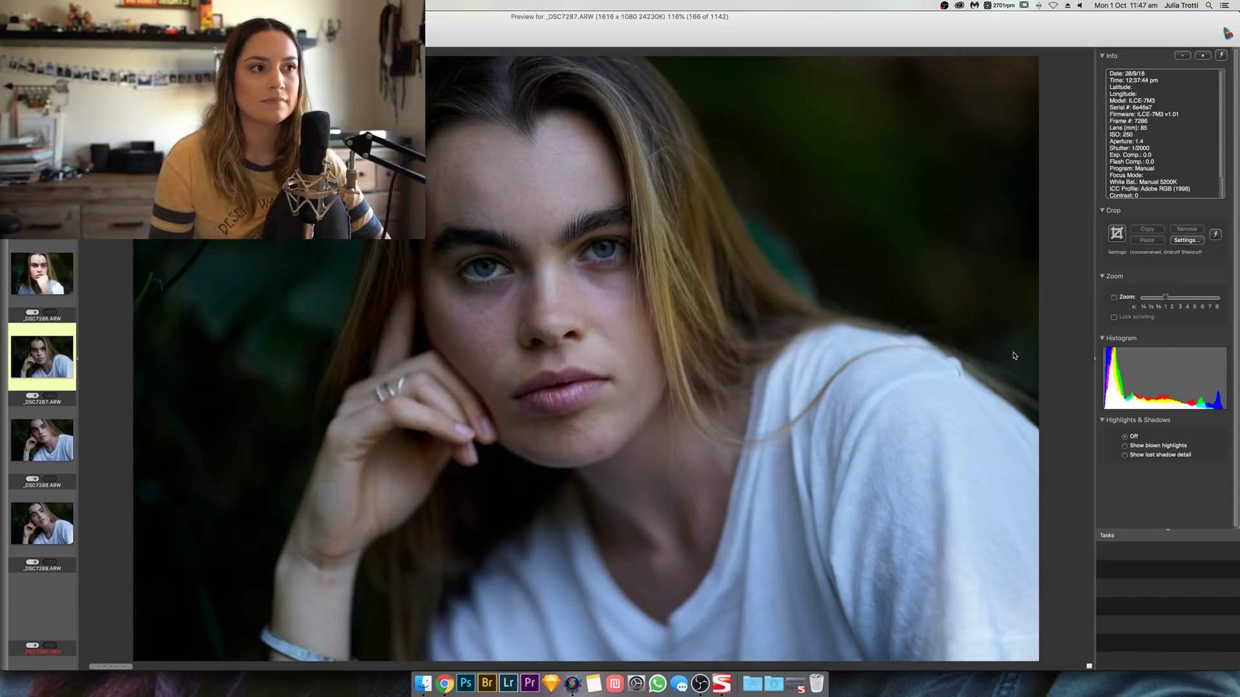
pyautogui.press('Right')
pyautogui.press('Right')
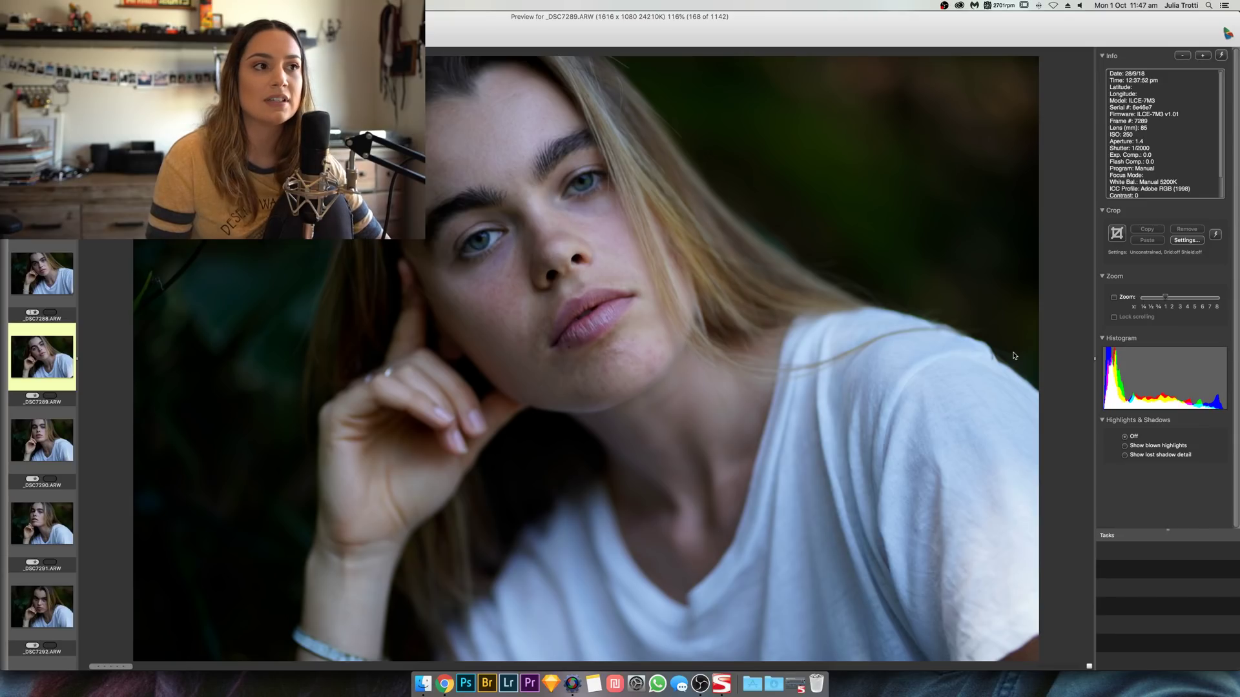
pyautogui.press('Right')
pyautogui.press('Right')
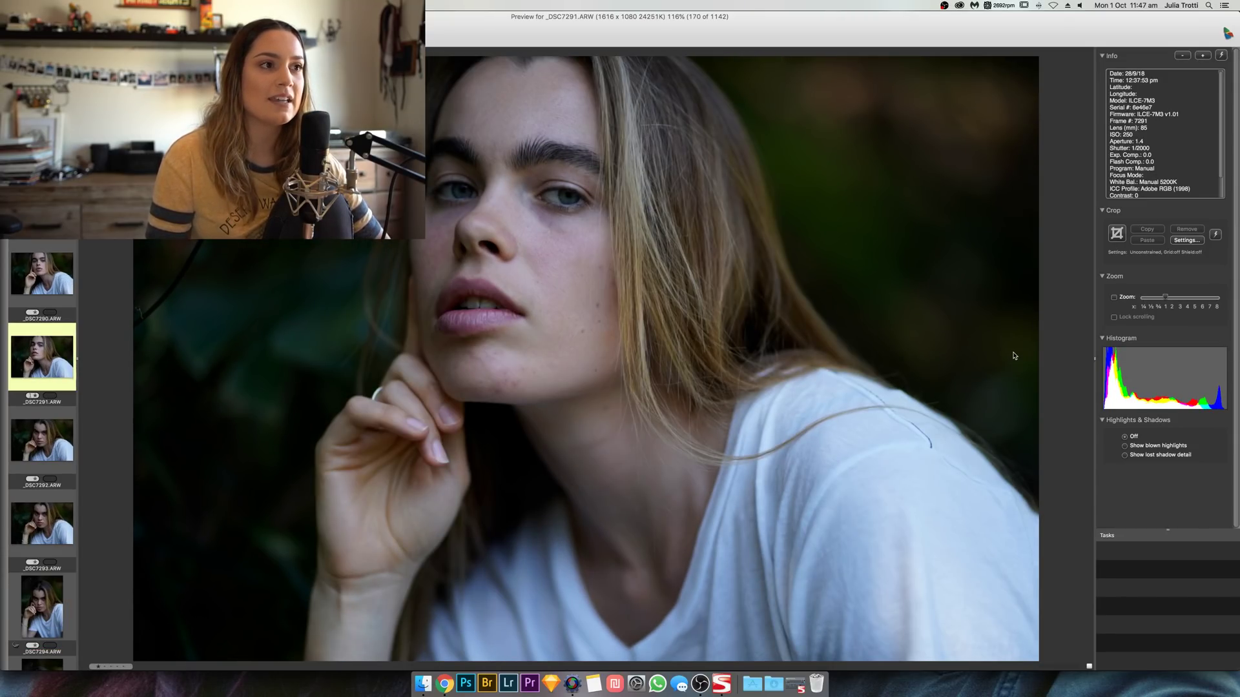
# Step: Examine the vertical hand-to-face portraits from _DSC7294.ARW through the smiling _DSC7296.ARW, up to the close portrait _DSC7299.ARW
pyautogui.press('Right')
pyautogui.press('Right')
pyautogui.press('Right')
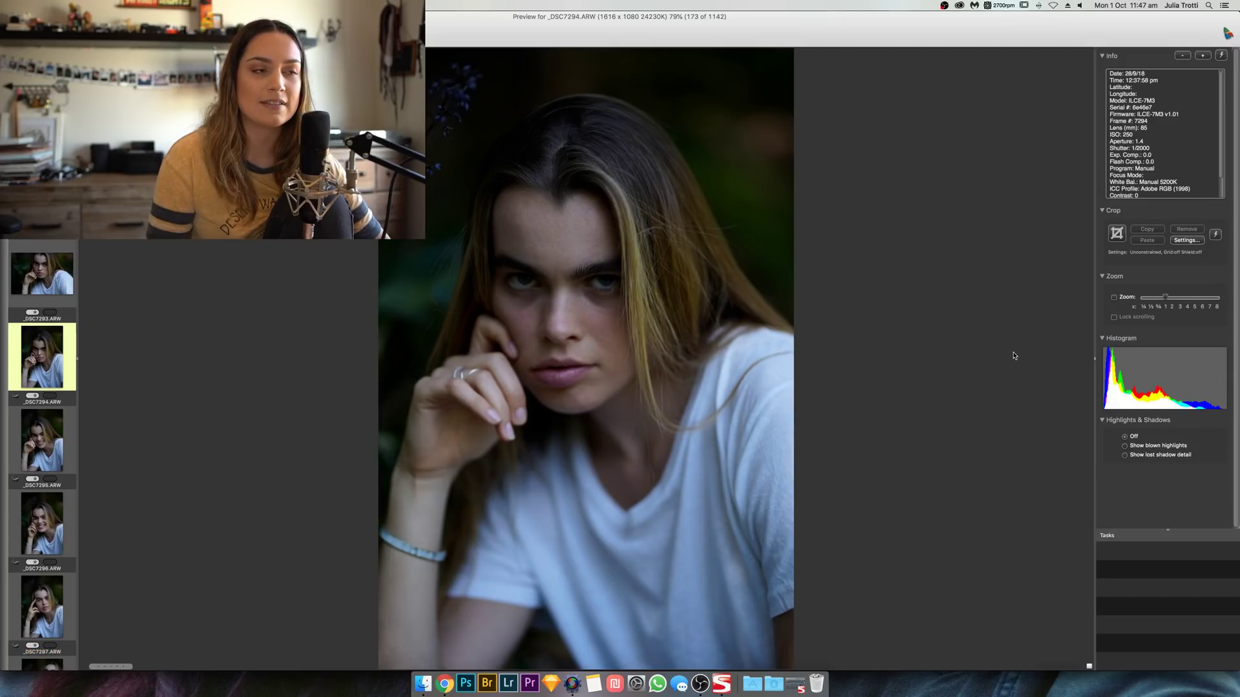
pyautogui.press('Right')
pyautogui.press('Right')
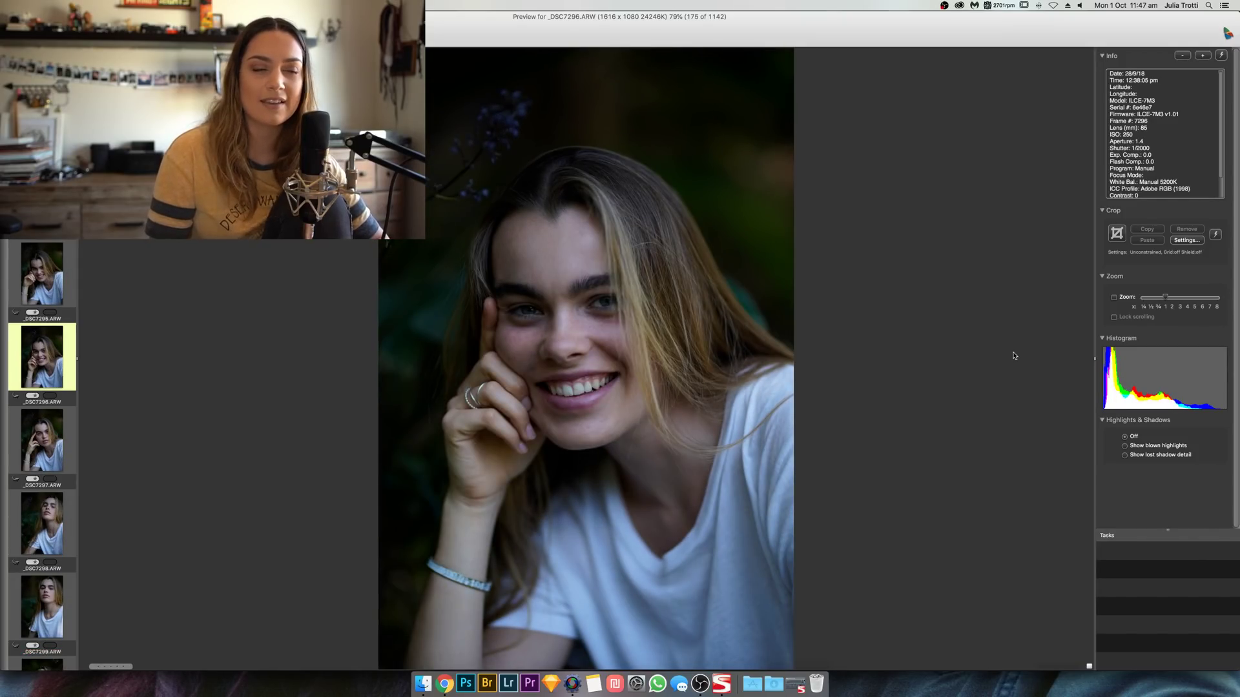
pyautogui.press('Right')
pyautogui.press('Right')
pyautogui.press('Right')
pyautogui.press('Right')
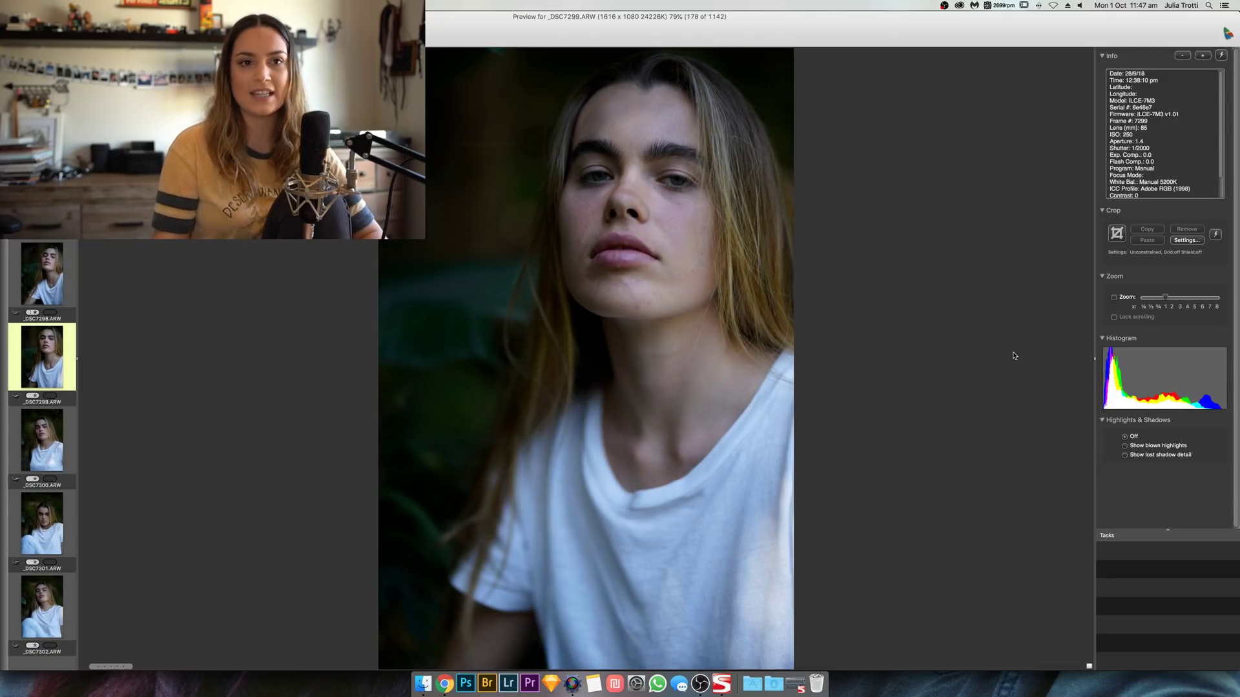
# Step: Examine the vertical white T-shirt portraits from _DSC7300.ARW through _DSC7302.ARW and _DSC7305.ARW, checking the focus up to _DSC7309.ARW
pyautogui.press('Right')
pyautogui.press('Right')
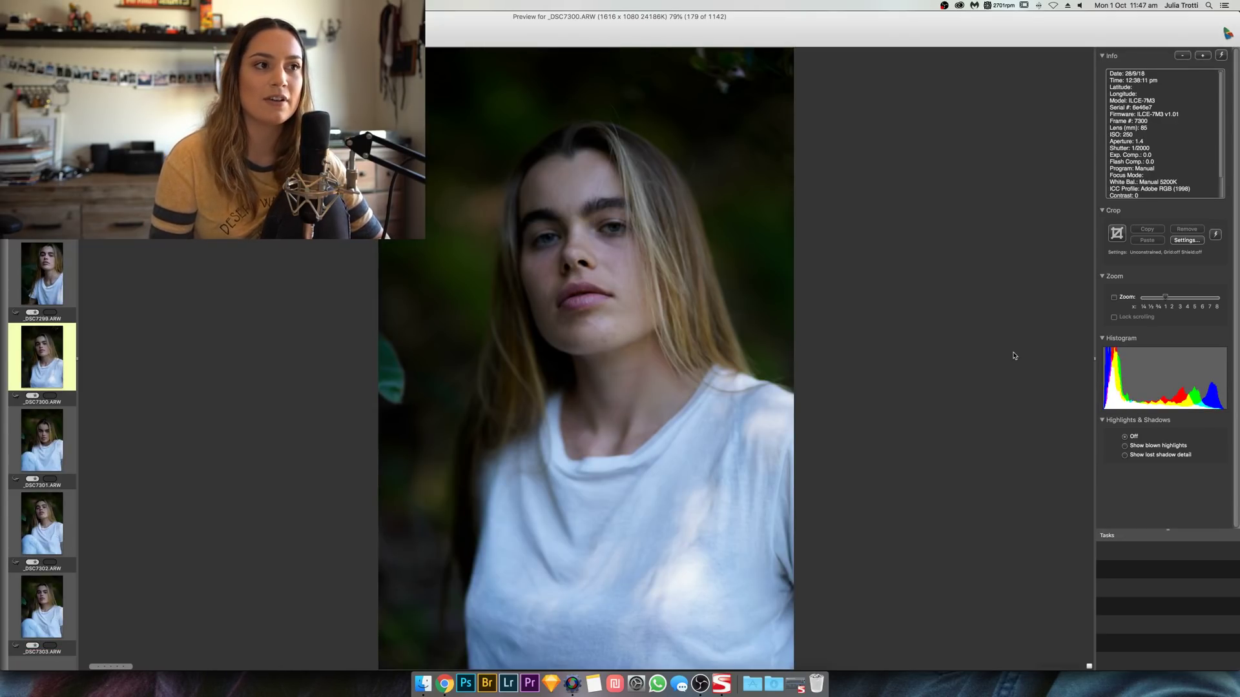
pyautogui.press('Right')
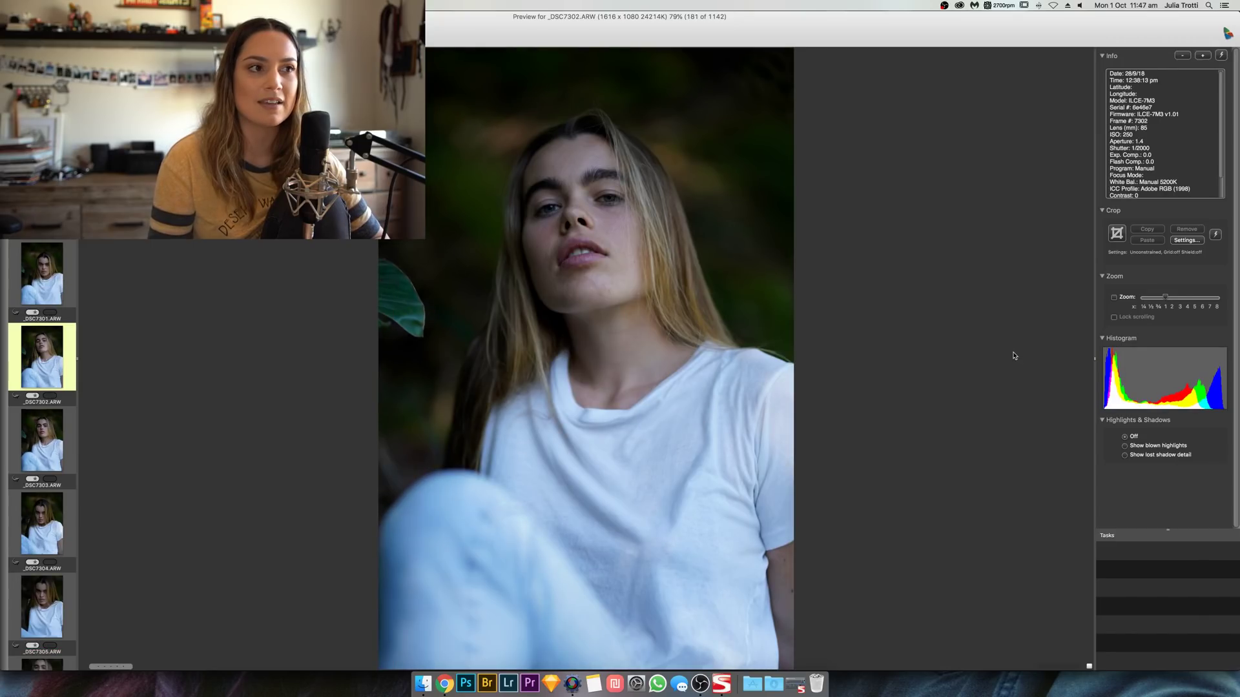
pyautogui.press('Right')
pyautogui.press('Right')
pyautogui.press('Right')
pyautogui.press('Right')
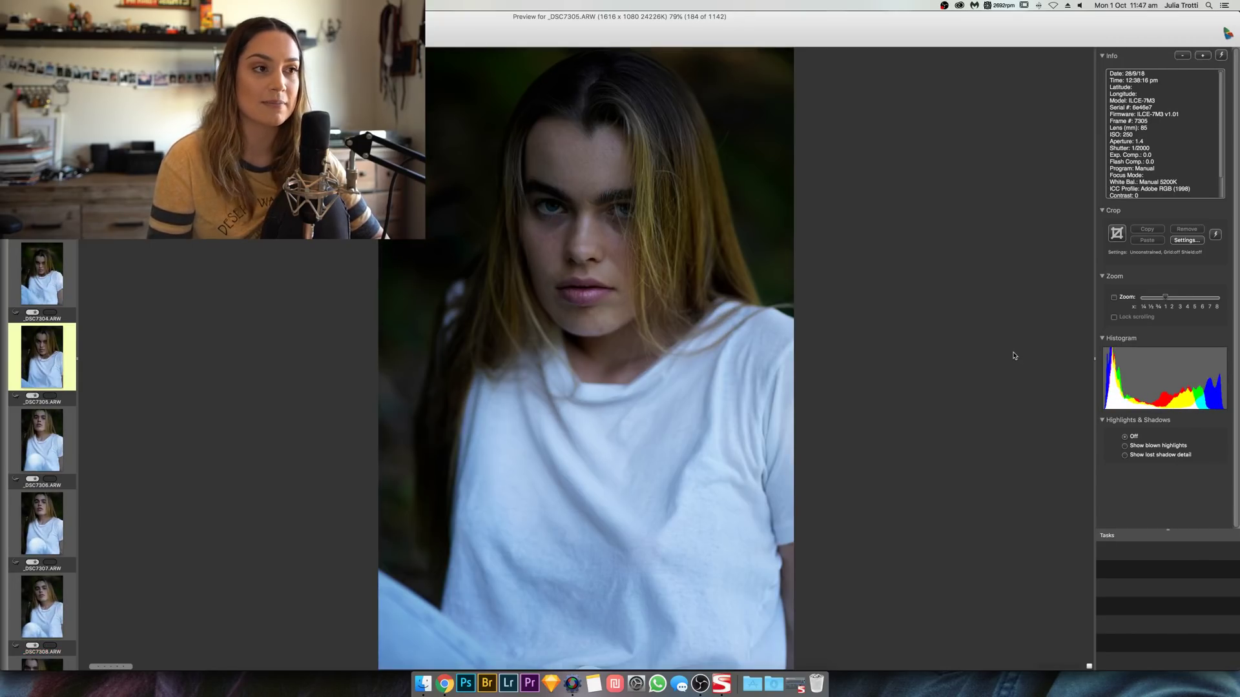
pyautogui.press('Right')
pyautogui.press('Right')
pyautogui.press('Right')
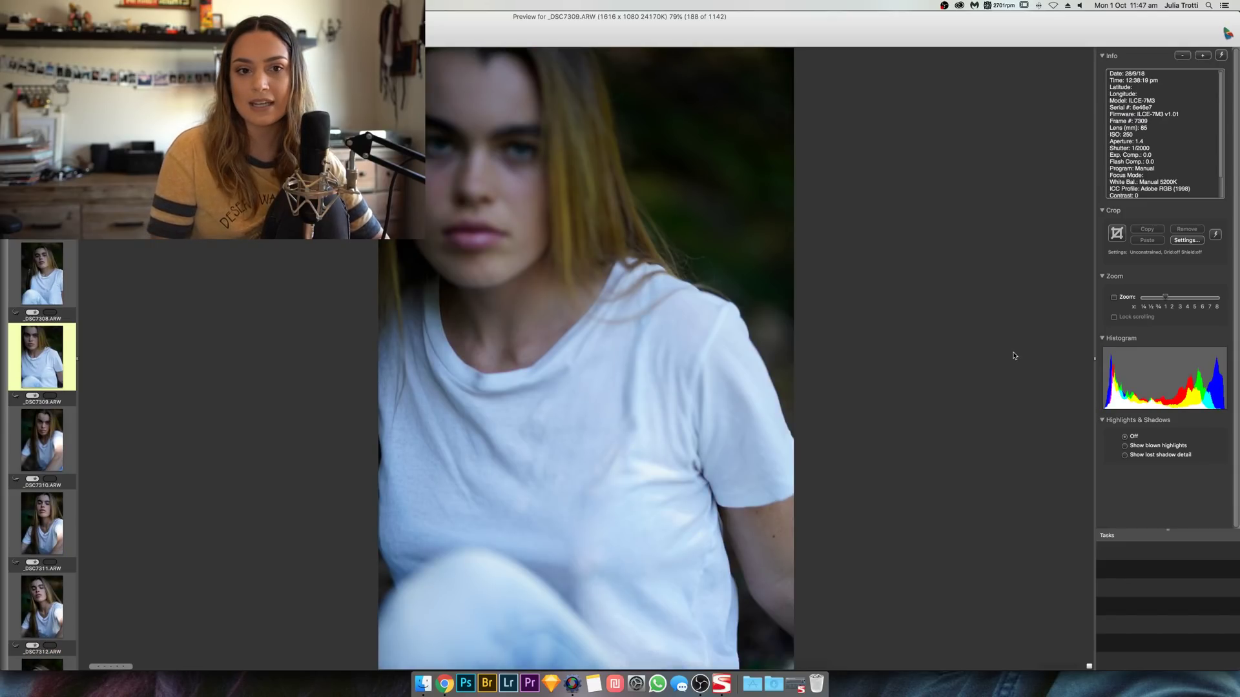
# Step: Compare neighbouring vertical portraits from the outstretched-arm shot _DSC7310.ARW to the head-on-hand pose _DSC7315.ARW
pyautogui.press('Right')
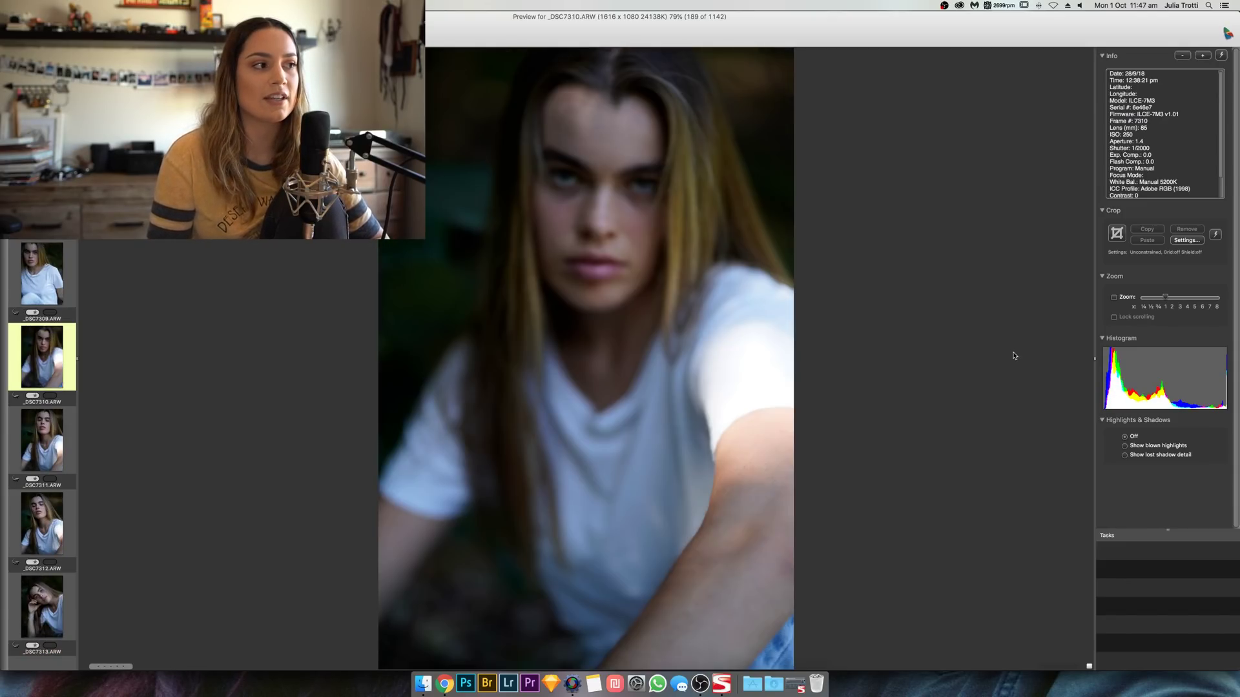
pyautogui.press('Right')
pyautogui.press('Right')
pyautogui.press('Left')
pyautogui.press('Right')
pyautogui.press('Right')
pyautogui.press('Right')
pyautogui.press('Left')
pyautogui.press('Right')
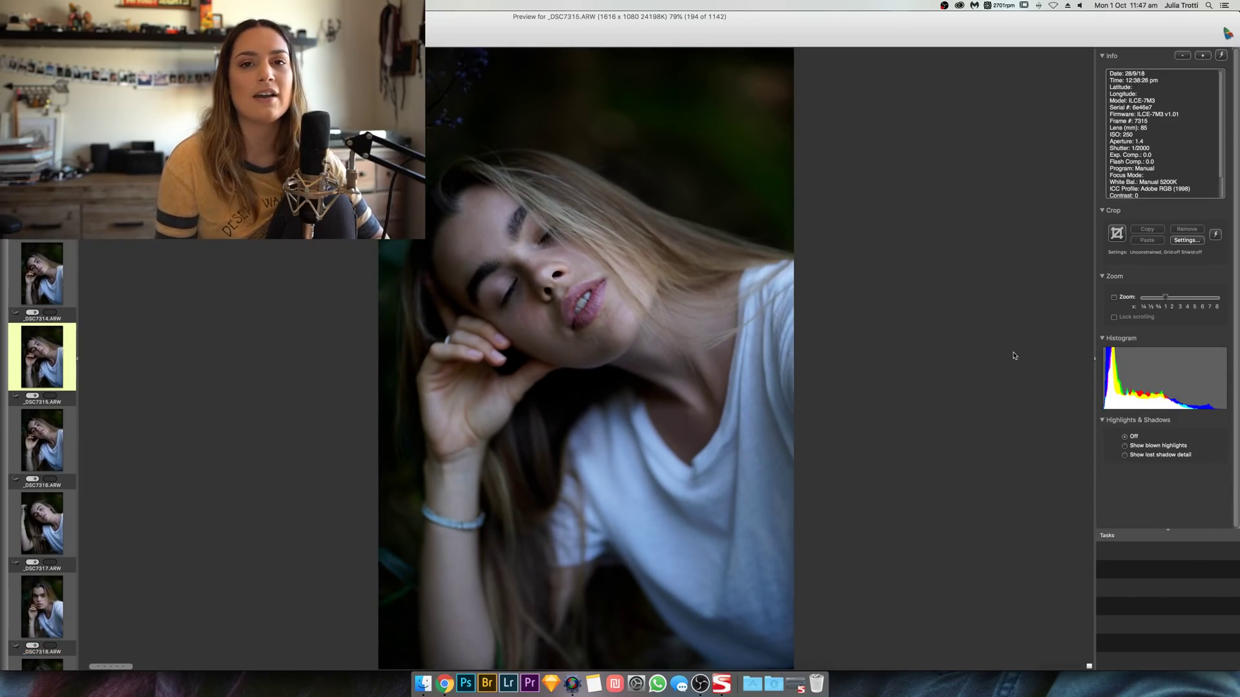
# Step: Examine the remaining vertical hand-to-face portraits from _DSC7316.ARW through _DSC7319.ARW, comparing _DSC7320.ARW with the frame after it
pyautogui.press('Right')
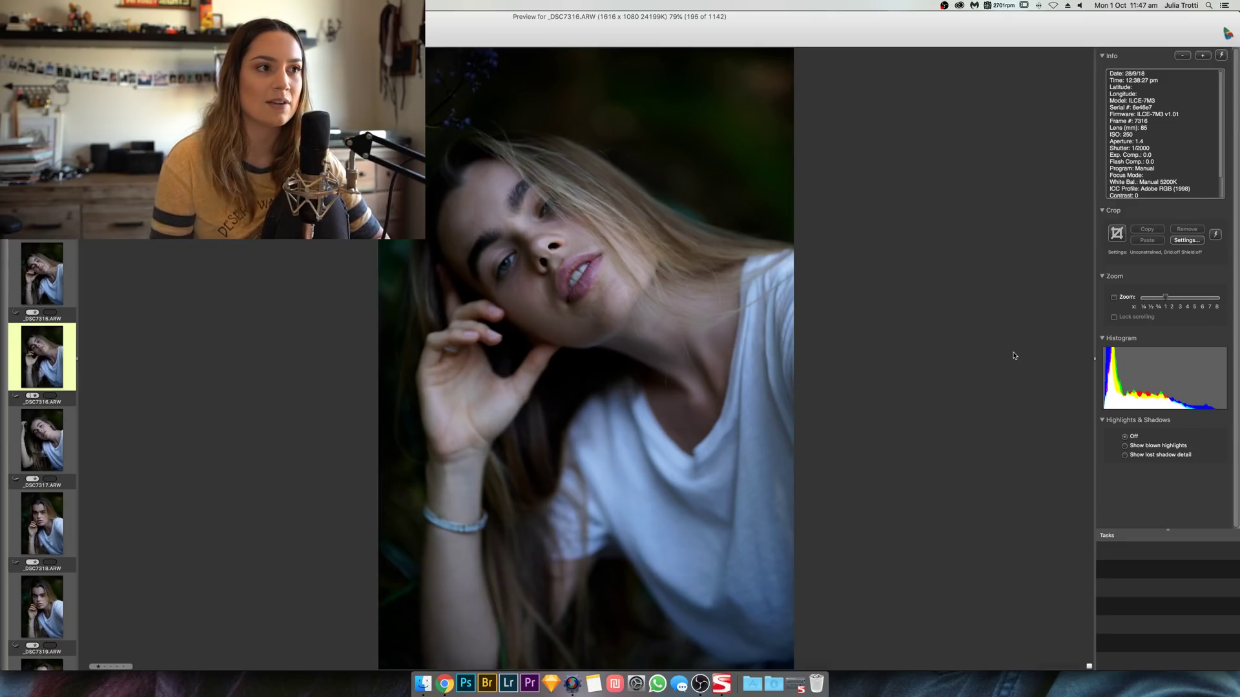
pyautogui.press('Right')
pyautogui.press('Right')
pyautogui.press('Right')
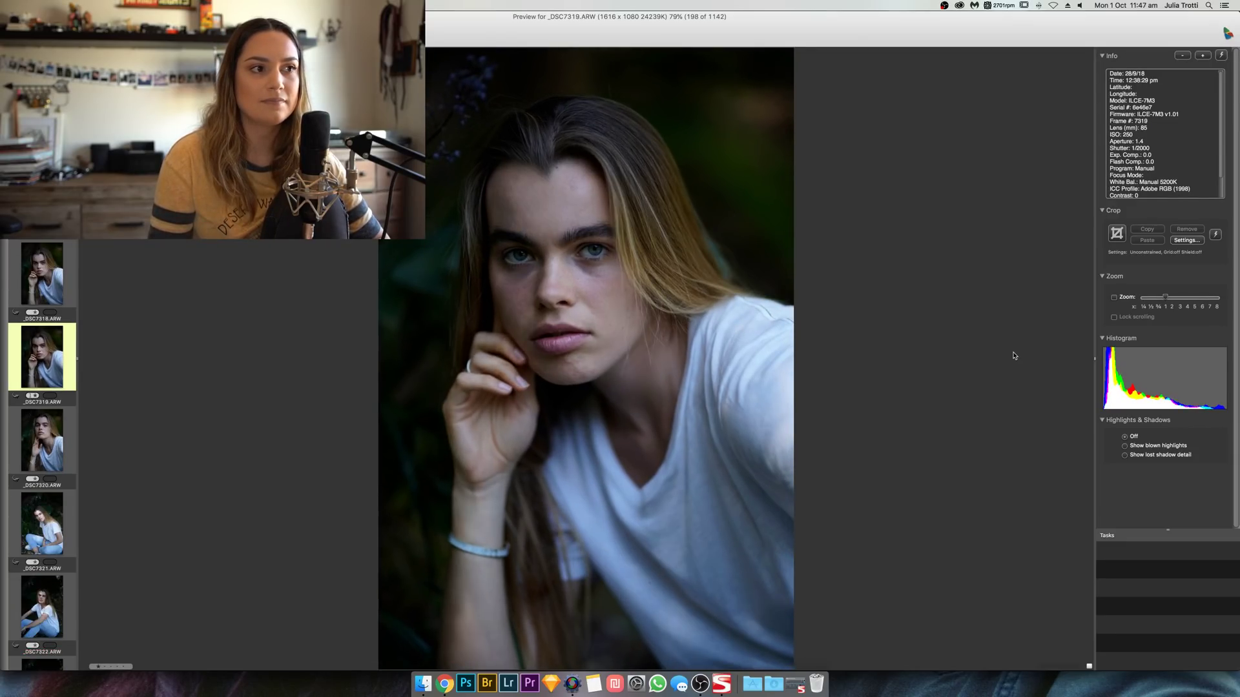
pyautogui.press('Right')
pyautogui.press('Right')
pyautogui.press('Left')
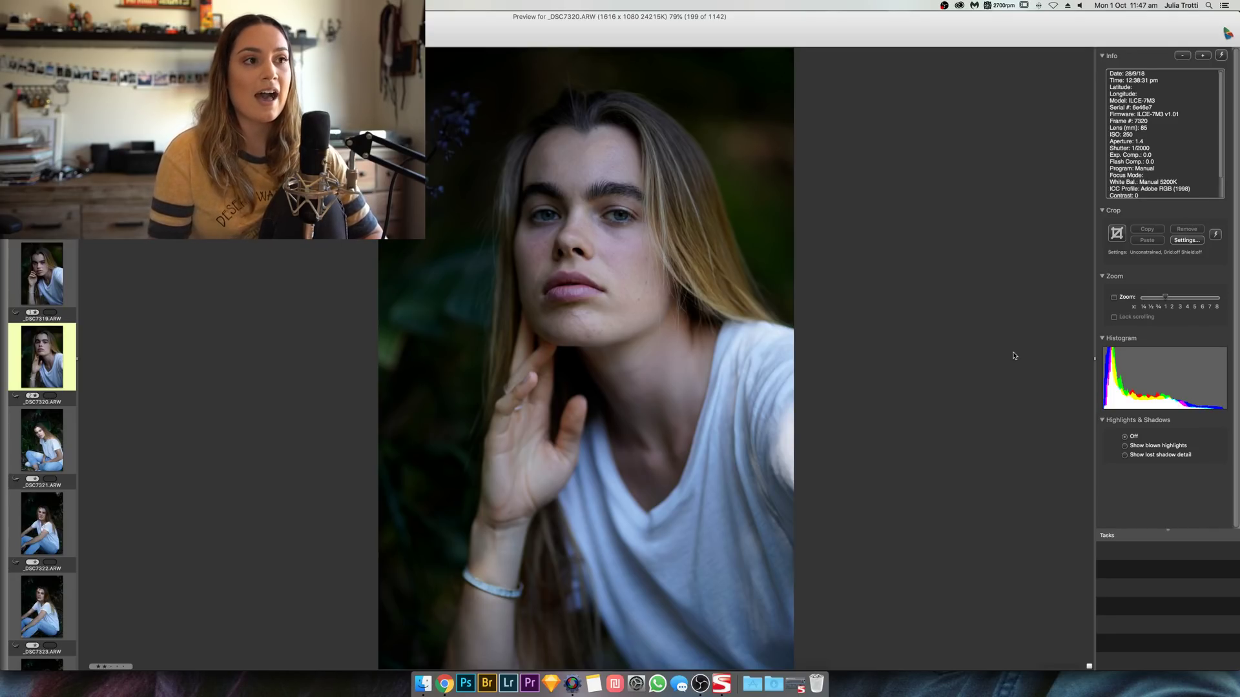
# Step: Compare the wider seated portraits _DSC7322.ARW and _DSC7323.ARW, and continue examining frames up to the flower-framed _DSC7326.ARW
pyautogui.press('Right')
pyautogui.press('Right')
pyautogui.press('Right')
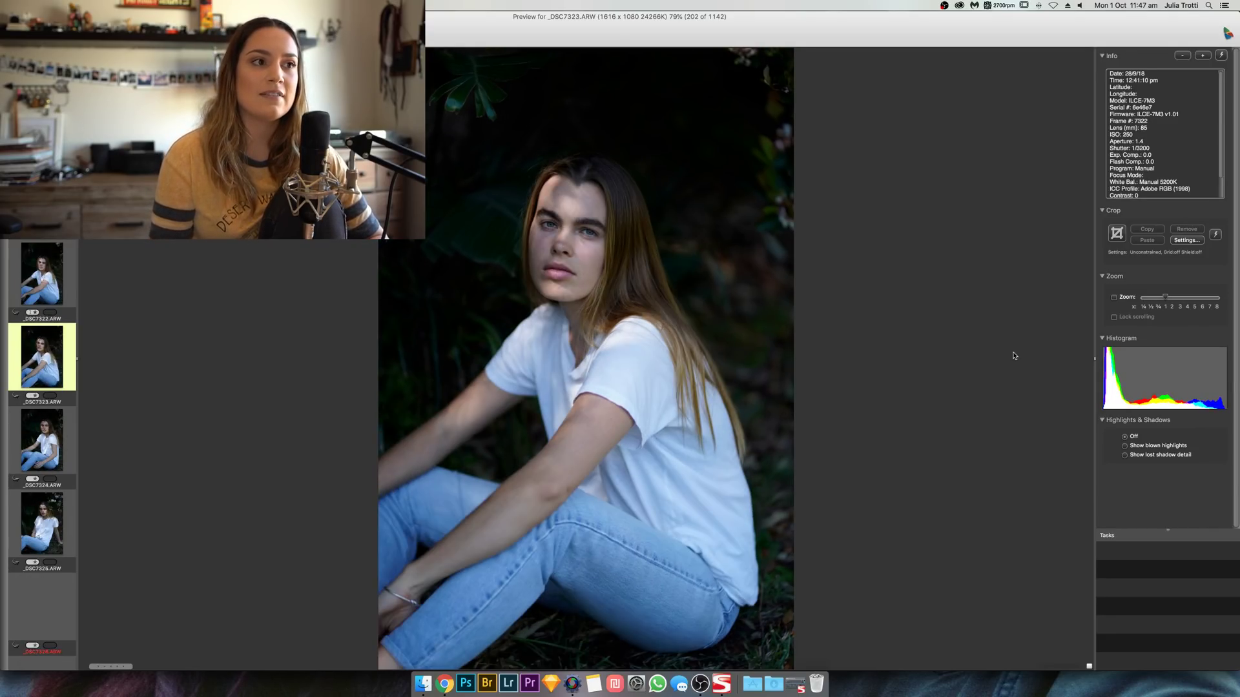
pyautogui.press('Left')
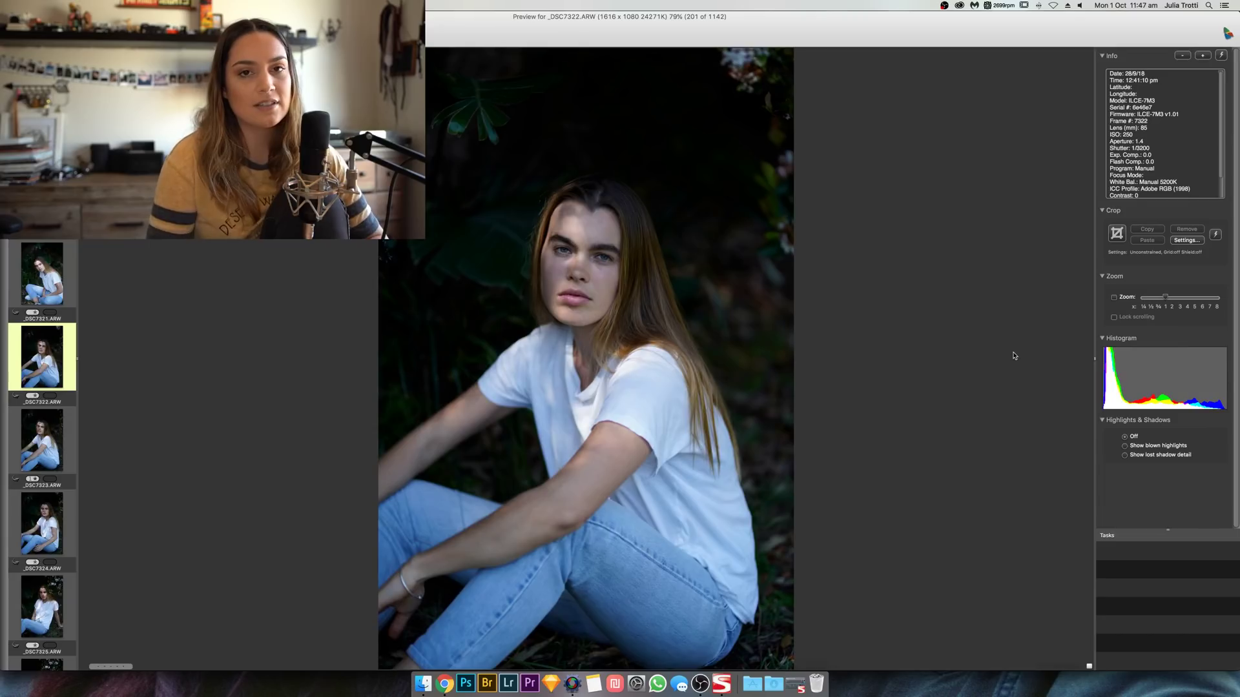
pyautogui.press('Right')
pyautogui.press('Right')
pyautogui.press('Right')
pyautogui.press('Right')
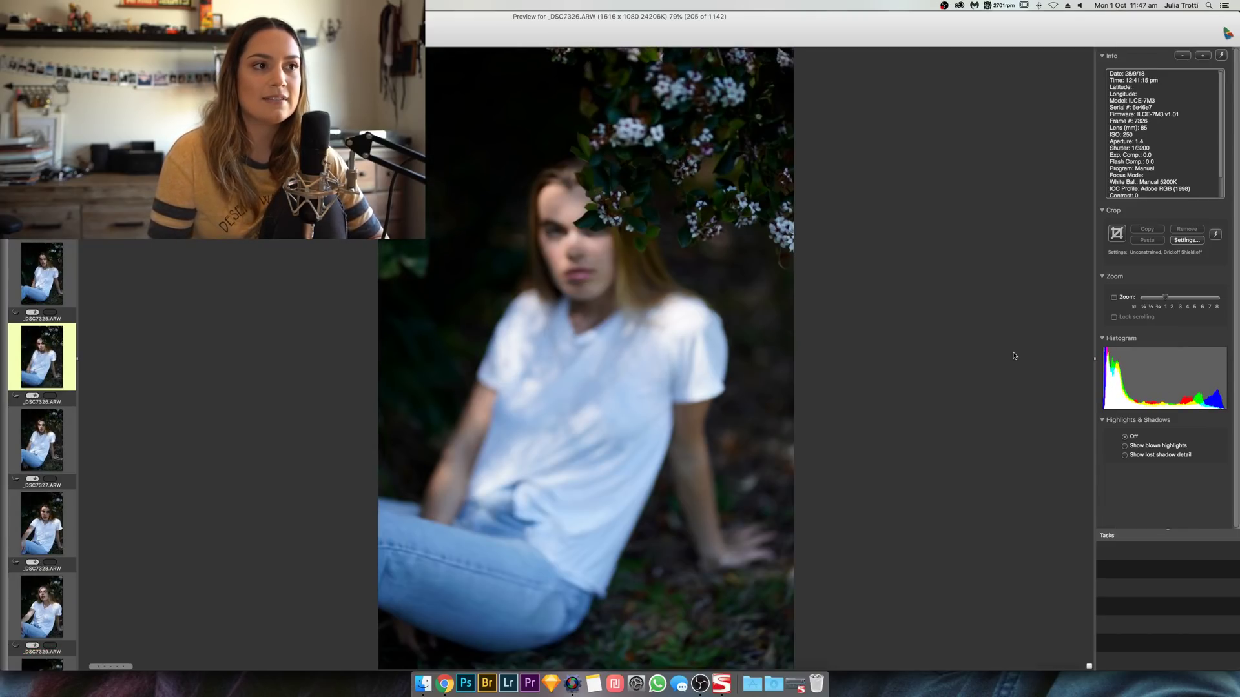
# Step: Examine the seated portraits under the flowers, through _DSC7328.ARW and _DSC7329.ARW to the raised-knee pose _DSC7331.ARW
pyautogui.press('Right')
pyautogui.press('Right')
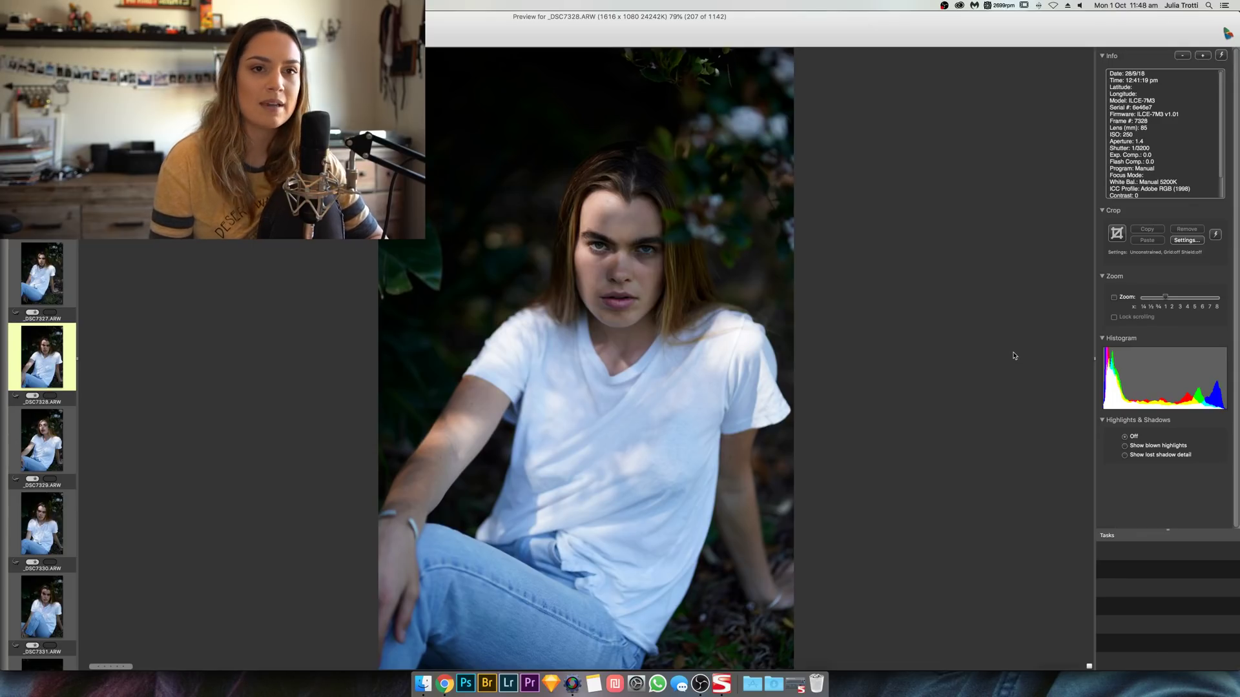
pyautogui.press('Right')
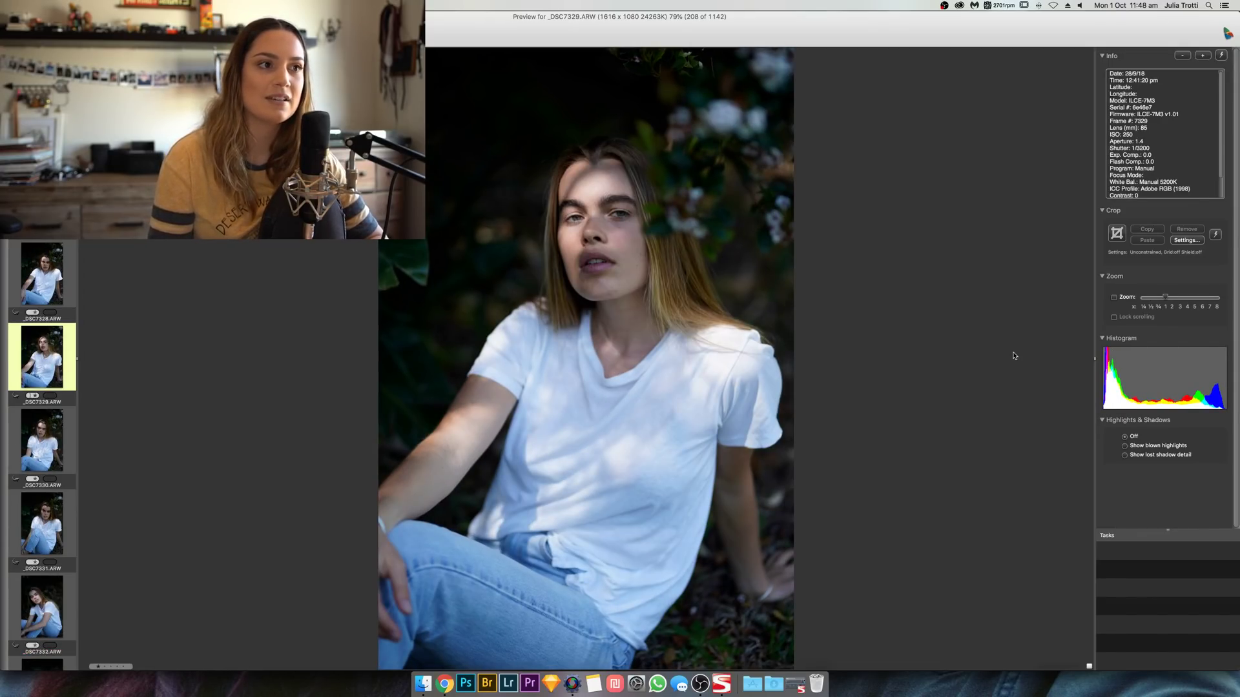
pyautogui.press('Right')
pyautogui.press('Right')
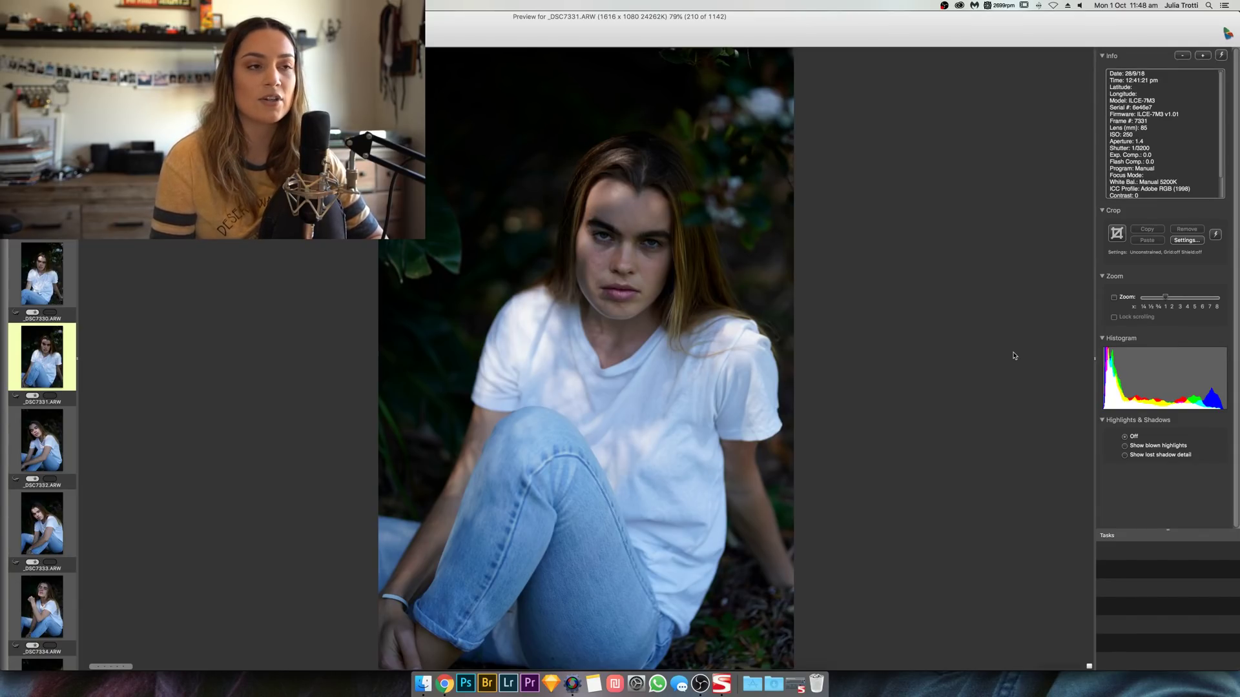
# Step: Compare the adjacent seated side poses after _DSC7331.ARW, including the raised-fist shot _DSC7334.ARW, ending on the hand-in-hair shot _DSC7335.ARW
pyautogui.press('Right')
pyautogui.press('Right')
pyautogui.press('Right')
pyautogui.press('Left')
pyautogui.press('Right')
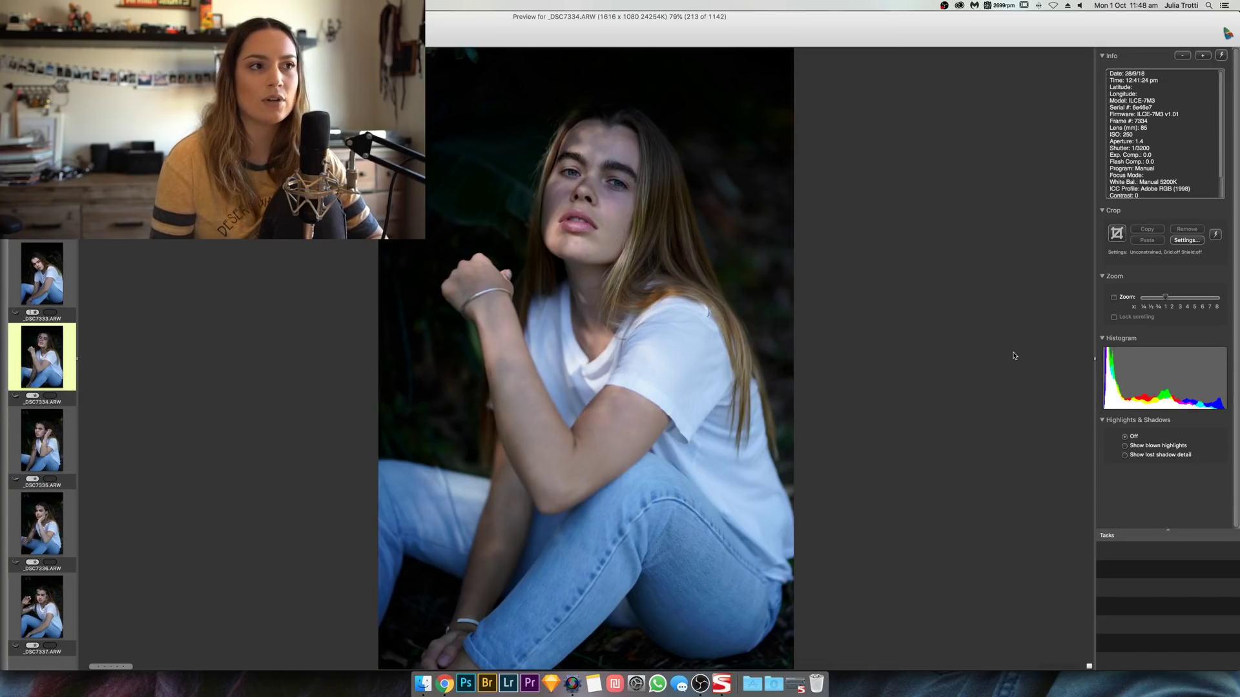
pyautogui.press('Right')
pyautogui.press('Right')
pyautogui.press('Left')
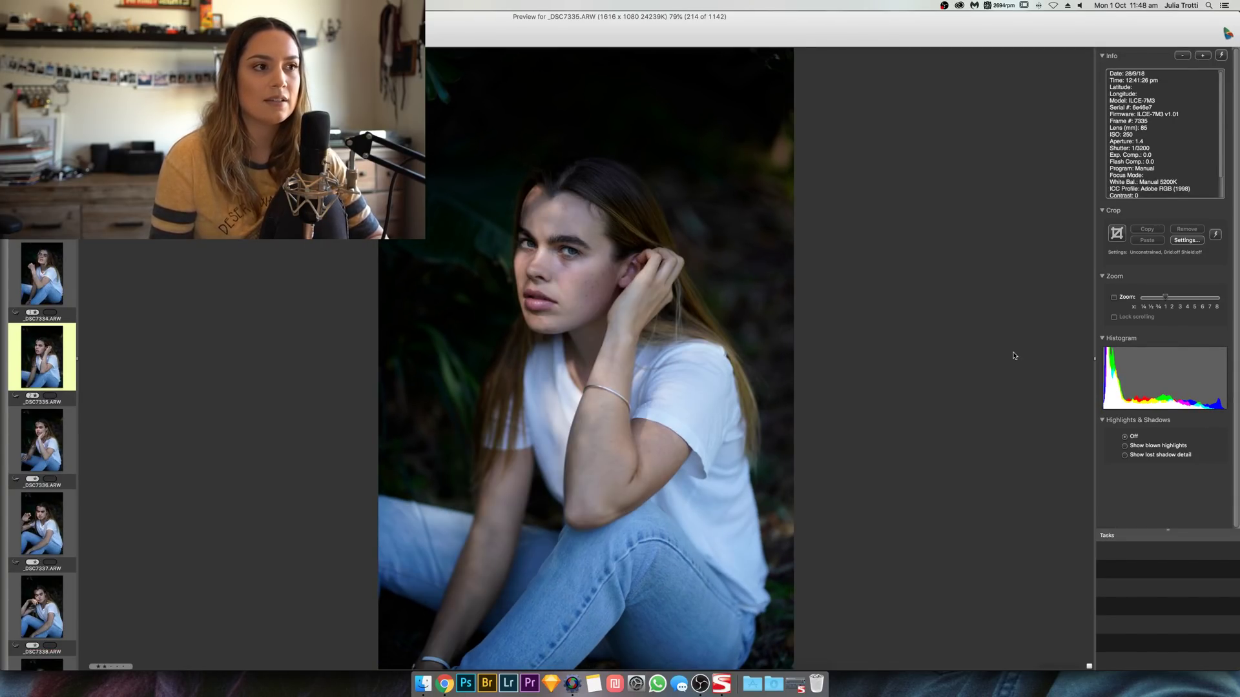
# Step: Examine the seated hand-to-head portraits from _DSC7336.ARW through _DSC7344.ARW, comparing _DSC7341.ARW with the frame before it
pyautogui.press('Right')
pyautogui.press('Right')
pyautogui.press('Right')
pyautogui.press('Right')
pyautogui.press('Right')
pyautogui.press('Right')
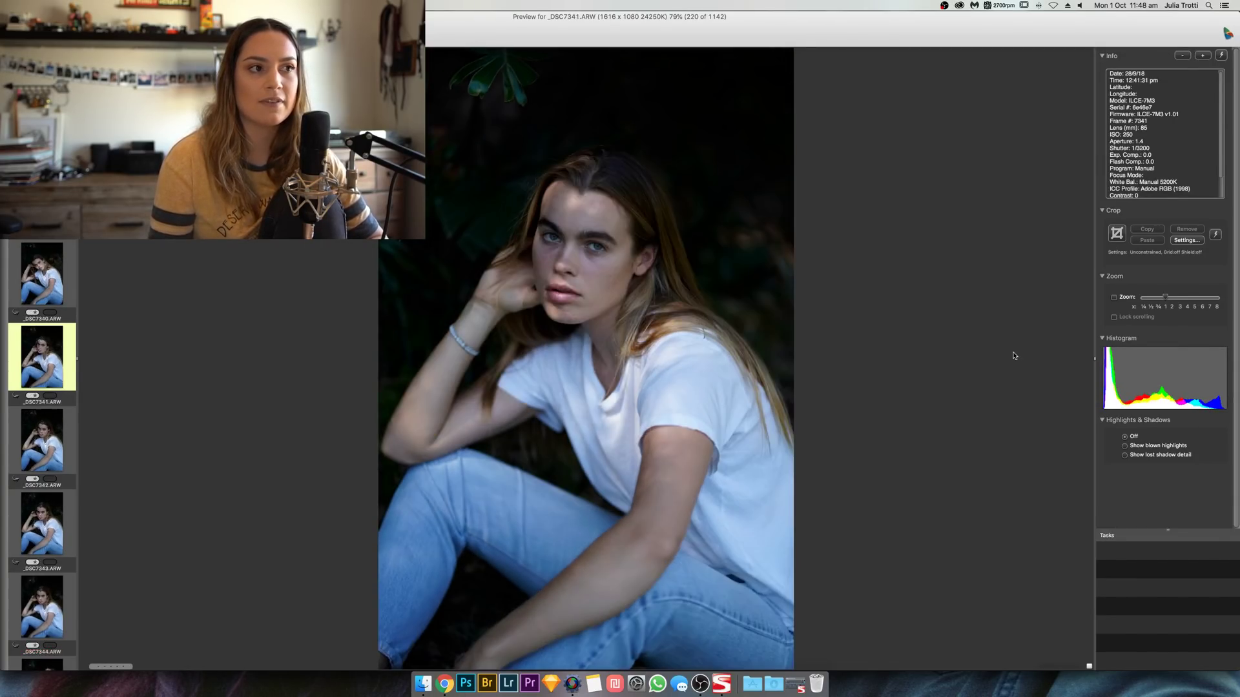
pyautogui.press('Left')
pyautogui.press('Right')
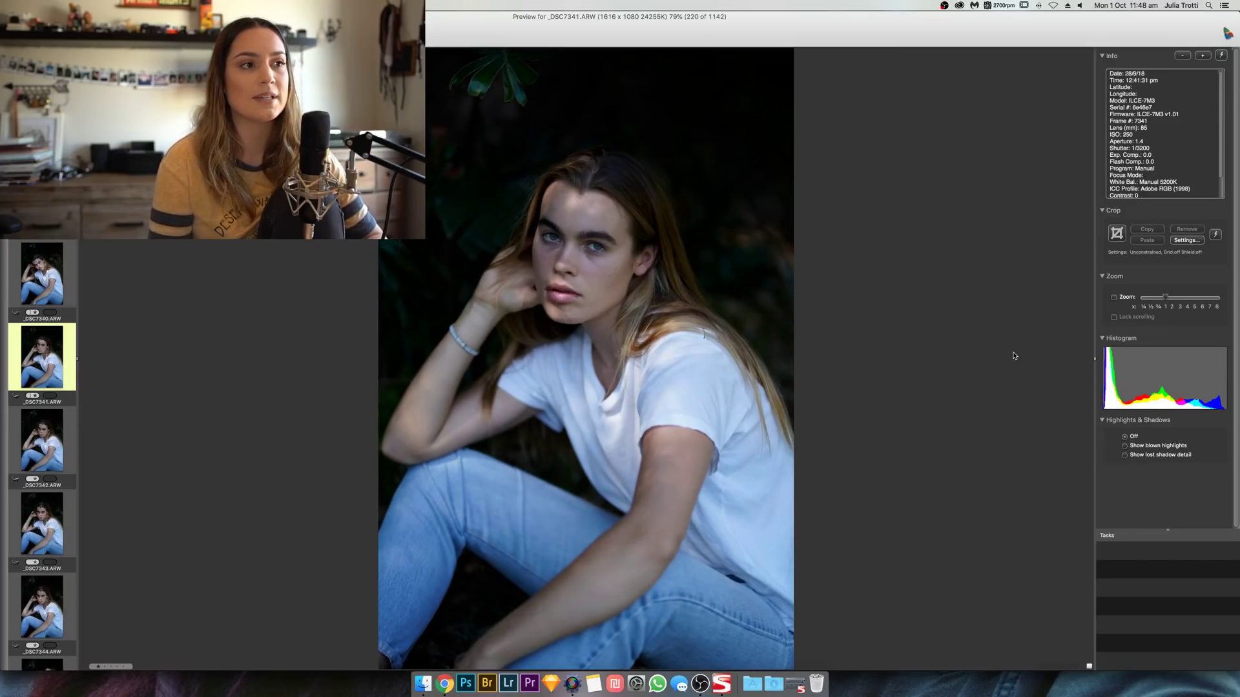
pyautogui.press('Right')
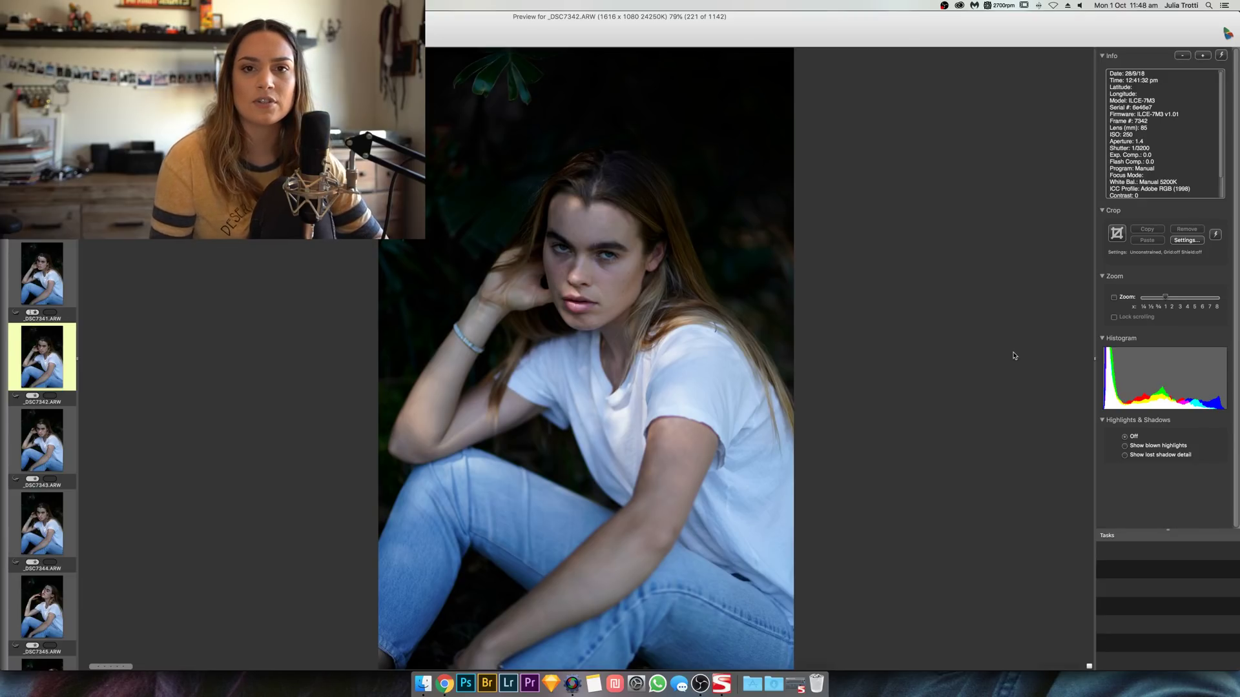
pyautogui.press('Right')
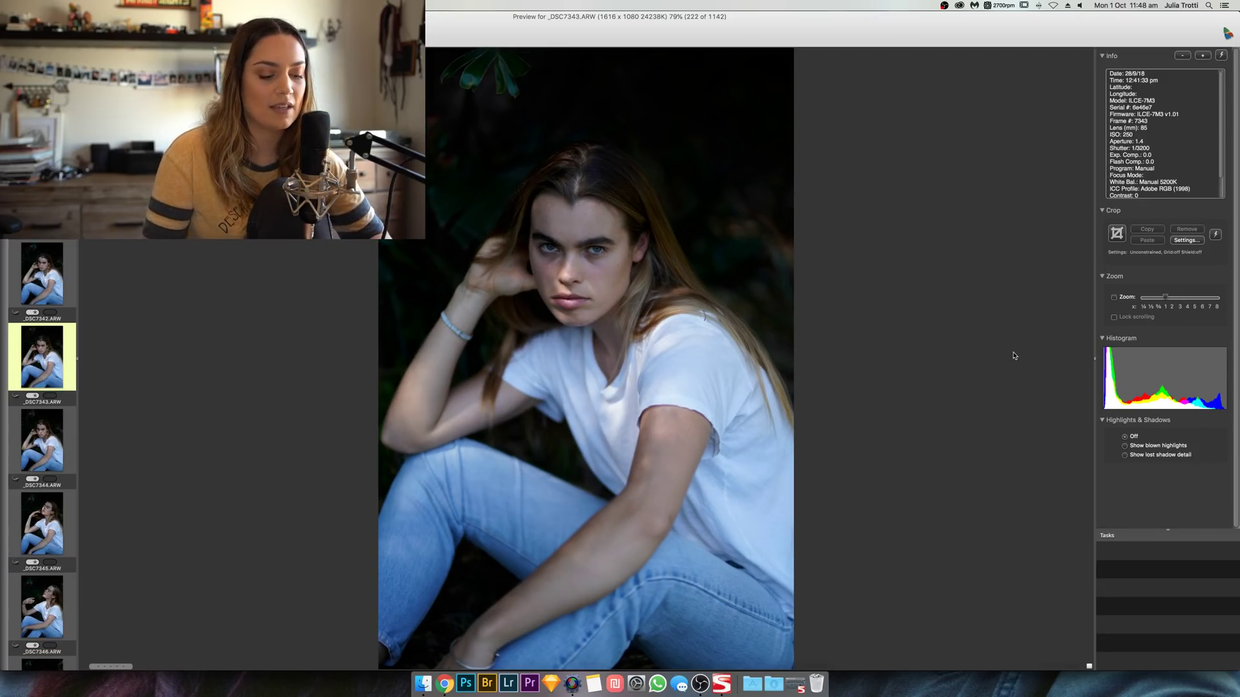
pyautogui.press('Right')
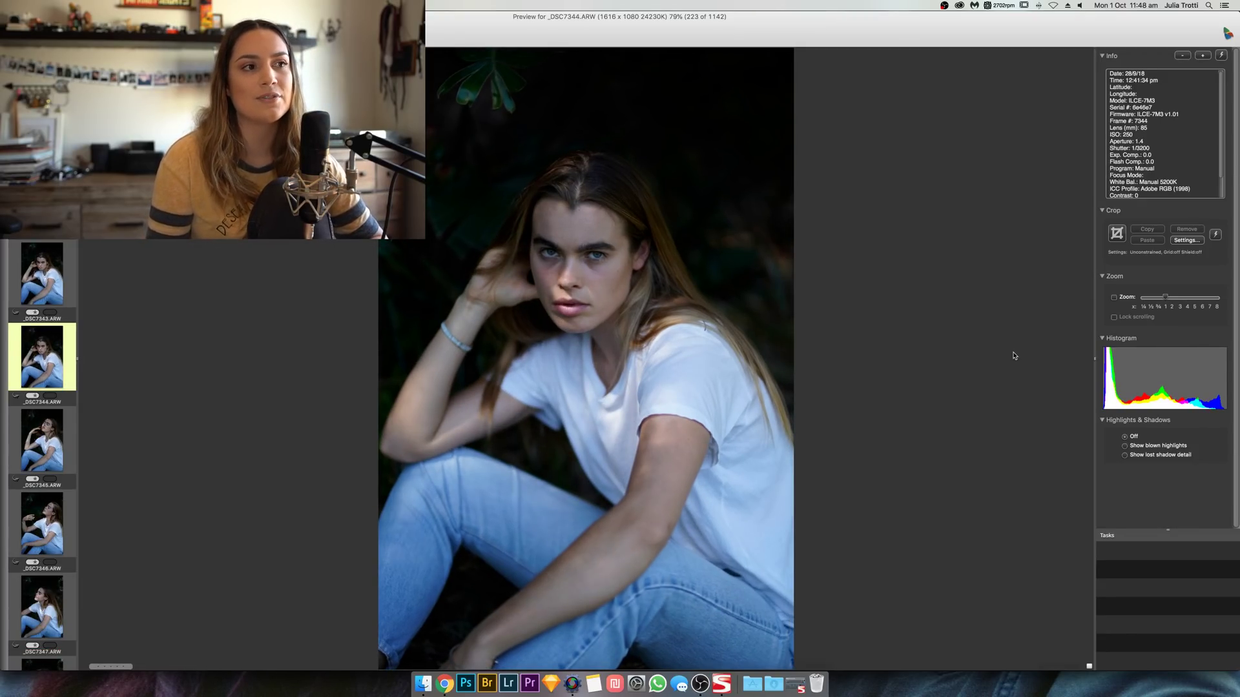
# Step: Examine the vertical seated portraits from _DSC7345.ARW, through the side profile _DSC7347.ARW, to the smiling _DSC7351.ARW
pyautogui.press('Right')
pyautogui.press('Right')
pyautogui.press('Right')
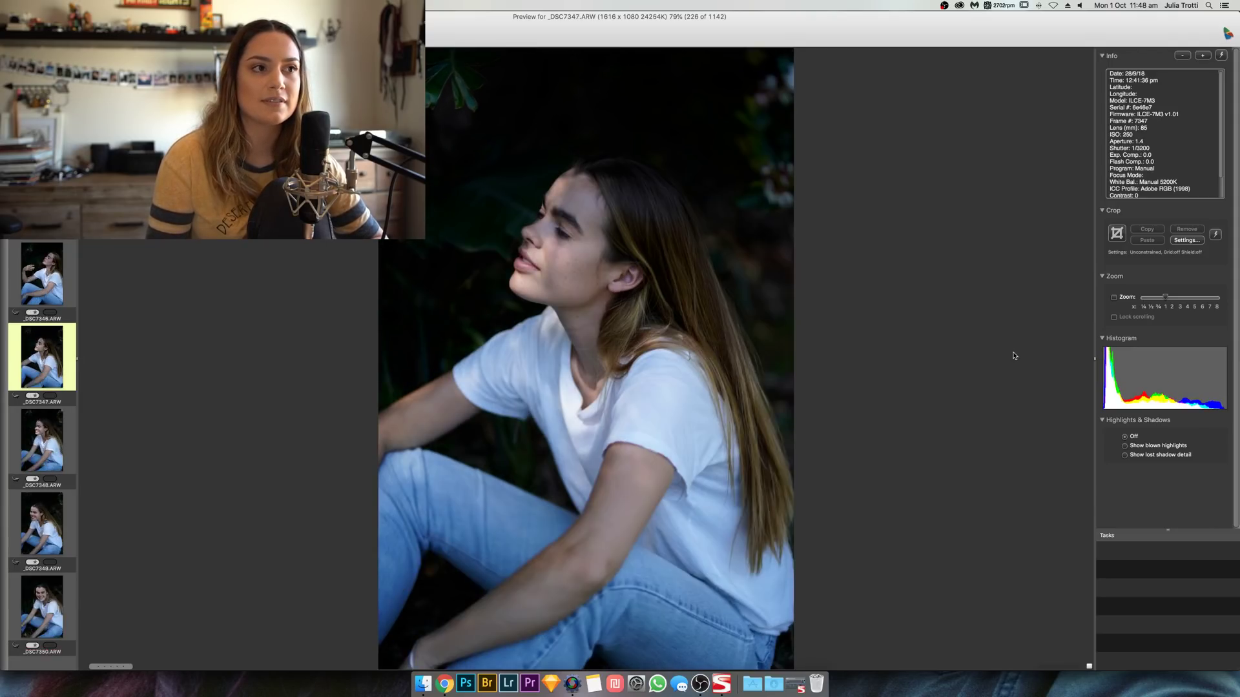
pyautogui.press('Right')
pyautogui.press('Right')
pyautogui.press('Right')
pyautogui.press('Right')
pyautogui.press('Right')
pyautogui.press('Right')
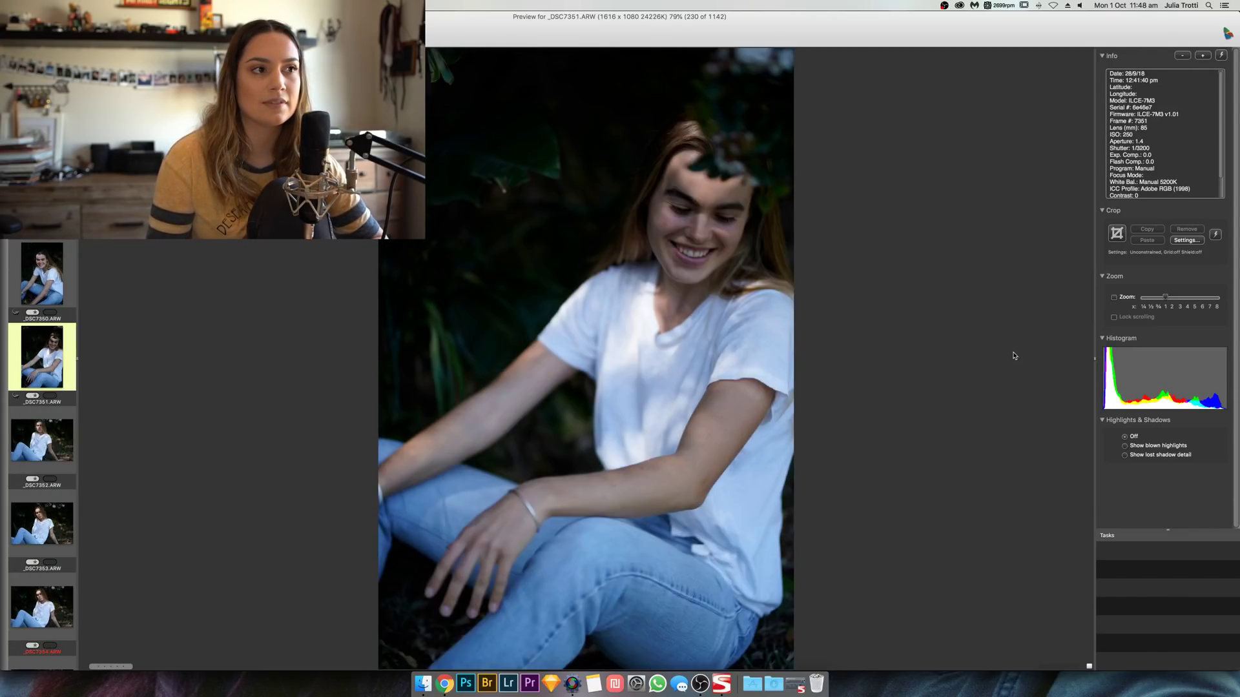
# Step: Examine the horizontal leaning-back portraits up to _DSC7362.ARW, comparing neighbouring frames after _DSC7358.ARW
pyautogui.press('Right')
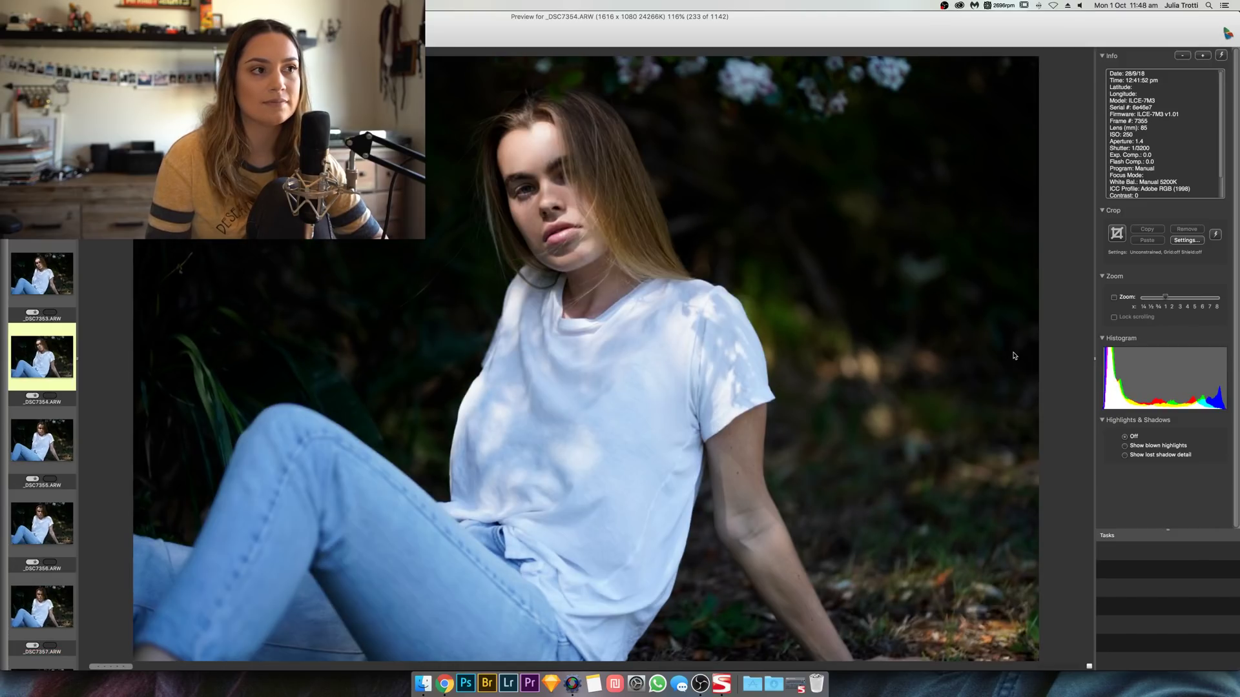
pyautogui.press('Right')
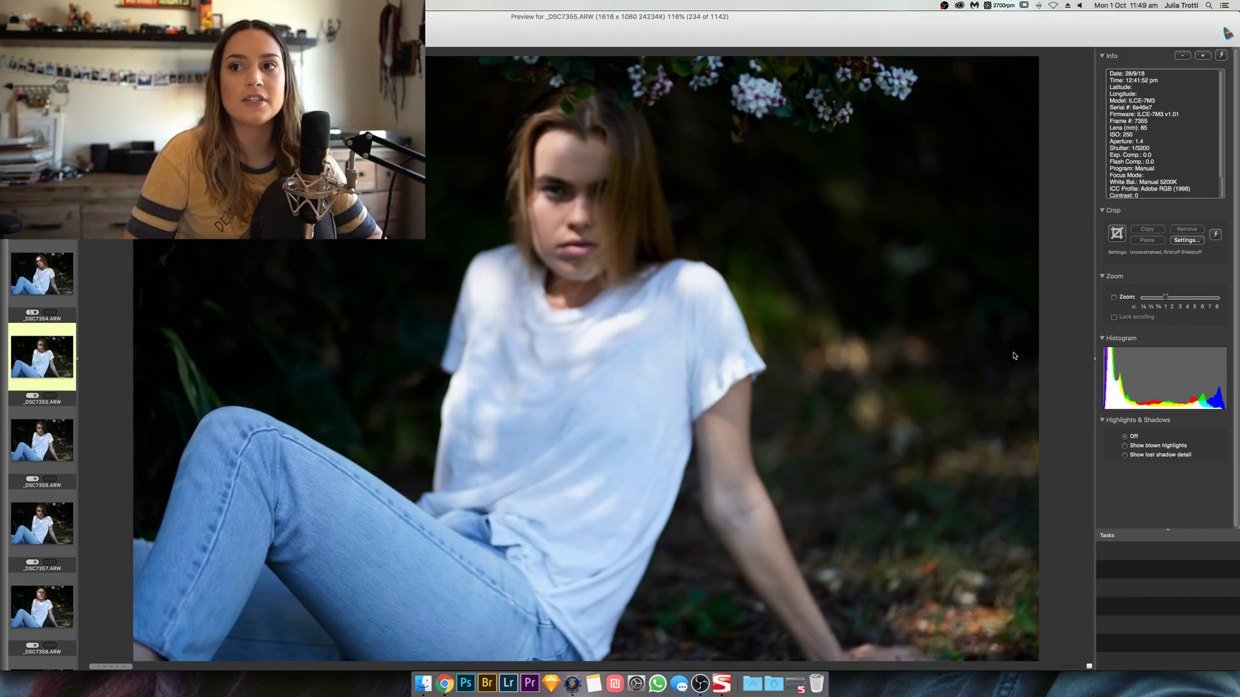
pyautogui.press('Right')
pyautogui.press('Right')
pyautogui.press('Right')
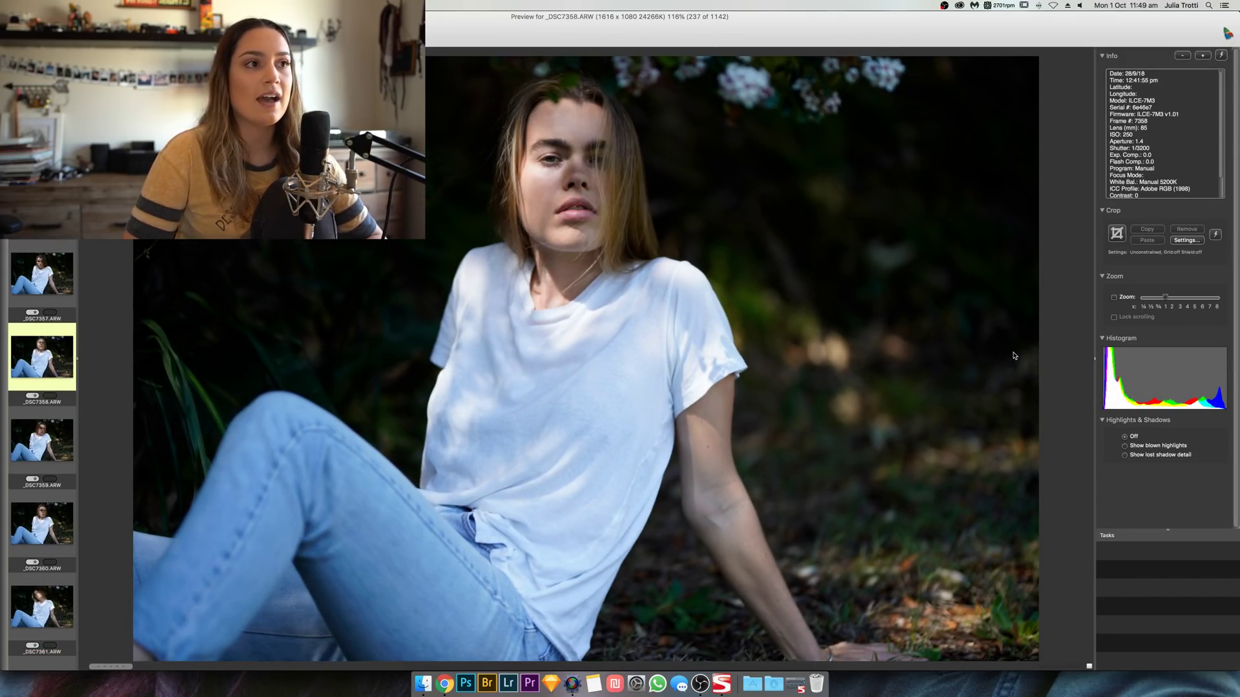
pyautogui.press('Right')
pyautogui.press('Right')
pyautogui.press('Right')
pyautogui.press('Left')
pyautogui.press('Right')
pyautogui.press('Right')
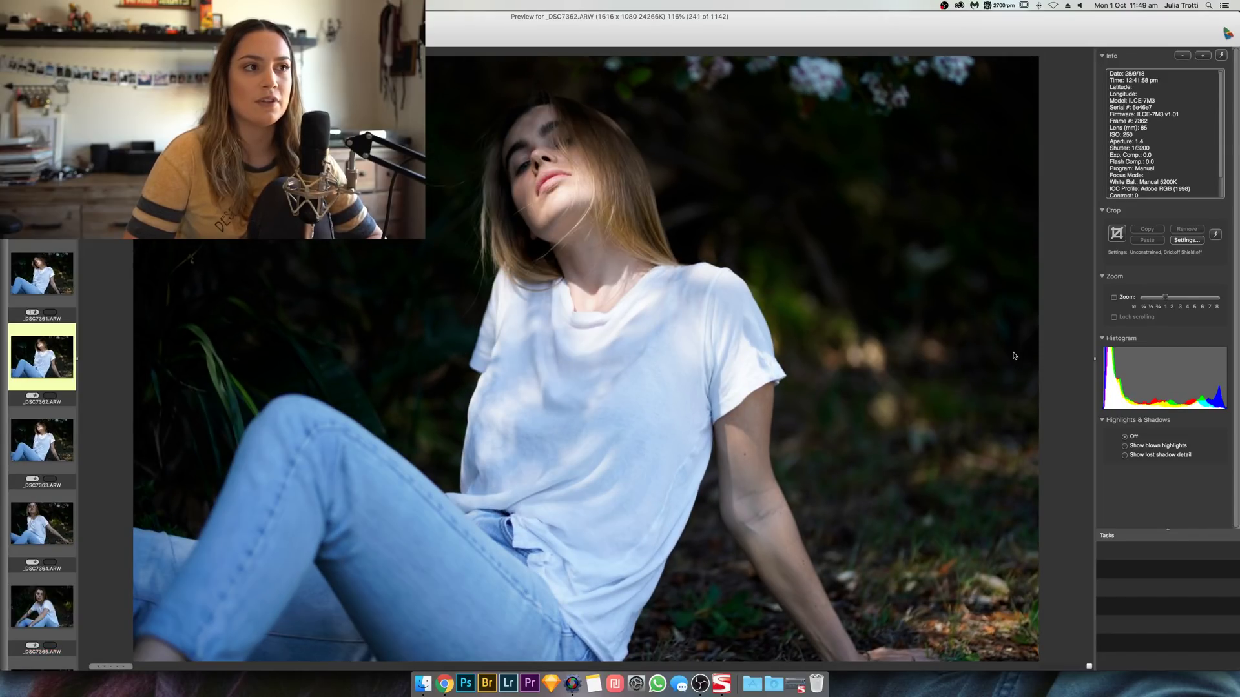
# Step: Examine the horizontal seated poses from _DSC7363.ARW through _DSC7367.ARW and _DSC7369.ARW to _DSC7371.ARW
pyautogui.press('Right')
pyautogui.press('Right')
pyautogui.press('Right')
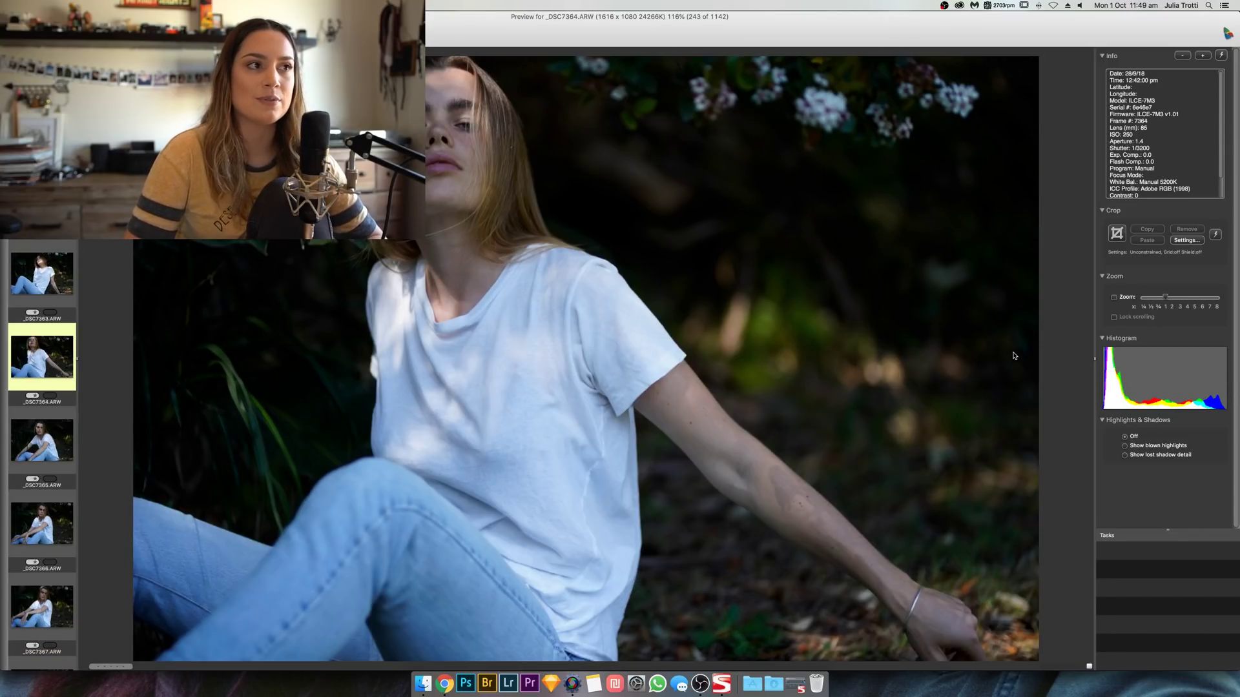
pyautogui.press('Right')
pyautogui.press('Right')
pyautogui.press('Right')
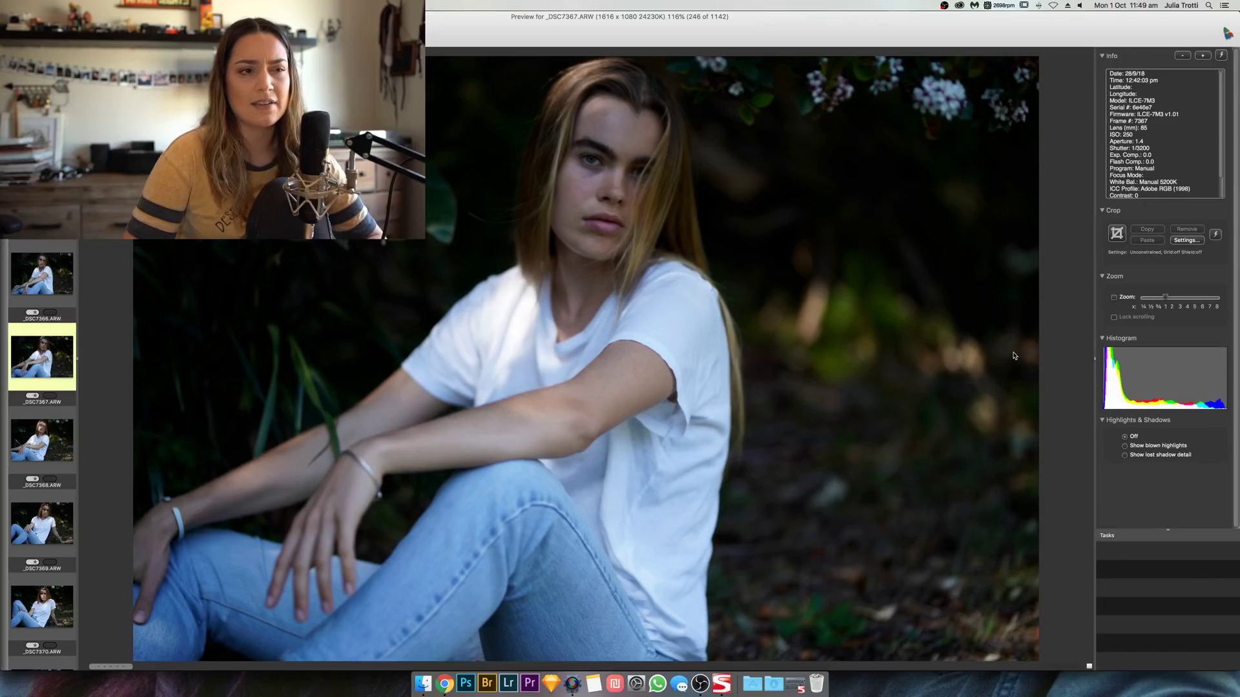
pyautogui.press('Right')
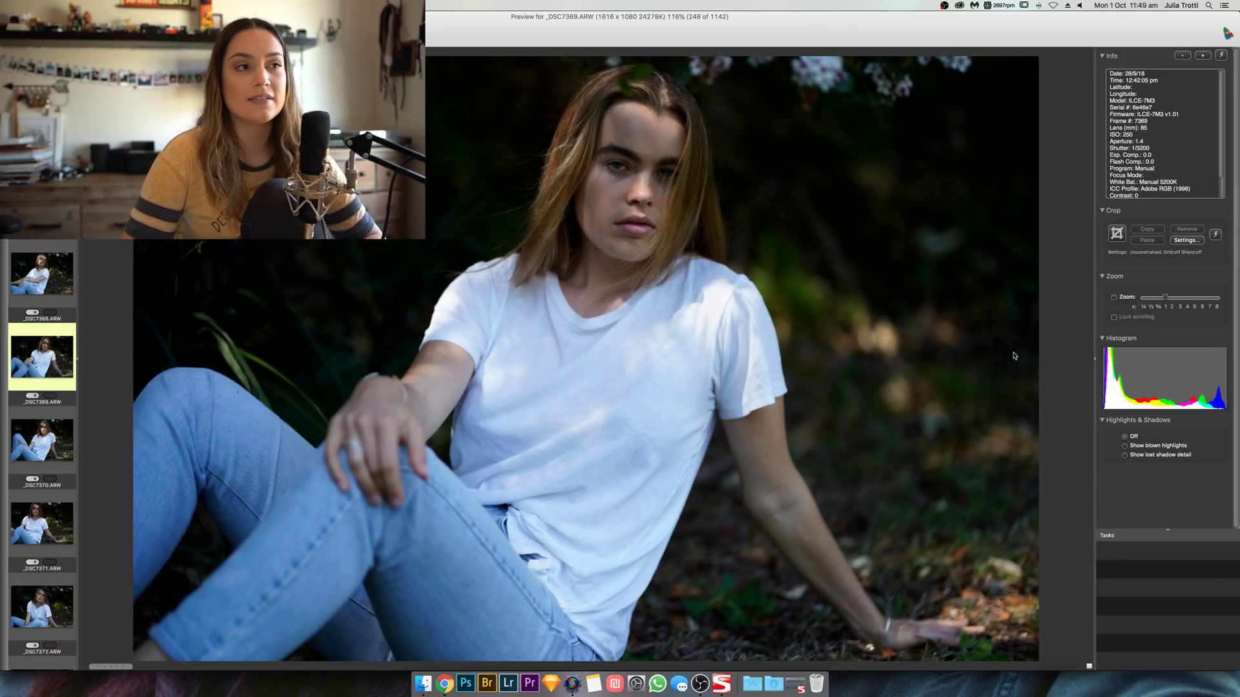
pyautogui.press('Right')
pyautogui.press('Right')
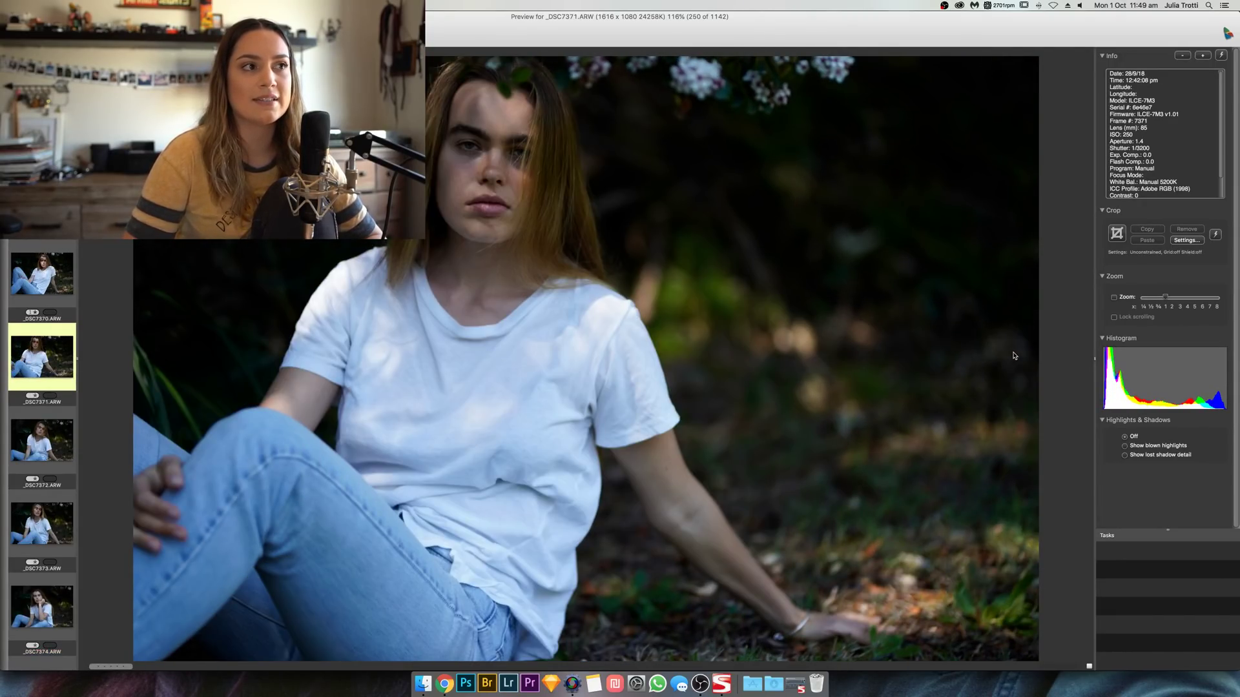
# Step: Examine the seated portraits from _DSC7372.ARW to _DSC7377.ARW, including the chin-on-fist pose _DSC7375.ARW
pyautogui.press('Right')
pyautogui.press('Right')
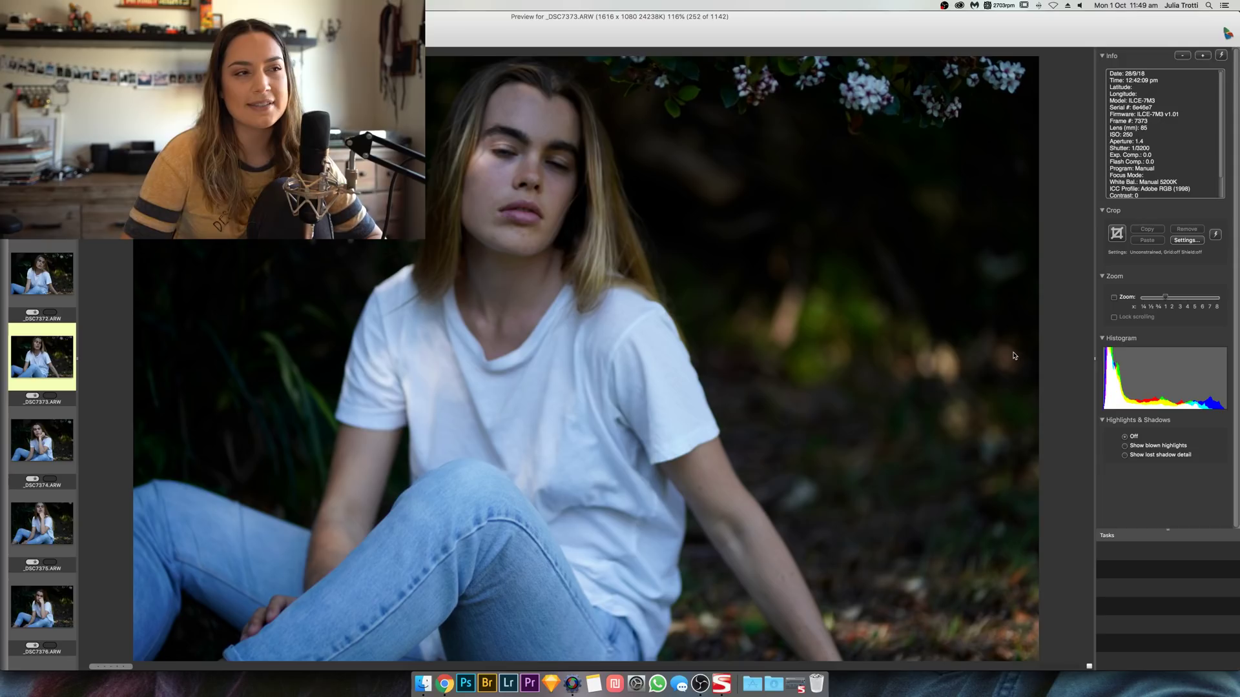
pyautogui.press('Right')
pyautogui.press('Right')
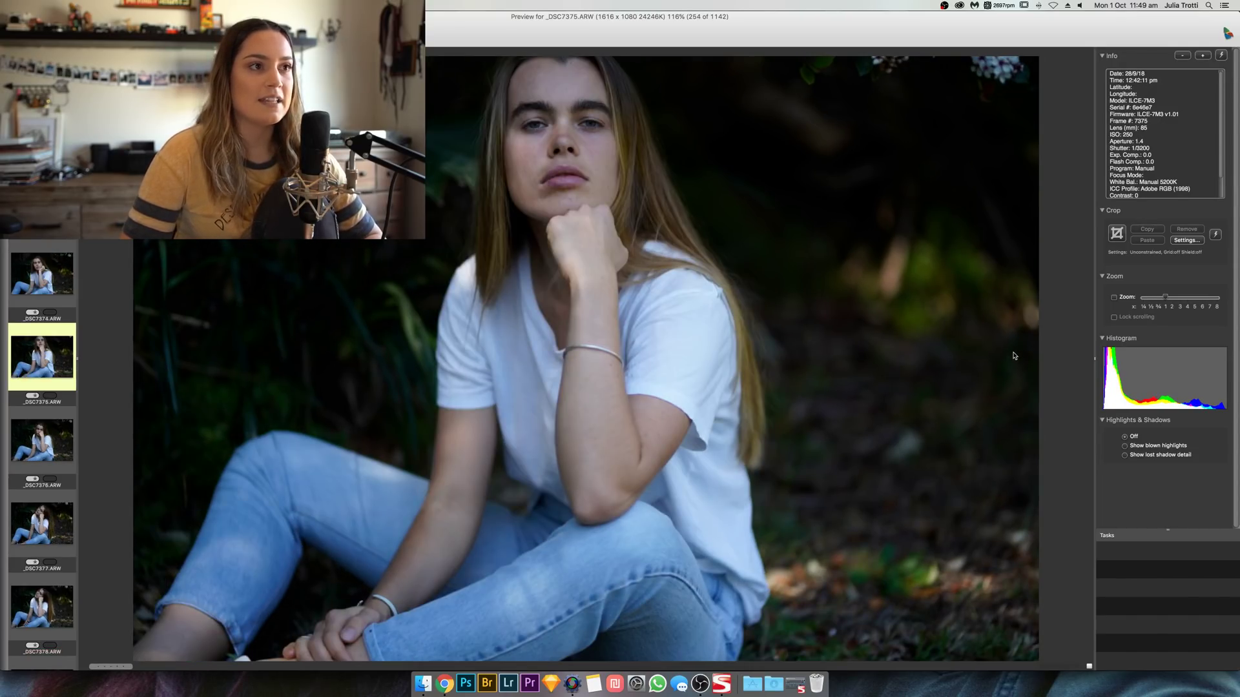
pyautogui.press('Right')
pyautogui.press('Right')
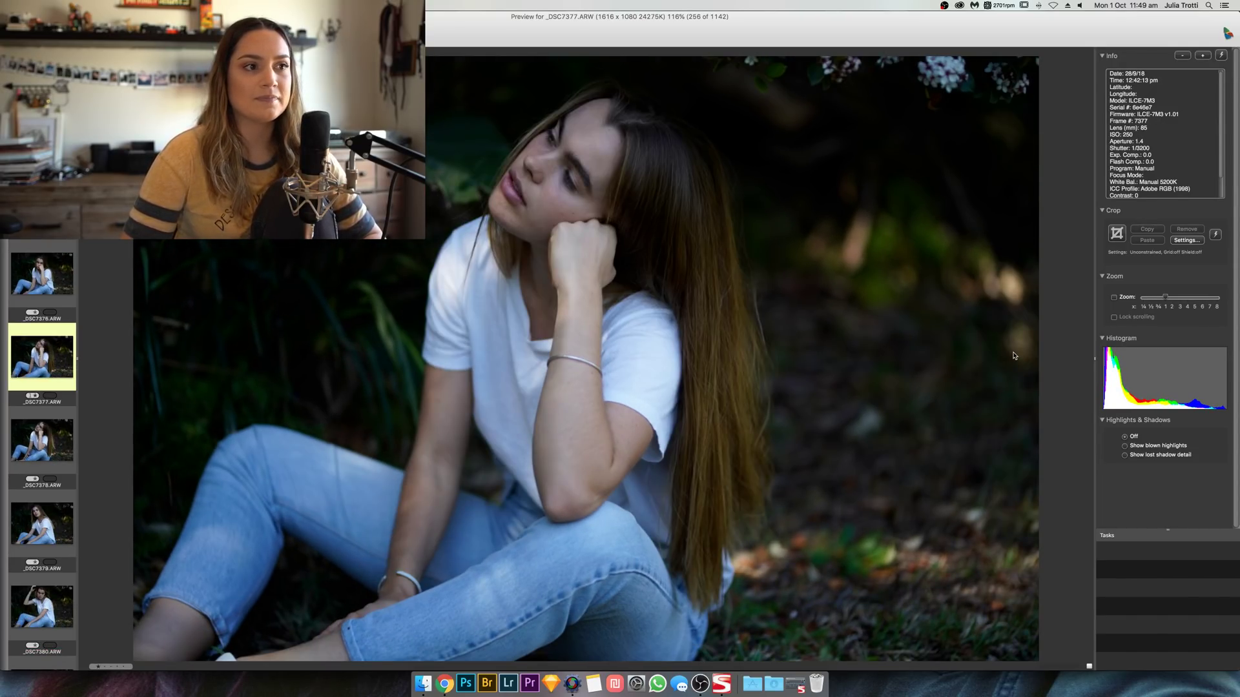
# Step: Examine the remaining horizontal seated portraits from _DSC7378.ARW through _DSC7383.ARW
pyautogui.press('Right')
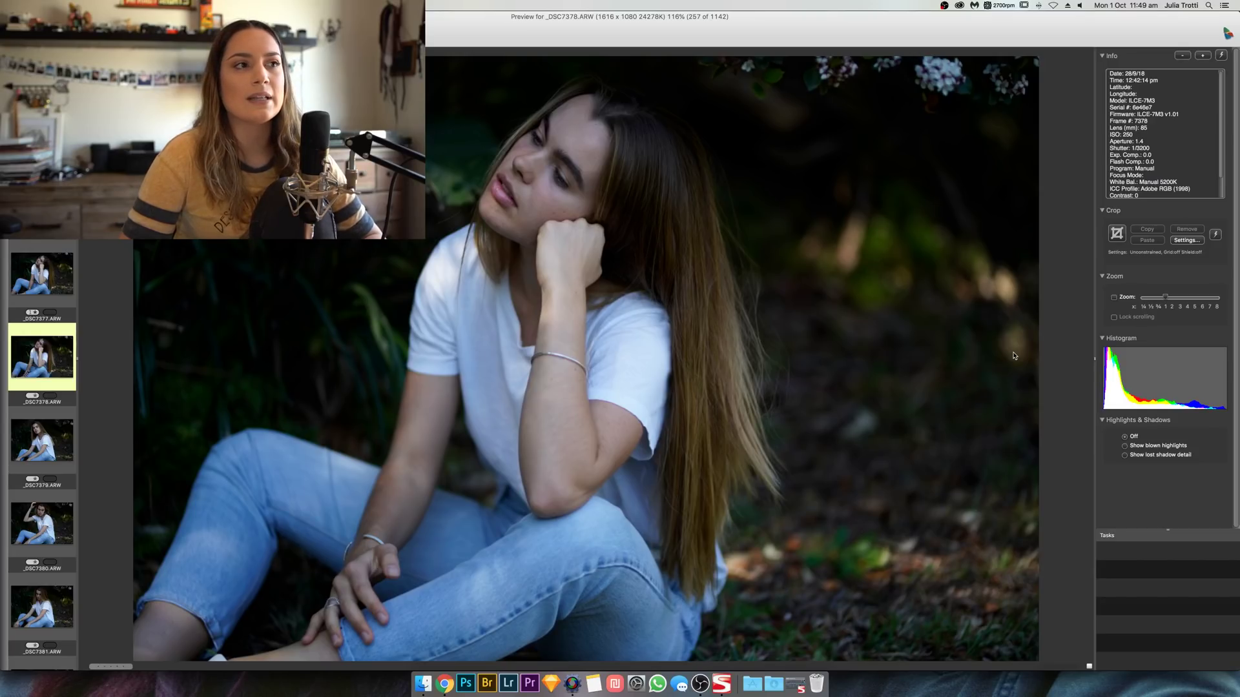
pyautogui.press('Right')
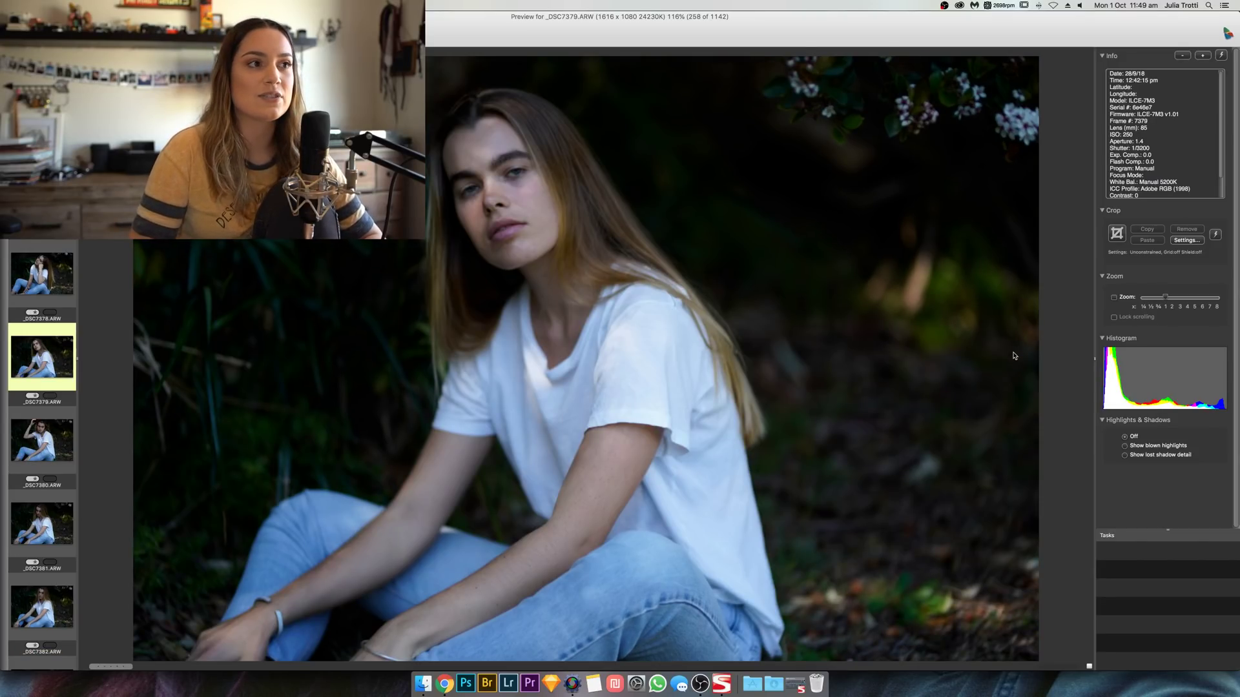
pyautogui.press('Right')
pyautogui.press('Right')
pyautogui.press('Right')
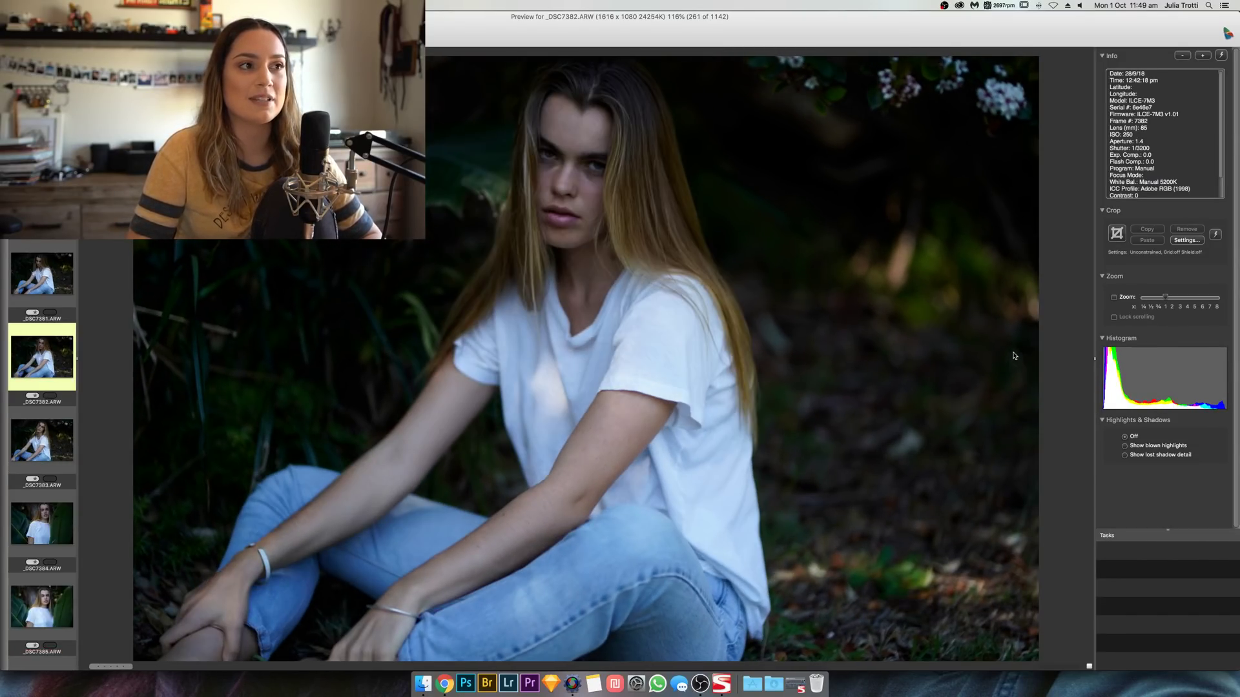
pyautogui.press('Right')
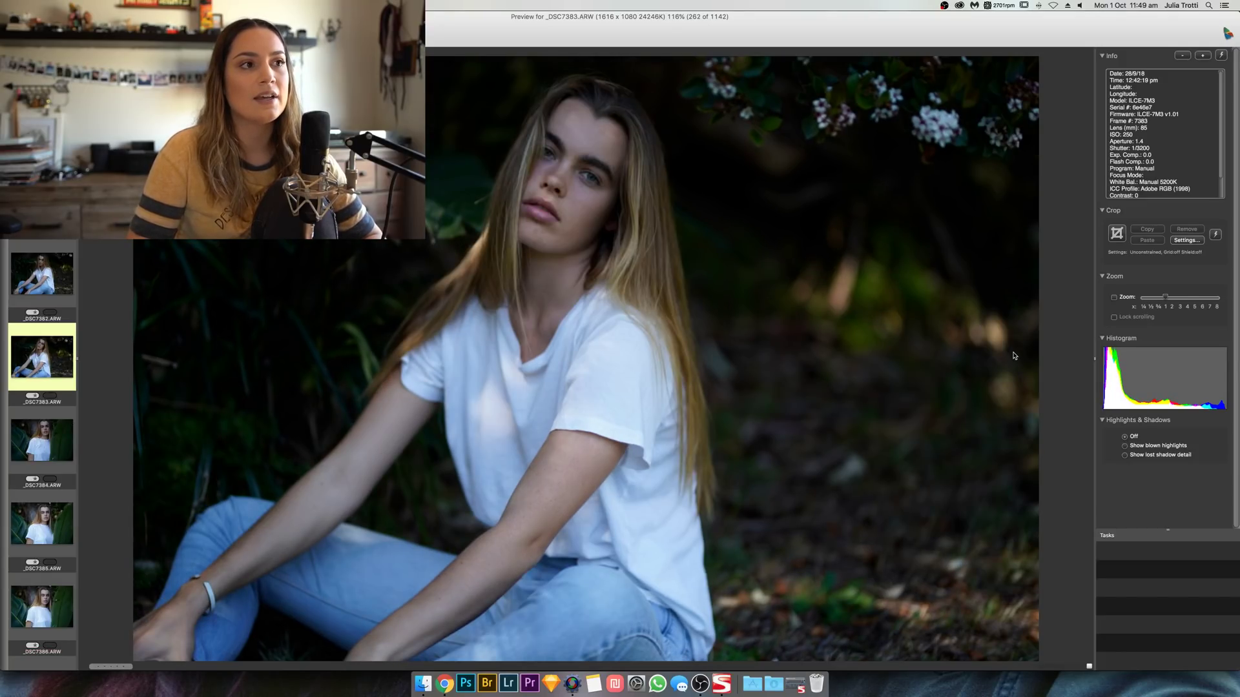
# Step: Examine the horizontal portraits behind the large leaf from _DSC7384.ARW to _DSC7391.ARW, comparing the similar frames before _DSC7387.ARW
pyautogui.press('Right')
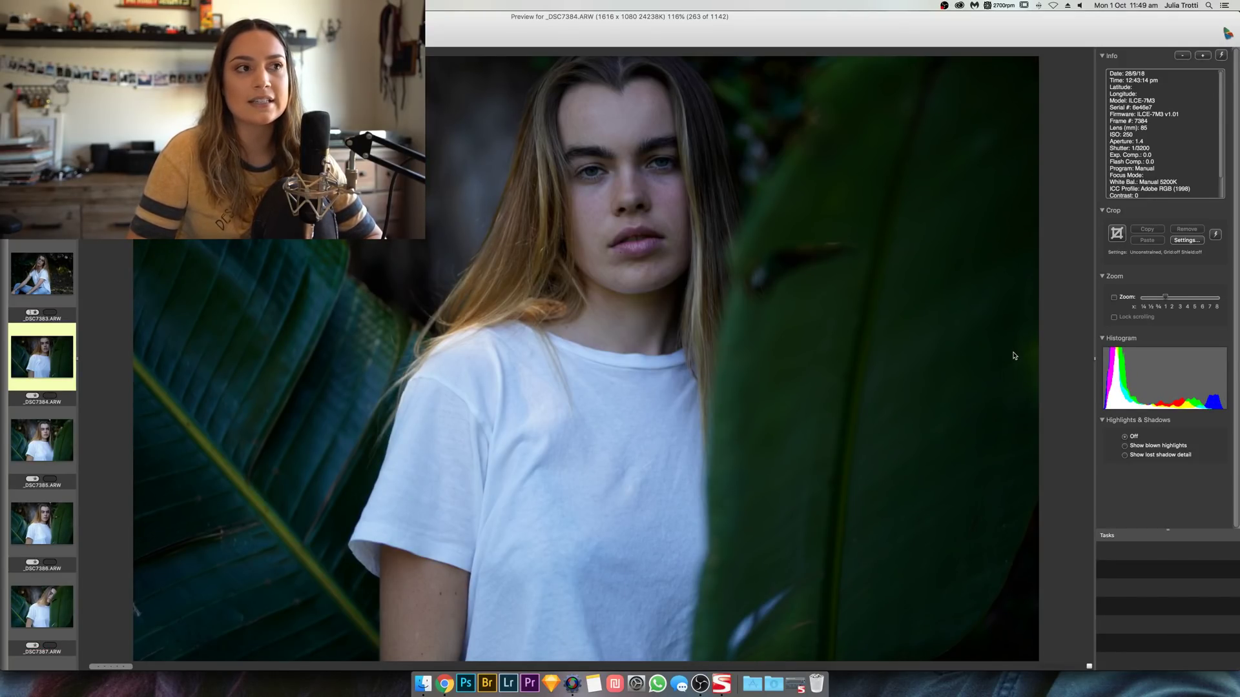
pyautogui.press('Right')
pyautogui.press('Right')
pyautogui.press('Left')
pyautogui.press('Right')
pyautogui.press('Right')
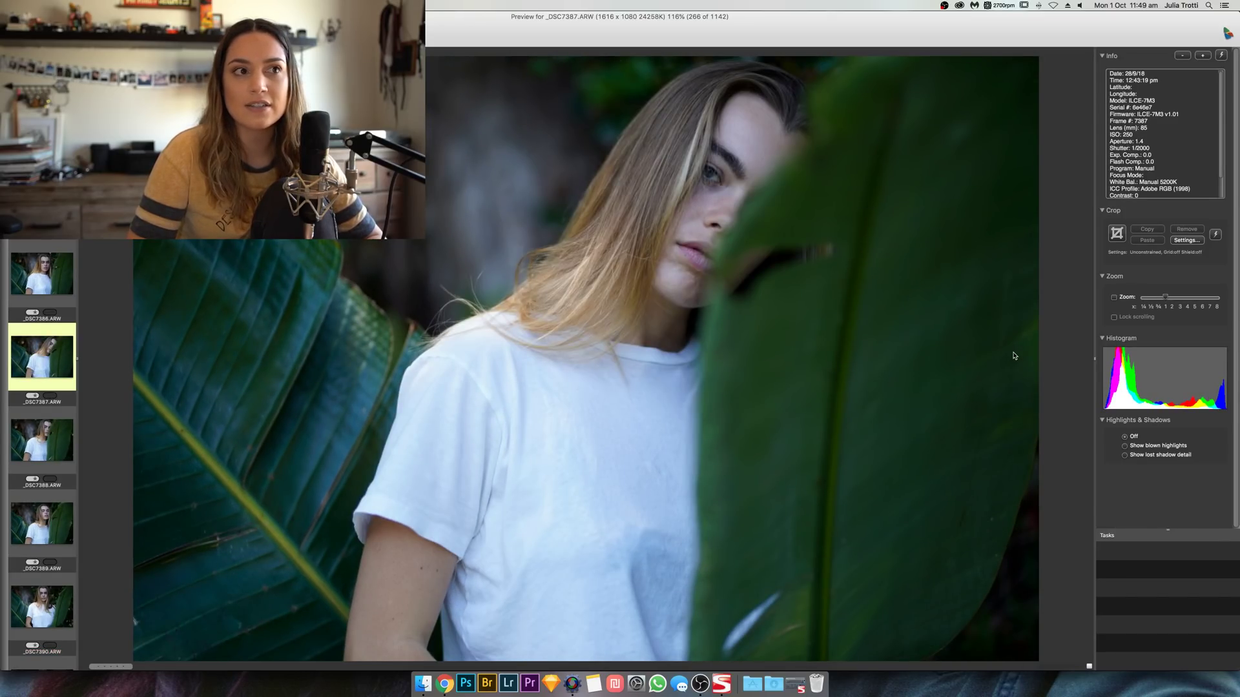
pyautogui.press('Right')
pyautogui.press('Right')
pyautogui.press('Right')
pyautogui.press('Right')
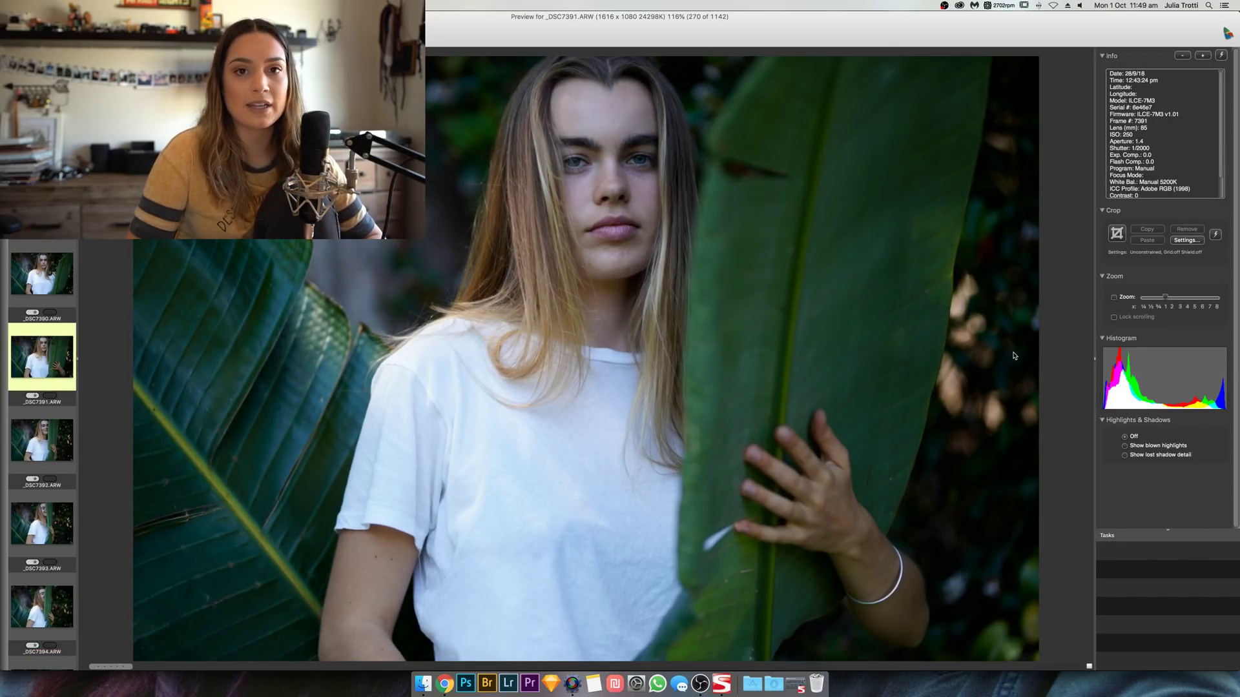
# Step: Examine the smiling leaf portraits from _DSC7392.ARW, through the hidden-face shot _DSC7394.ARW, to the laughing _DSC7396.ARW
pyautogui.press('Right')
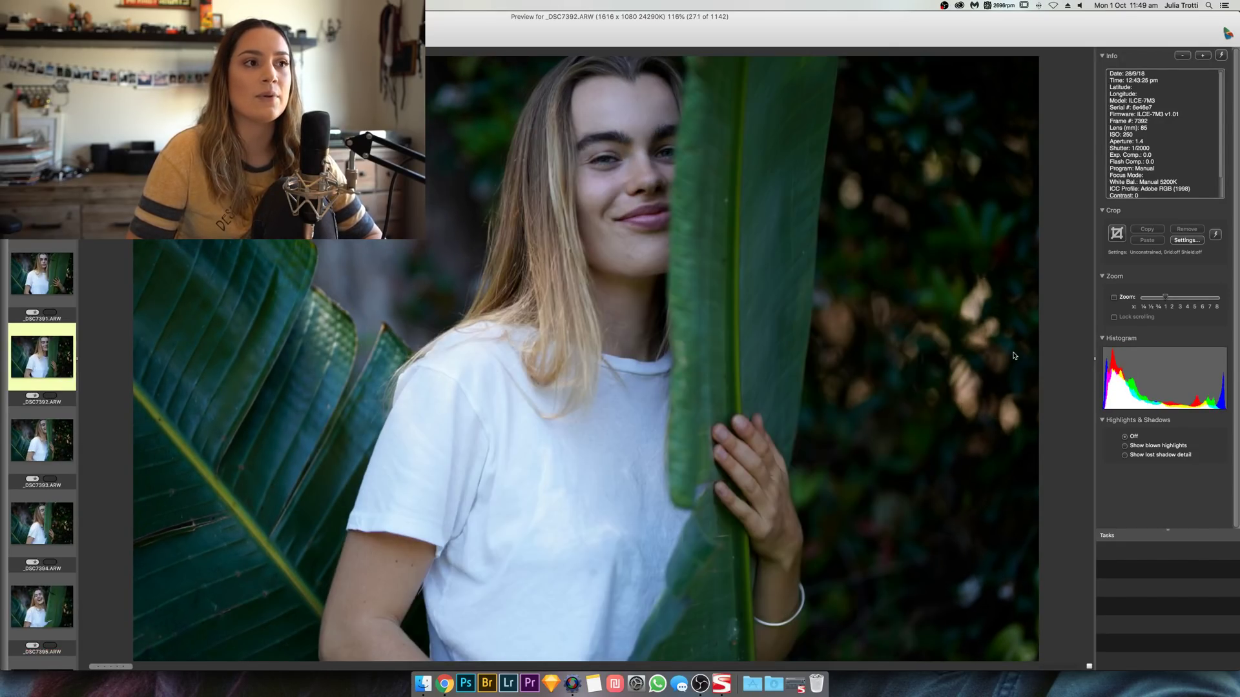
pyautogui.press('Right')
pyautogui.press('Right')
pyautogui.press('Right')
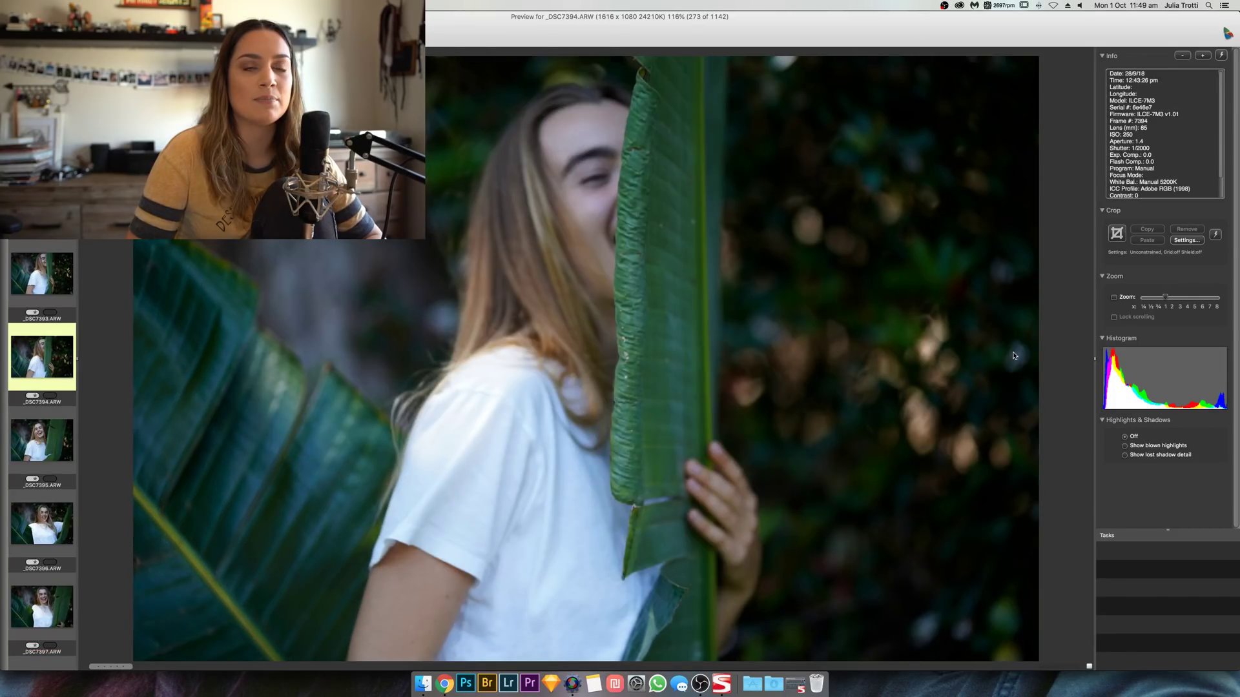
pyautogui.press('Right')
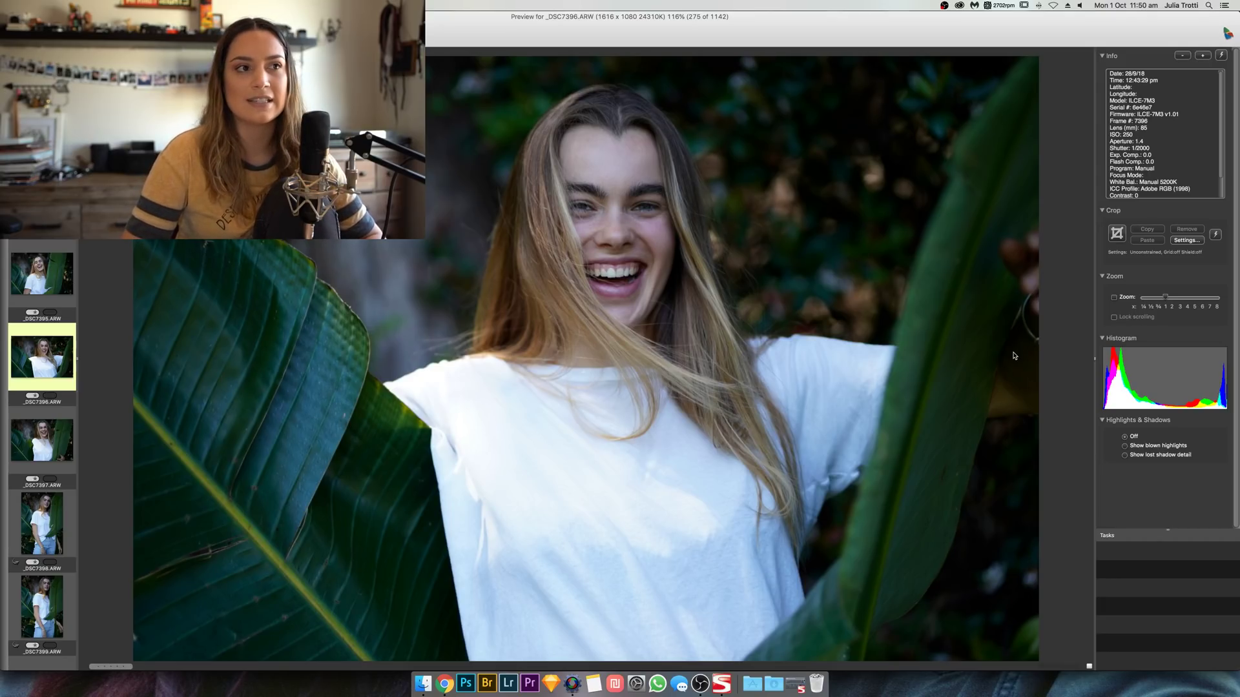
# Step: Examine _DSC7397.ARW and the first vertical standing portraits by the leaf, comparing the frames around _DSC7399.ARW and _DSC7400.ARW
pyautogui.press('Right')
pyautogui.press('Right')
pyautogui.press('Right')
pyautogui.press('Right')
pyautogui.press('Right')
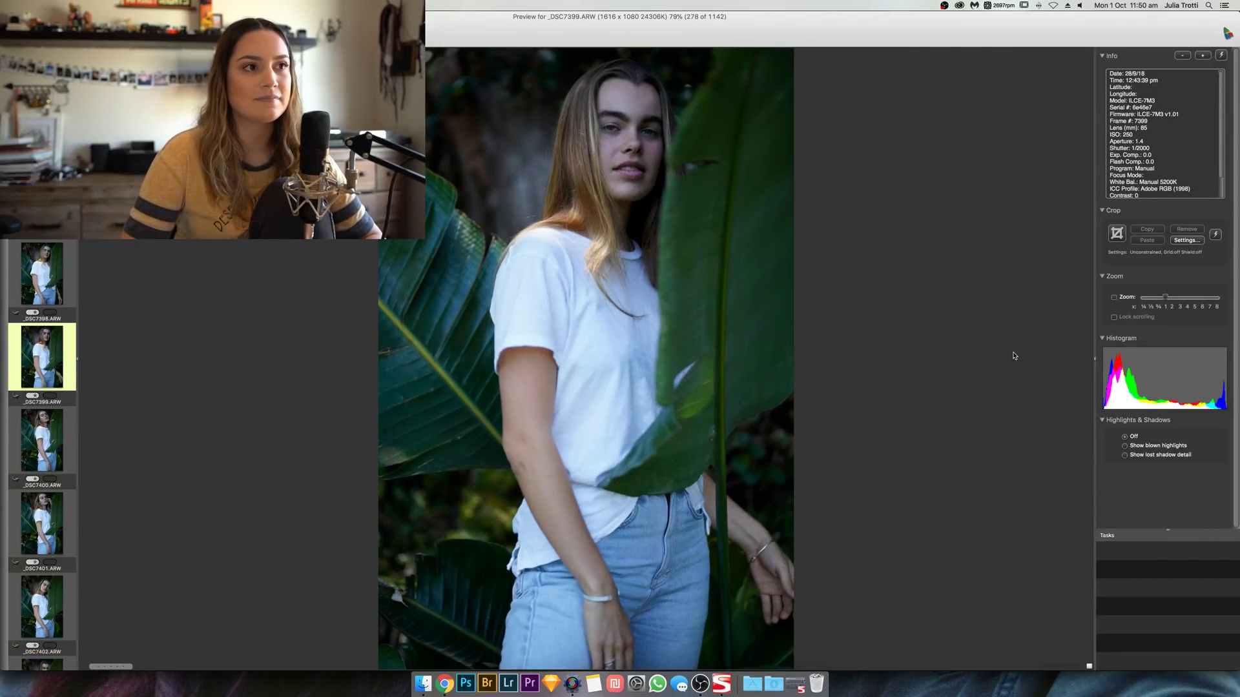
pyautogui.press('Left')
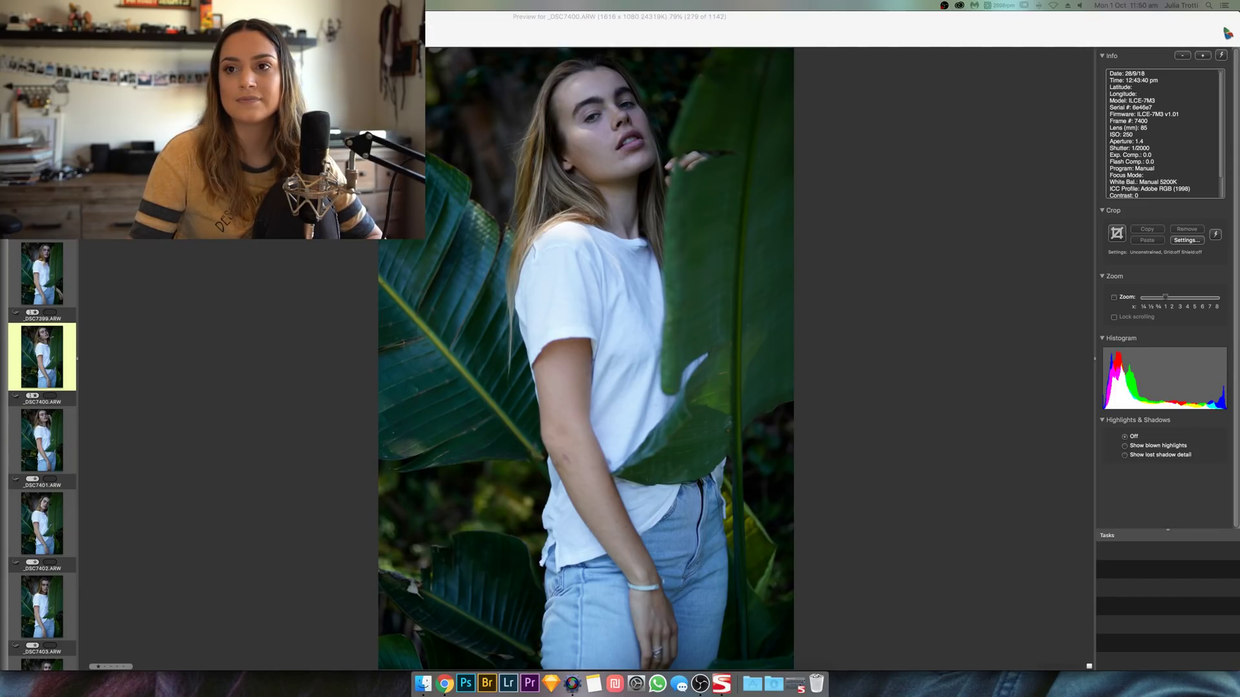
# Step: Examine the vertical standing leaf portraits from _DSC7401.ARW to the smiling _DSC7413.ARW, comparing adjacent frames after _DSC7402.ARW
pyautogui.click(244, 395)
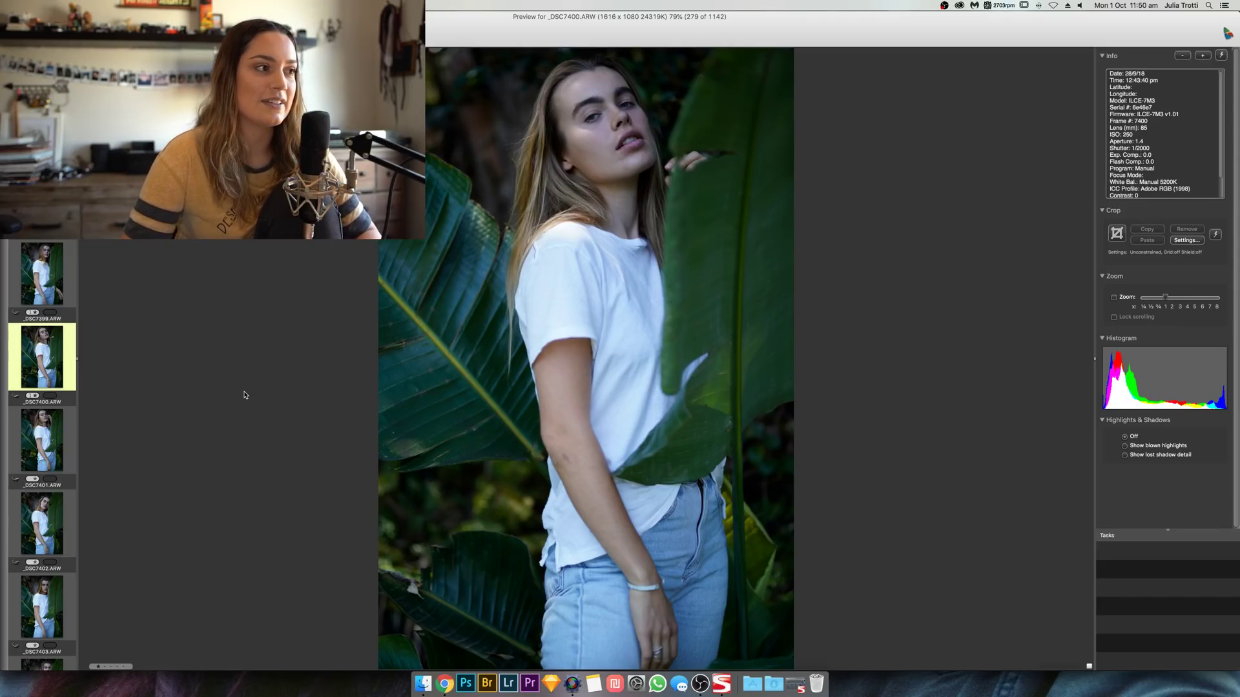
pyautogui.press('Right')
pyautogui.press('Right')
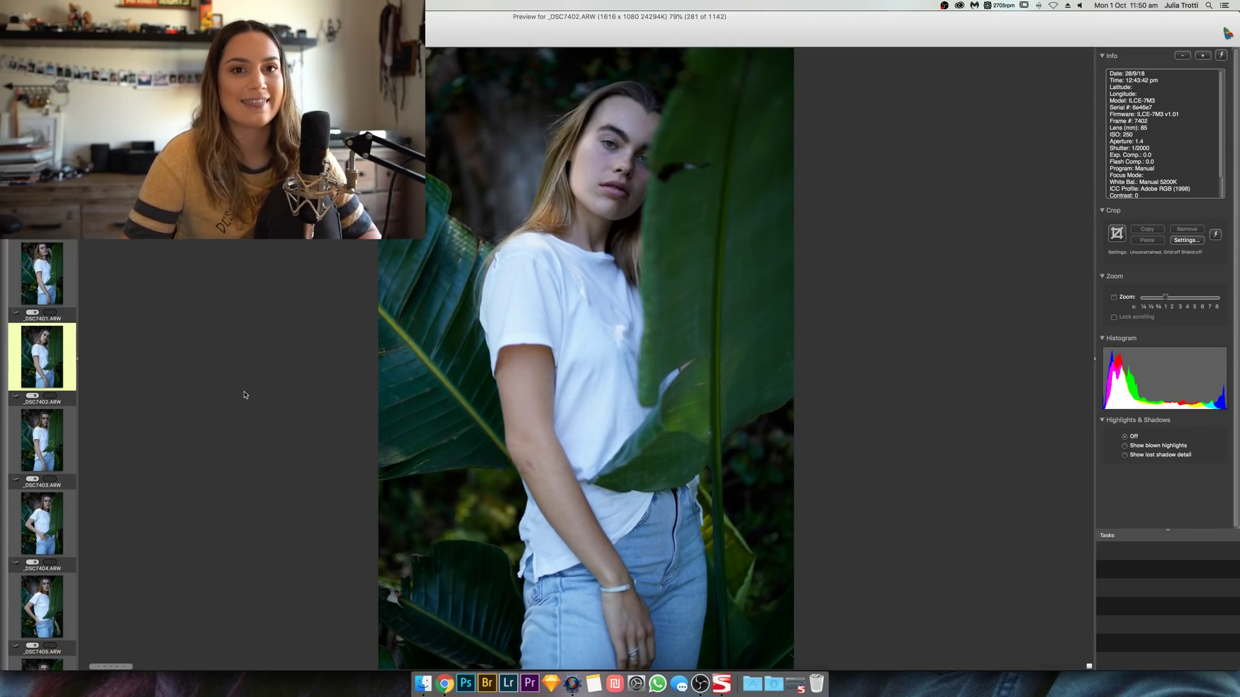
pyautogui.press('Right')
pyautogui.press('Right')
pyautogui.press('Left')
pyautogui.press('Right')
pyautogui.press('Right')
pyautogui.press('Right')
pyautogui.press('Right')
pyautogui.press('Right')
pyautogui.press('Right')
pyautogui.press('Right')
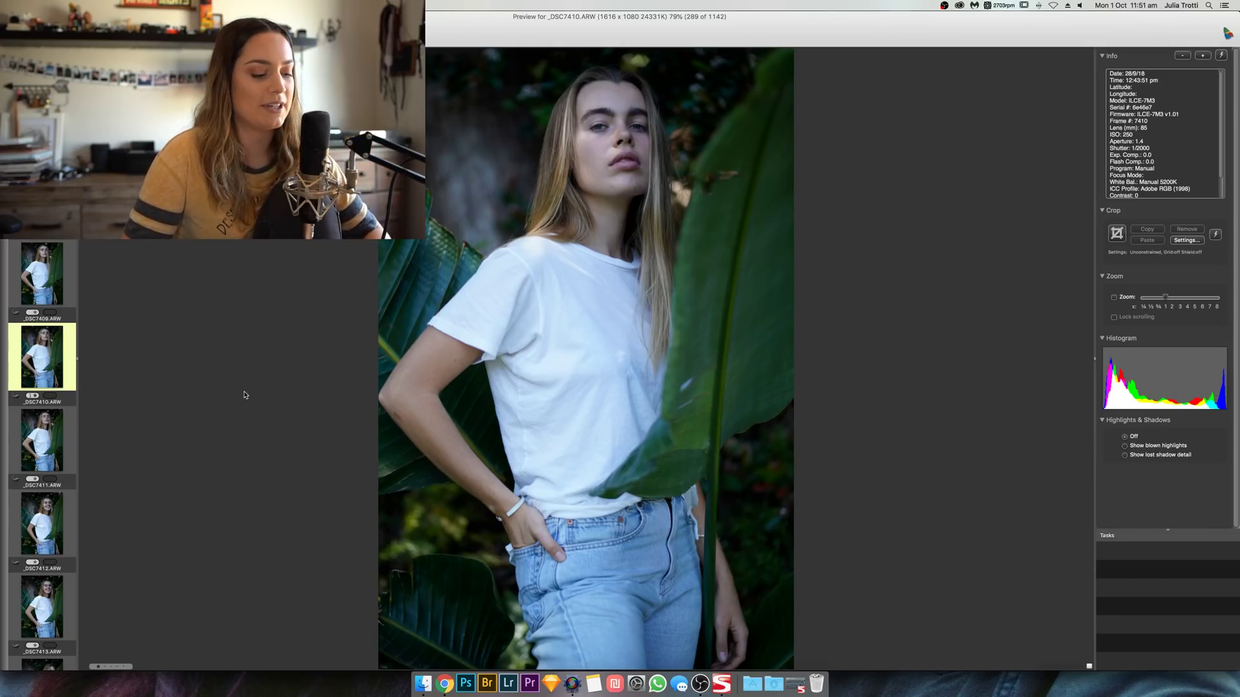
pyautogui.press('Right')
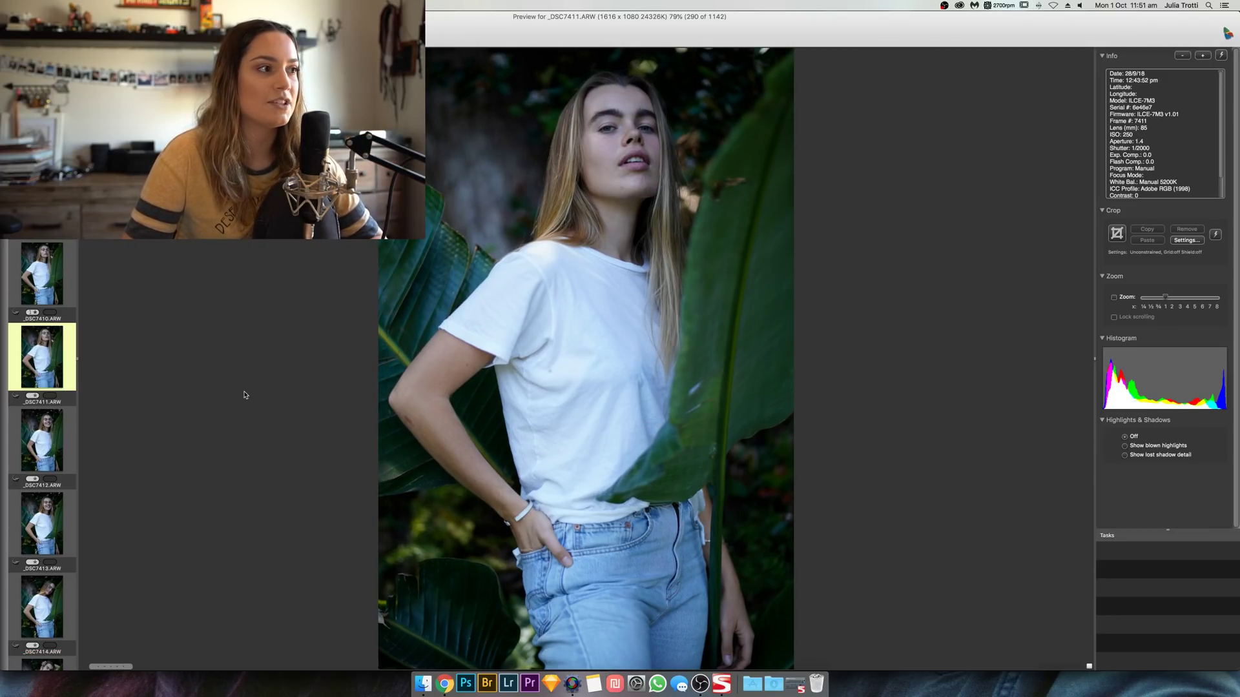
pyautogui.press('Right')
pyautogui.press('Right')
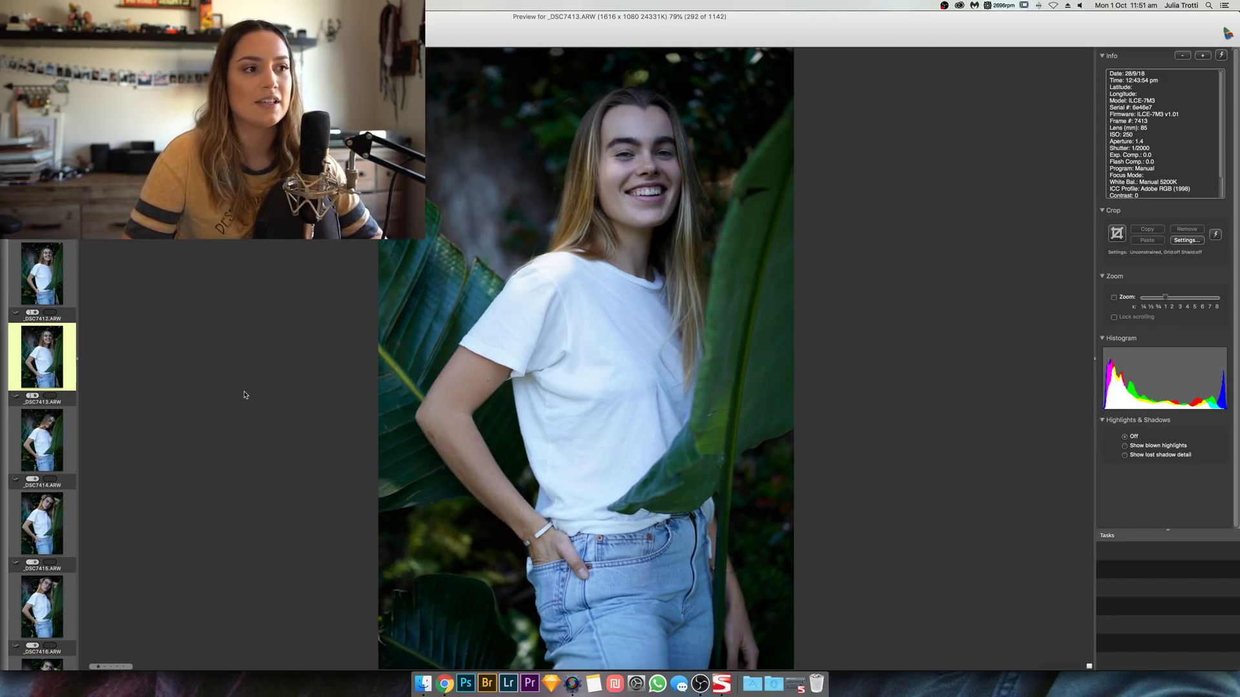
# Step: Examine the vertical standing leaf portraits from _DSC7413.ARW to the downward-looking _DSC7419.ARW, comparing _DSC7413.ARW with the frame before it
pyautogui.press('Left')
pyautogui.press('Right')
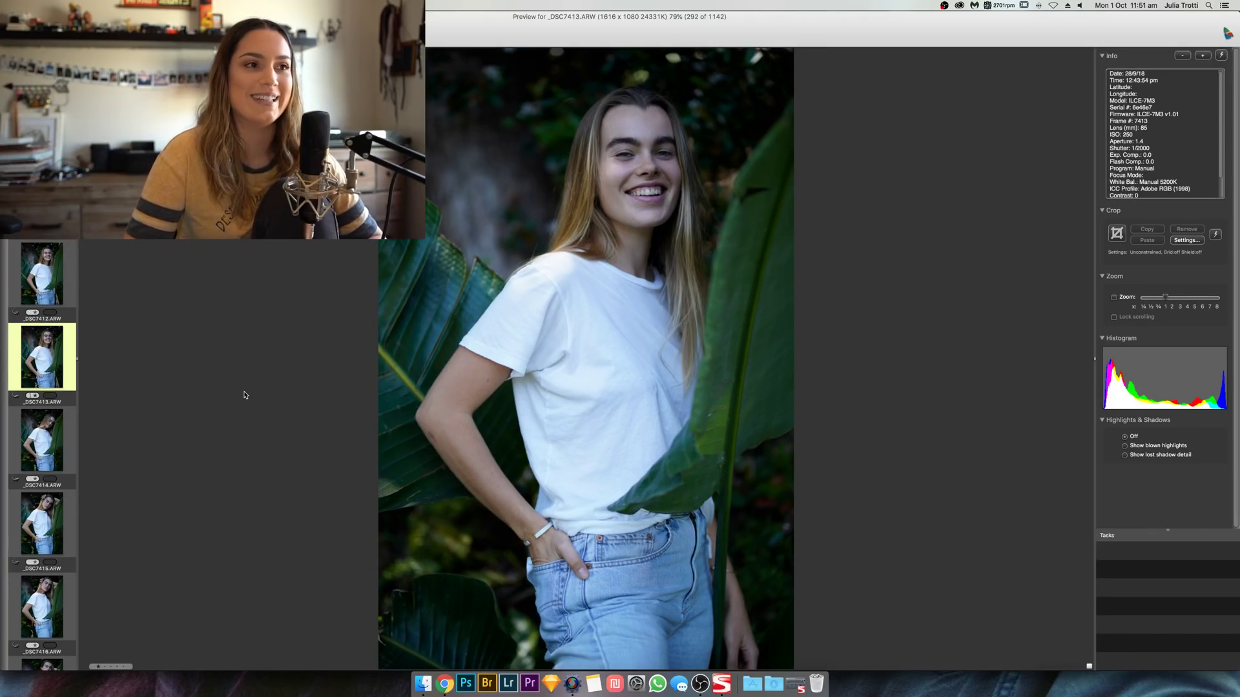
pyautogui.press('Right')
pyautogui.press('Right')
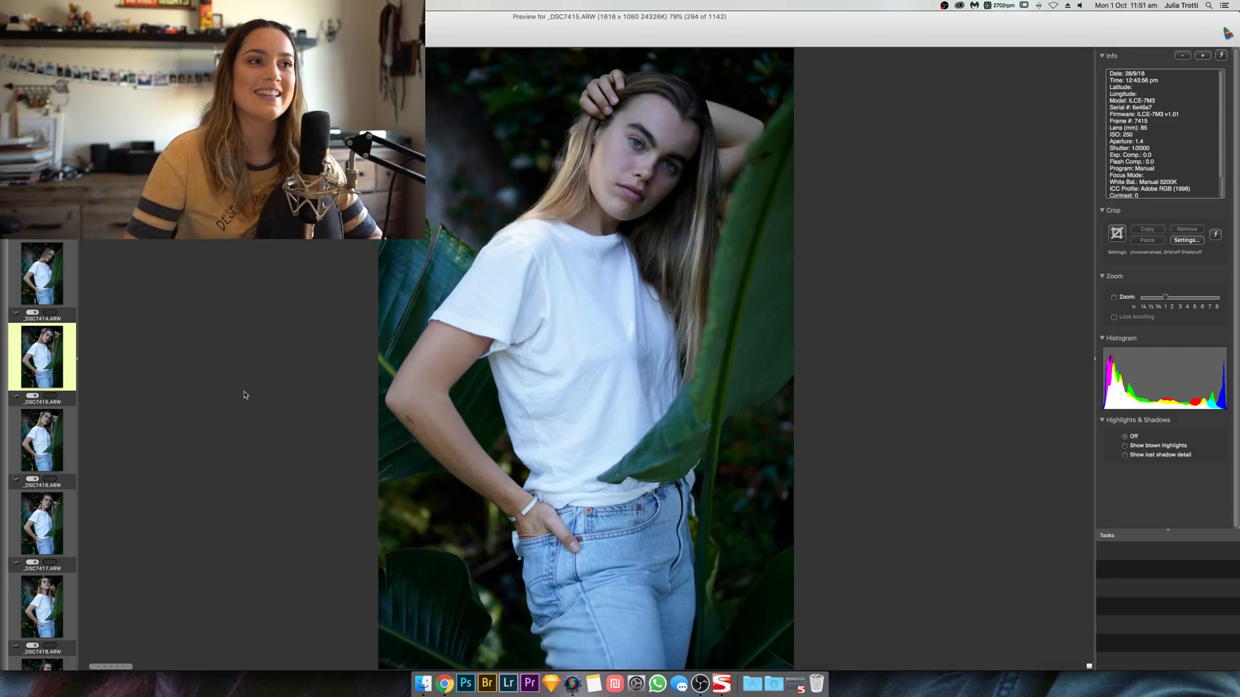
pyautogui.press('Right')
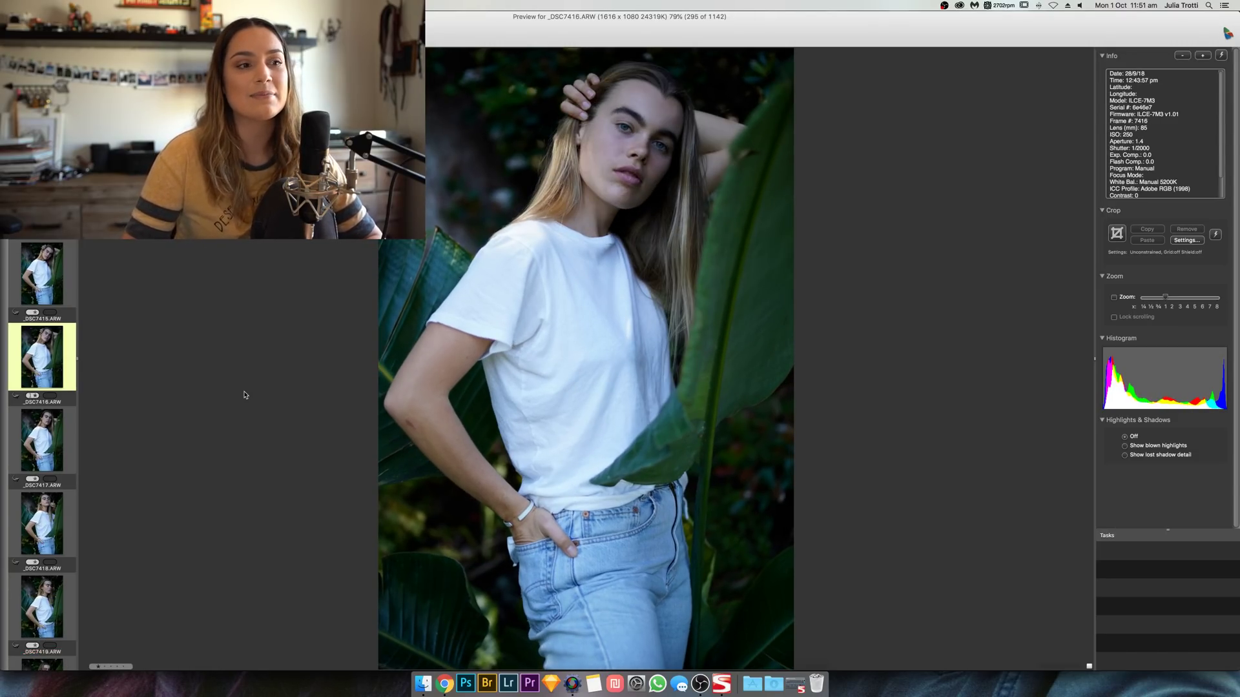
pyautogui.press('Right')
pyautogui.press('Right')
pyautogui.press('Right')
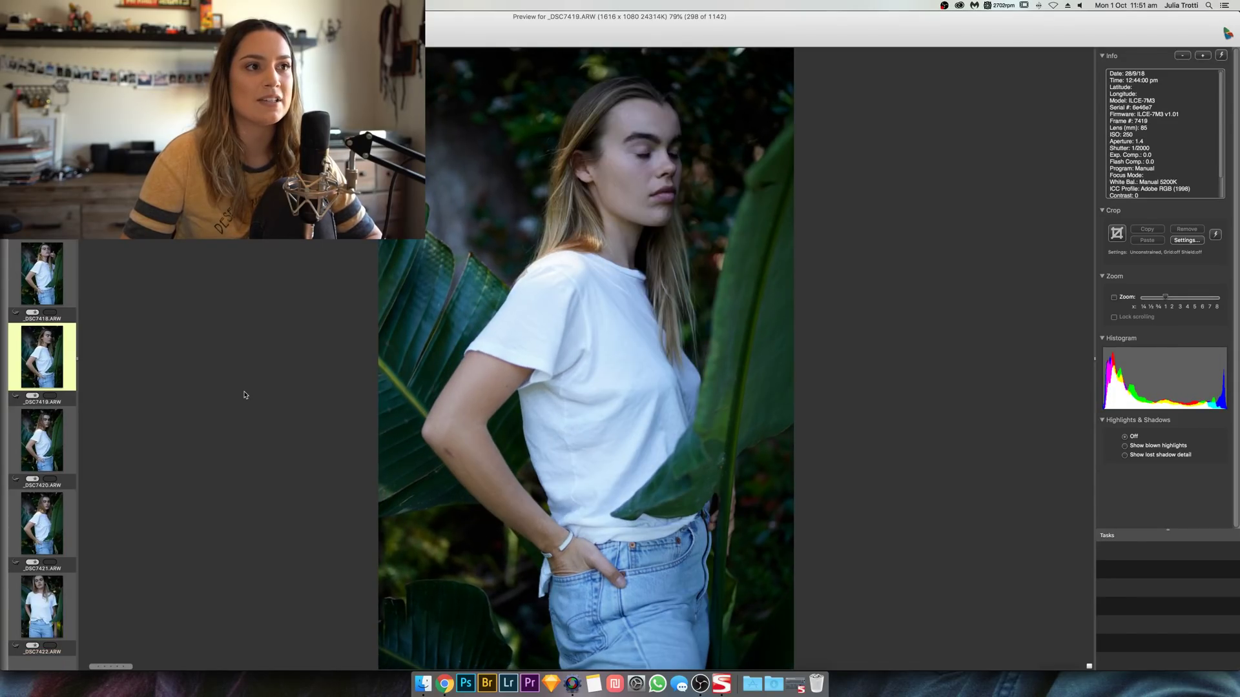
# Step: Examine the last standing portraits after _DSC7419.ARW and the closer vertical leaf portraits up to the tilted-head _DSC7428.ARW
pyautogui.press('Right')
pyautogui.press('Right')
pyautogui.press('Right')
pyautogui.press('Right')
pyautogui.press('Right')
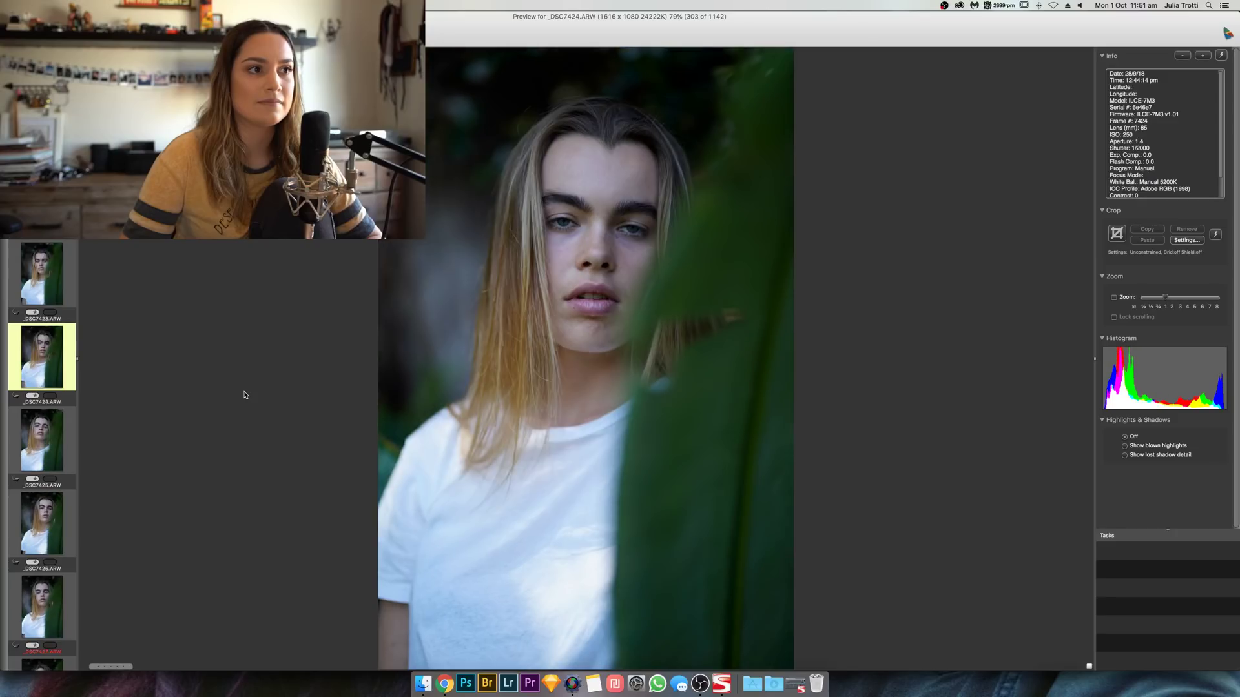
pyautogui.press('Right')
pyautogui.press('Right')
pyautogui.press('Right')
pyautogui.press('Right')
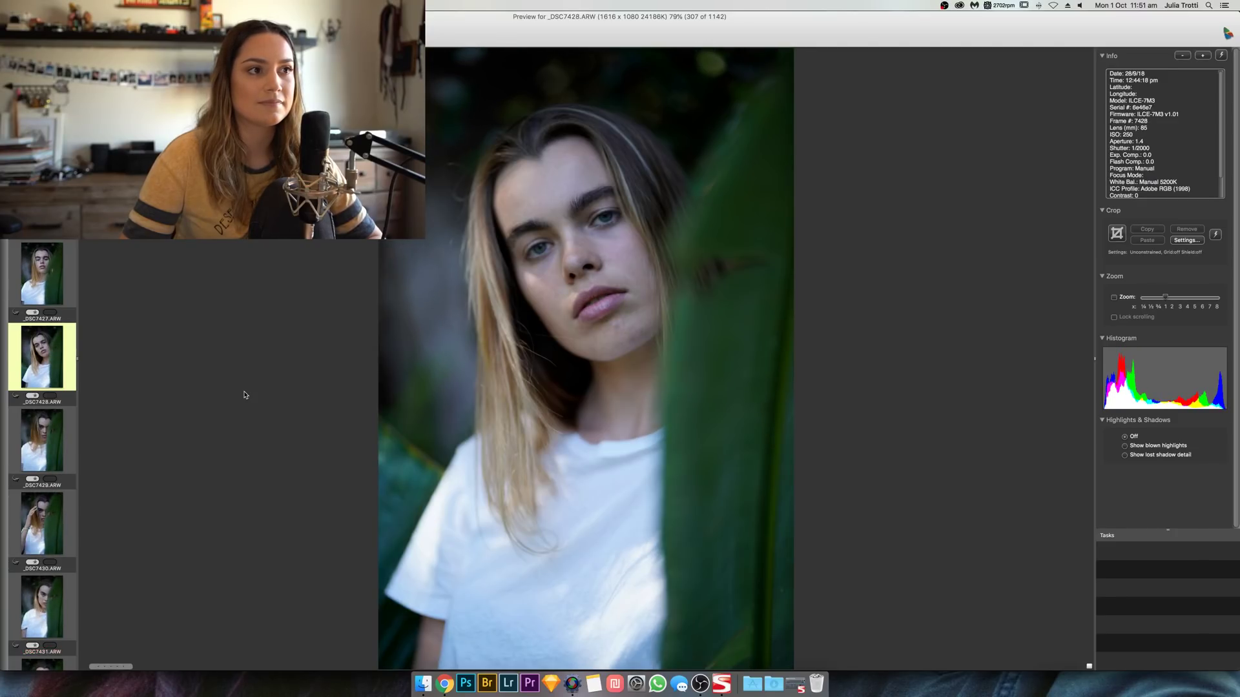
# Step: Examine the close vertical portraits after _DSC7428.ARW, including the half-hidden face _DSC7431.ARW, and compare _DSC7432.ARW with its next frame
pyautogui.press('Right')
pyautogui.press('Right')
pyautogui.press('Right')
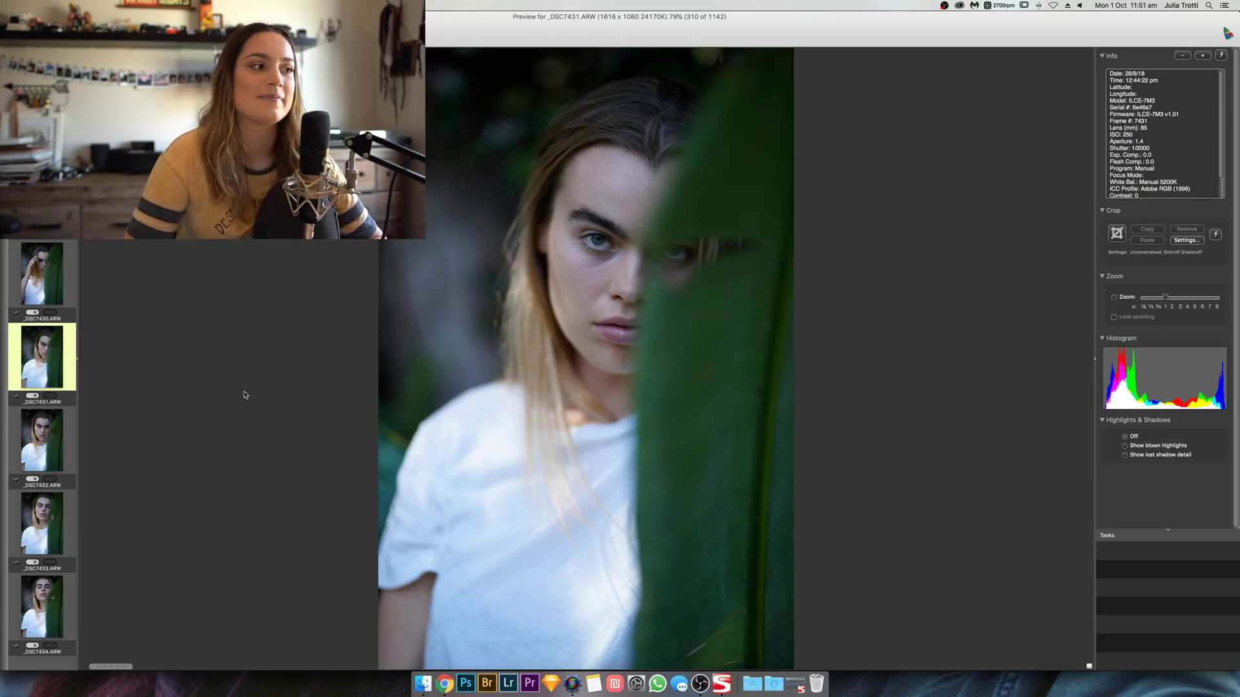
pyautogui.press('Right')
pyautogui.press('Right')
pyautogui.press('Left')
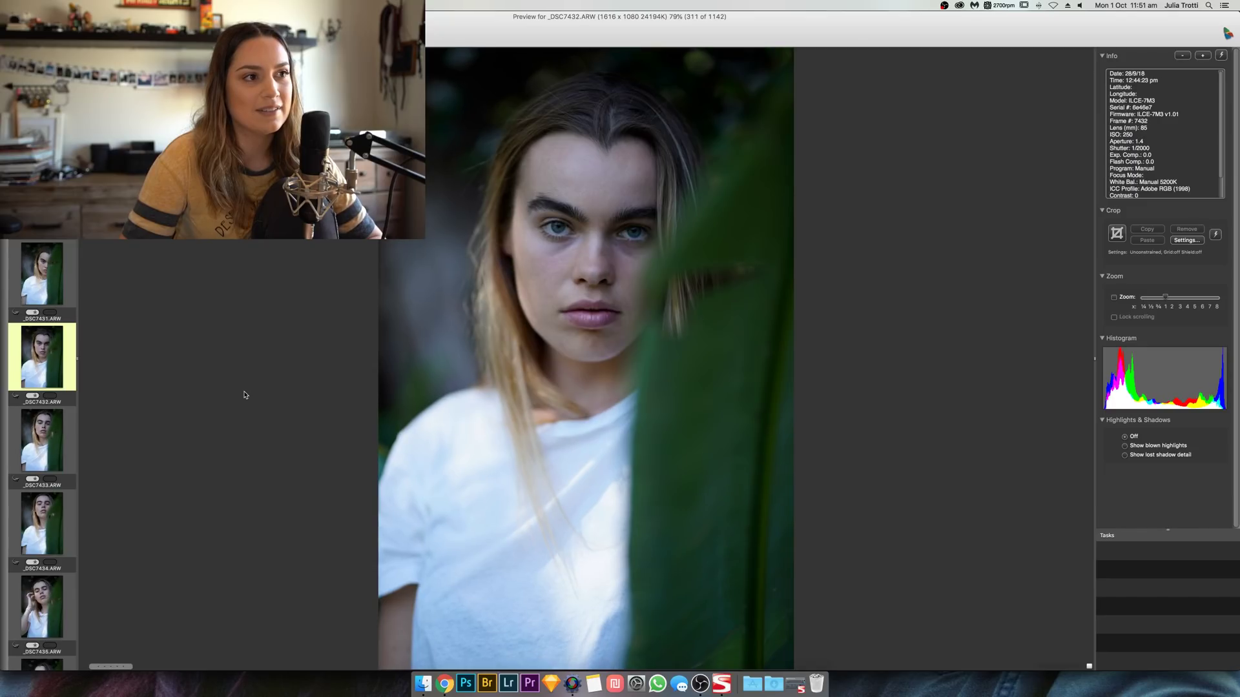
# Step: Examine the close leaf portraits from _DSC7433.ARW to the turned pose _DSC7437.ARW, comparing adjacent similar frames
pyautogui.press('Right')
pyautogui.press('Right')
pyautogui.press('Right')
pyautogui.press('Left')
pyautogui.press('Right')
pyautogui.press('Right')
pyautogui.press('Right')
pyautogui.press('Right')
pyautogui.press('Right')
pyautogui.press('Left')
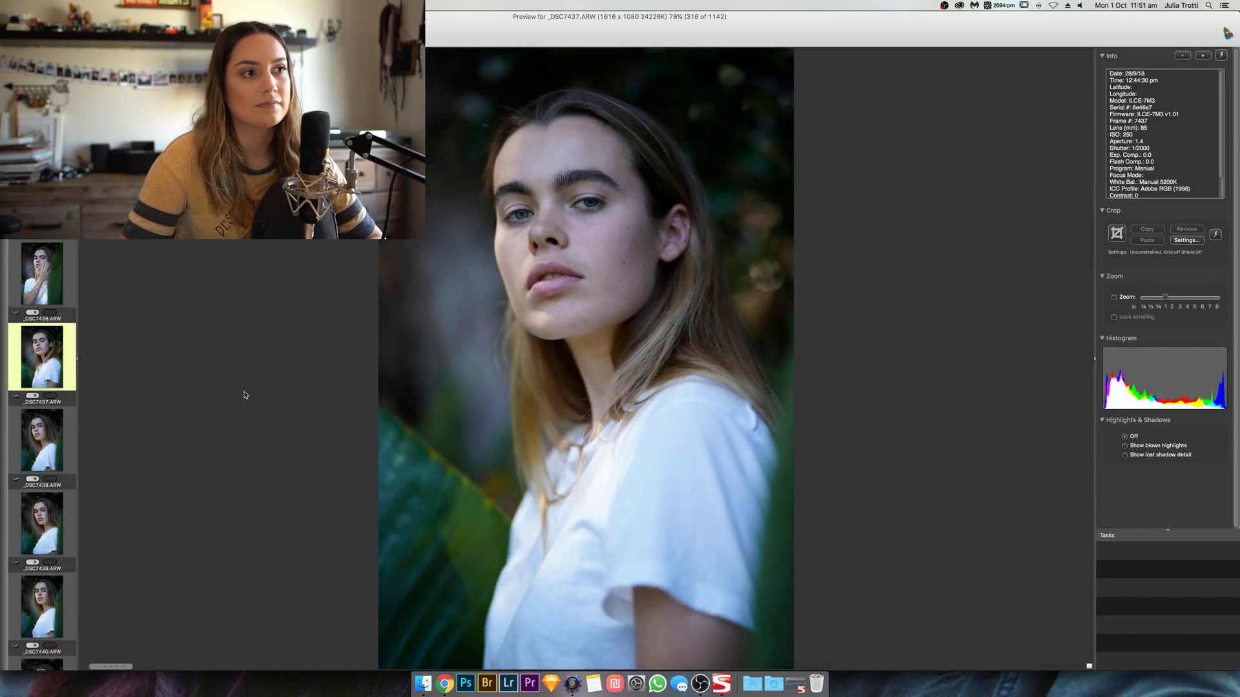
# Step: Examine the close vertical portraits beside the leaf from _DSC7438.ARW, through the front-facing _DSC7444.ARW, to _DSC7447.ARW
pyautogui.press('Right')
pyautogui.press('Right')
pyautogui.press('Right')
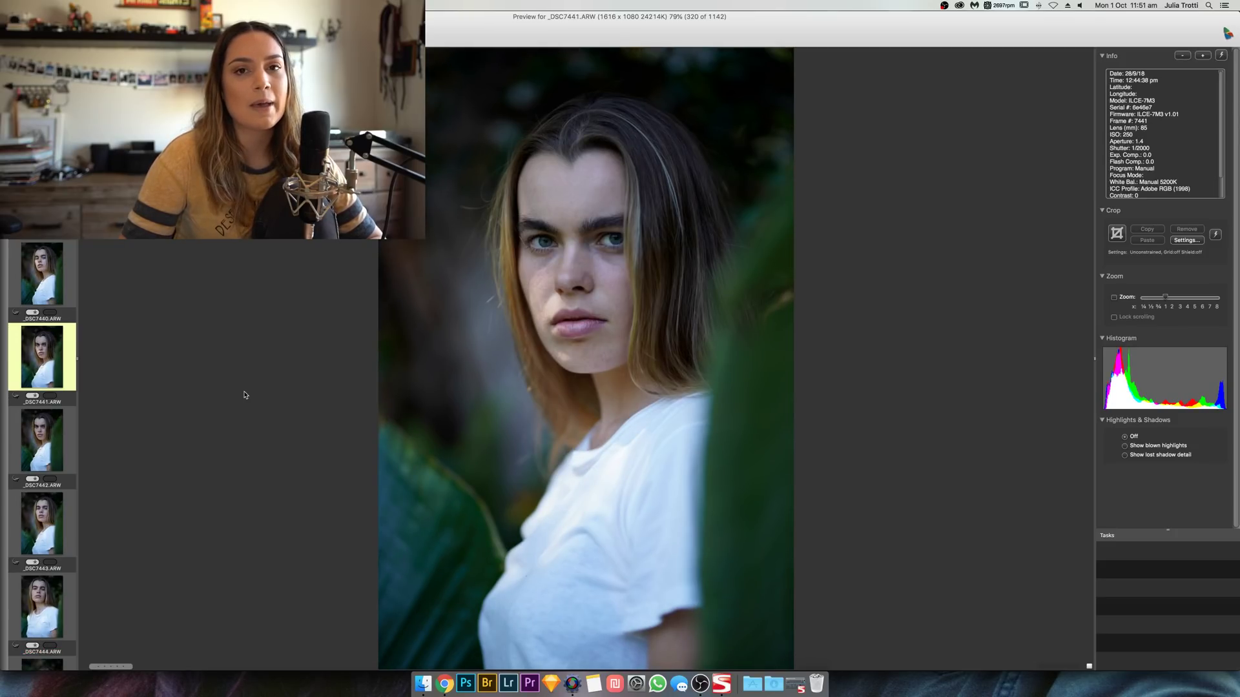
pyautogui.press('Right')
pyautogui.press('Right')
pyautogui.press('Right')
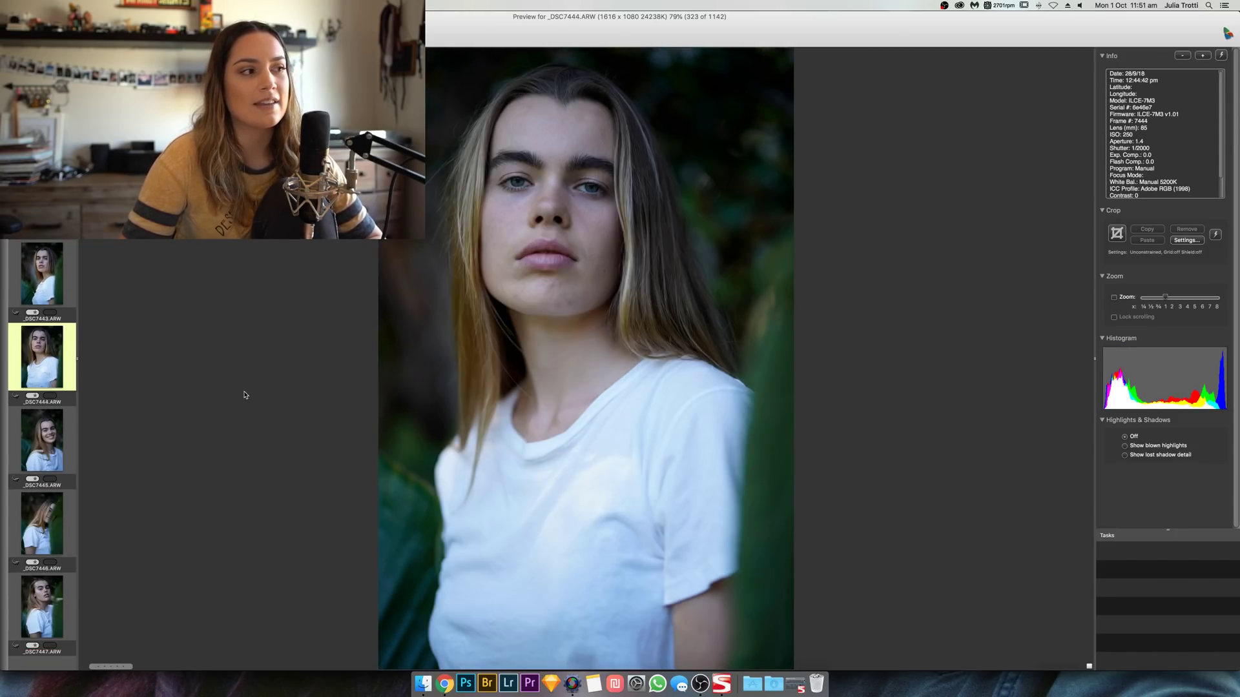
pyautogui.press('Right')
pyautogui.press('Right')
pyautogui.press('Right')
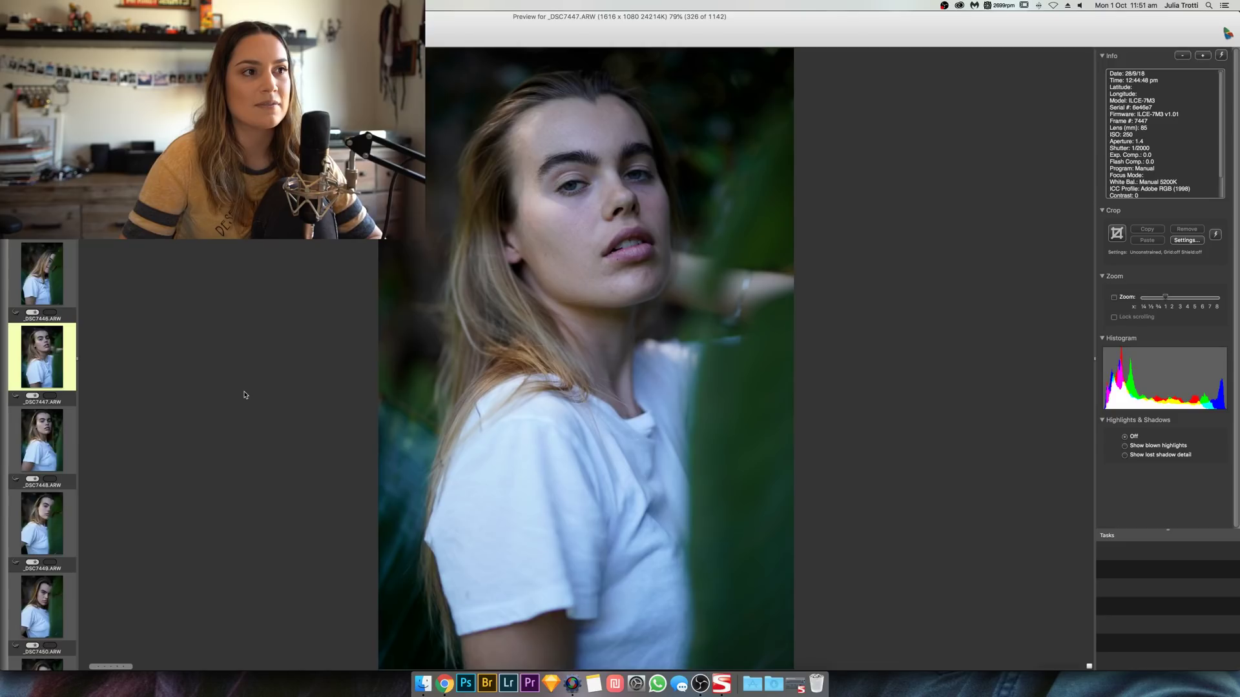
# Step: Examine the remaining vertical leaf portraits from _DSC7448.ARW, through the laughing _DSC7454.ARW, to the first horizontal flower-bush portrait _DSC7457.ARW
pyautogui.press('Right')
pyautogui.press('Right')
pyautogui.press('Right')
pyautogui.press('Right')
pyautogui.press('Right')
pyautogui.press('Right')
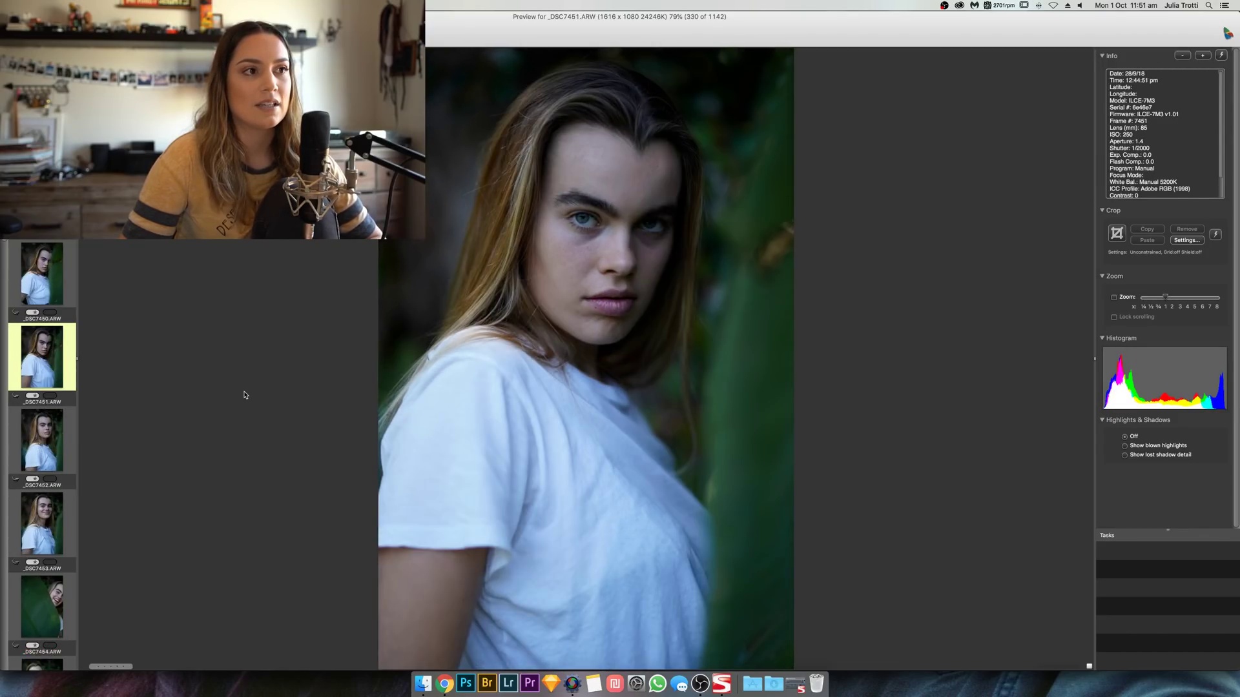
pyautogui.press('Right')
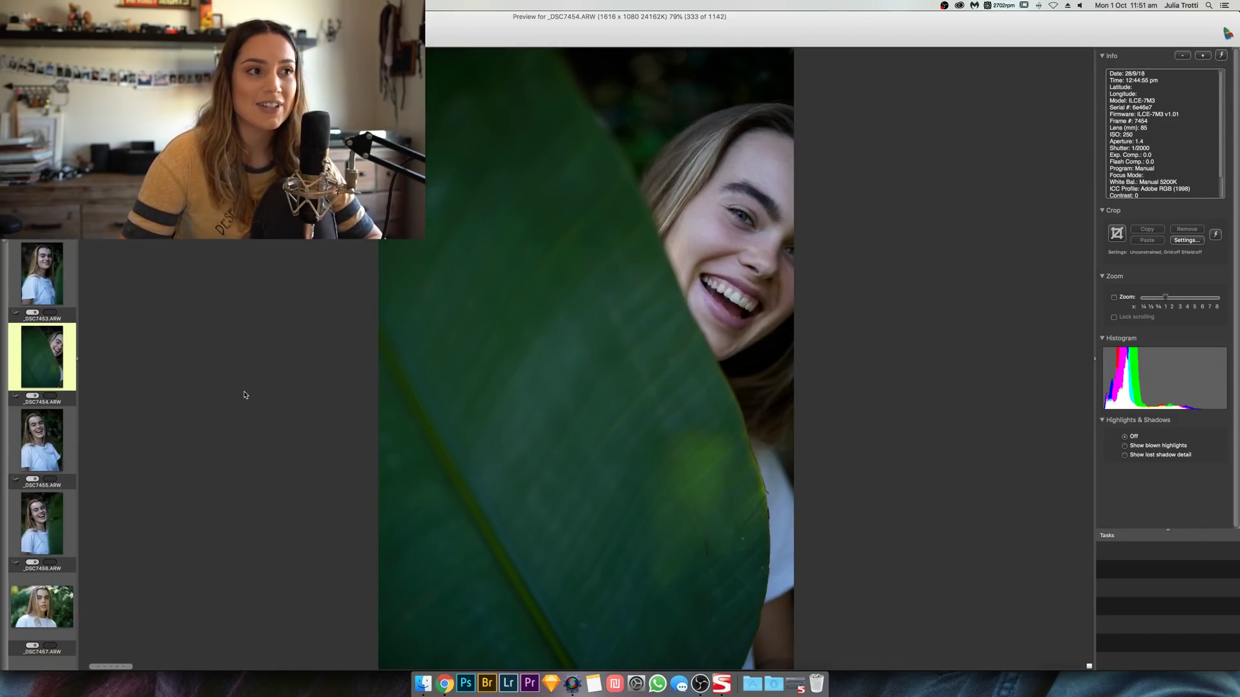
pyautogui.press('Right')
pyautogui.press('Right')
pyautogui.press('Right')
pyautogui.press('Right')
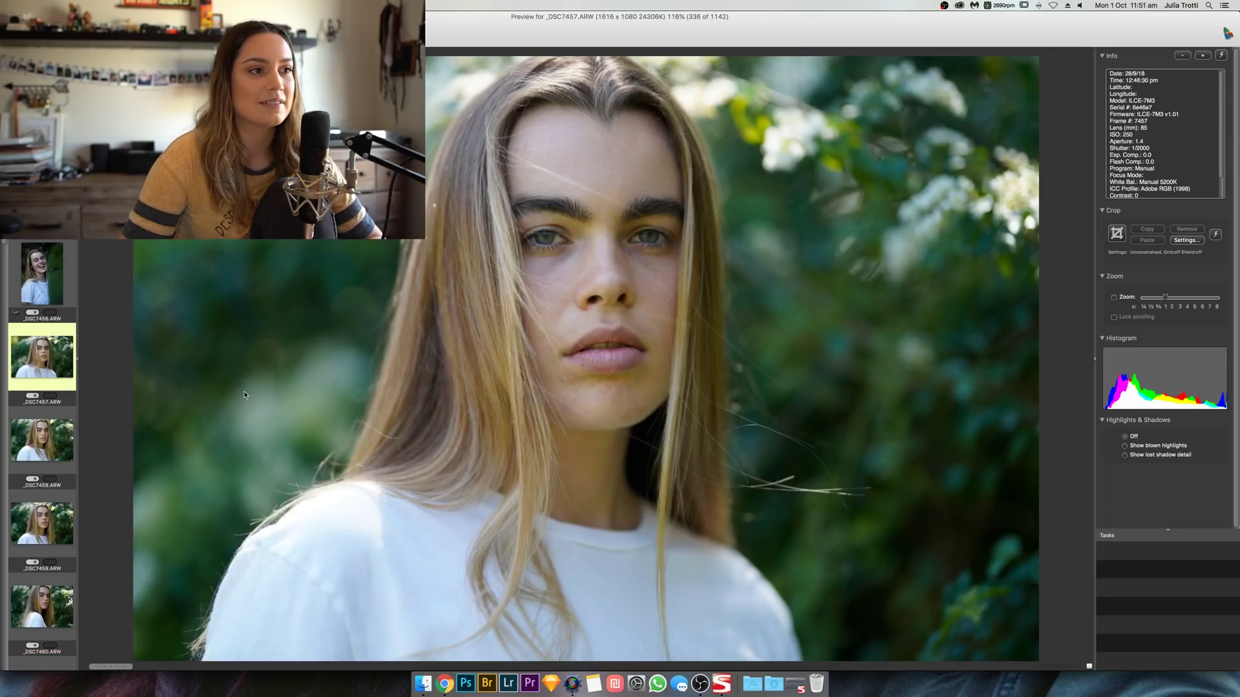
# Step: Examine the horizontal flower-bush portraits from _DSC7458.ARW to the raised-arms shot _DSC7467.ARW
pyautogui.press('Right')
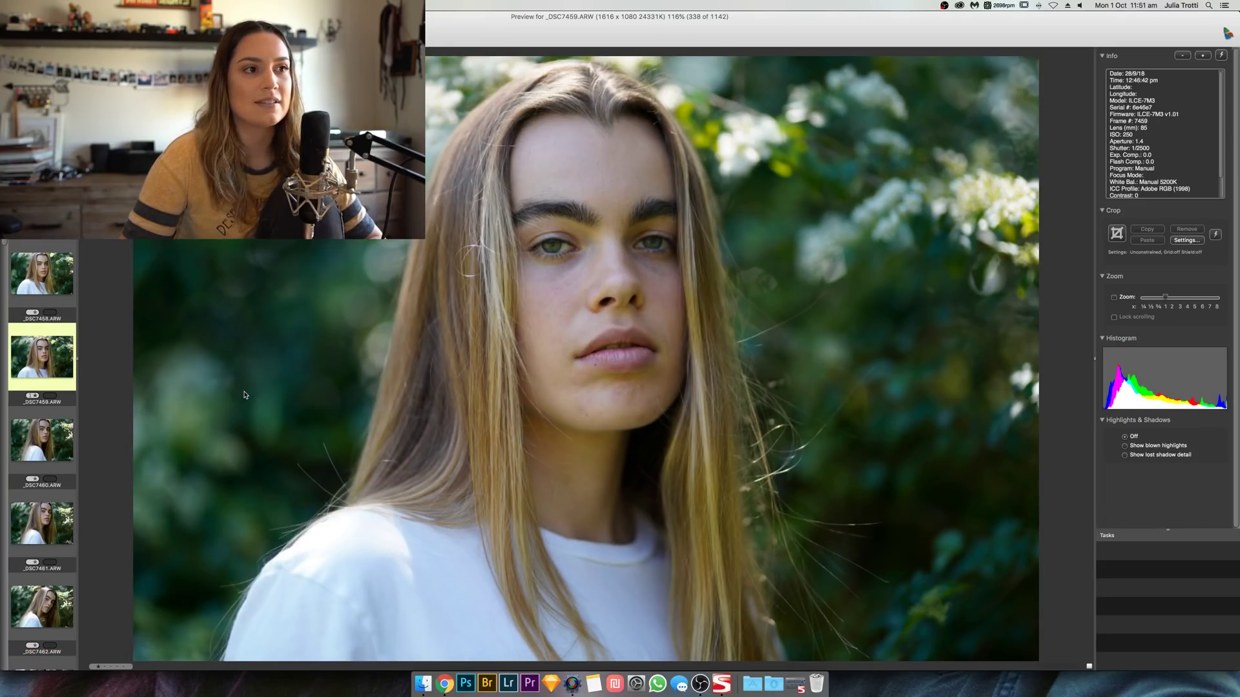
pyautogui.press('Right')
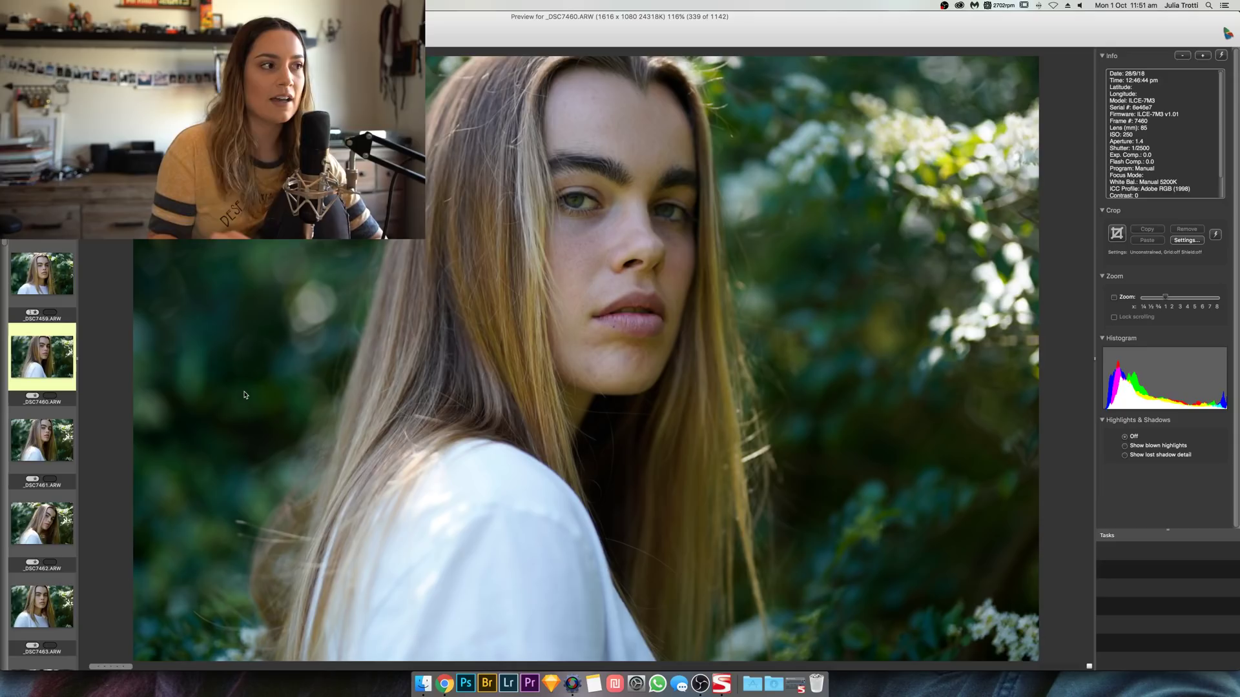
pyautogui.press('Right')
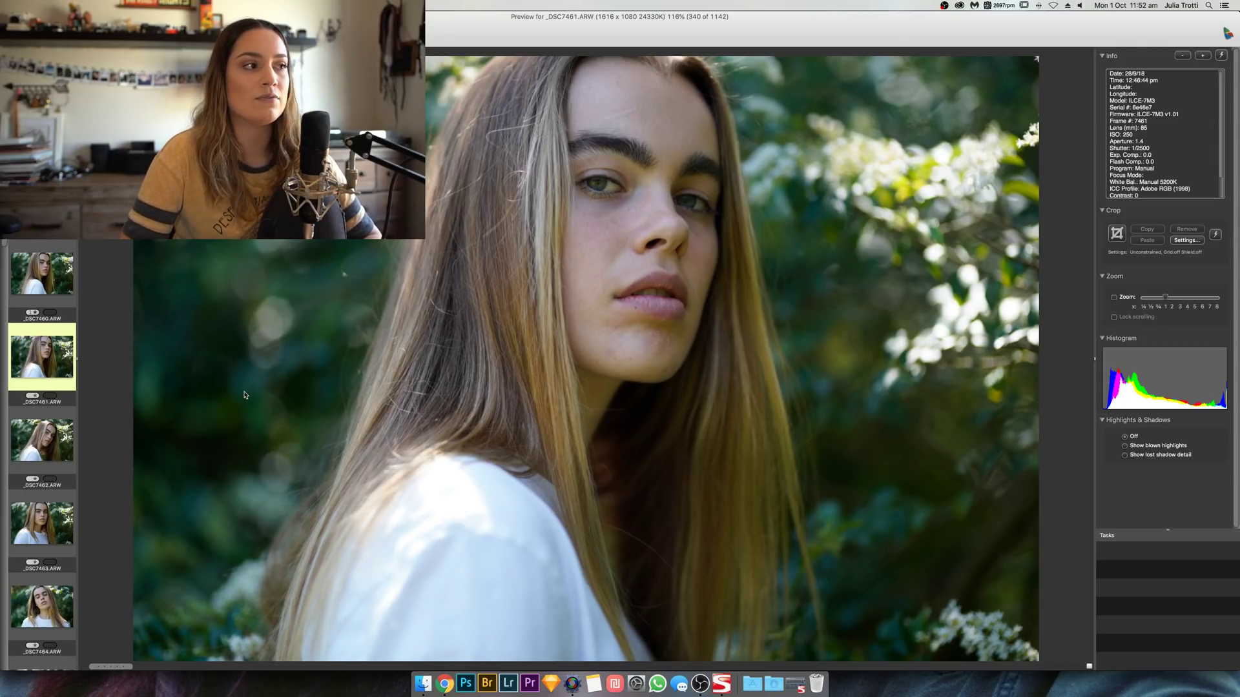
pyautogui.press('Right')
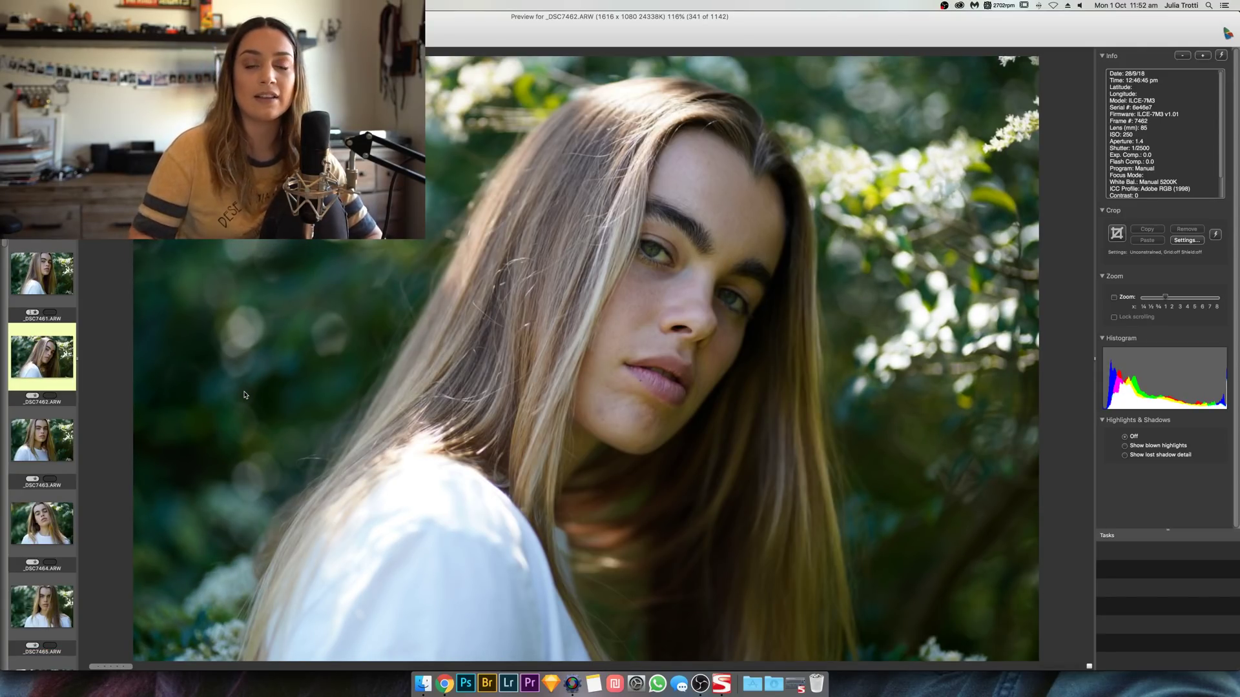
pyautogui.press('Right')
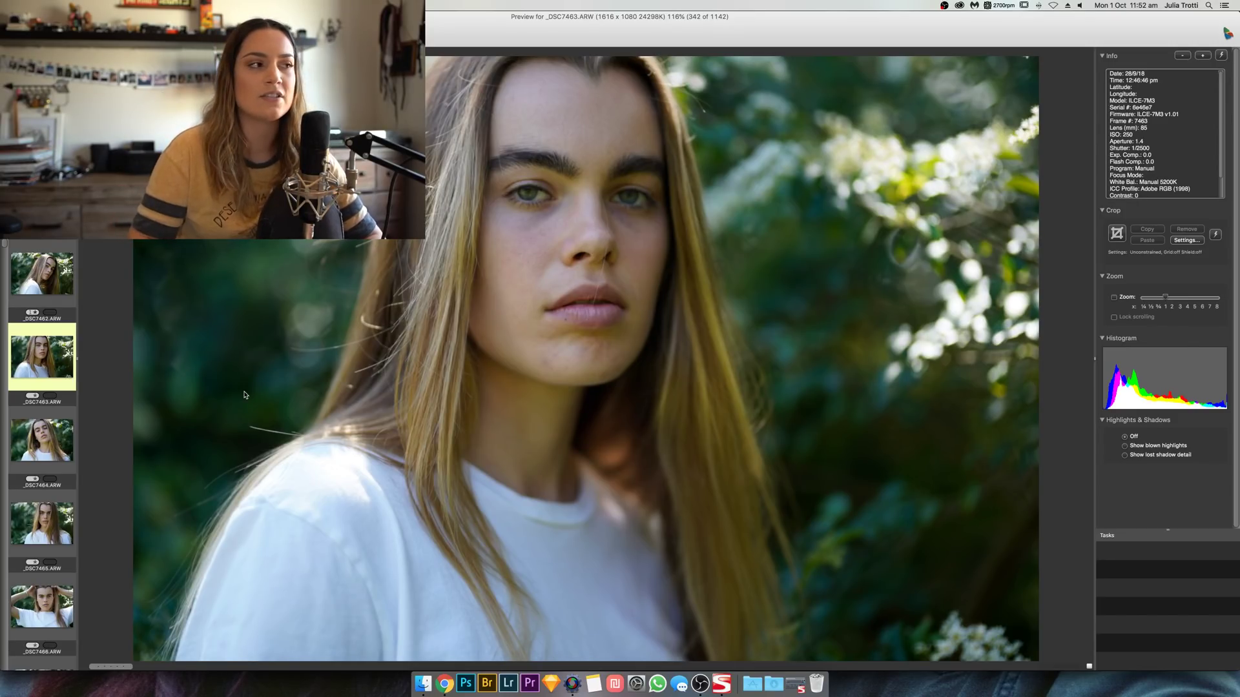
pyautogui.press('Right')
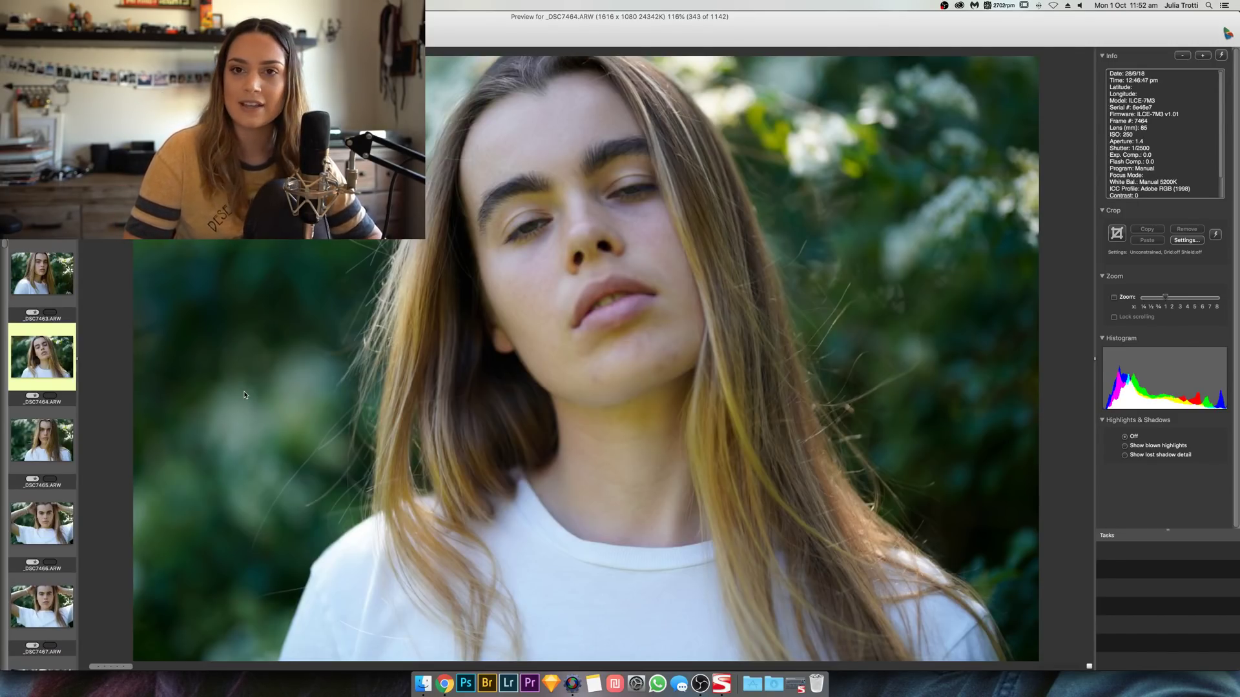
pyautogui.press('Right')
pyautogui.press('Right')
pyautogui.press('Right')
pyautogui.press('Right')
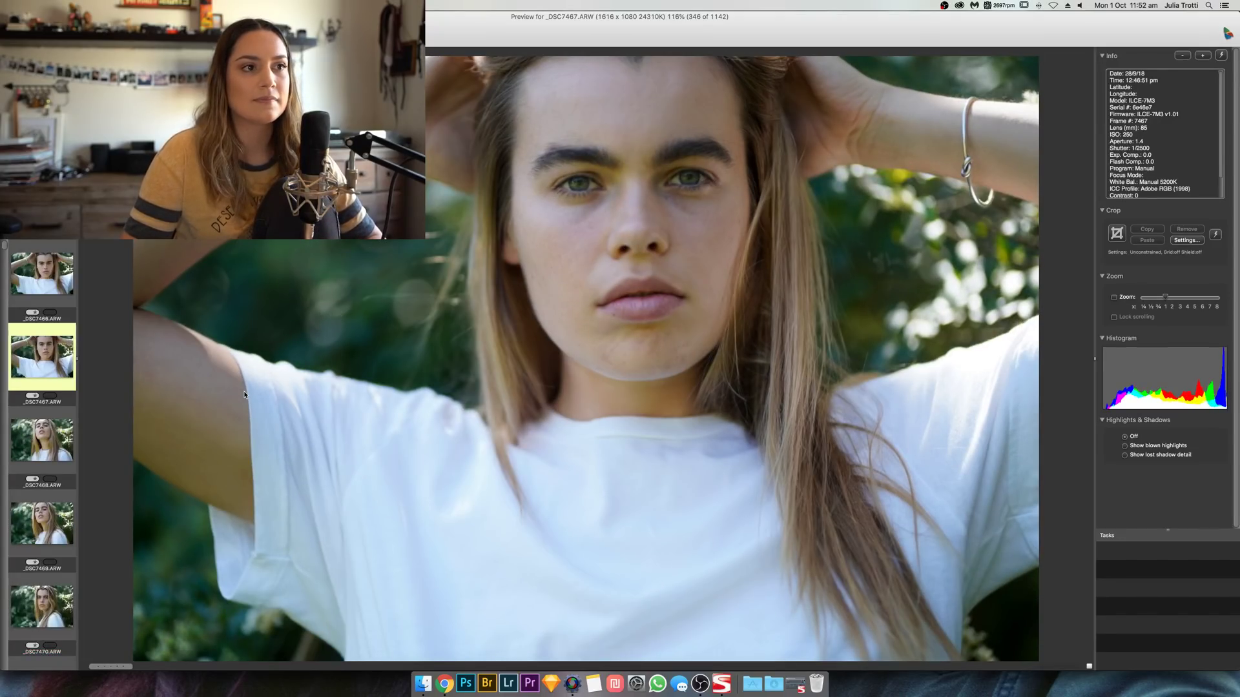
# Step: Examine the flower-bush portraits from _DSC7468.ARW to the over-the-shoulder _DSC7473.ARW, comparing the similar frames around _DSC7469.ARW
pyautogui.press('Right')
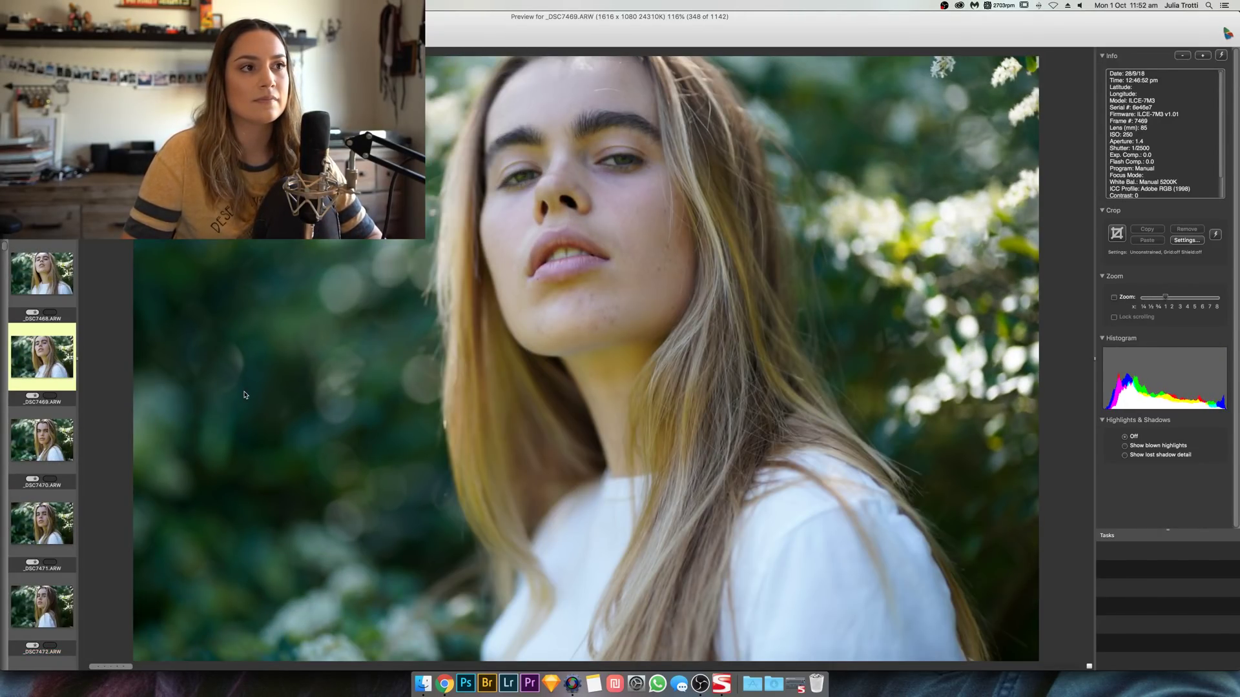
pyautogui.press('Right')
pyautogui.press('Left')
pyautogui.press('Right')
pyautogui.press('Right')
pyautogui.press('Right')
pyautogui.press('Right')
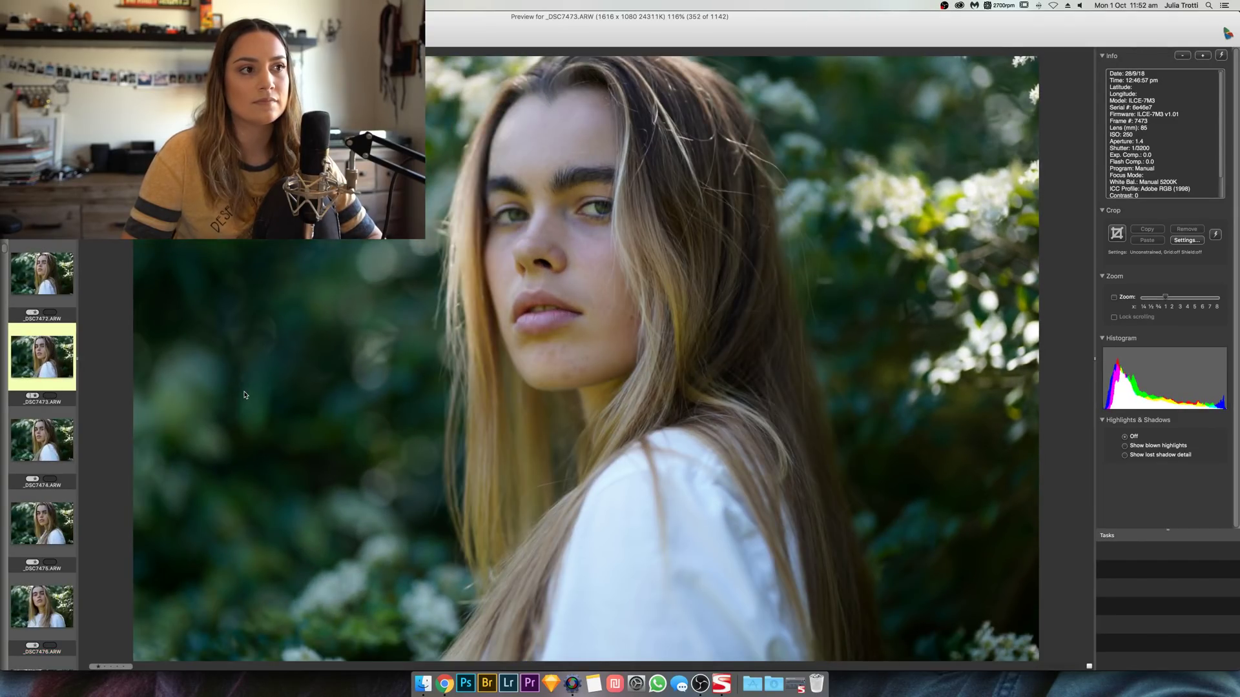
# Step: Examine the flower-bush portraits from _DSC7474.ARW to _DSC7477.ARW, comparing _DSC7477.ARW with the frame before it
pyautogui.press('Right')
pyautogui.press('Right')
pyautogui.press('Right')
pyautogui.press('Right')
pyautogui.press('Left')
pyautogui.press('Right')
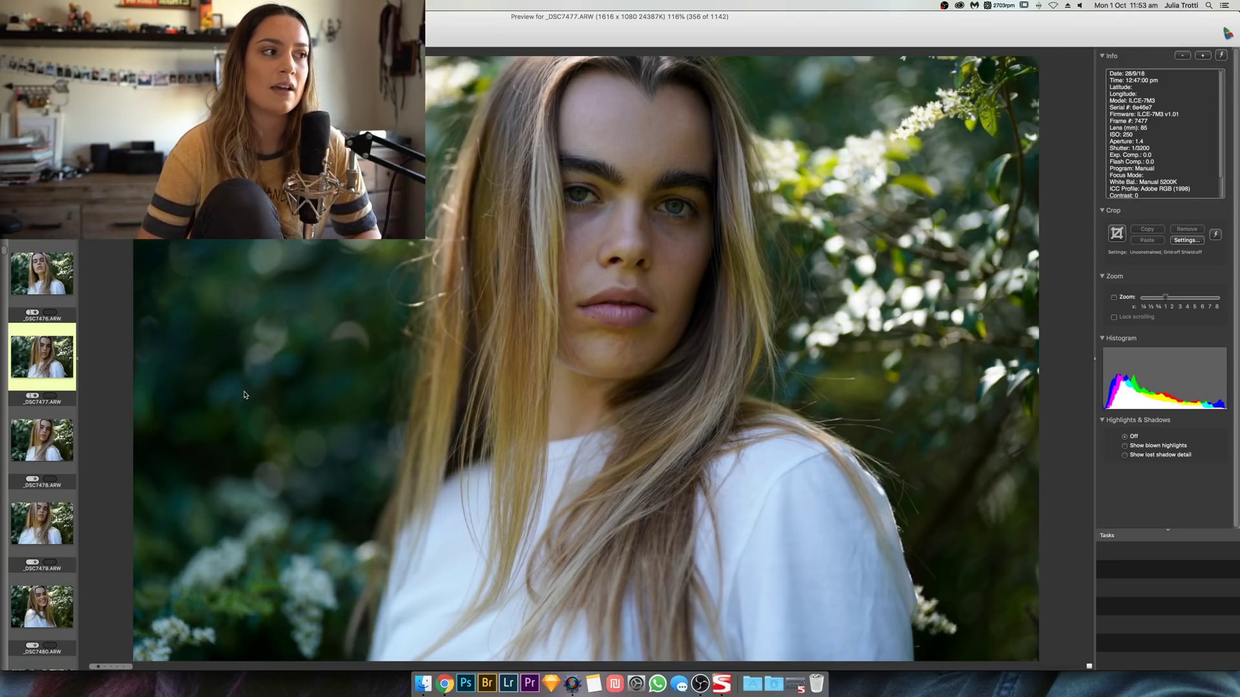
# Step: Examine the flower-bush portraits from _DSC7478.ARW, through the smiling _DSC7480.ARW and raised-hand _DSC7482.ARW, to _DSC7484.ARW
pyautogui.press('Right')
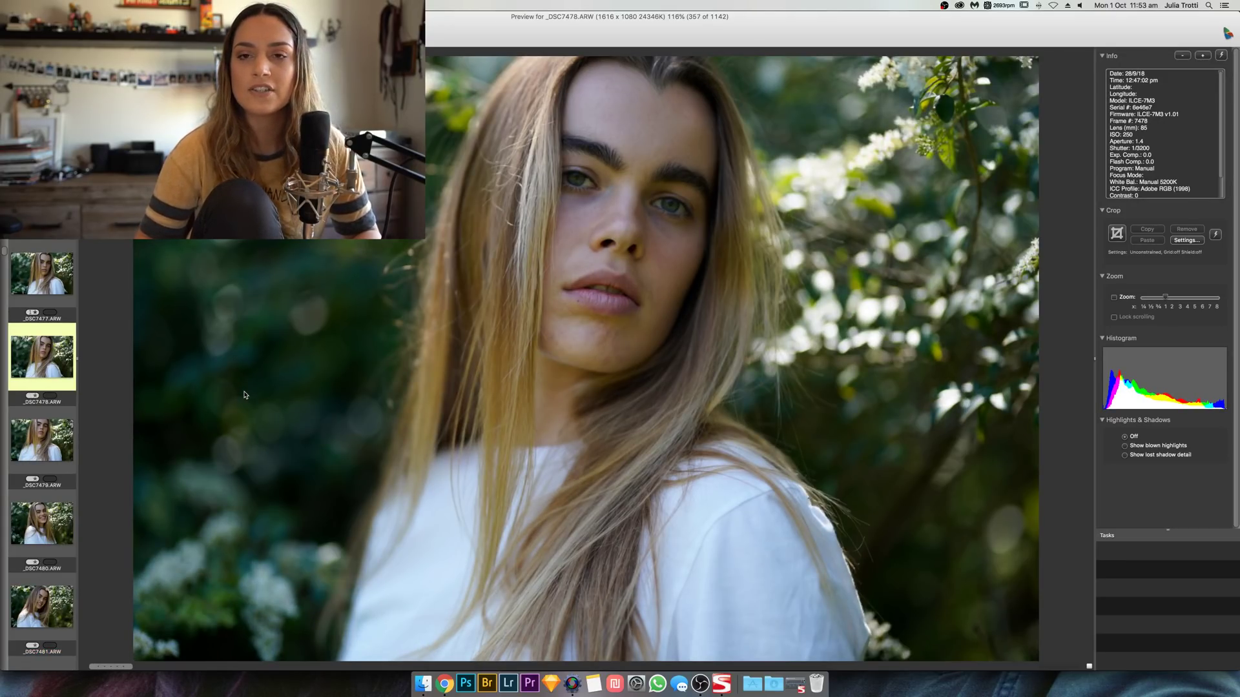
pyautogui.press('Right')
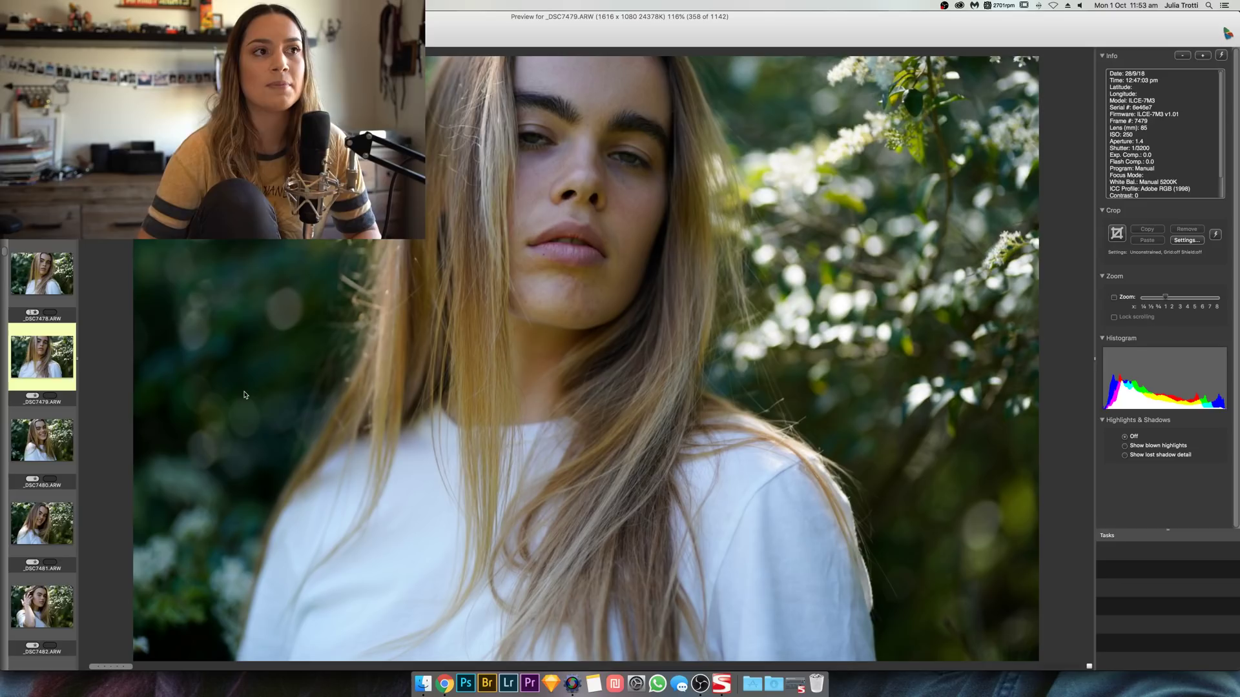
pyautogui.press('Right')
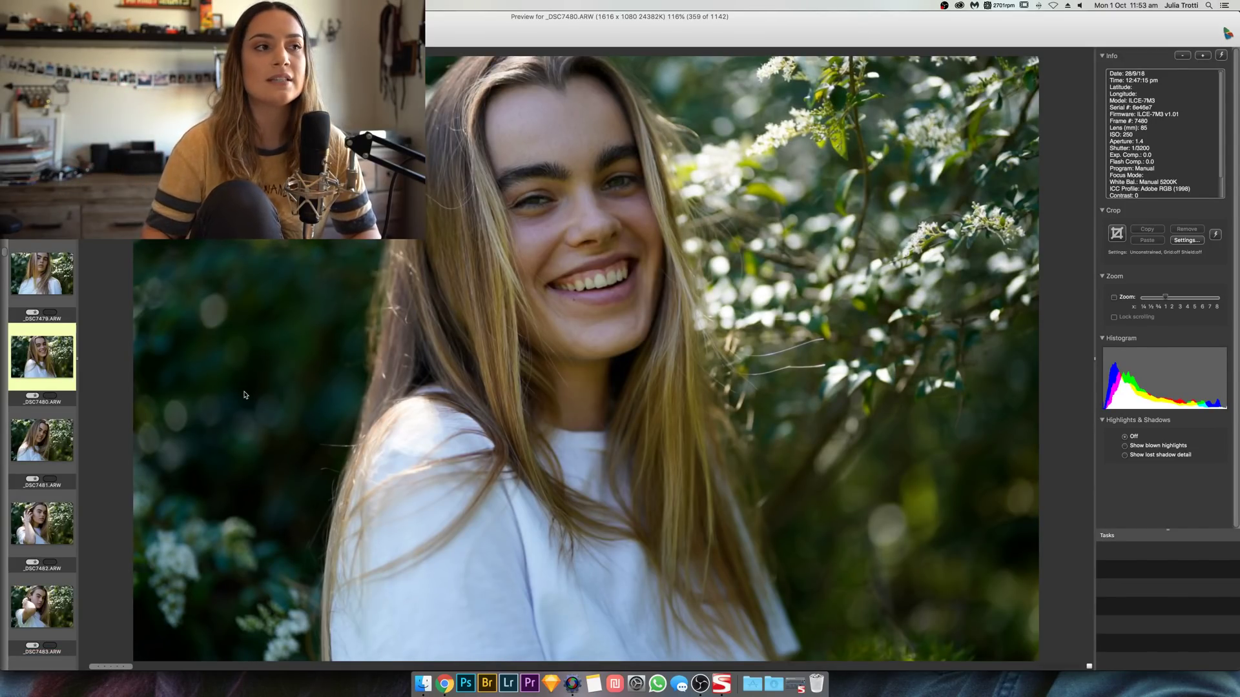
pyautogui.press('Right')
pyautogui.press('Right')
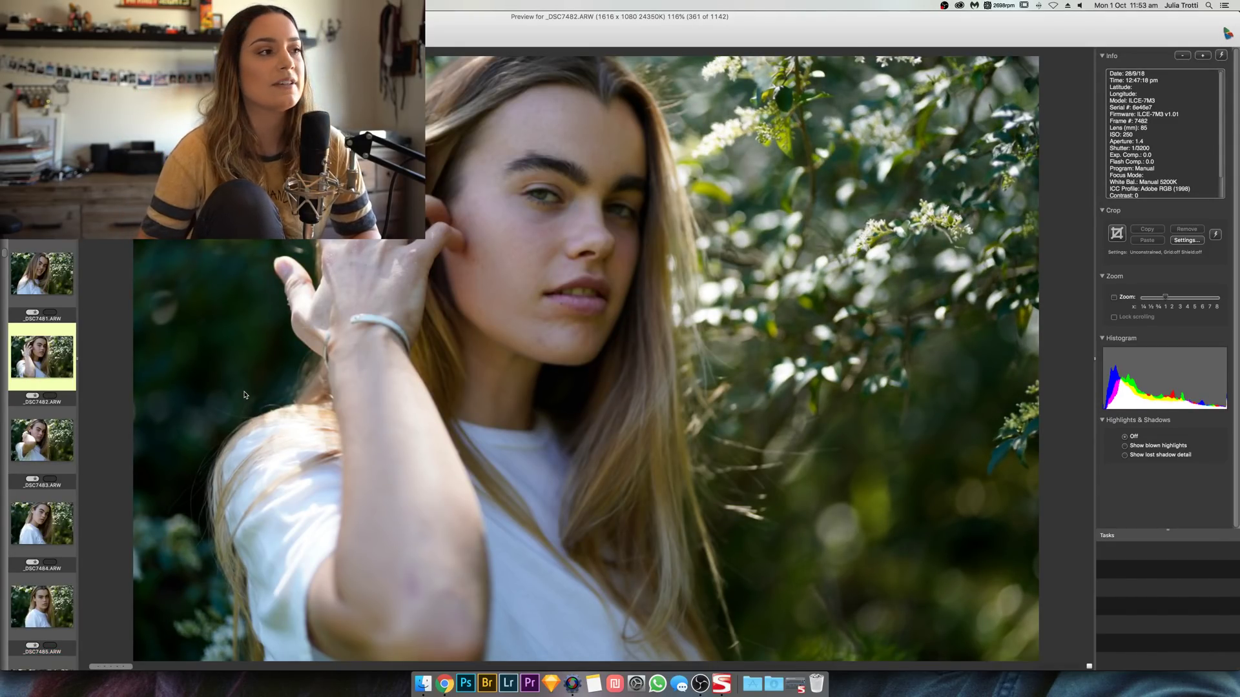
pyautogui.press('Right')
pyautogui.press('Right')
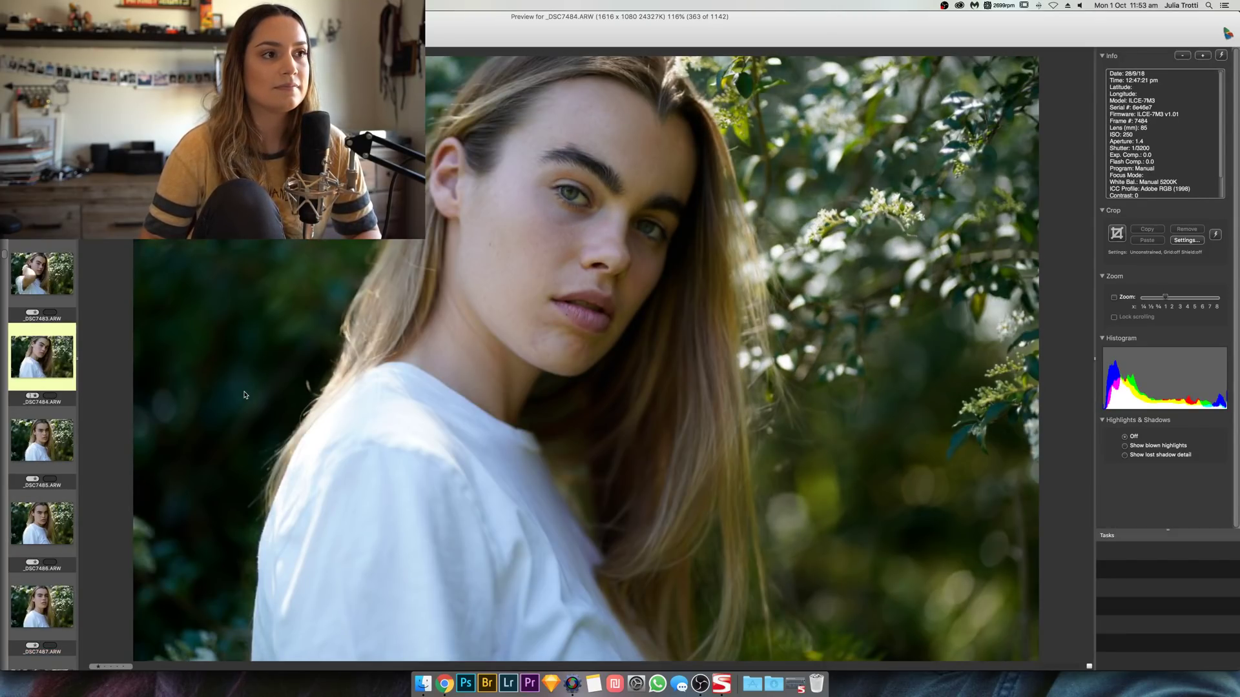
# Step: Compare _DSC7484.ARW with the frame before it, and examine the similar over-the-shoulder flower-bush portraits around _DSC7486.ARW
pyautogui.press('Left')
pyautogui.press('Right')
pyautogui.press('Right')
pyautogui.press('Right')
pyautogui.press('Right')
pyautogui.press('Right')
pyautogui.press('Right')
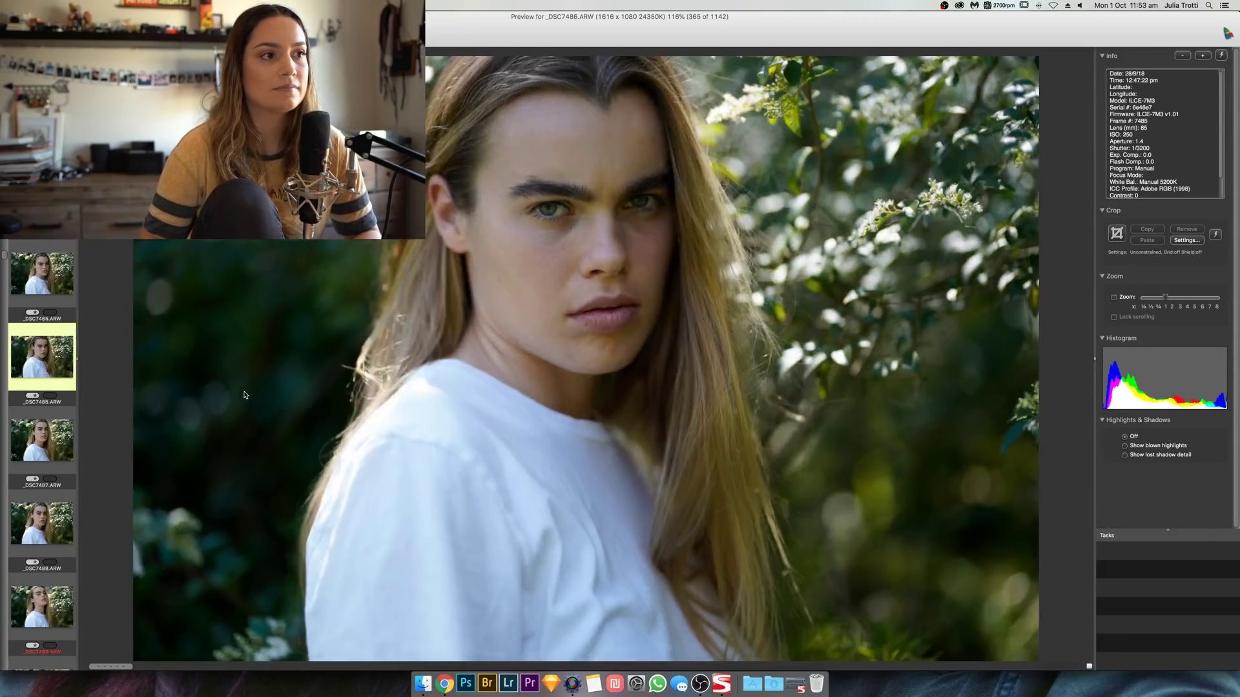
# Step: Examine the flower-bush portraits after _DSC7486.ARW up to the hair-across-face _DSC7493.ARW, comparing adjacent similar frames
pyautogui.press('Right')
pyautogui.press('Left')
pyautogui.press('Right')
pyautogui.press('Right')
pyautogui.press('Right')
pyautogui.press('Right')
pyautogui.press('Right')
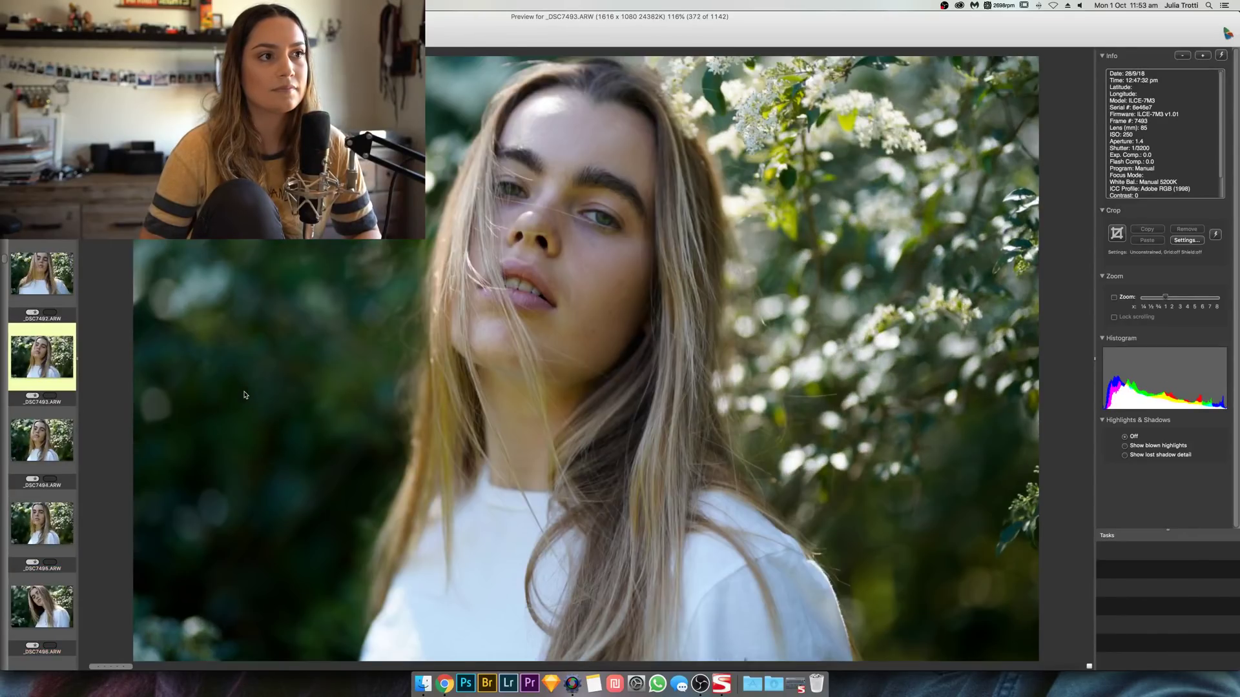
# Step: Examine the windblown-hair portraits from _DSC7494.ARW, through the tilted-head _DSC7496.ARW and laughing _DSC7501.ARW, to the smiling _DSC7503.ARW
pyautogui.press('Right')
pyautogui.press('Right')
pyautogui.press('Right')
pyautogui.press('Right')
pyautogui.press('Right')
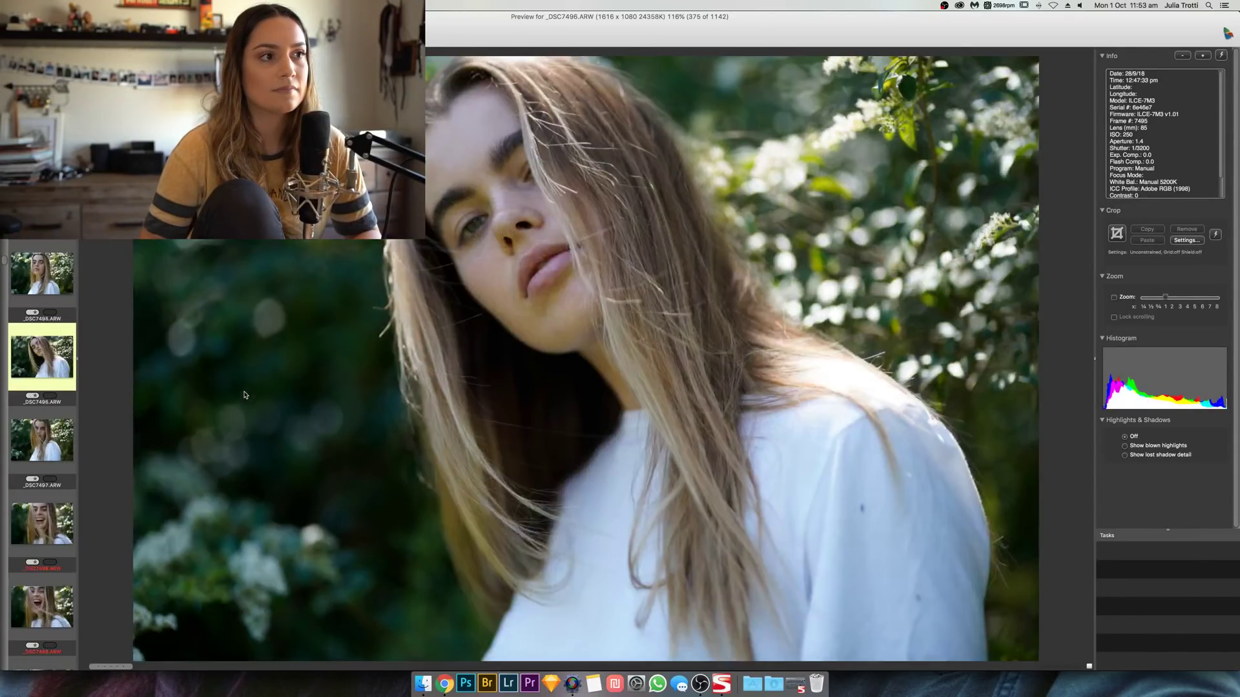
pyautogui.press('Right')
pyautogui.press('Right')
pyautogui.press('Right')
pyautogui.press('Right')
pyautogui.press('Right')
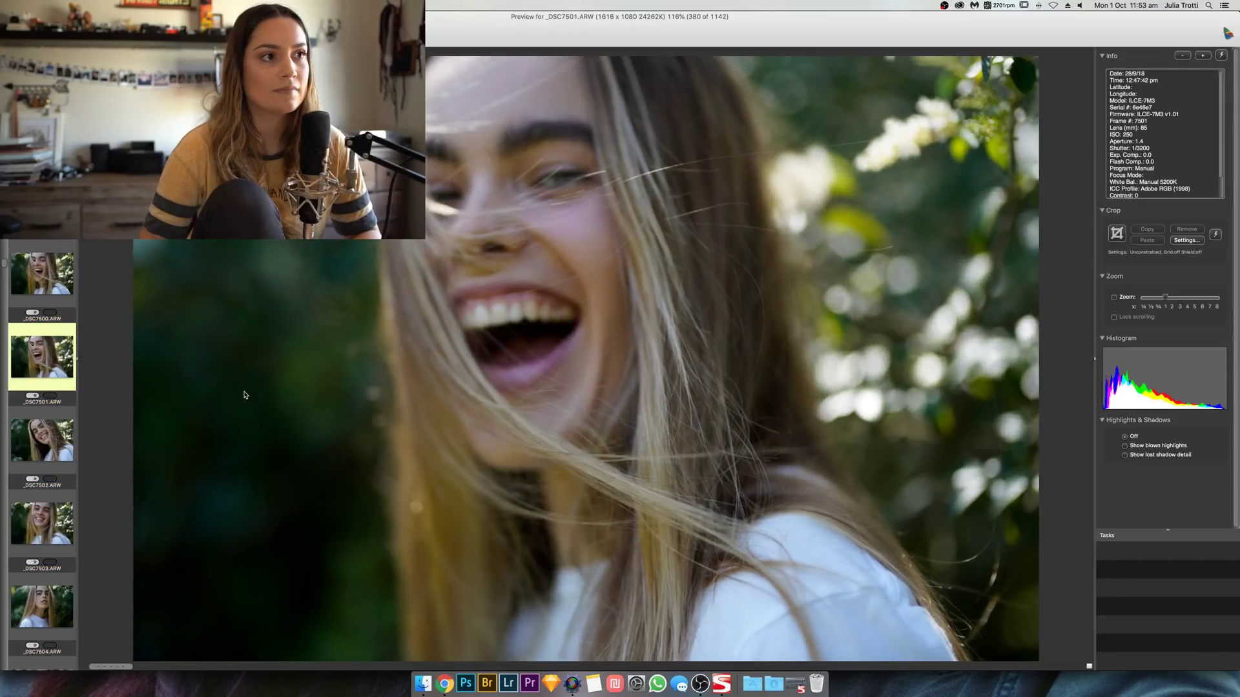
pyautogui.press('Right')
pyautogui.press('Right')
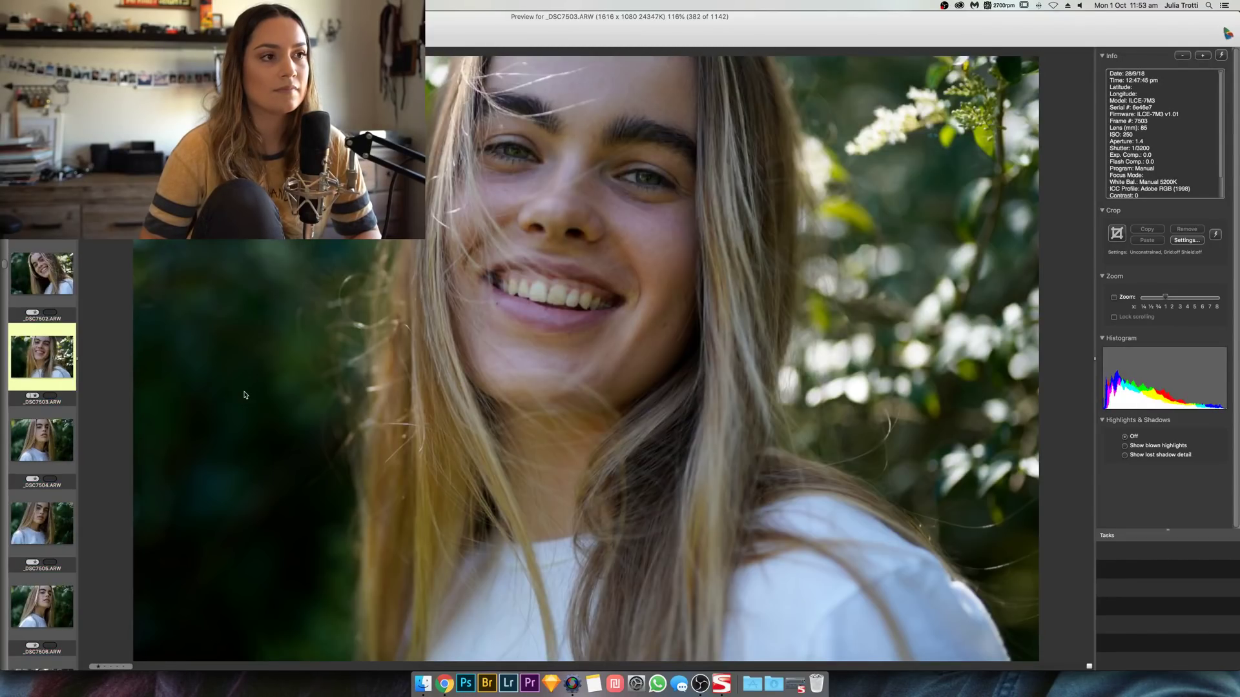
# Step: Examine the flower-bush portraits from _DSC7504.ARW, through the raised-chin _DSC7509.ARW and half-closed-eyes _DSC7512.ARW, to the laughing _DSC7515.ARW
pyautogui.press('Right')
pyautogui.press('Right')
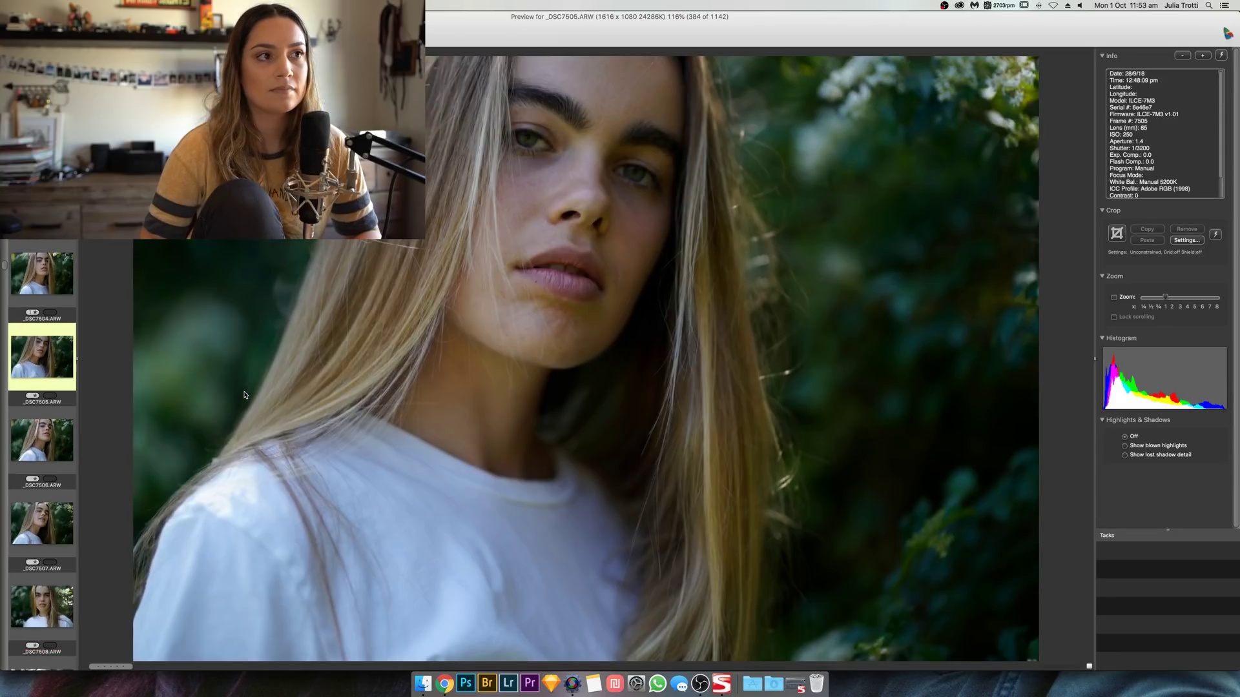
pyautogui.press('Right')
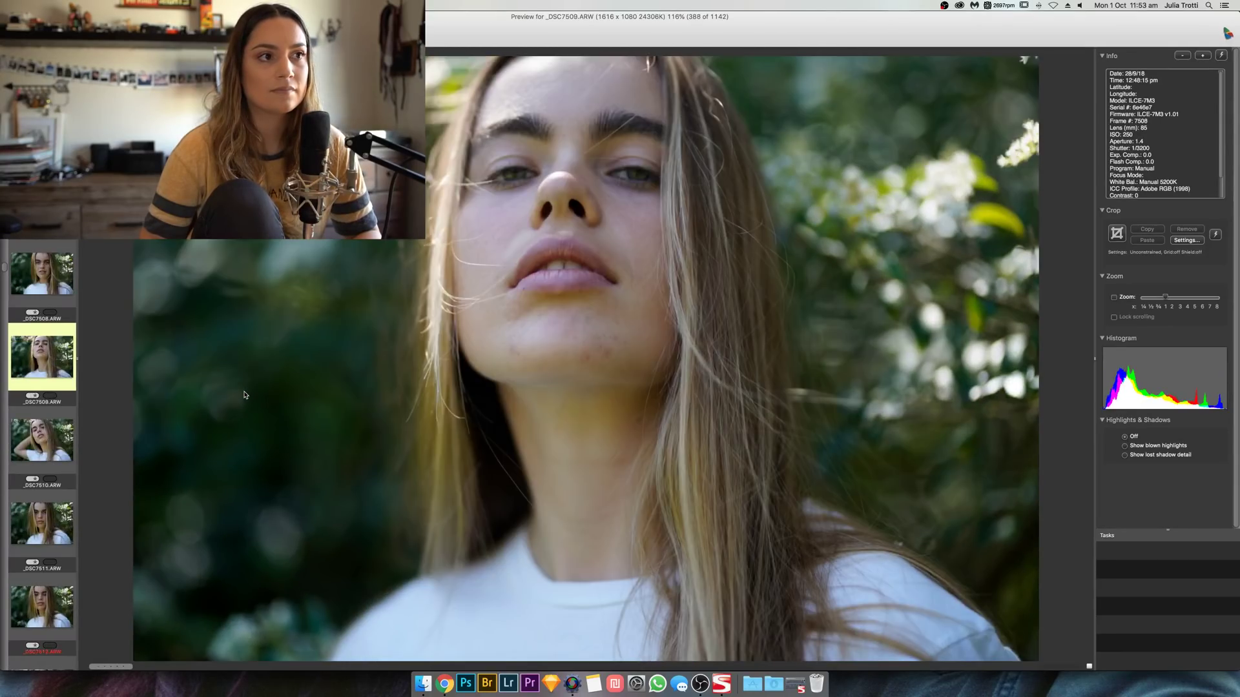
pyautogui.press('Right')
pyautogui.press('Right')
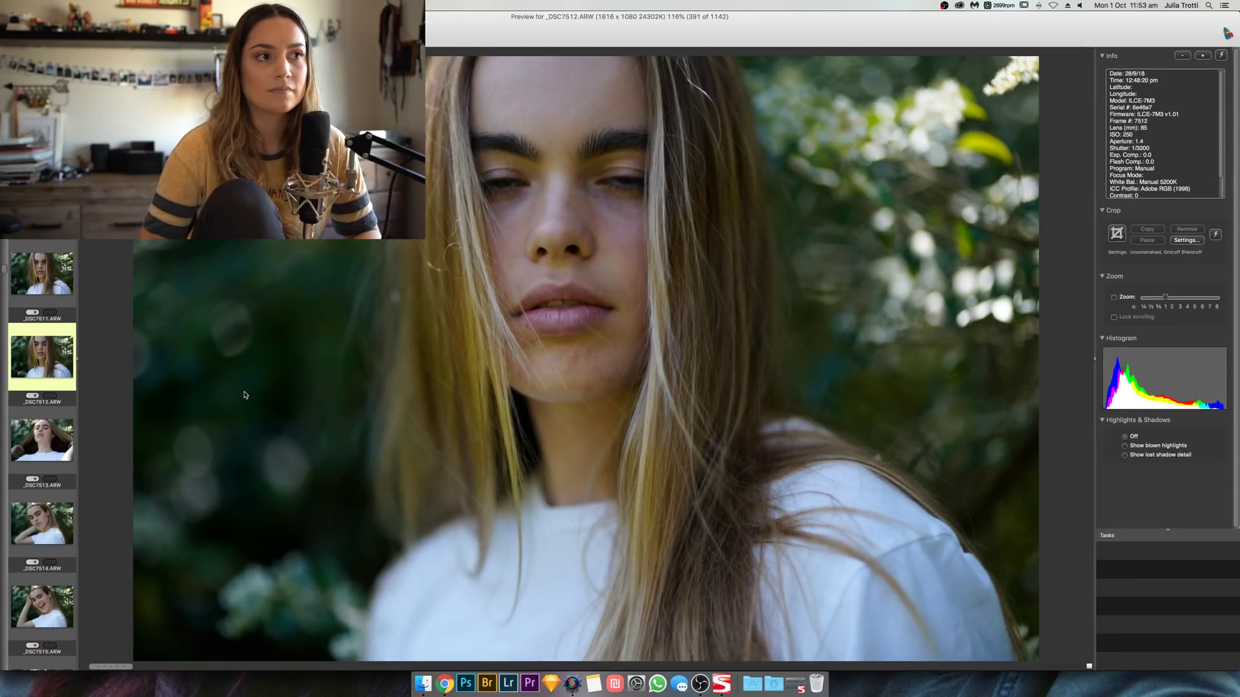
pyautogui.press('Right')
pyautogui.press('Right')
pyautogui.press('Right')
pyautogui.press('Right')
pyautogui.press('Right')
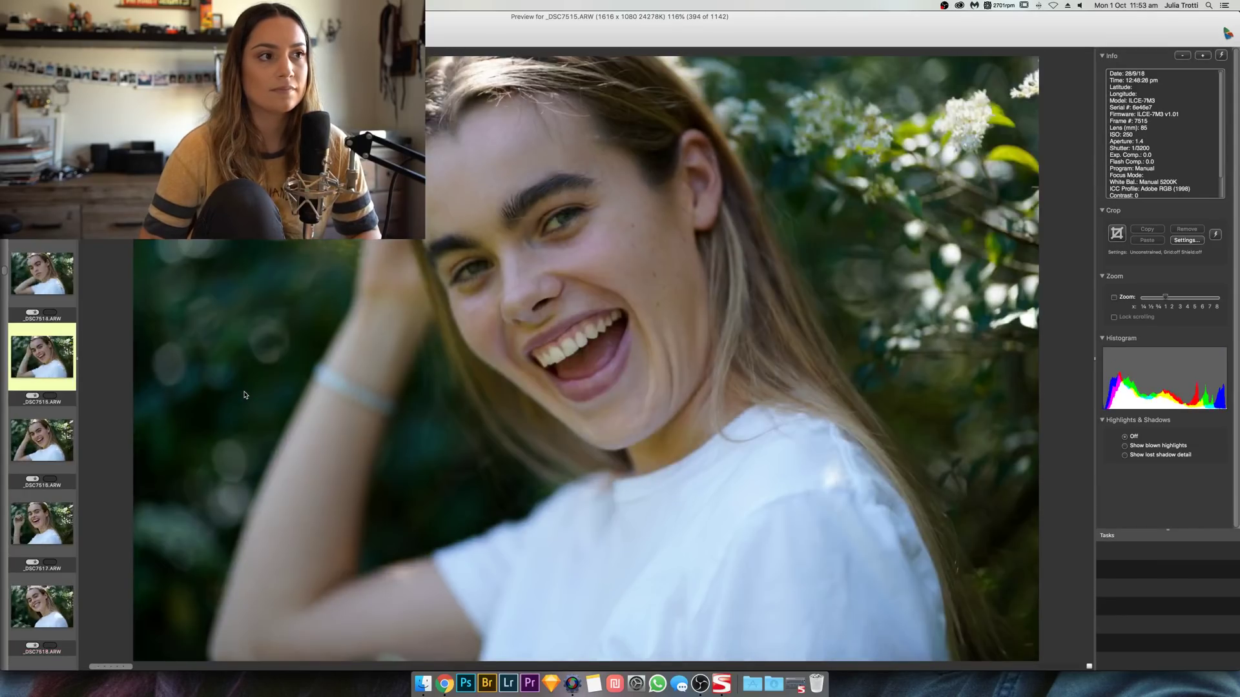
# Step: Compare the similar laughing frames after _DSC7515.ARW, and examine the over-the-shoulder portraits from _DSC7520.ARW to _DSC7524.ARW
pyautogui.press('Right')
pyautogui.press('Right')
pyautogui.press('Left')
pyautogui.press('Right')
pyautogui.press('Right')
pyautogui.press('Right')
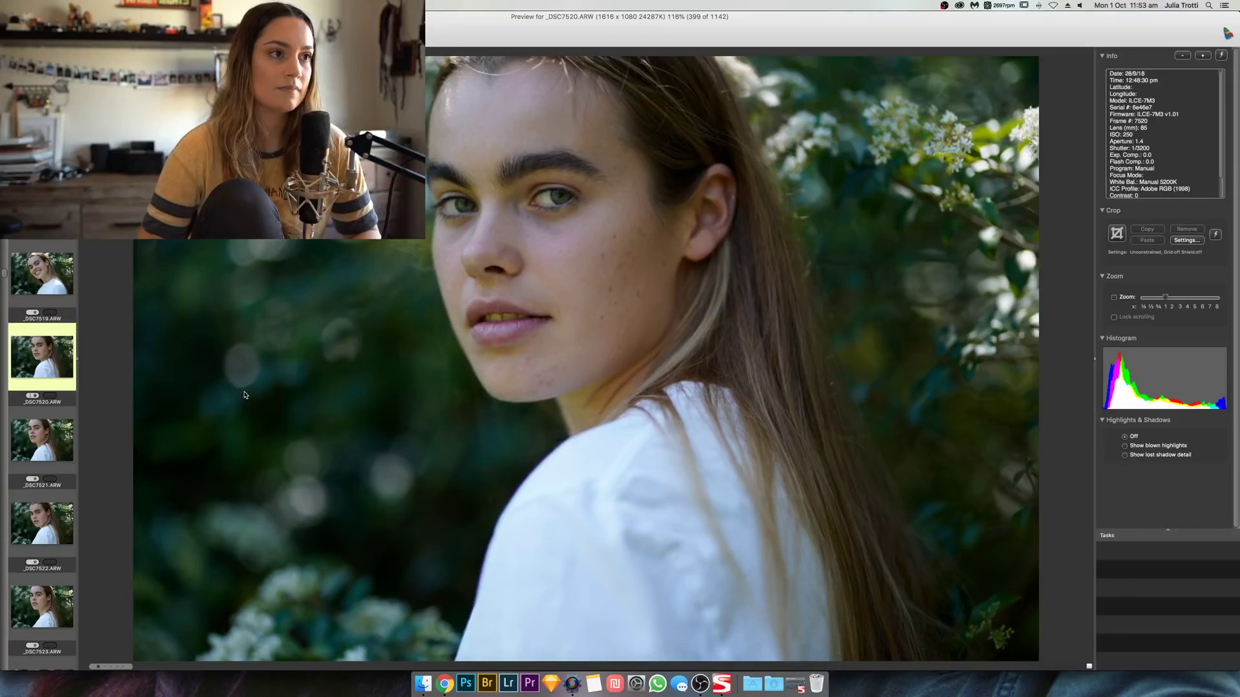
pyautogui.press('Right')
pyautogui.press('Right')
pyautogui.press('Right')
pyautogui.press('Right')
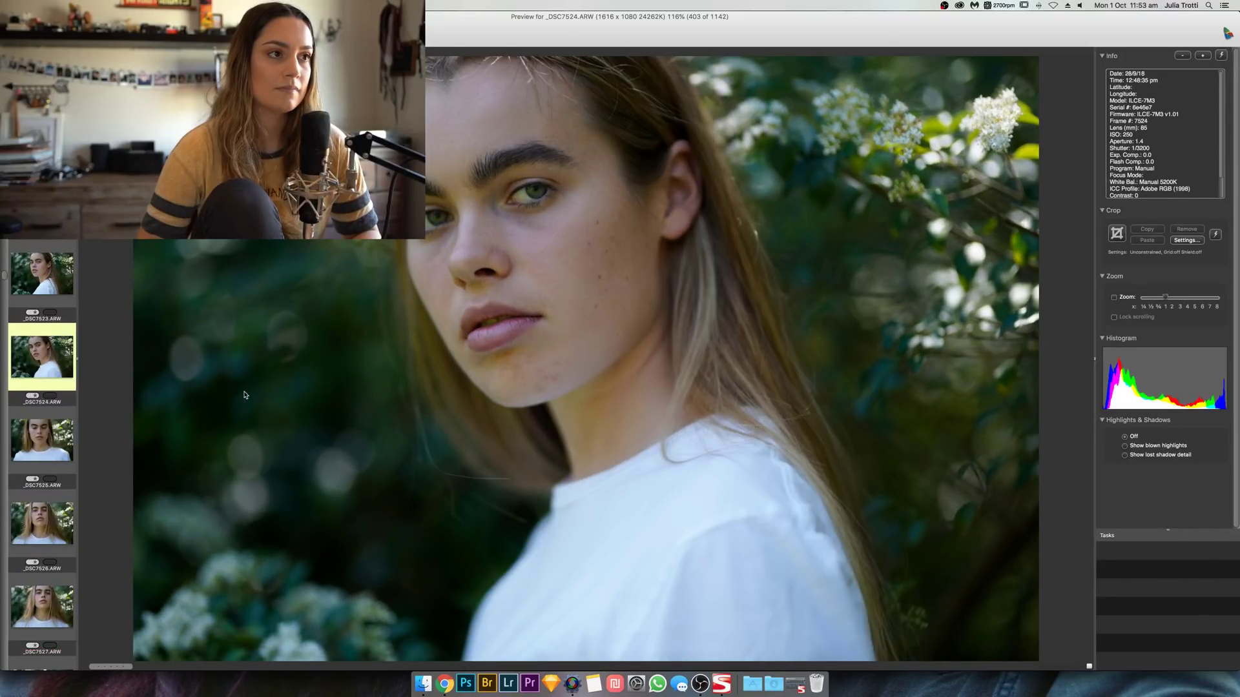
# Step: Examine the front-facing portraits from the closed-eyes _DSC7525.ARW, through _DSC7526.ARW and the laughing _DSC7529.ARW, to _DSC7530.ARW
pyautogui.press('Right')
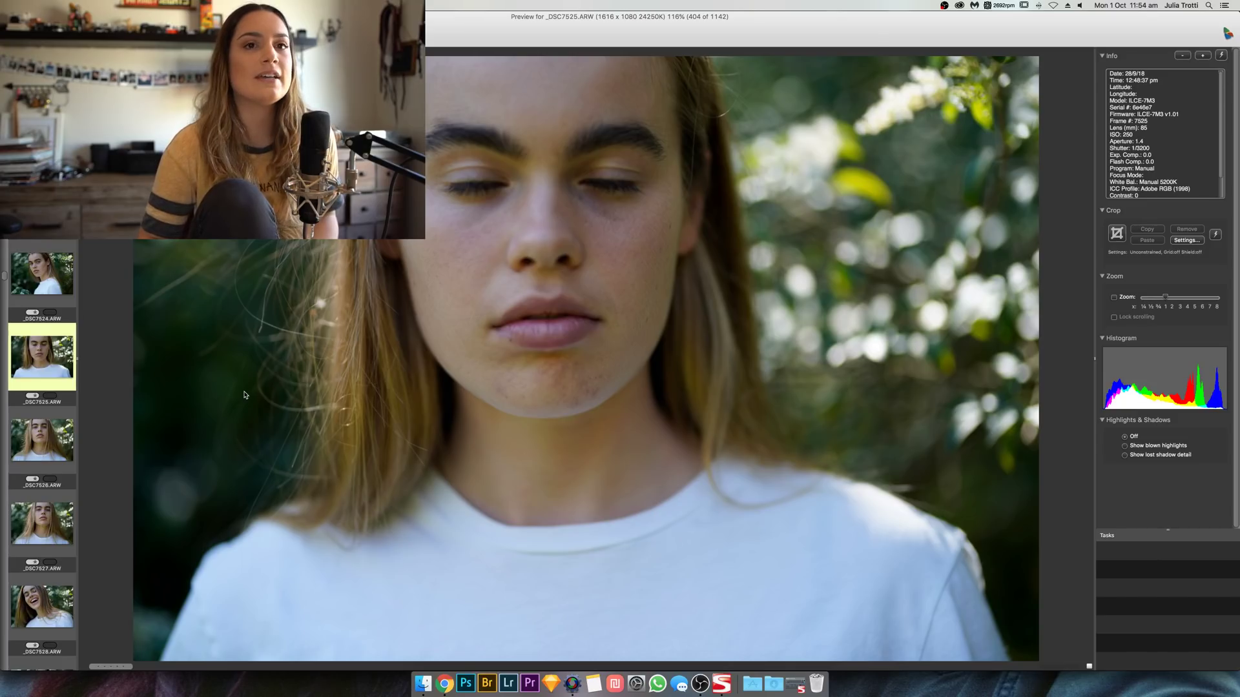
pyautogui.press('Right')
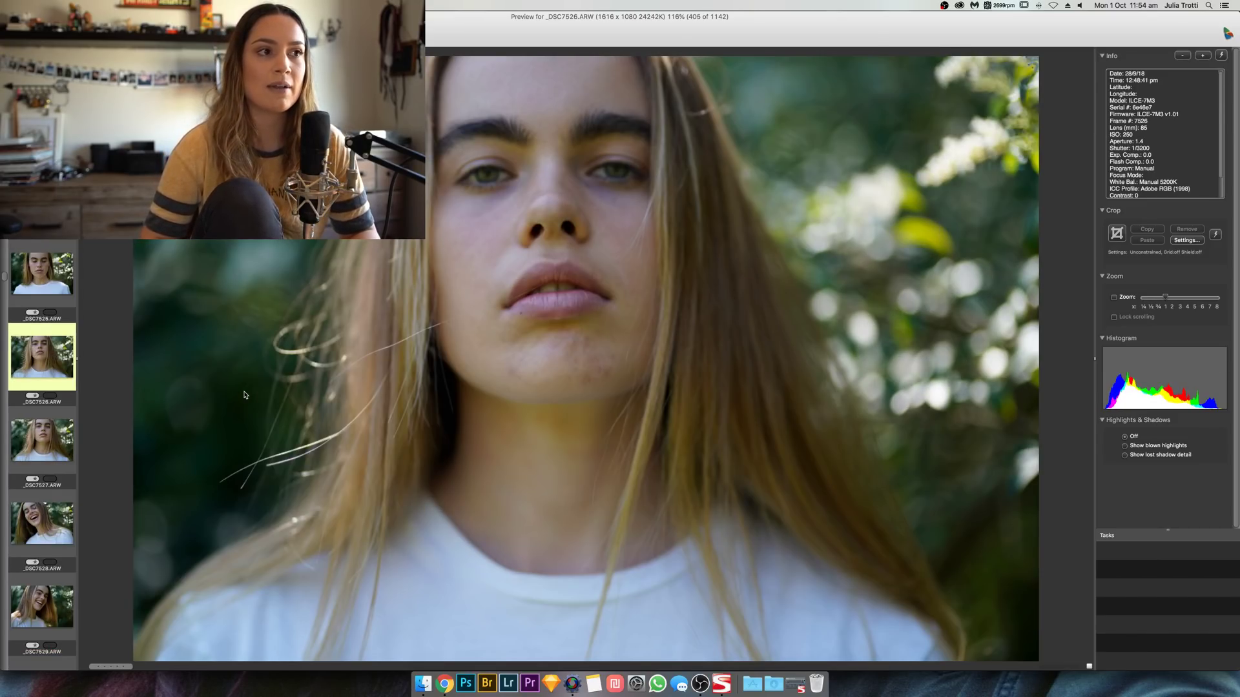
pyautogui.press('Right')
pyautogui.press('Right')
pyautogui.press('Right')
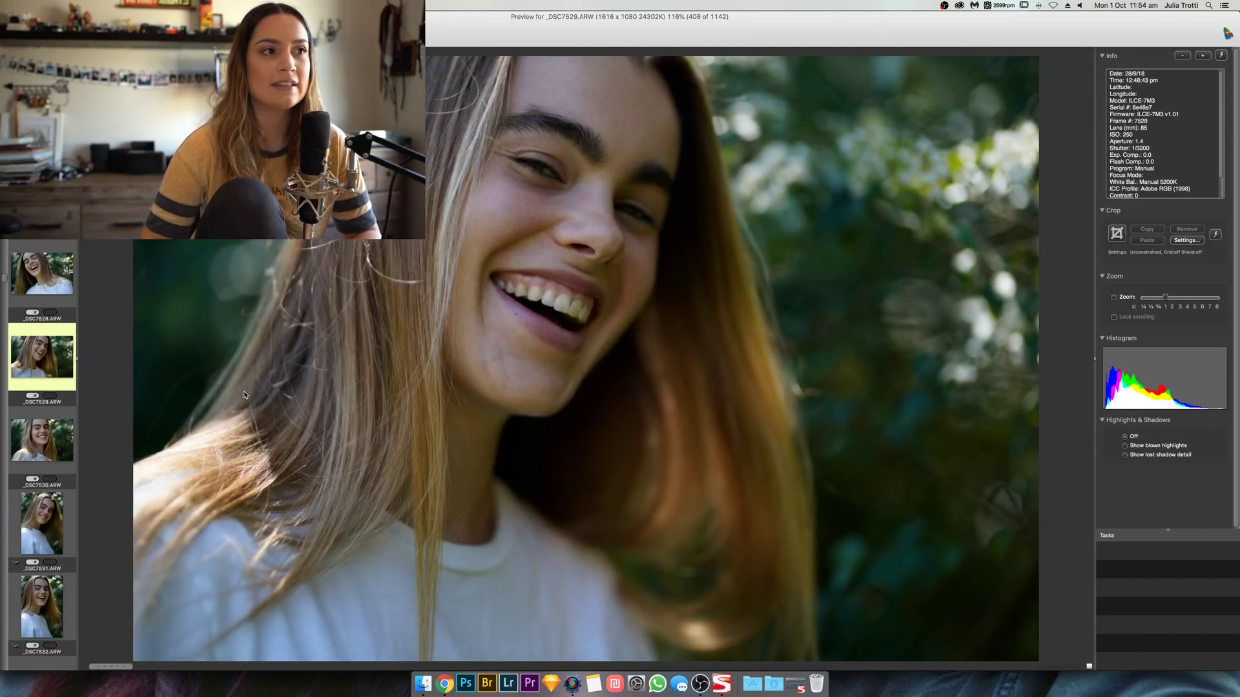
pyautogui.press('Right')
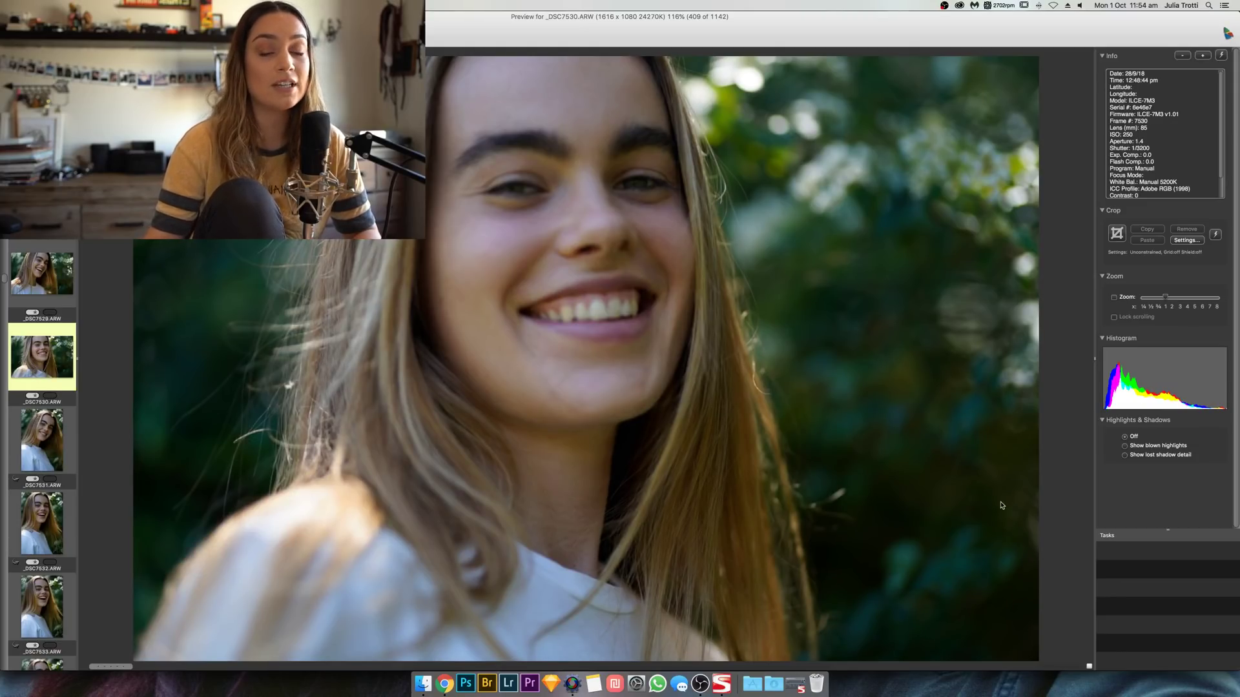
# Step: Examine the vertical flower-bush portraits from the smiling _DSC7531.ARW, through _DSC7533.ARW and the raised-hand _DSC7536.ARW, to _DSC7538.ARW
pyautogui.press('Right')
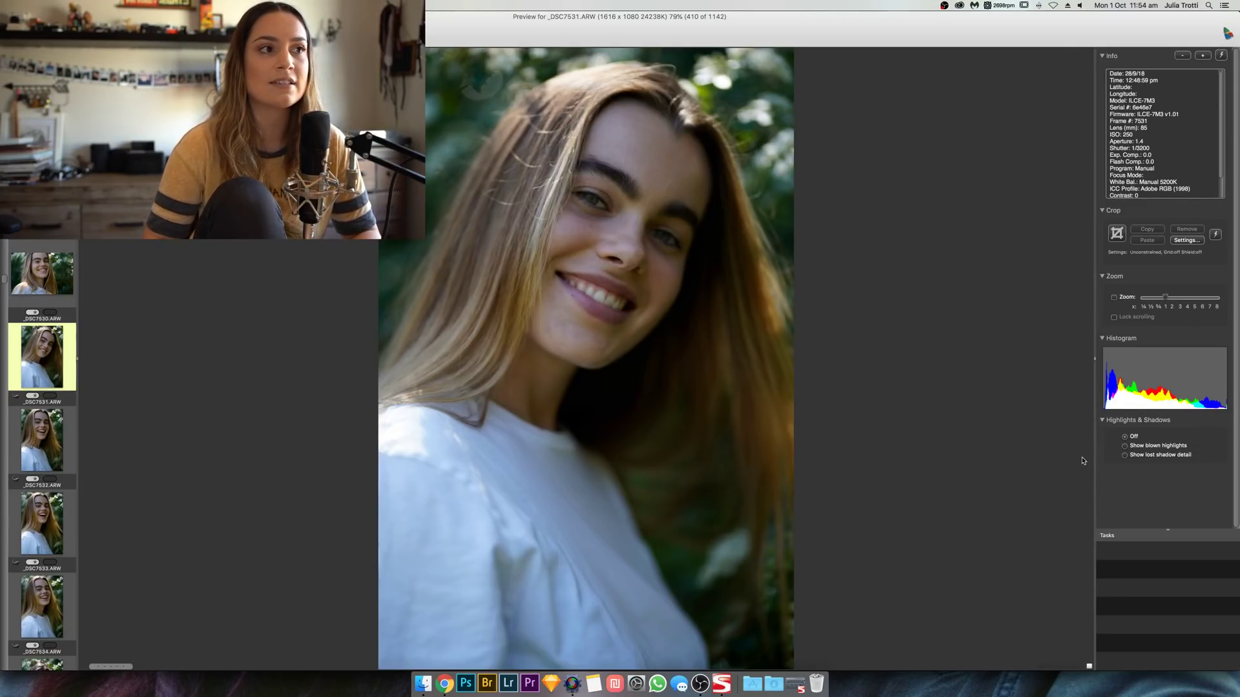
pyautogui.press('Right')
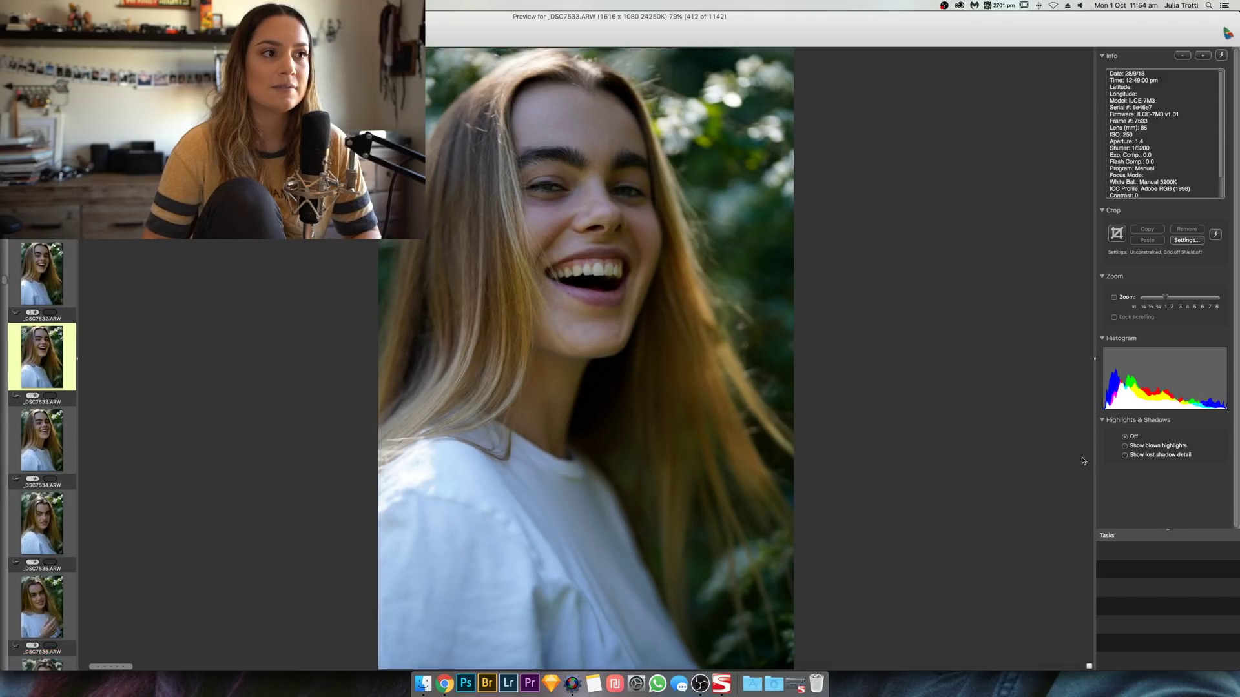
pyautogui.press('Right')
pyautogui.press('Right')
pyautogui.press('Right')
pyautogui.press('Right')
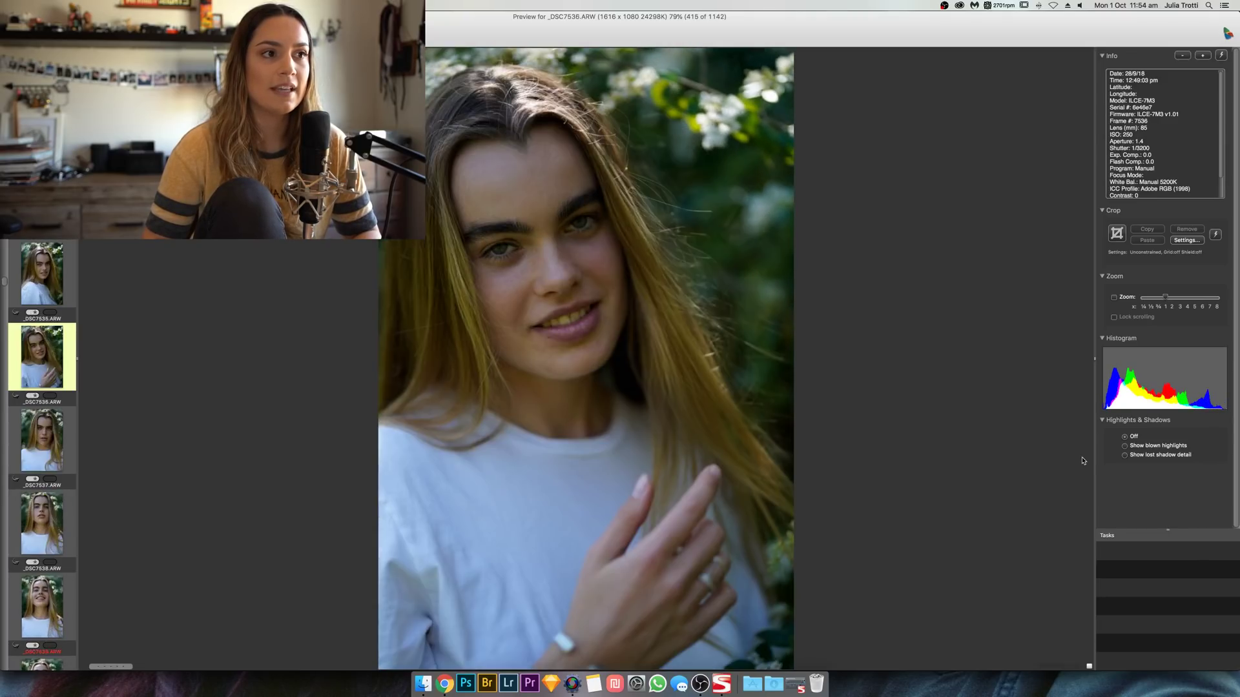
pyautogui.press('Right')
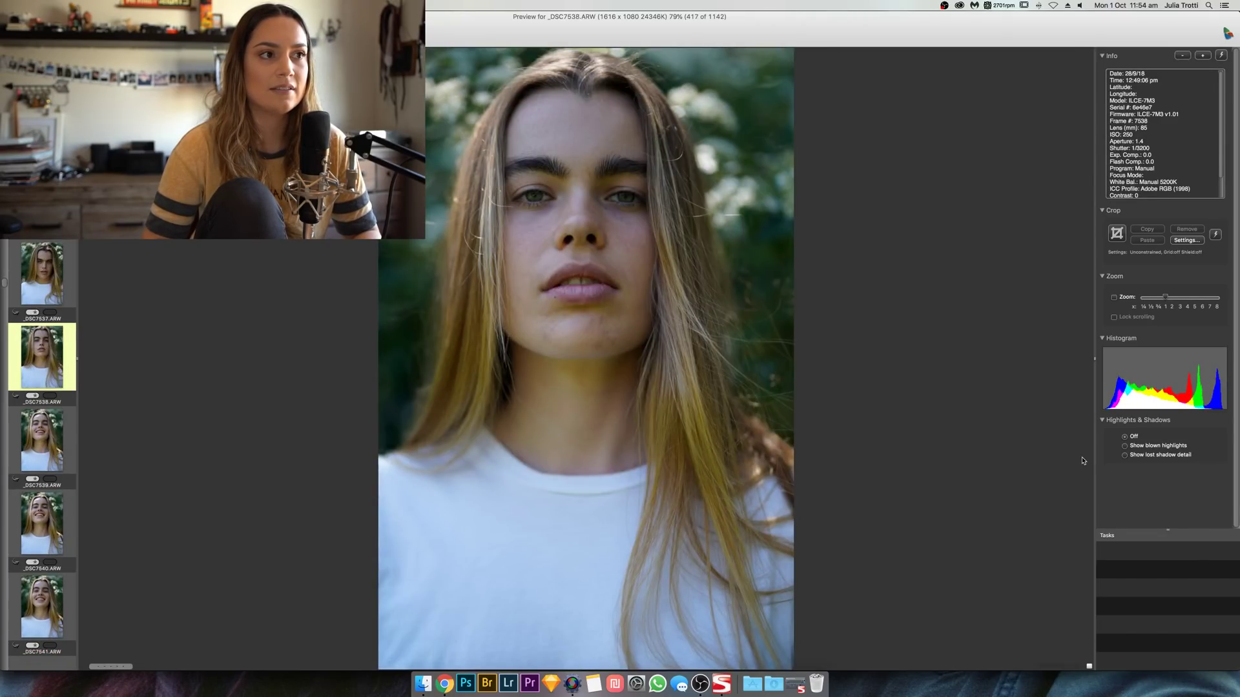
# Step: Compare _DSC7538.ARW back and forth with its neighbouring frames, and examine the smiling vertical portraits up to the tilted-head _DSC7545.ARW
pyautogui.press('Right')
pyautogui.press('Right')
pyautogui.press('Left')
pyautogui.press('Left')
pyautogui.press('Right')
pyautogui.press('Left')
pyautogui.press('Left')
pyautogui.press('Right')
pyautogui.press('Right')
pyautogui.press('Right')
pyautogui.press('Right')
pyautogui.press('Right')
pyautogui.press('Right')
pyautogui.press('Right')
pyautogui.press('Right')
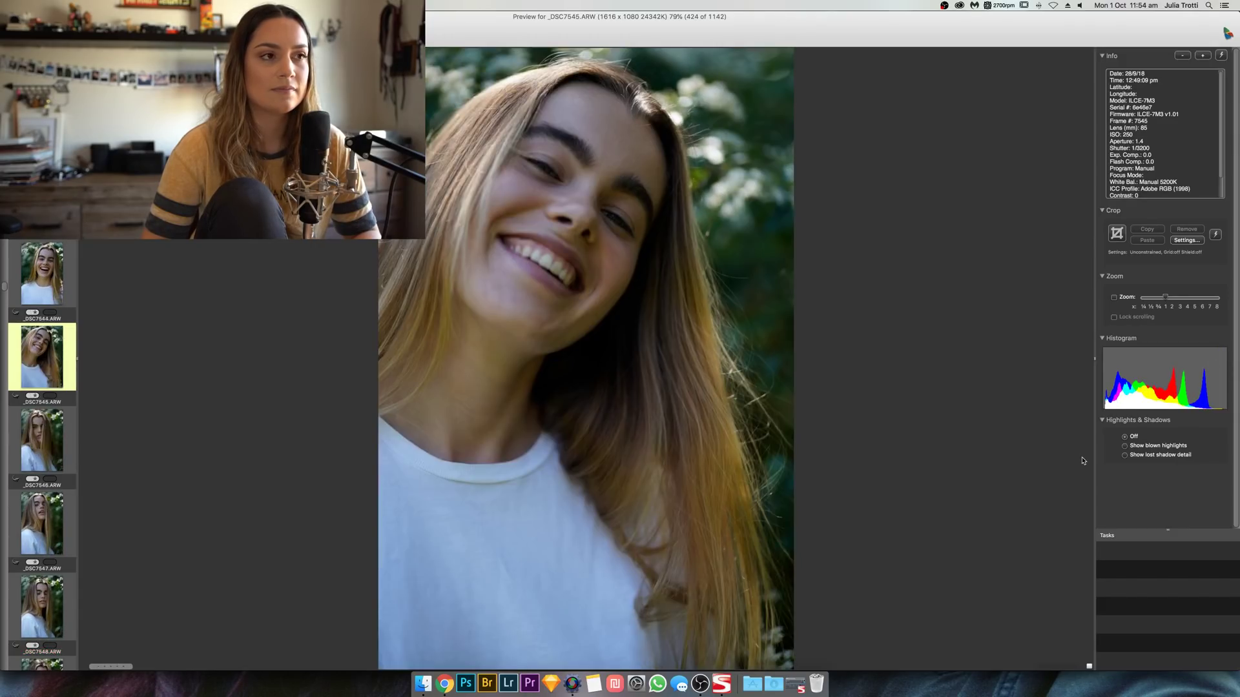
# Step: Examine the vertical portraits from _DSC7546.ARW, through the hair-over-face _DSC7549.ARW and hands-in-hair _DSC7552.ARW, to the closed-eyes _DSC7554.ARW
pyautogui.press('Right')
pyautogui.press('Right')
pyautogui.press('Right')
pyautogui.press('Right')
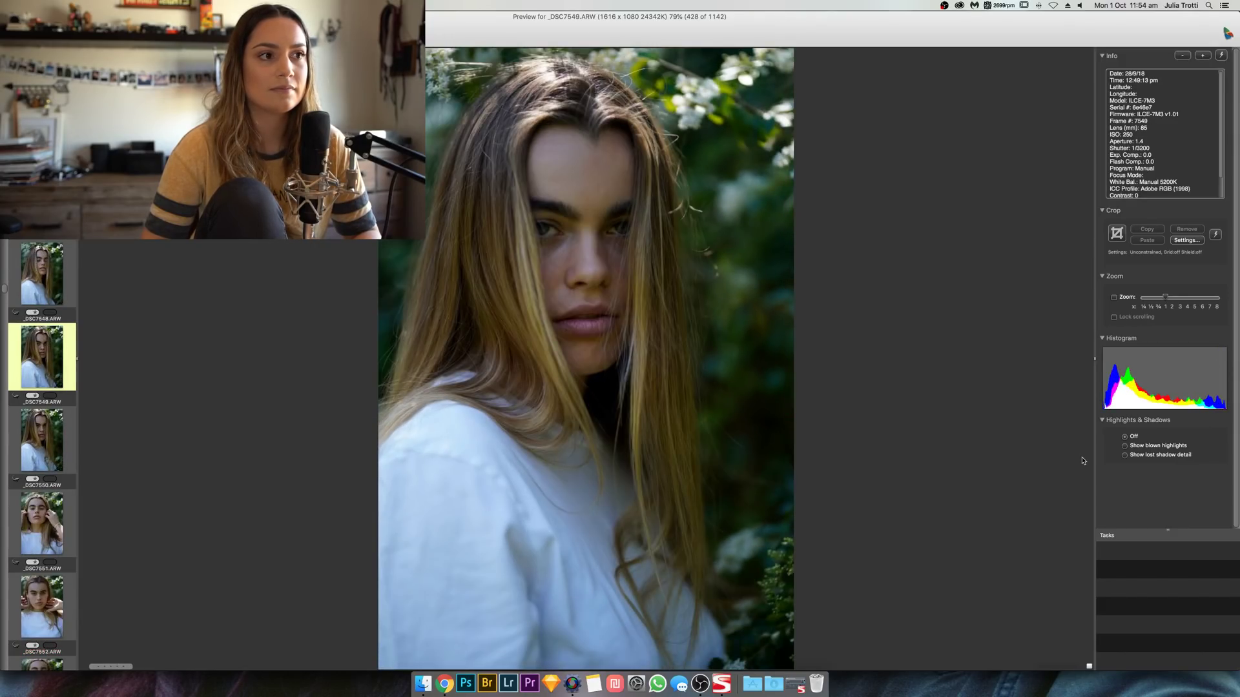
pyautogui.press('Right')
pyautogui.press('Right')
pyautogui.press('Right')
pyautogui.press('Right')
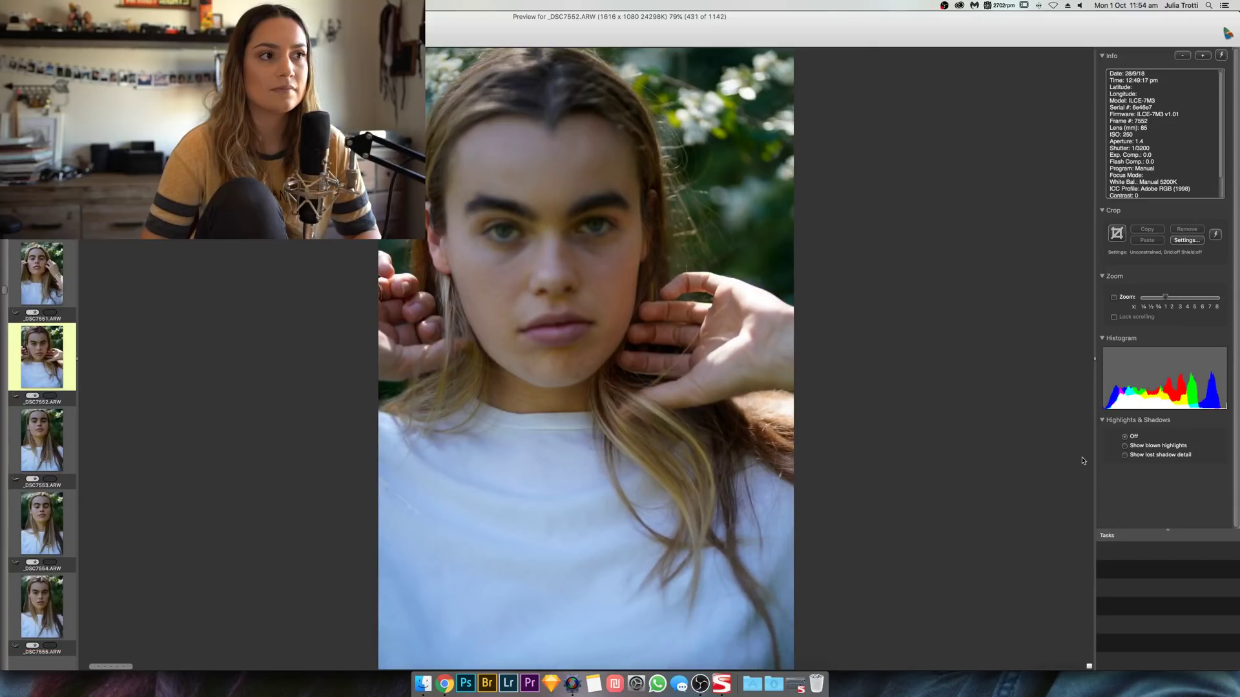
pyautogui.press('Right')
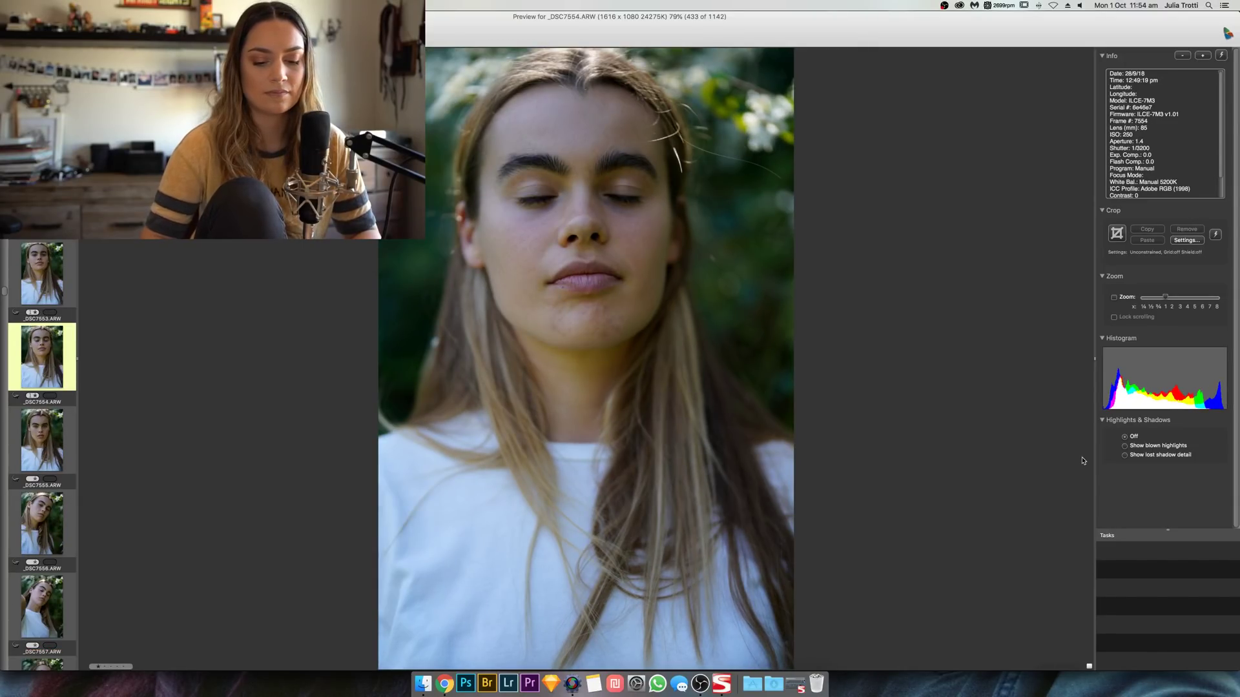
# Step: Compare _DSC7554.ARW with the frame before it, and examine the vertical portraits from _DSC7555.ARW to the over-the-shoulder _DSC7558.ARW
pyautogui.press('Left')
pyautogui.press('Right')
pyautogui.press('Right')
pyautogui.press('Right')
pyautogui.press('Right')
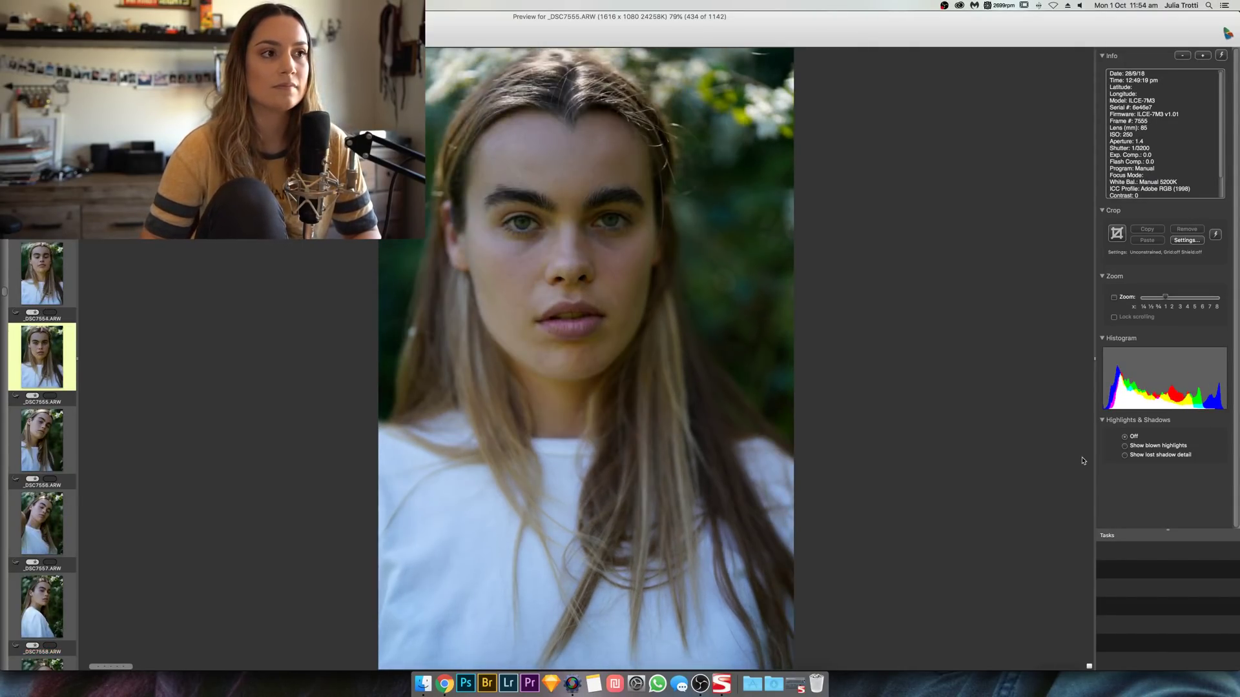
pyautogui.press('Right')
pyautogui.press('Right')
pyautogui.press('Left')
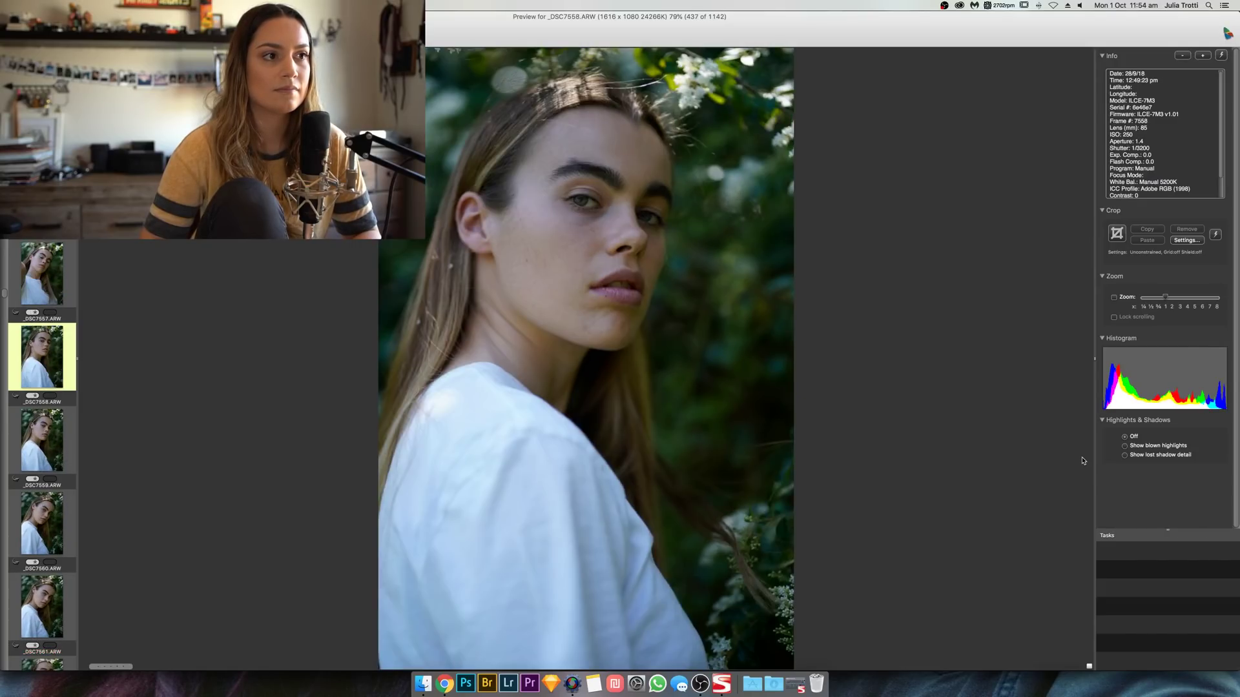
# Step: Compare the similar vertical over-the-shoulder portraits after _DSC7558.ARW, including _DSC7560.ARW and _DSC7562.ARW
pyautogui.press('Right')
pyautogui.press('Right')
pyautogui.press('Right')
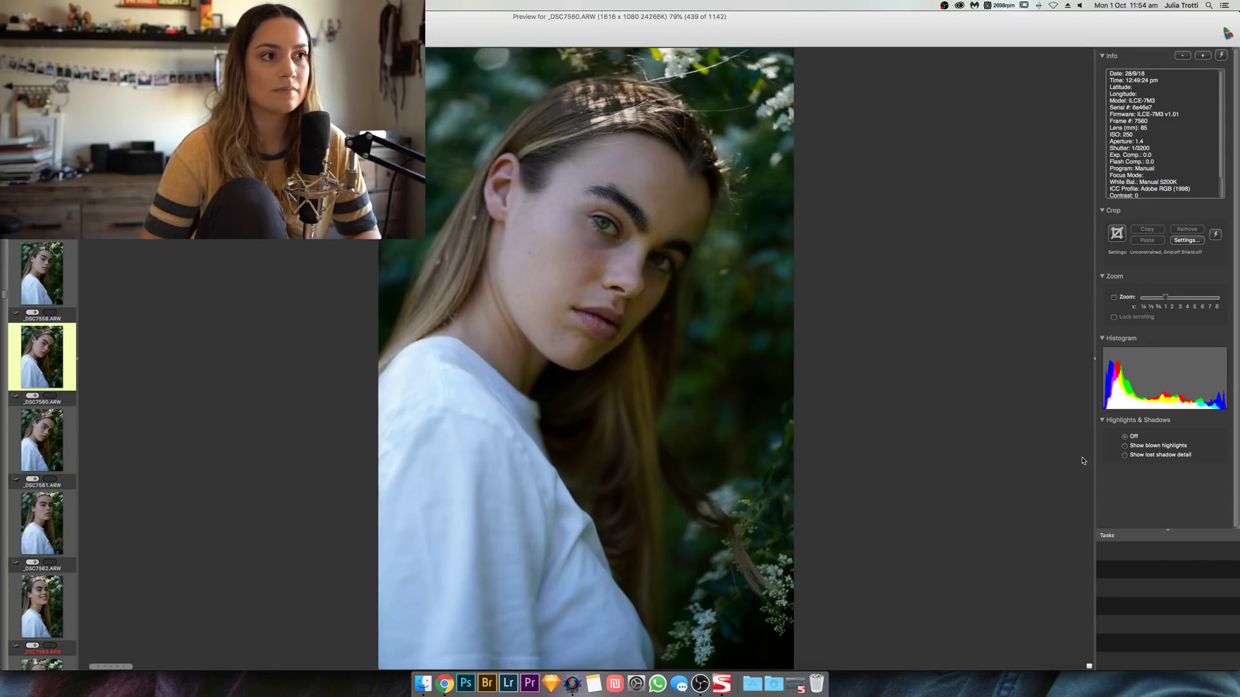
pyautogui.press('Right')
pyautogui.press('Right')
pyautogui.press('Left')
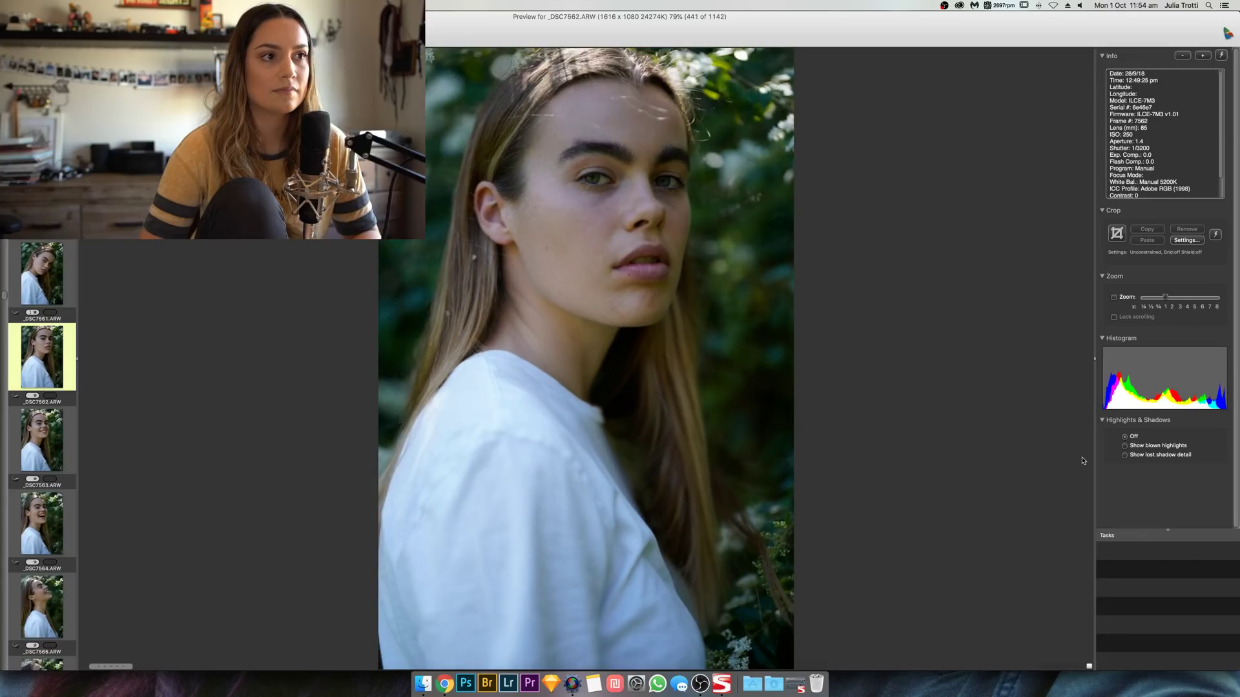
# Step: Examine the vertical flower-bush portraits from _DSC7563.ARW to the smiling, side-glancing _DSC7569.ARW
pyautogui.press('Right')
pyautogui.press('Right')
pyautogui.press('Right')
pyautogui.press('Right')
pyautogui.press('Right')
pyautogui.press('Right')
pyautogui.press('Right')
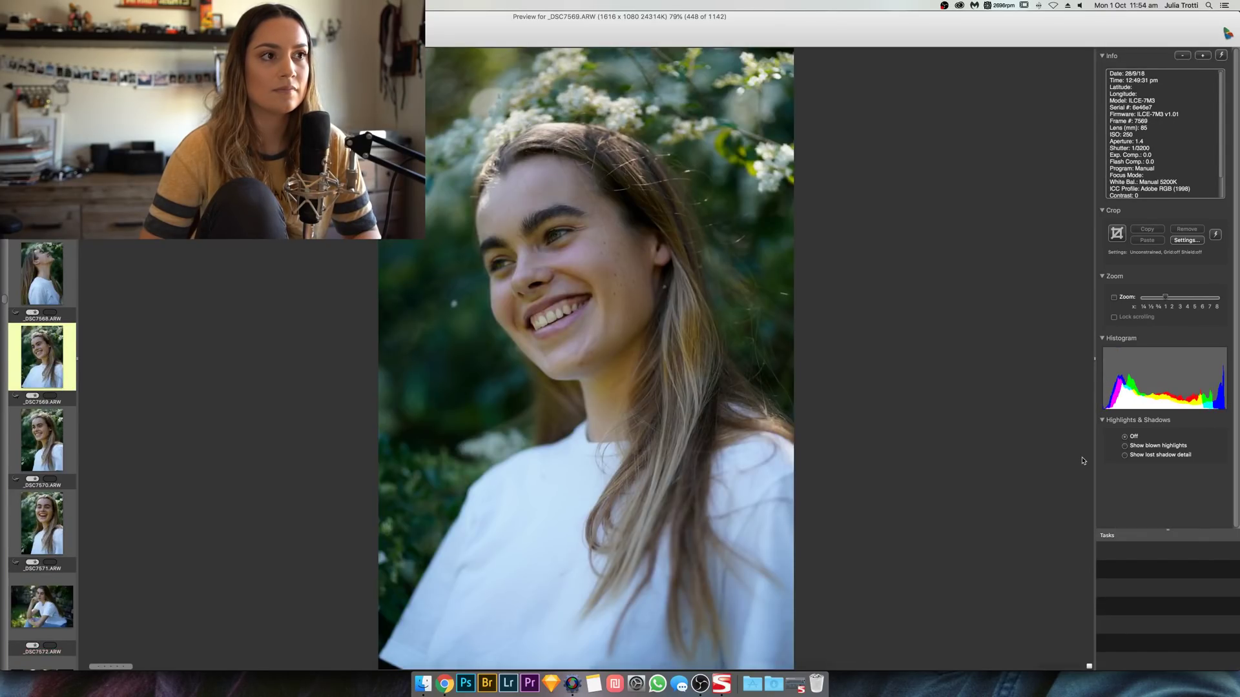
# Step: Examine the last vertical flower-bush portraits and the first seated portraits, from _DSC7570.ARW through _DSC7573.ARW to the head-on-arms _DSC7577.ARW
pyautogui.press('Right')
pyautogui.press('Right')
pyautogui.press('Right')
pyautogui.press('Right')
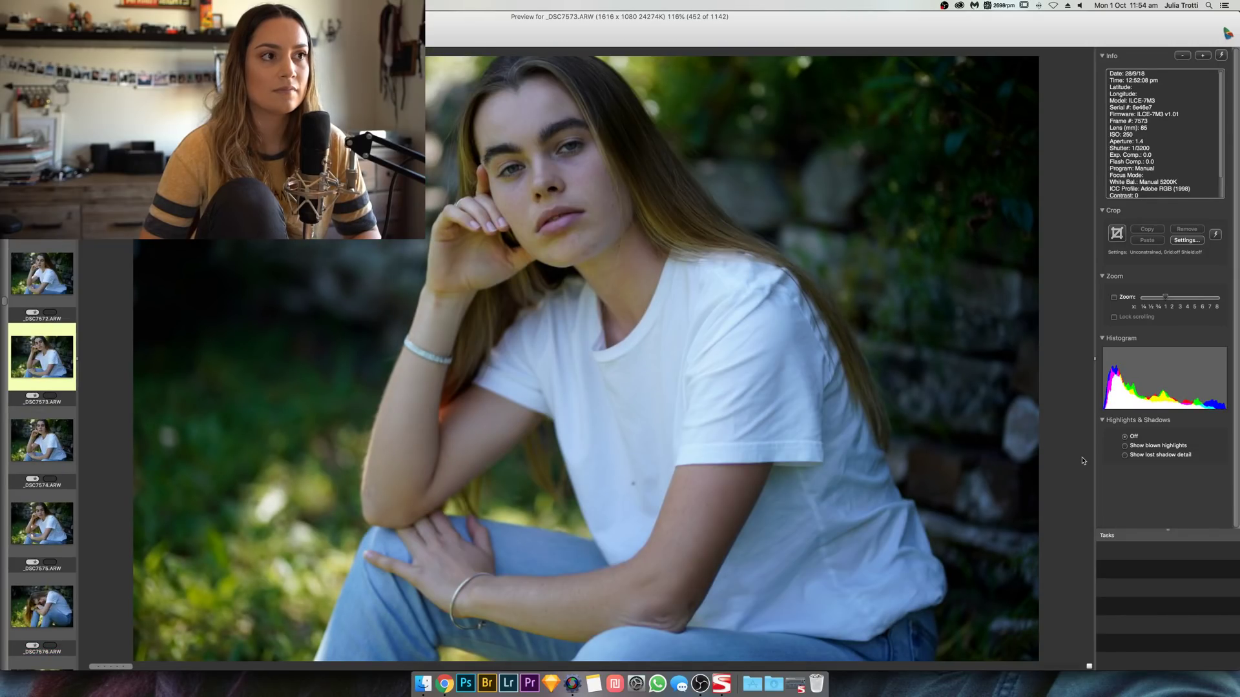
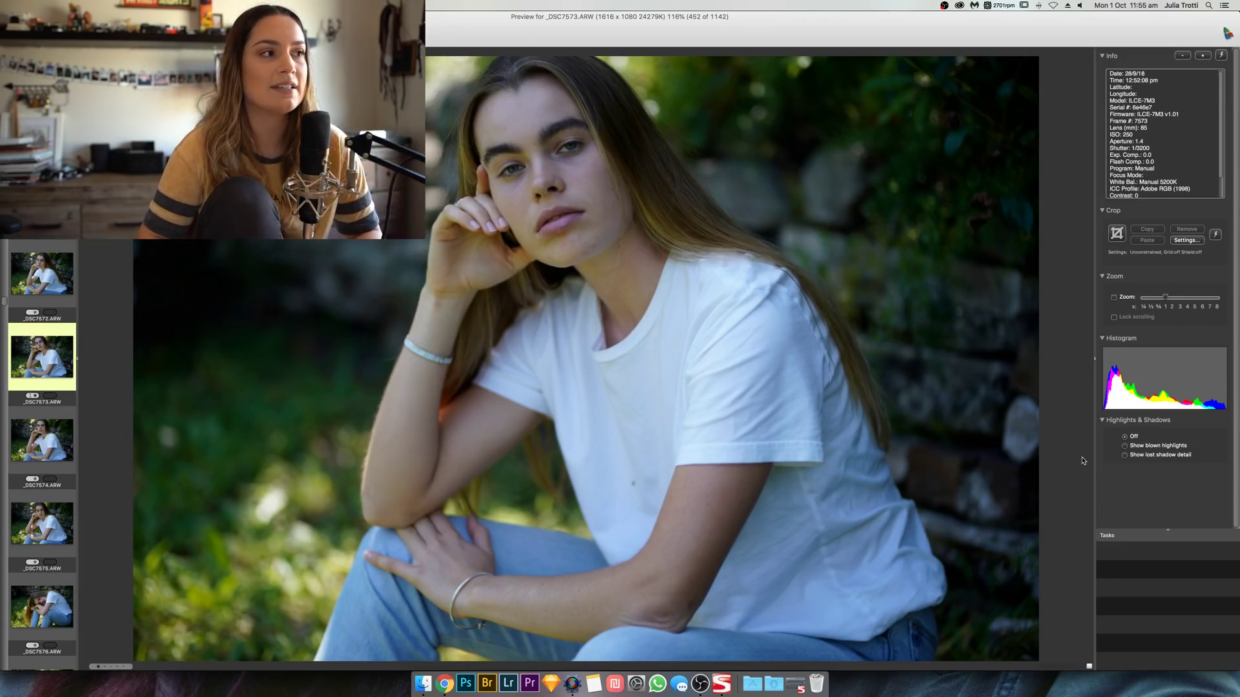
pyautogui.press('Right')
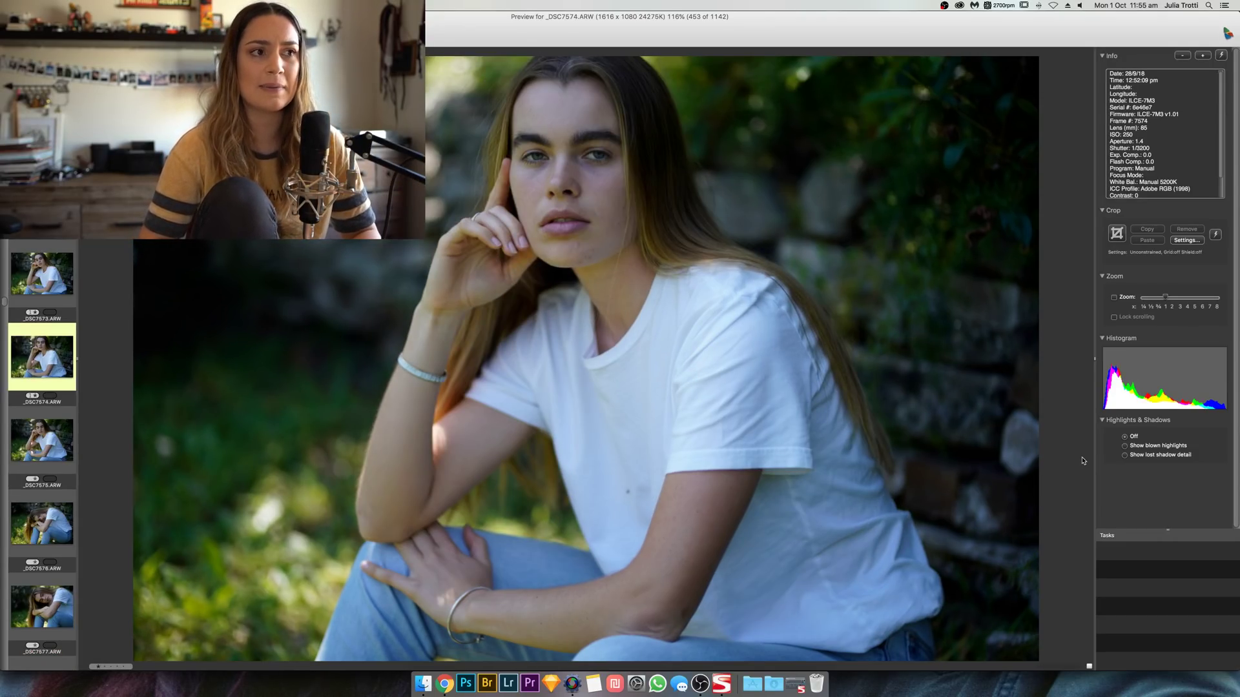
pyautogui.press('Right')
pyautogui.press('Right')
pyautogui.press('Right')
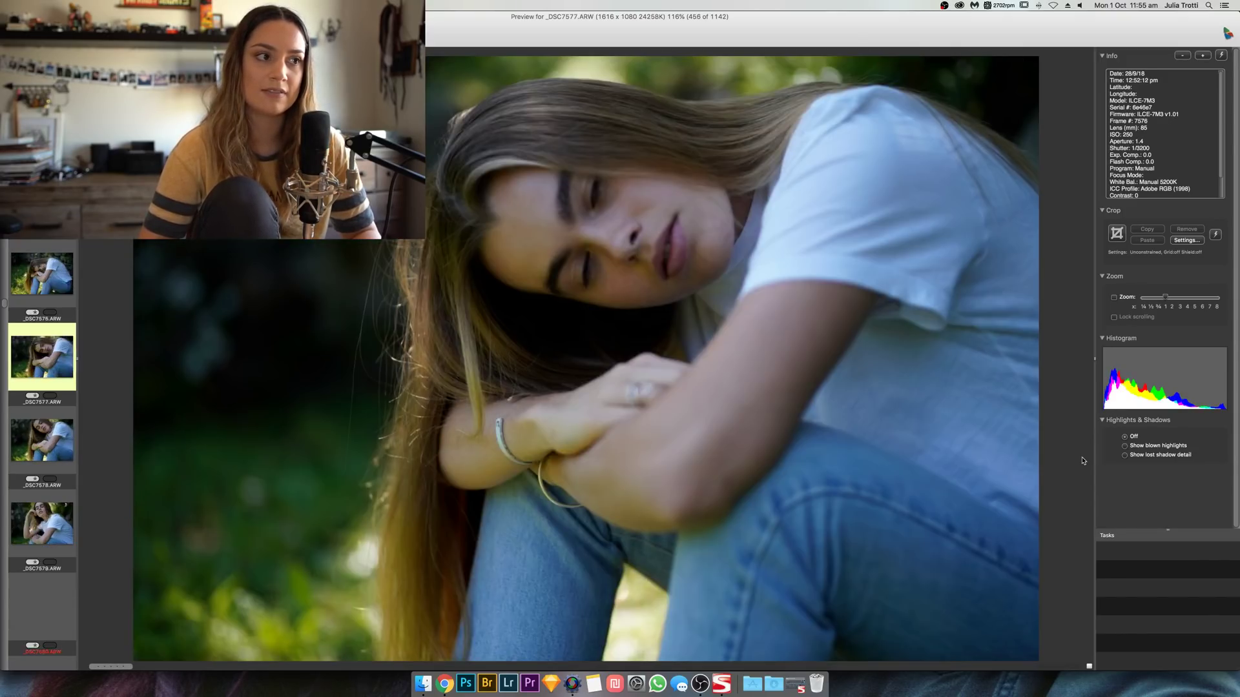
# Step: Examine the seated portraits from the closed-eyes _DSC7578.ARW, through the hand-on-head _DSC7580.ARW and raised-chin _DSC7582.ARW, to _DSC7584.ARW
pyautogui.press('Right')
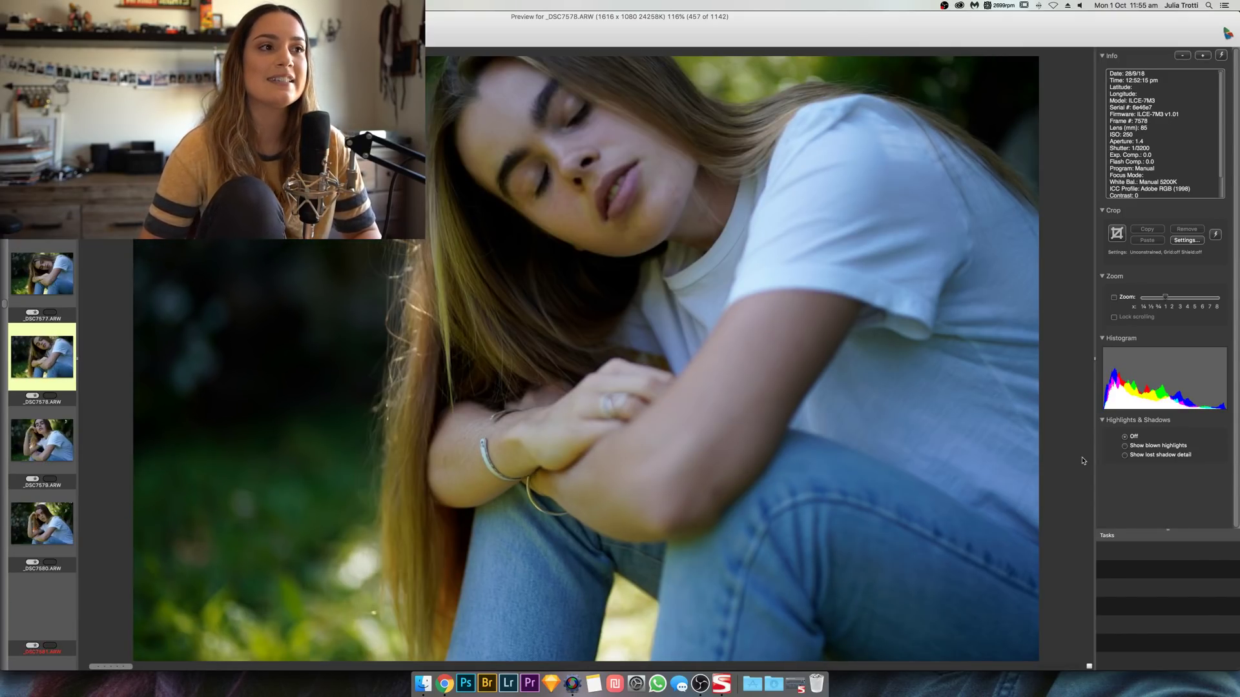
pyautogui.press('Right')
pyautogui.press('Right')
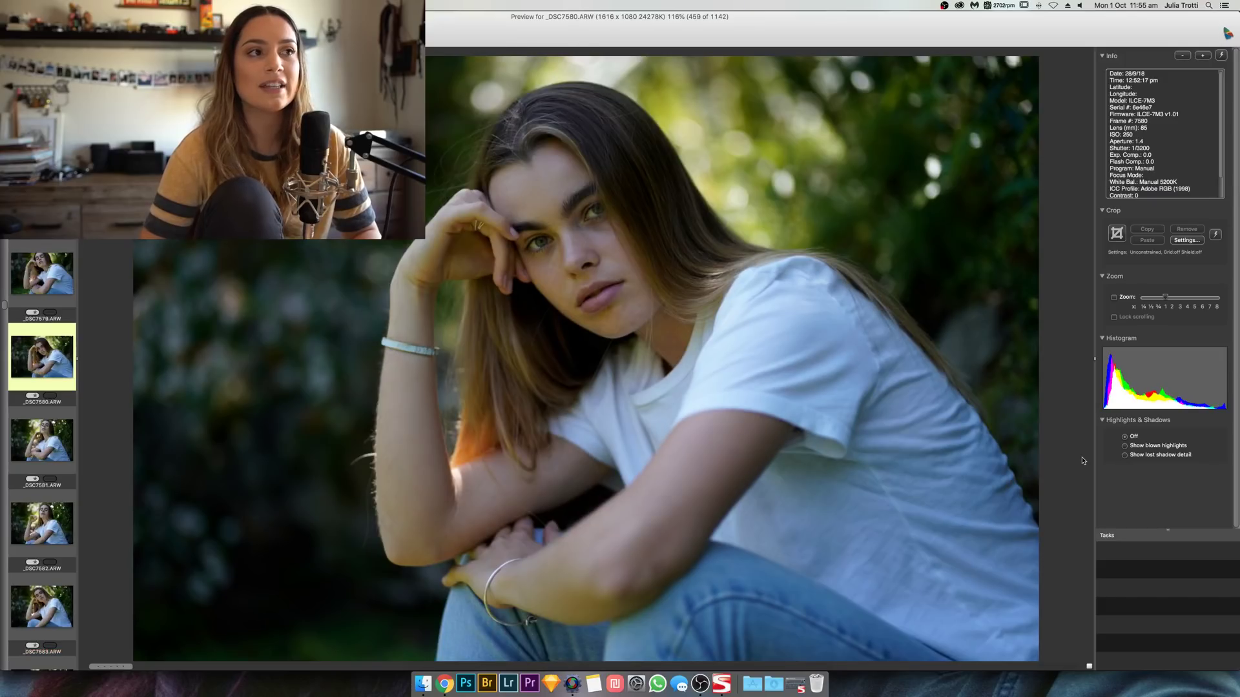
pyautogui.press('Right')
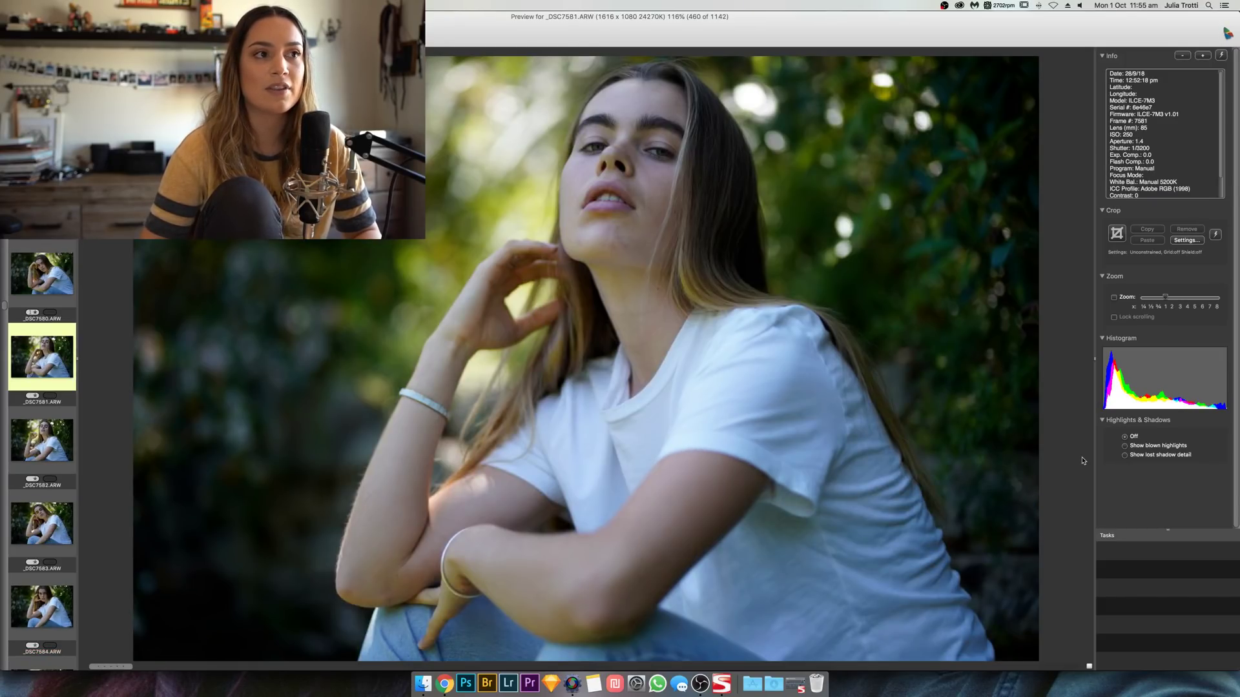
pyautogui.press('Right')
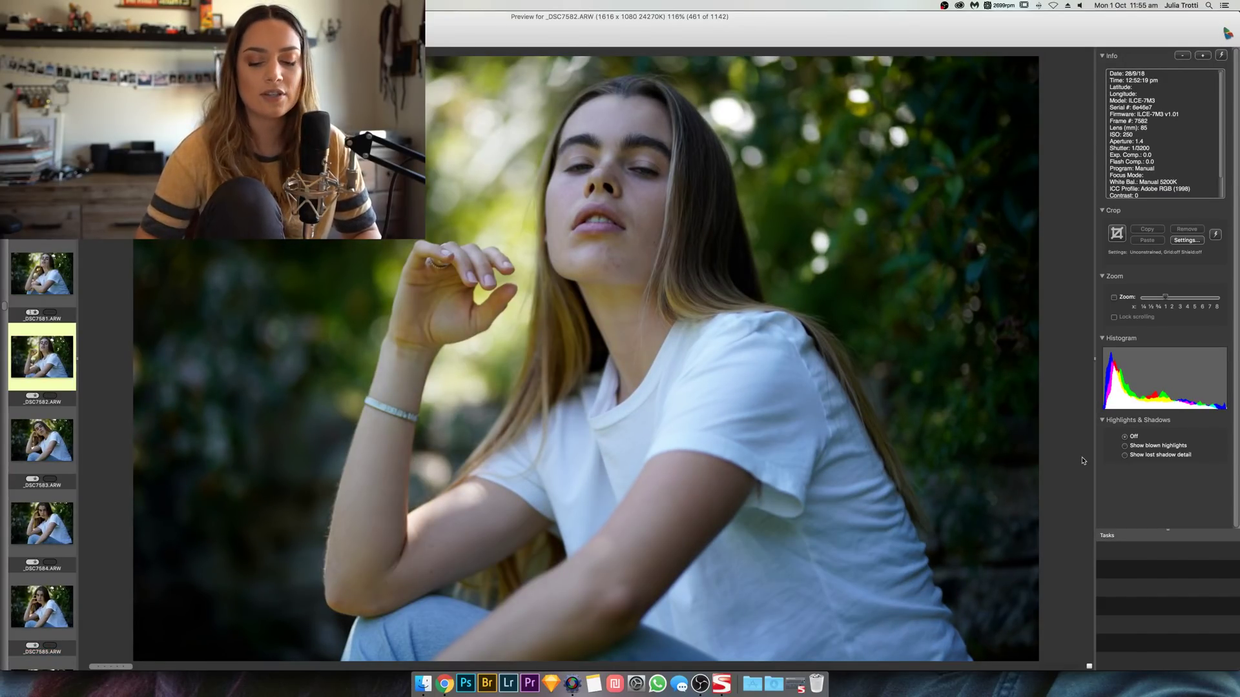
pyautogui.press('Right')
pyautogui.press('Right')
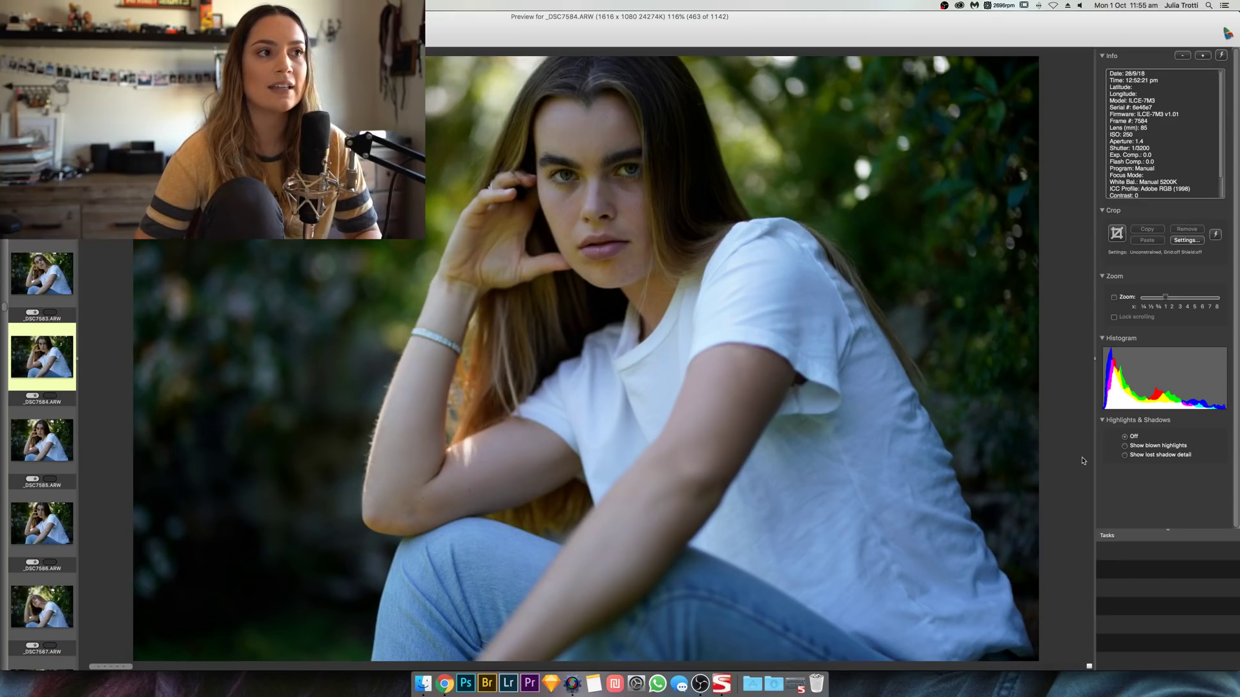
# Step: Examine the seated portraits from _DSC7585.ARW, through the hand-on-forehead _DSC7587.ARW, to the smiling, leaning _DSC7590.ARW
pyautogui.press('Right')
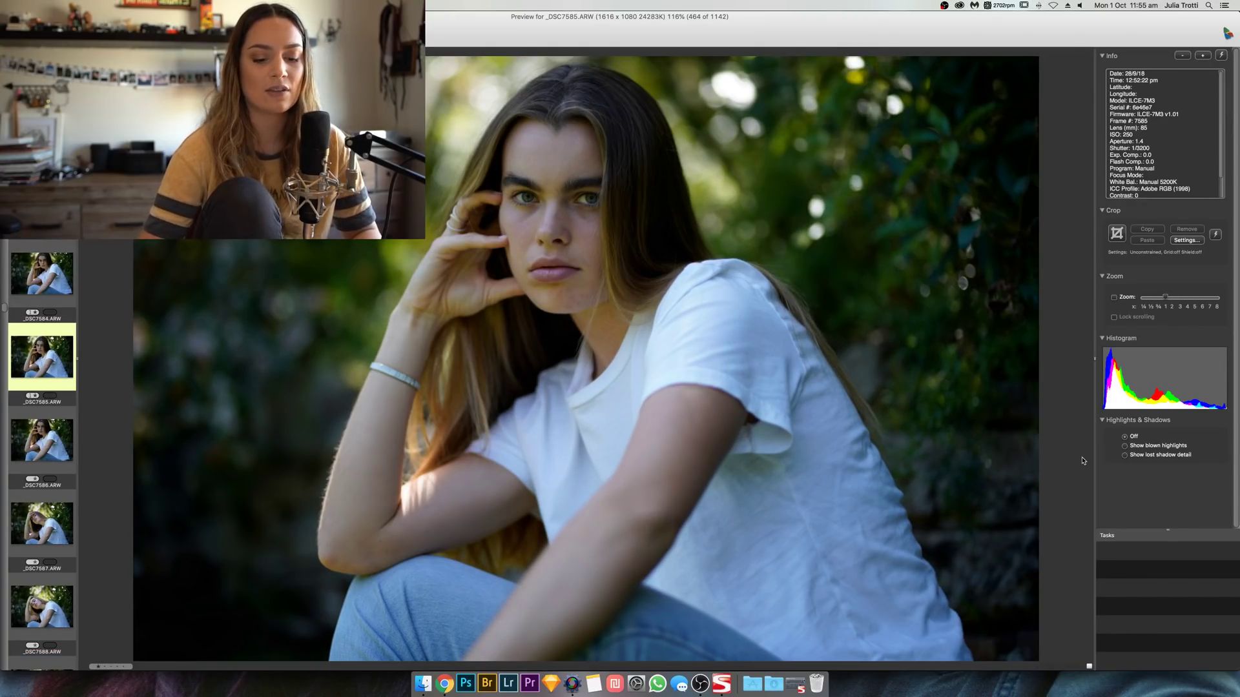
pyautogui.press('Right')
pyautogui.press('Right')
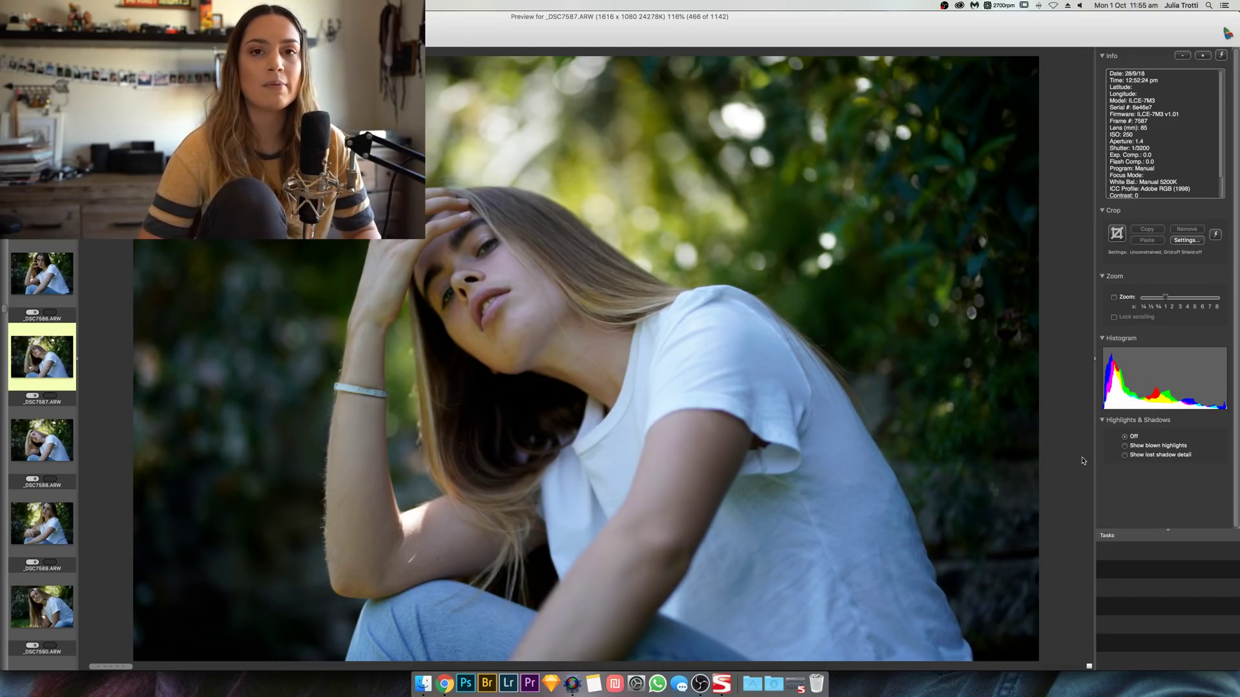
pyautogui.press('Right')
pyautogui.press('Right')
pyautogui.press('Right')
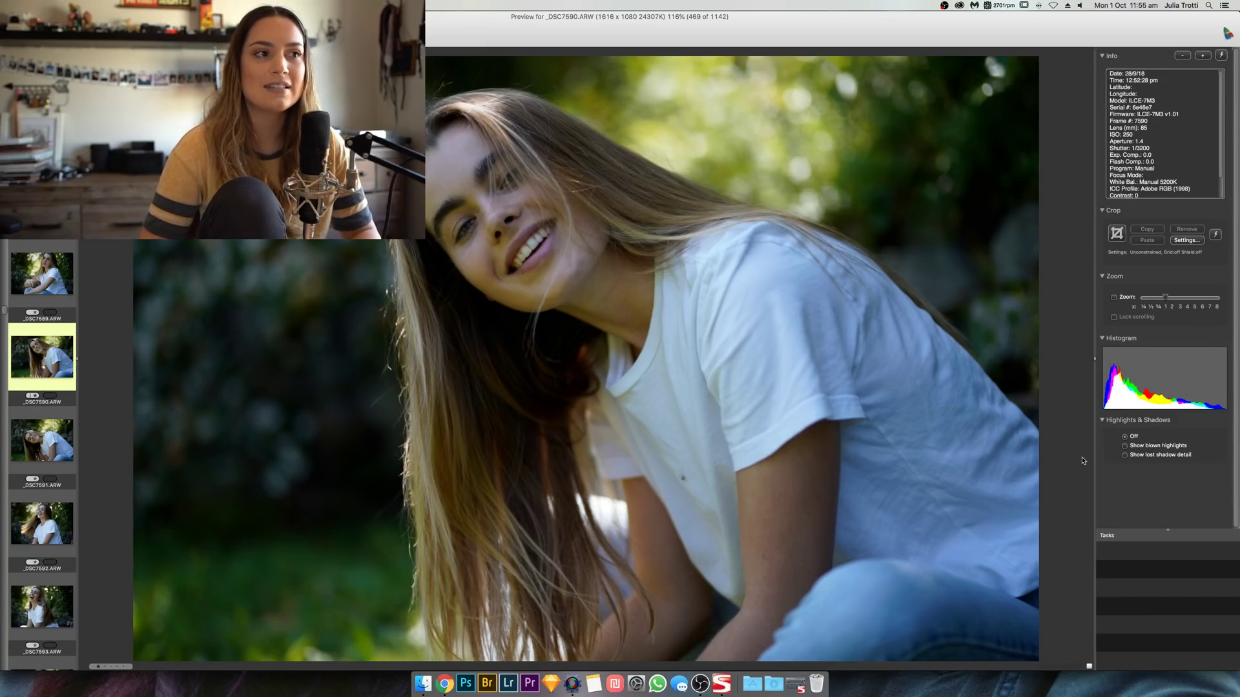
# Step: Examine the seated portraits from _DSC7591.ARW, through the laughing, hair-swinging _DSC7592.ARW and _DSC7593.ARW, to the smiling _DSC7597.ARW
pyautogui.press('Right')
pyautogui.press('Right')
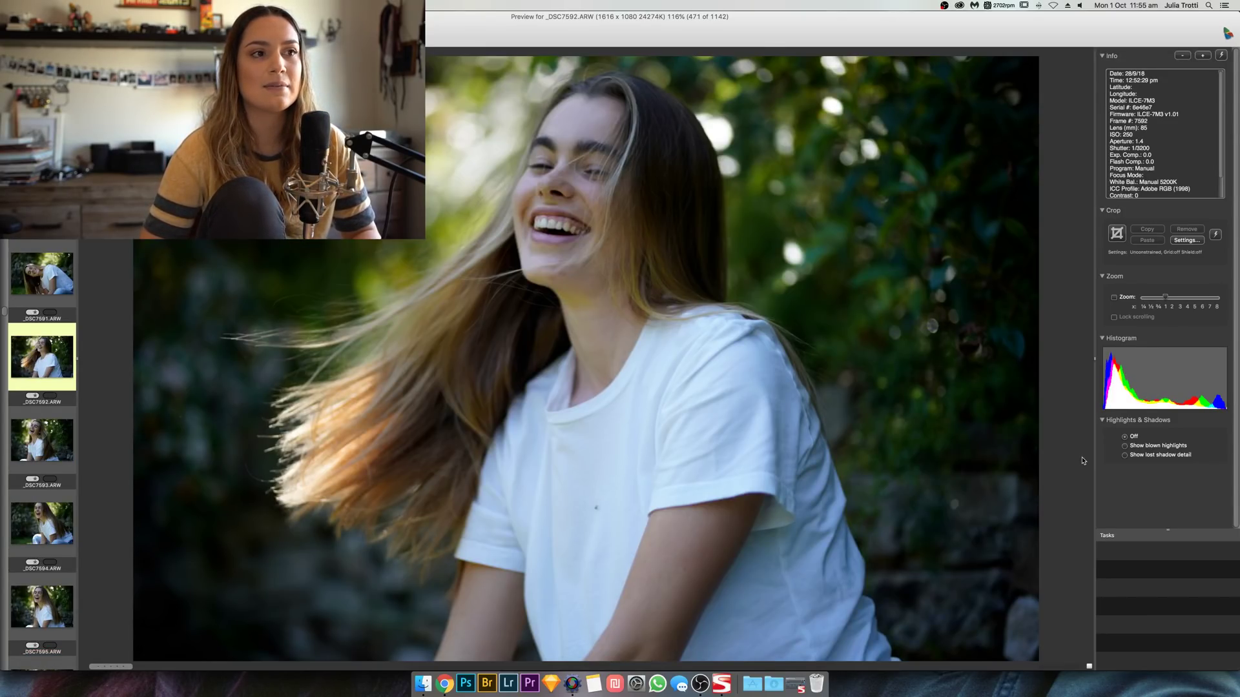
pyautogui.press('Right')
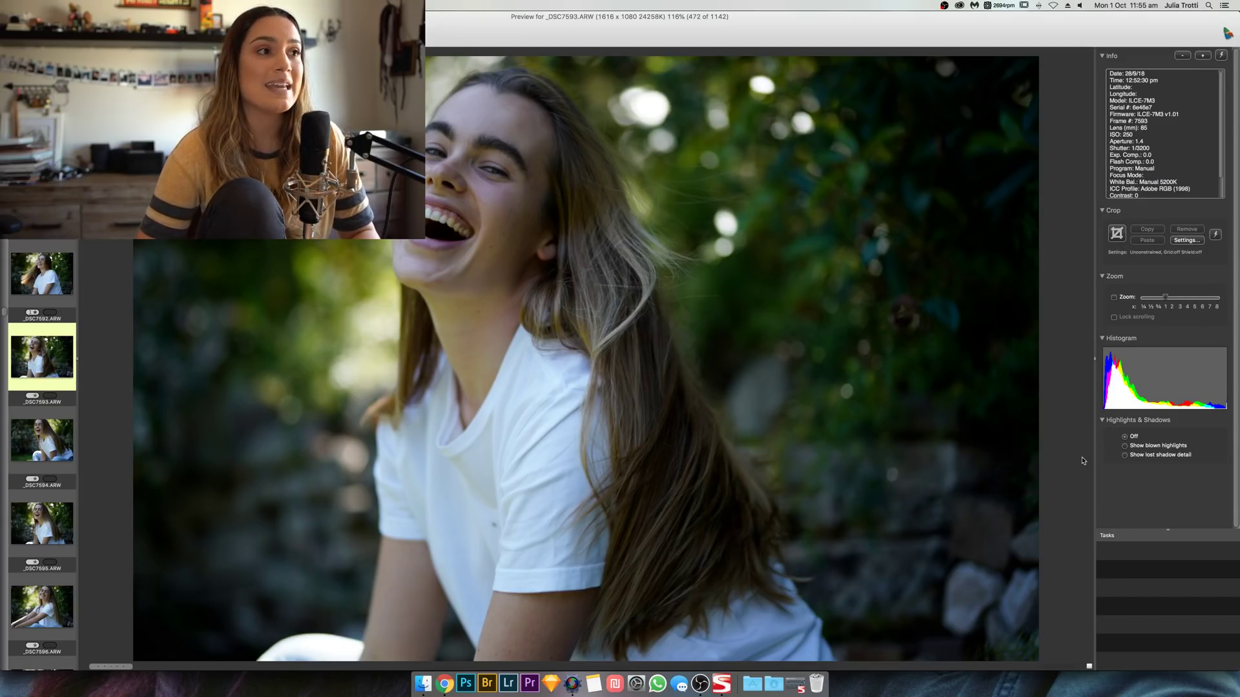
pyautogui.press('Right')
pyautogui.press('Right')
pyautogui.press('Right')
pyautogui.press('Left')
pyautogui.press('Right')
pyautogui.press('Right')
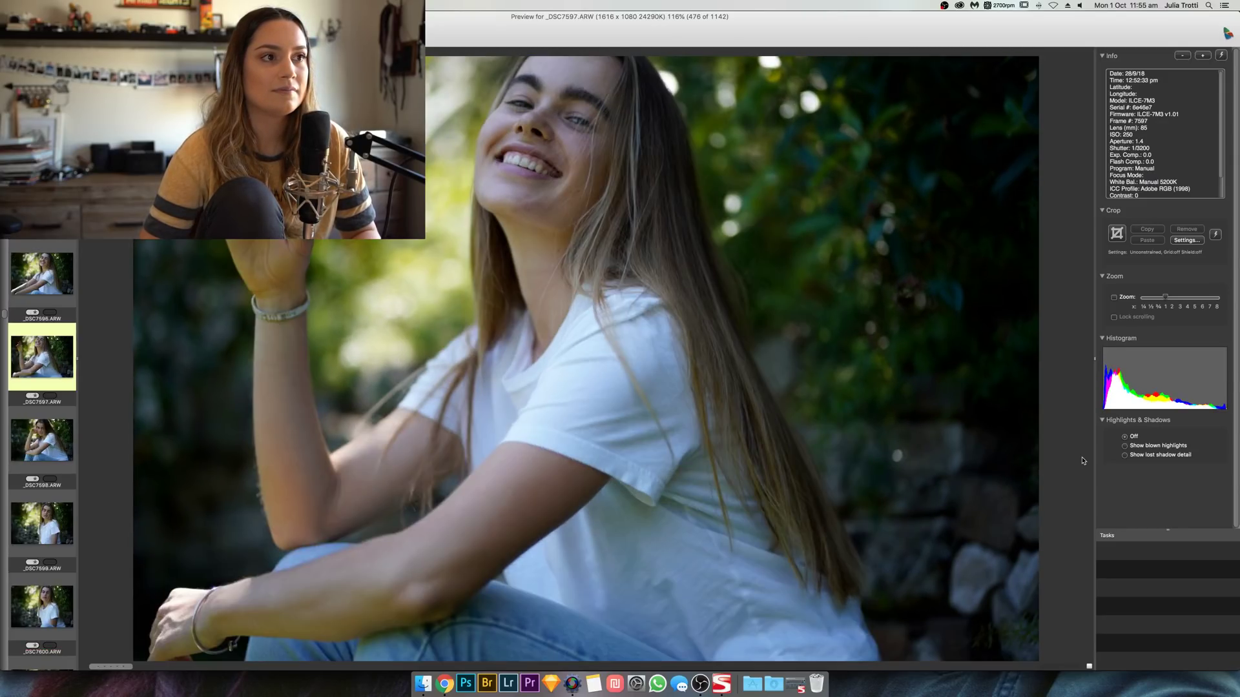
# Step: Examine the seated portraits from the head-on-hand _DSC7598.ARW, through the serious _DSC7600.ARW, to the chin-on-fist _DSC7602.ARW
pyautogui.press('Right')
pyautogui.press('Right')
pyautogui.press('Left')
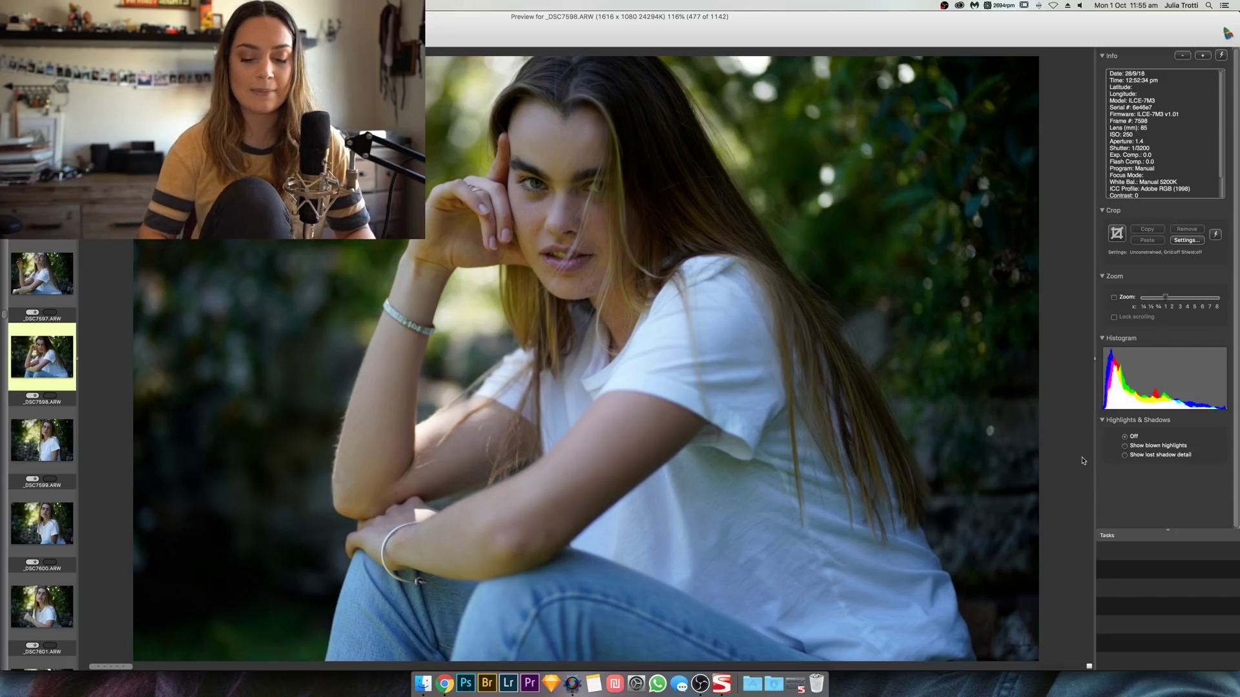
pyautogui.press('Right')
pyautogui.press('Right')
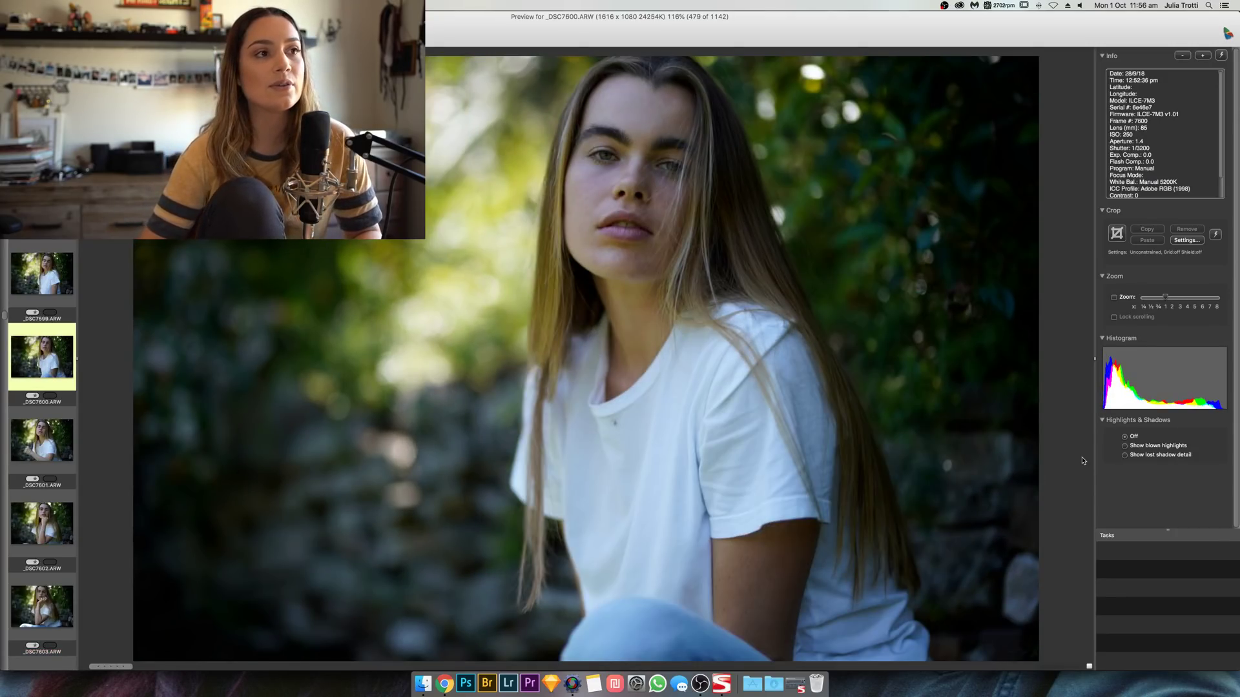
pyautogui.press('Right')
pyautogui.press('Right')
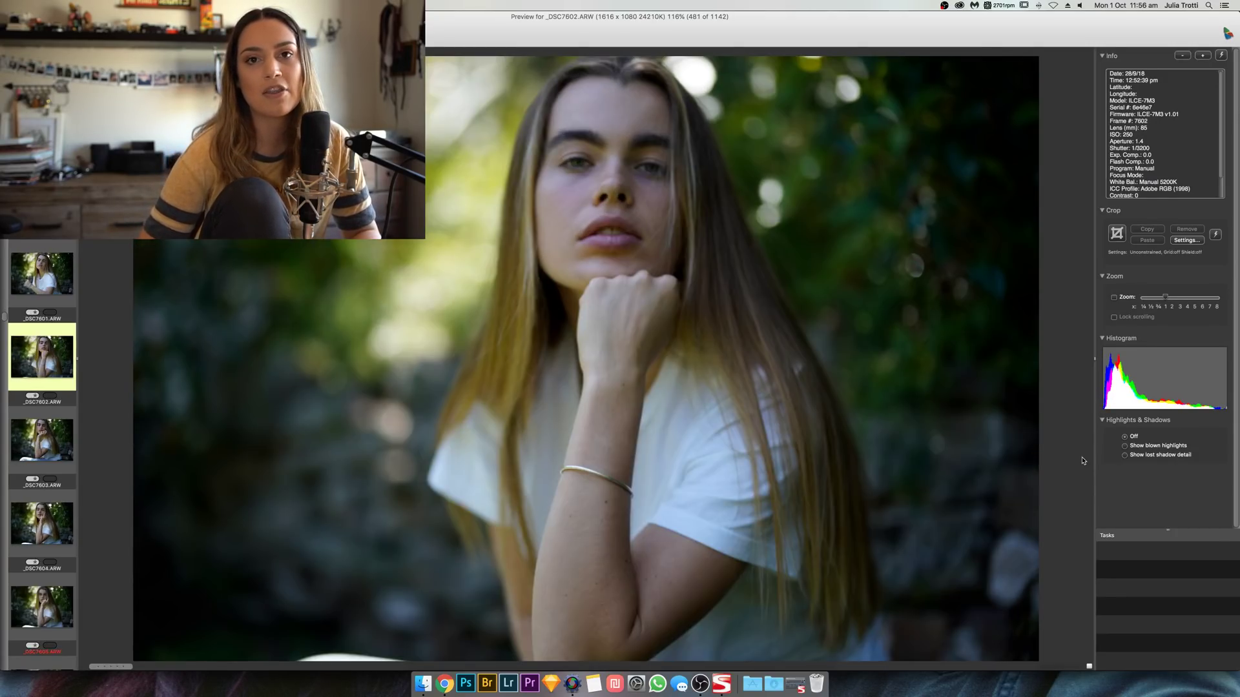
# Step: Examine the hand-to-face portraits from _DSC7603.ARW, through _DSC7605.ARW and _DSC7606.ARW, to the side-seated _DSC7608.ARW
pyautogui.press('Right')
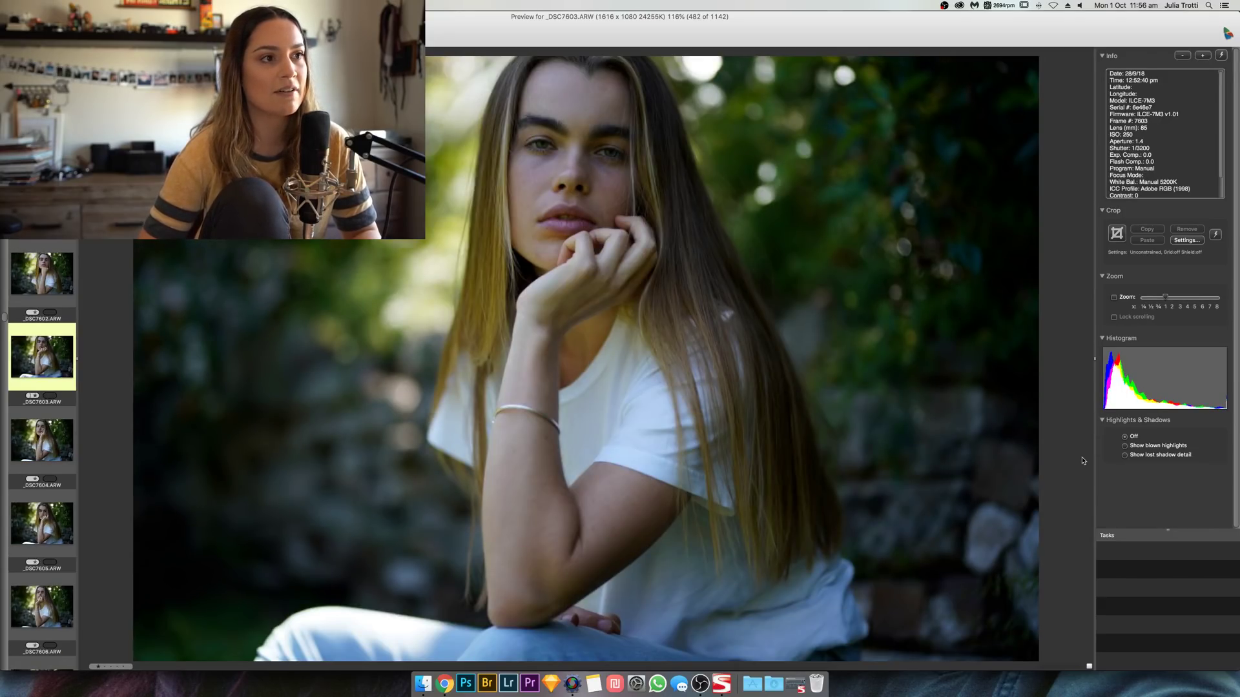
pyautogui.press('Right')
pyautogui.press('Right')
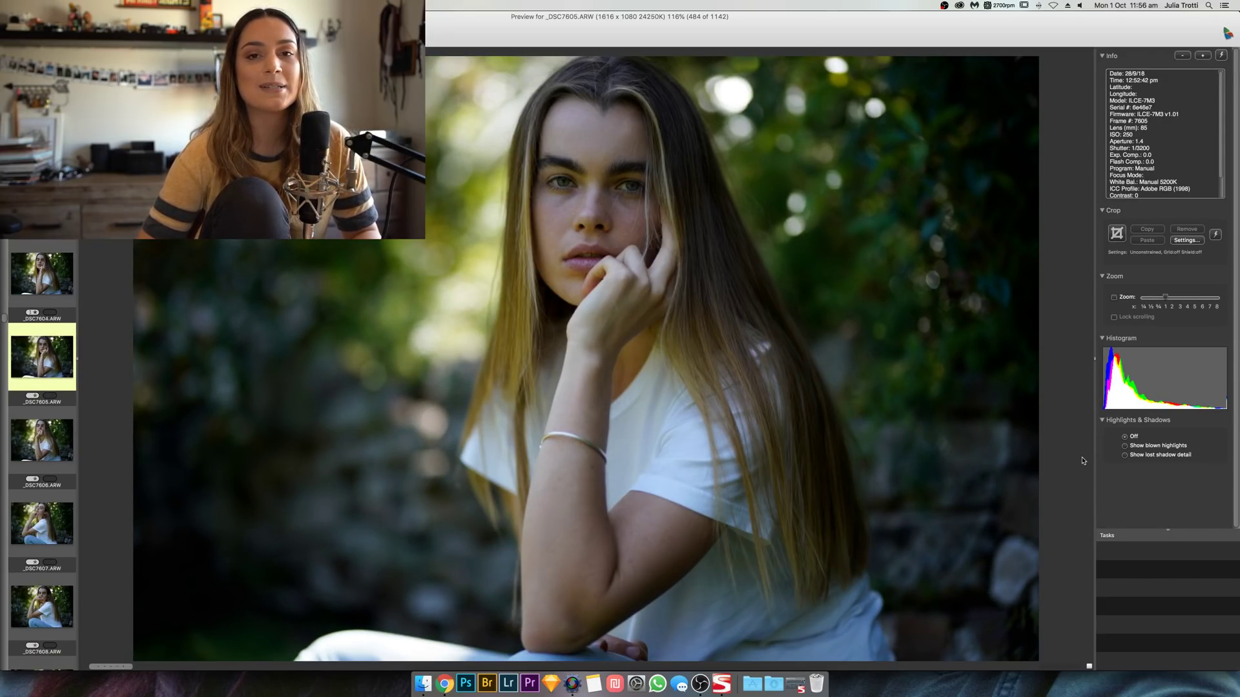
pyautogui.press('Right')
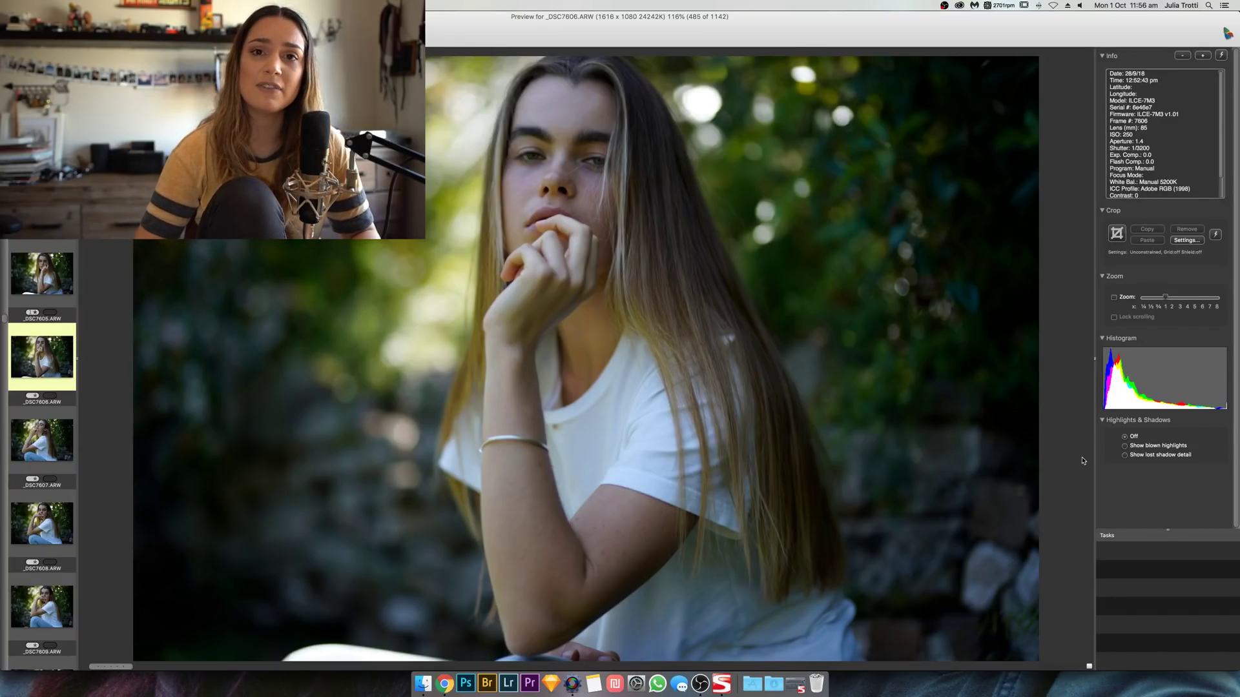
pyautogui.press('Right')
pyautogui.press('Right')
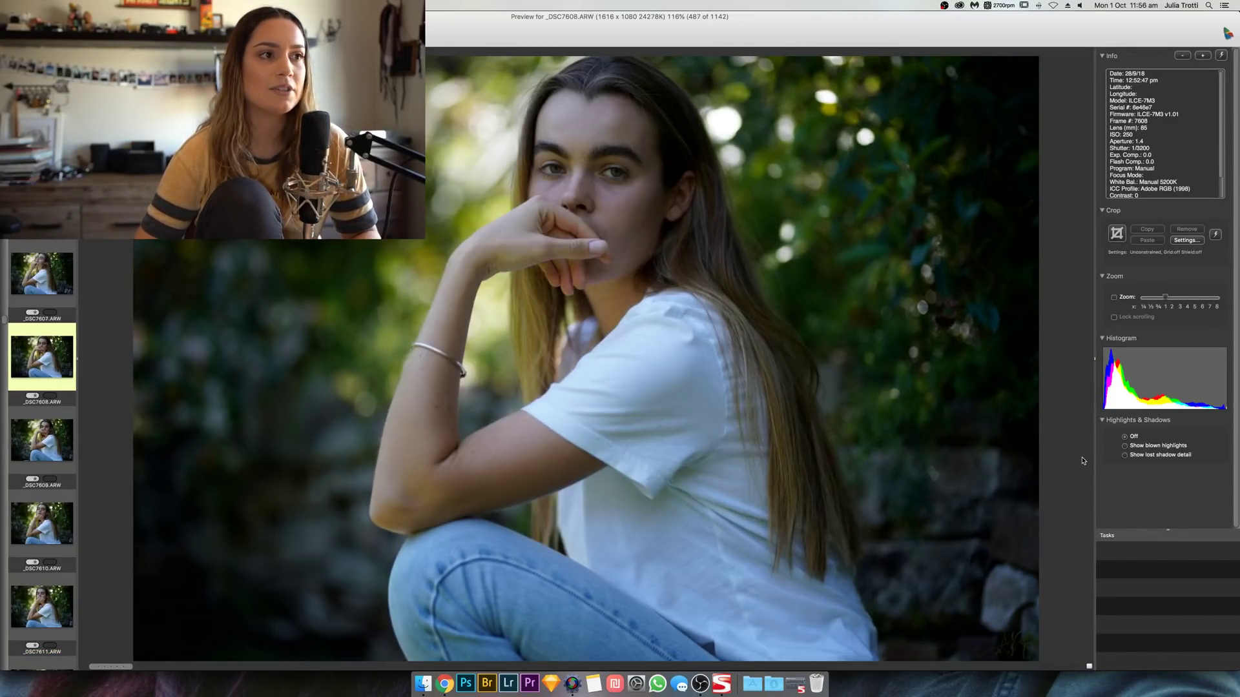
# Step: Compare the similar hand-at-chin portraits _DSC7610.ARW and _DSC7611.ARW, and examine the frames up to the raised-chin _DSC7614.ARW
pyautogui.press('Right')
pyautogui.press('Right')
pyautogui.press('Right')
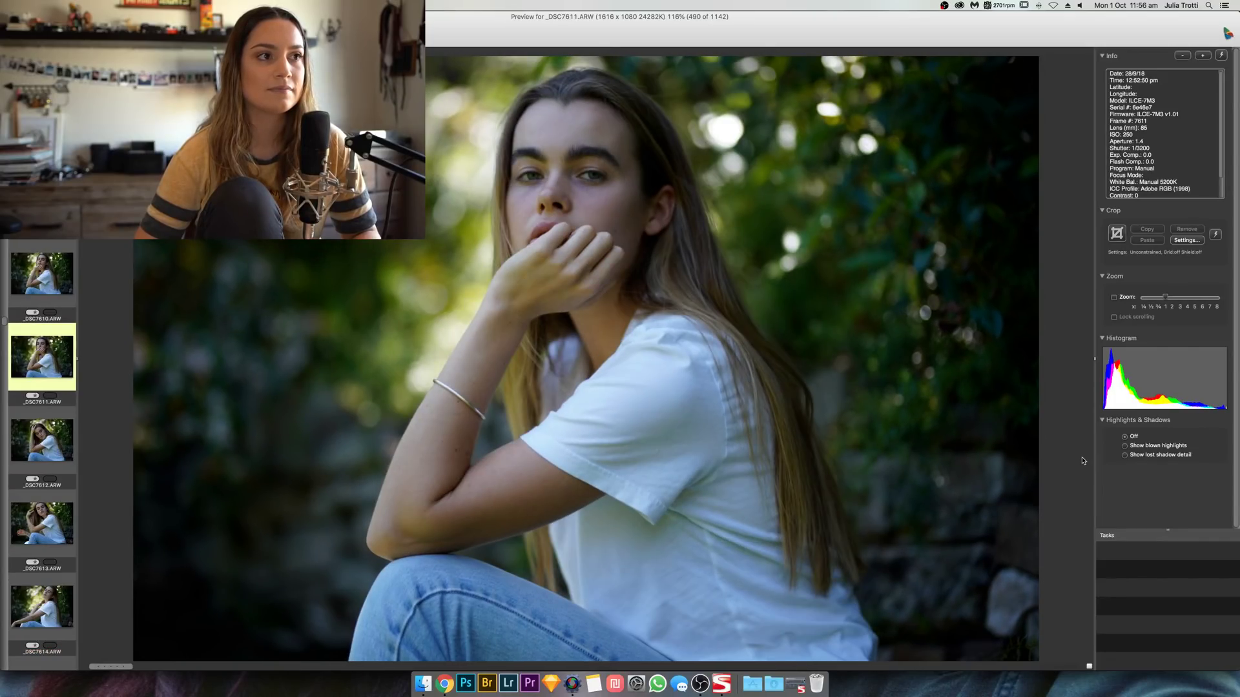
pyautogui.press('Left')
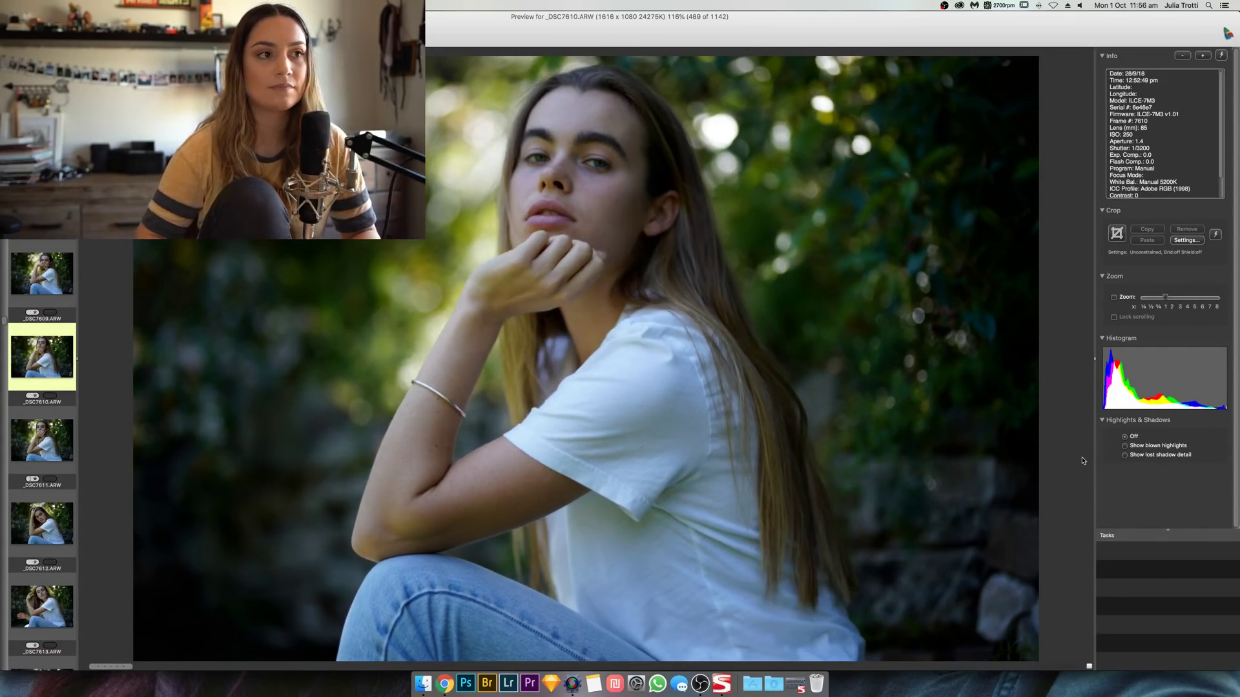
pyautogui.press('Right')
pyautogui.press('Right')
pyautogui.press('Right')
pyautogui.press('Right')
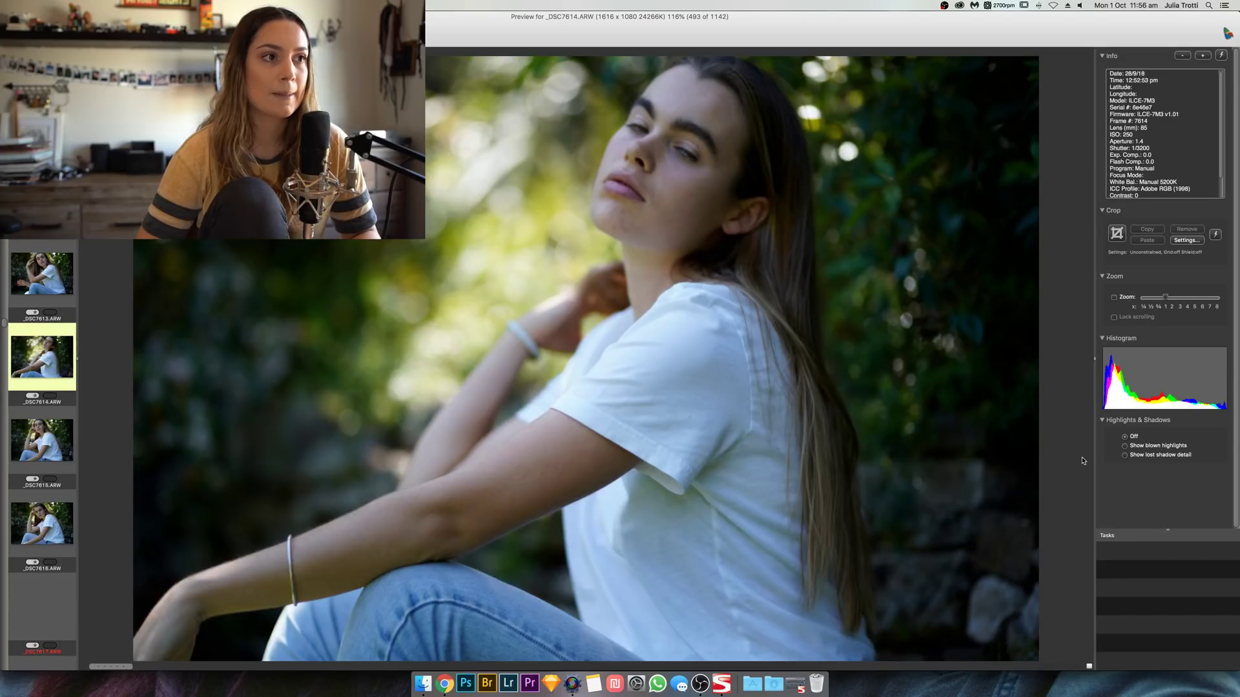
# Step: Examine the head-on-hand portraits from _DSC7615.ARW, through the closed-eyes _DSC7617.ARW, and compare _DSC7618.ARW with _DSC7619.ARW
pyautogui.press('Right')
pyautogui.press('Right')
pyautogui.press('Right')
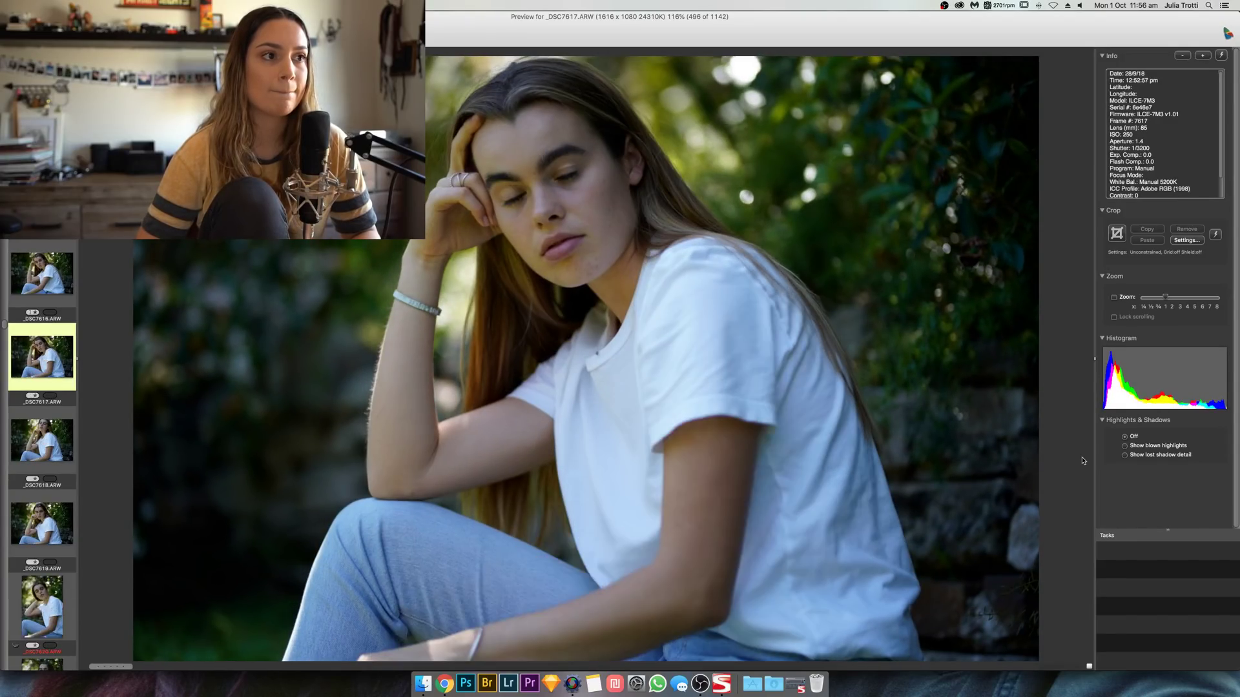
pyautogui.press('Right')
pyautogui.press('Right')
pyautogui.press('Left')
pyautogui.press('Right')
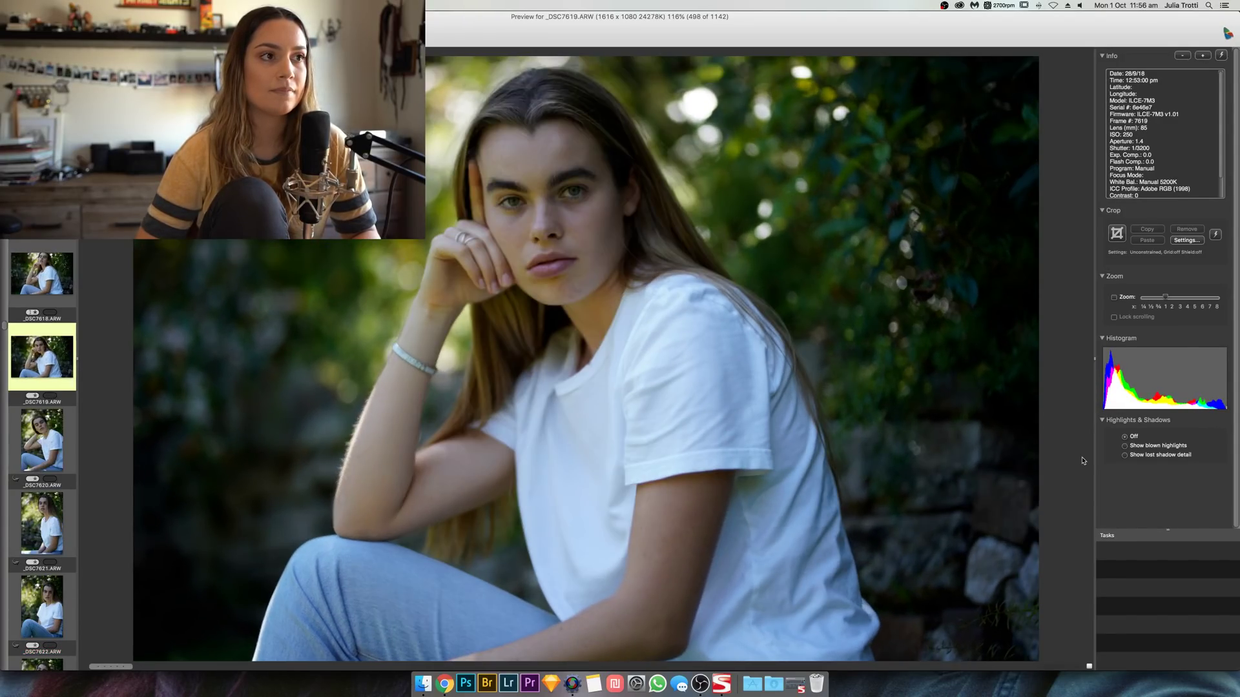
# Step: Examine the vertical seated portraits from _DSC7620.ARW, through _DSC7621.ARW and _DSC7623.ARW, to the bent-arm _DSC7624.ARW
pyautogui.press('Right')
pyautogui.press('Right')
pyautogui.press('Right')
pyautogui.press('Left')
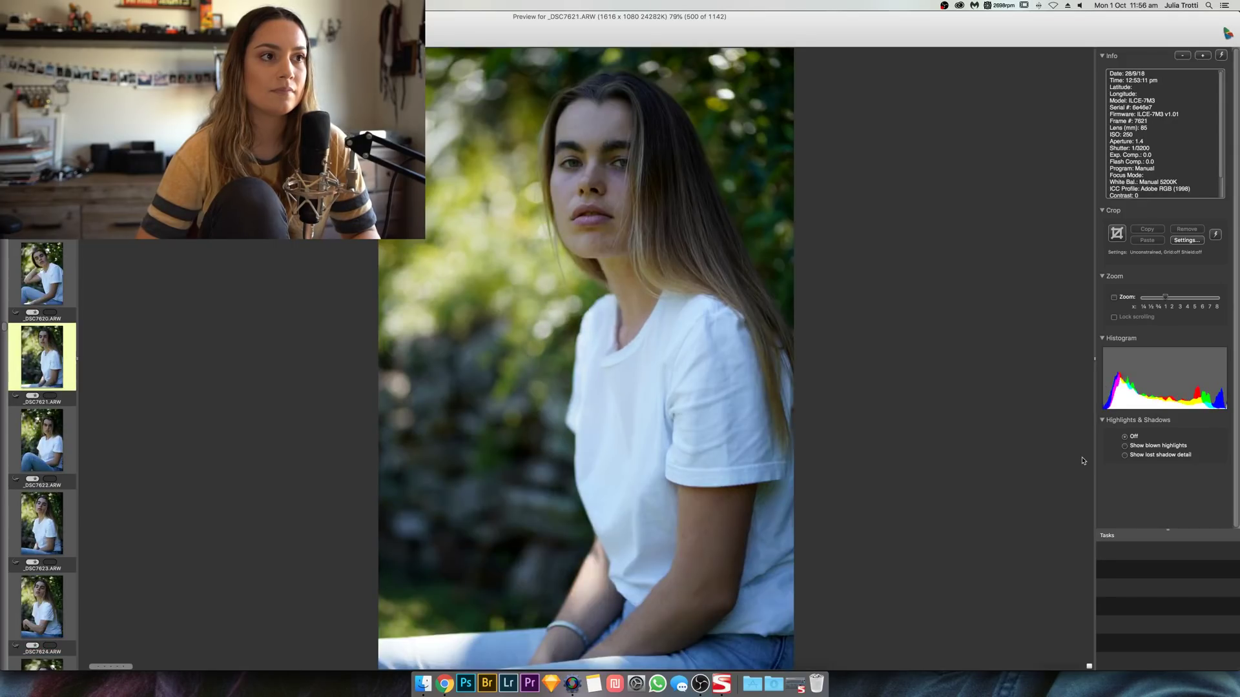
pyautogui.press('Right')
pyautogui.press('Right')
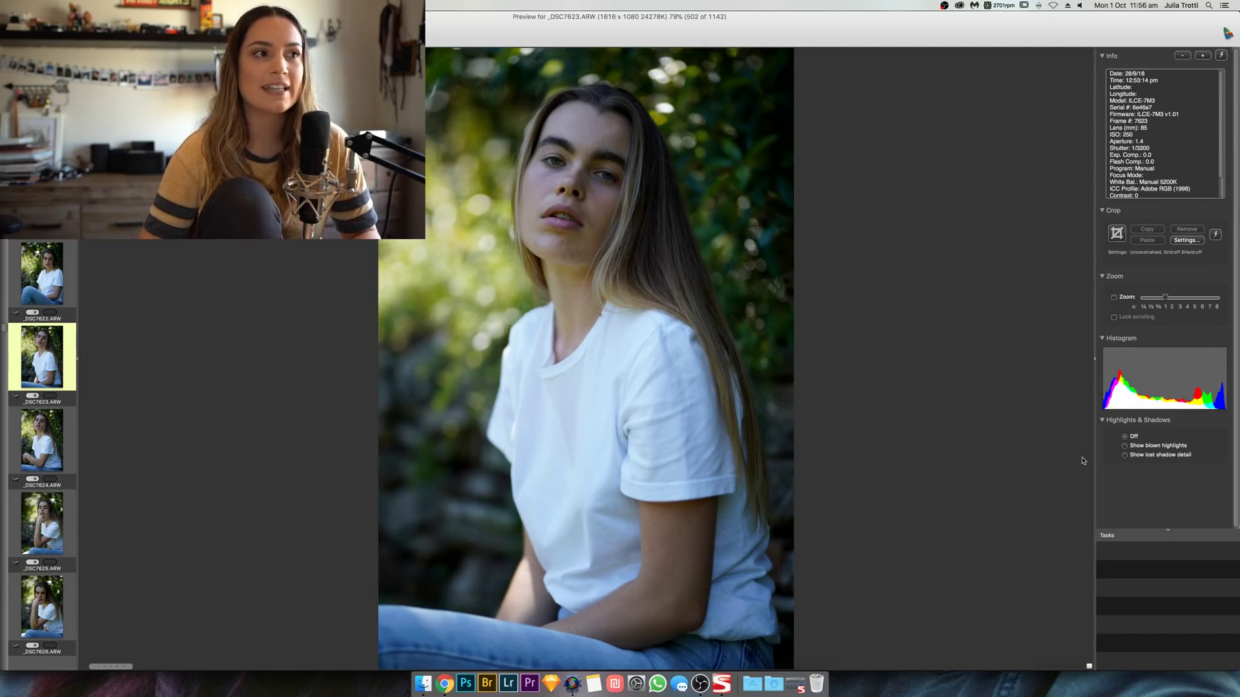
pyautogui.press('Right')
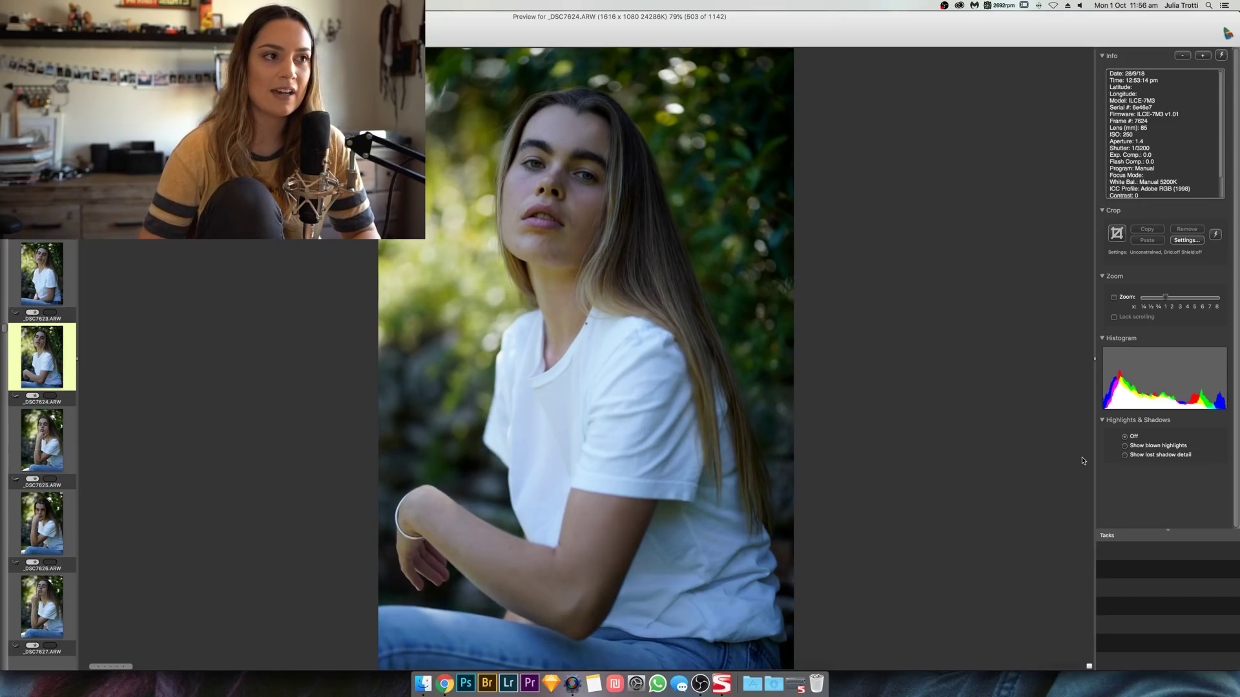
# Step: Examine the vertical chin-on-hand portraits from _DSC7625.ARW to _DSC7632.ARW
pyautogui.press('Right')
pyautogui.press('Right')
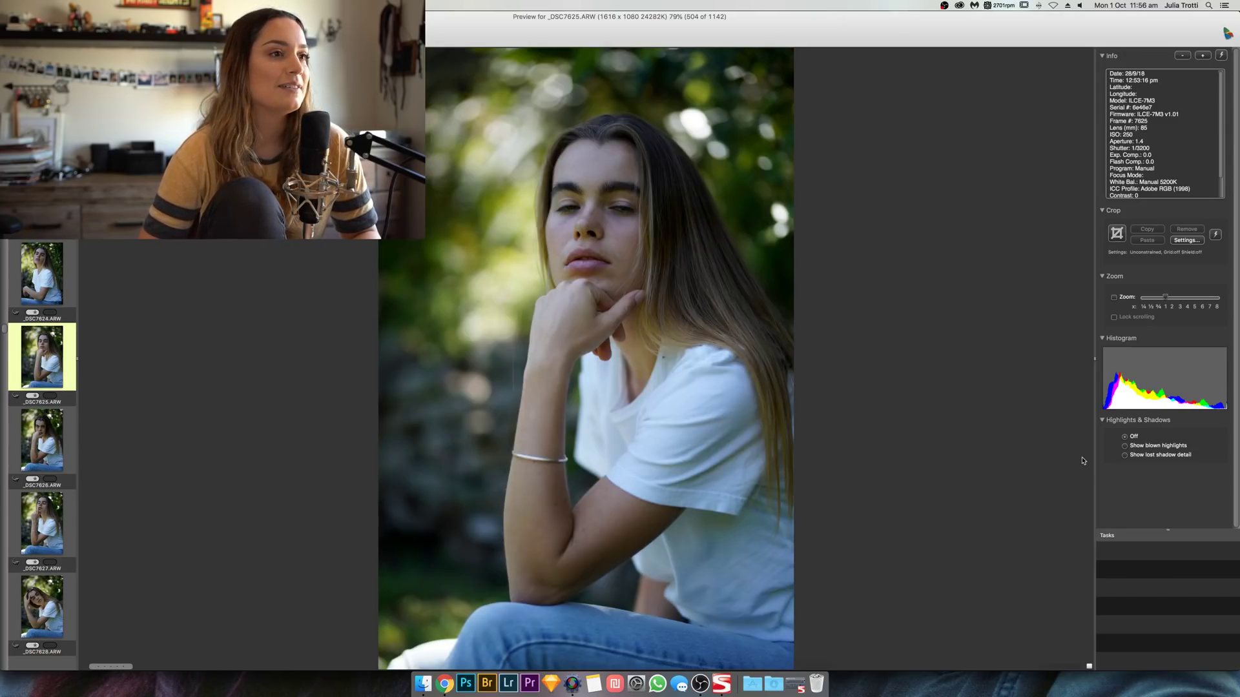
pyautogui.press('Right')
pyautogui.press('Right')
pyautogui.press('Right')
pyautogui.press('Right')
pyautogui.press('Right')
pyautogui.press('Right')
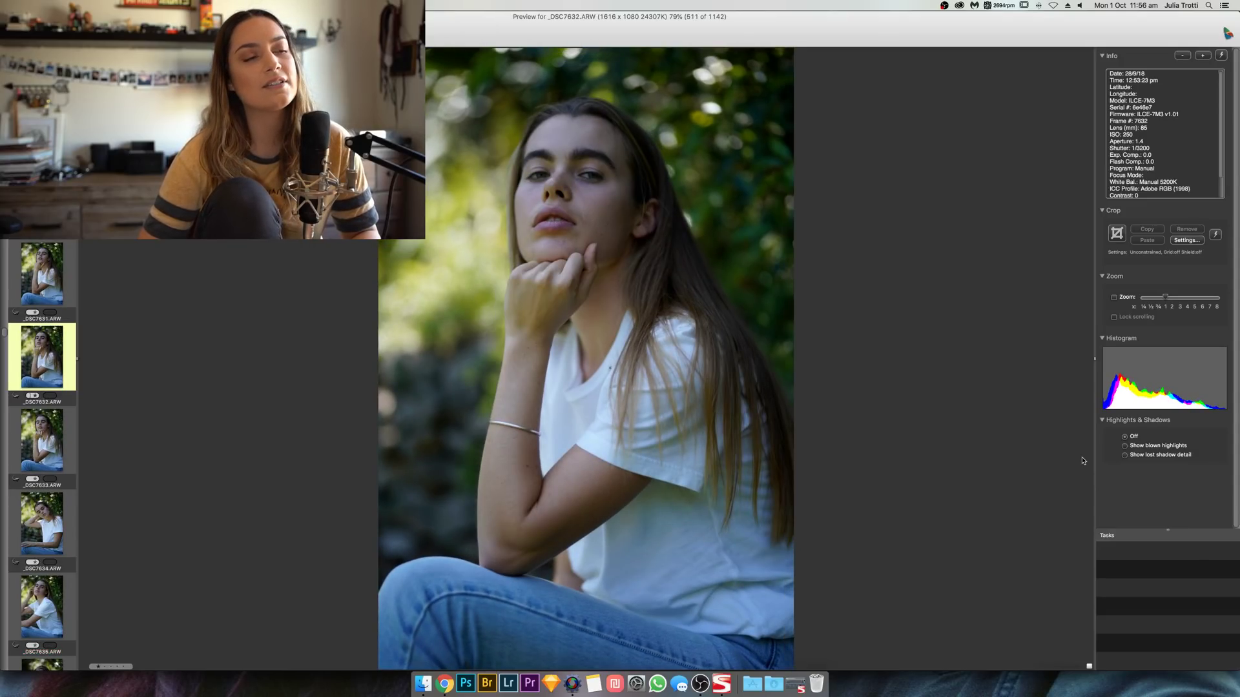
# Step: Examine the vertical seated portraits from _DSC7633.ARW, through the hand-behind-head _DSC7634.ARW and head-on-hand _DSC7637.ARW, to _DSC7640.ARW
pyautogui.press('Right')
pyautogui.press('Right')
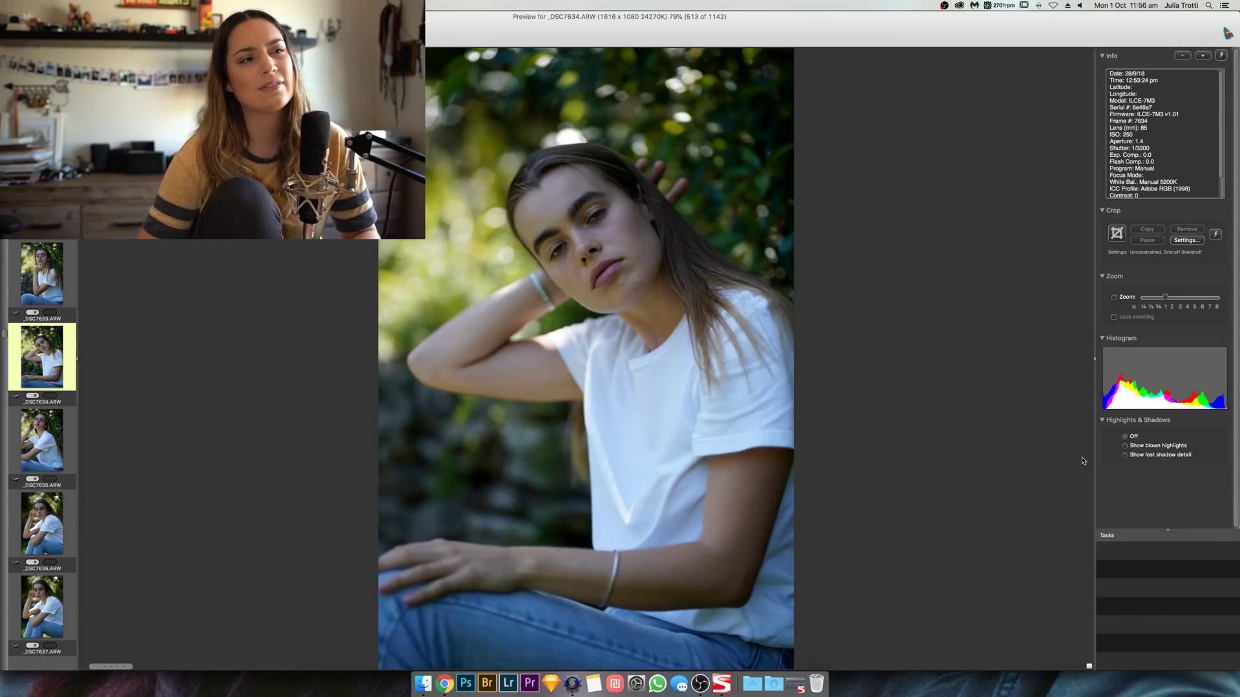
pyautogui.press('Right')
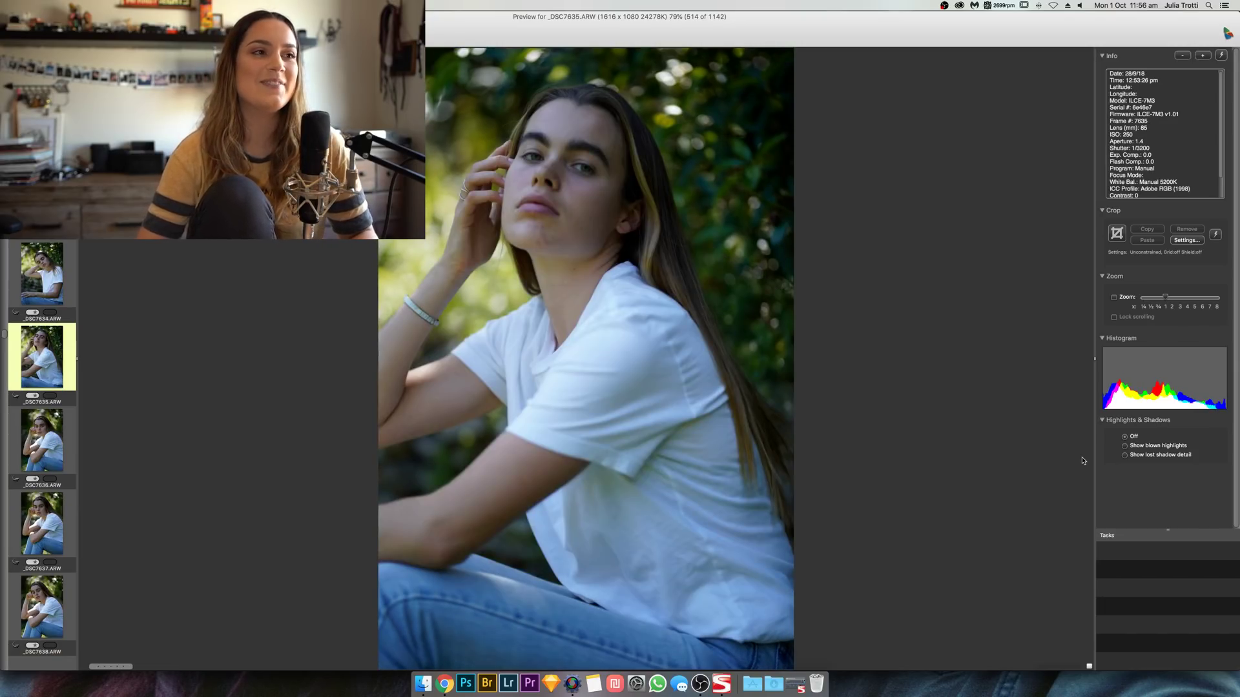
pyautogui.press('Right')
pyautogui.press('Right')
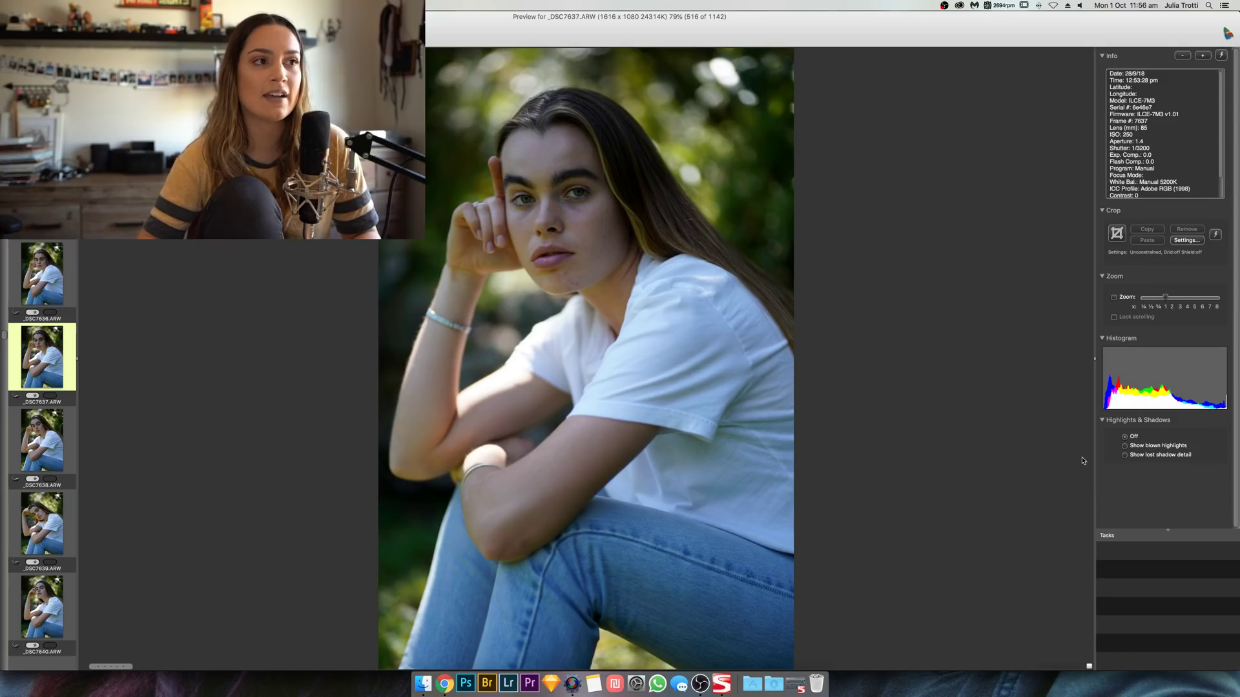
pyautogui.press('Right')
pyautogui.press('Right')
pyautogui.press('Right')
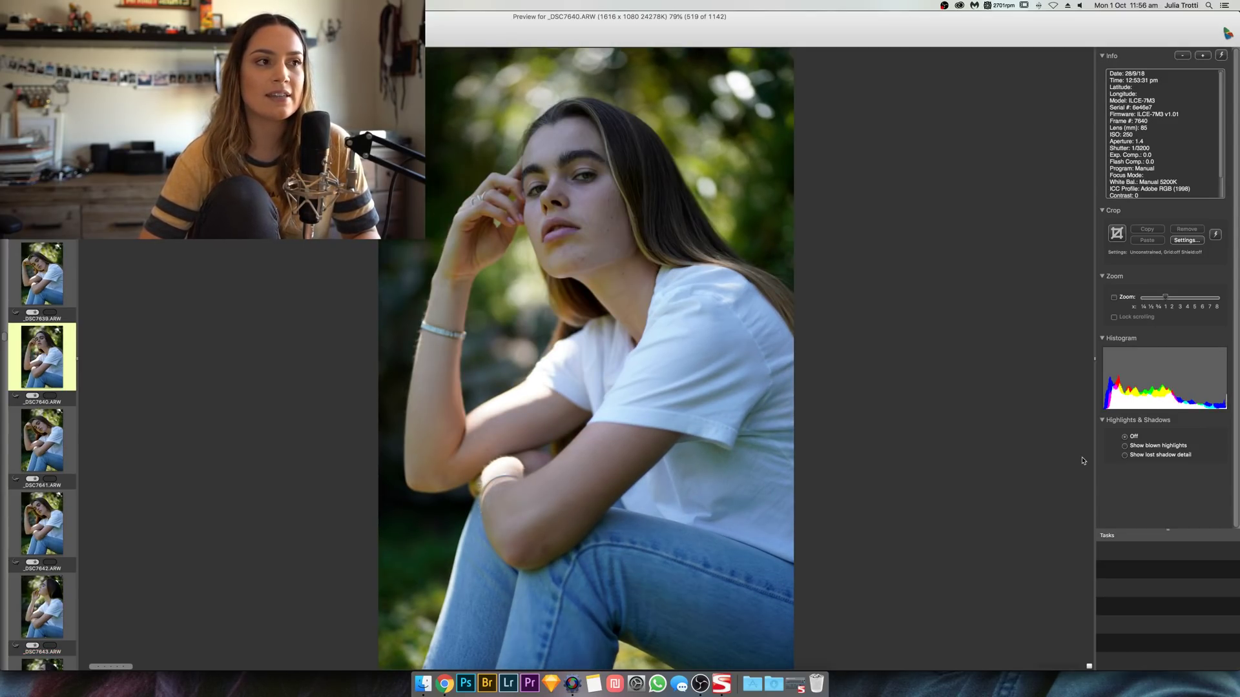
# Step: Examine the vertical portraits from _DSC7641.ARW, through the away-looking _DSC7642.ARW, and compare _DSC7643.ARW with the smiling profile _DSC7644.ARW
pyautogui.press('Right')
pyautogui.press('Right')
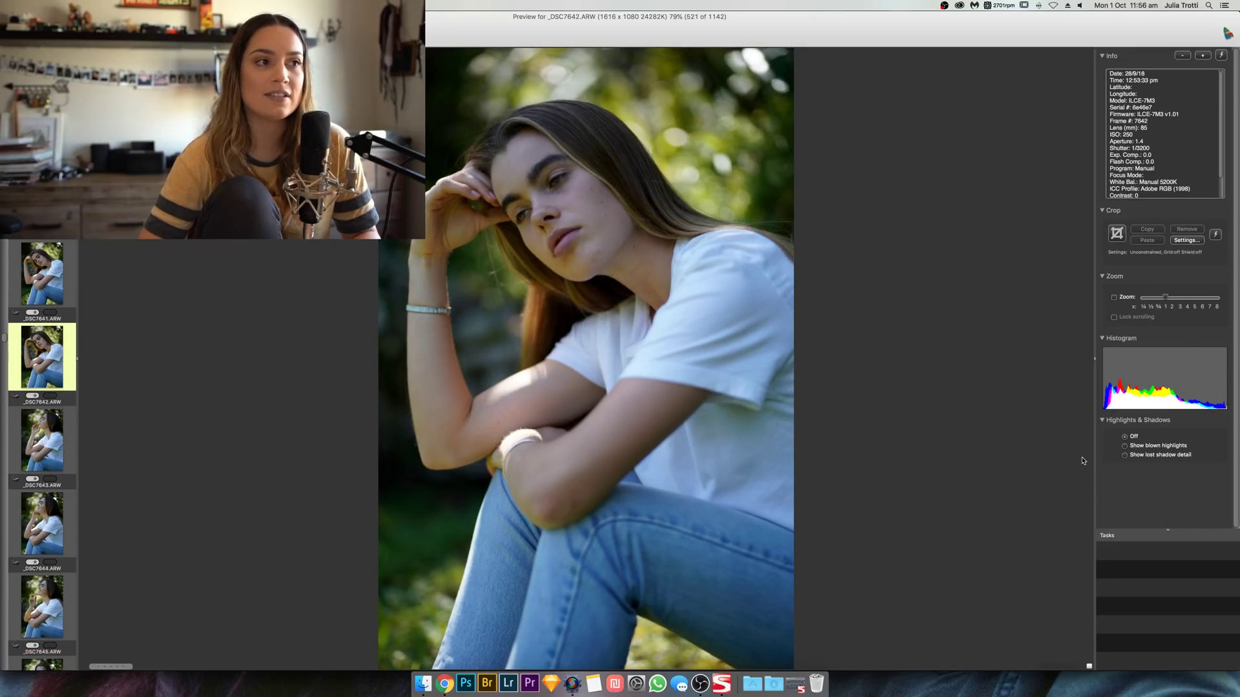
pyautogui.press('Right')
pyautogui.press('Right')
pyautogui.press('Left')
pyautogui.press('Right')
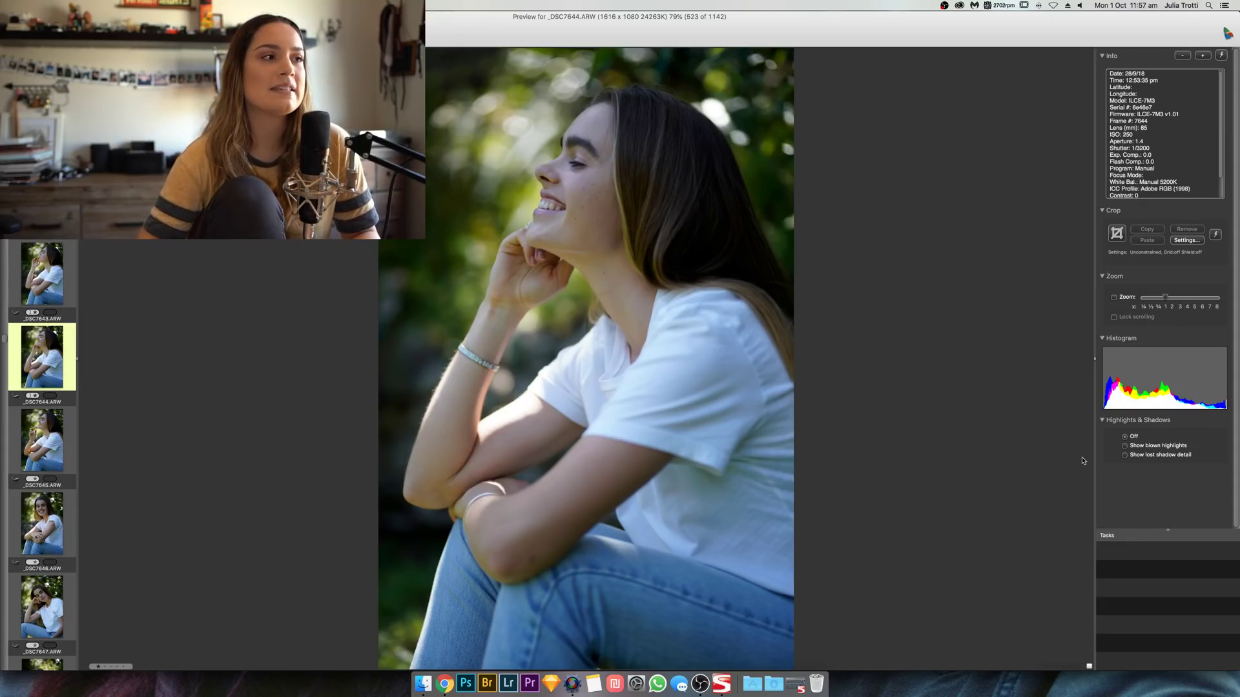
# Step: Examine the remaining vertical portraits in this pose, from _DSC7645.ARW to the serious _DSC7649.ARW
pyautogui.press('Right')
pyautogui.press('Right')
pyautogui.press('Right')
pyautogui.press('Left')
pyautogui.press('Right')
pyautogui.press('Right')
pyautogui.press('Right')
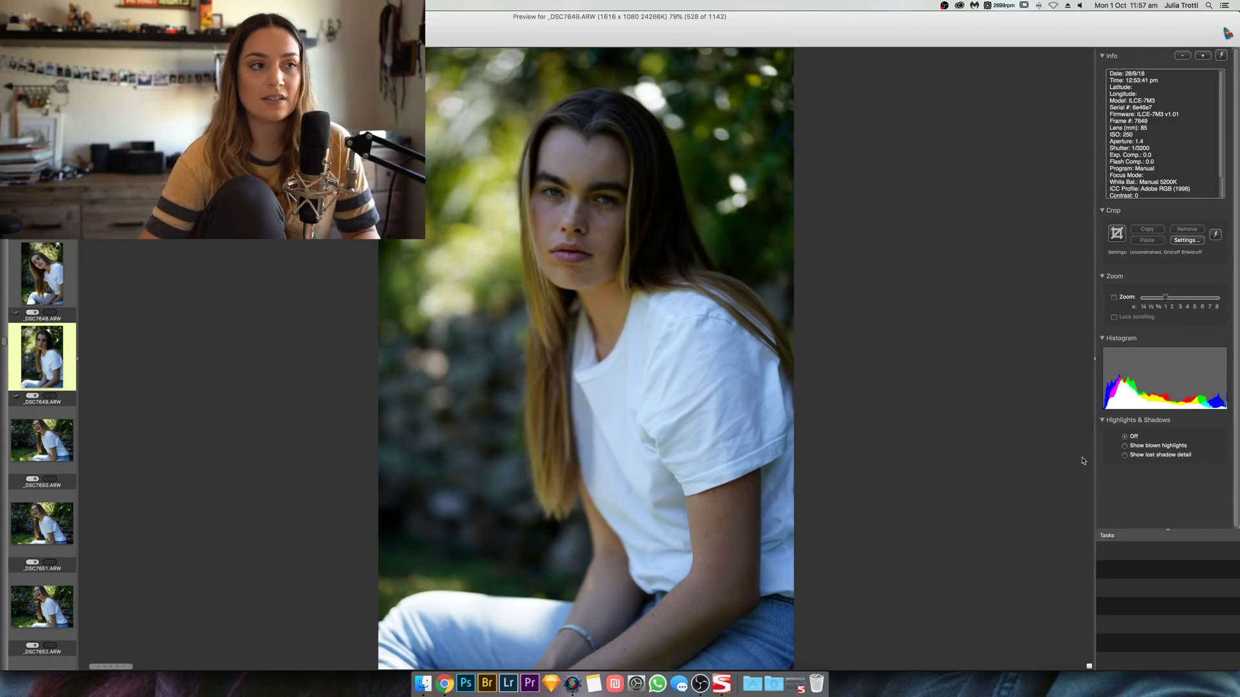
# Step: Examine the horizontal stone-wall portraits from _DSC7650.ARW to _DSC7654.ARW, comparing the laughing _DSC7652.ARW and _DSC7653.ARW
pyautogui.press('Right')
pyautogui.press('Right')
pyautogui.press('Right')
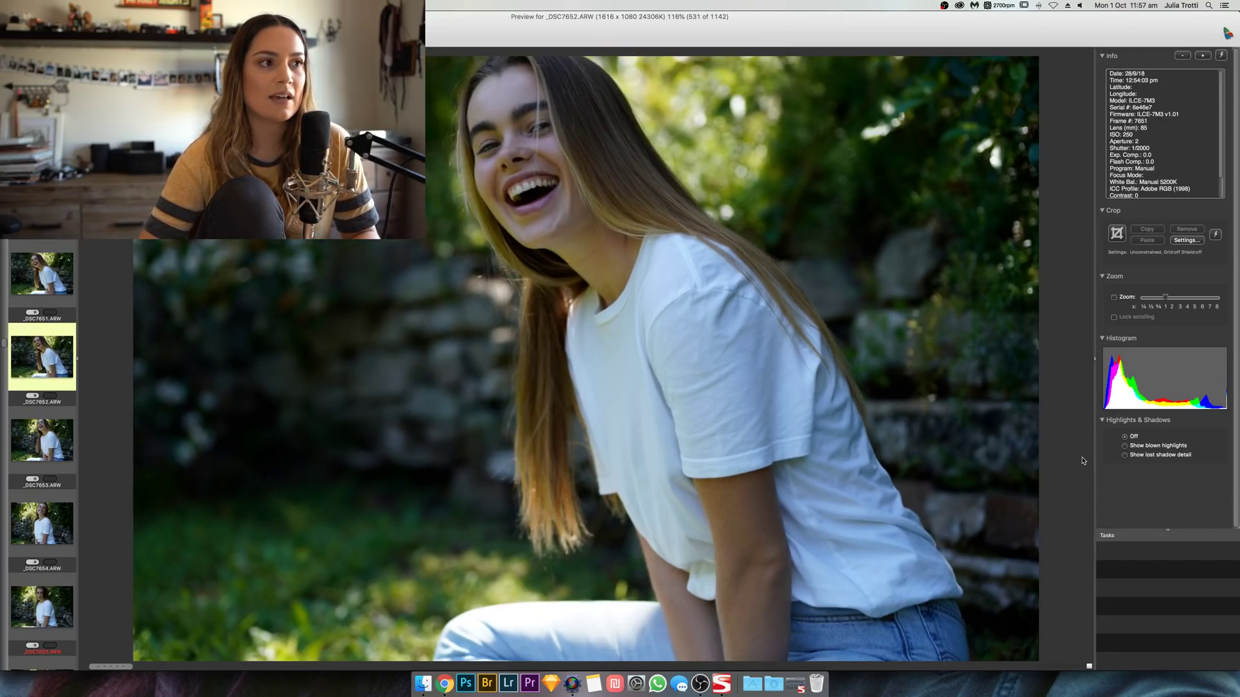
pyautogui.press('Right')
pyautogui.press('Left')
pyautogui.press('Right')
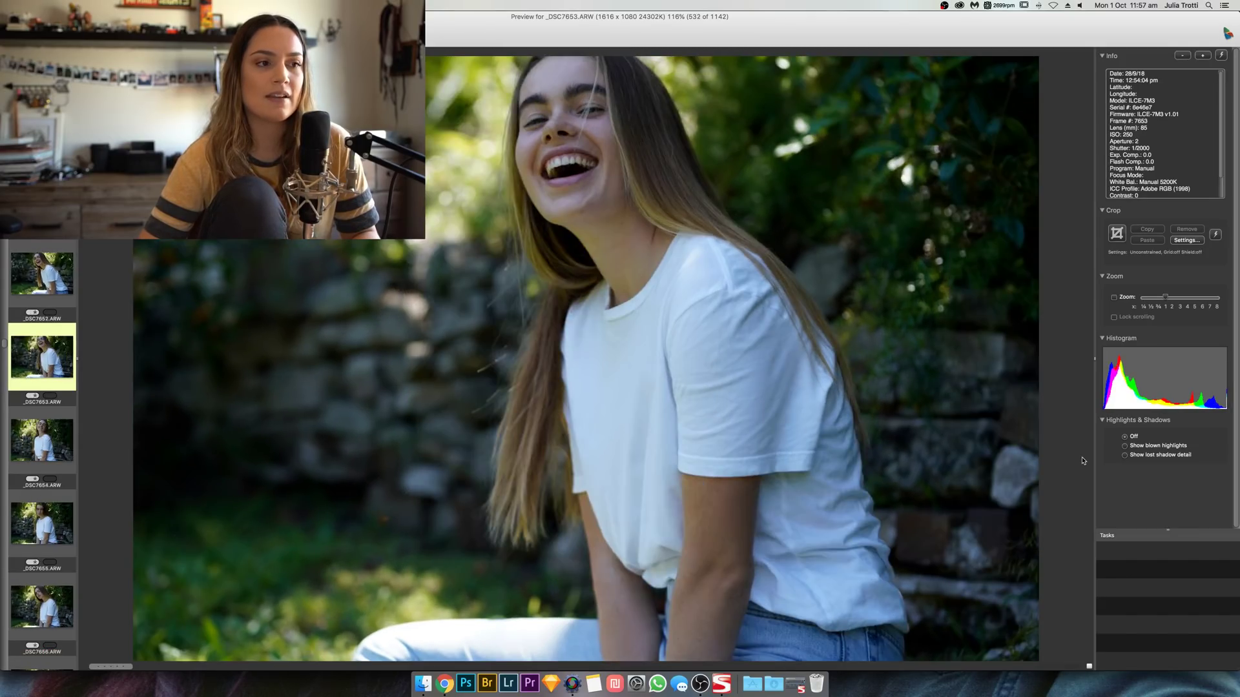
pyautogui.press('Right')
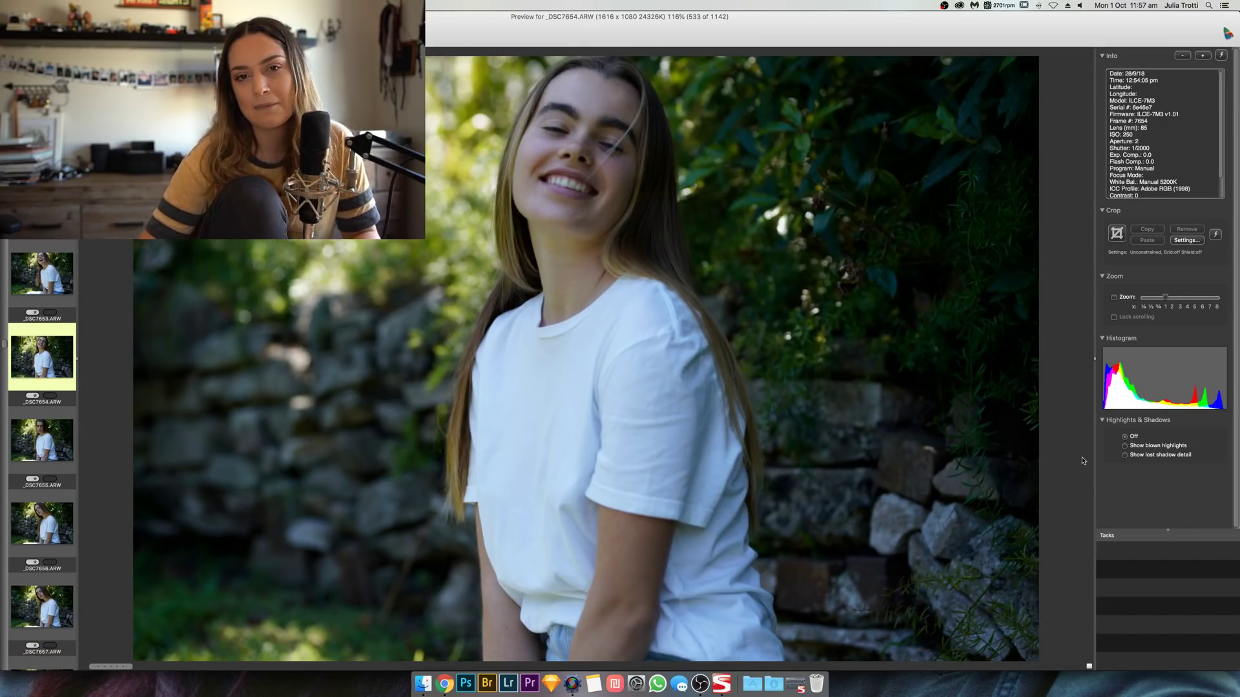
# Step: Examine the horizontal stone-wall portraits from _DSC7655.ARW, through the tilted-head _DSC7656.ARW, to the forward-leaning _DSC7659.ARW
pyautogui.press('Right')
pyautogui.press('Right')
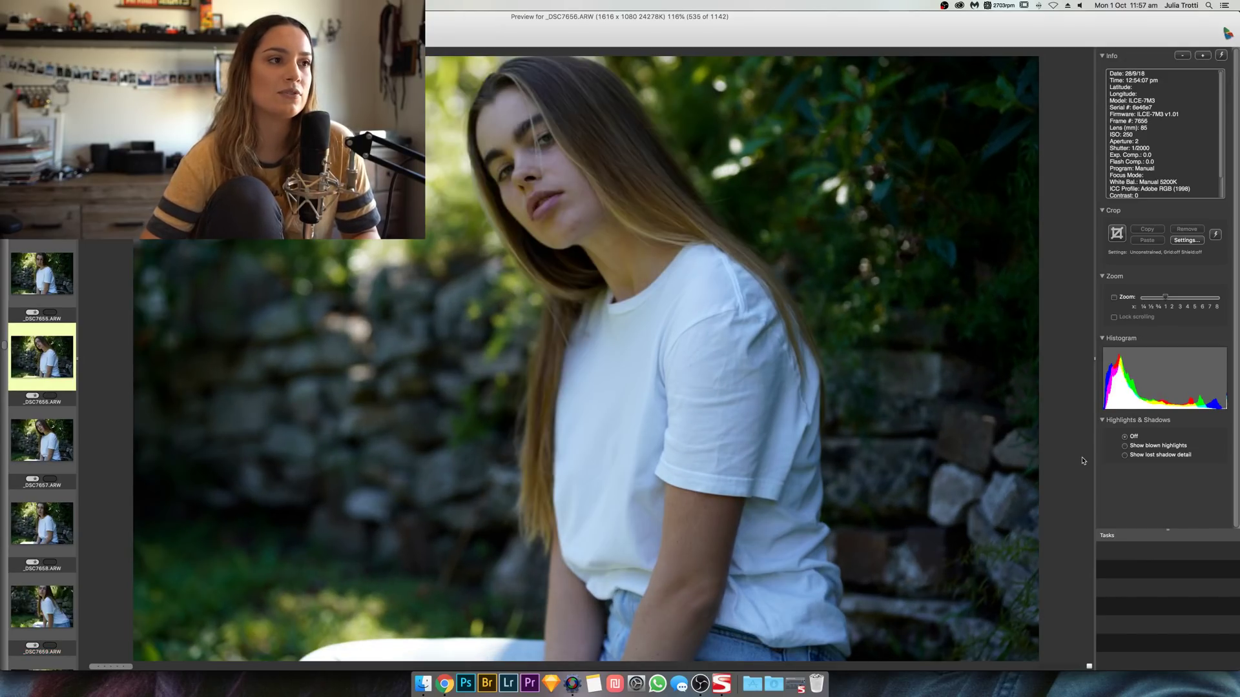
pyautogui.press('Right')
pyautogui.press('Right')
pyautogui.press('Right')
pyautogui.press('Right')
pyautogui.press('Right')
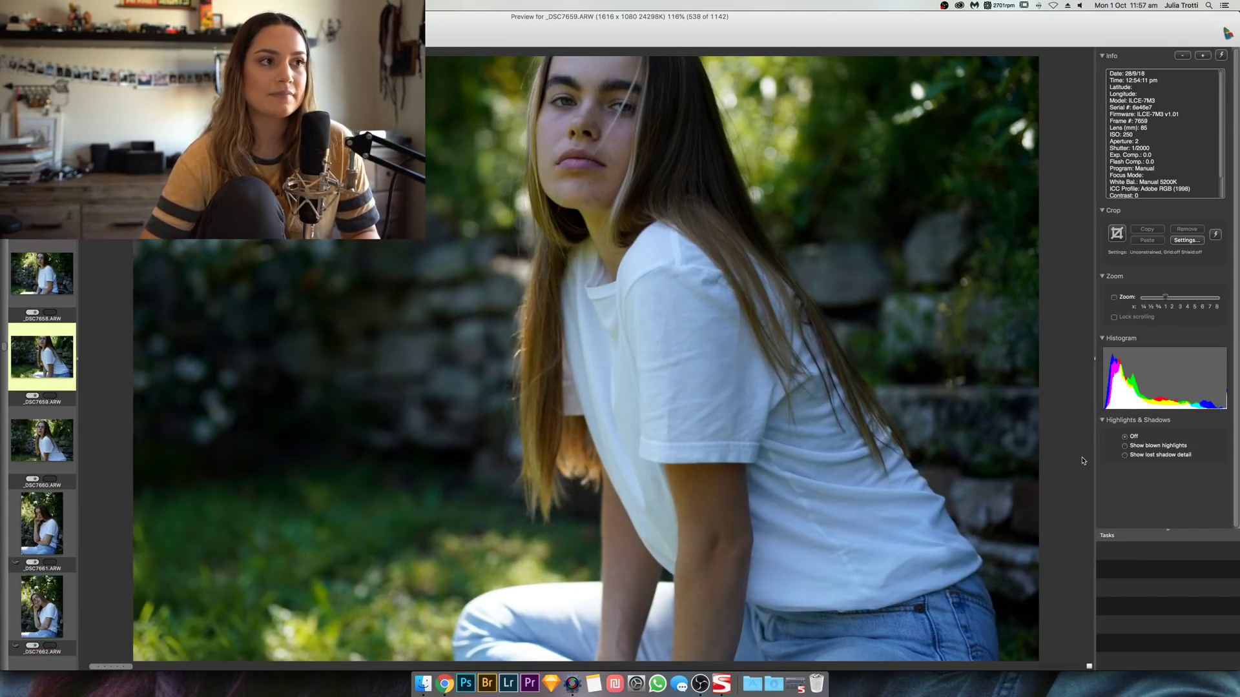
# Step: Examine the last horizontal stone-wall portrait and the following vertical ones, up to the crossed-arms _DSC7666.ARW
pyautogui.press('Right')
pyautogui.press('Right')
pyautogui.press('Right')
pyautogui.press('Right')
pyautogui.press('Right')
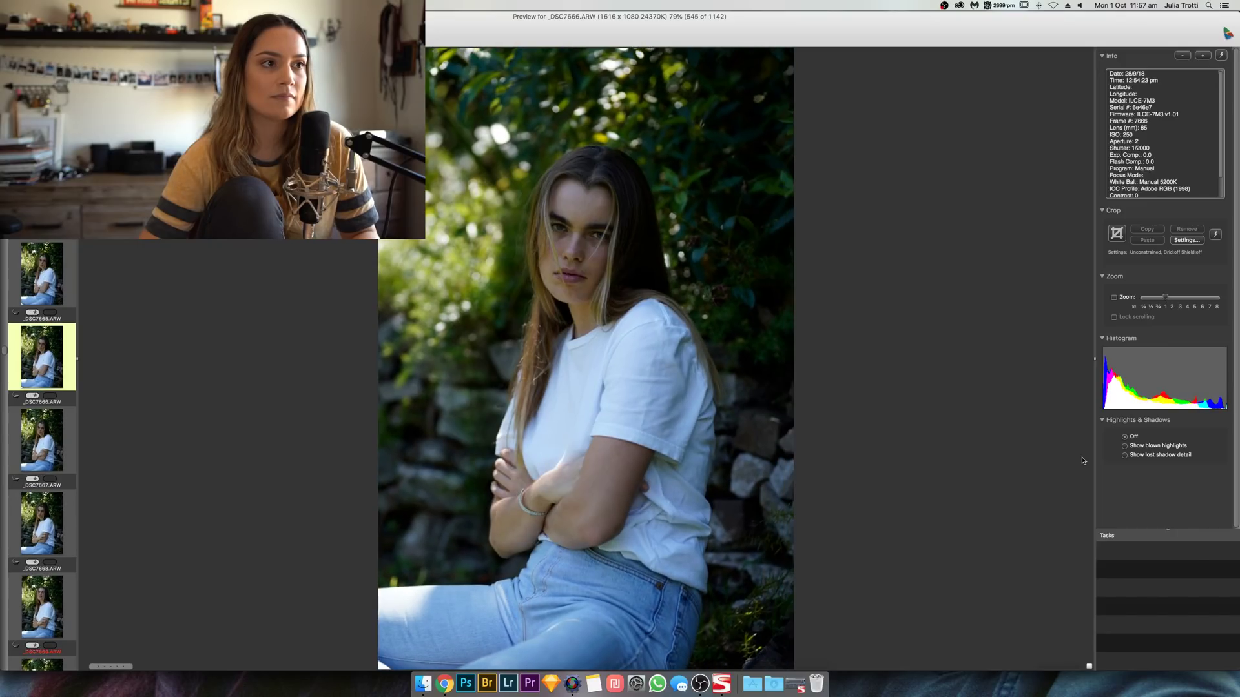
# Step: Compare the similar vertical crossed-arms portraits from _DSC7667.ARW to _DSC7673.ARW
pyautogui.press('Right')
pyautogui.press('Right')
pyautogui.press('Right')
pyautogui.press('Right')
pyautogui.press('Right')
pyautogui.press('Left')
pyautogui.press('Right')
pyautogui.press('Right')
pyautogui.press('Right')
pyautogui.press('Right')
pyautogui.press('Right')
pyautogui.press('Right')
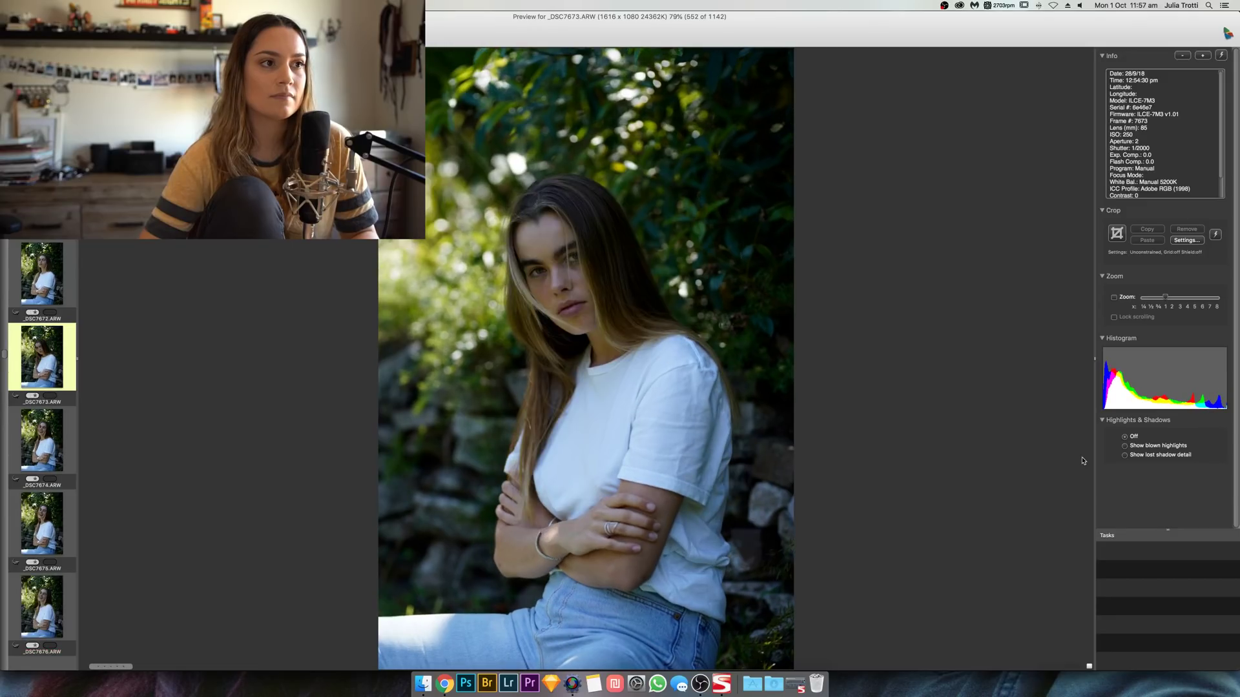
# Step: Examine the vertical stone-wall portraits from _DSC7674.ARW to the forward-leaning _DSC7680.ARW
pyautogui.press('Right')
pyautogui.press('Right')
pyautogui.press('Left')
pyautogui.press('Right')
pyautogui.press('Right')
pyautogui.press('Right')
pyautogui.press('Right')
pyautogui.press('Right')
pyautogui.press('Right')
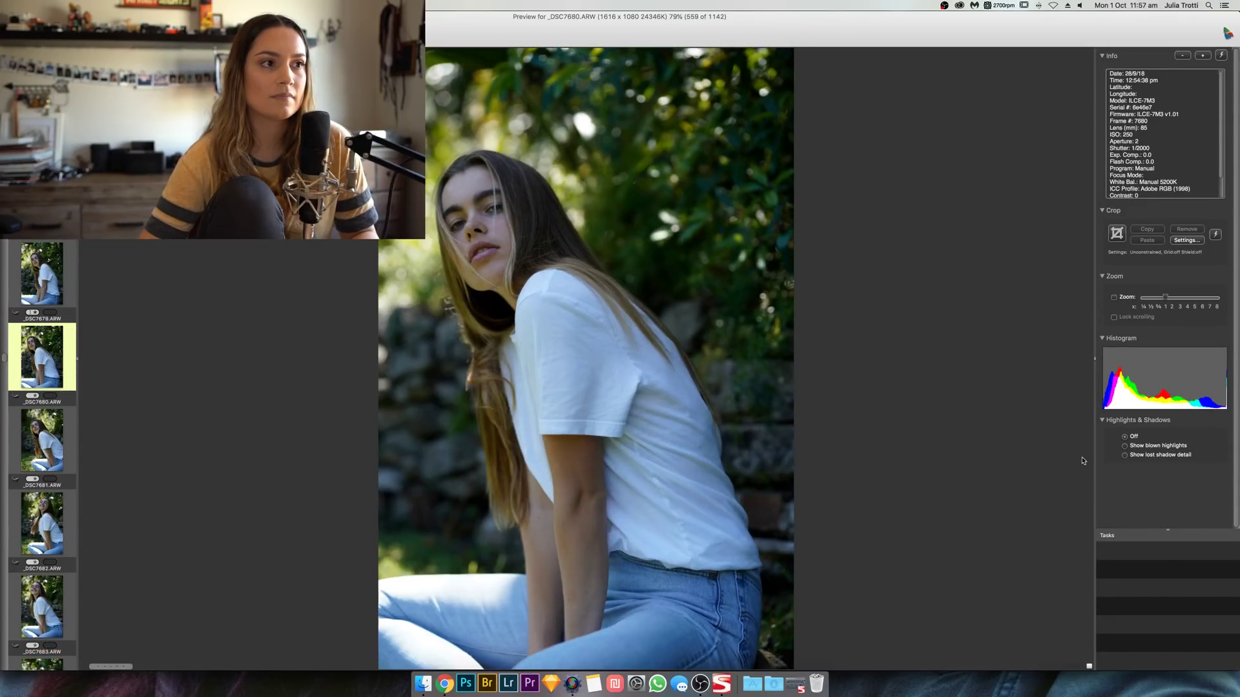
# Step: Examine the vertical seated portraits up to the hands-over-face _DSC7685.ARW, including the smiling _DSC7683.ARW and _DSC7684.ARW
pyautogui.press('Right')
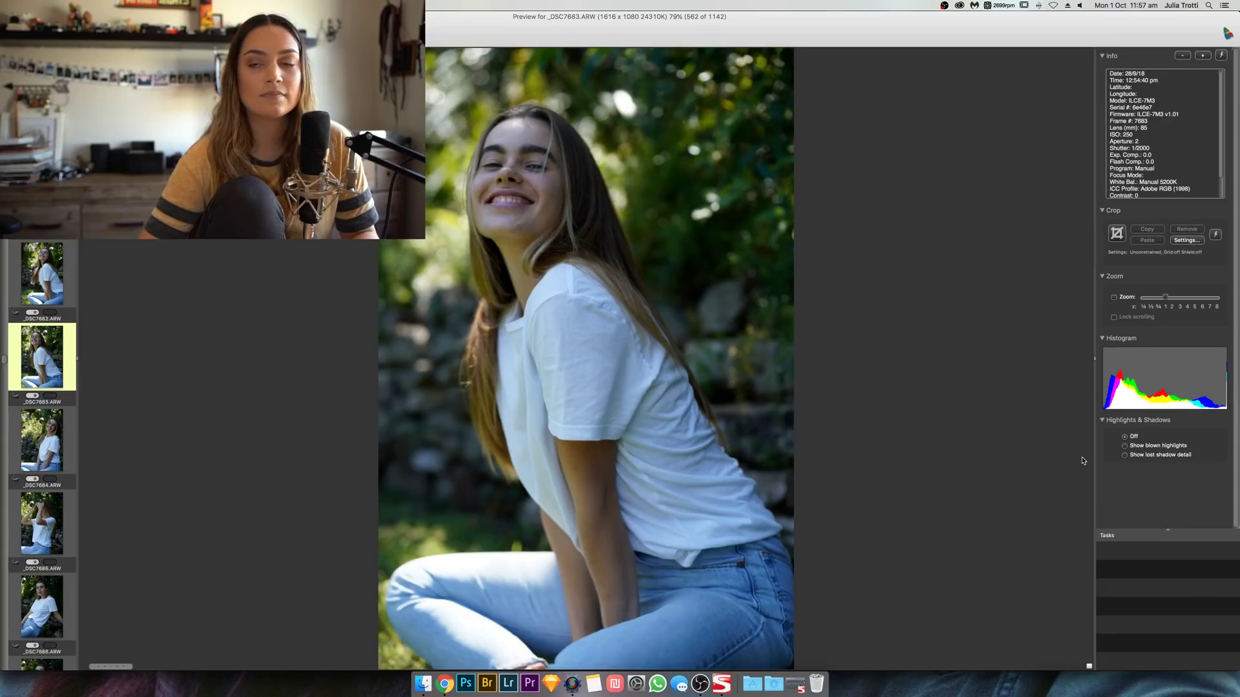
pyautogui.press('Left')
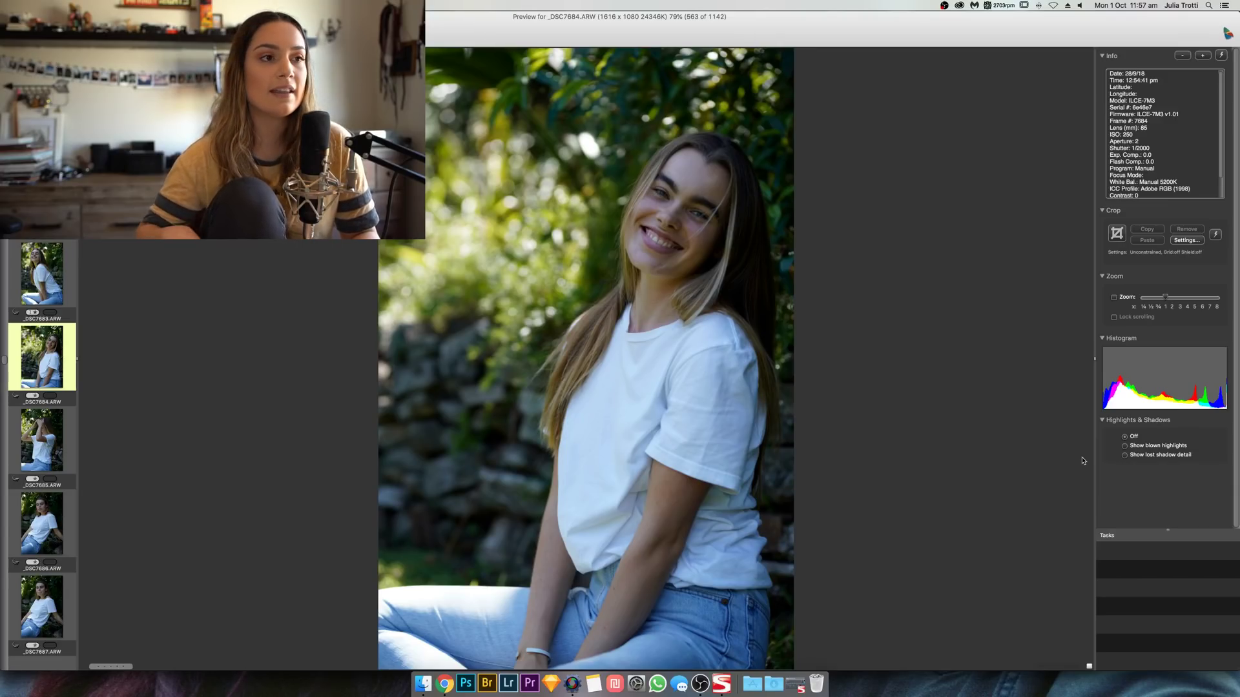
pyautogui.press('Right')
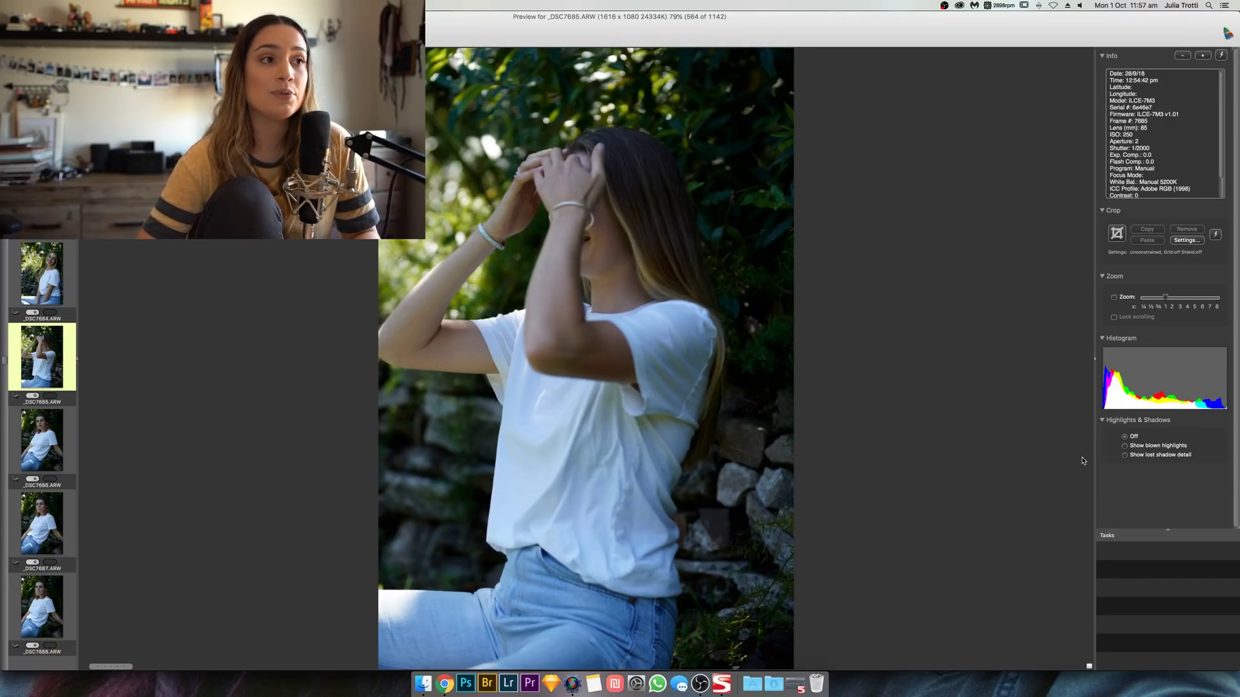
# Step: Examine the leaning-back seated portraits that follow, comparing the similar _DSC7690.ARW and _DSC7691.ARW
pyautogui.press('Right')
pyautogui.press('Right')
pyautogui.press('Right')
pyautogui.press('Right')
pyautogui.press('Right')
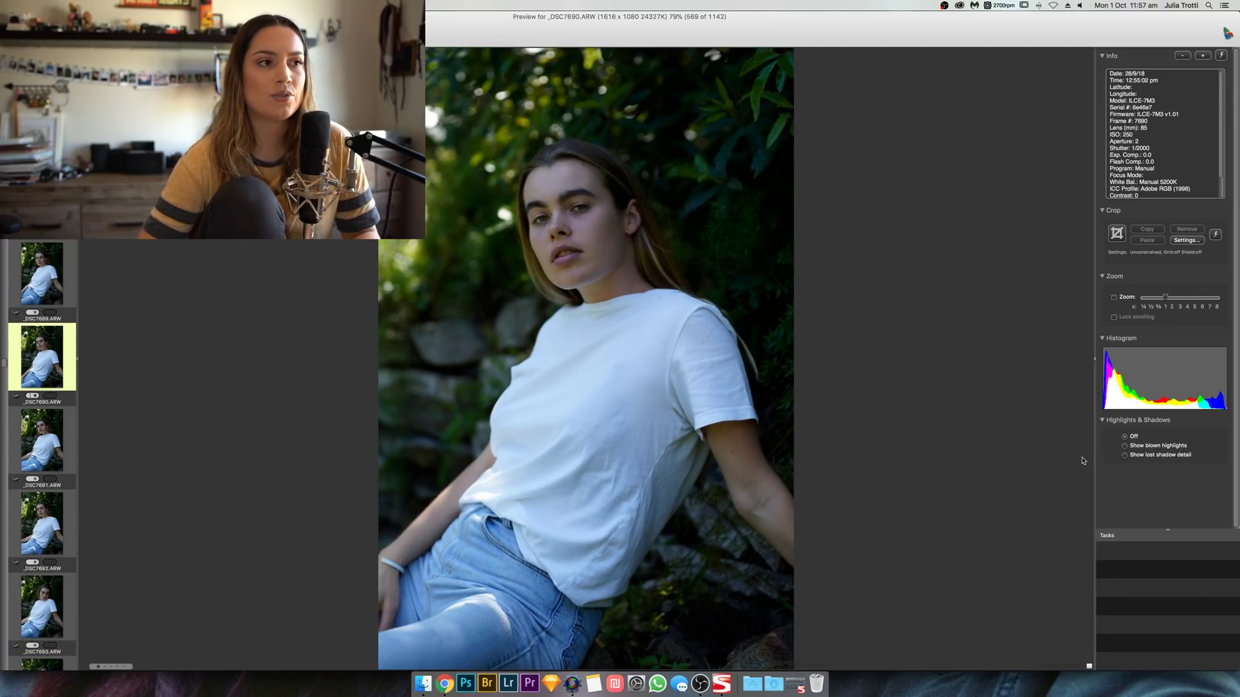
pyautogui.press('Right')
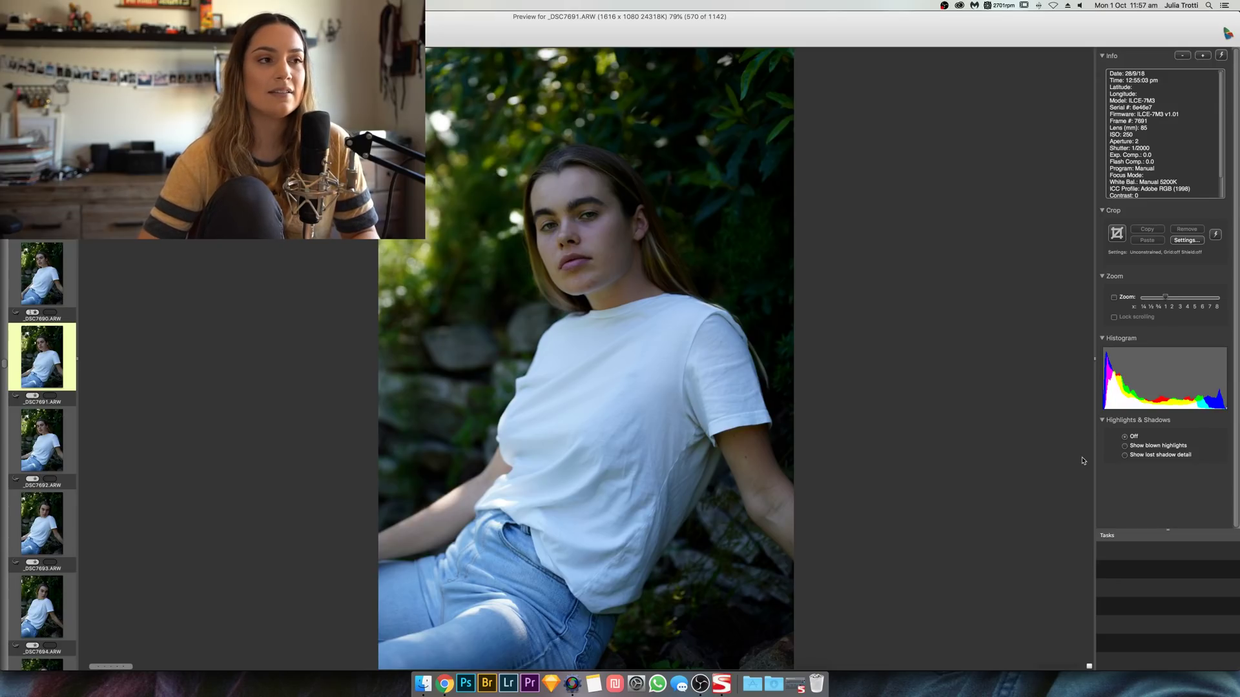
# Step: Compare the remaining leaning-back portraits up to _DSC7696.ARW, including the turned-shoulder pose in _DSC7694.ARW
pyautogui.press('Right')
pyautogui.press('Right')
pyautogui.press('Right')
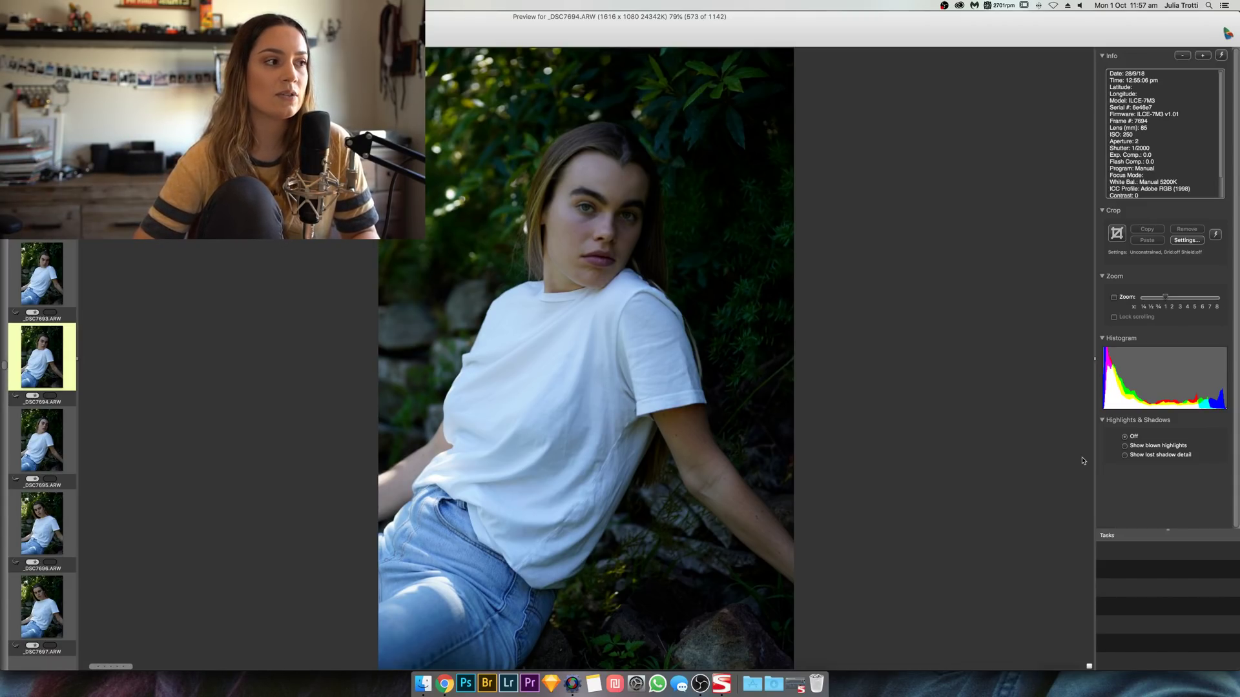
pyautogui.press('Right')
pyautogui.press('Right')
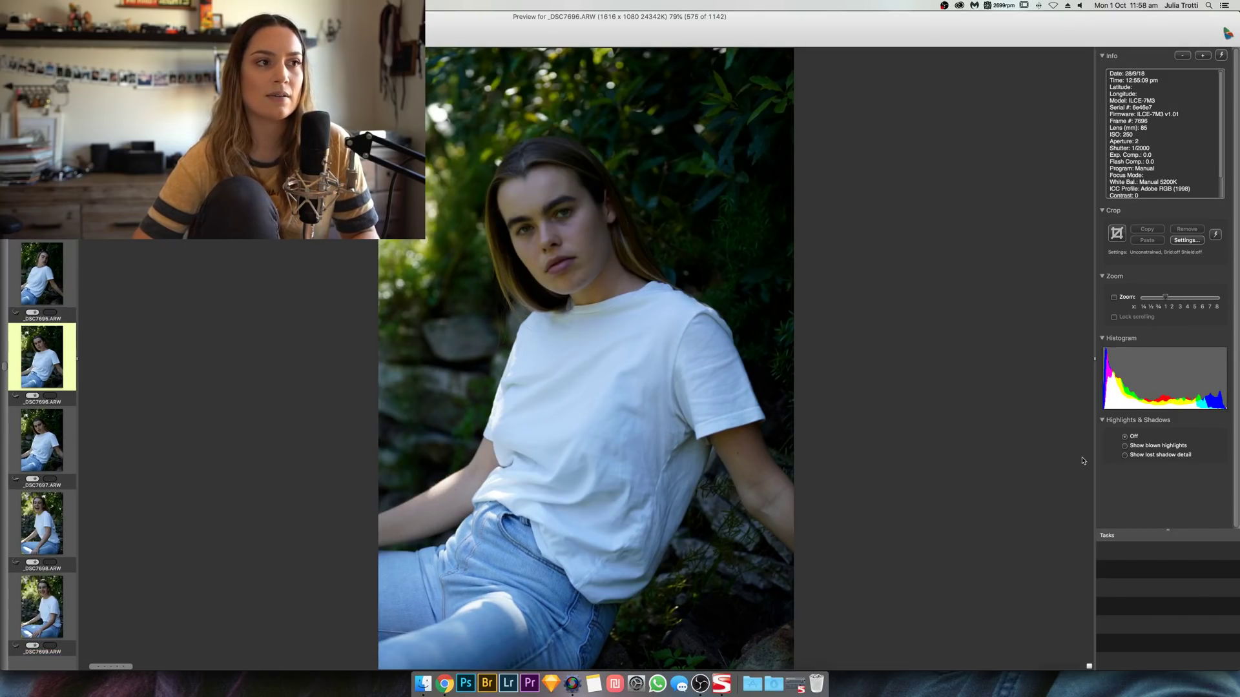
# Step: Examine the laughing cross-legged portraits _DSC7698.ARW and _DSC7699.ARW
pyautogui.press('Right')
pyautogui.press('Right')
pyautogui.press('Right')
pyautogui.press('Right')
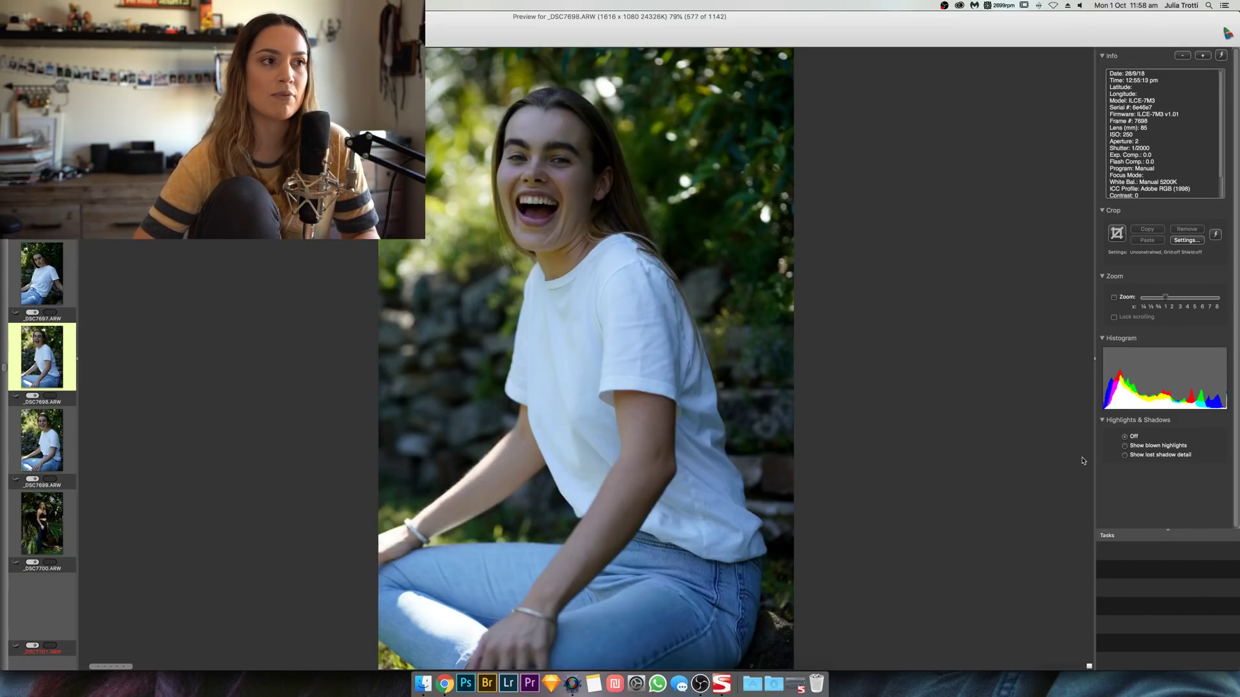
pyautogui.press('Left')
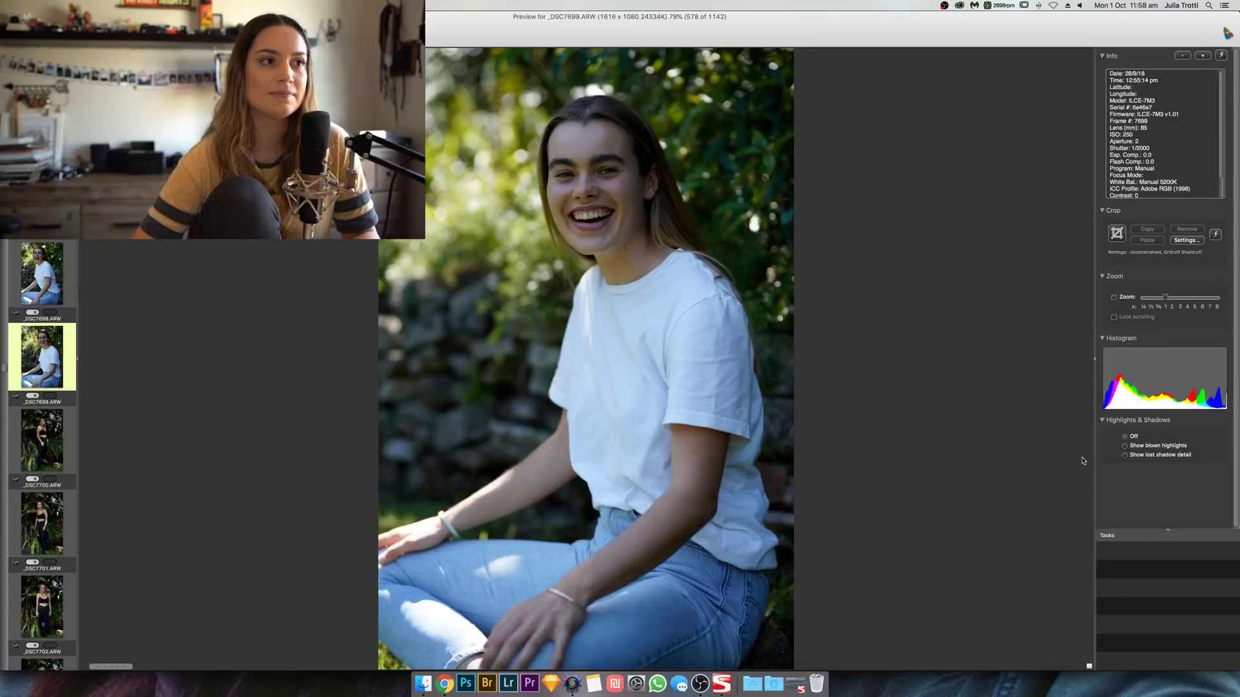
# Step: Skip past the black-top outfit photos and open _DSC7742.ARW, the white T-shirt portrait with raised arms, in the preview
pyautogui.scroll(-10, 35, 445)
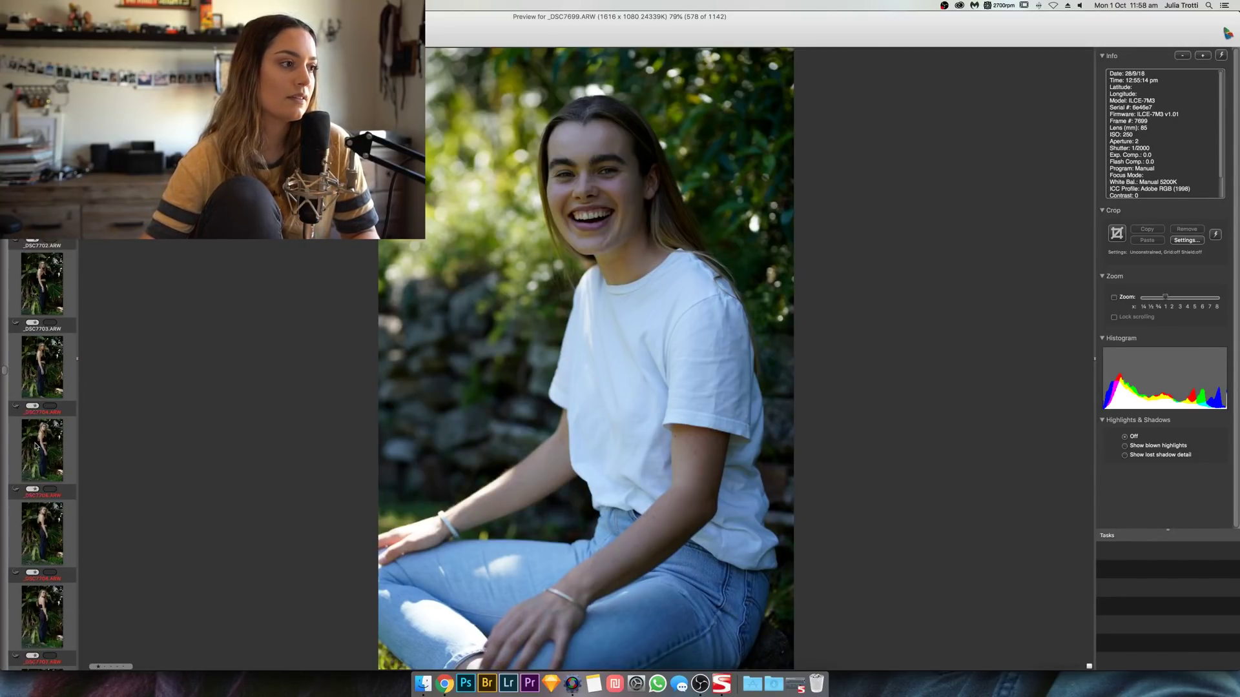
pyautogui.scroll(-20, 36, 445)
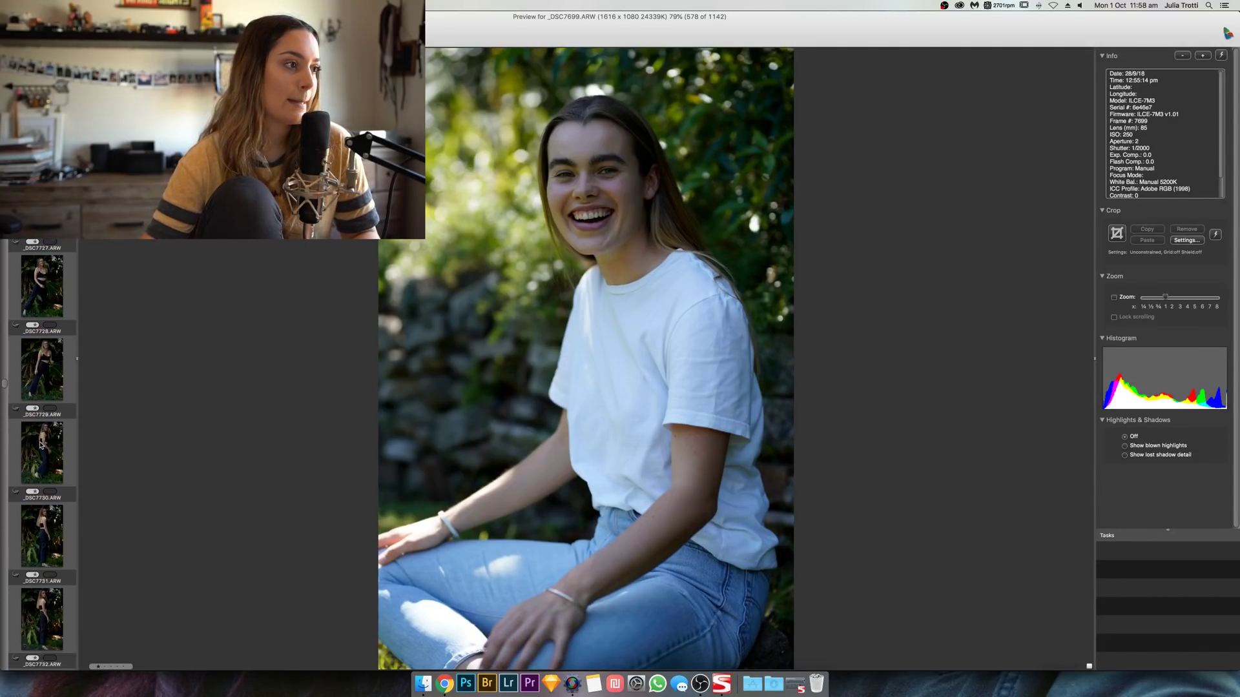
pyautogui.scroll(-5, 40, 444)
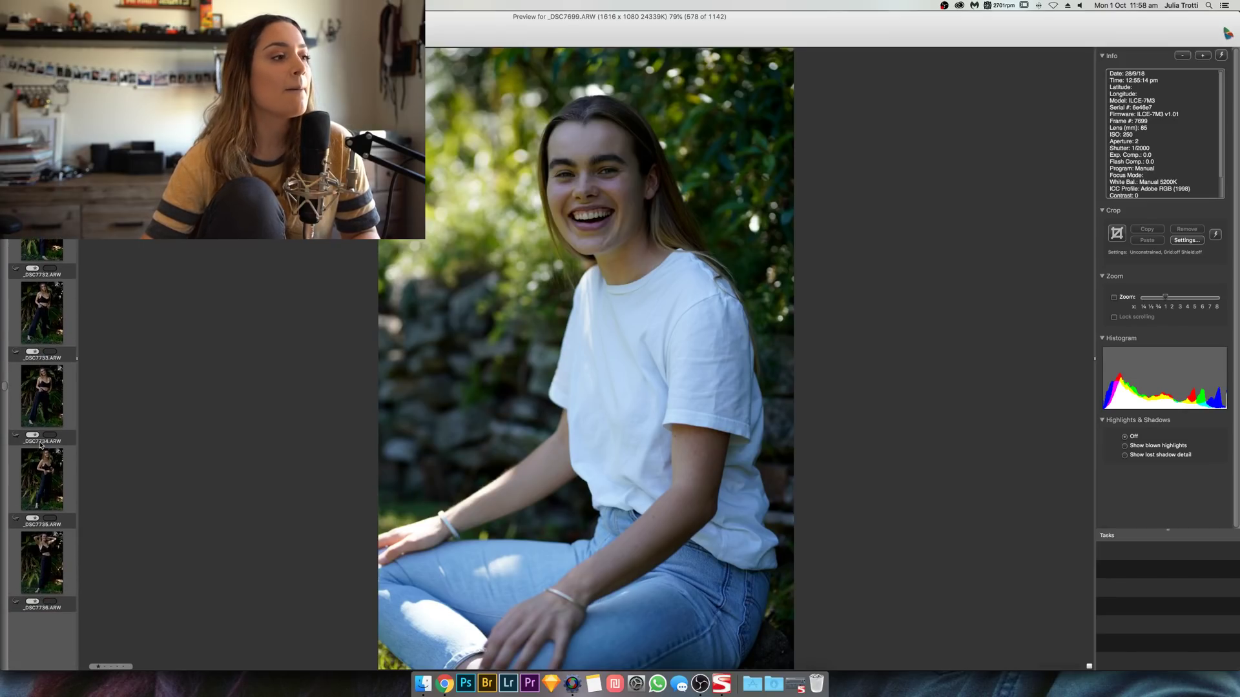
pyautogui.scroll(-5, 40, 445)
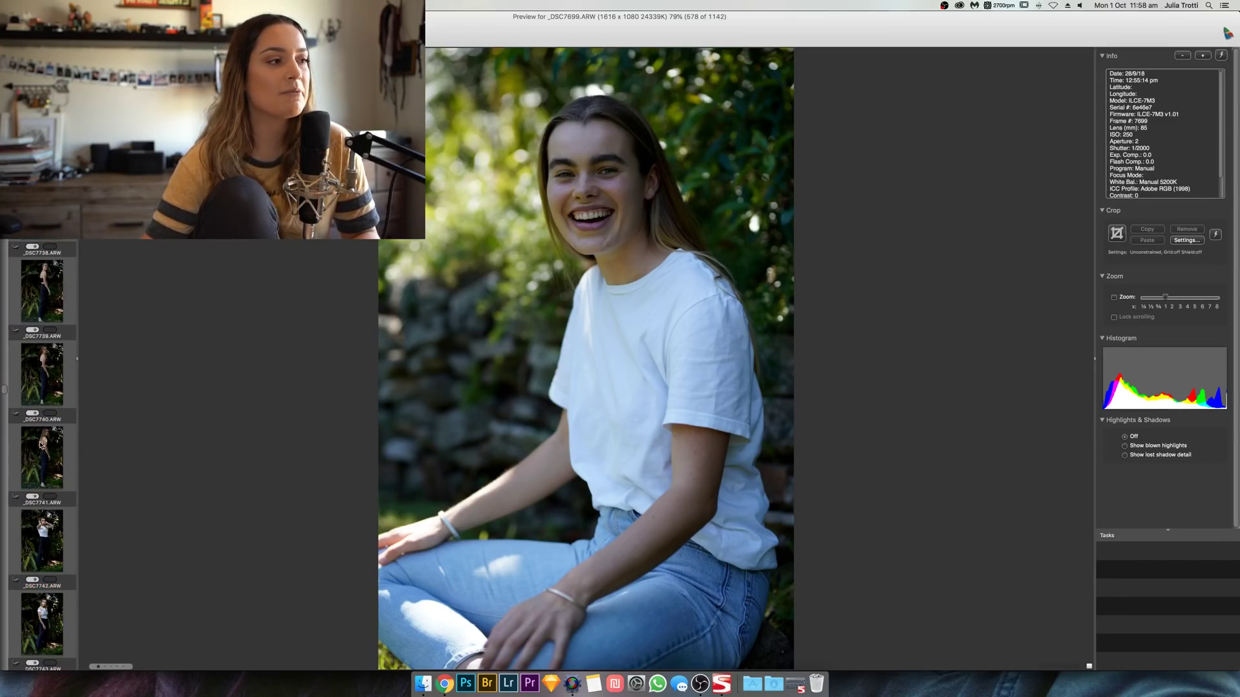
pyautogui.click(42, 438)
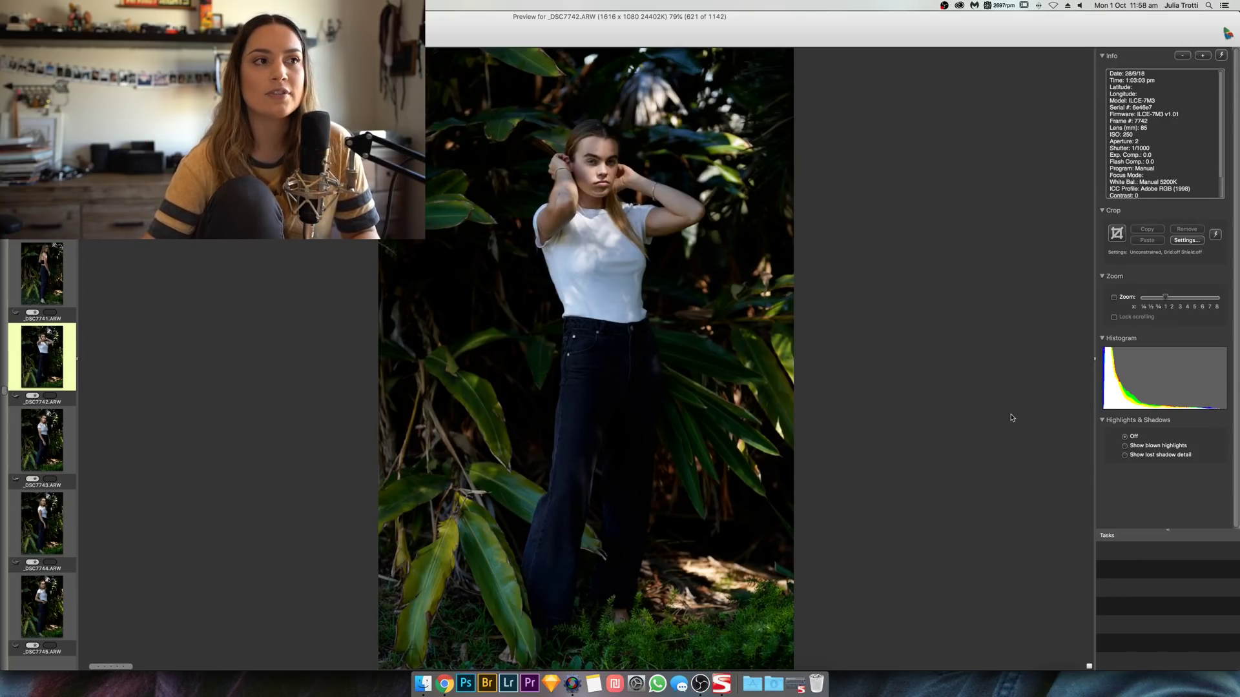
# Step: Examine the full-length white T-shirt portraits among the foliage from _DSC7743.ARW to the raised-hand _DSC7748.ARW
pyautogui.press('Right')
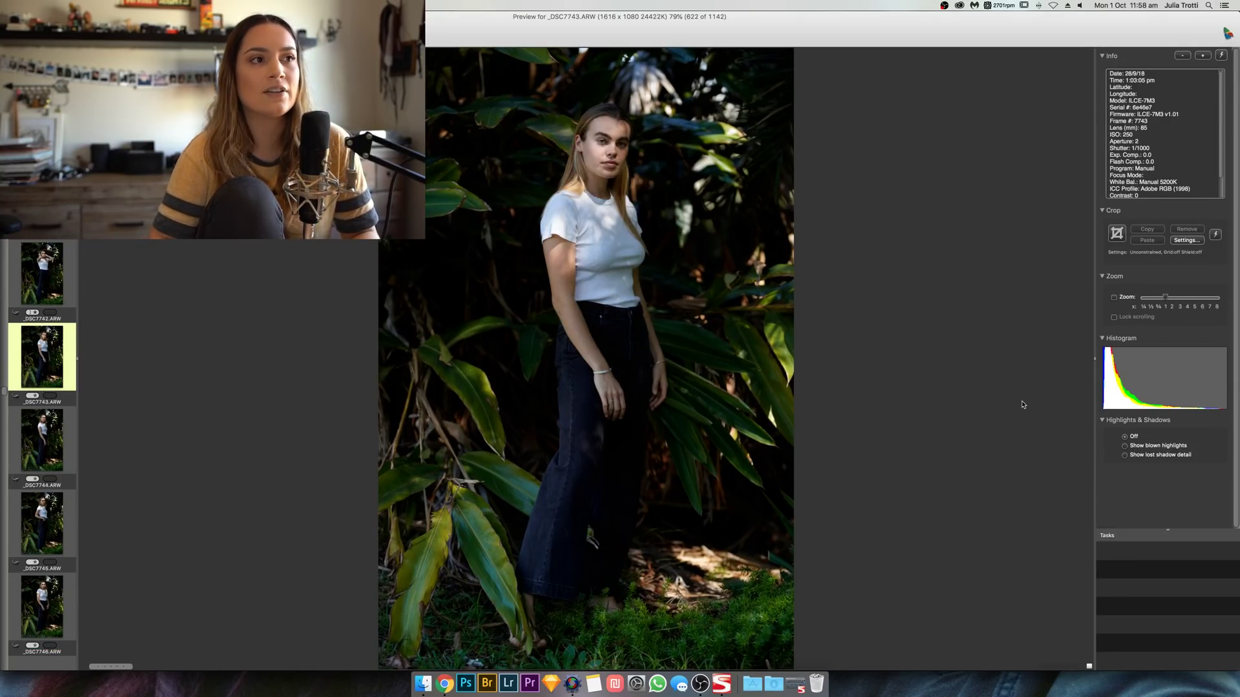
pyautogui.press('Right')
pyautogui.press('Right')
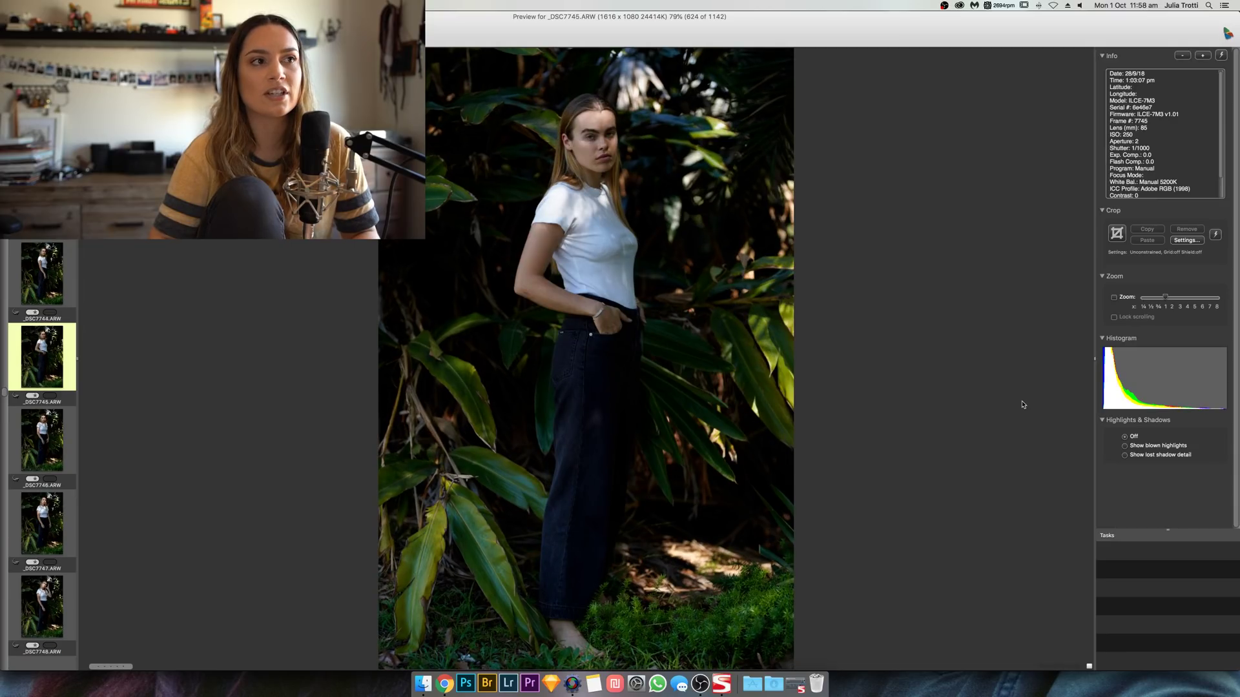
pyautogui.press('Right')
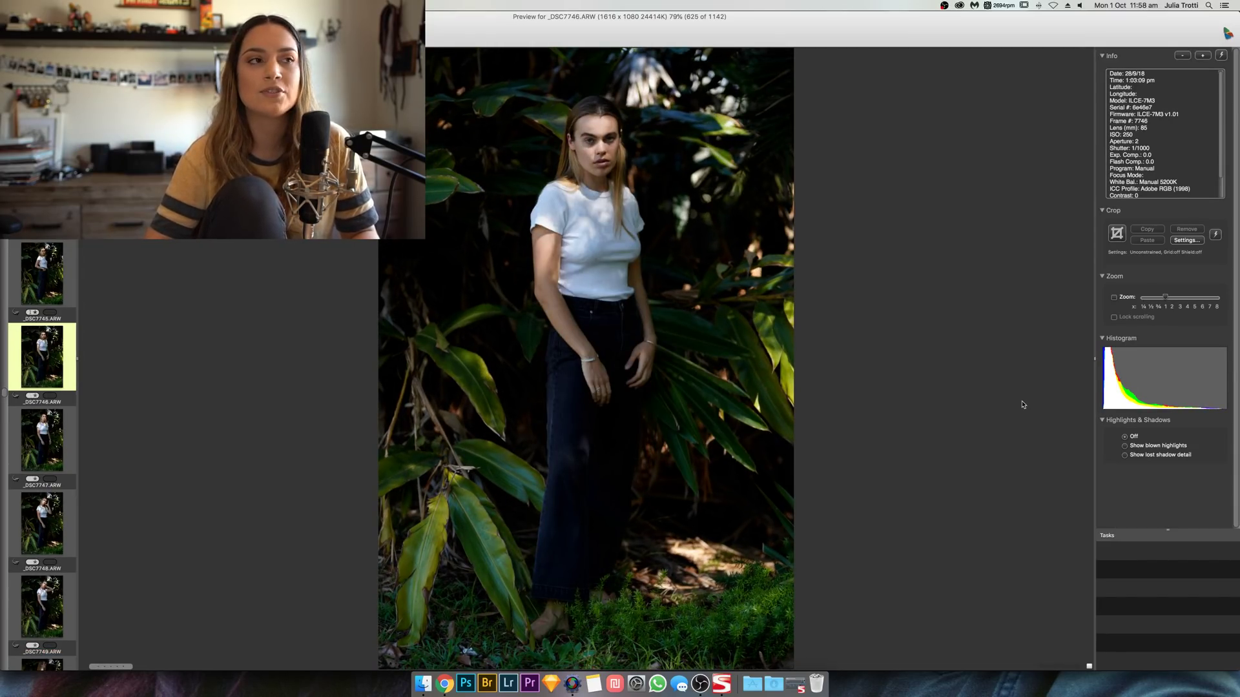
pyautogui.press('Right')
pyautogui.press('Right')
pyautogui.press('Right')
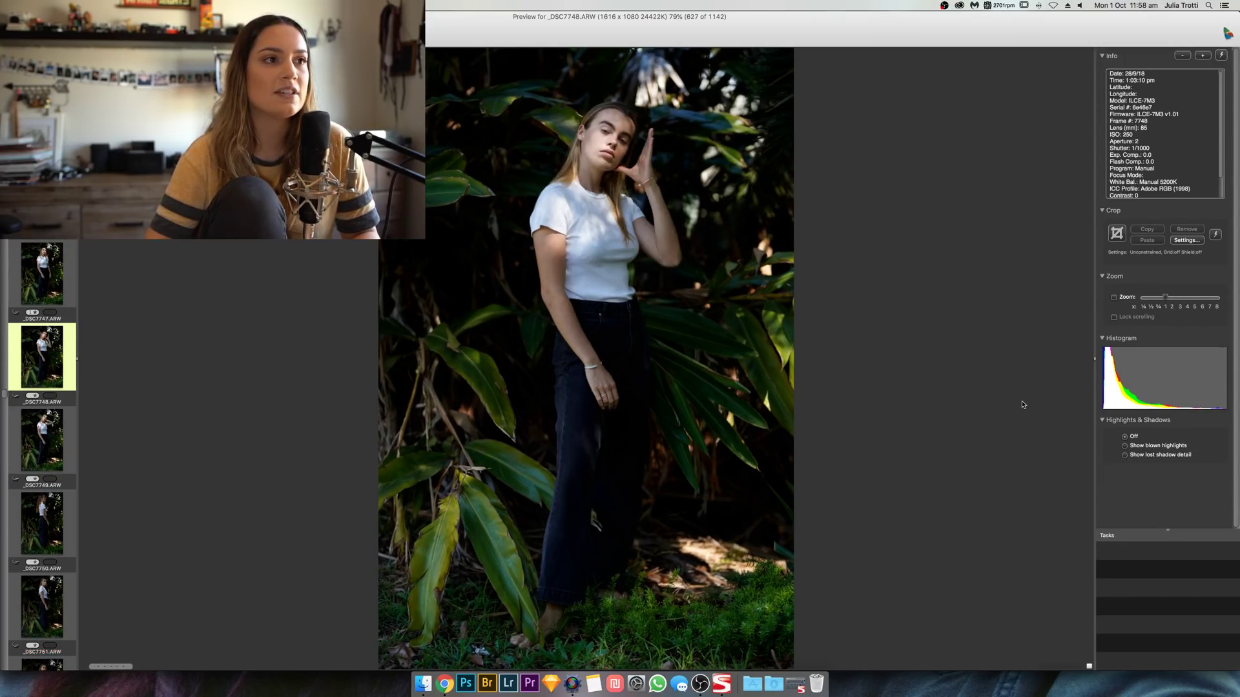
# Step: Examine the next full-length foliage portraits up to _DSC7756.ARW, including the side-on _DSC7752.ARW and smiling _DSC7754.ARW
pyautogui.press('Right')
pyautogui.press('Right')
pyautogui.press('Right')
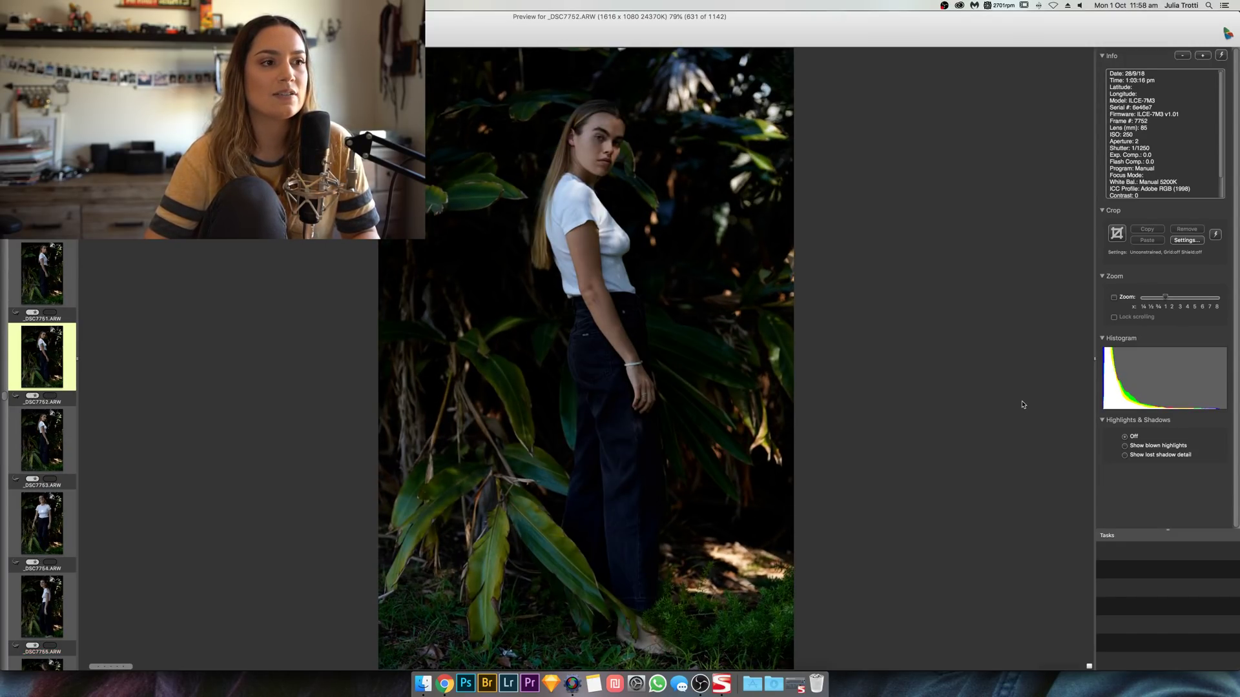
pyautogui.press('Right')
pyautogui.press('Right')
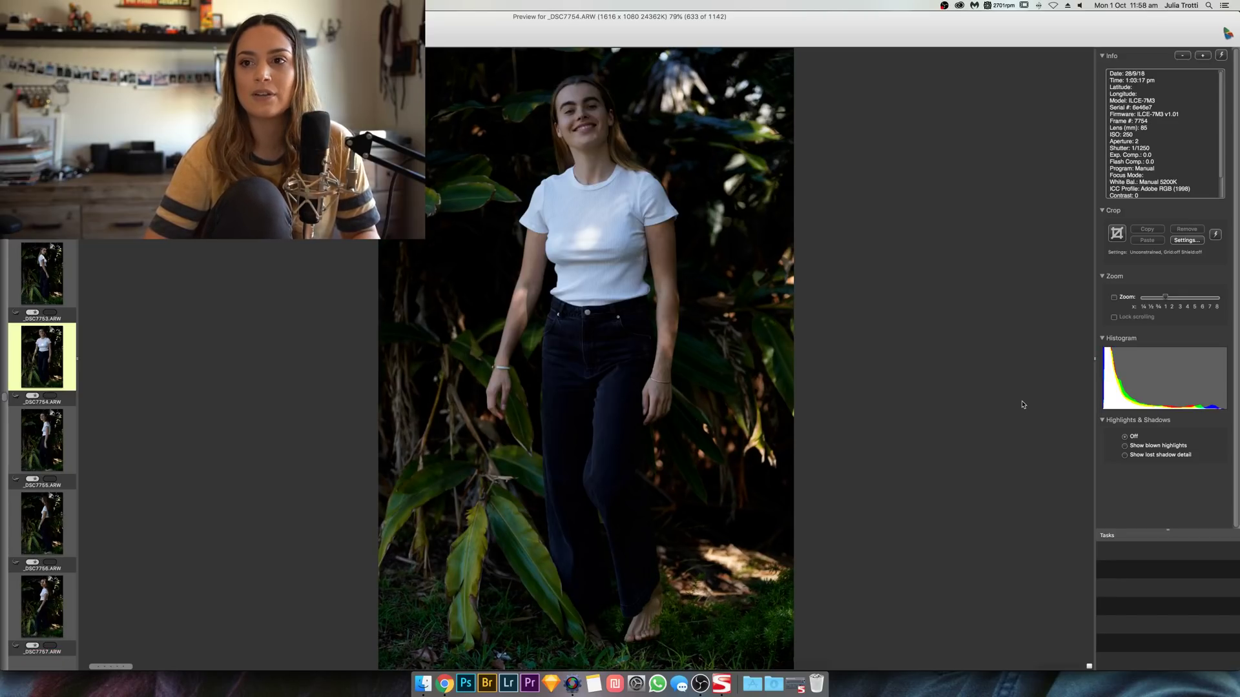
pyautogui.press('Right')
pyautogui.press('Right')
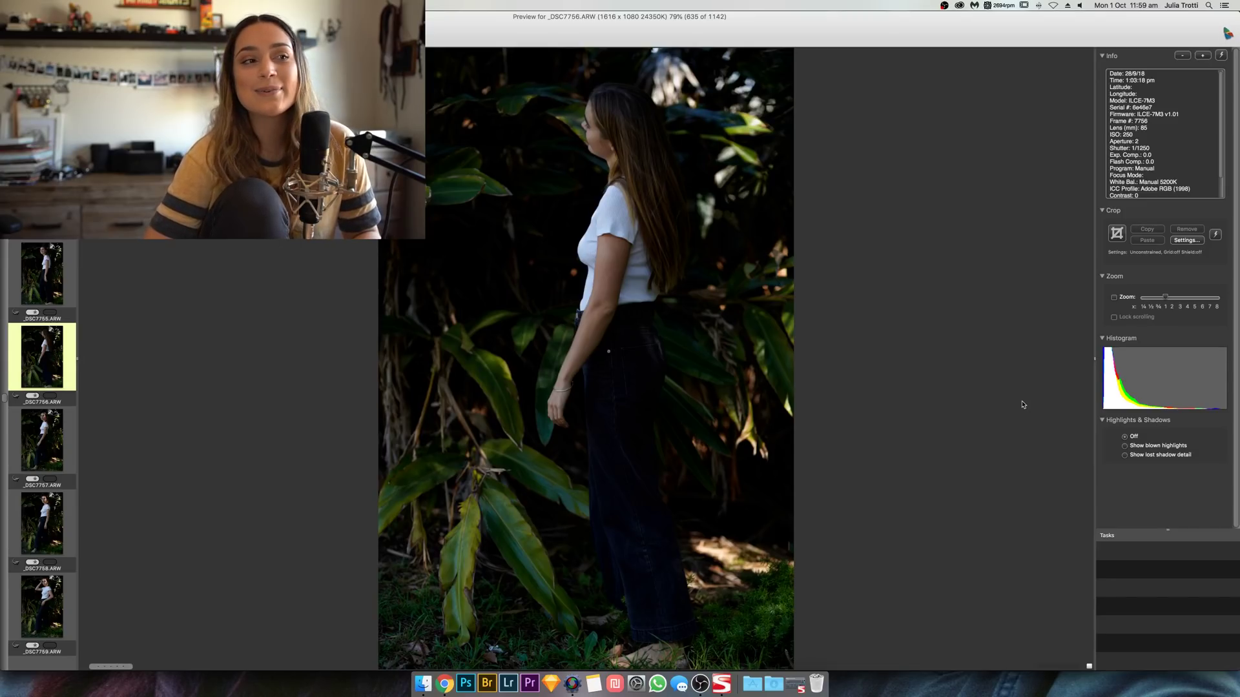
# Step: Compare the stepping-forward poses from _DSC7757.ARW to the hand-in-pocket _DSC7760.ARW and _DSC7761.ARW
pyautogui.press('Right')
pyautogui.press('Right')
pyautogui.press('Right')
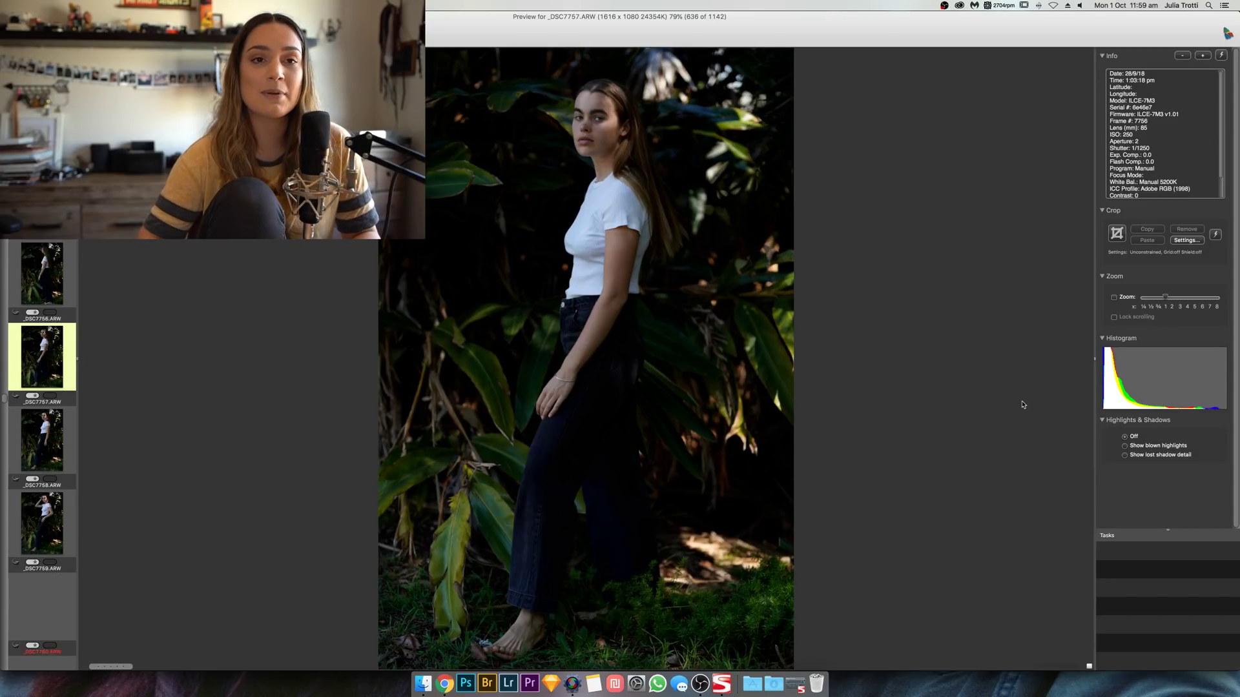
pyautogui.press('Right')
pyautogui.press('Right')
pyautogui.press('Right')
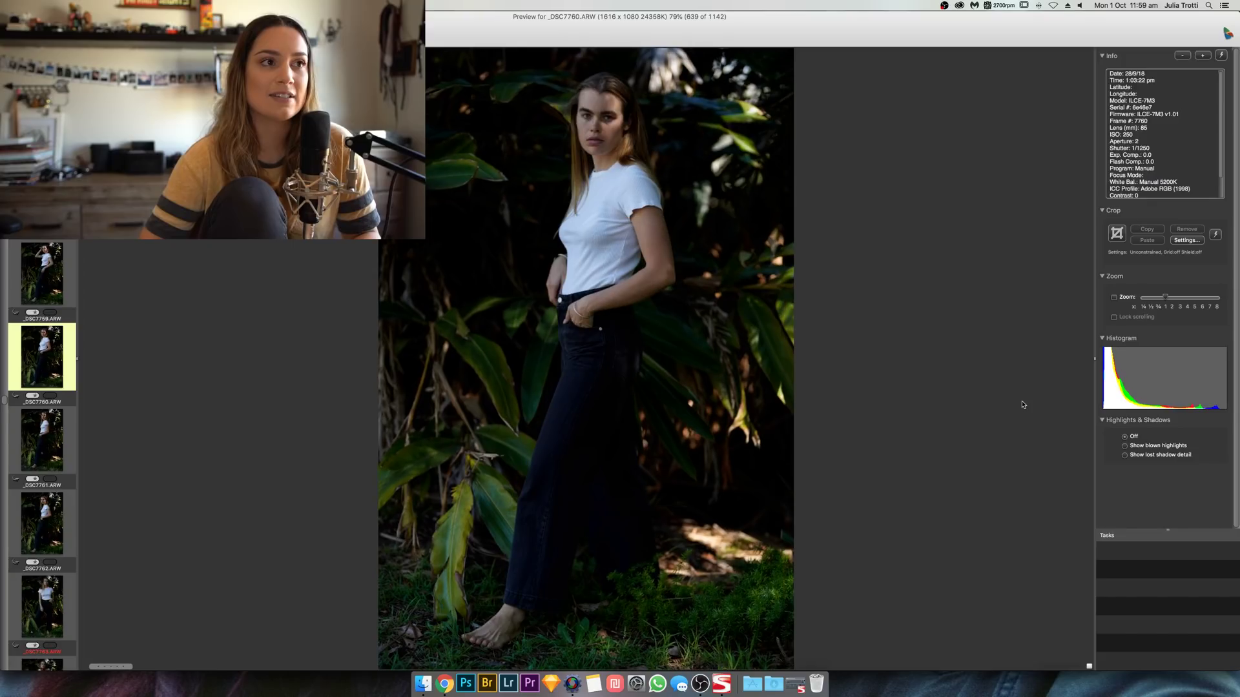
pyautogui.press('Left')
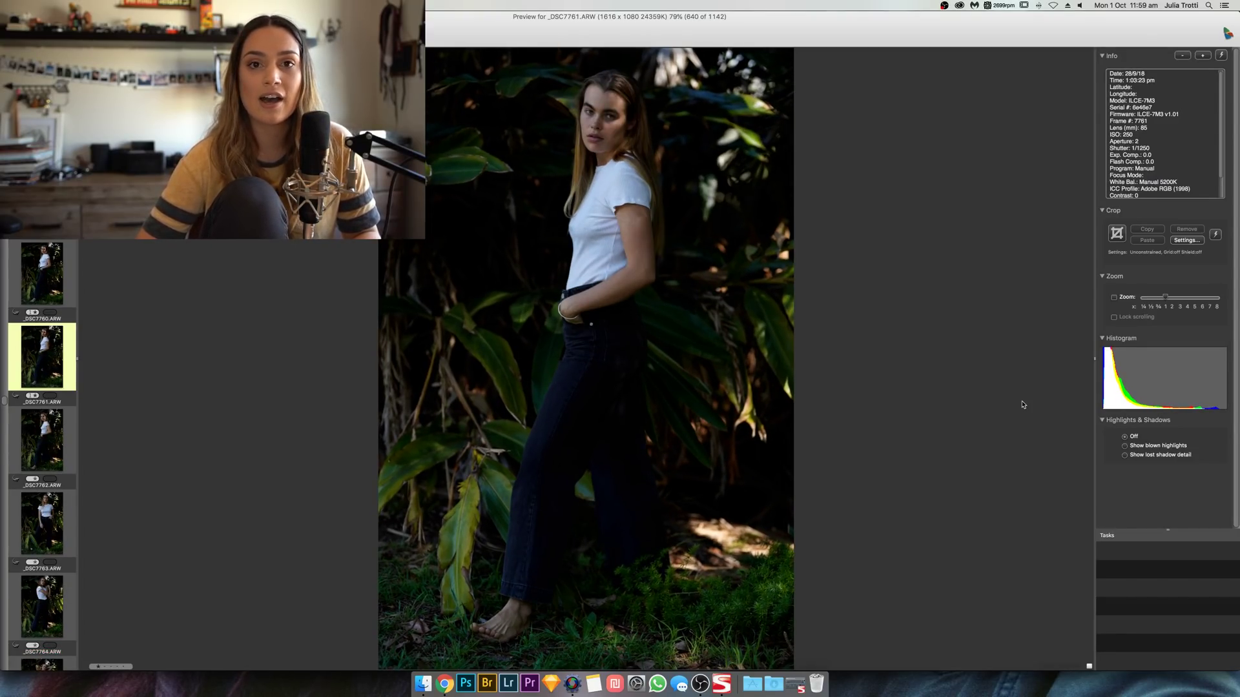
# Step: Examine the standing portraits from the front-facing _DSC7763.ARW to the arms-behind-head _DSC7766.ARW
pyautogui.press('Right')
pyautogui.press('Right')
pyautogui.press('Right')
pyautogui.press('Right')
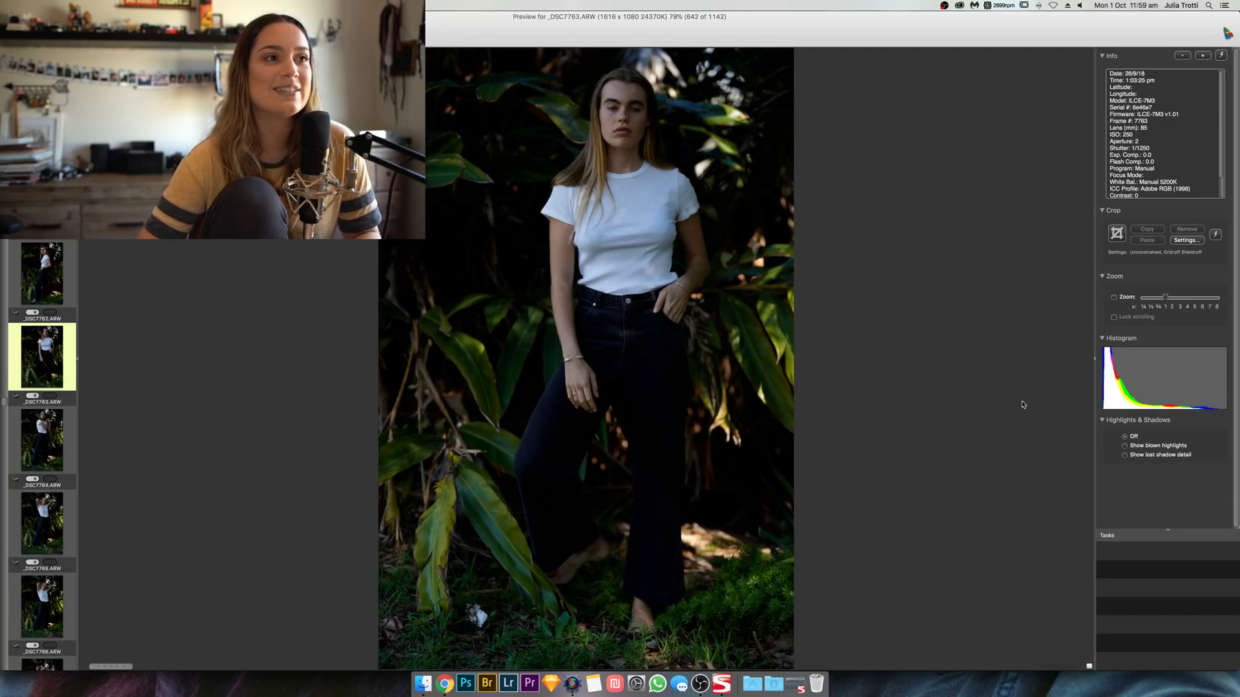
pyautogui.press('Right')
pyautogui.press('Right')
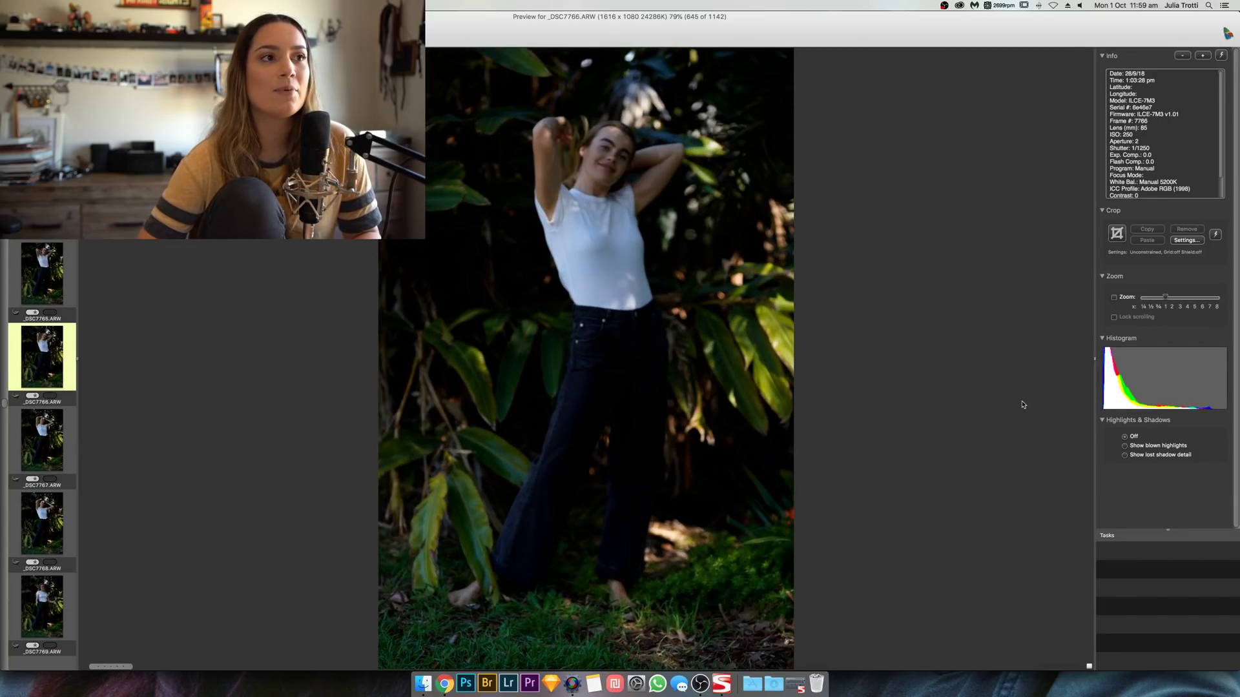
# Step: Examine the arms-overhead portrait _DSC7768.ARW and the following frames up to the side-turned _DSC7772.ARW
pyautogui.press('Right')
pyautogui.press('Right')
pyautogui.press('Right')
pyautogui.press('Right')
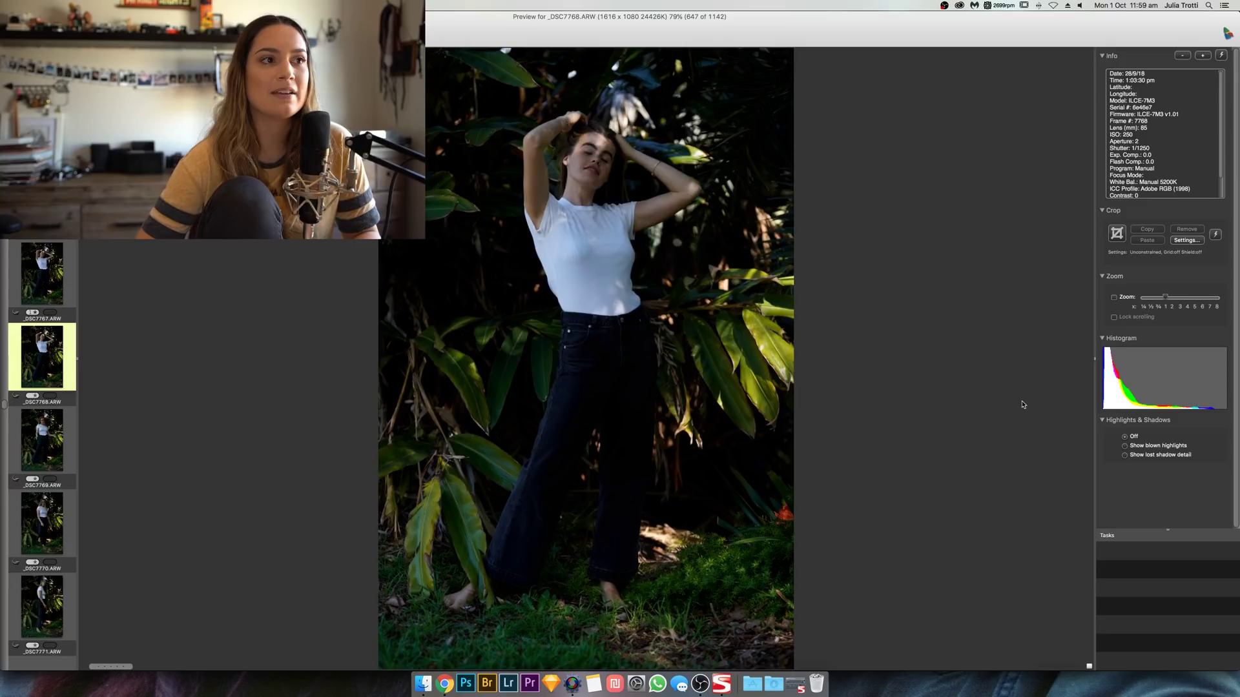
pyautogui.press('Right')
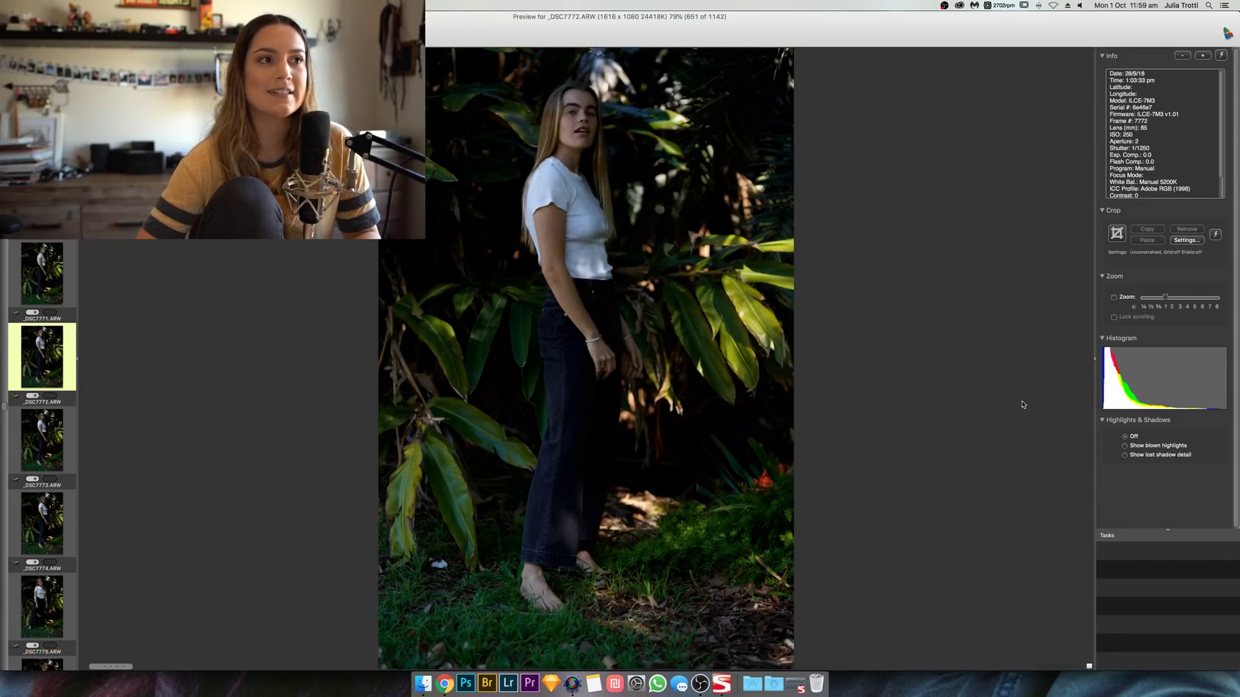
# Step: Examine the side-on standing portraits after _DSC7772.ARW, comparing the hand-in-hair poses from _DSC7779.ARW to _DSC7784.ARW
pyautogui.press('Right')
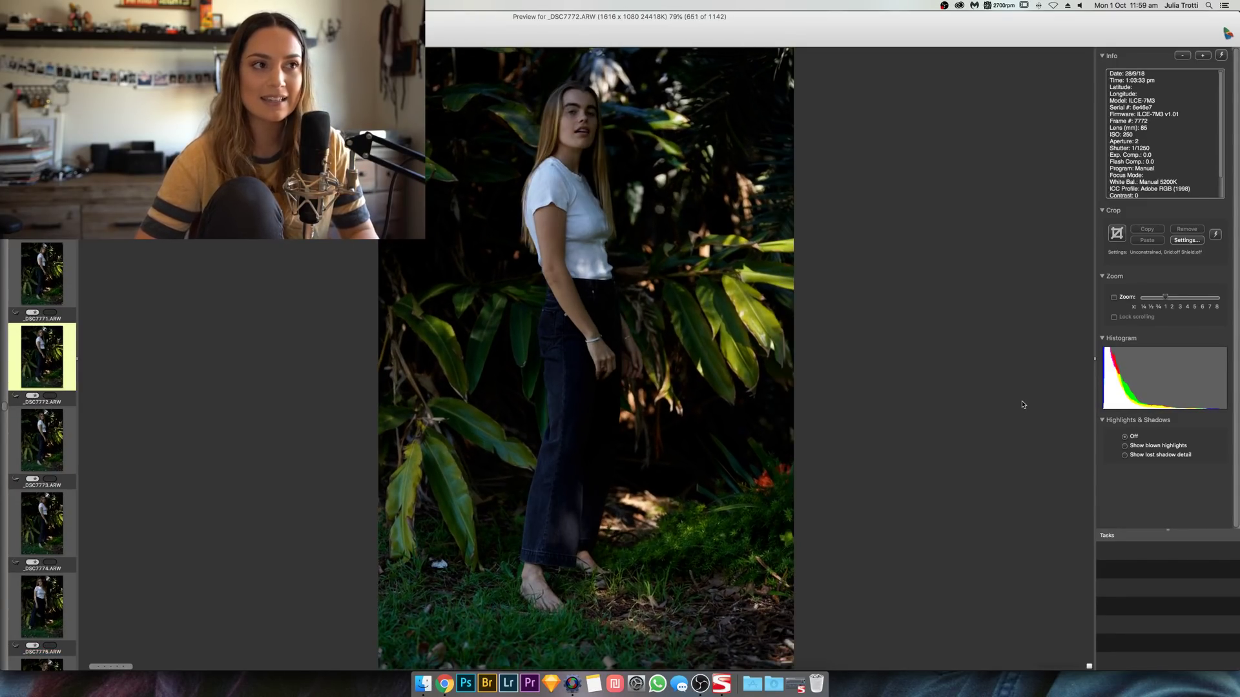
pyautogui.press('Right')
pyautogui.press('Right')
pyautogui.press('Right')
pyautogui.press('Right')
pyautogui.press('Right')
pyautogui.press('Right')
pyautogui.press('Right')
pyautogui.press('Right')
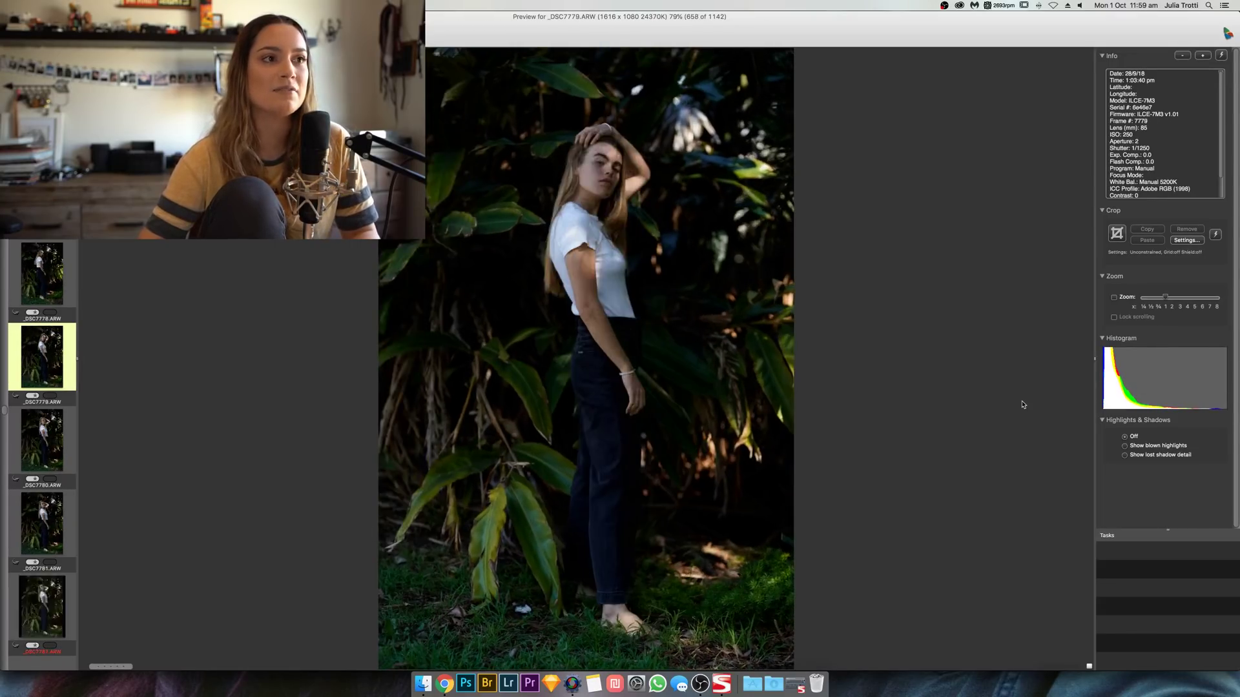
pyautogui.press('Right')
pyautogui.press('Right')
pyautogui.press('Right')
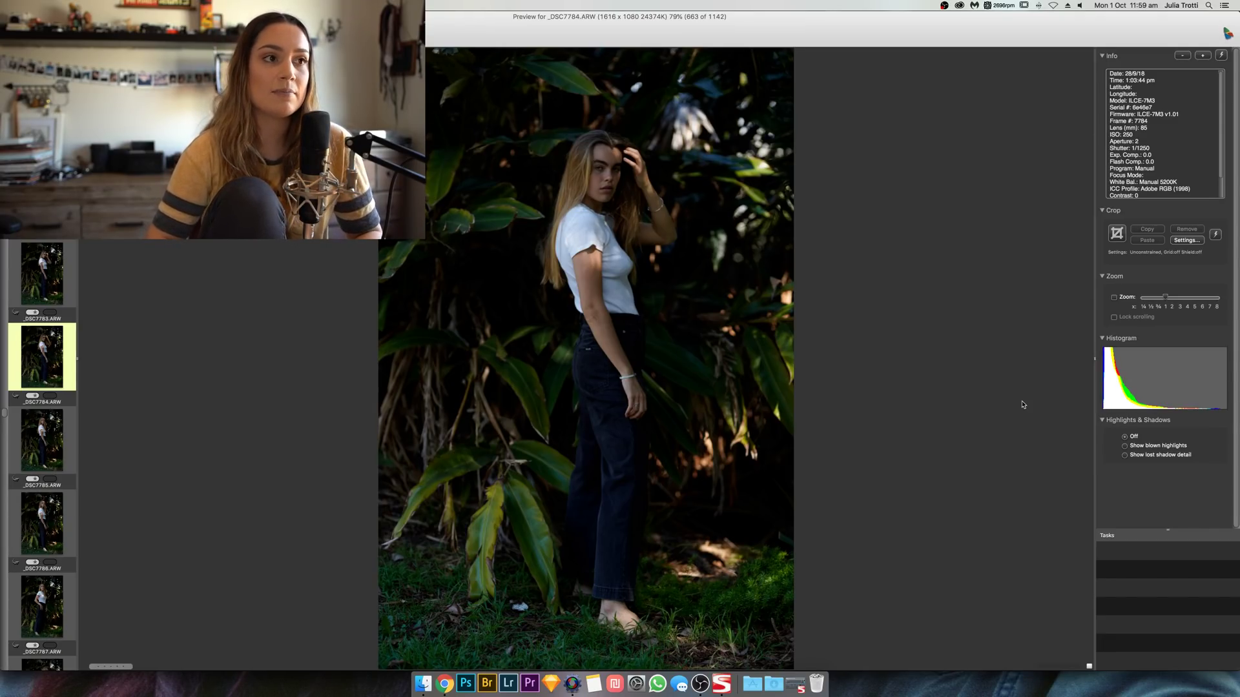
# Step: Examine the full-length portraits from _DSC7787.ARW through the forward-leaning _DSC7788.ARW to the arms-overhead _DSC7790.ARW
pyautogui.press('Right')
pyautogui.press('Right')
pyautogui.press('Right')
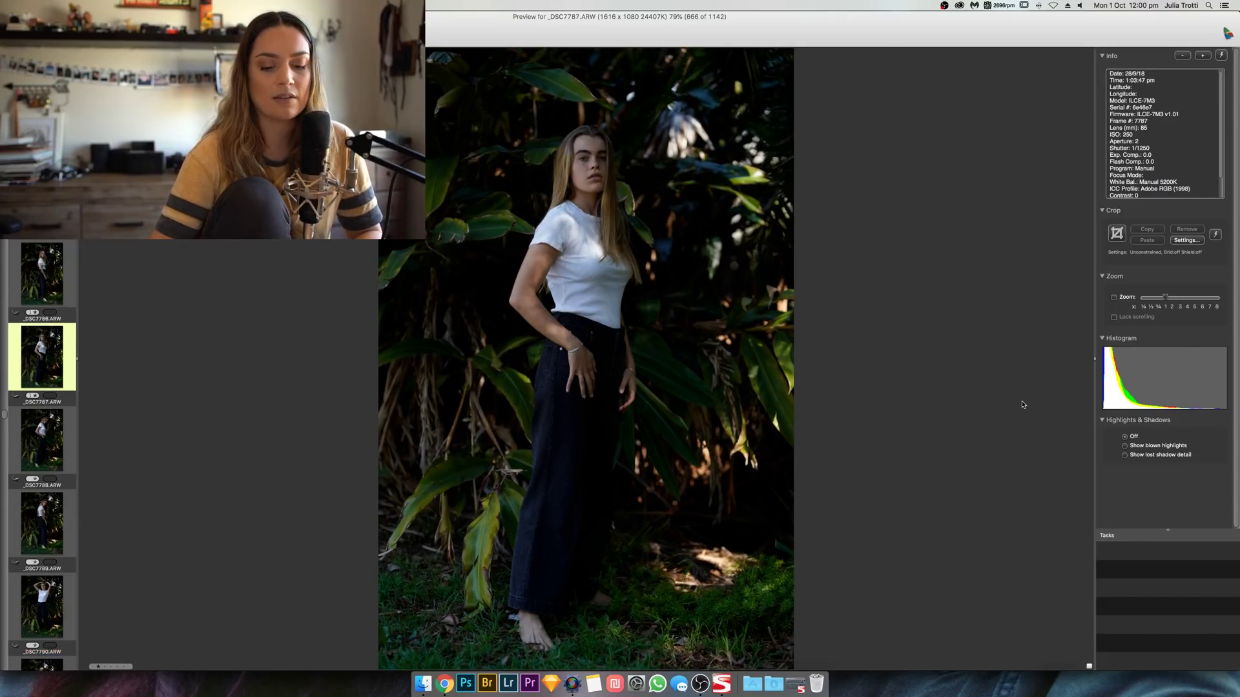
pyautogui.press('Right')
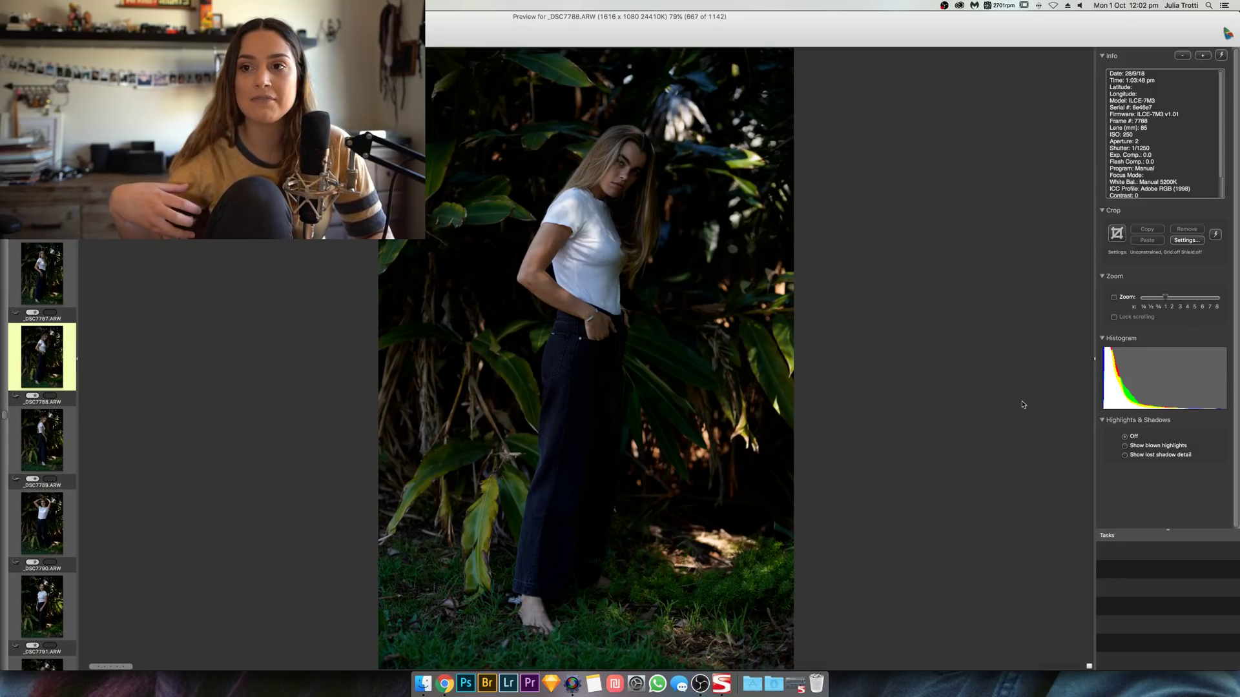
pyautogui.press('Right')
pyautogui.press('Right')
pyautogui.press('Right')
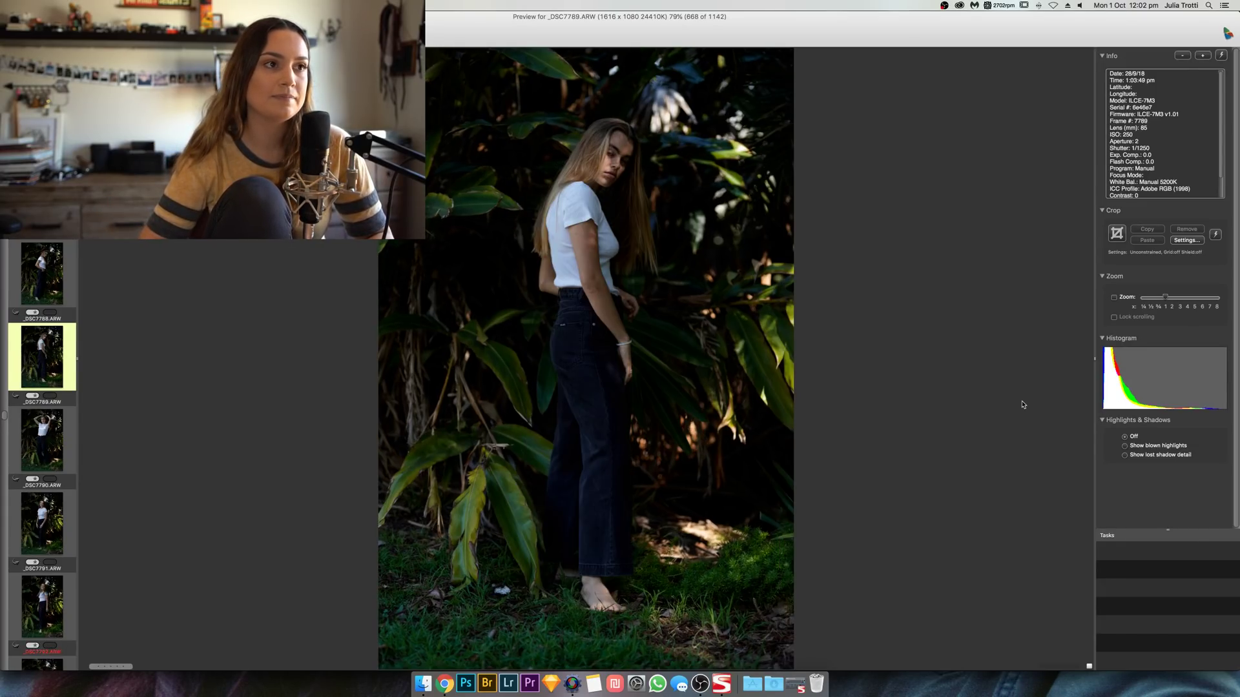
pyautogui.press('Left')
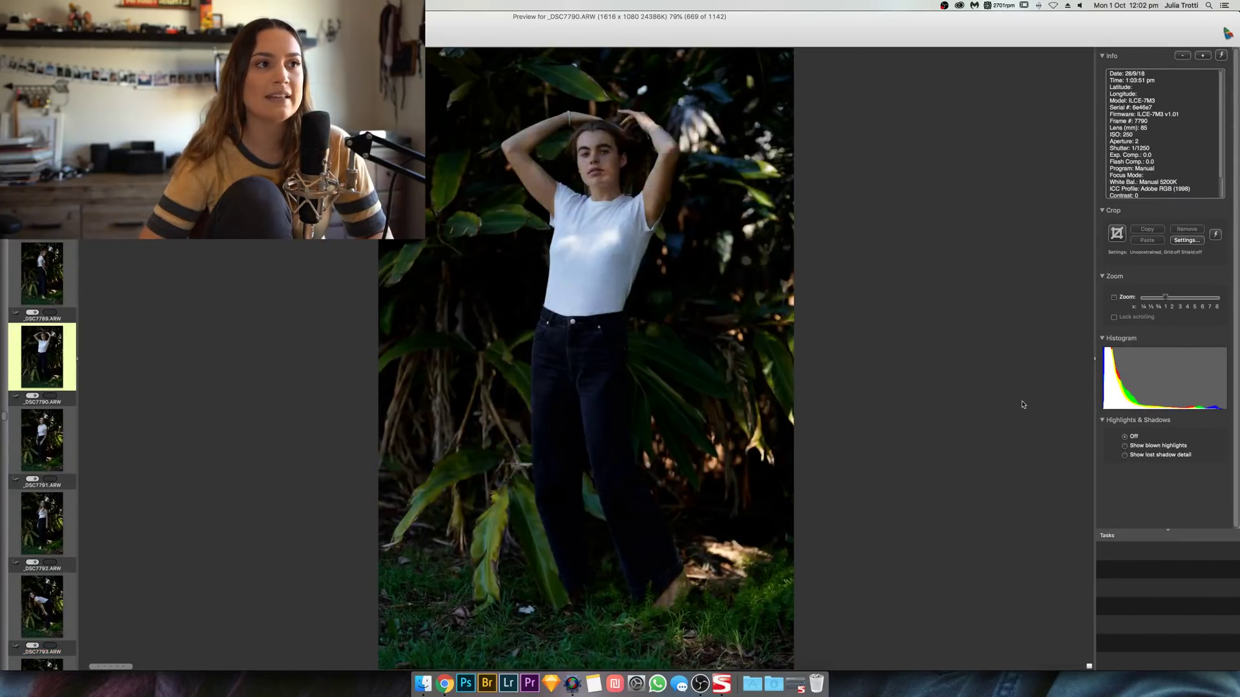
# Step: Examine the portraits following the arms-overhead _DSC7790.ARW up to the closer hands-at-neck frame _DSC7797.ARW
pyautogui.press('Right')
pyautogui.press('Right')
pyautogui.press('Right')
pyautogui.press('Right')
pyautogui.press('Right')
pyautogui.press('Right')
pyautogui.press('Right')
pyautogui.press('Right')
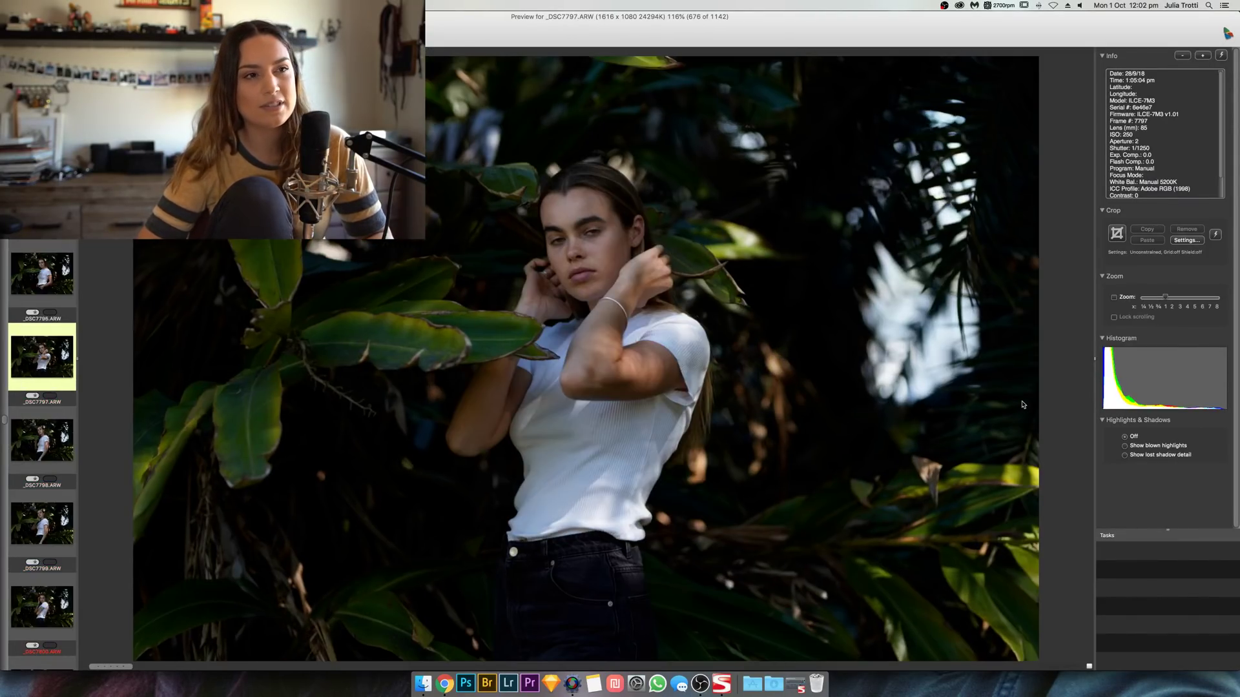
# Step: Compare the half-length portraits among the leaves from the hands-in-pockets _DSC7796.ARW to the hand-at-face _DSC7801.ARW
pyautogui.press('Left')
pyautogui.press('Left')
pyautogui.press('Left')
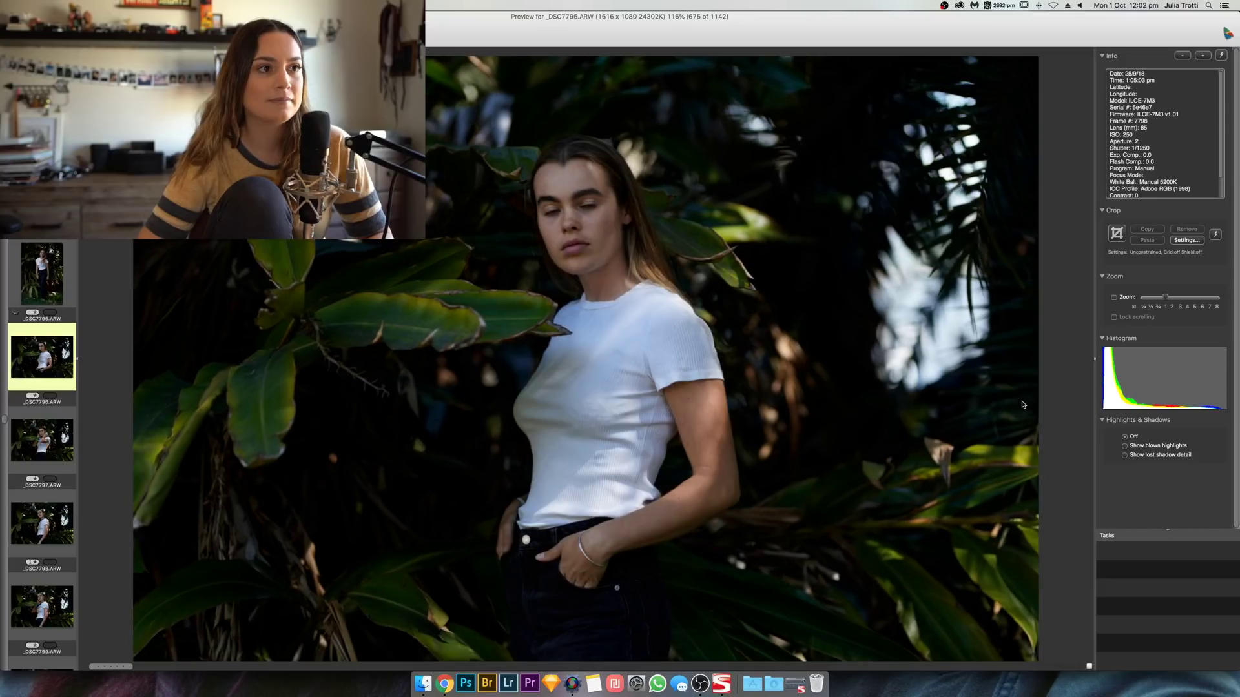
pyautogui.press('Right')
pyautogui.press('Right')
pyautogui.press('Right')
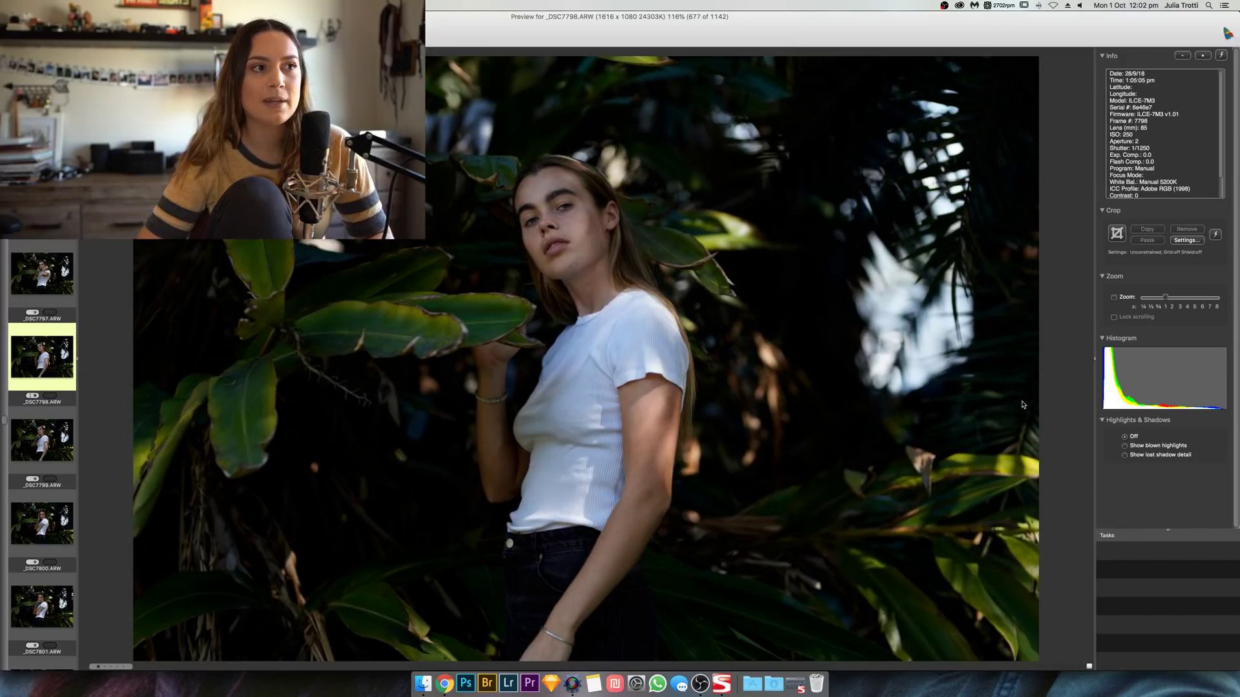
pyautogui.press('Right')
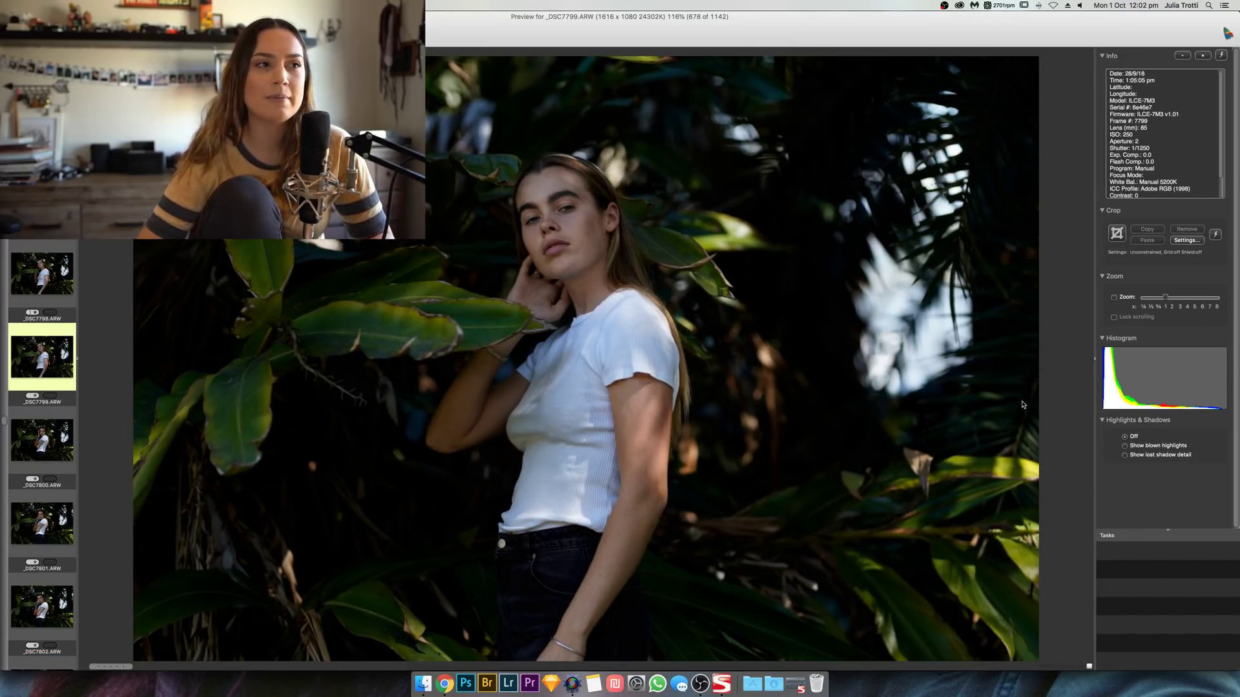
pyautogui.press('Right')
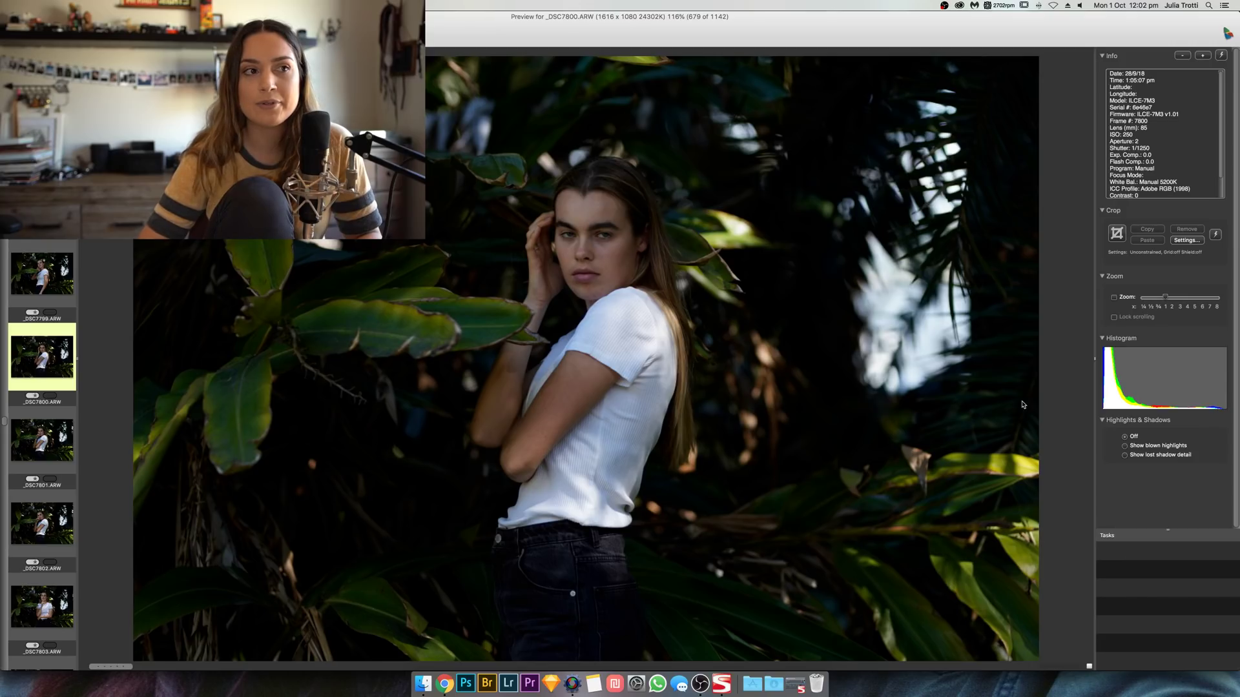
pyautogui.press('Right')
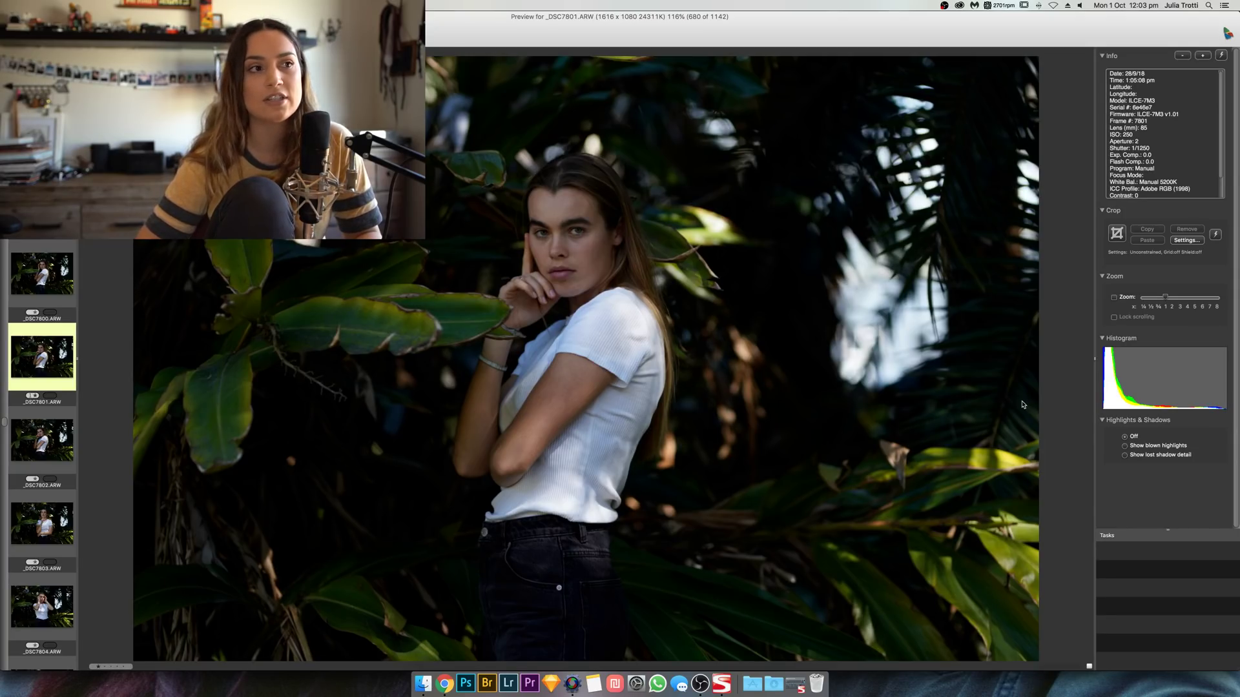
# Step: Examine the half-length portraits from the finger-at-chin _DSC7803.ARW through the side-turned _DSC7807.ARW to the front-facing _DSC7812.ARW
pyautogui.press('Right')
pyautogui.press('Right')
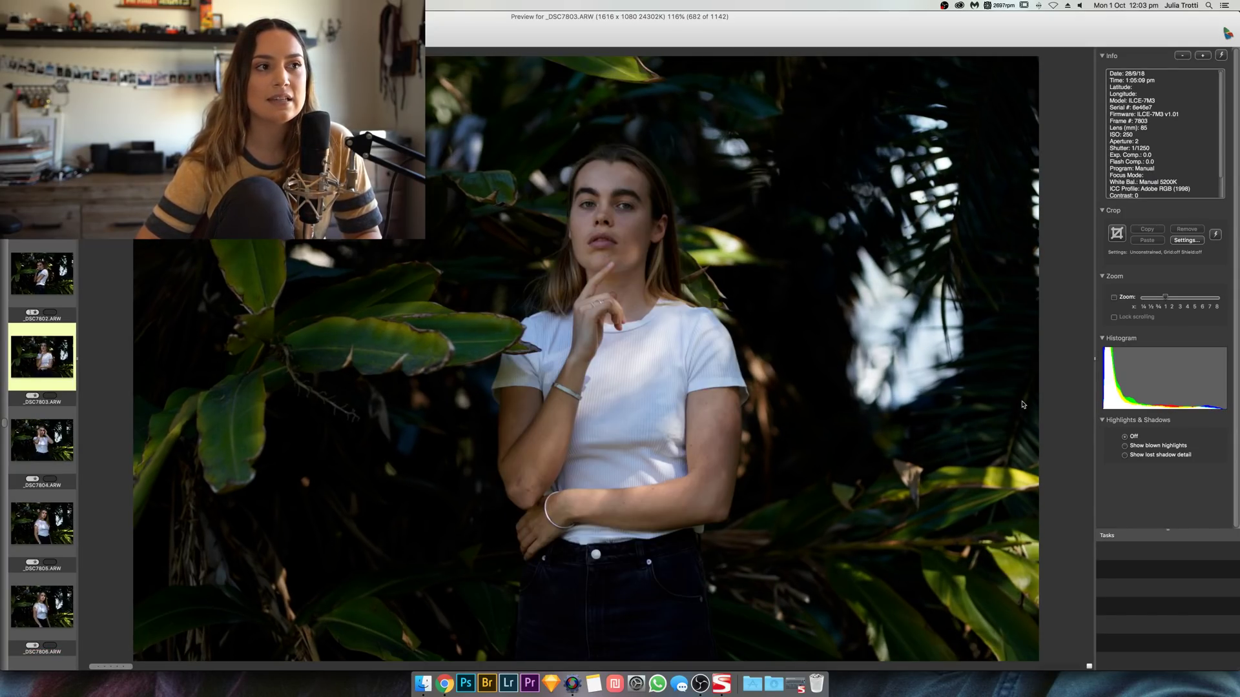
pyautogui.press('Right')
pyautogui.press('Right')
pyautogui.press('Right')
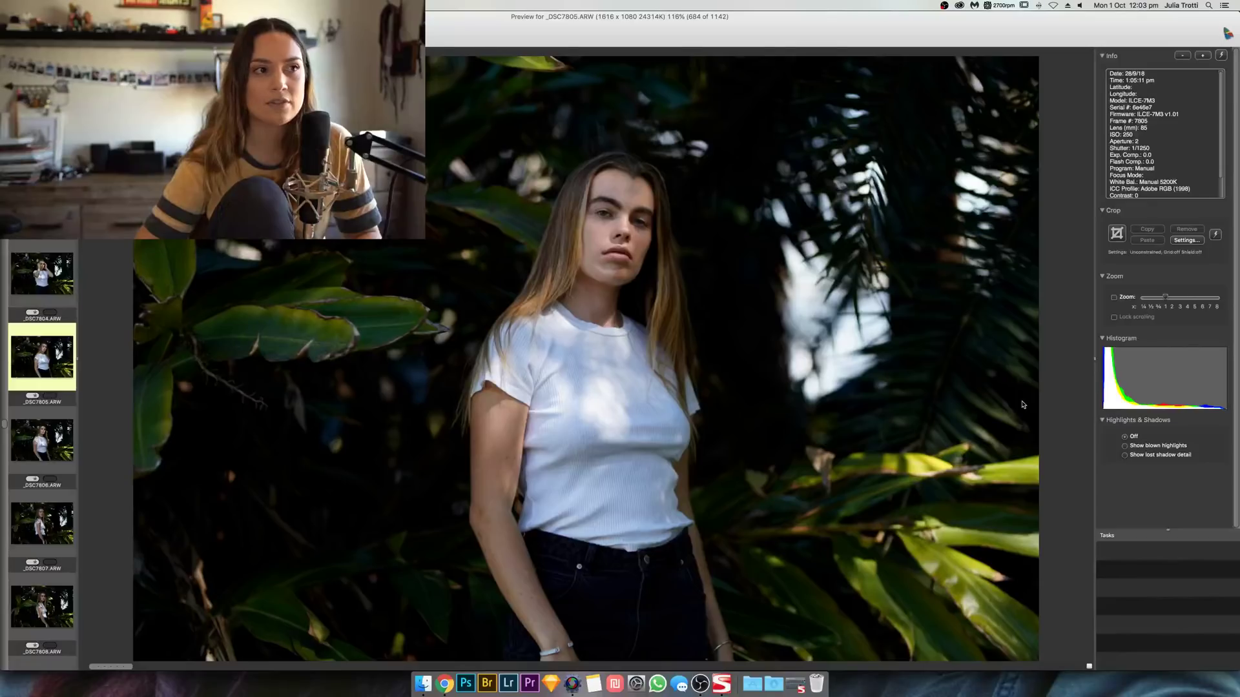
pyautogui.press('Right')
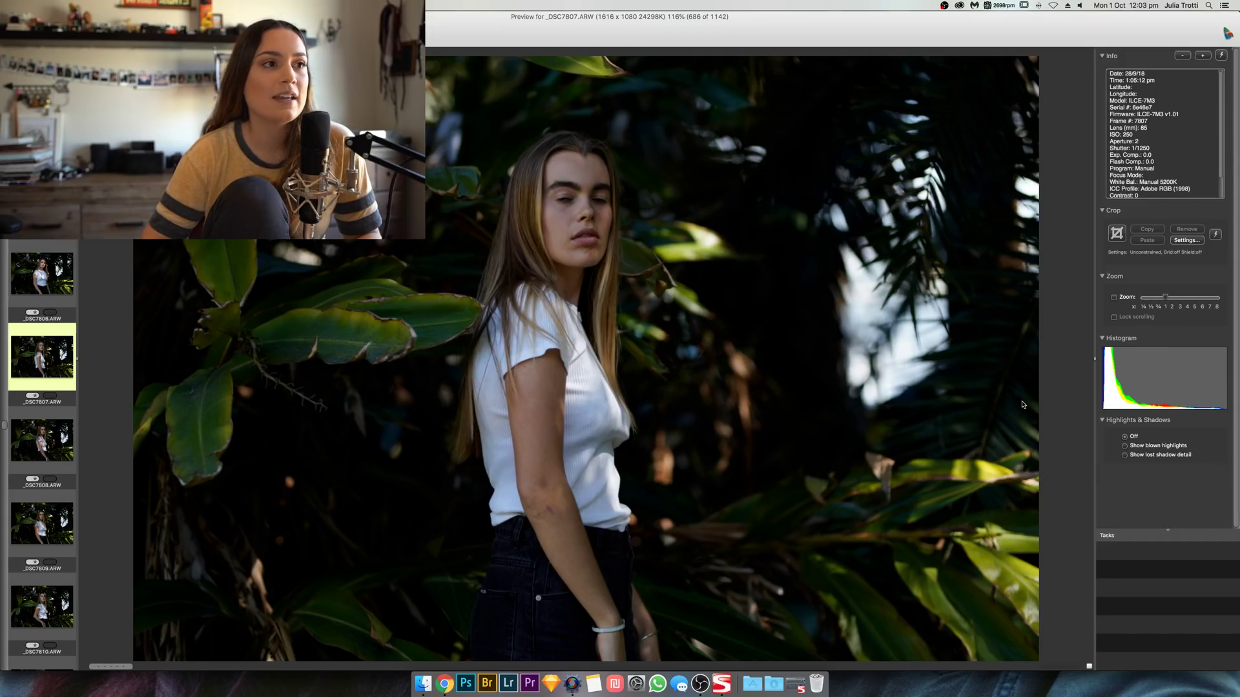
pyautogui.press('Right')
pyautogui.press('Right')
pyautogui.press('Right')
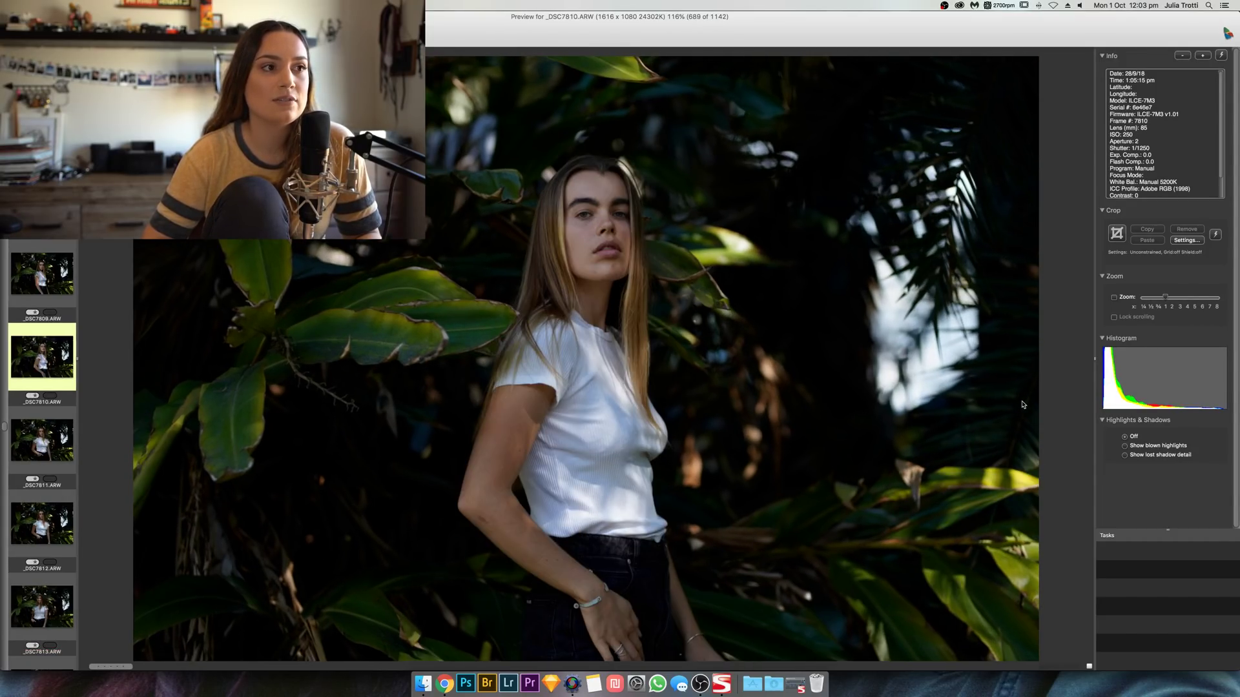
pyautogui.press('Right')
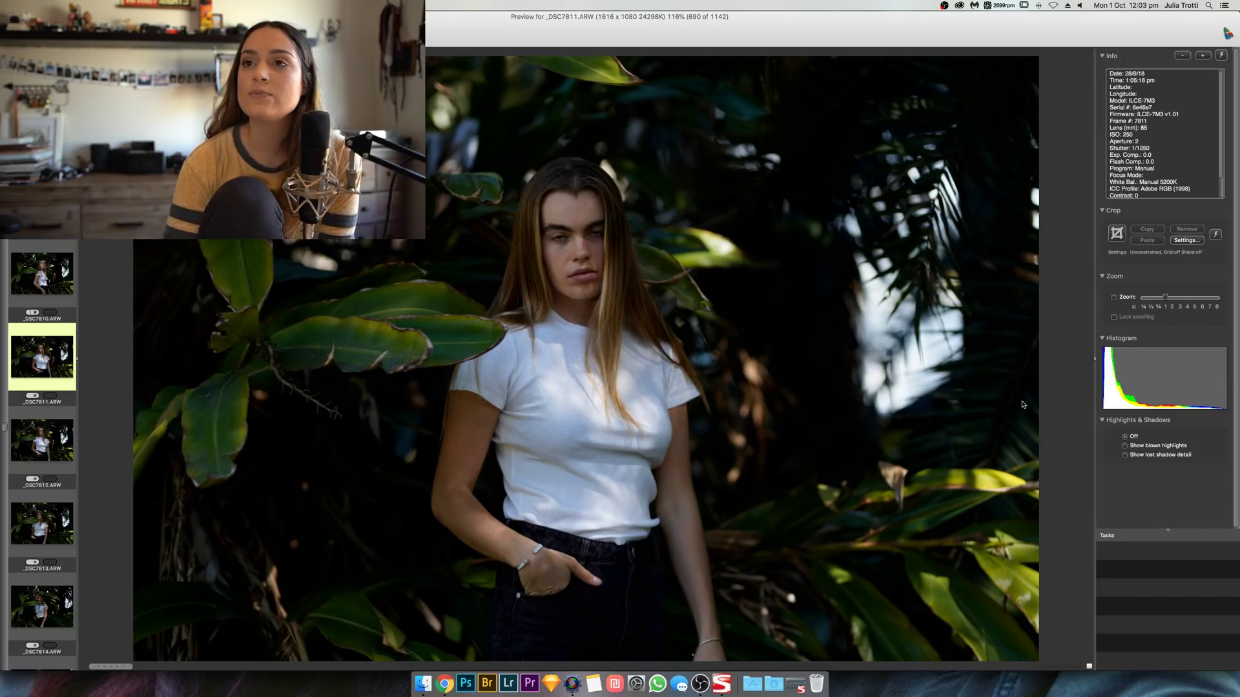
pyautogui.press('Right')
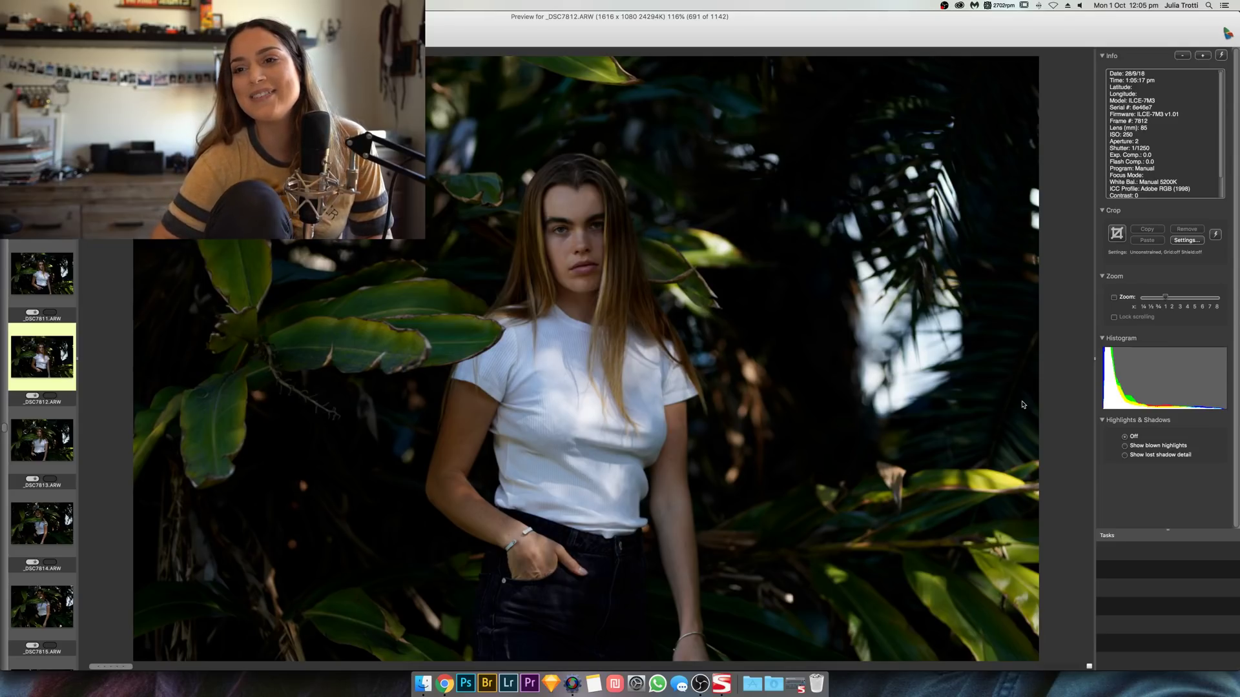
# Step: Examine the portraits partly framed by foreground leaves, from _DSC7816.ARW through _DSC7821.ARW to the eyes-closed _DSC7824.ARW
pyautogui.press('Right')
pyautogui.press('Right')
pyautogui.press('Right')
pyautogui.press('Right')
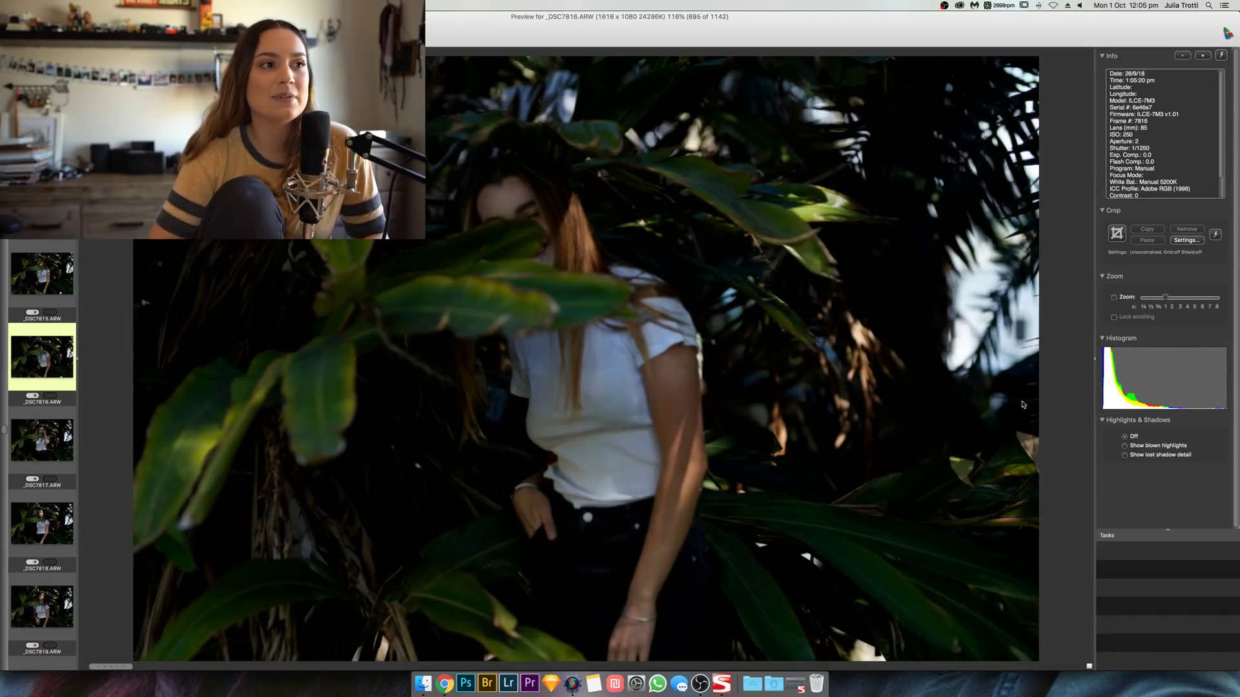
pyautogui.press('Right')
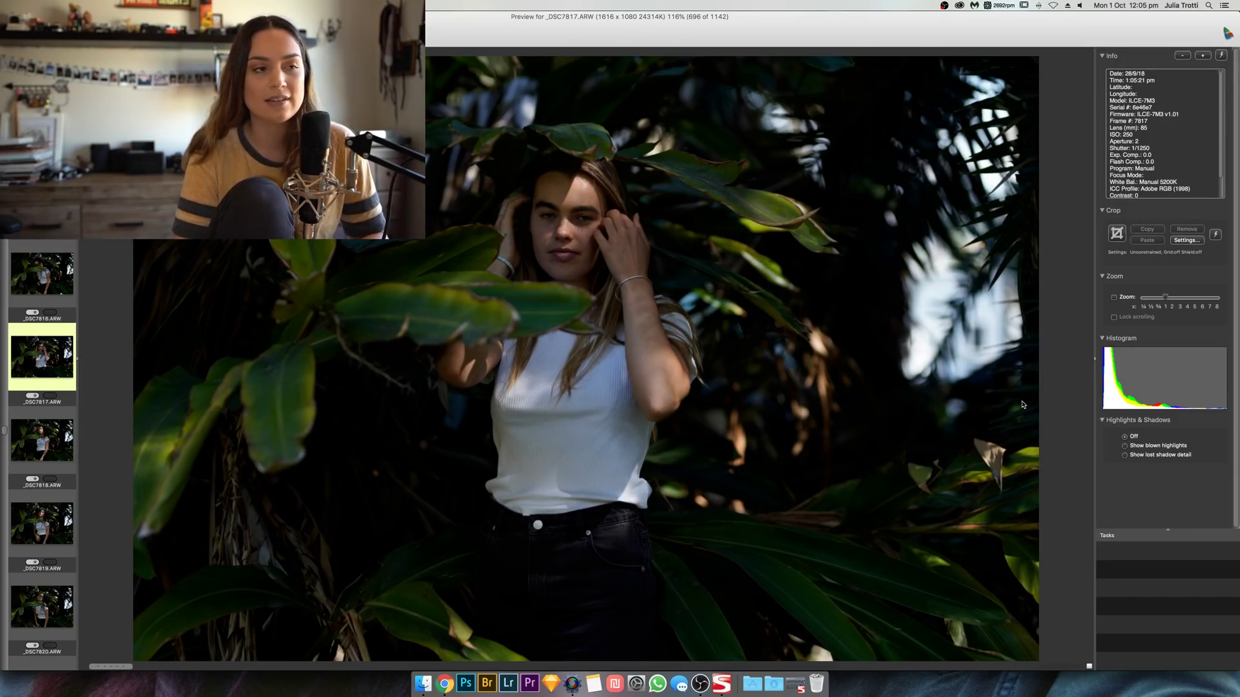
pyautogui.press('Right')
pyautogui.press('Right')
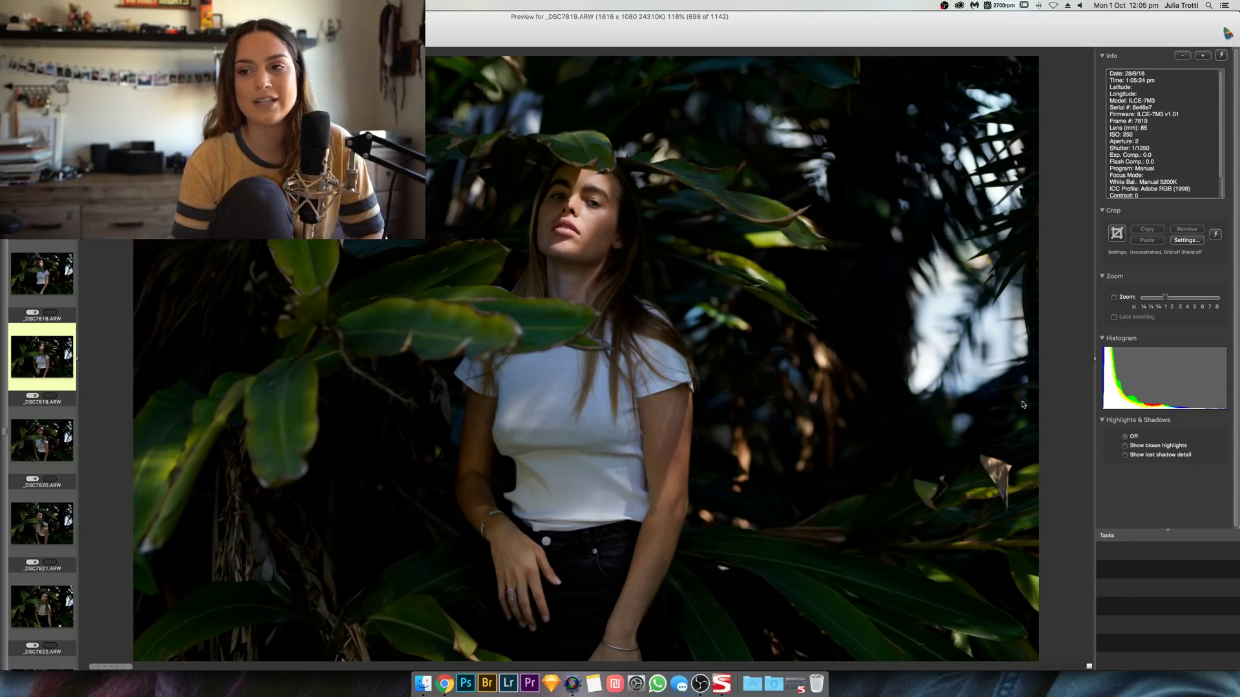
pyautogui.press('Right')
pyautogui.press('Right')
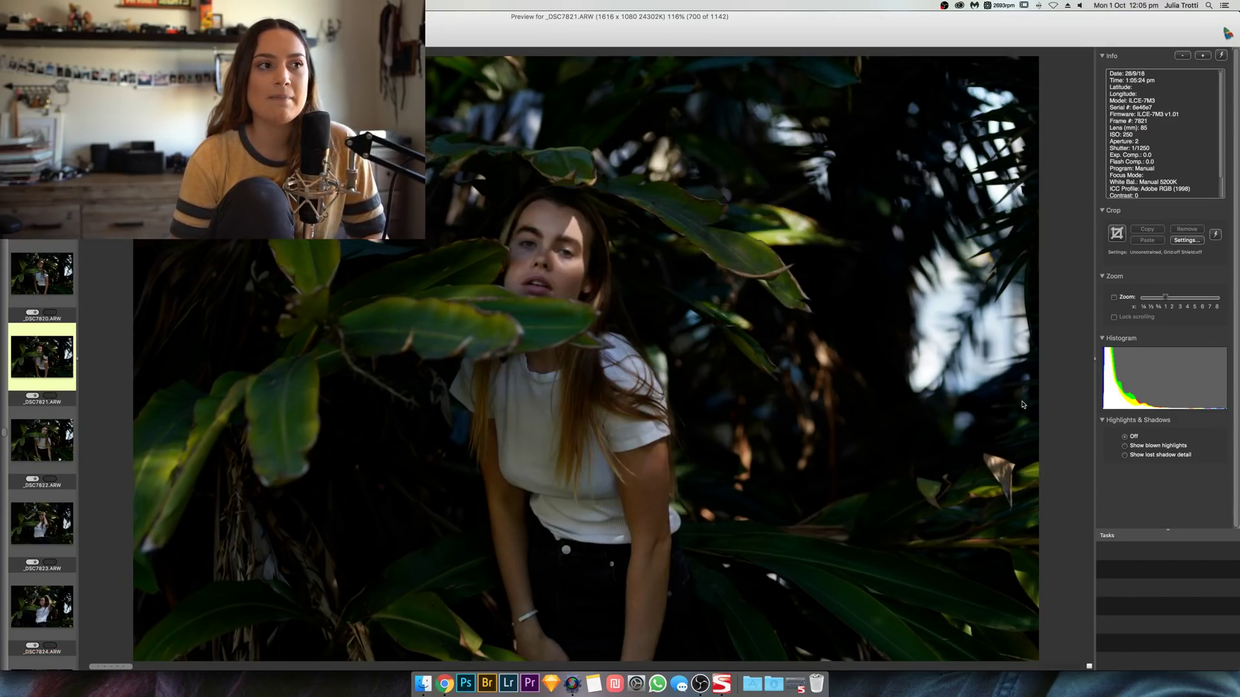
pyautogui.press('Right')
pyautogui.press('Right')
pyautogui.press('Right')
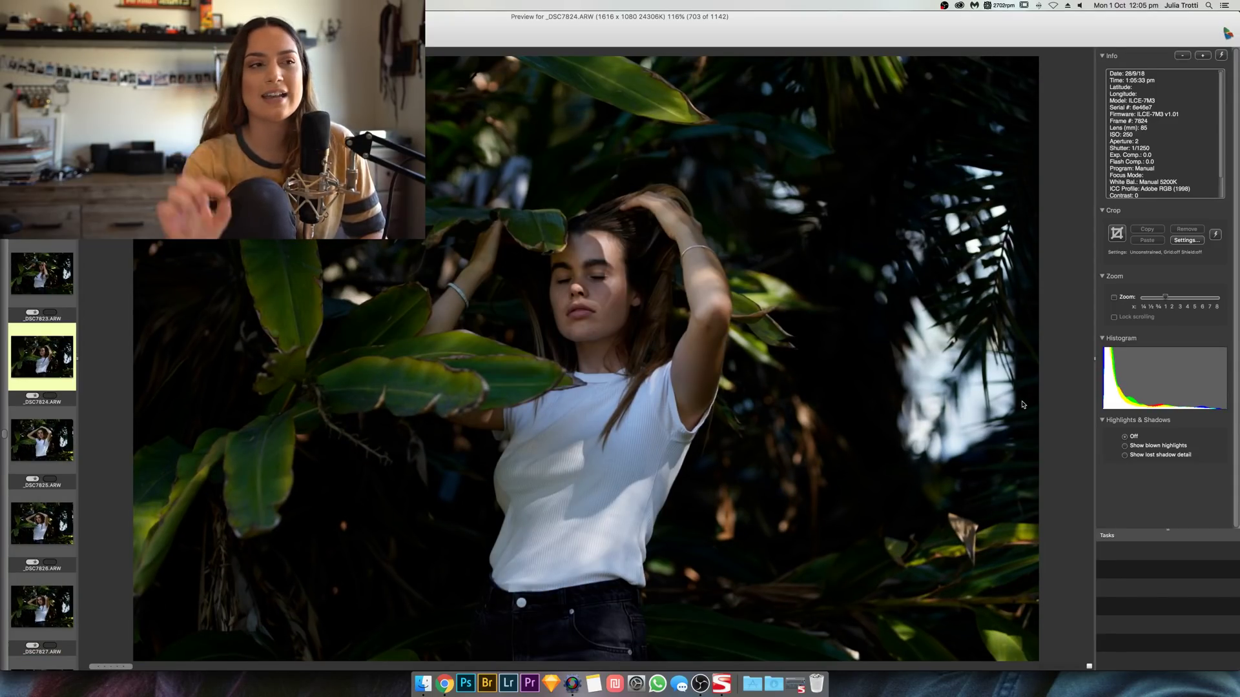
# Step: Compare the similar arms-overhead poses in _DSC7825.ARW, _DSC7826.ARW, _DSC7827.ARW and _DSC7828.ARW
pyautogui.press('Right')
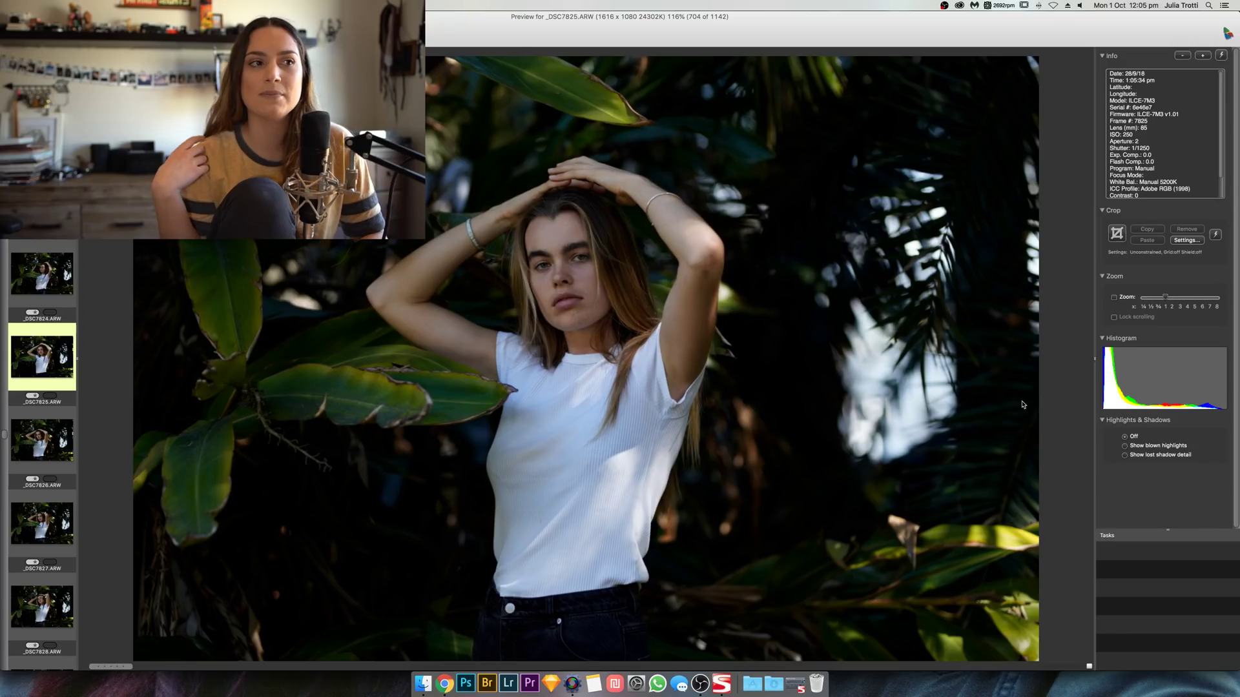
pyautogui.press('1')
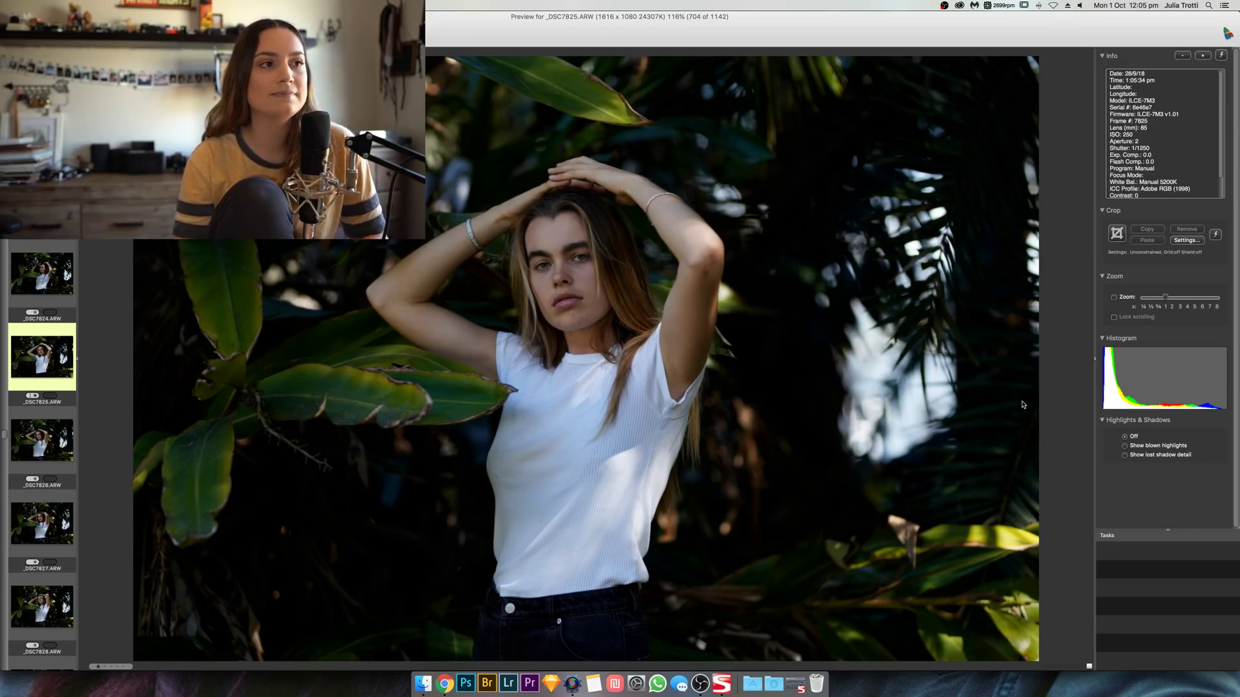
pyautogui.press('Right')
pyautogui.press('Left')
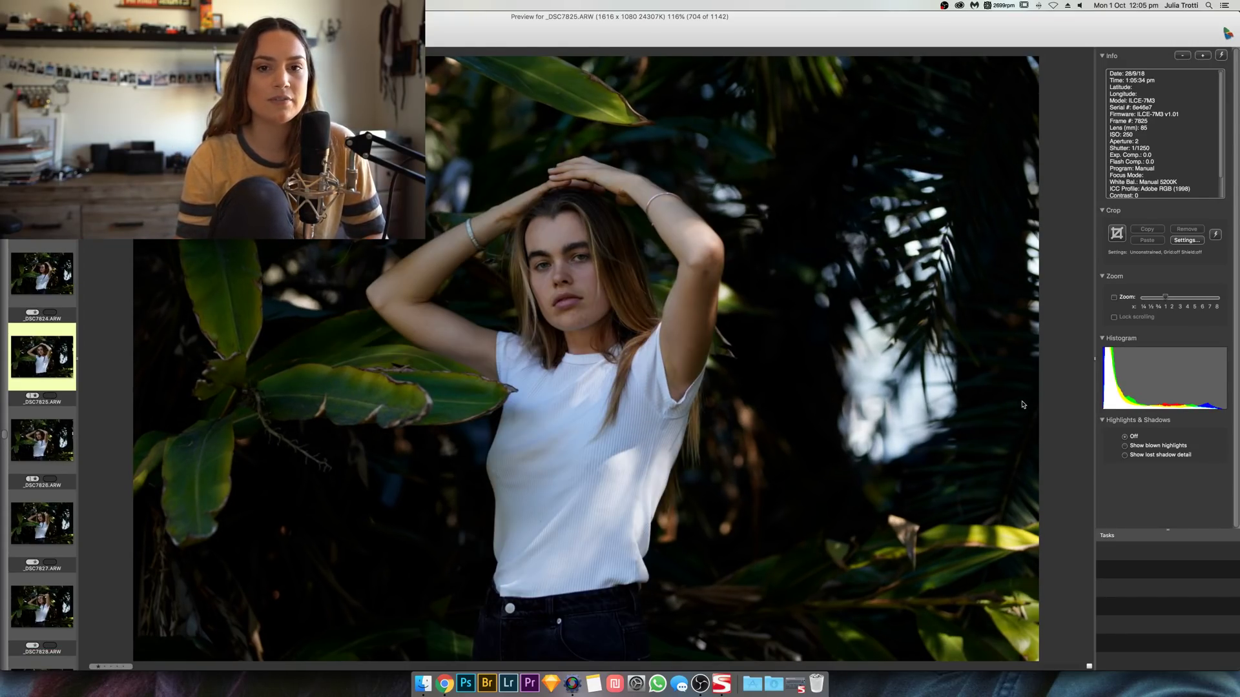
pyautogui.press('Right')
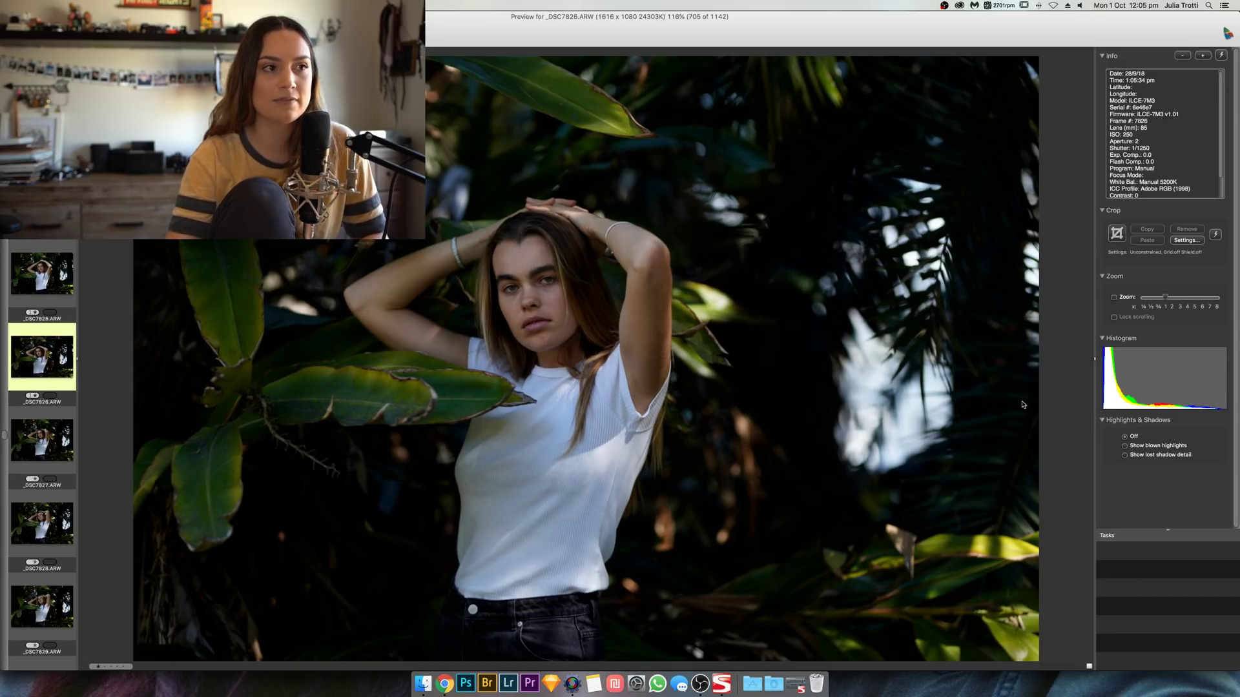
pyautogui.press('Left')
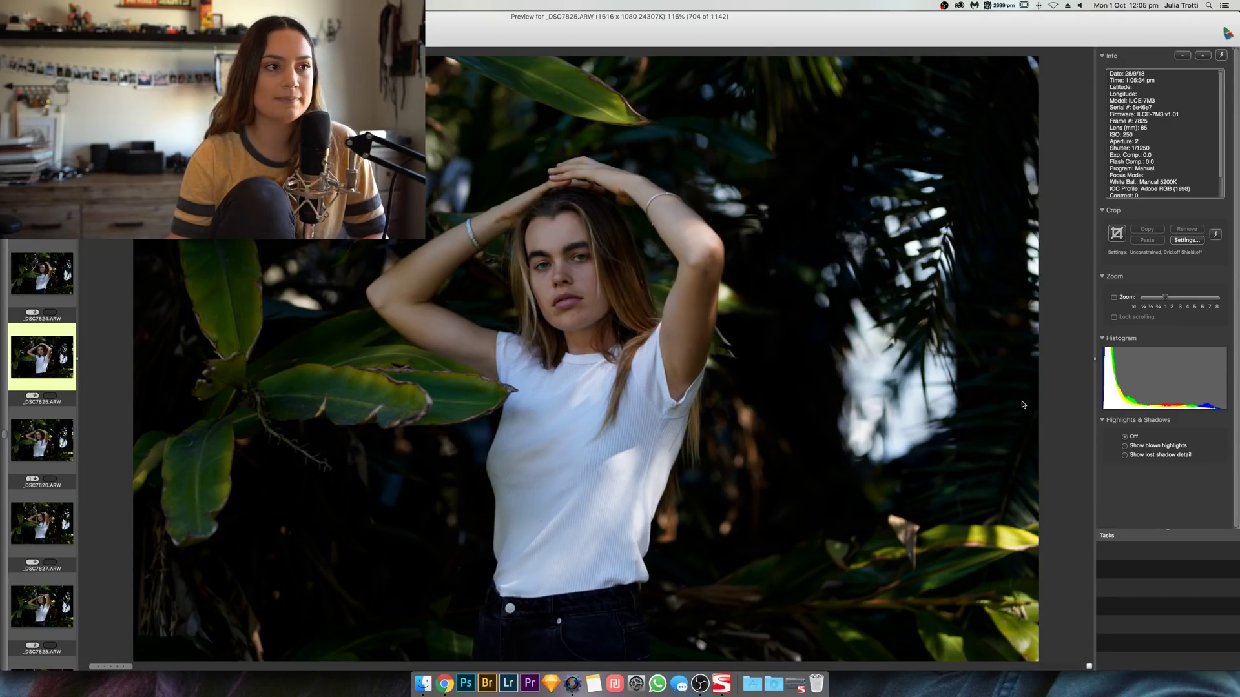
pyautogui.press('Right')
pyautogui.press('Right')
pyautogui.press('Right')
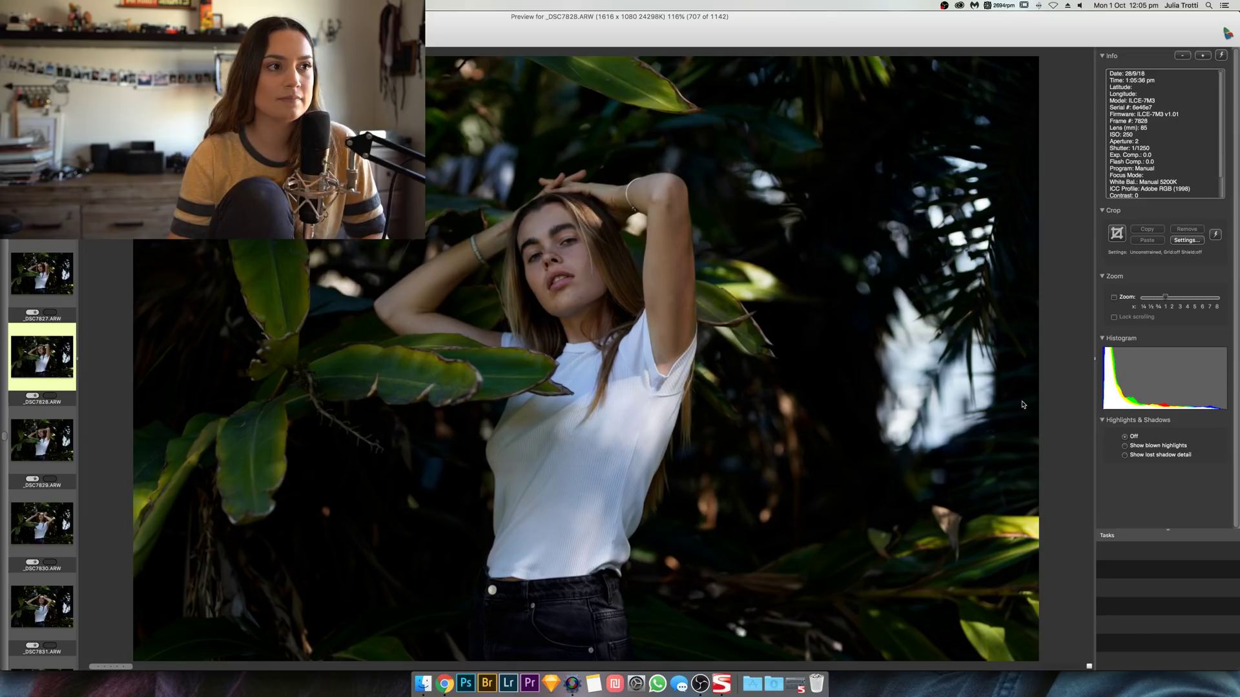
pyautogui.press('Left')
pyautogui.press('Left')
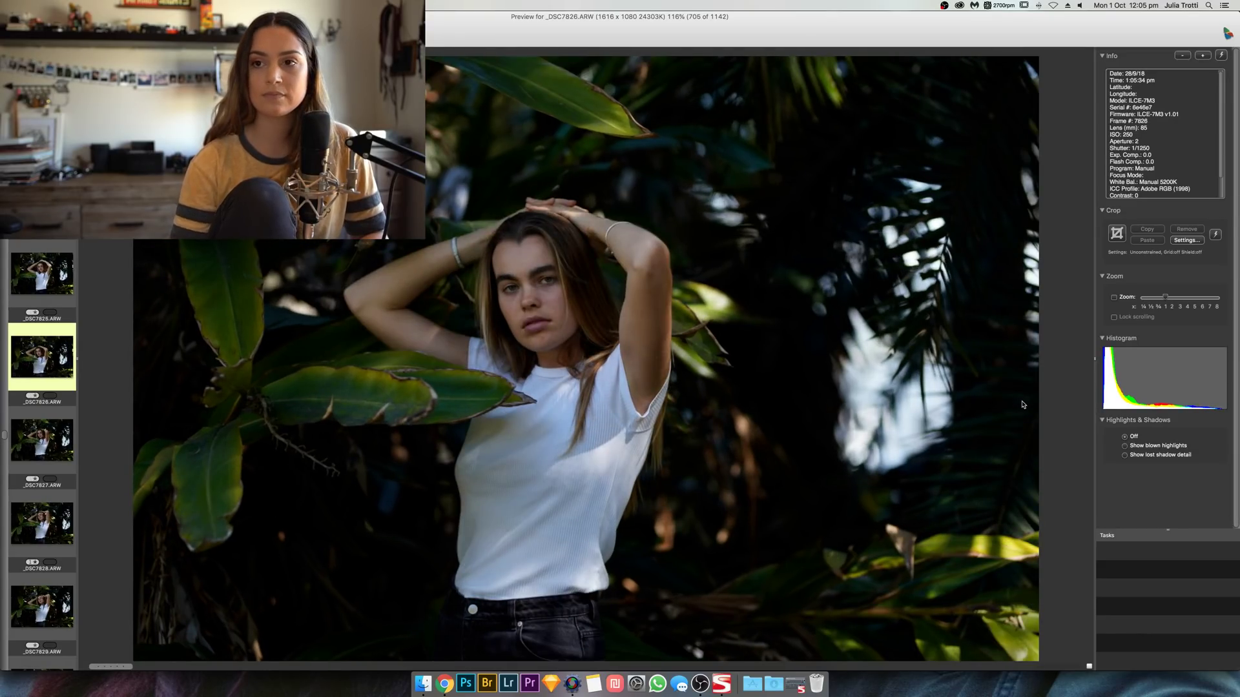
pyautogui.press('Right')
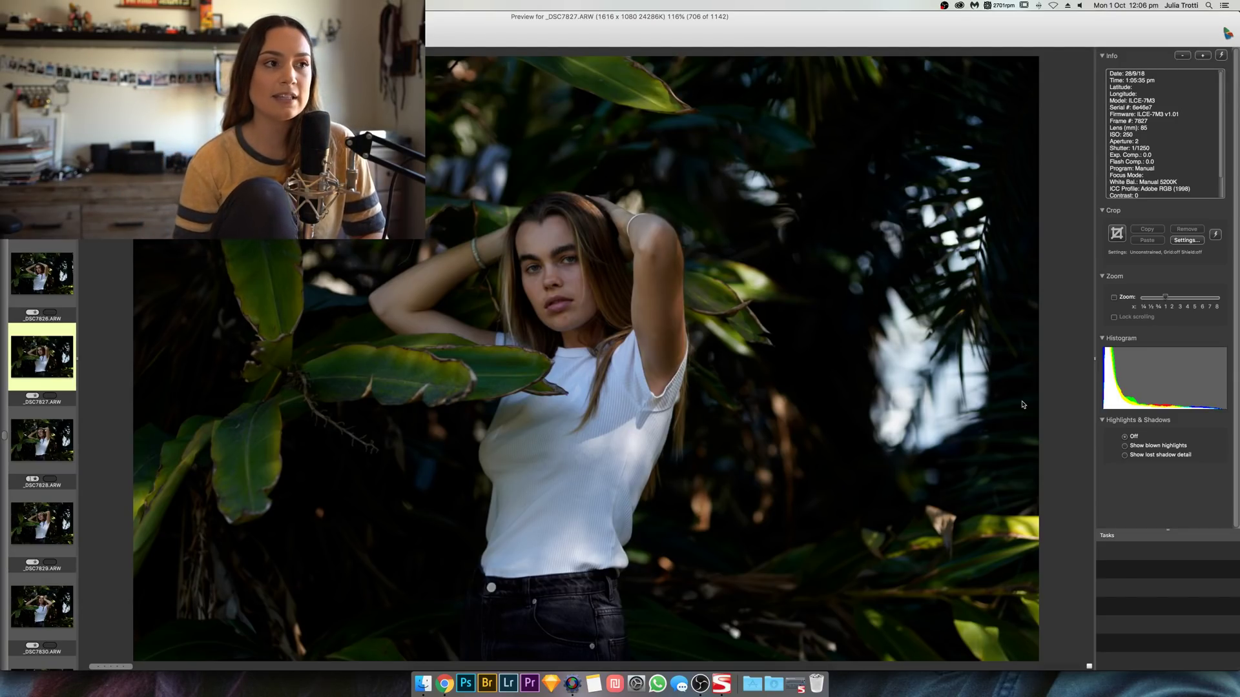
pyautogui.press('Right')
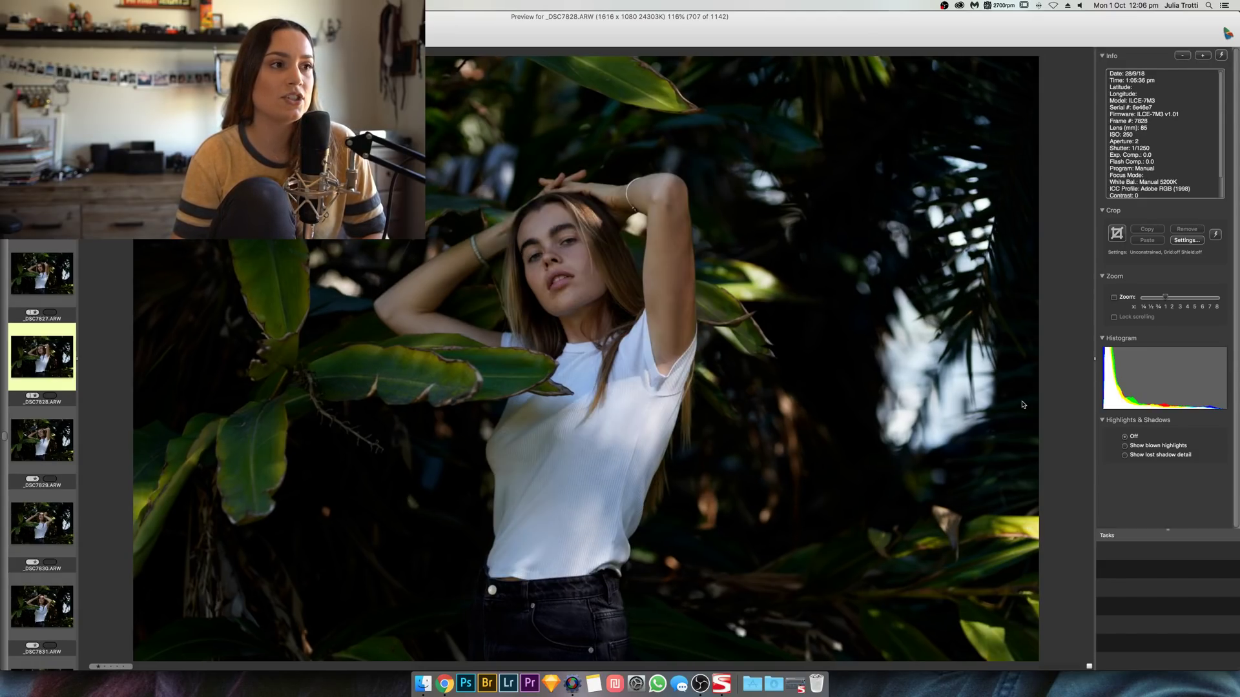
# Step: Compare _DSC7828.ARW with the preceding frame and review the raised-arm poses among the foliage up to _DSC7839.ARW
pyautogui.press('Left')
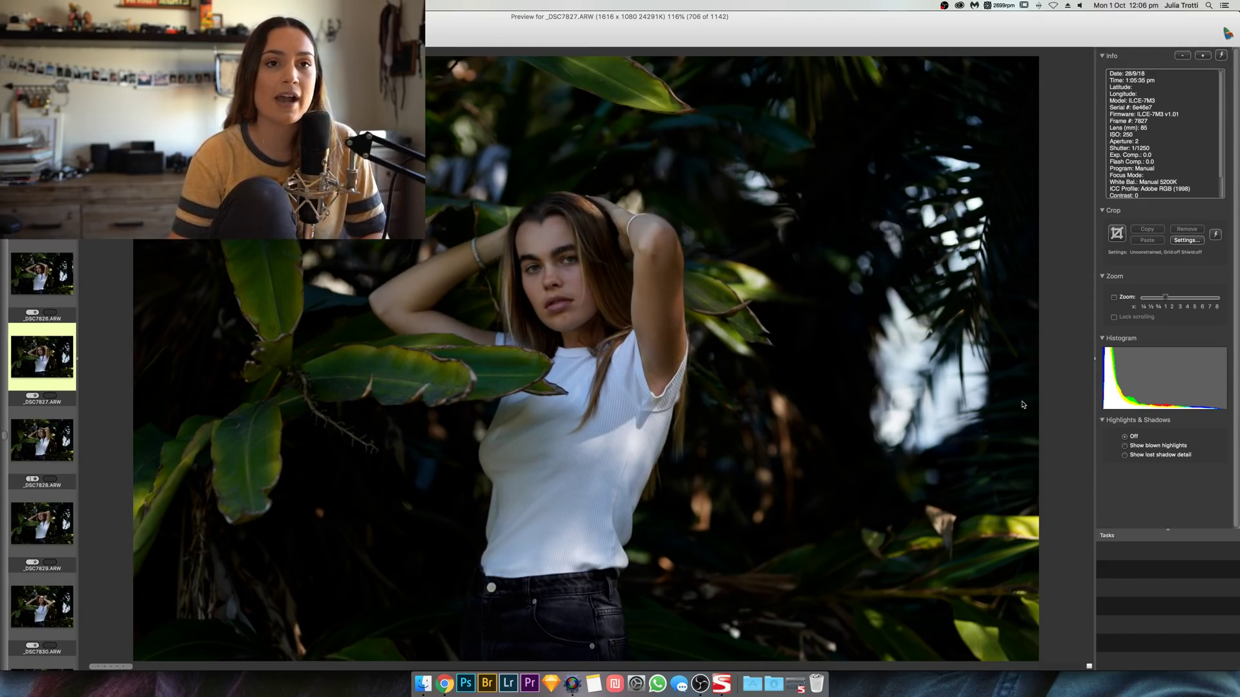
pyautogui.press('Right')
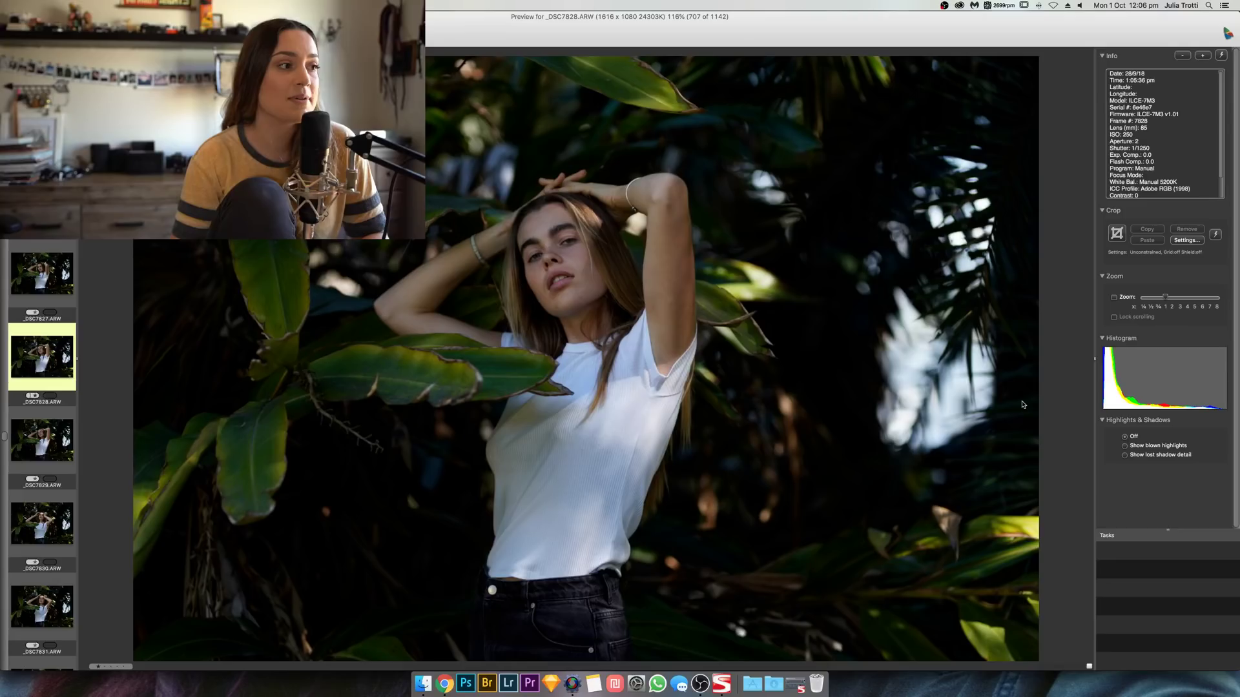
pyautogui.press('Right')
pyautogui.press('Right')
pyautogui.press('Right')
pyautogui.press('Right')
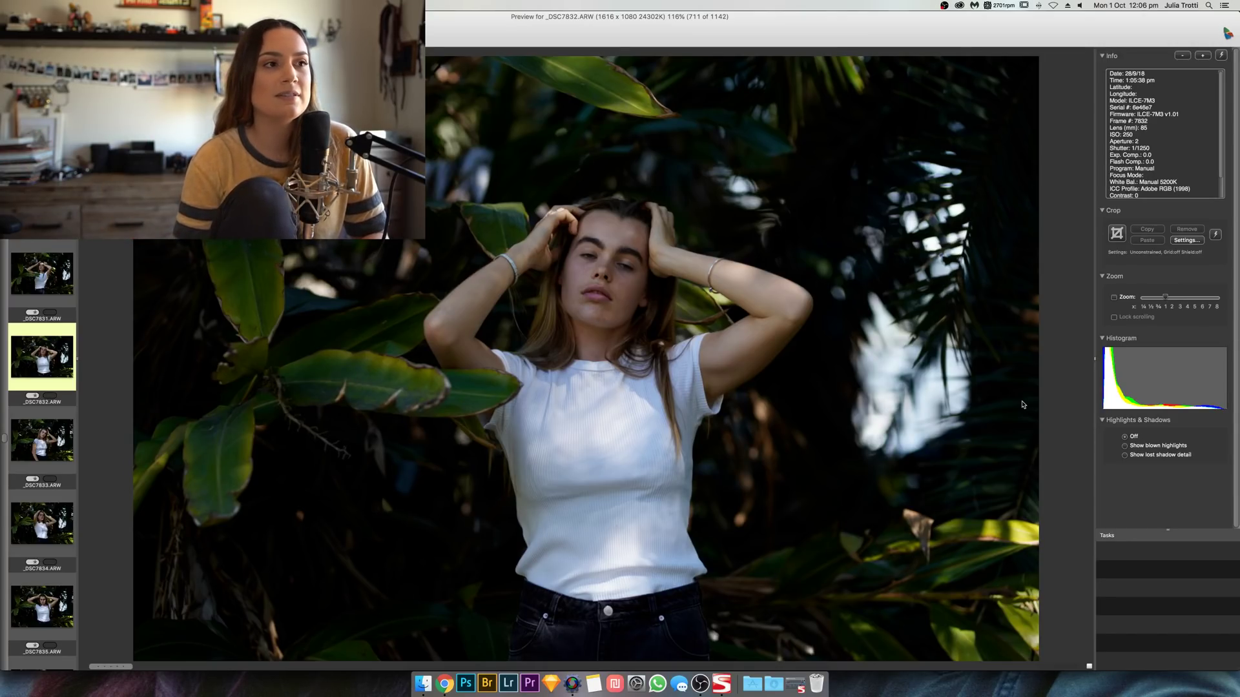
pyautogui.press('Right')
pyautogui.press('Right')
pyautogui.press('Right')
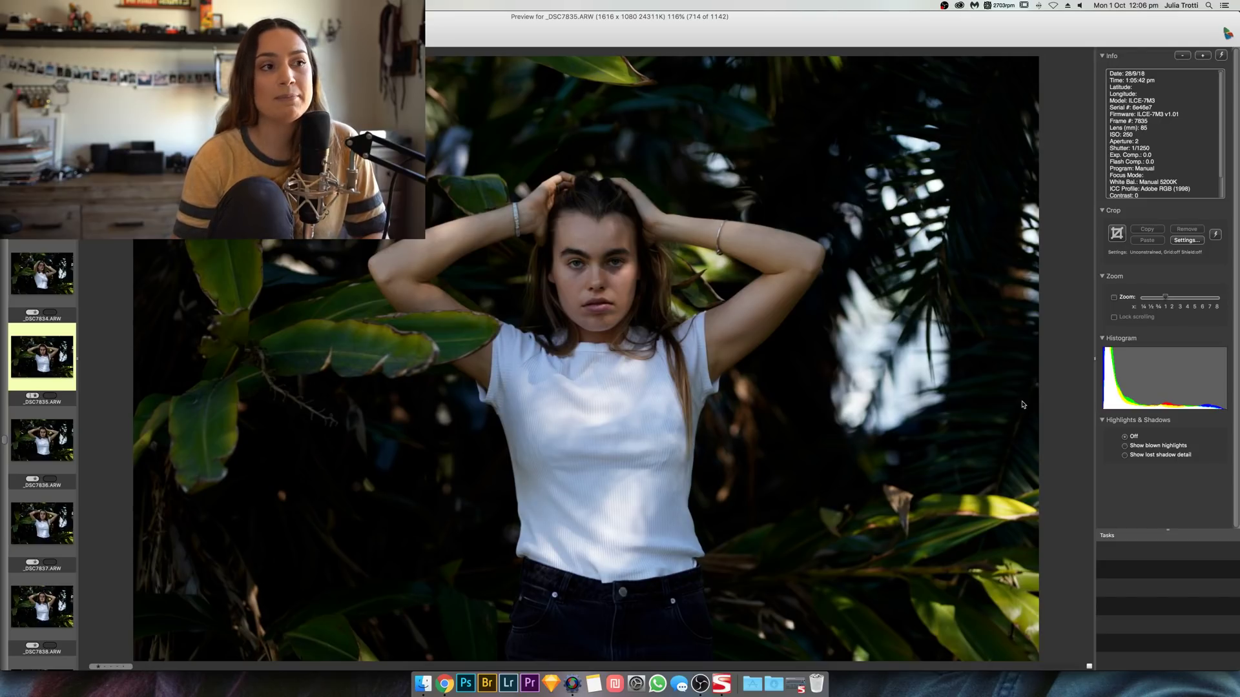
pyautogui.press('Right')
pyautogui.press('Right')
pyautogui.press('Right')
pyautogui.press('Right')
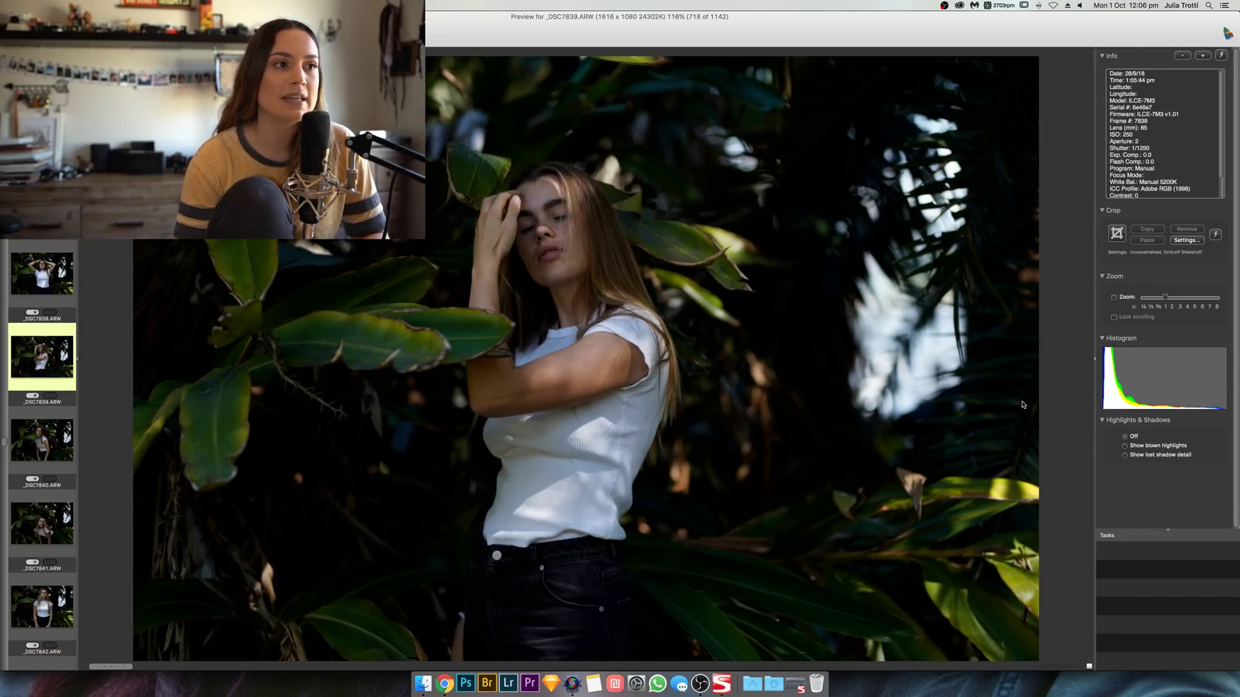
# Step: Review the following waist-up shots in the dark foliage, from _DSC7840.ARW to _DSC7846.ARW
pyautogui.press('Right')
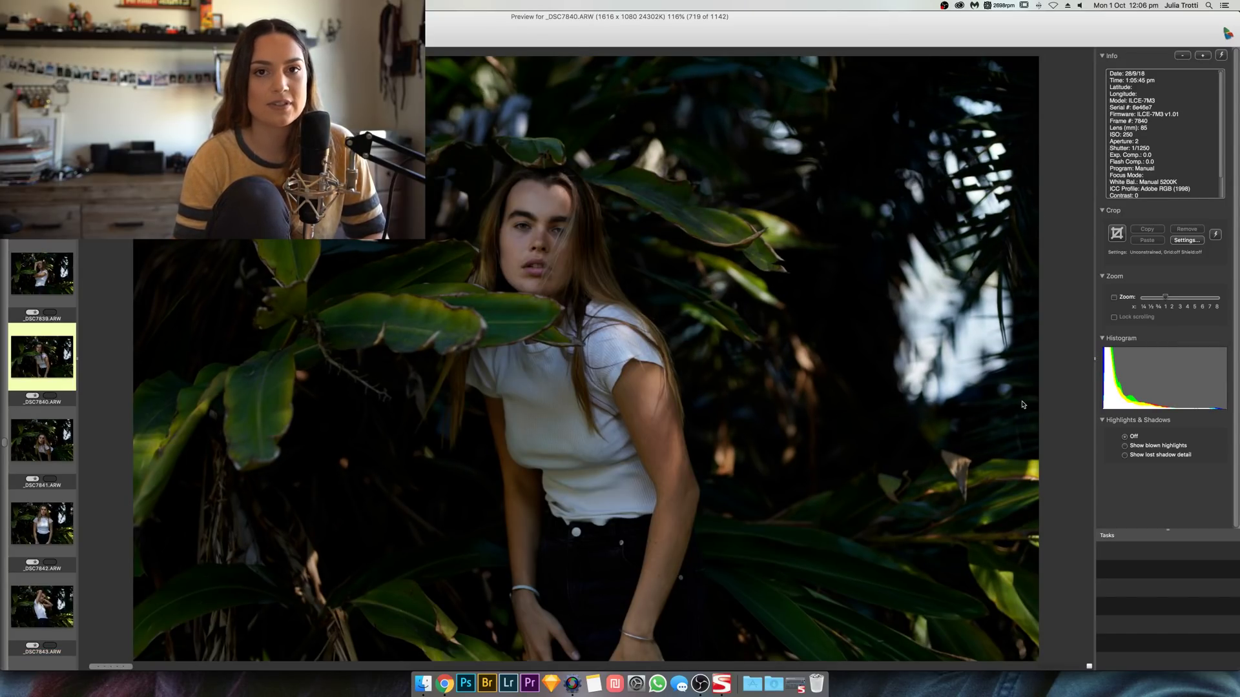
pyautogui.press('Right')
pyautogui.press('Right')
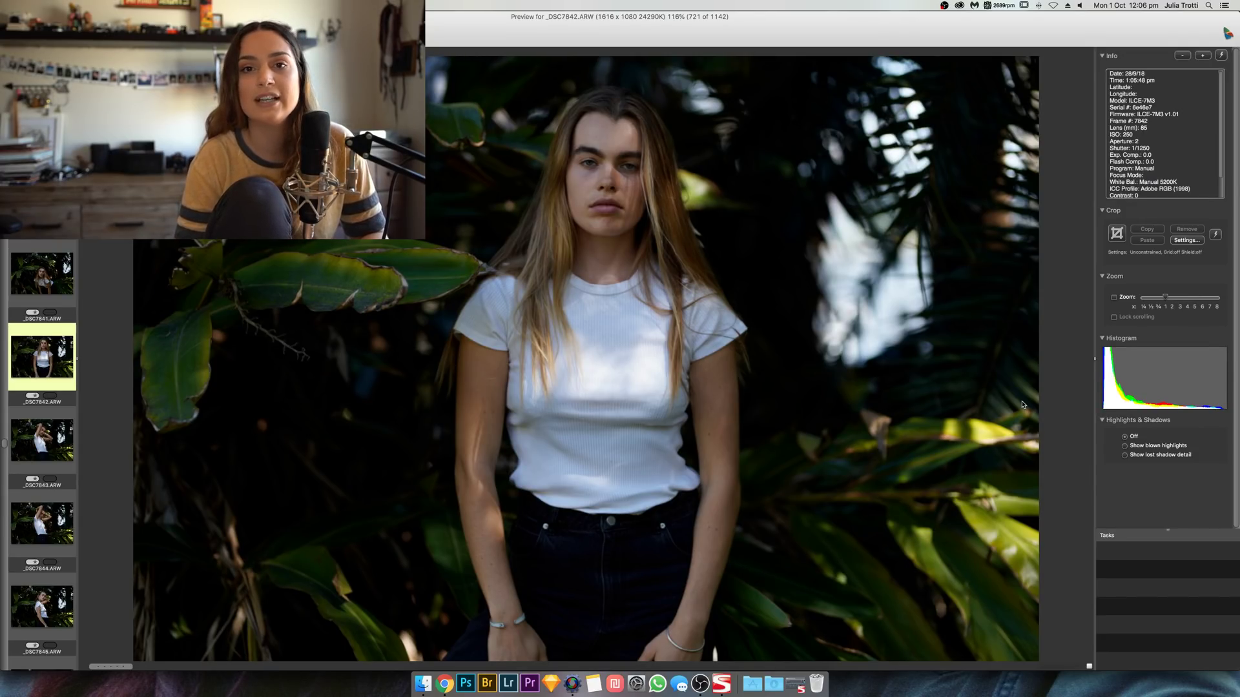
pyautogui.press('Right')
pyautogui.press('Right')
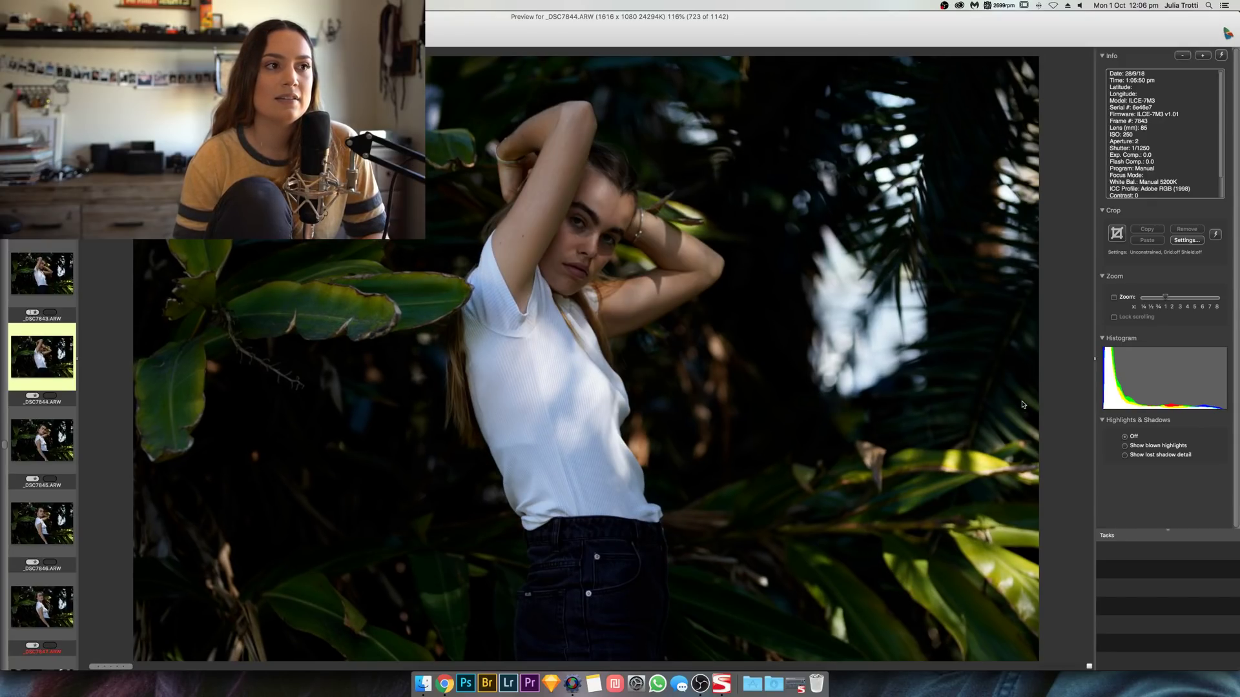
pyautogui.press('Right')
pyautogui.press('Right')
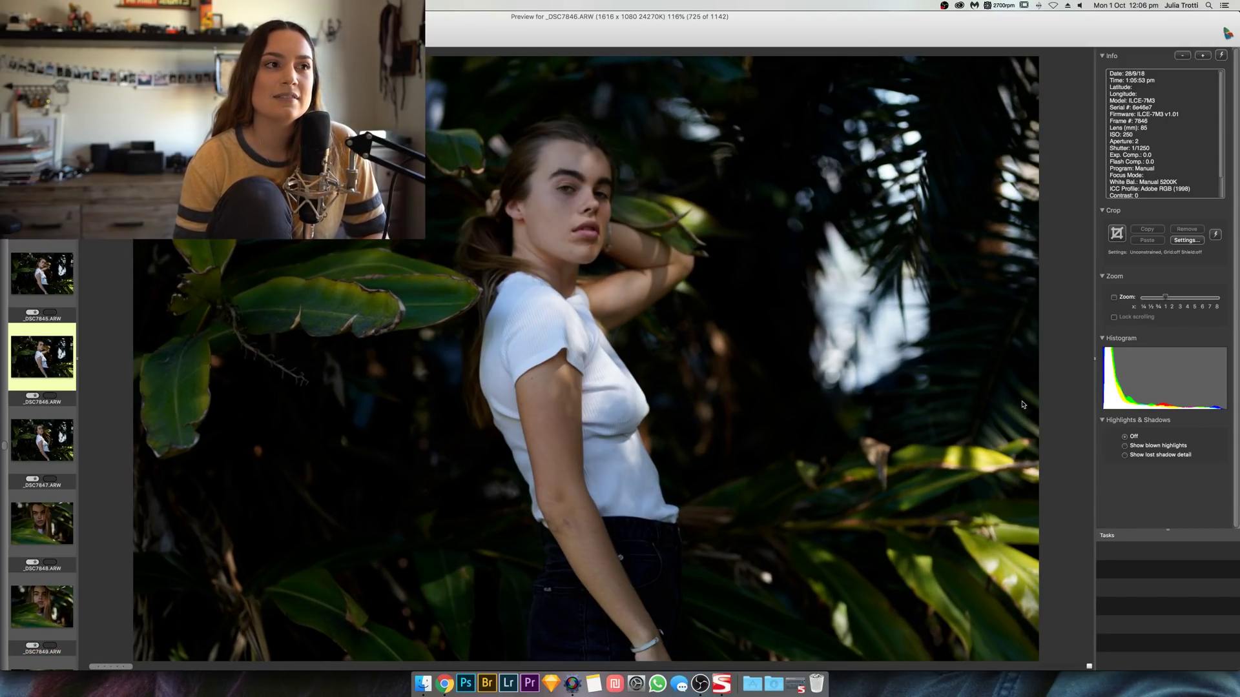
# Step: Examine the tight face close-ups framed by foreground leaves, up to _DSC7852.ARW
pyautogui.press('Right')
pyautogui.press('Right')
pyautogui.press('Right')
pyautogui.press('Right')
pyautogui.press('Right')
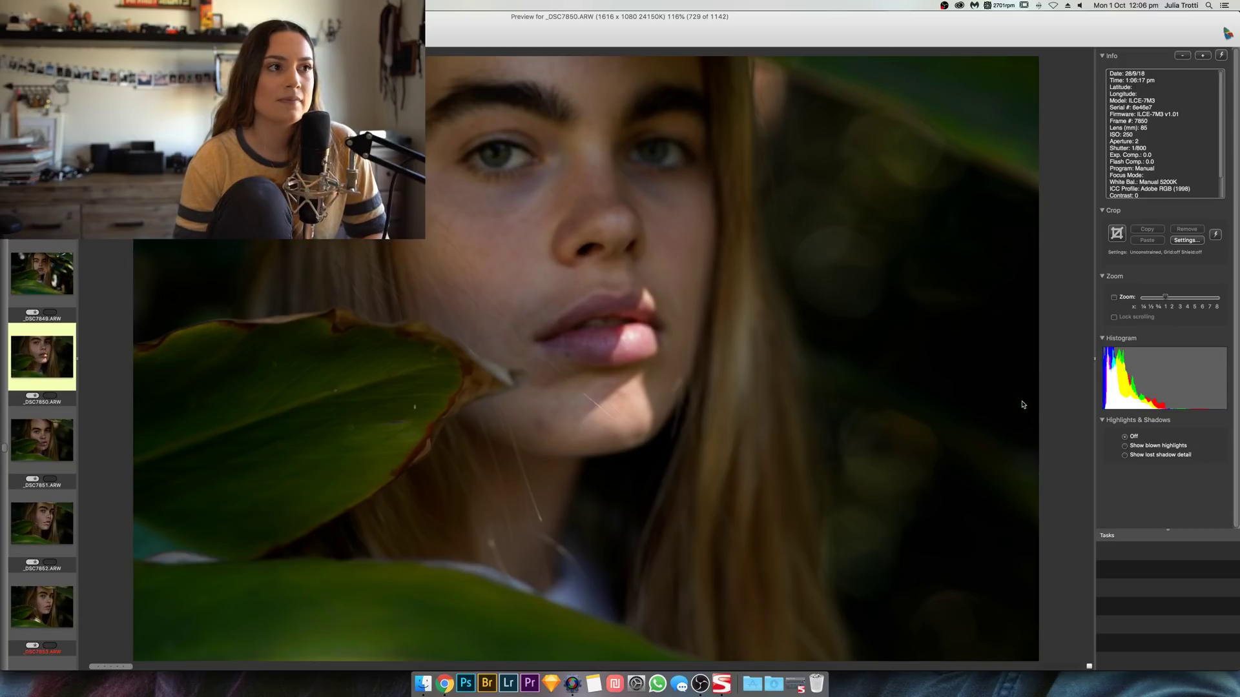
pyautogui.press('Right')
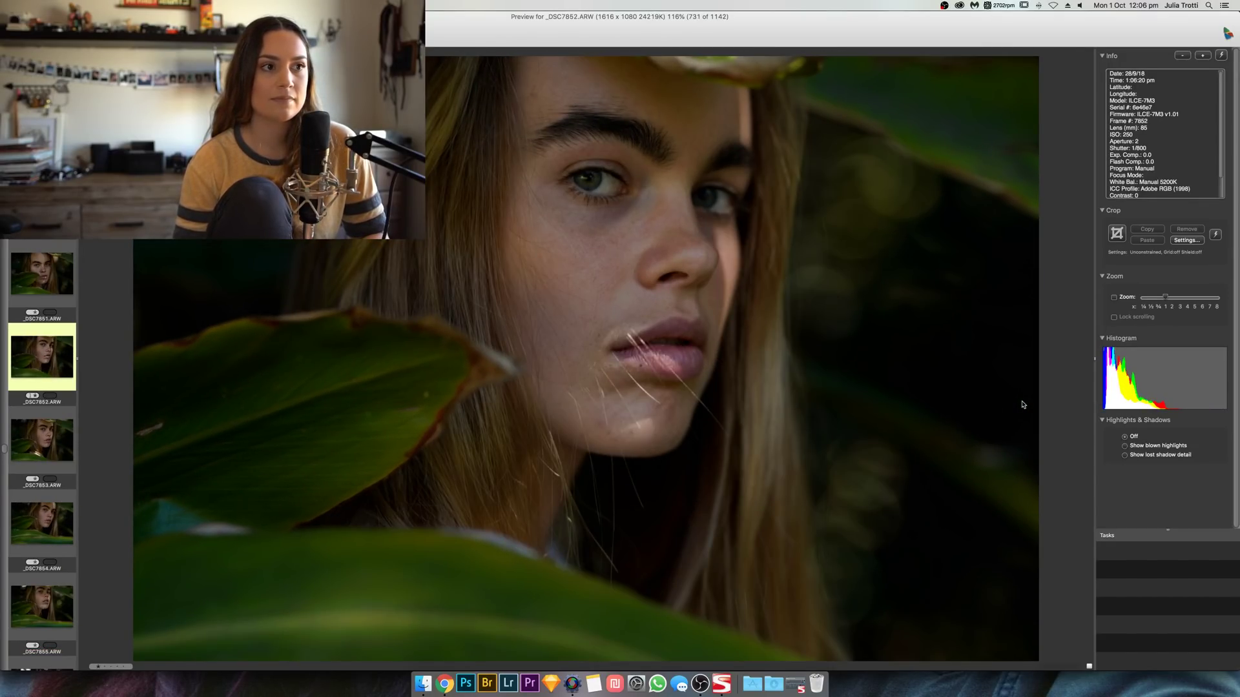
# Step: Go through the remaining close-ups and the landscape half-body shots beside the large leaves, up to _DSC7865.ARW
pyautogui.press('Right')
pyautogui.press('Right')
pyautogui.press('Right')
pyautogui.press('Right')
pyautogui.press('Right')
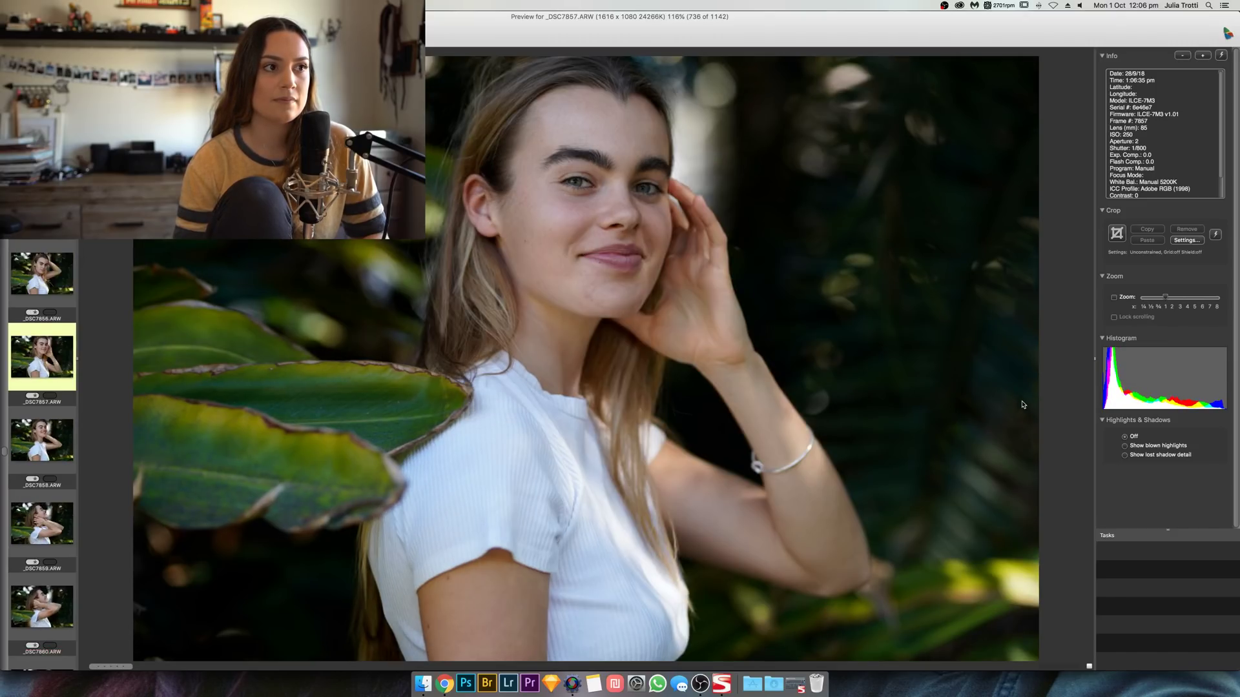
pyautogui.press('Right')
pyautogui.press('Right')
pyautogui.press('Right')
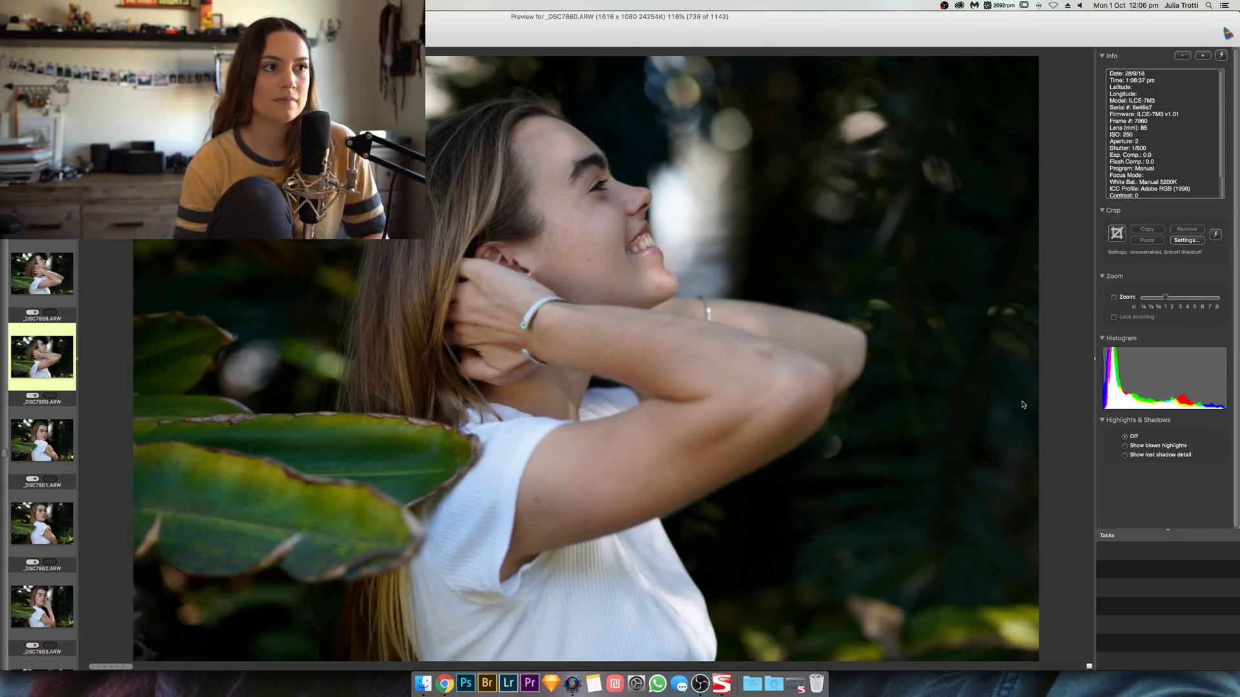
pyautogui.press('Right')
pyautogui.press('Right')
pyautogui.press('Right')
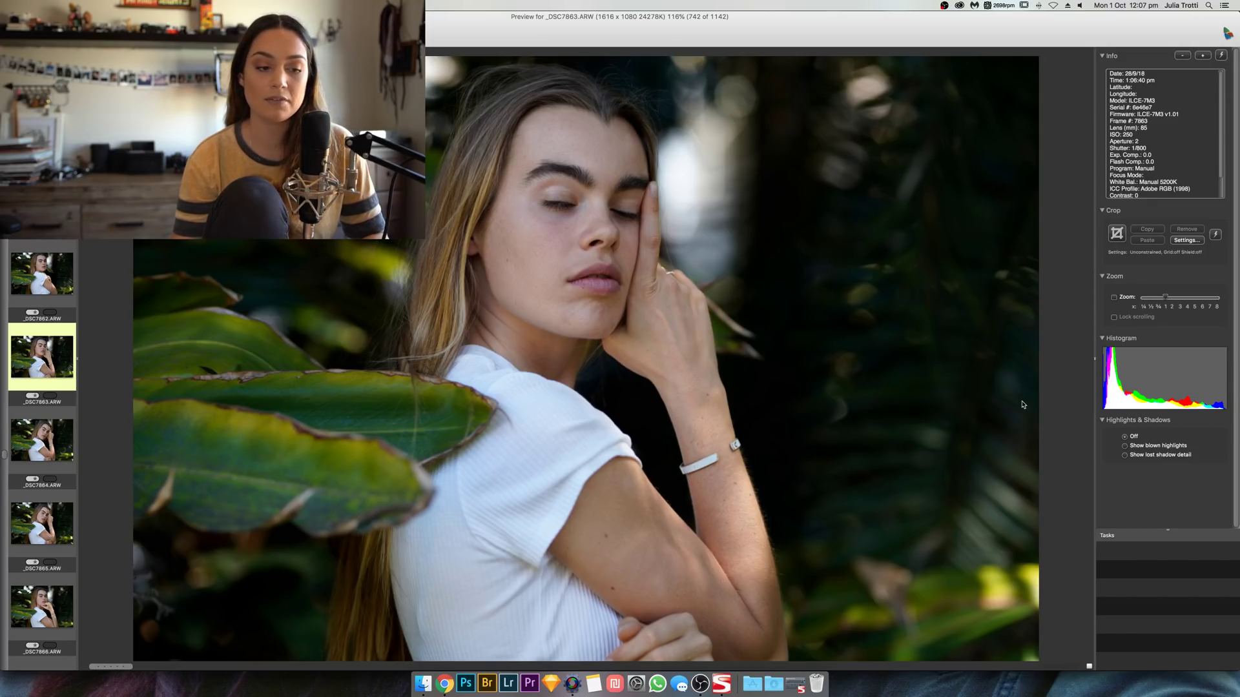
pyautogui.press('Right')
pyautogui.press('Right')
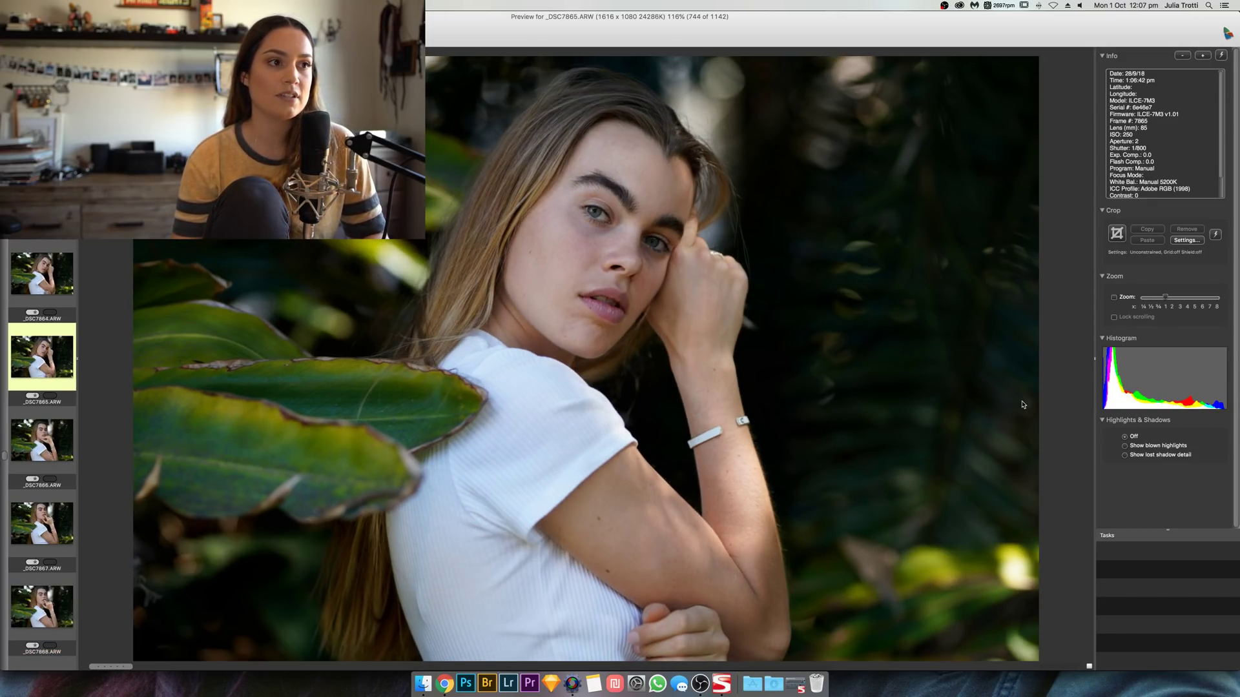
# Step: Review the rest of the landscape half-body poses beside the leaves, from _DSC7866.ARW to _DSC7876.ARW
pyautogui.press('Right')
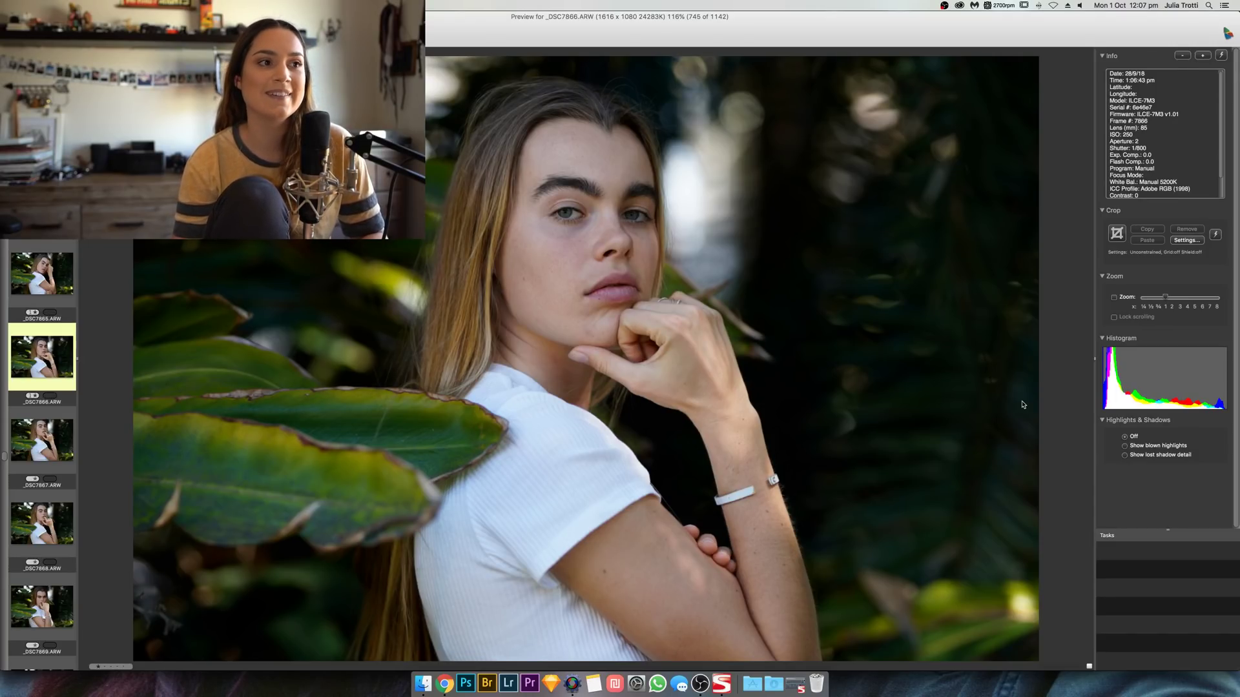
pyautogui.press('Right')
pyautogui.press('Right')
pyautogui.press('Right')
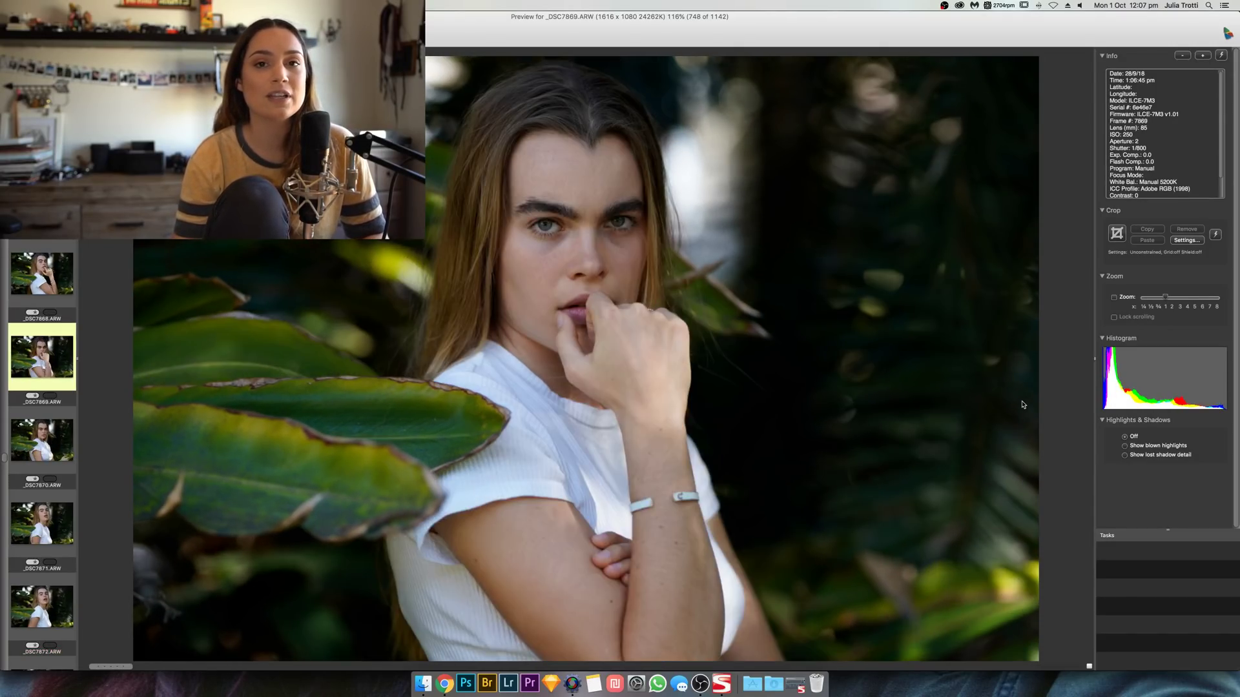
pyautogui.press('Right')
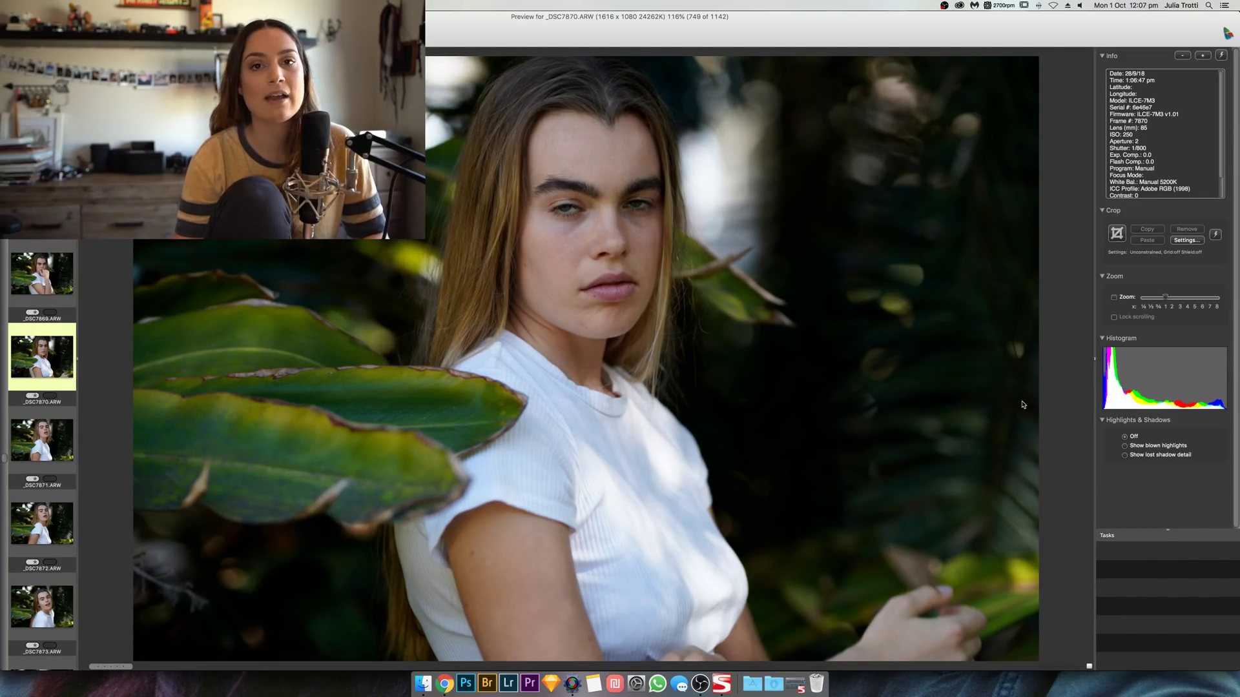
pyautogui.press('Right')
pyautogui.press('Right')
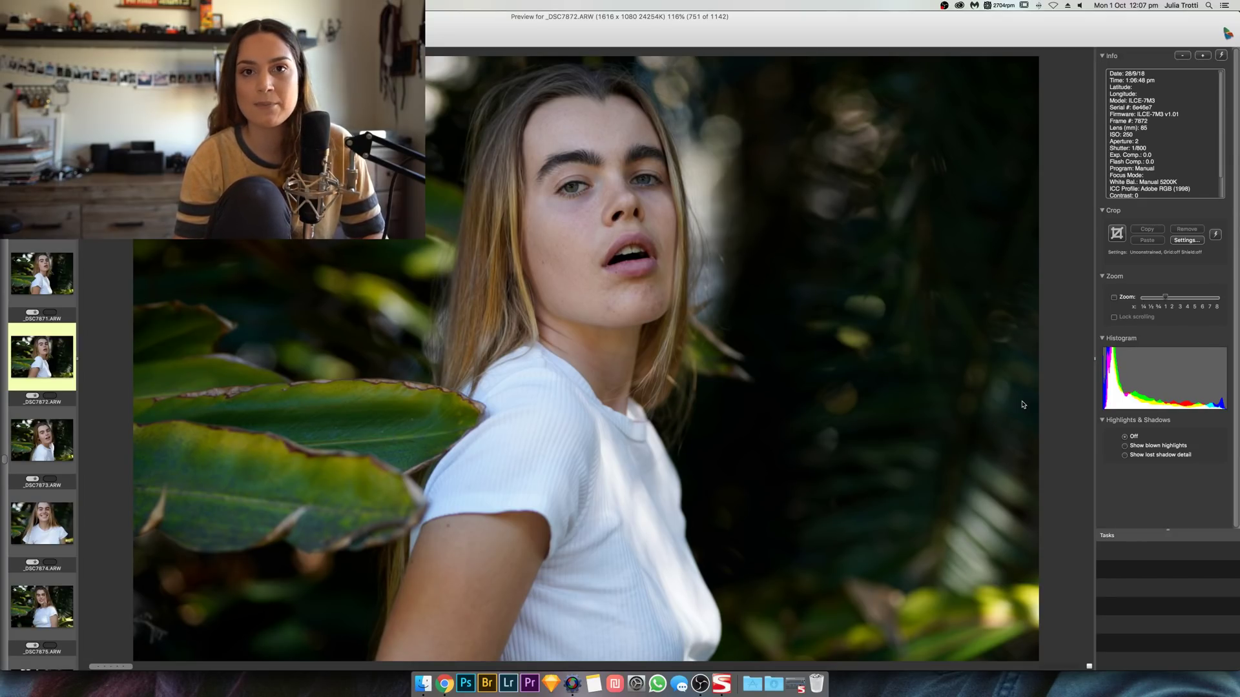
pyautogui.press('Right')
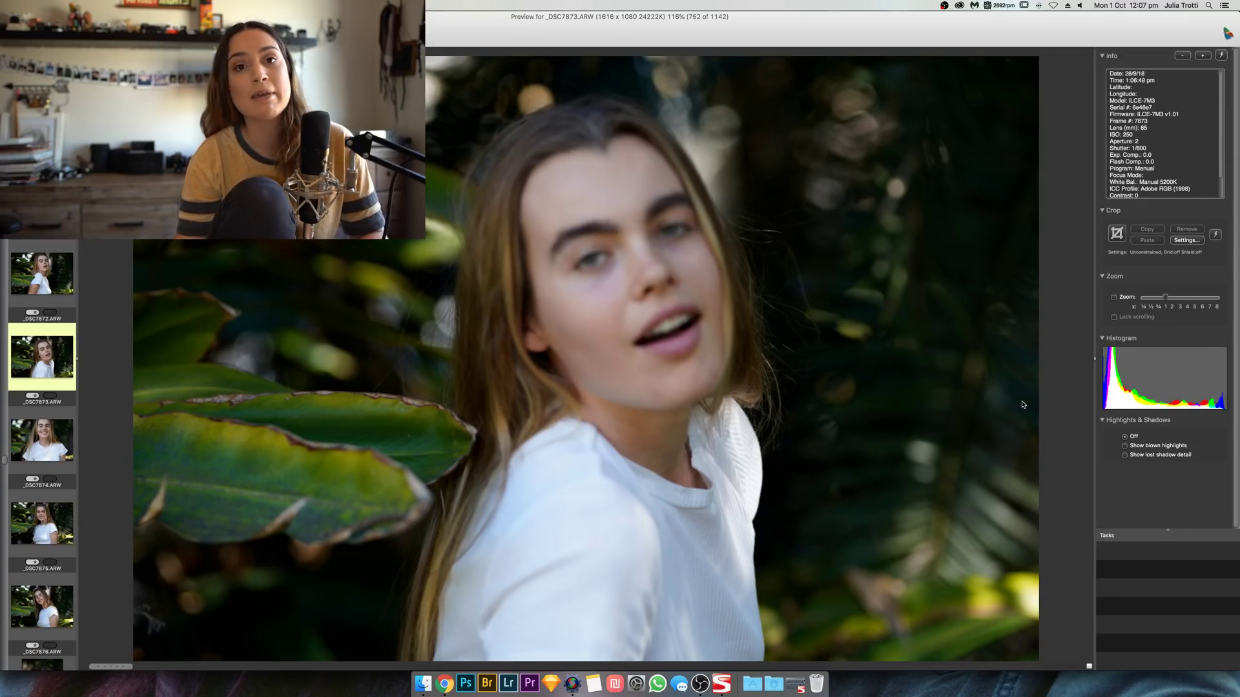
pyautogui.press('Right')
pyautogui.press('Right')
pyautogui.press('Right')
pyautogui.press('Right')
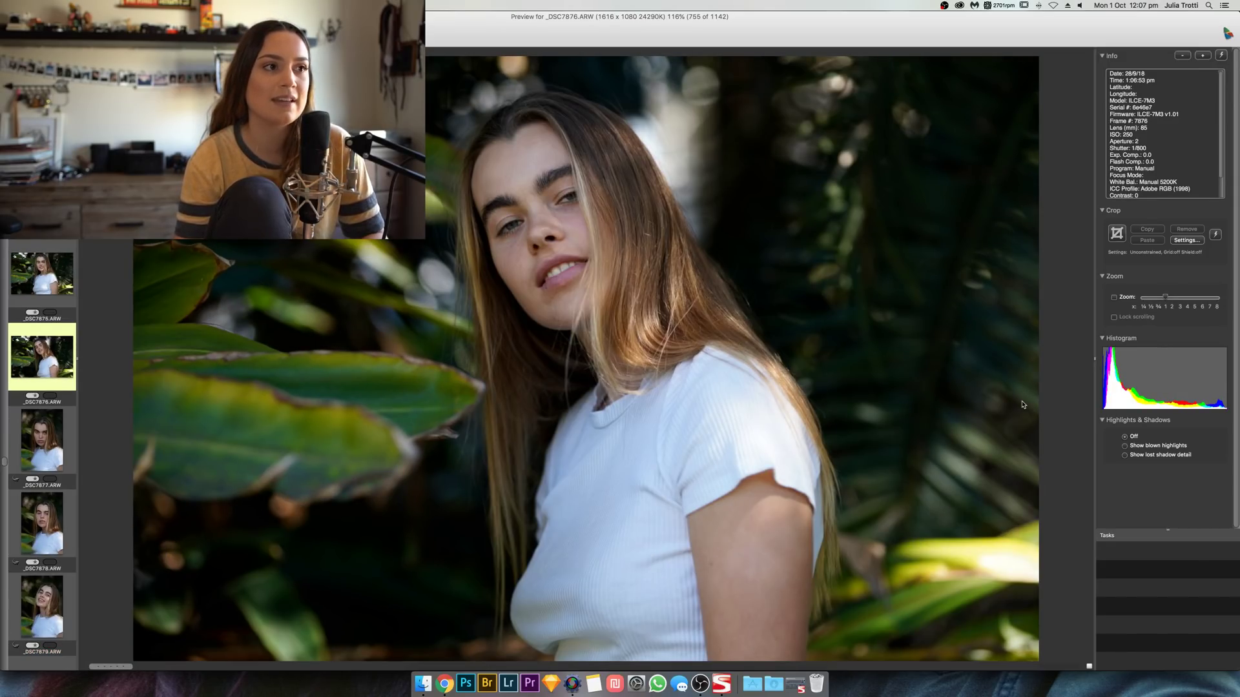
# Step: Examine the vertical portraits up to _DSC7887.ARW, rechecking the smiling frame _DSC7879.ARW against its neighbour
pyautogui.press('Right')
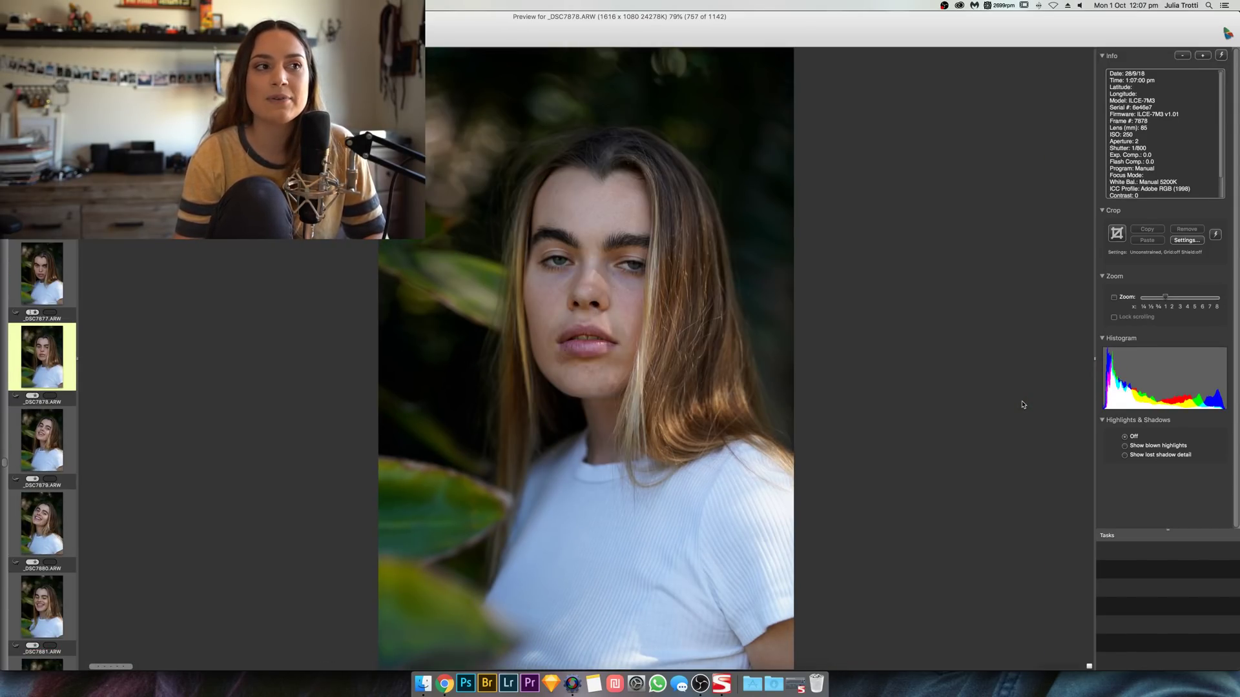
pyautogui.press('Right')
pyautogui.press('Right')
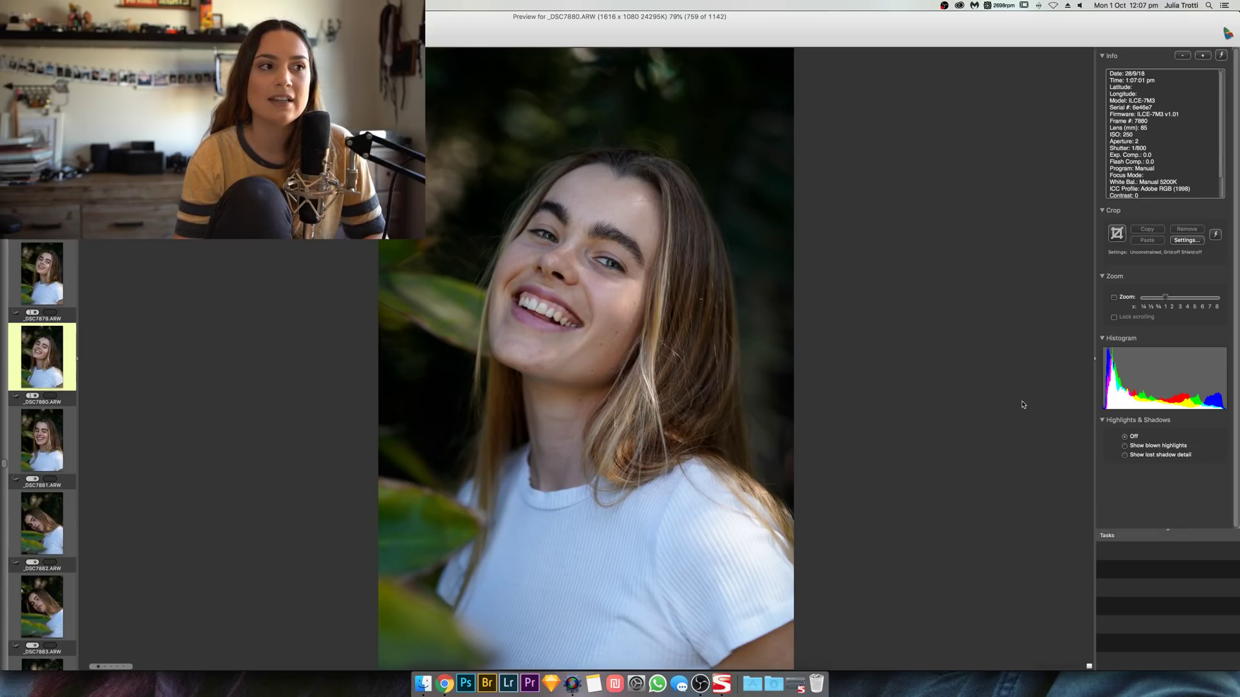
pyautogui.press('Left')
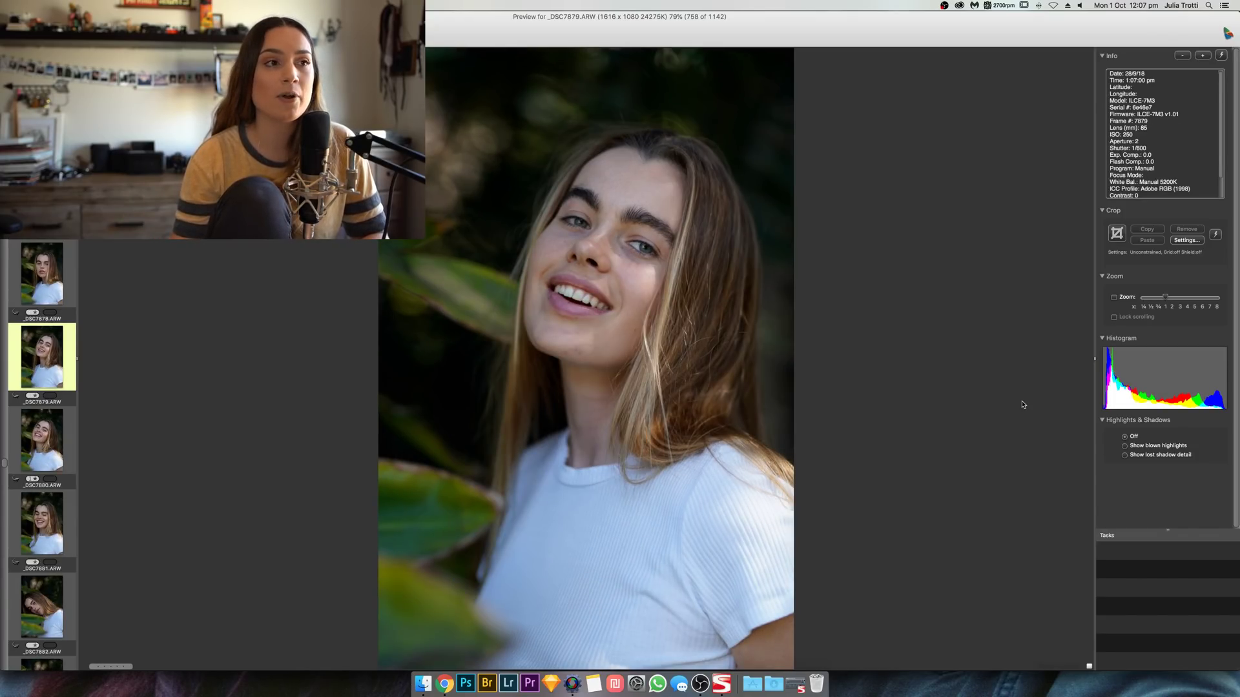
pyautogui.press('Right')
pyautogui.press('Right')
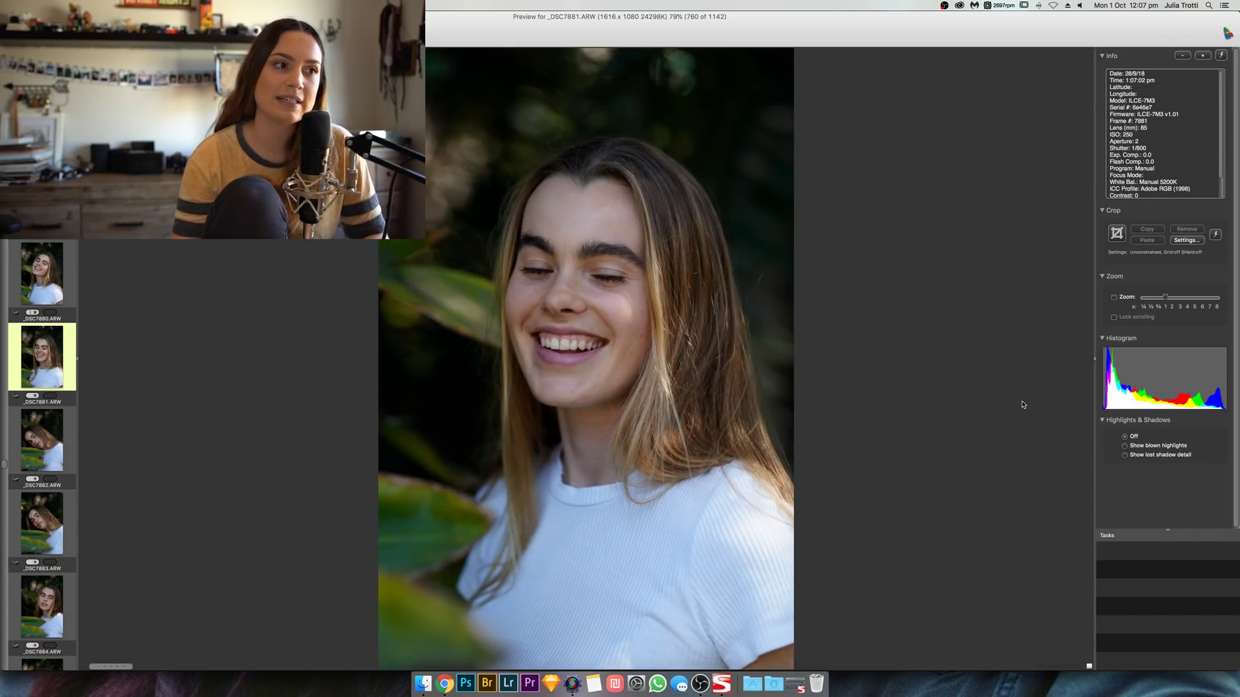
pyautogui.press('Right')
pyautogui.press('Right')
pyautogui.press('Right')
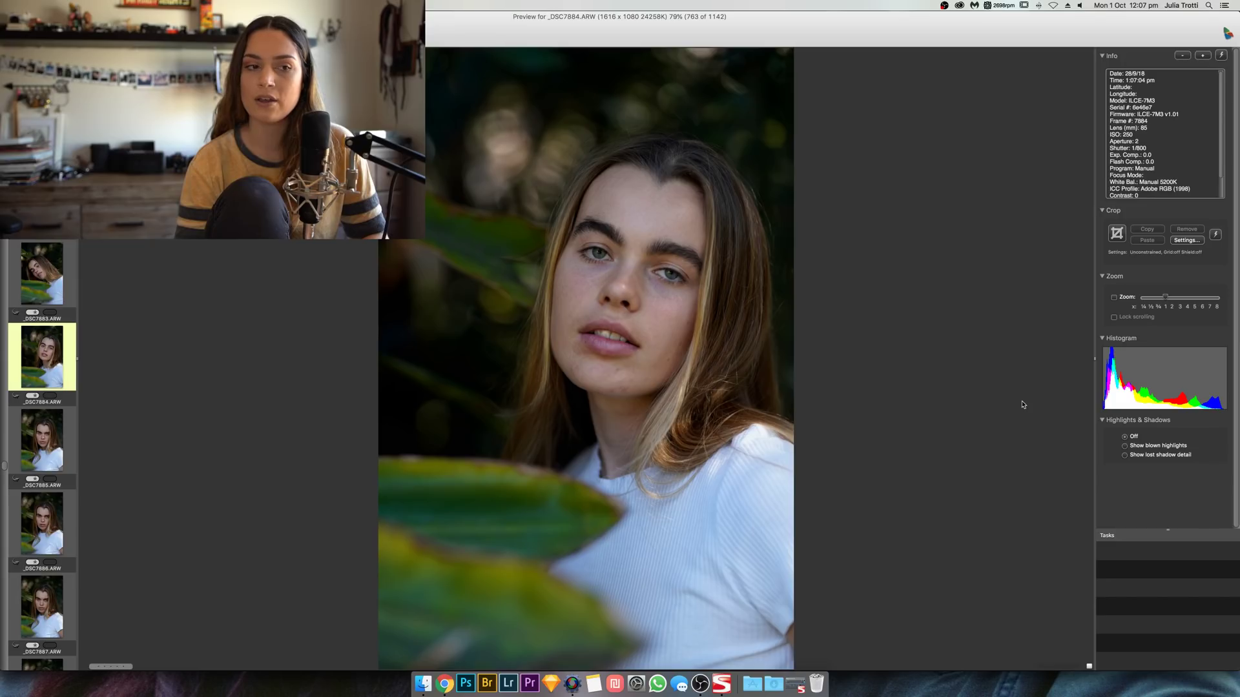
pyautogui.press('Right')
pyautogui.press('Right')
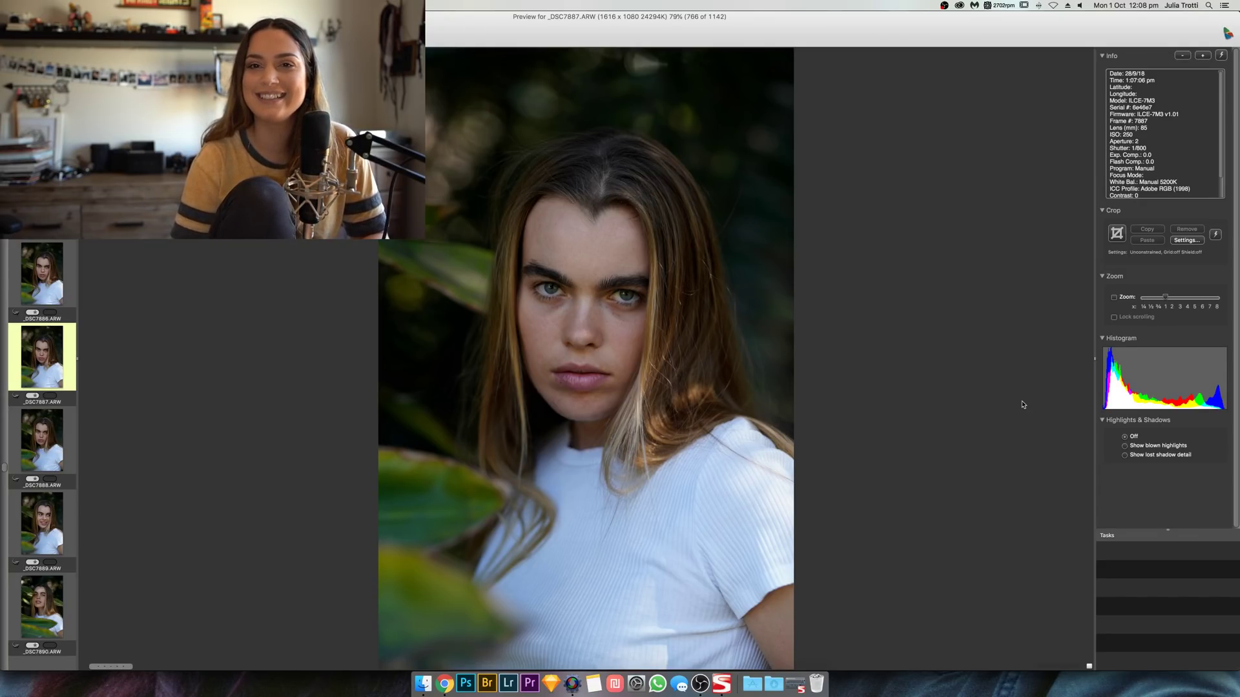
# Step: Review the vertical portraits shot through foreground leaves, up to _DSC7897.ARW
pyautogui.press('Right')
pyautogui.press('Right')
pyautogui.press('Right')
pyautogui.press('Right')
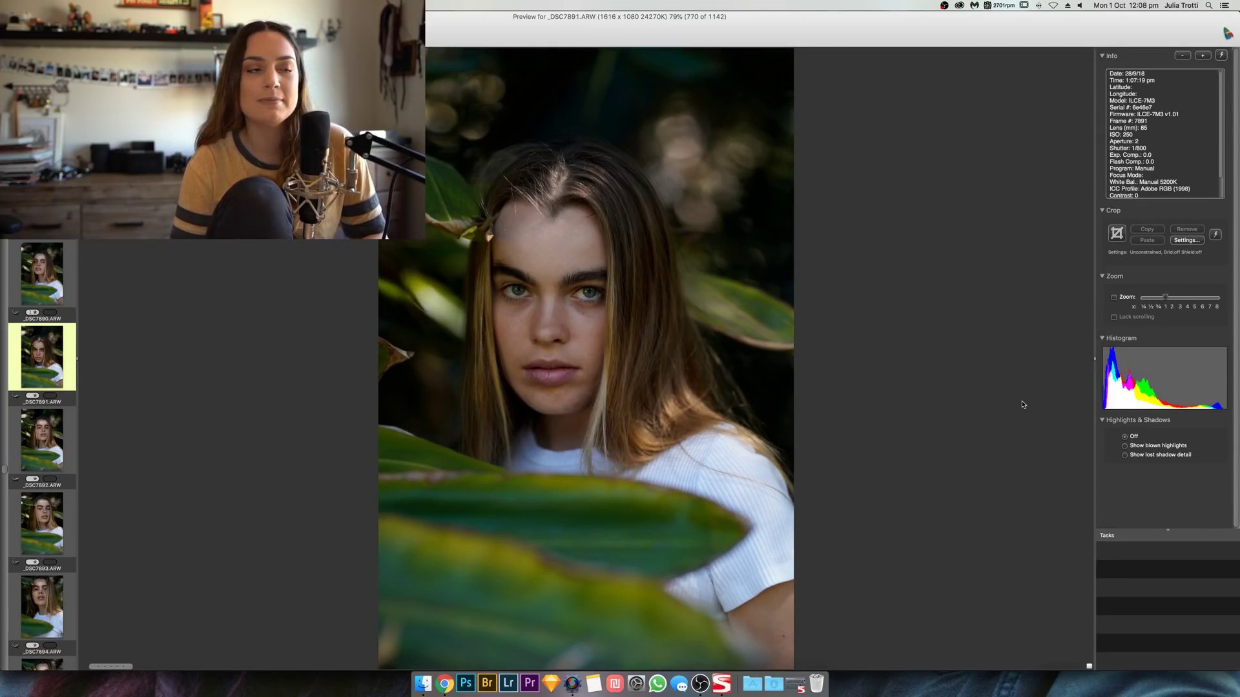
pyautogui.press('Right')
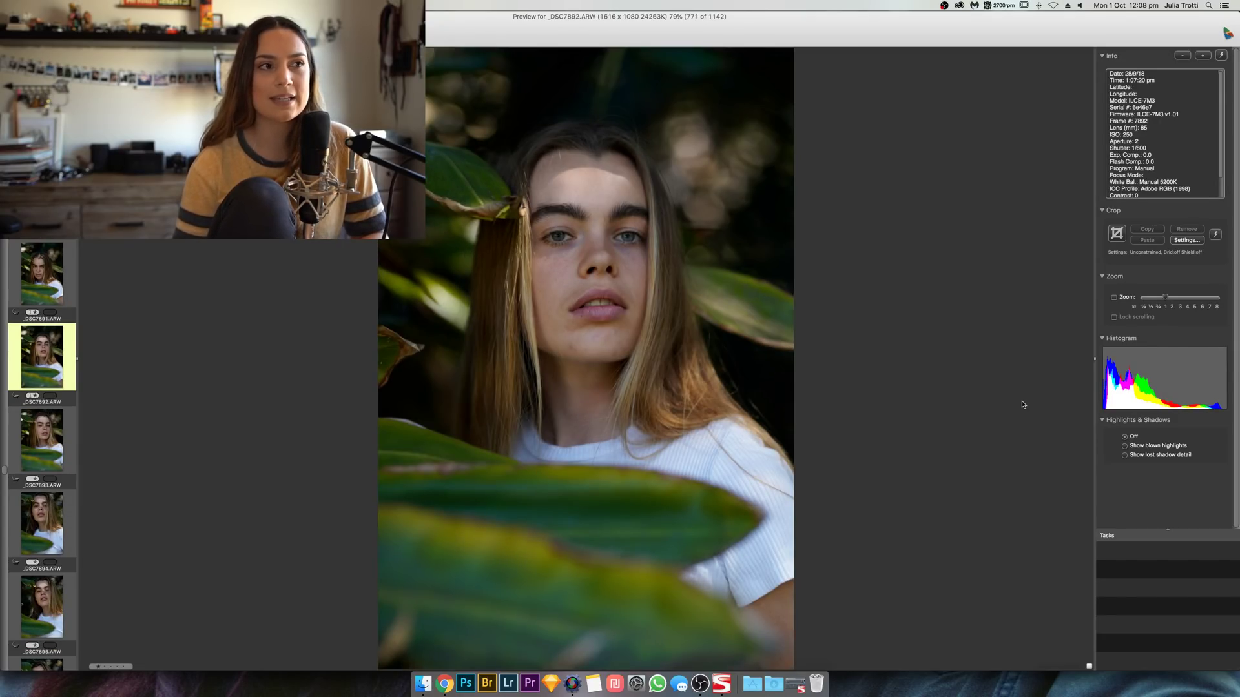
pyautogui.press('Right')
pyautogui.press('Right')
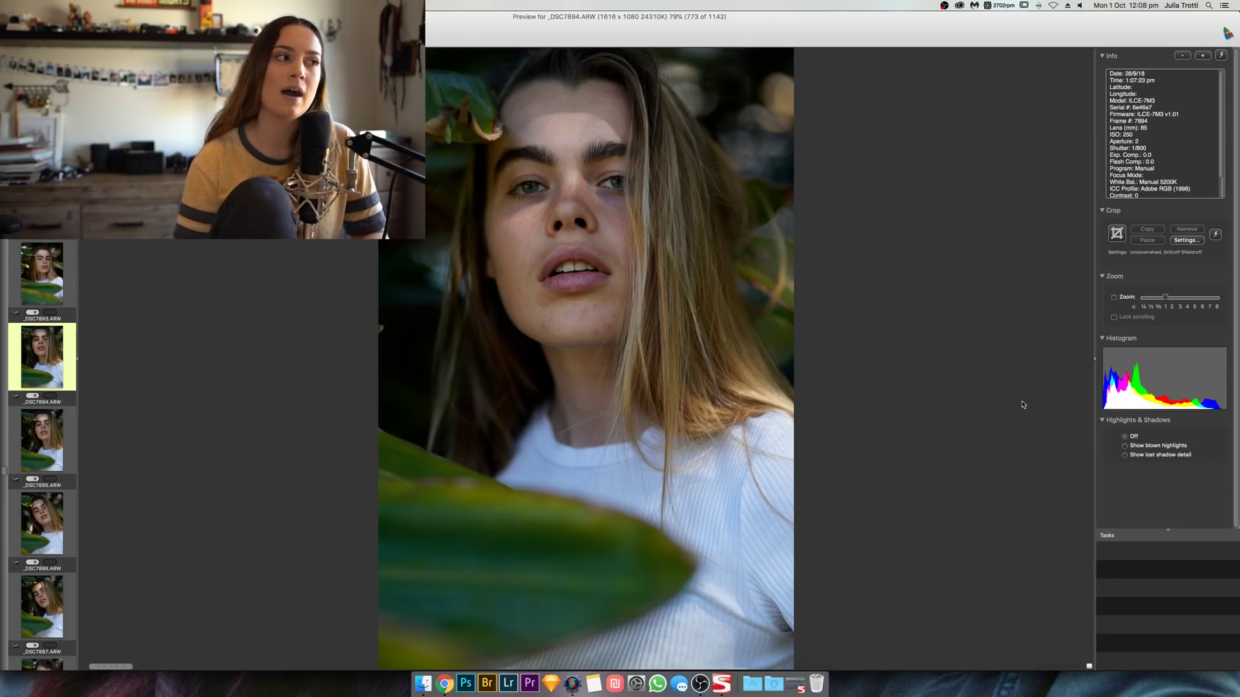
pyautogui.press('Right')
pyautogui.press('Right')
pyautogui.press('Right')
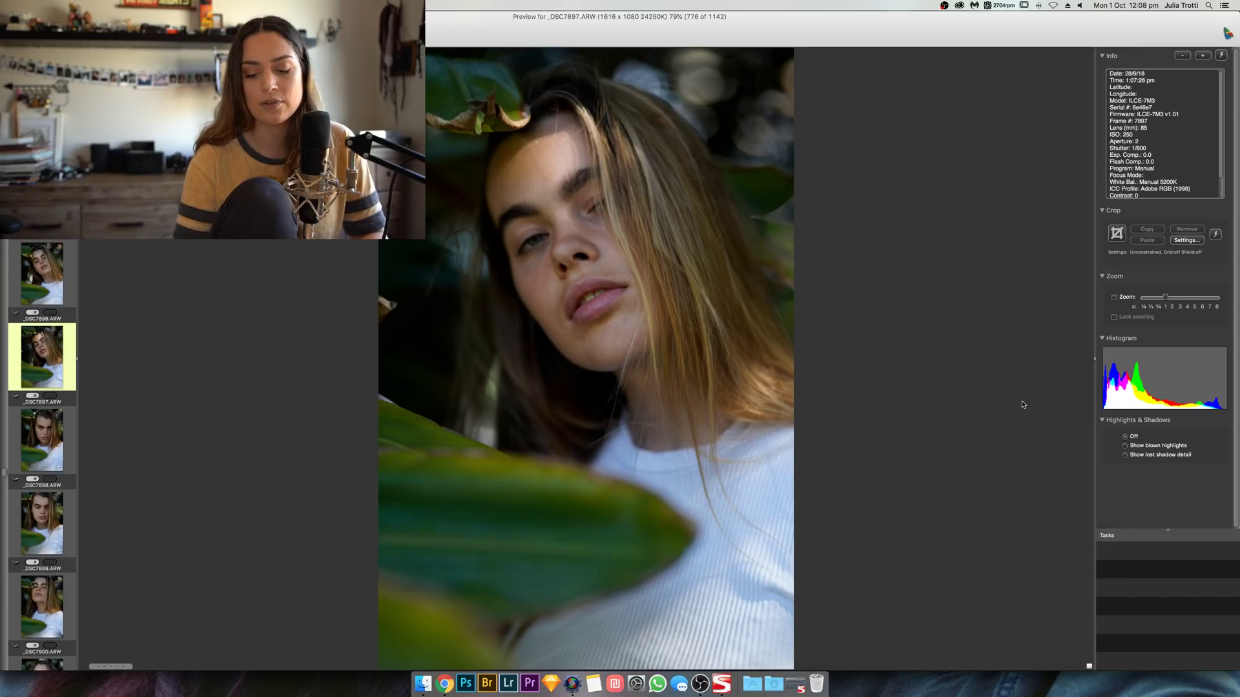
# Step: Check the vertical close portraits from _DSC7898.ARW to _DSC7903.ARW, comparing neighbouring frames along the way
pyautogui.press('Right')
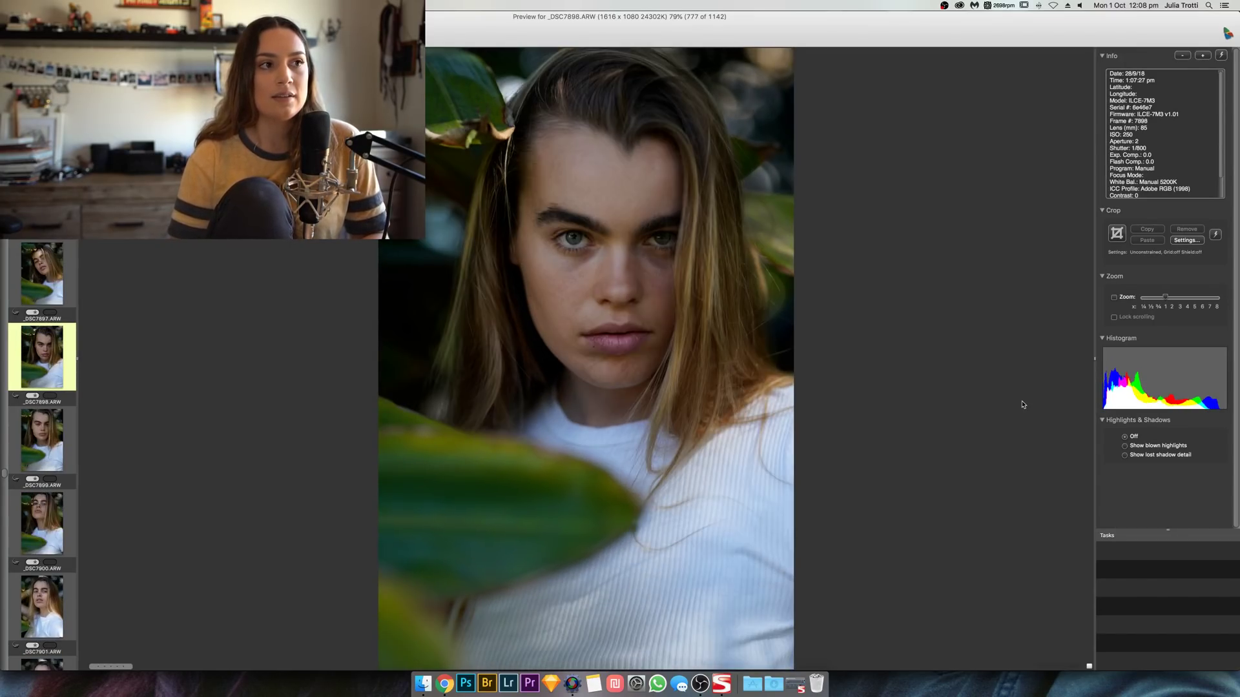
pyautogui.press('Right')
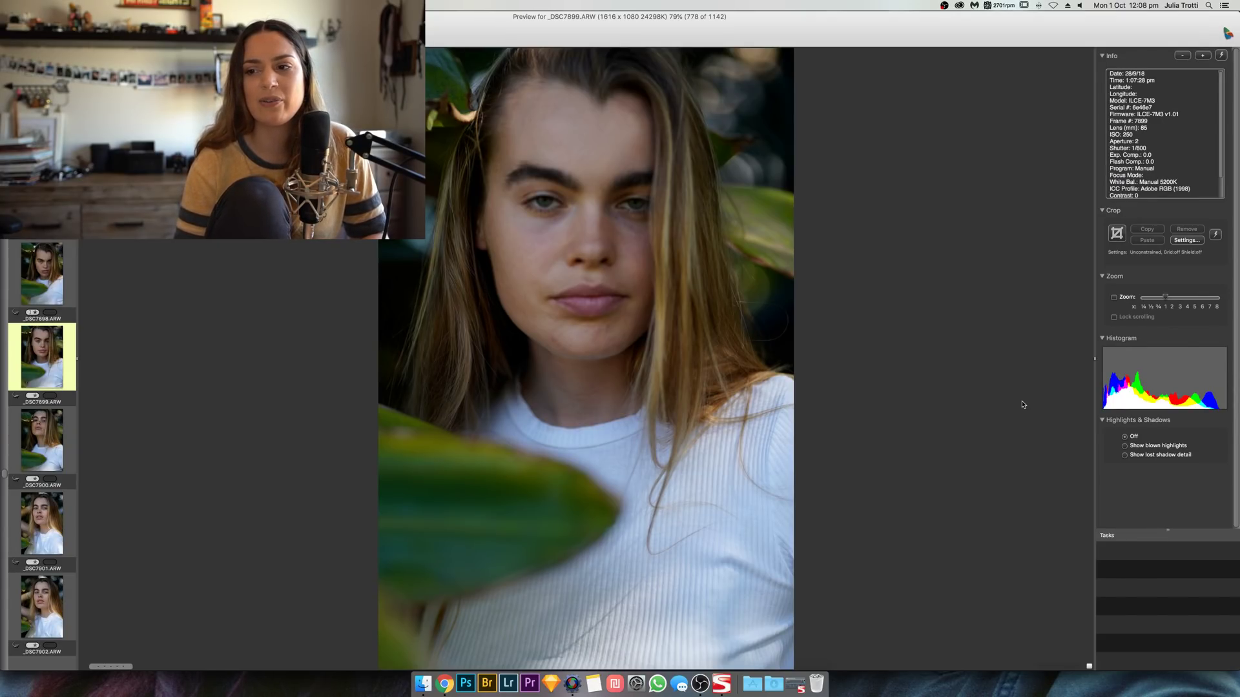
pyautogui.press('Right')
pyautogui.press('Right')
pyautogui.press('Left')
pyautogui.press('Right')
pyautogui.press('Right')
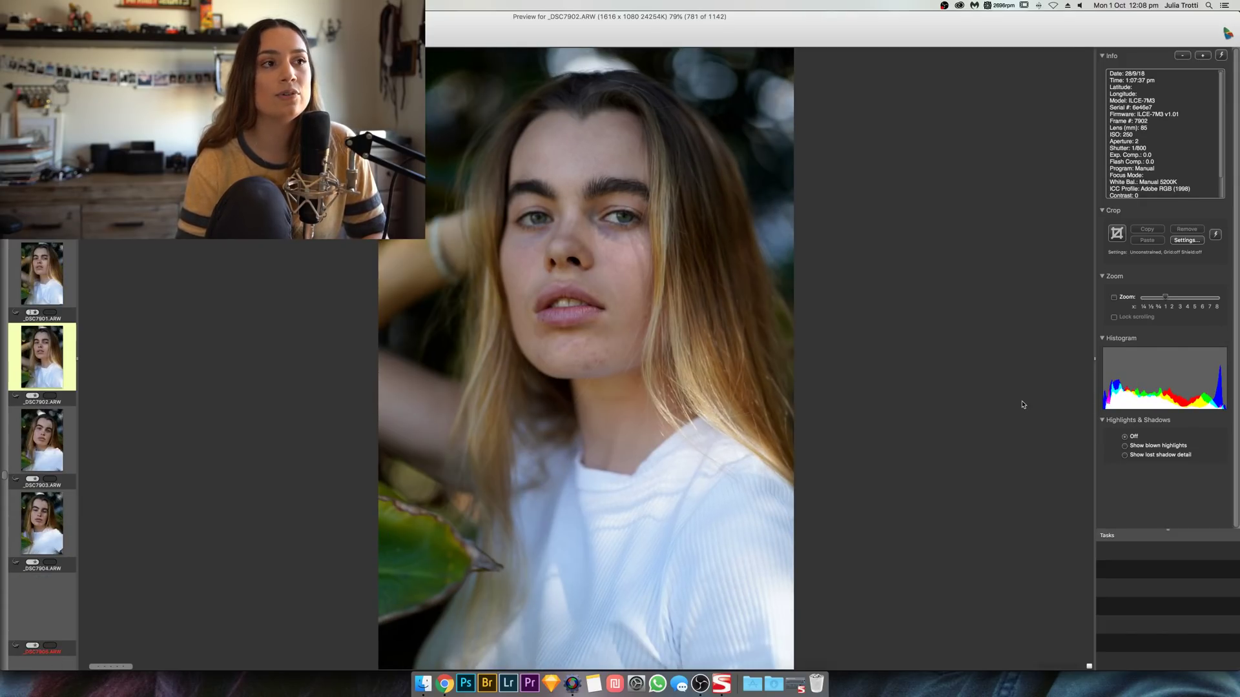
pyautogui.press('Right')
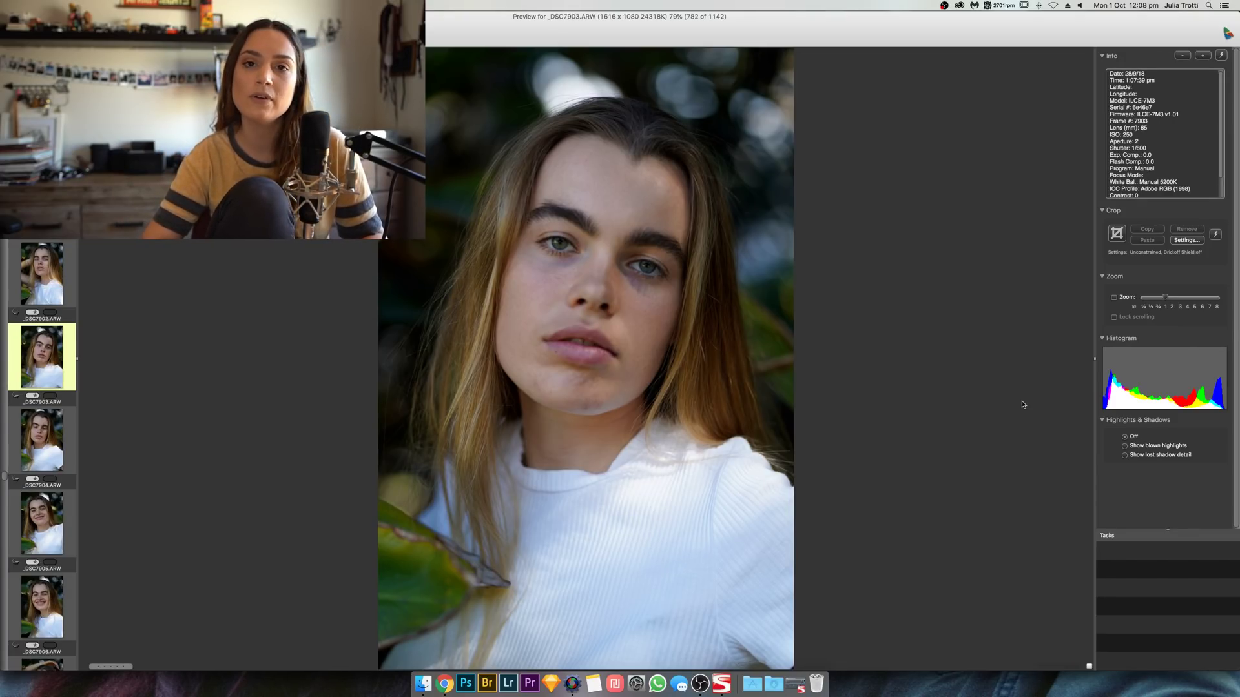
# Step: Review the close vertical portraits from _DSC7904.ARW to _DSC7909.ARW, covering the smiling poses and the first hands-raised frames
pyautogui.press('Right')
pyautogui.press('Right')
pyautogui.press('Right')
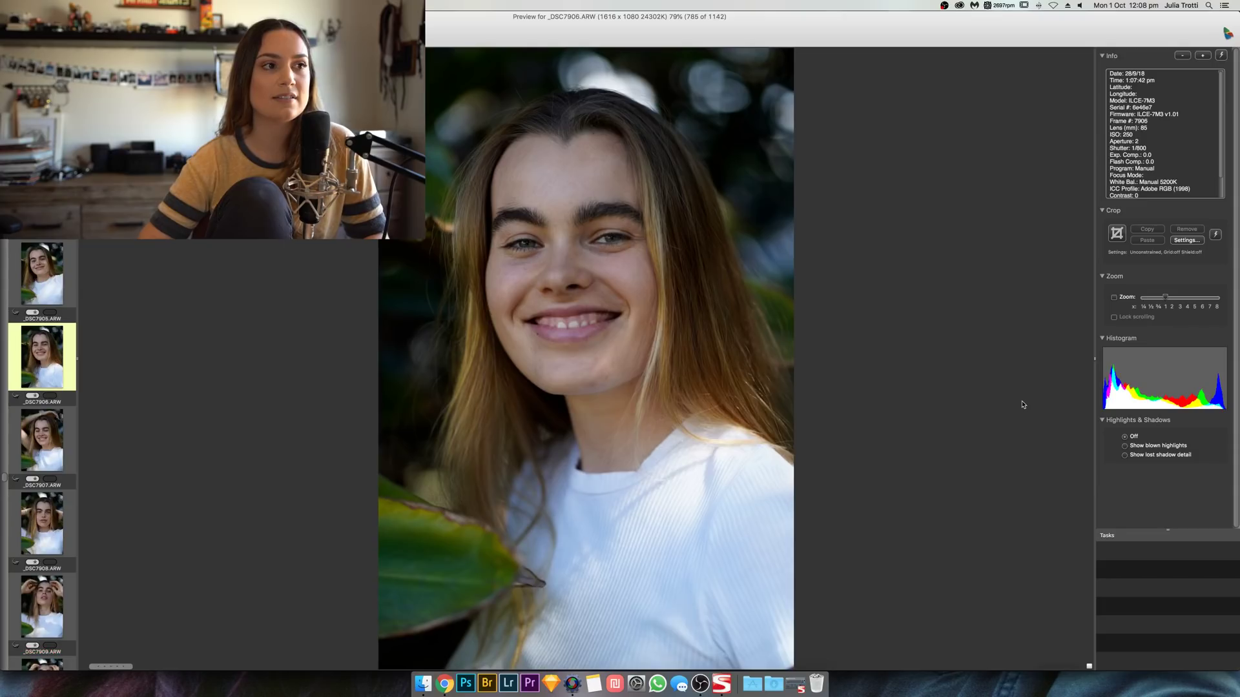
pyautogui.press('Right')
pyautogui.press('Right')
pyautogui.press('Right')
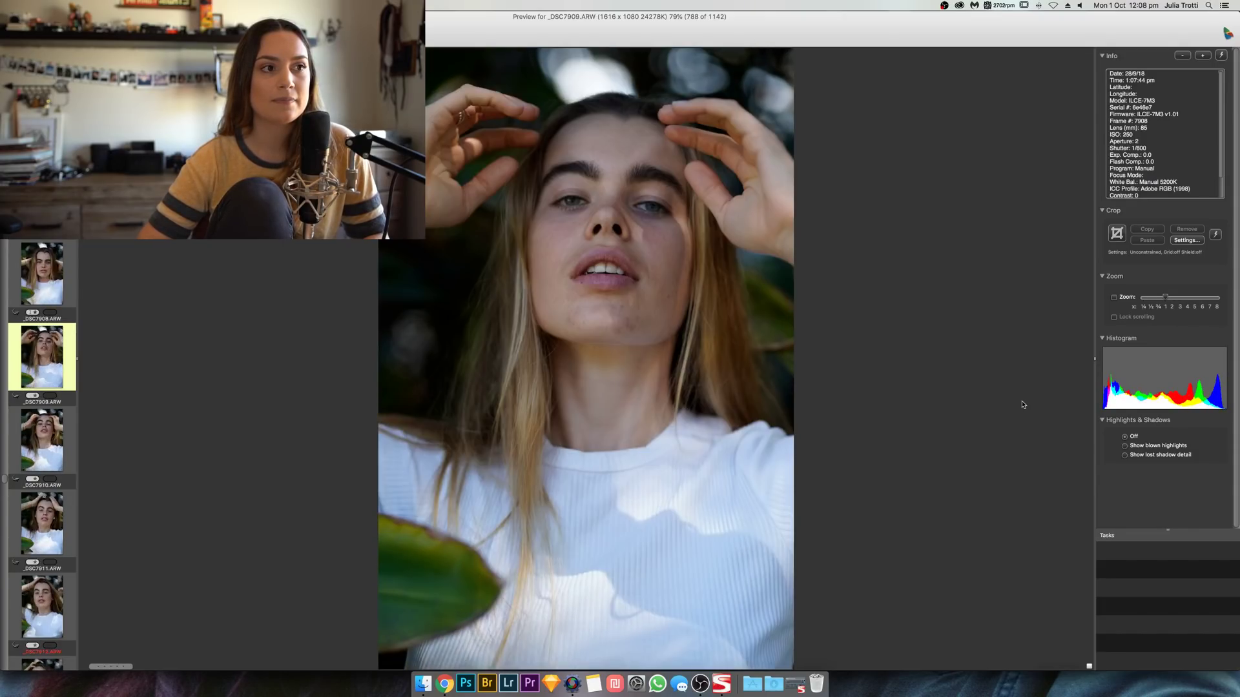
# Step: Check the last close vertical portraits with a hand in the hair, up to _DSC7915.ARW
pyautogui.press('Right')
pyautogui.press('Right')
pyautogui.press('Right')
pyautogui.press('Right')
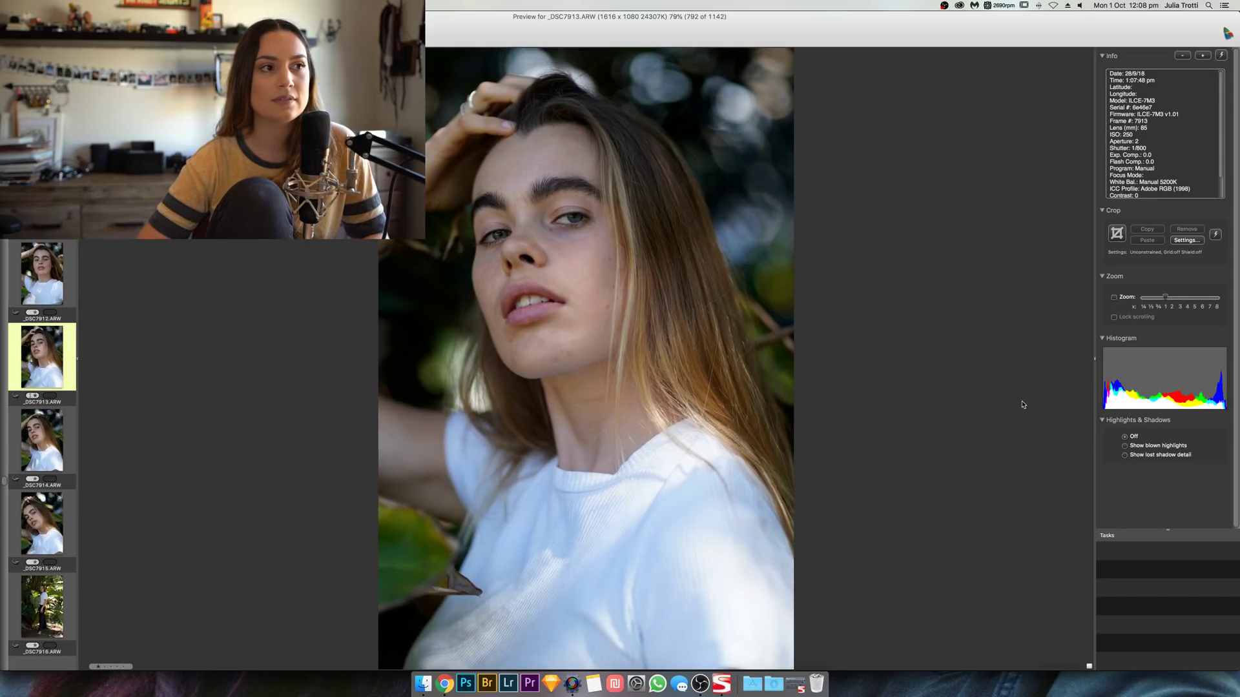
pyautogui.press('Right')
pyautogui.press('Right')
# Step: Review the full-length poses in dark jeans beside the large leaves, from _DSC7916.ARW to _DSC7925.ARW
pyautogui.press('Right')
pyautogui.press('Right')
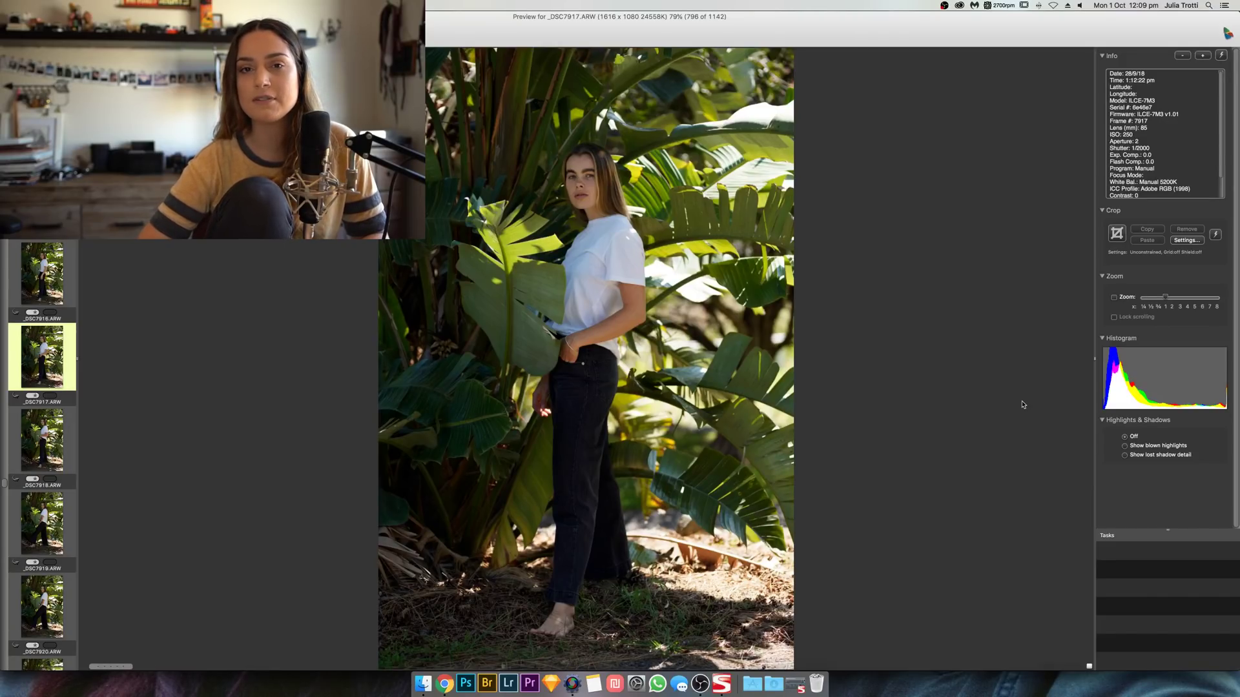
pyautogui.press('Right')
pyautogui.press('Right')
pyautogui.press('Right')
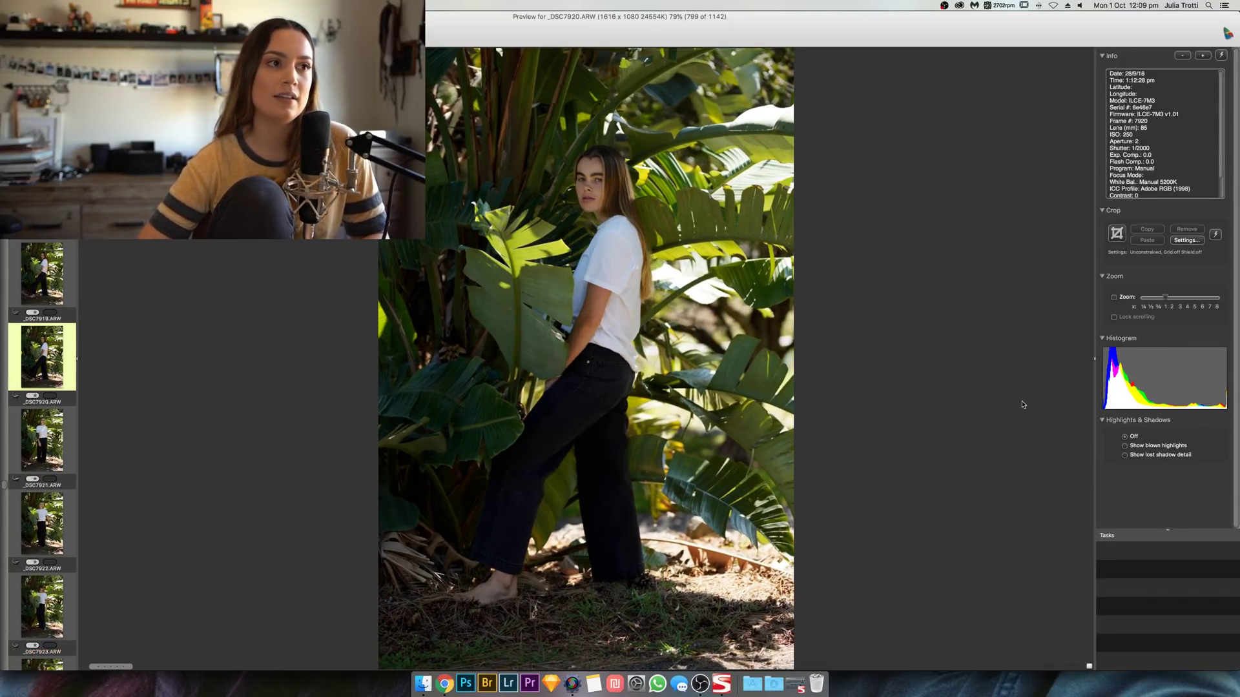
pyautogui.press('Right')
pyautogui.press('Right')
pyautogui.press('Right')
pyautogui.press('Right')
pyautogui.press('Right')
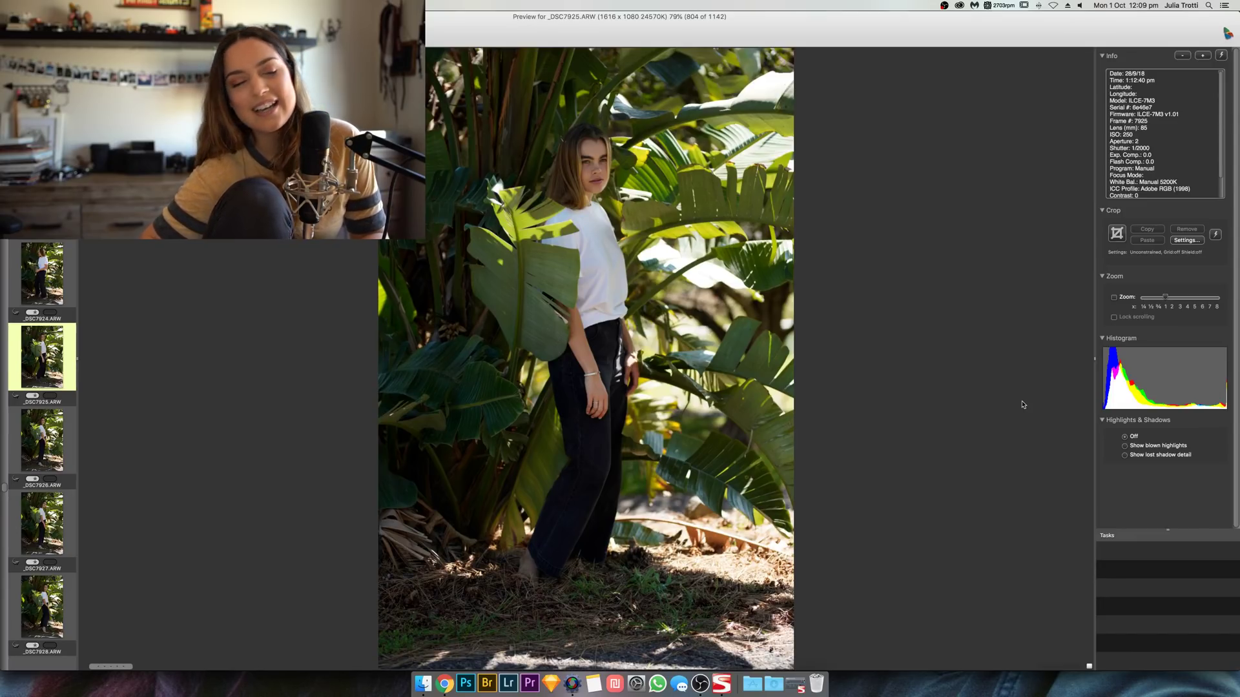
# Step: Examine the remaining full-length frames in dark jeans, from _DSC7926.ARW to _DSC7937.ARW
pyautogui.press('Right')
pyautogui.press('Right')
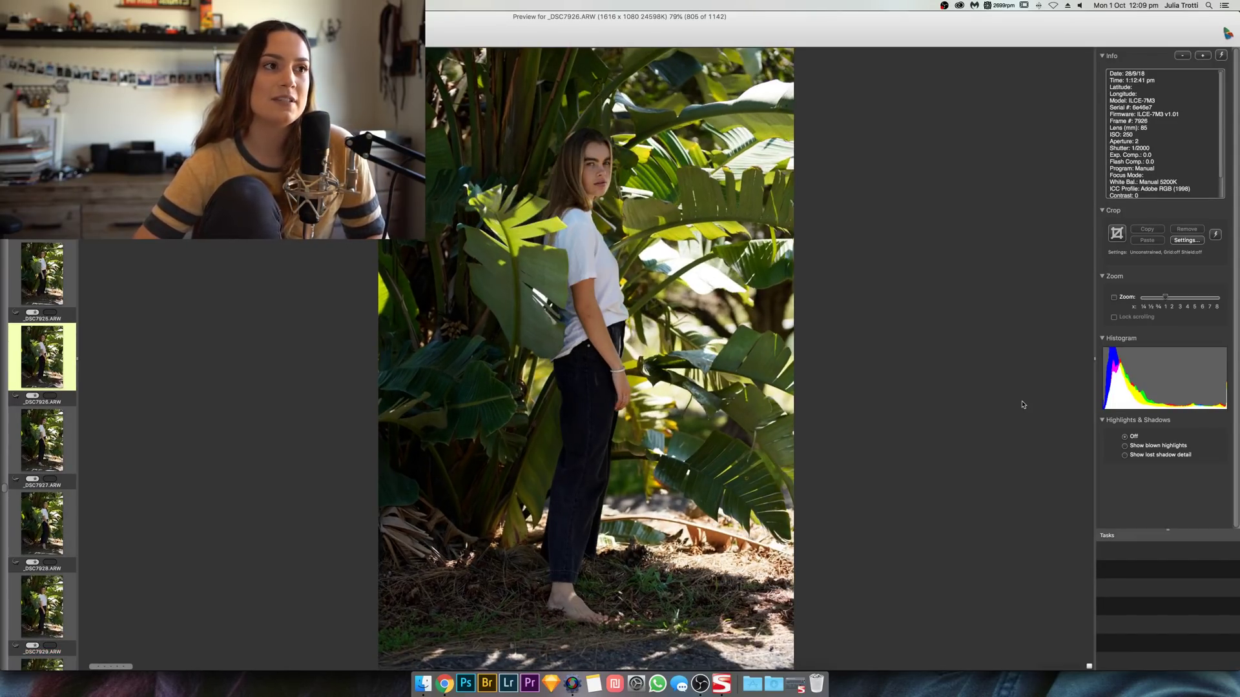
pyautogui.press('Right')
pyautogui.press('Right')
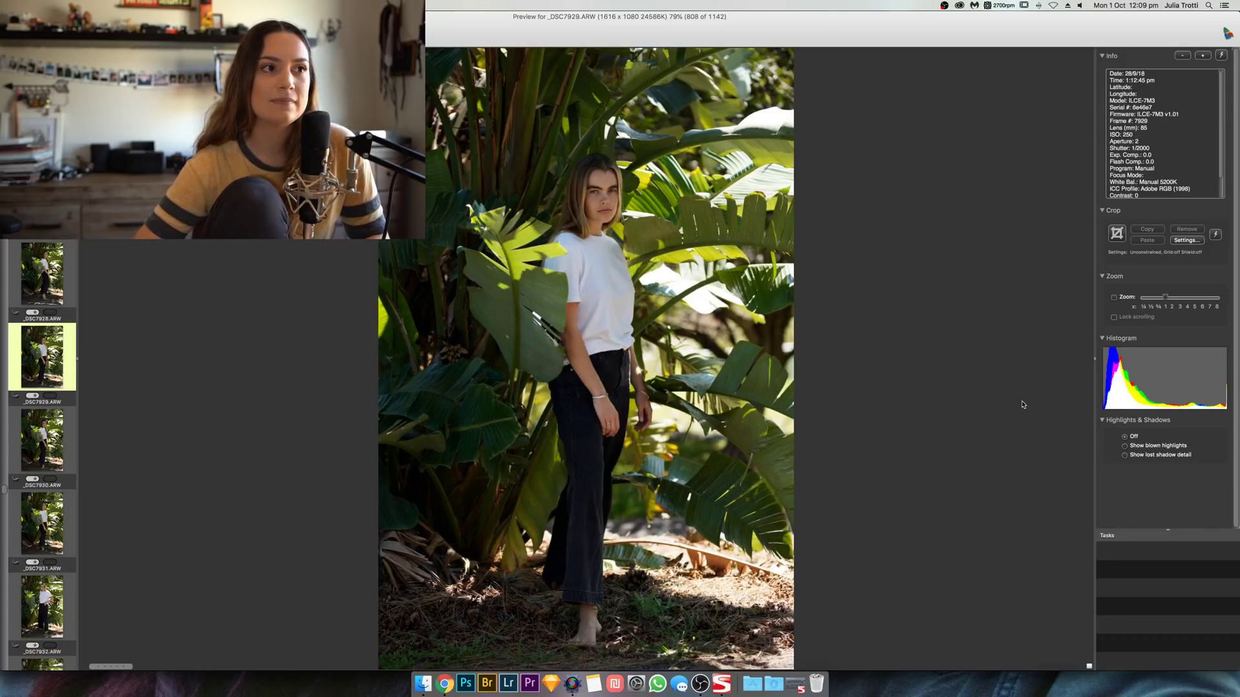
pyautogui.press('Right')
pyautogui.press('Right')
pyautogui.press('Right')
pyautogui.press('Right')
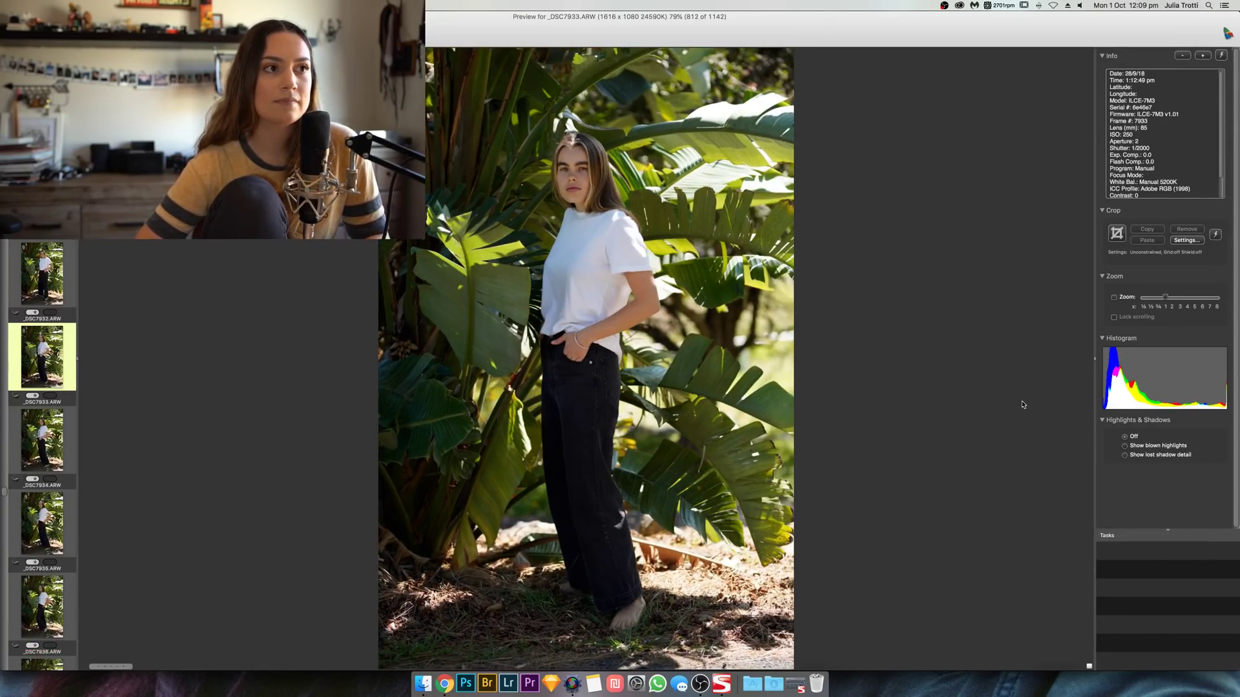
pyautogui.press('Right')
pyautogui.press('Right')
pyautogui.press('Right')
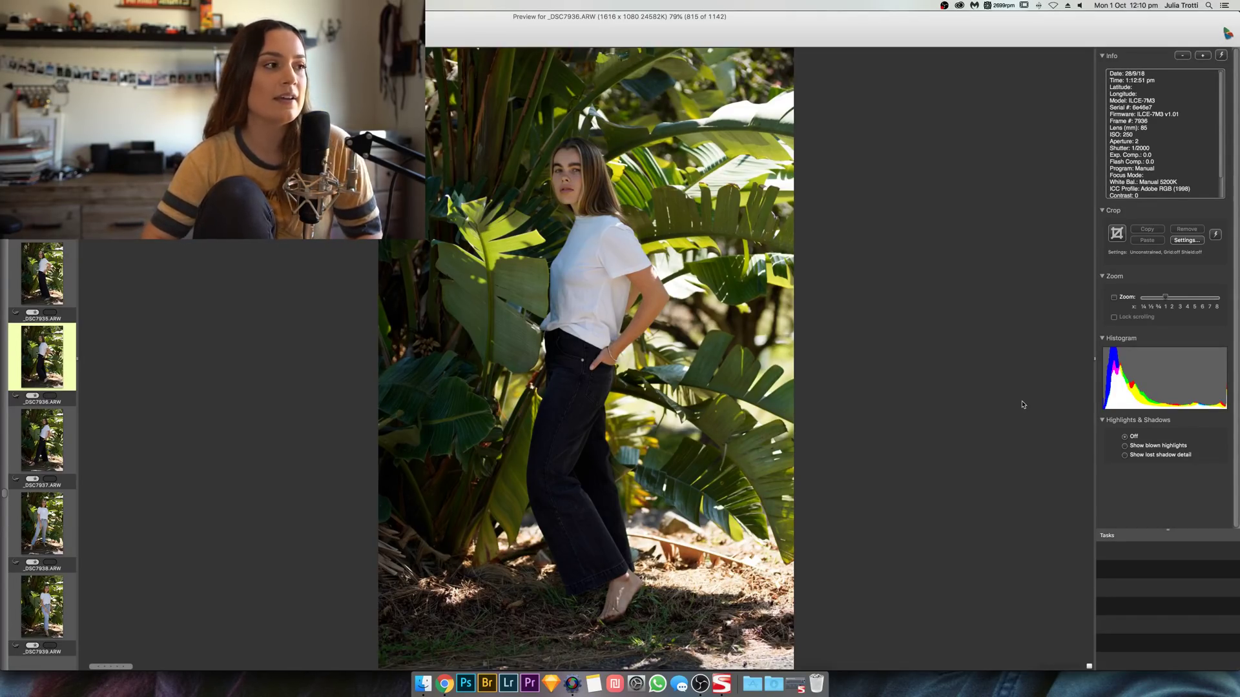
pyautogui.press('Right')
# Step: Review the first full-length poses in light blue jeans, from _DSC7938.ARW to _DSC7944.ARW
pyautogui.press('Right')
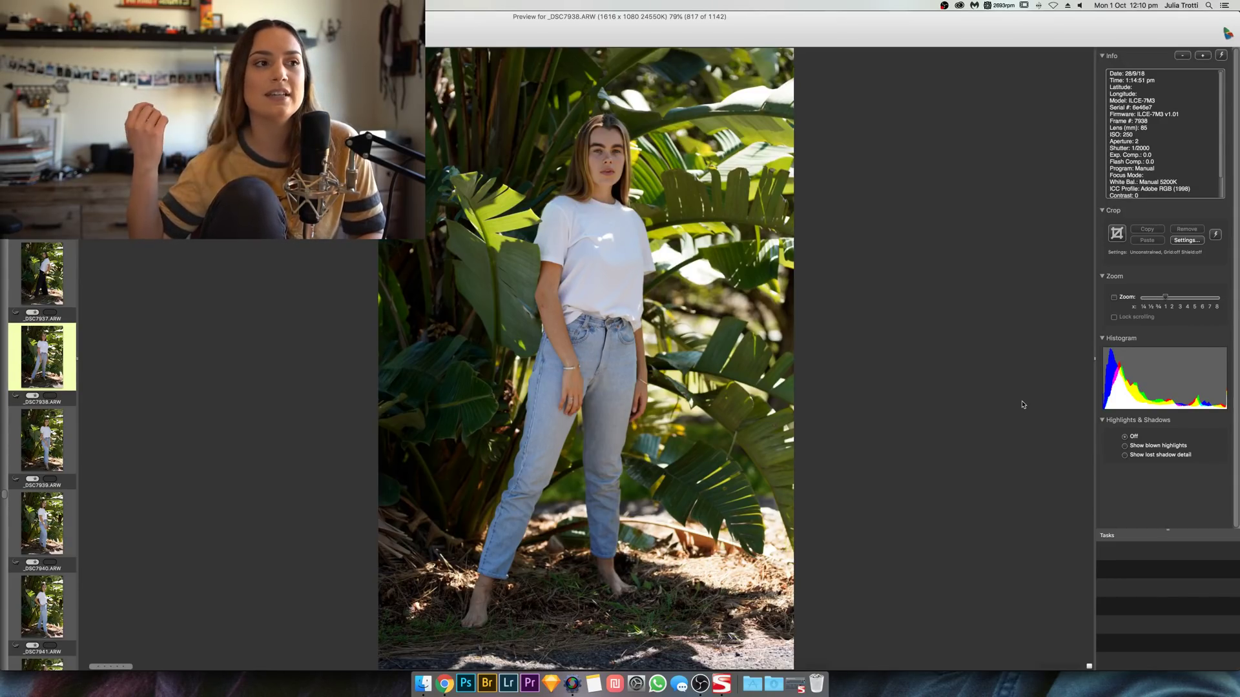
pyautogui.press('Right')
pyautogui.press('Right')
pyautogui.press('Right')
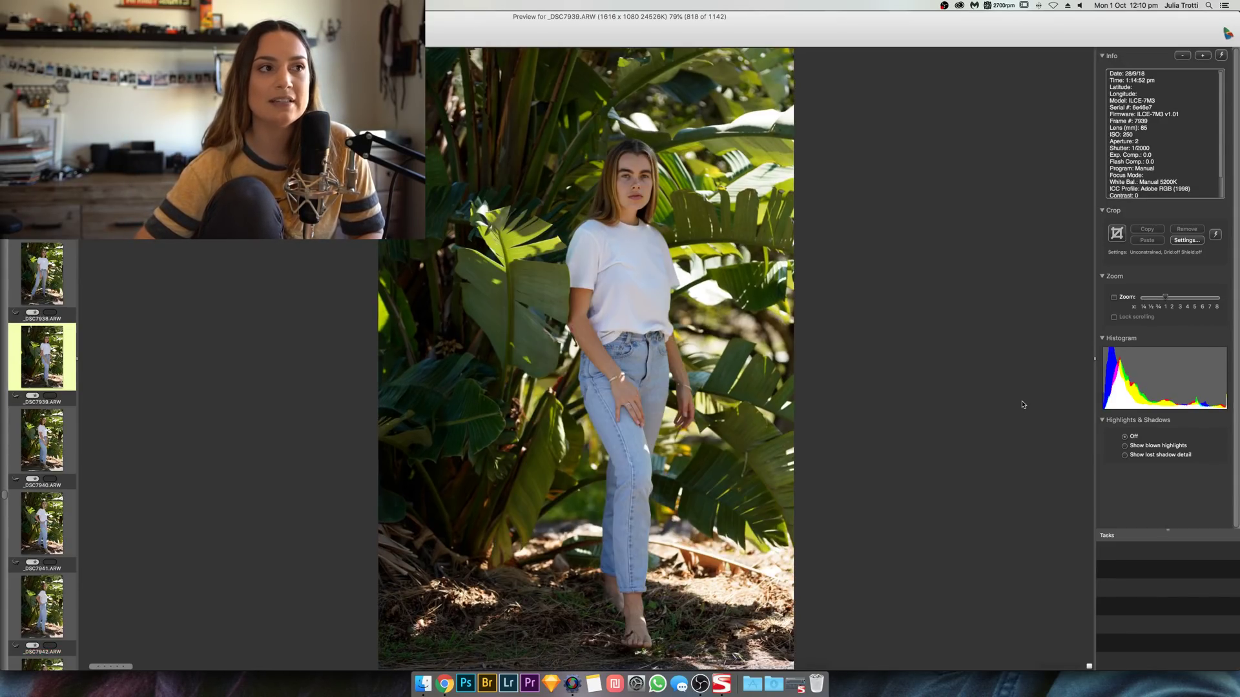
pyautogui.press('Right')
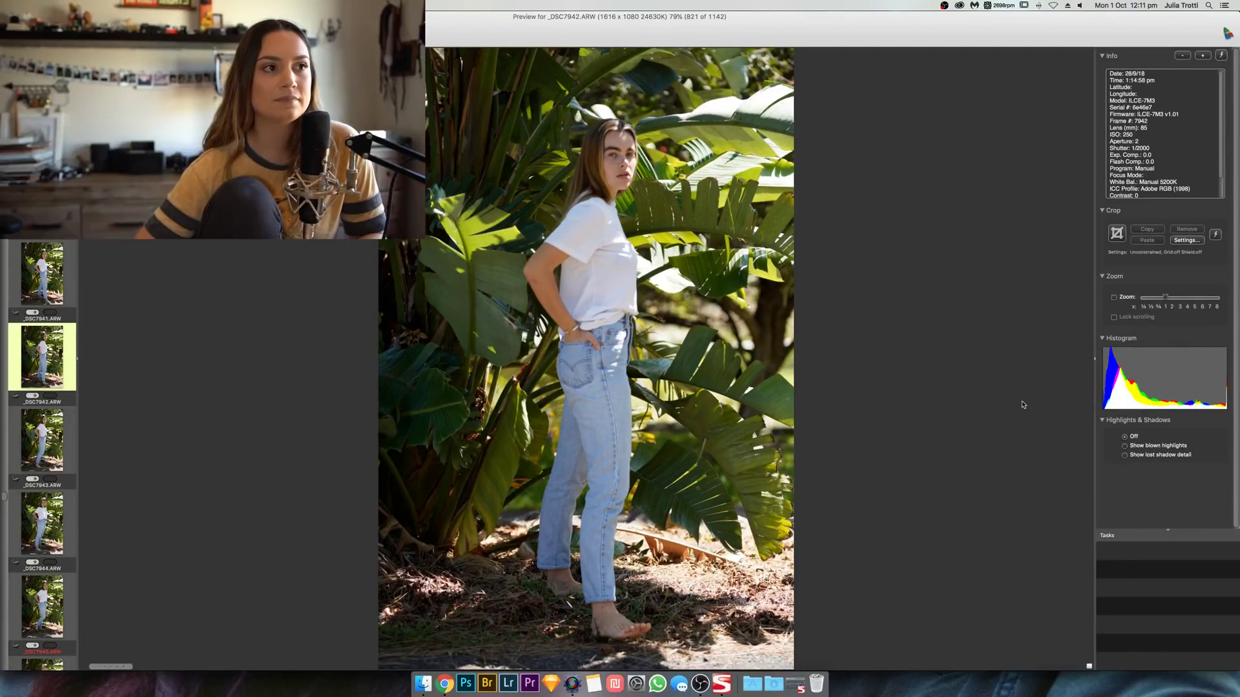
pyautogui.press('Right')
pyautogui.press('Right')
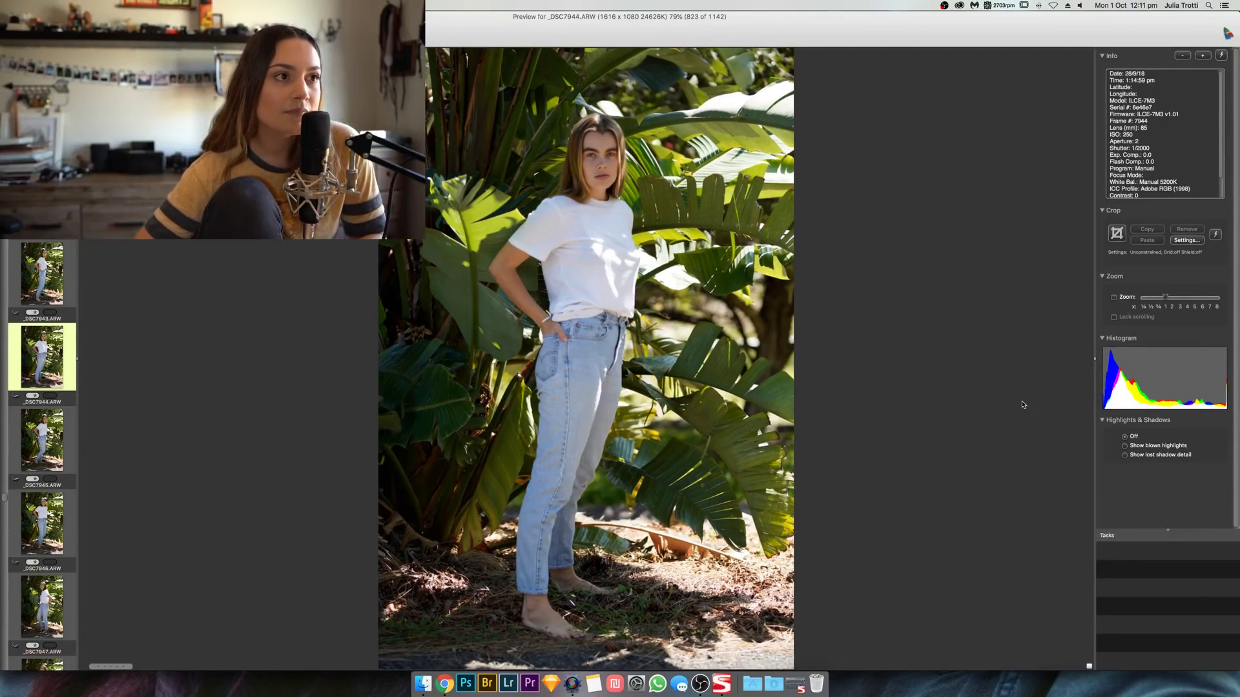
# Step: Return to _DSC7941.ARW, magnify the preview to 300% on the face, and compare focus and expression through _DSC7946.ARW
pyautogui.press('Left')
pyautogui.press('Left')
pyautogui.press('Left')
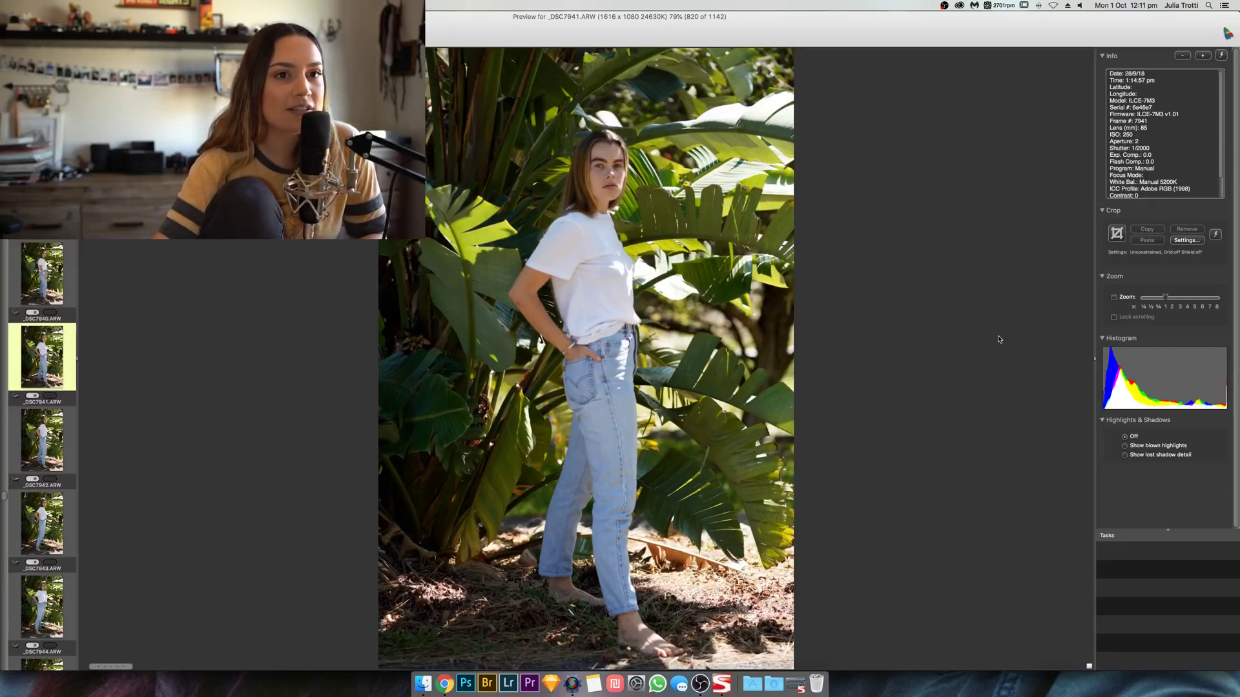
pyautogui.click(1177, 305)
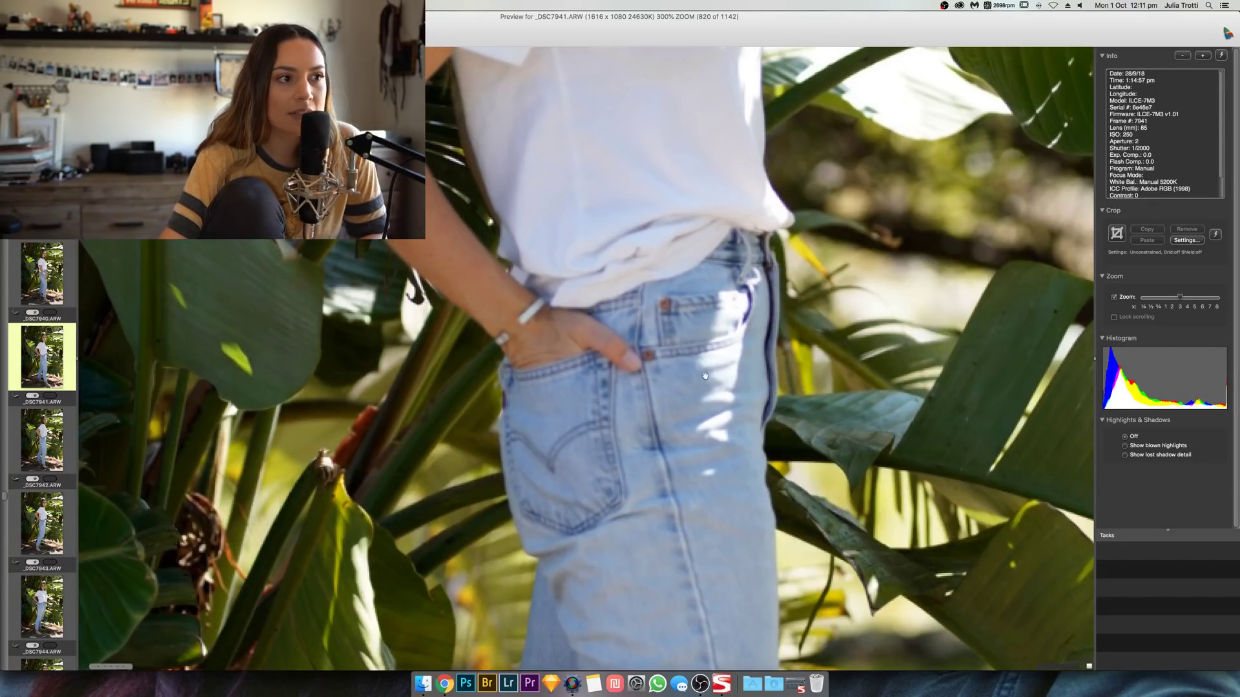
pyautogui.click(665, 195)
pyautogui.moveTo(666, 195); pyautogui.dragTo(658, 378)
pyautogui.press('Right')
pyautogui.press('Right')
pyautogui.press('Right')
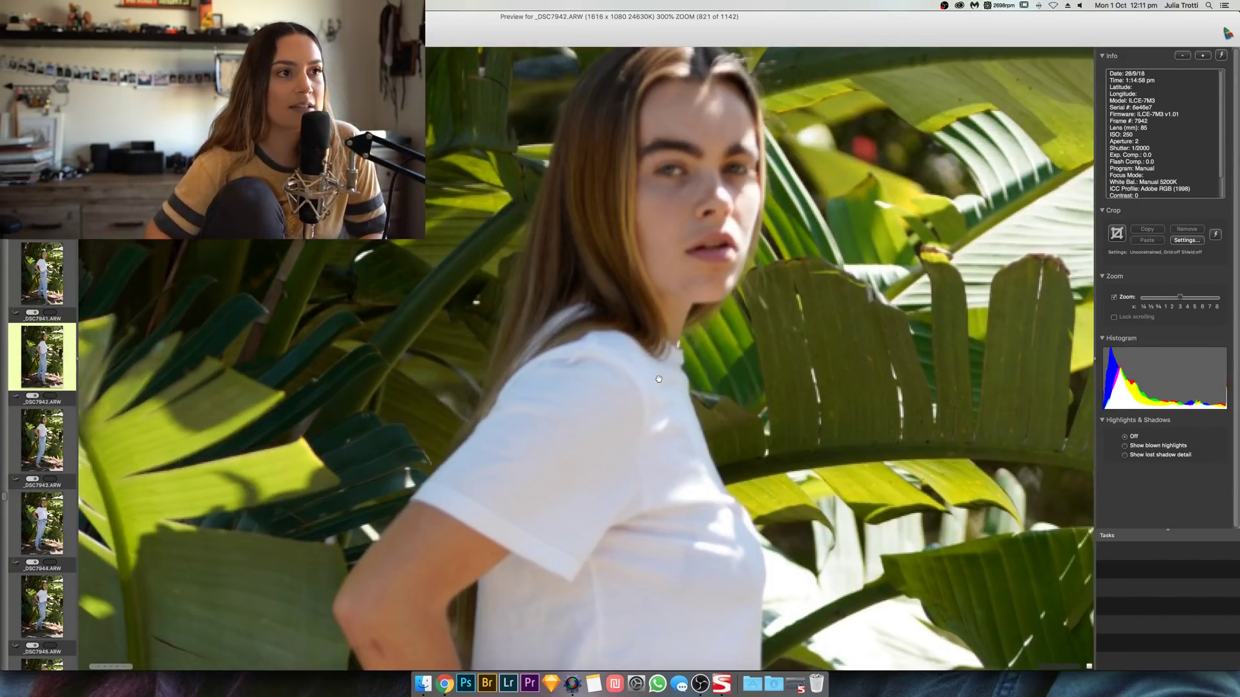
pyautogui.press('Right')
pyautogui.press('Right')
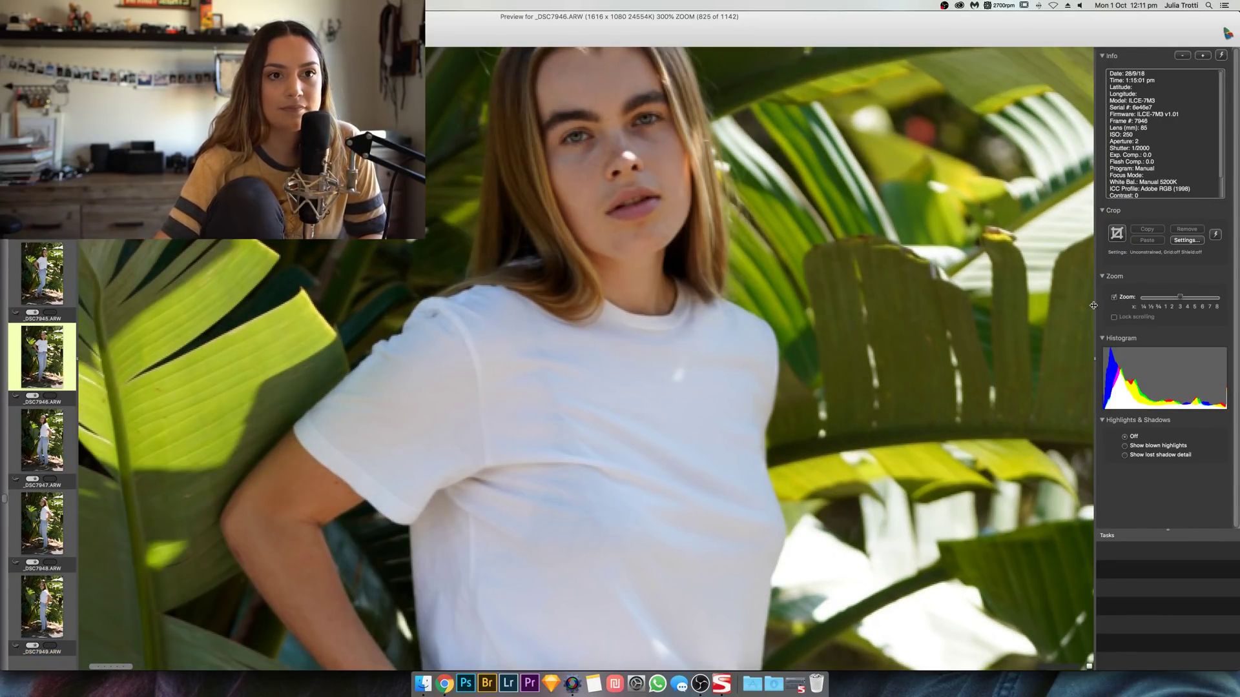
# Step: Restore the full-frame preview, compare _DSC7946.ARW with _DSC7947.ARW, and review the side poses up to _DSC7953.ARW
pyautogui.click(1113, 298)
pyautogui.press('Right')
pyautogui.press('Left')
pyautogui.press('Right')
pyautogui.press('Right')
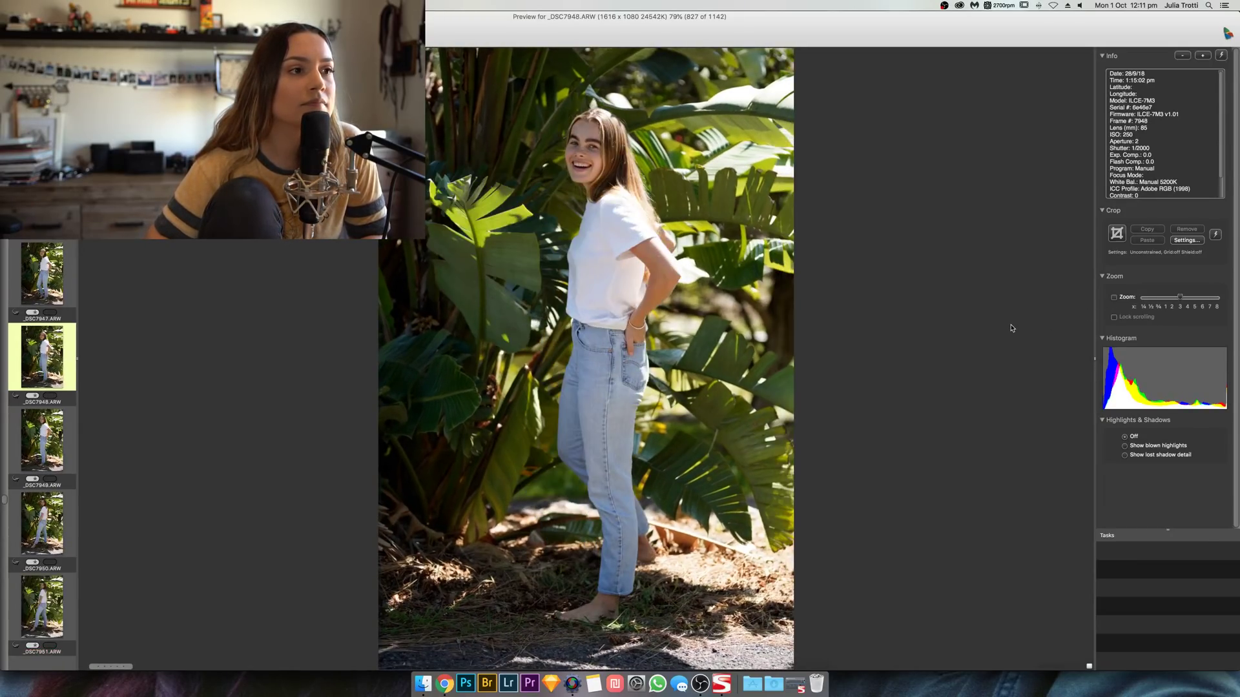
pyautogui.press('Right')
pyautogui.press('Right')
pyautogui.press('Right')
pyautogui.press('Right')
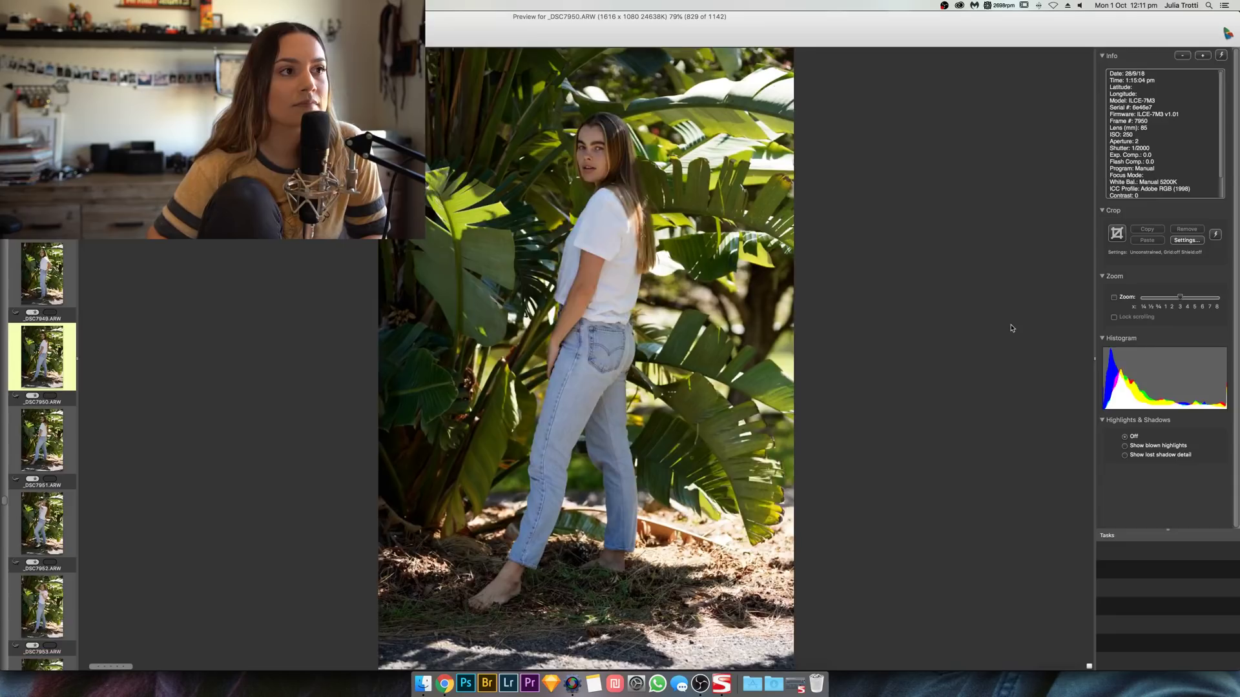
pyautogui.press('Right')
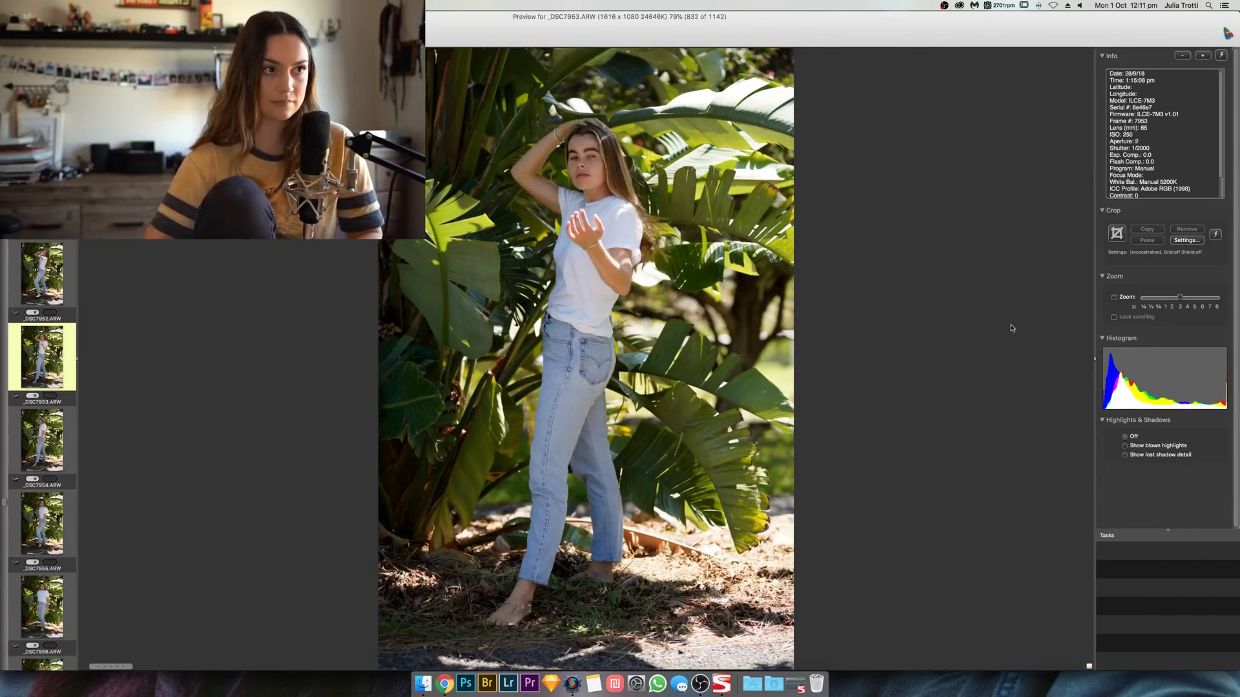
# Step: Recheck _DSC7952.ARW against its neighbouring frames and continue to the front-facing pose in _DSC7956.ARW
pyautogui.press('Right')
pyautogui.press('Left')
pyautogui.press('Left')
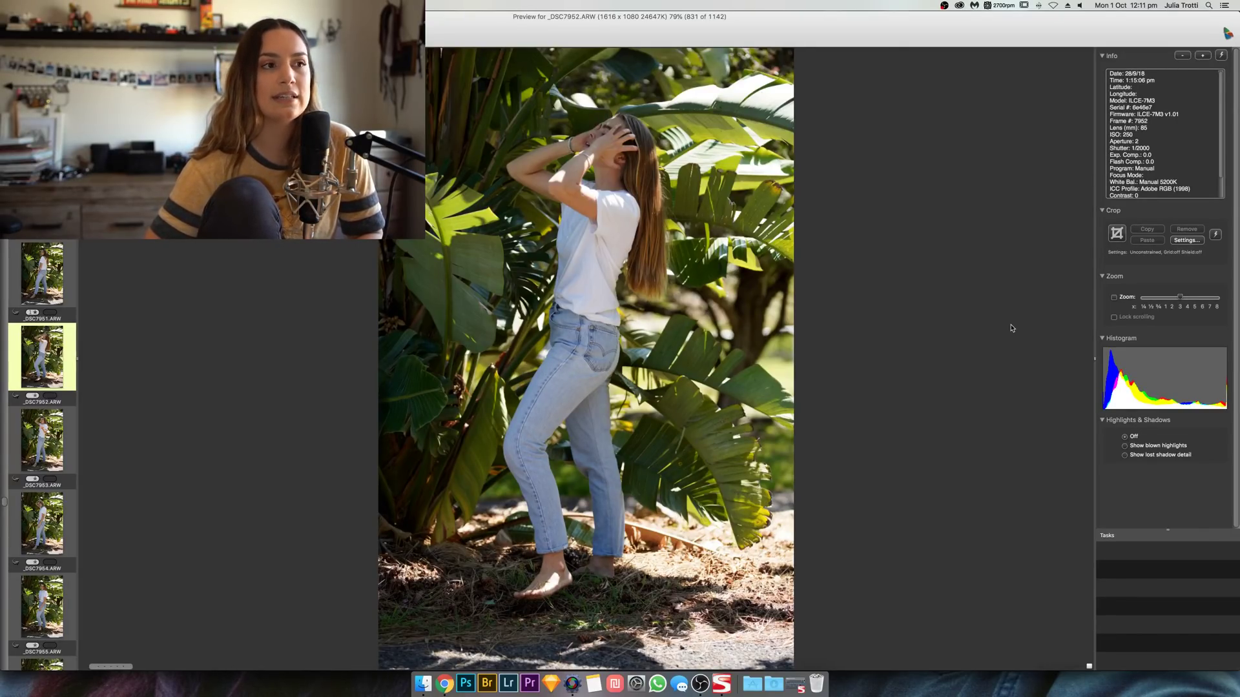
pyautogui.press('Right')
pyautogui.press('Right')
pyautogui.press('Right')
pyautogui.press('Right')
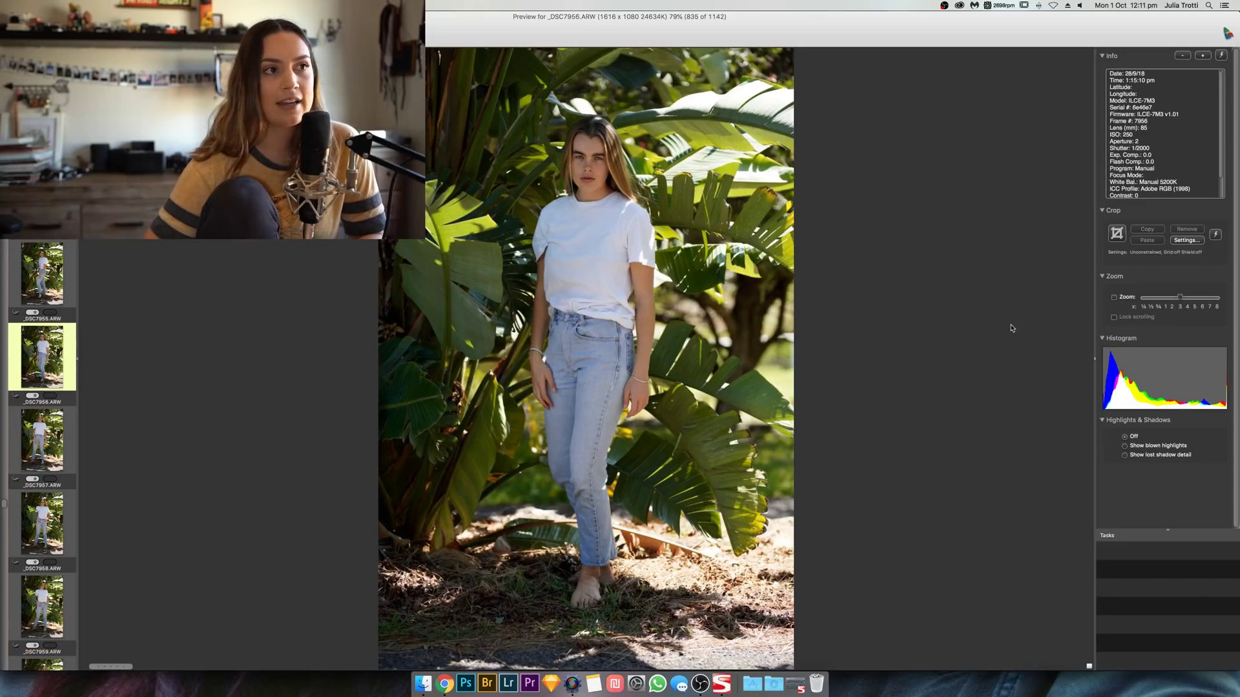
# Step: Review the front-facing poses with hands at the waist, up to _DSC7961.ARW
pyautogui.press('Right')
pyautogui.press('Right')
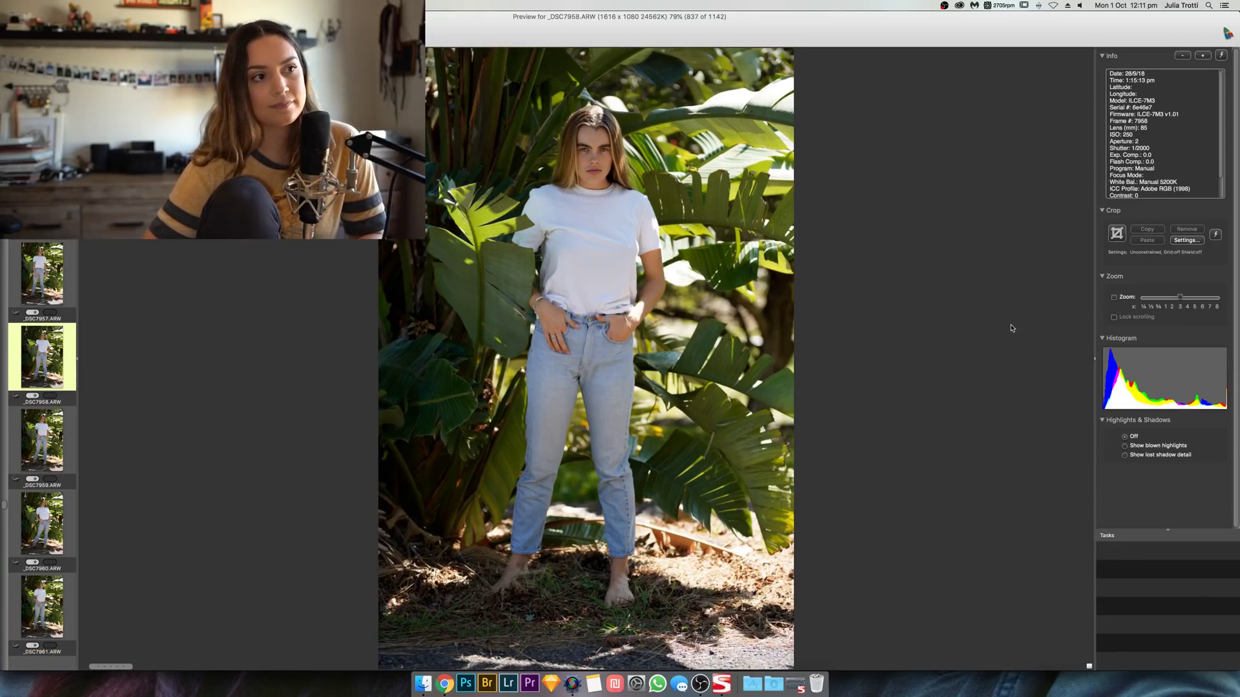
pyautogui.press('Right')
pyautogui.press('Right')
pyautogui.press('Right')
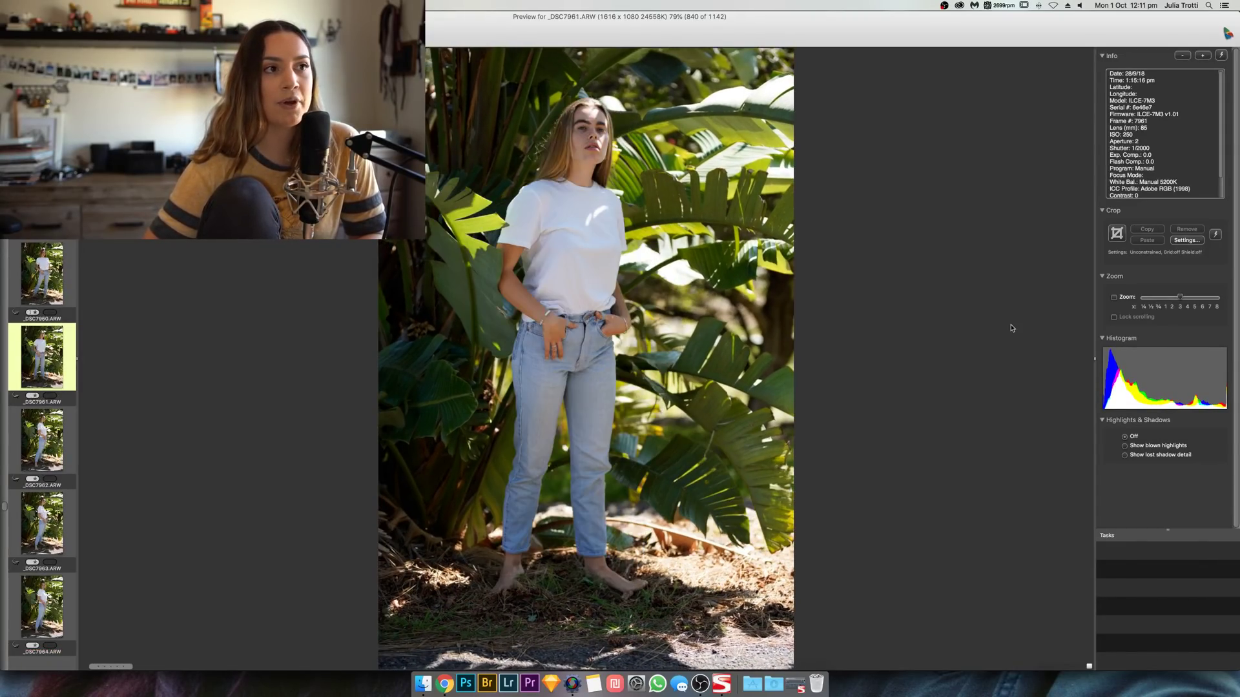
# Step: Compare the near-identical side poses _DSC7962.ARW and _DSC7963.ARW, and check _DSC7964.ARW
pyautogui.press('Right')
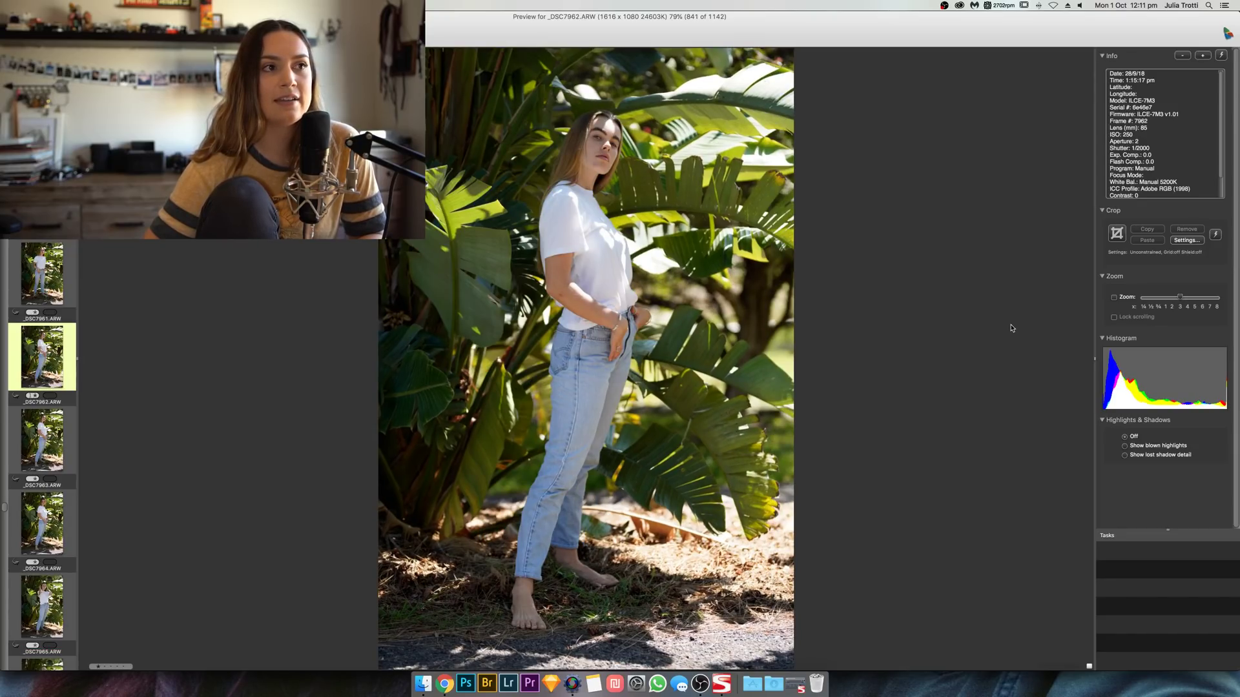
pyautogui.press('Right')
pyautogui.press('Left')
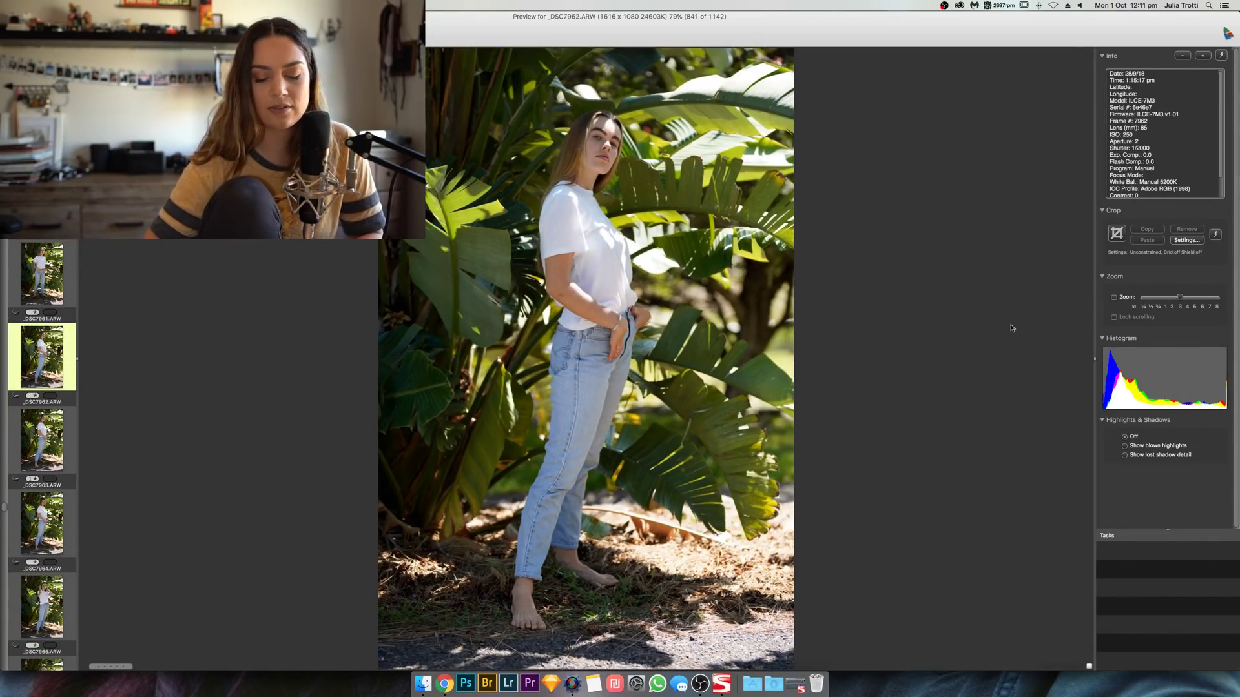
pyautogui.press('Right')
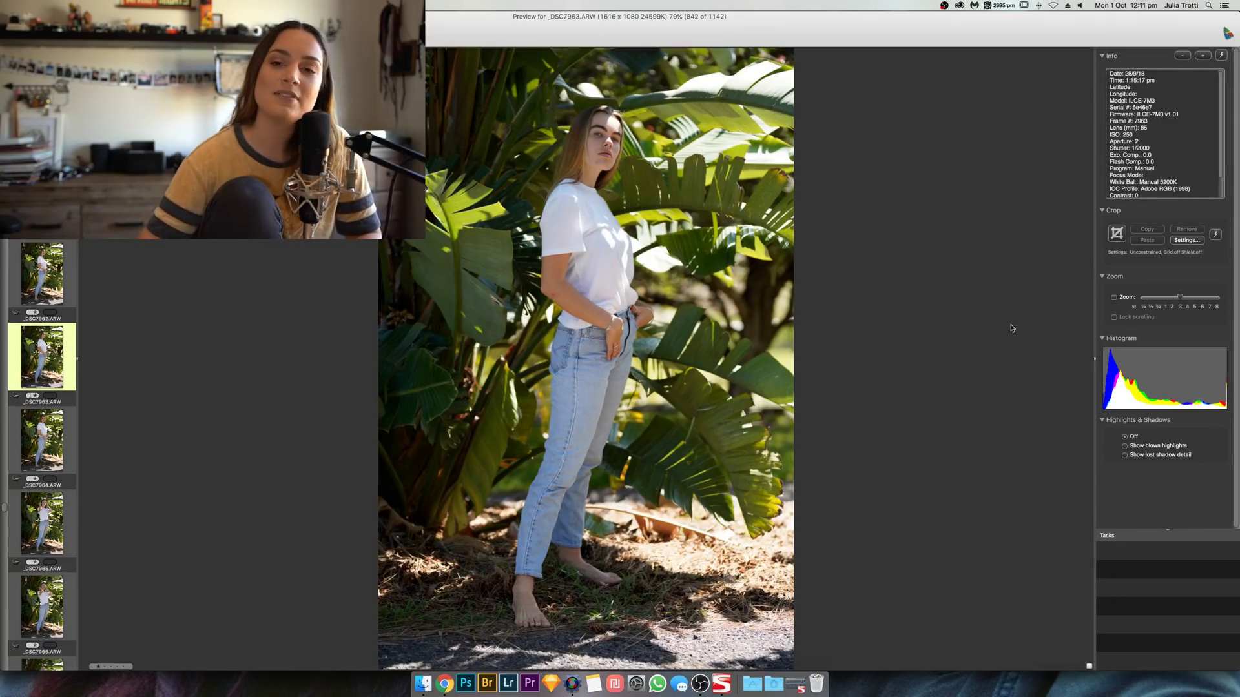
pyautogui.press('Right')
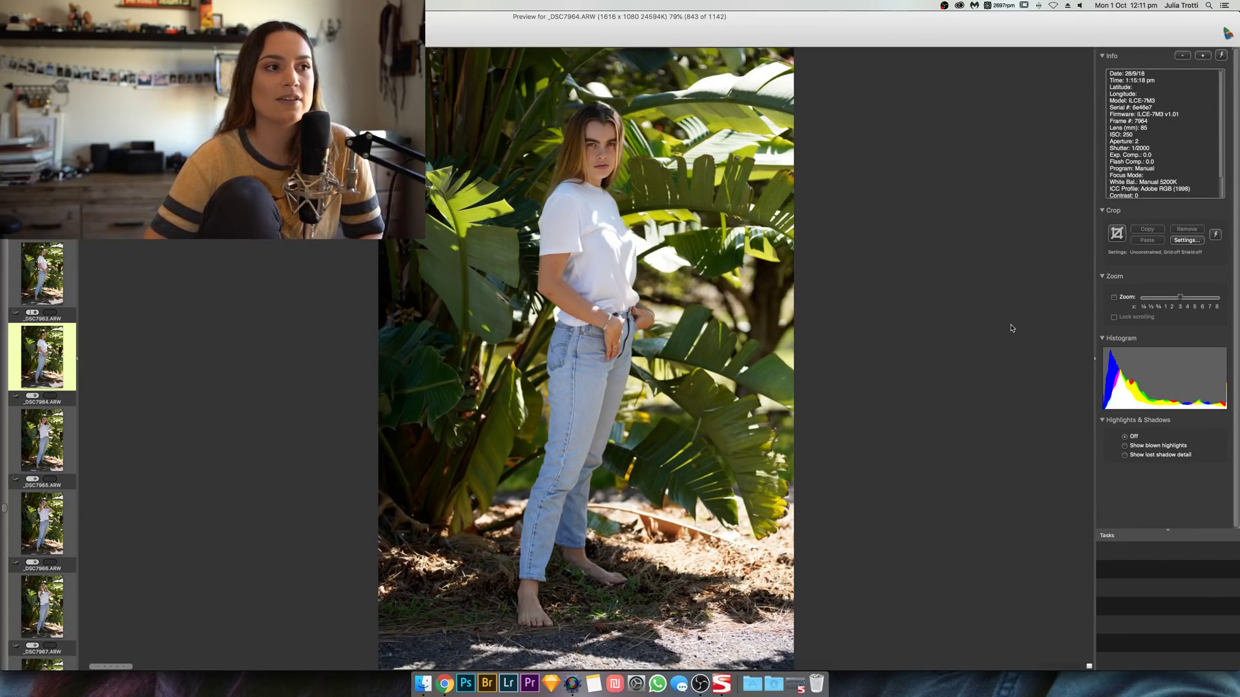
# Step: Examine the raised-arm poses and the side-on stance, from _DSC7965.ARW to _DSC7969.ARW
pyautogui.press('Right')
pyautogui.press('Right')
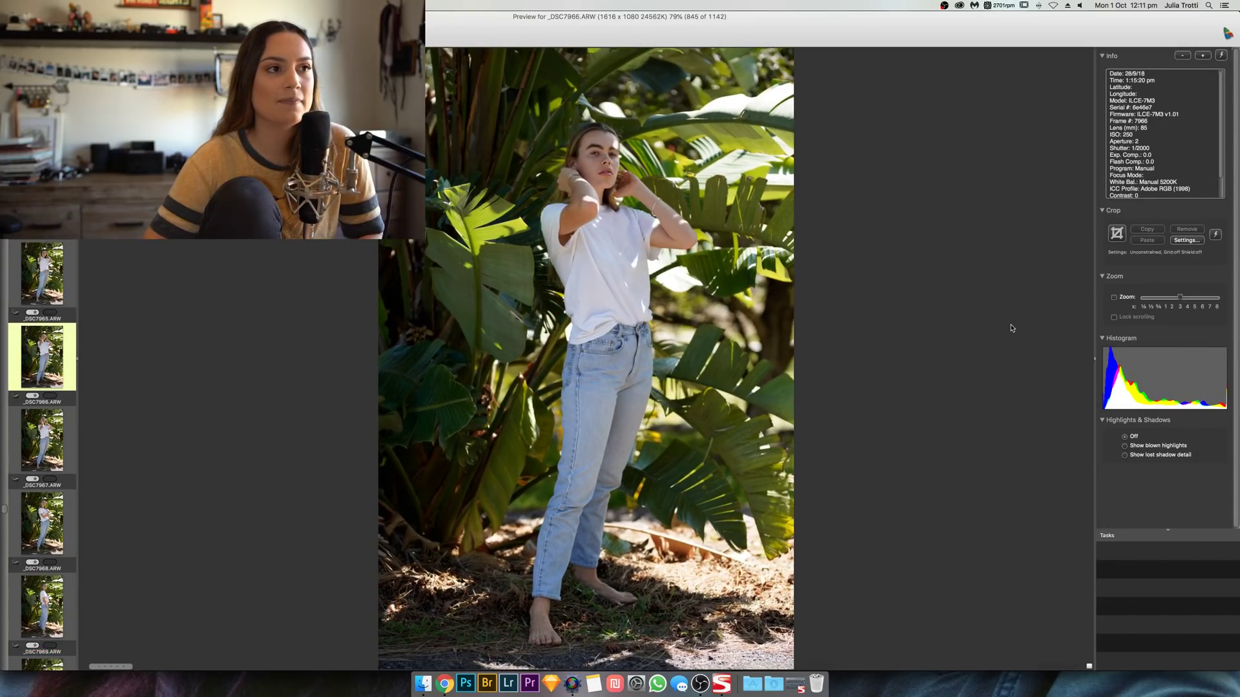
pyautogui.press('Right')
pyautogui.press('Right')
pyautogui.press('Right')
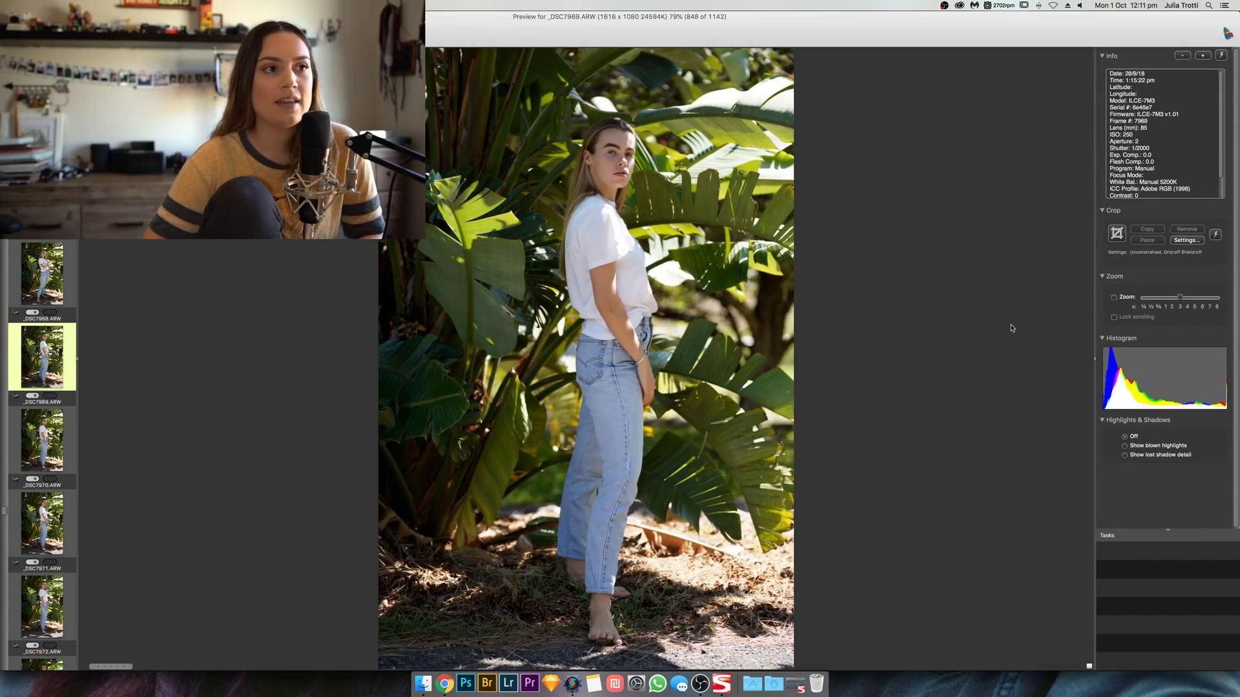
# Step: Compare _DSC7970.ARW with _DSC7971.ARW, and review the following light-jeans poses up to _DSC7975.ARW
pyautogui.press('Right')
pyautogui.press('Right')
pyautogui.press('Left')
pyautogui.press('Right')
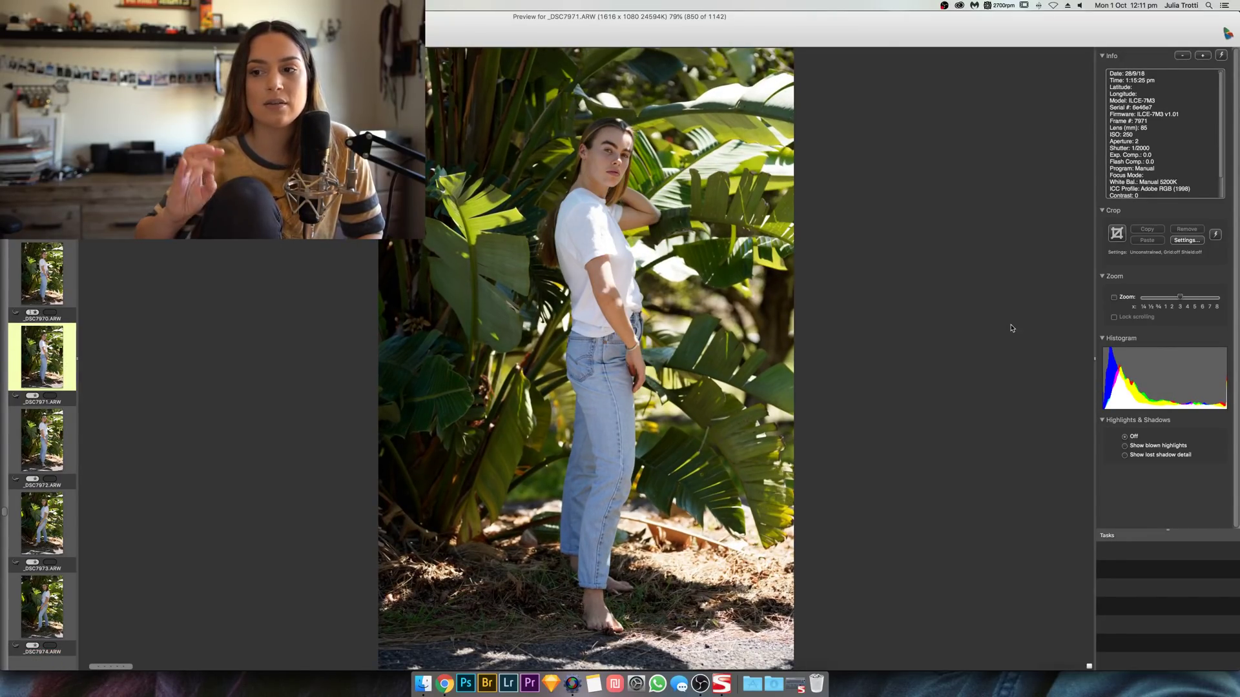
pyautogui.press('Right')
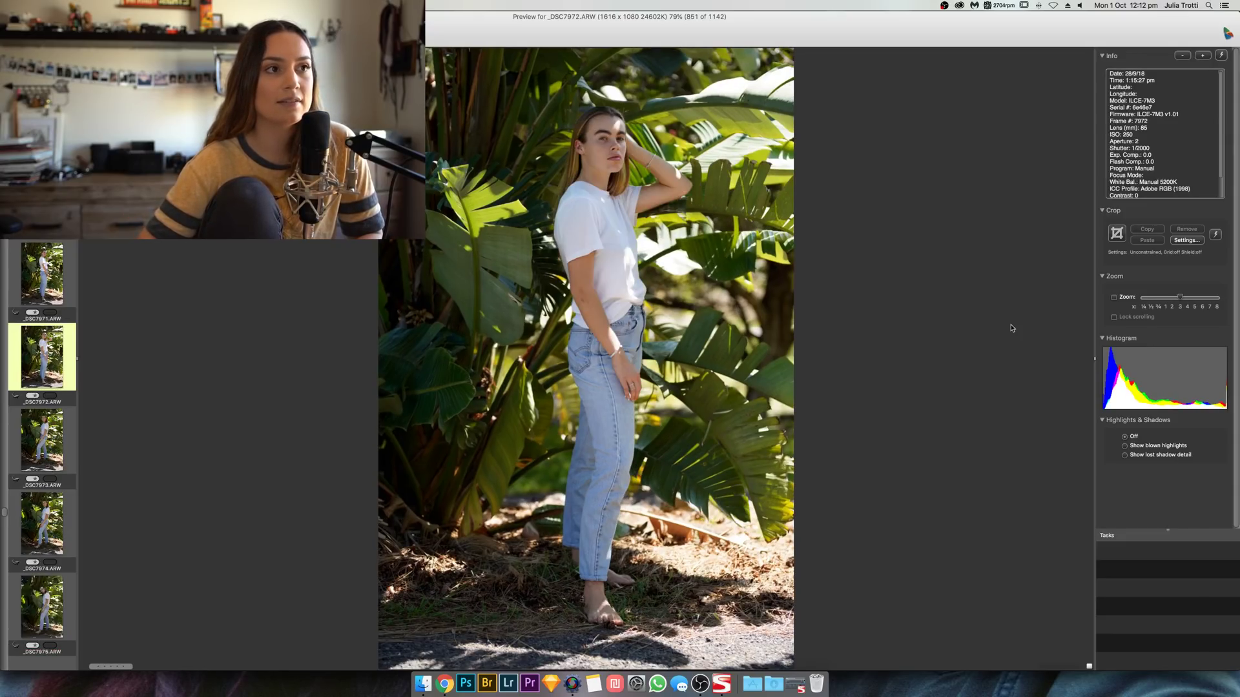
pyautogui.press('Right')
pyautogui.press('Right')
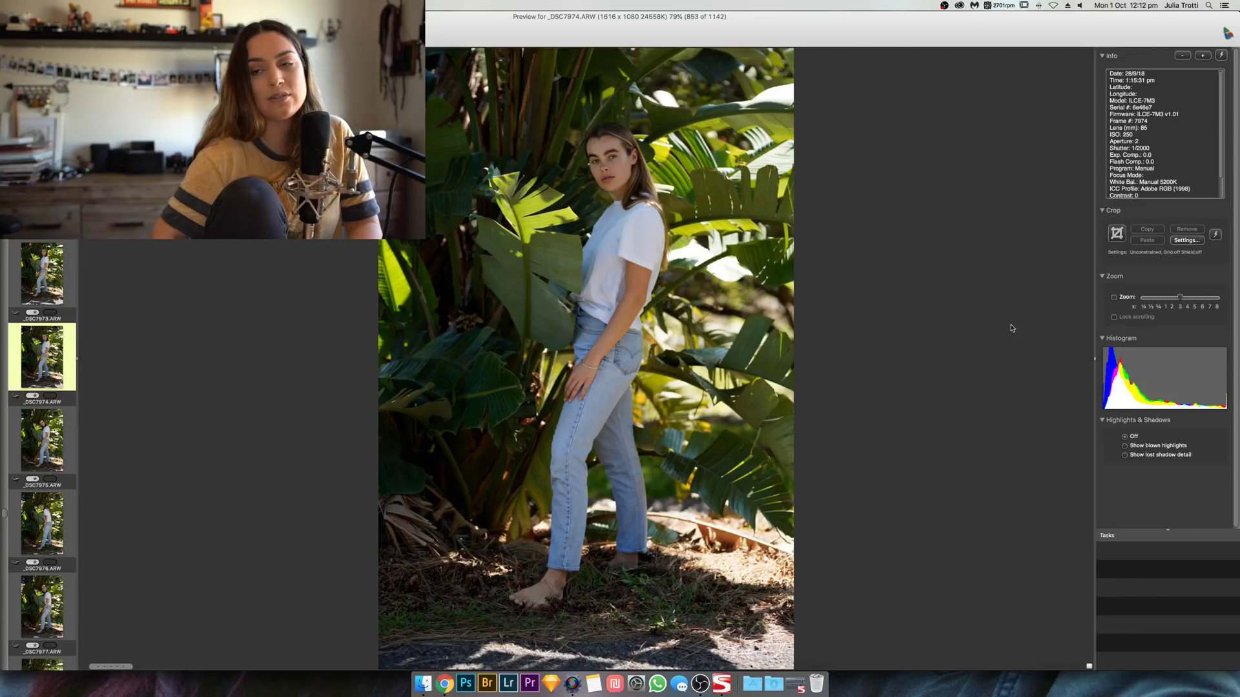
pyautogui.press('Right')
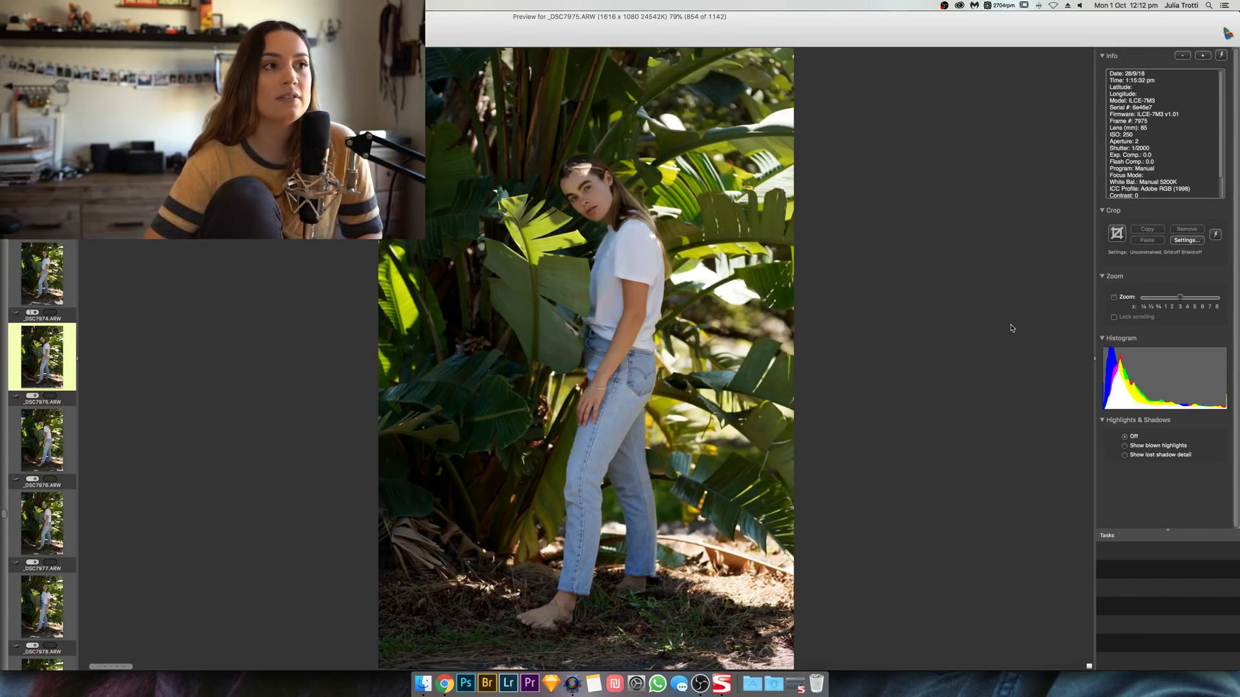
# Step: Review the light-jeans side and front poses from _DSC7976.ARW to _DSC7982.ARW
pyautogui.press('Right')
pyautogui.press('Right')
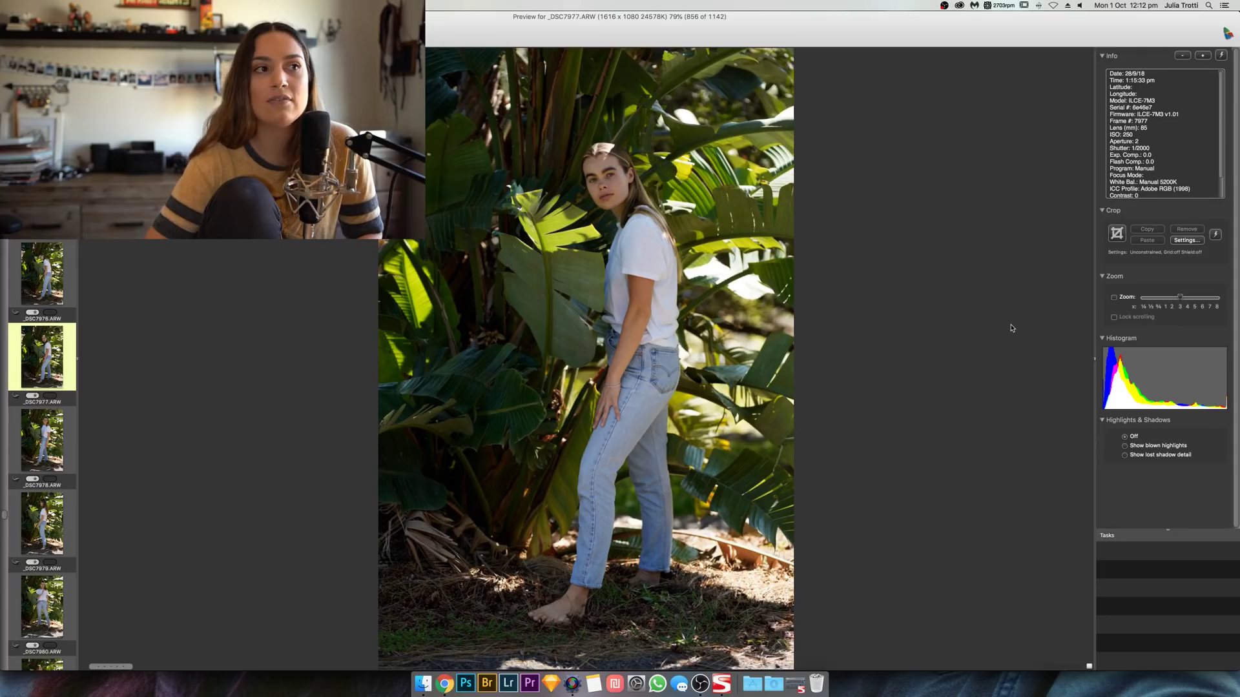
pyautogui.press('Right')
pyautogui.press('Right')
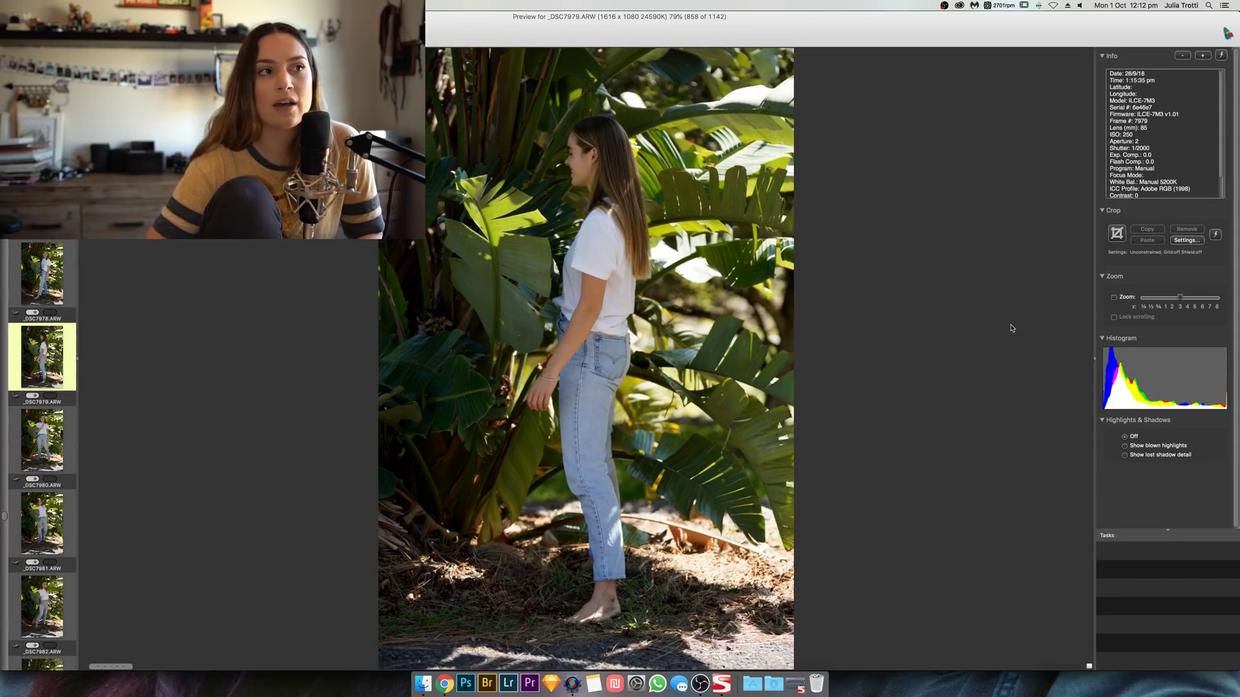
pyautogui.press('Right')
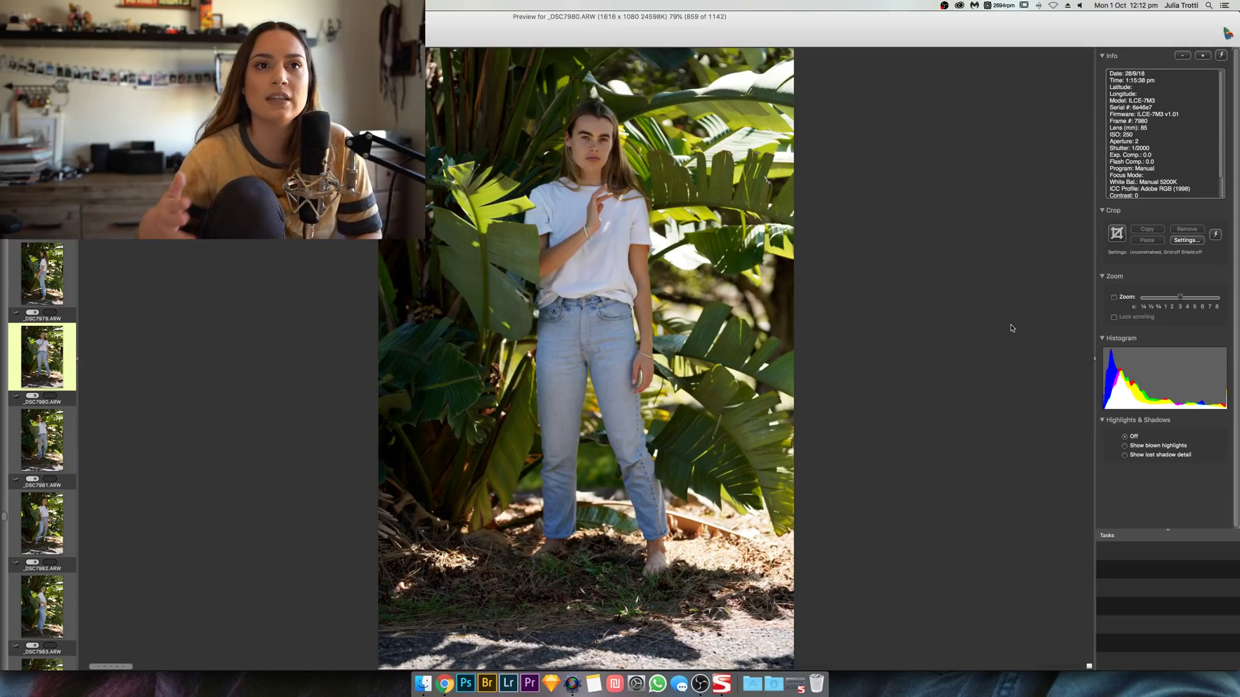
pyautogui.press('Right')
pyautogui.press('Right')
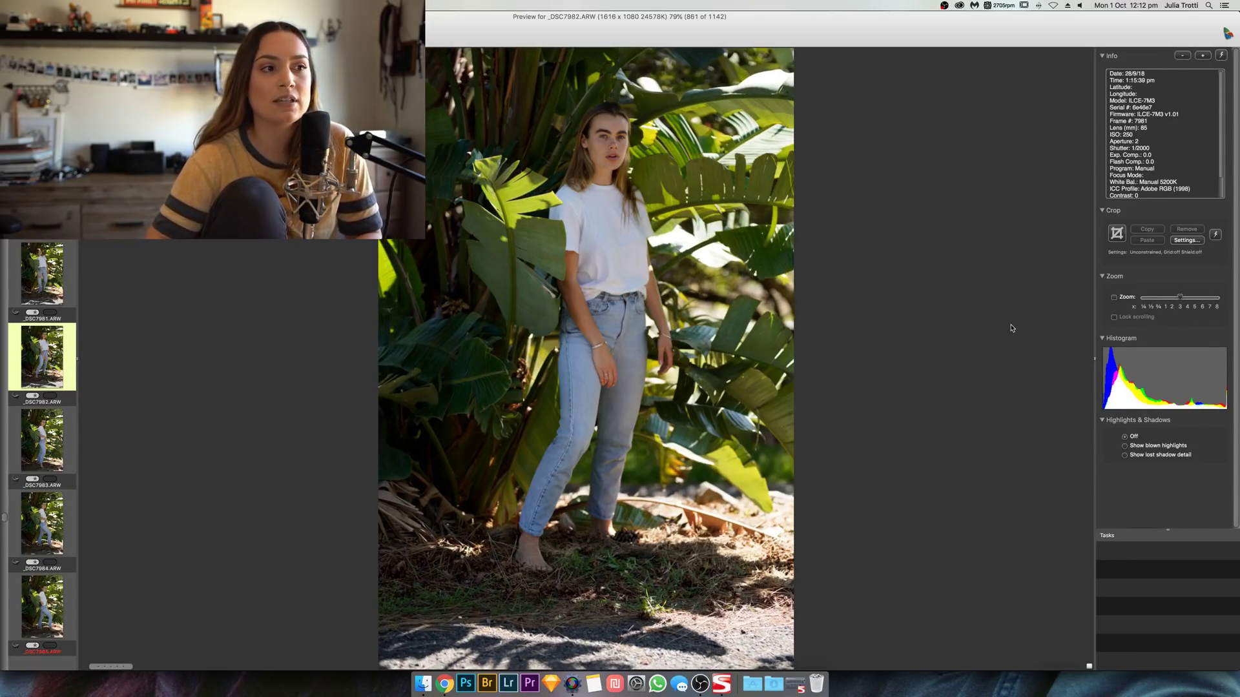
# Step: Compare _DSC7983.ARW with _DSC7982.ARW, and check the following side poses up to _DSC7986.ARW
pyautogui.press('Right')
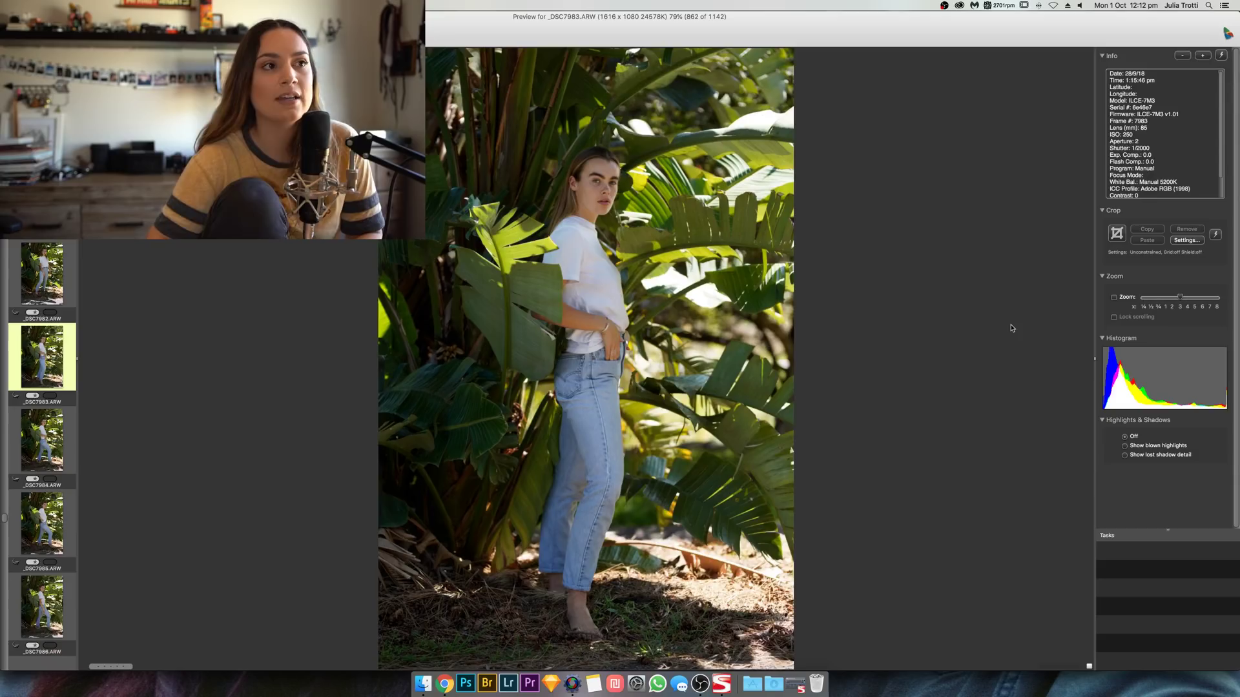
pyautogui.press('Left')
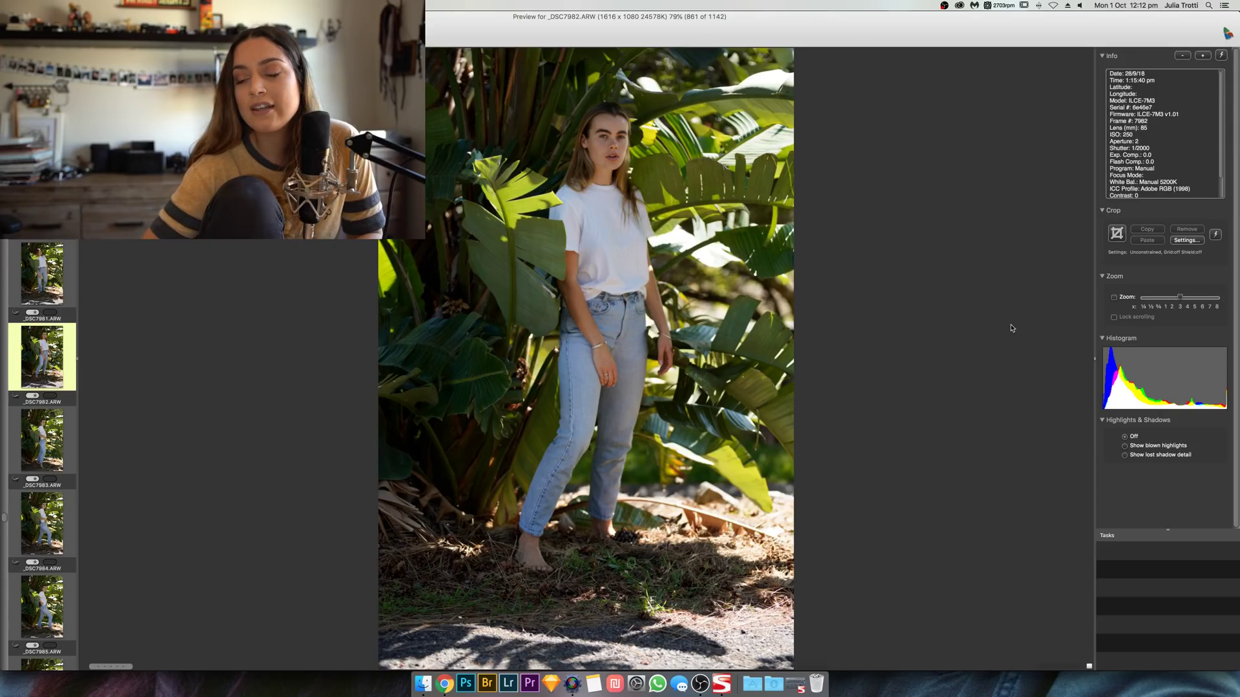
pyautogui.press('Right')
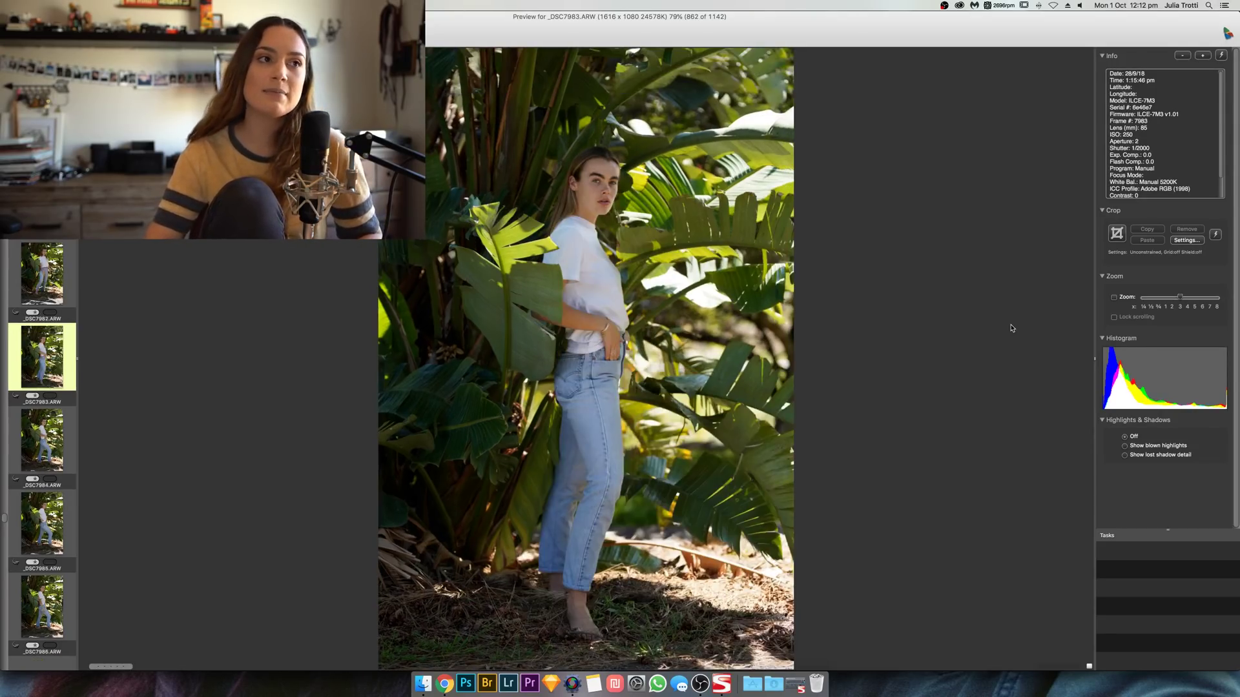
pyautogui.press('Right')
pyautogui.press('Right')
pyautogui.press('Right')
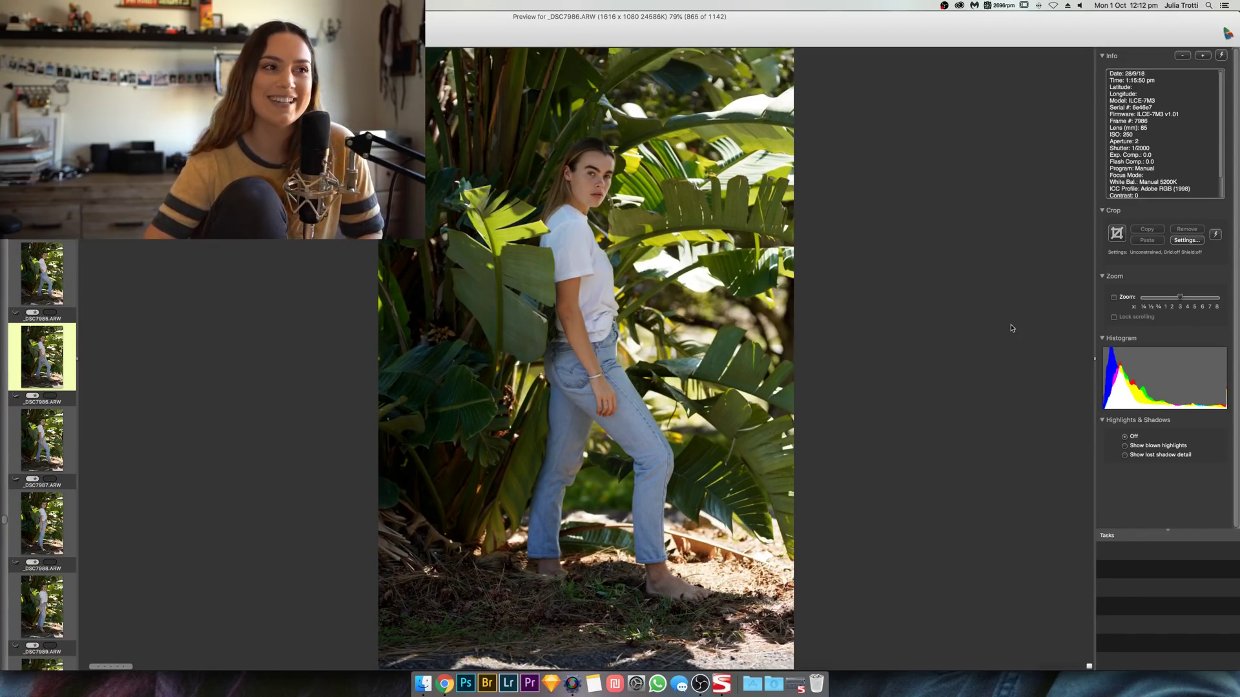
# Step: Review the standing poses beside the big leaf, from _DSC7987.ARW to _DSC7990.ARW
pyautogui.press('Right')
pyautogui.press('Right')
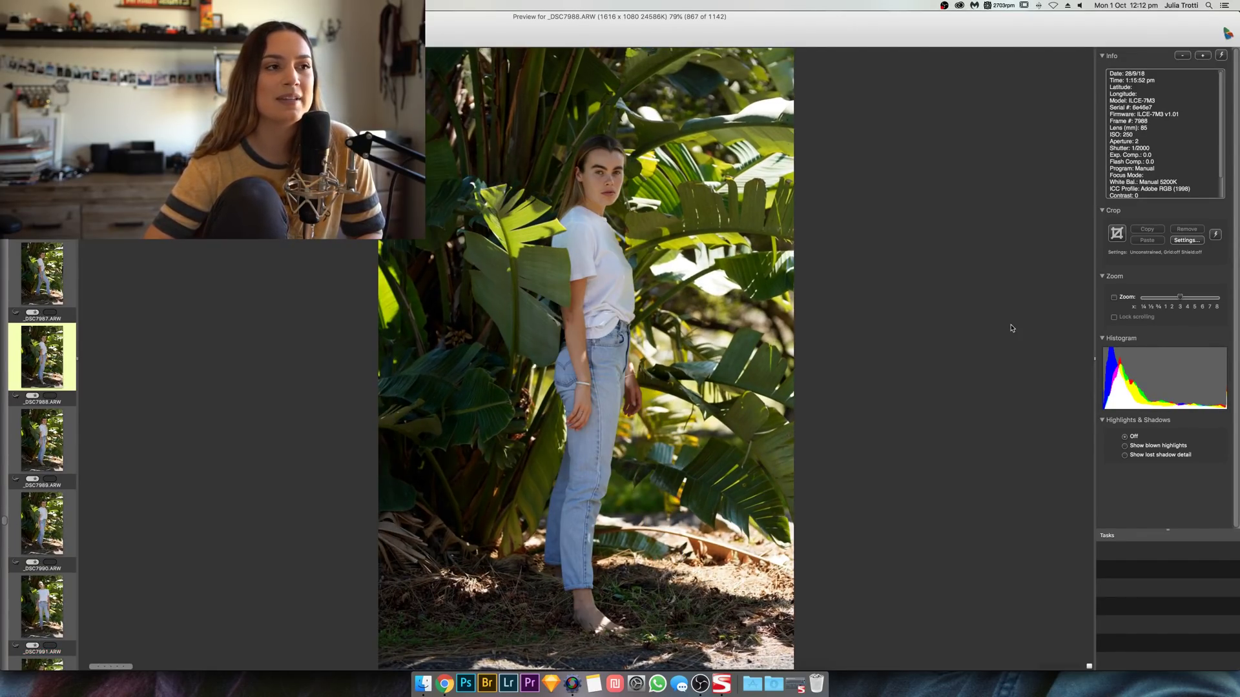
pyautogui.press('Right')
pyautogui.press('Right')
pyautogui.press('Right')
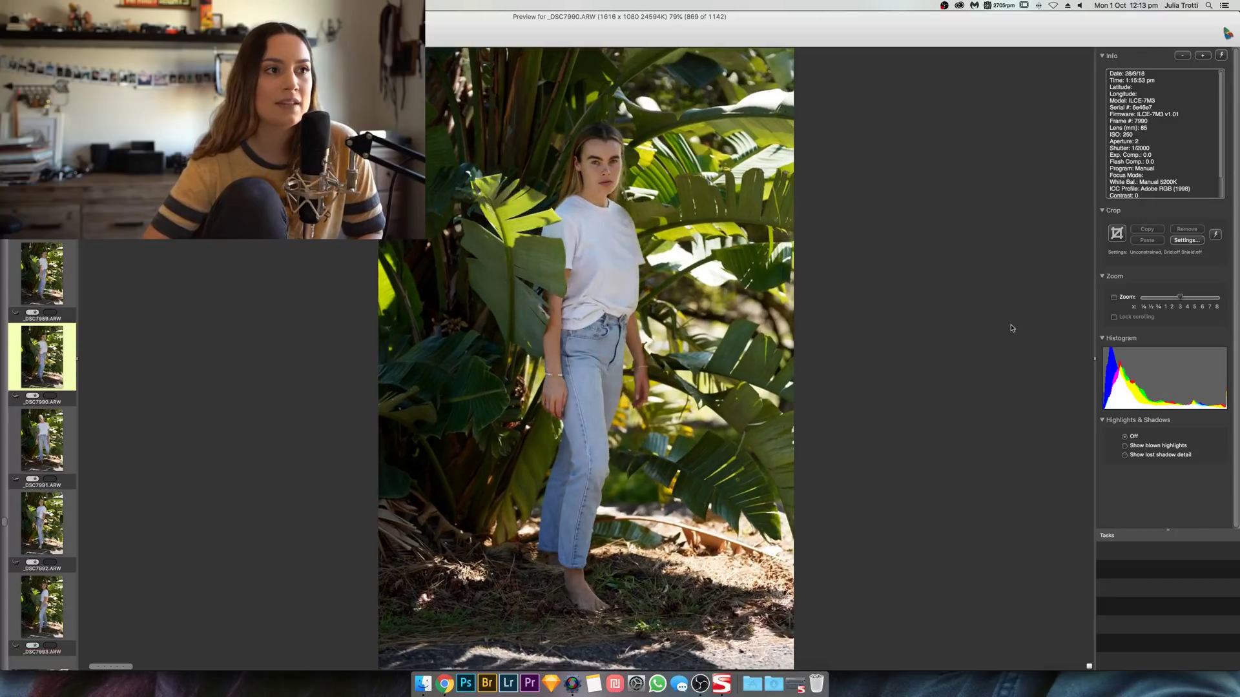
# Step: Compare _DSC7990.ARW with the tilted-head pose _DSC7991.ARW, and continue to _DSC7993.ARW
pyautogui.press('Right')
pyautogui.press('Left')
pyautogui.press('Right')
pyautogui.press('Left')
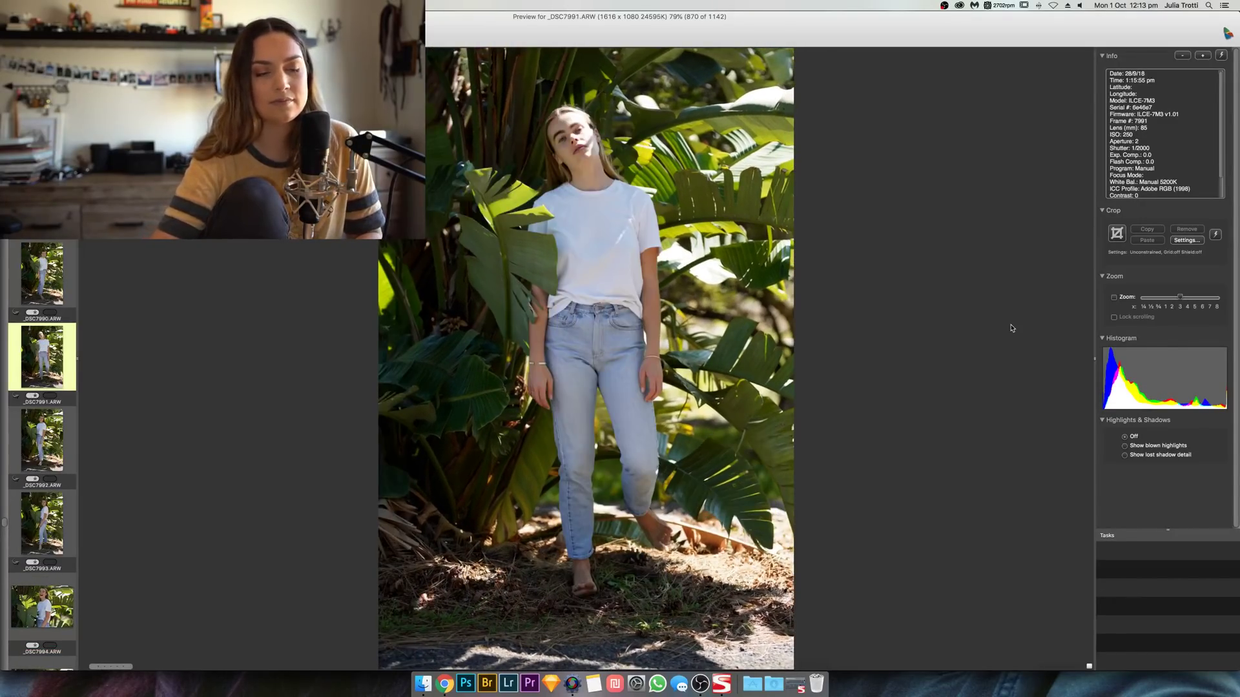
pyautogui.press('Right')
pyautogui.press('Right')
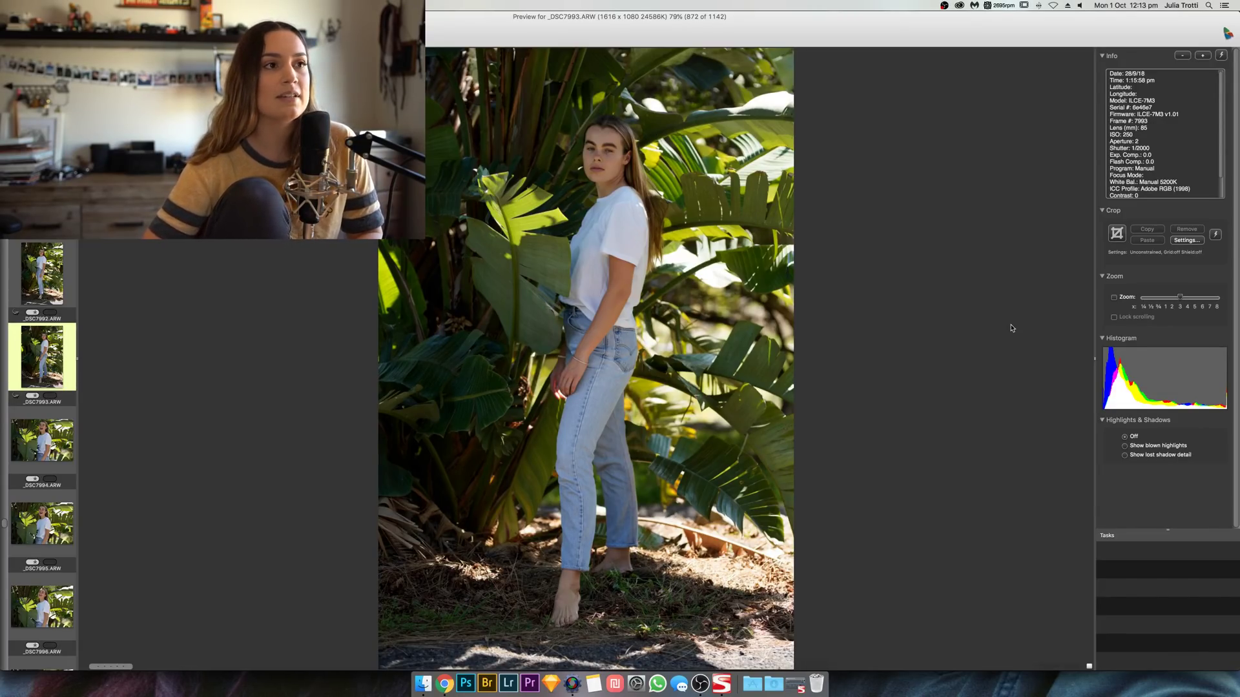
# Step: Review the first horizontal half-length frames, including the laughing ones, from _DSC7994.ARW to _DSC7999.ARW
pyautogui.press('Right')
pyautogui.press('Right')
pyautogui.press('Right')
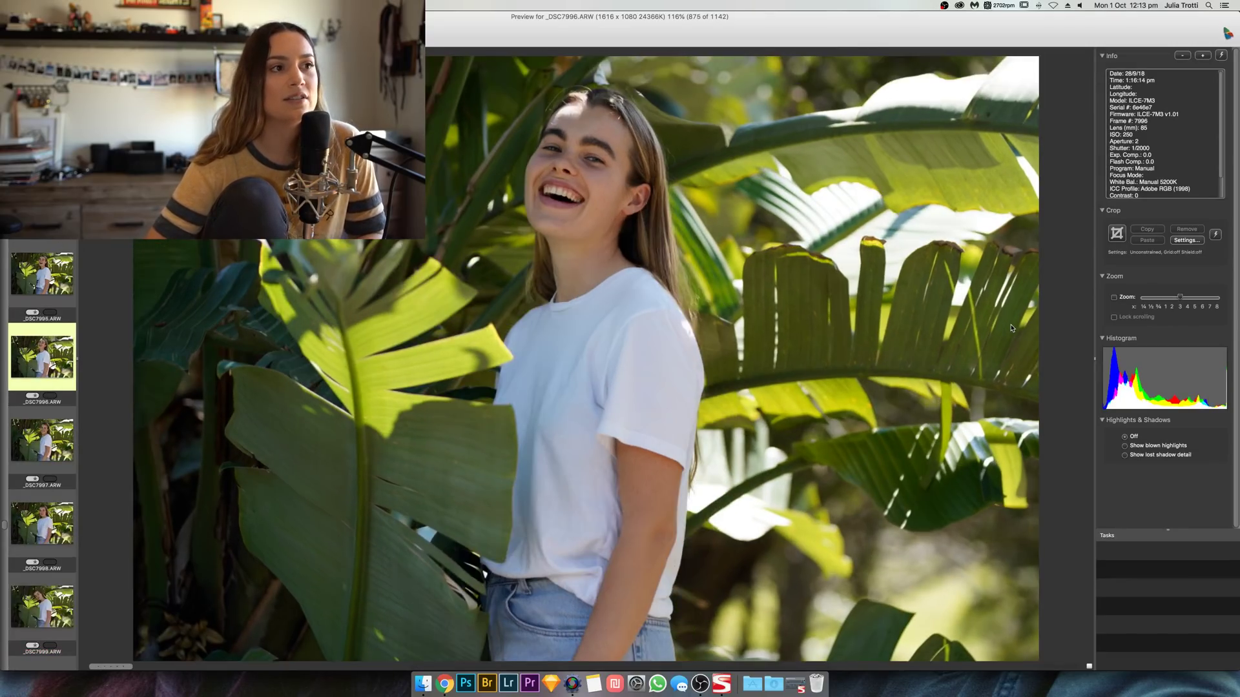
pyautogui.press('Right')
pyautogui.press('Right')
pyautogui.press('Right')
pyautogui.press('Right')
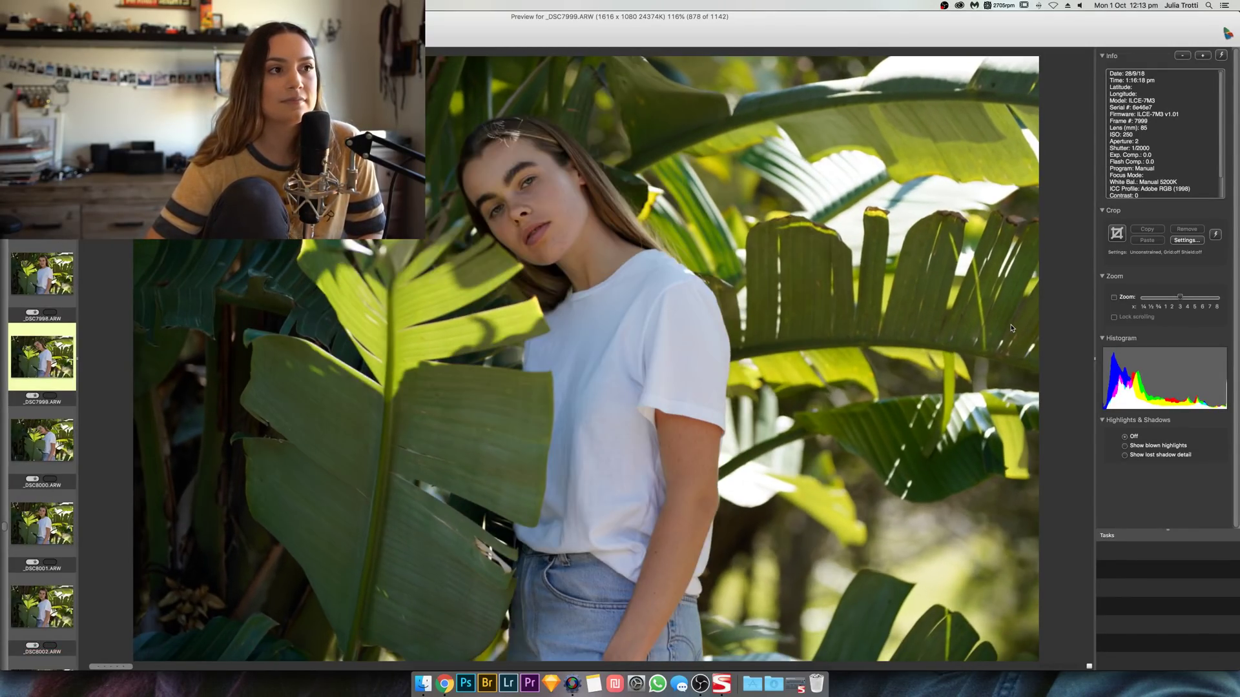
# Step: Compare _DSC7999.ARW with its neighbouring frame, and review the following horizontal portraits up to _DSC8003.ARW
pyautogui.press('Left')
pyautogui.press('Right')
pyautogui.press('Right')
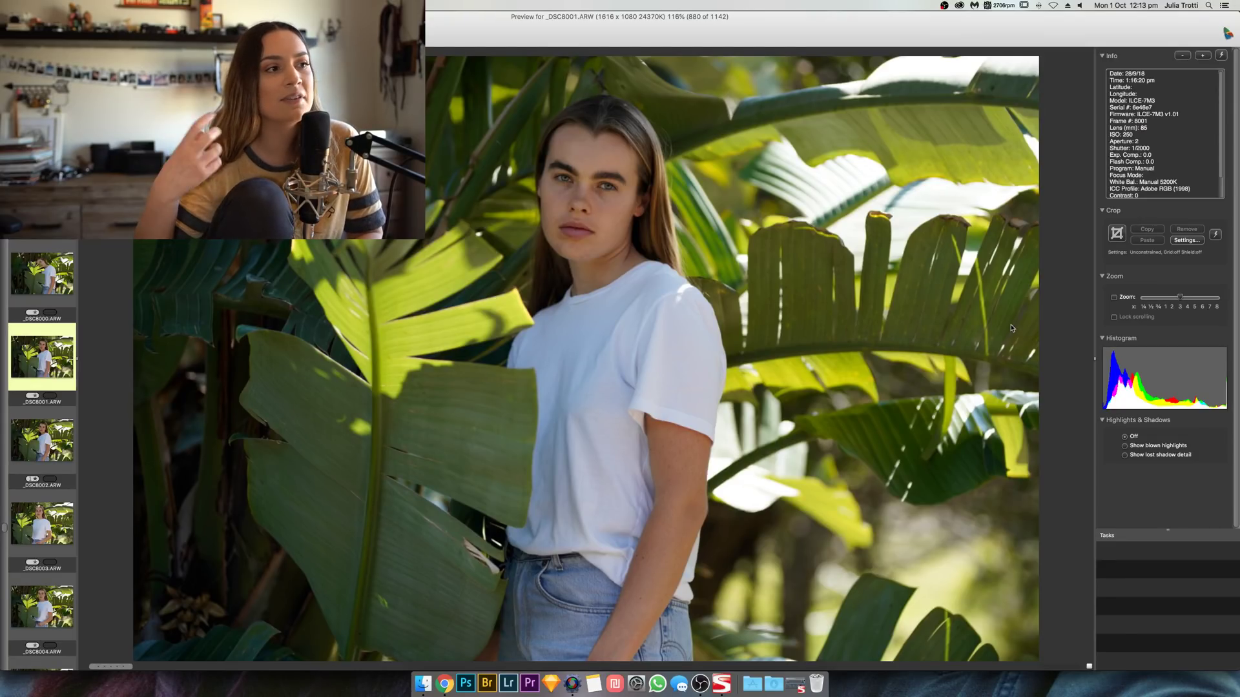
pyautogui.press('Right')
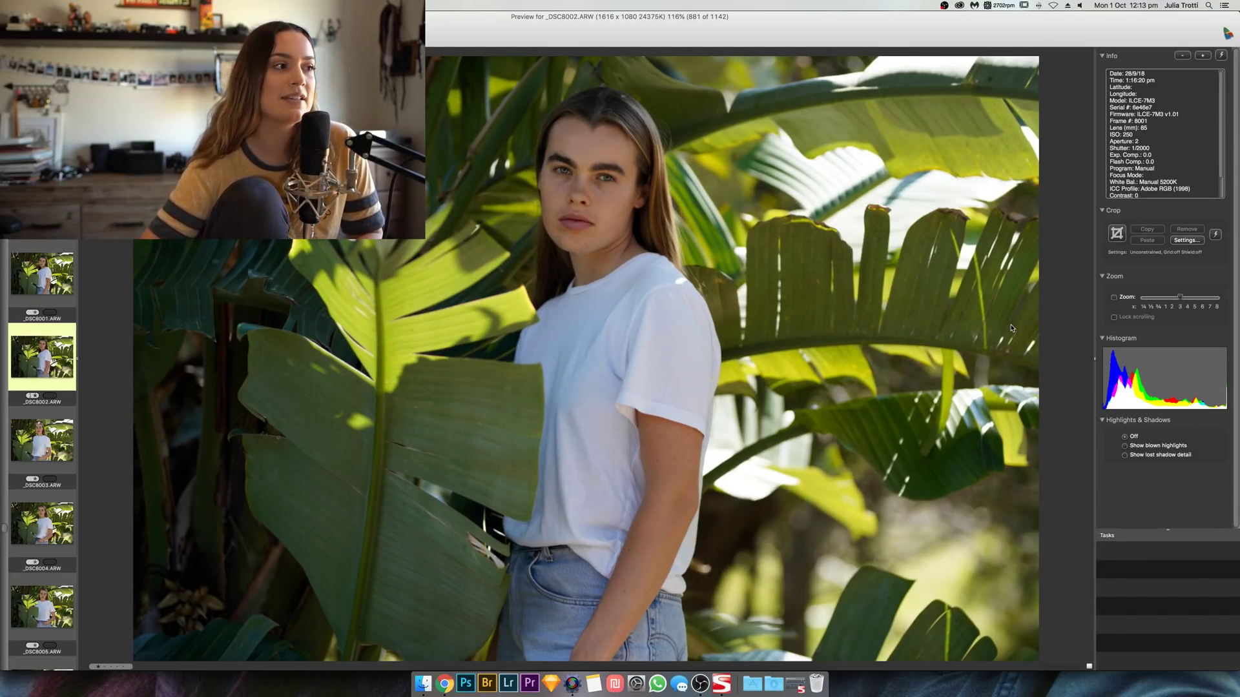
pyautogui.press('Right')
pyautogui.press('Right')
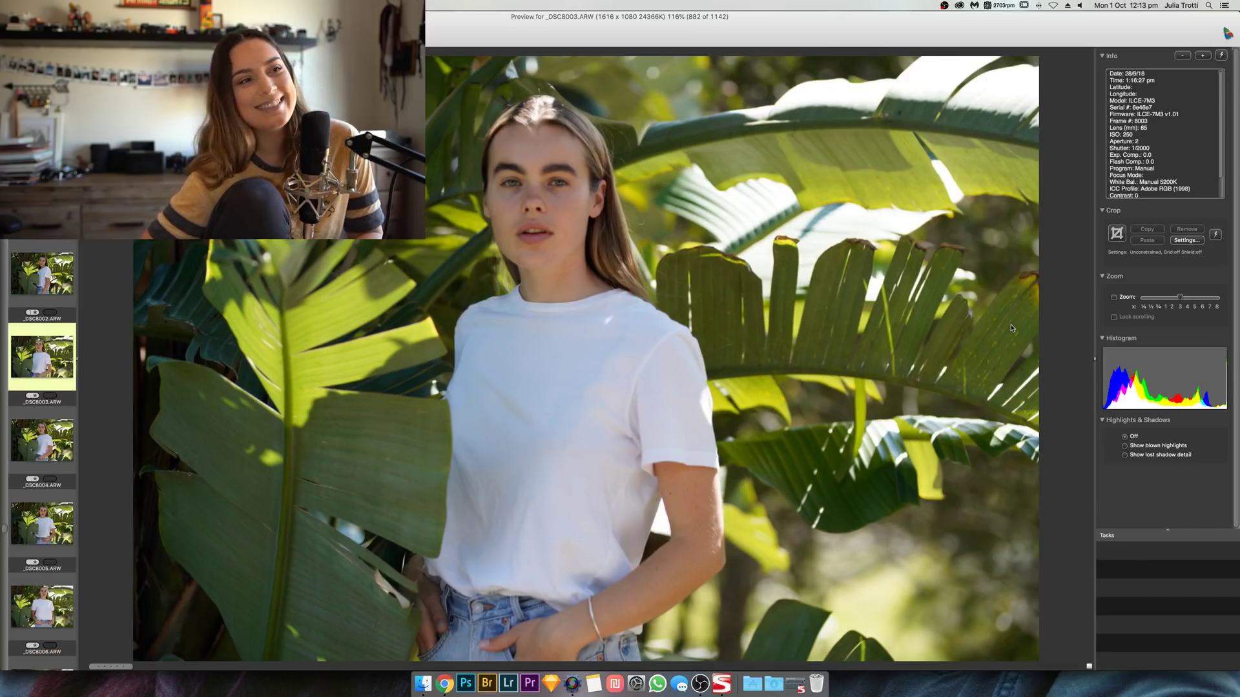
# Step: Examine the front-facing hands-in-pockets frames up to _DSC8008.ARW, comparing it with the neighbouring shot
pyautogui.press('Right')
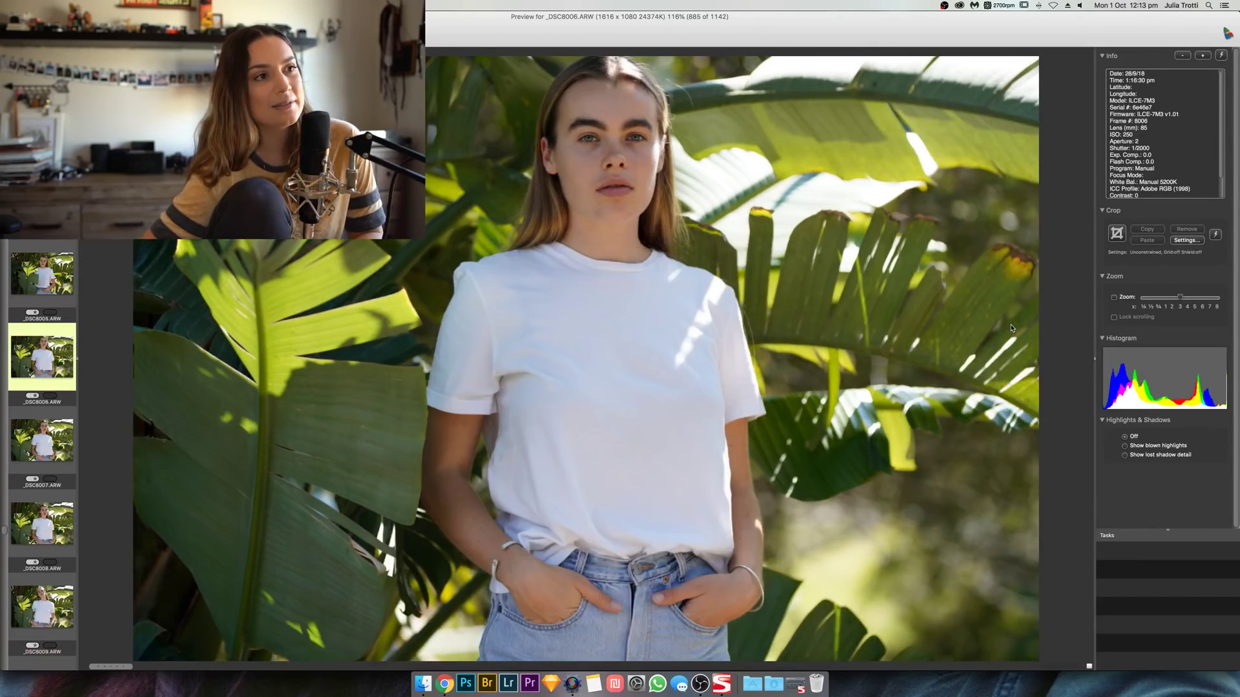
pyautogui.press('Right')
pyautogui.press('Right')
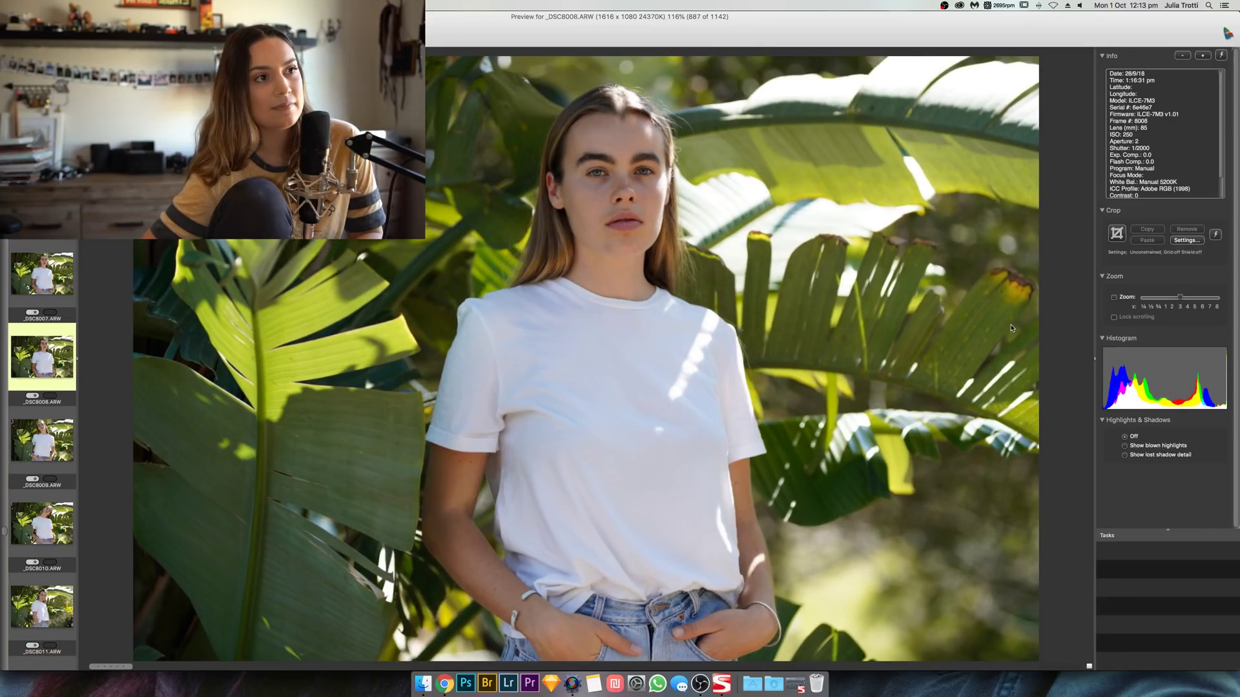
pyautogui.press('Left')
pyautogui.press('Right')
pyautogui.press('Right')
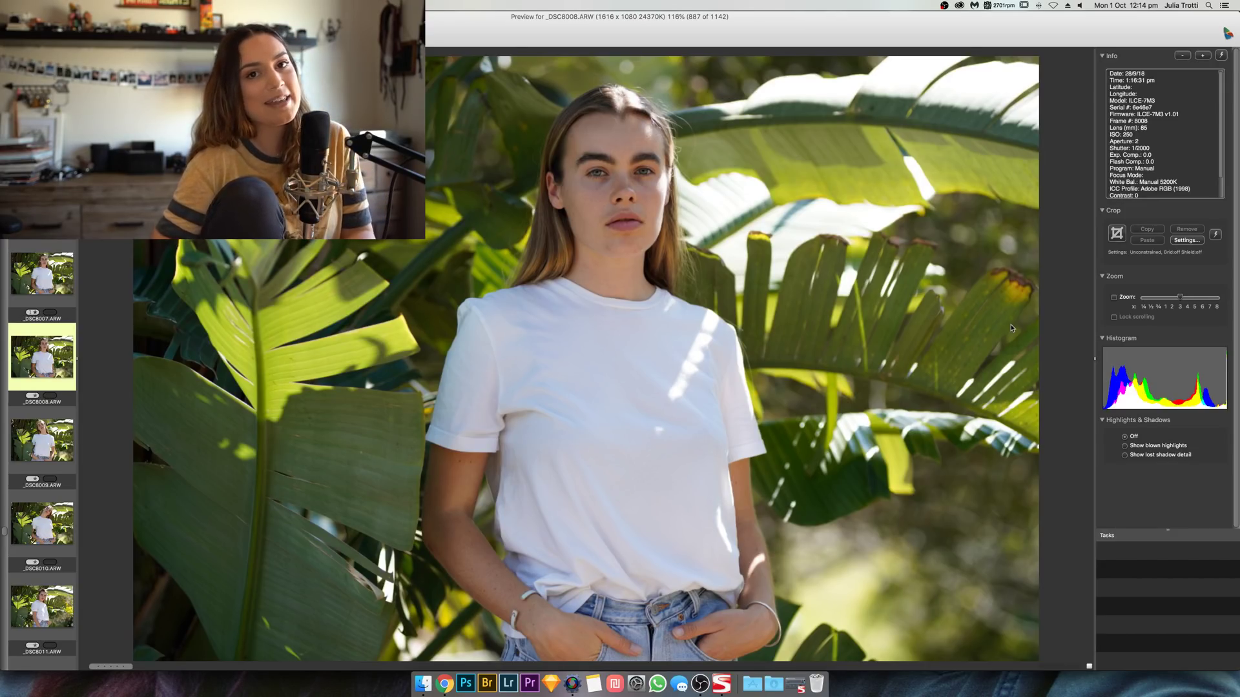
# Step: Compare _DSC8008.ARW with _DSC8009.ARW, and check the following frames up to _DSC8012.ARW
pyautogui.press('Right')
pyautogui.press('Left')
pyautogui.press('Right')
pyautogui.press('Right')
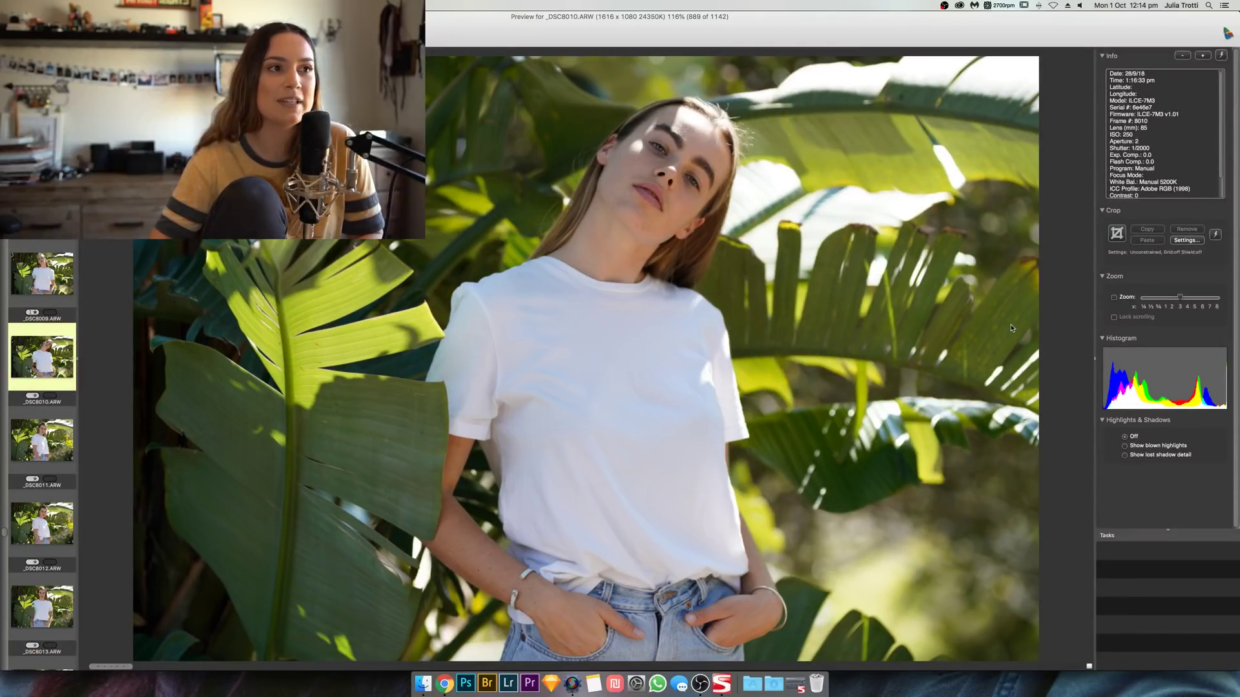
pyautogui.press('Right')
pyautogui.press('Right')
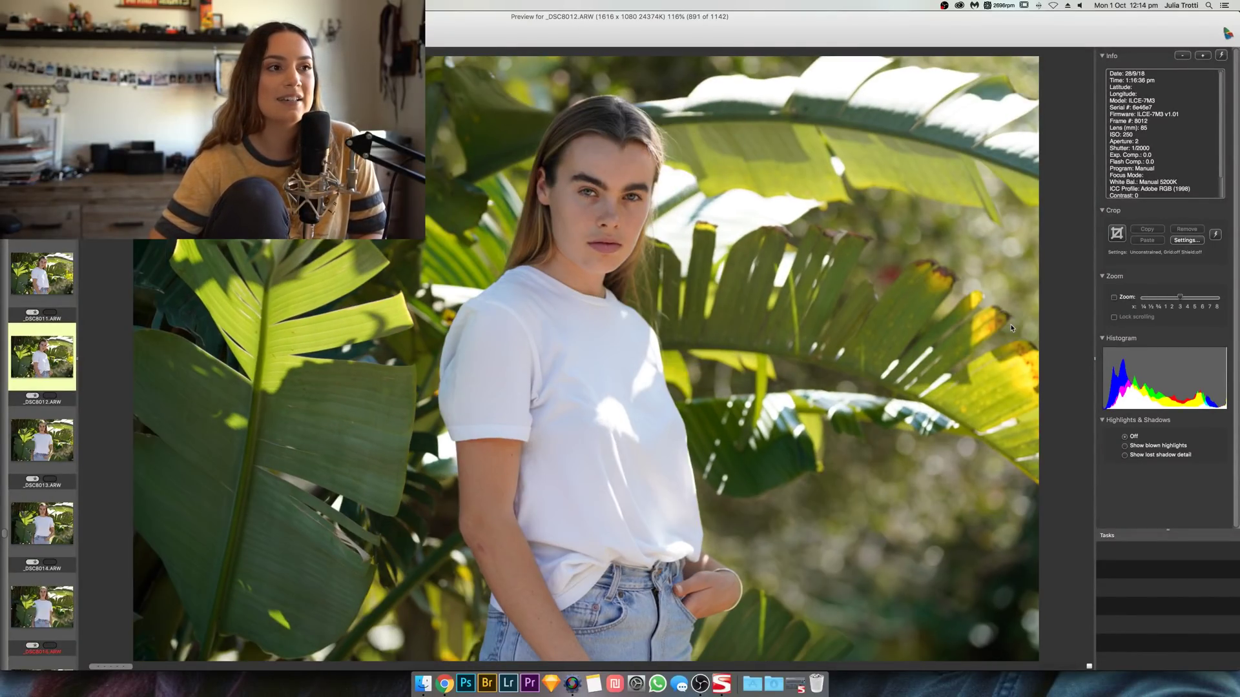
# Step: Review the crossed-arm and hand-at-face poses from _DSC8013.ARW to _DSC8019.ARW
pyautogui.press('Right')
pyautogui.press('Right')
pyautogui.press('Right')
pyautogui.press('Right')
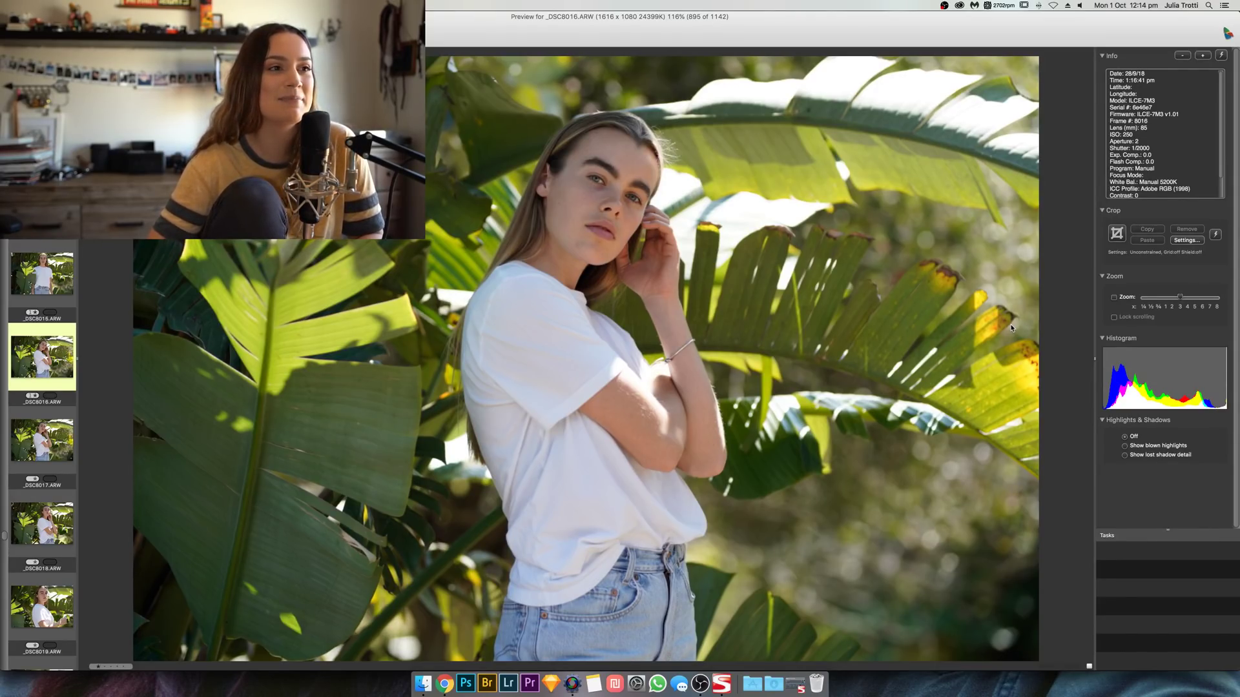
pyautogui.press('Right')
pyautogui.press('Right')
pyautogui.press('Right')
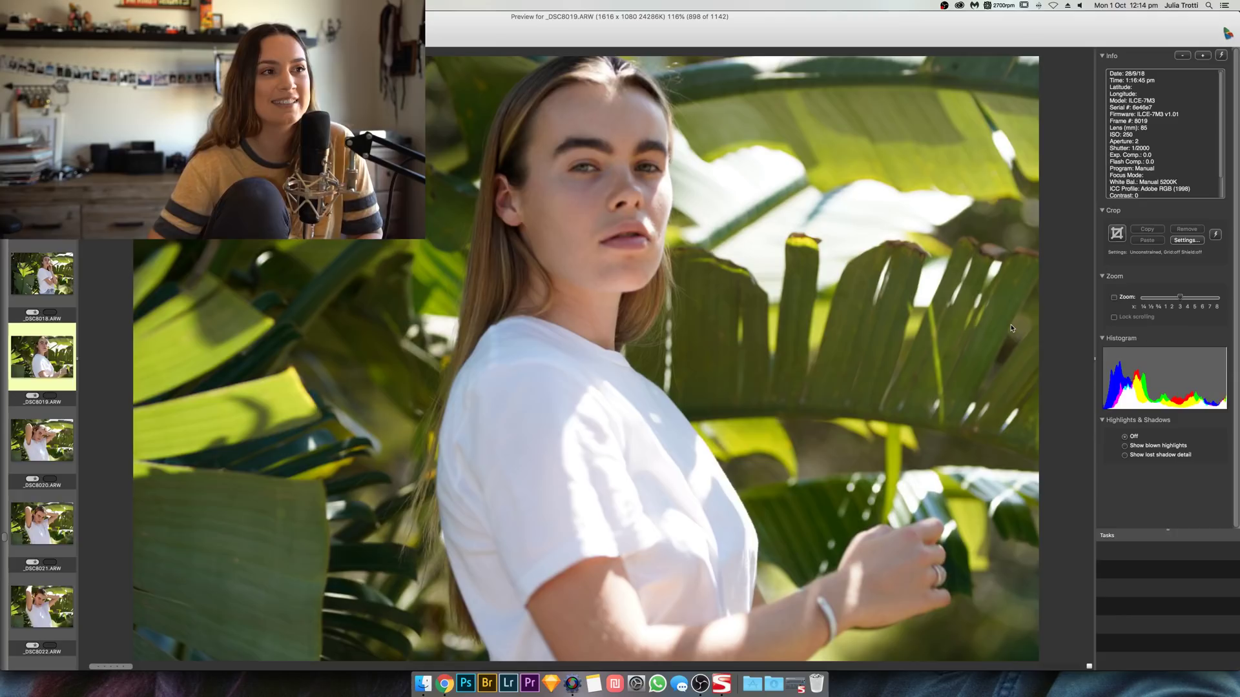
# Step: Review the close horizontal portraits with hands behind the head and in the hair, from _DSC8020.ARW to _DSC8028.ARW
pyautogui.press('Right')
pyautogui.press('Right')
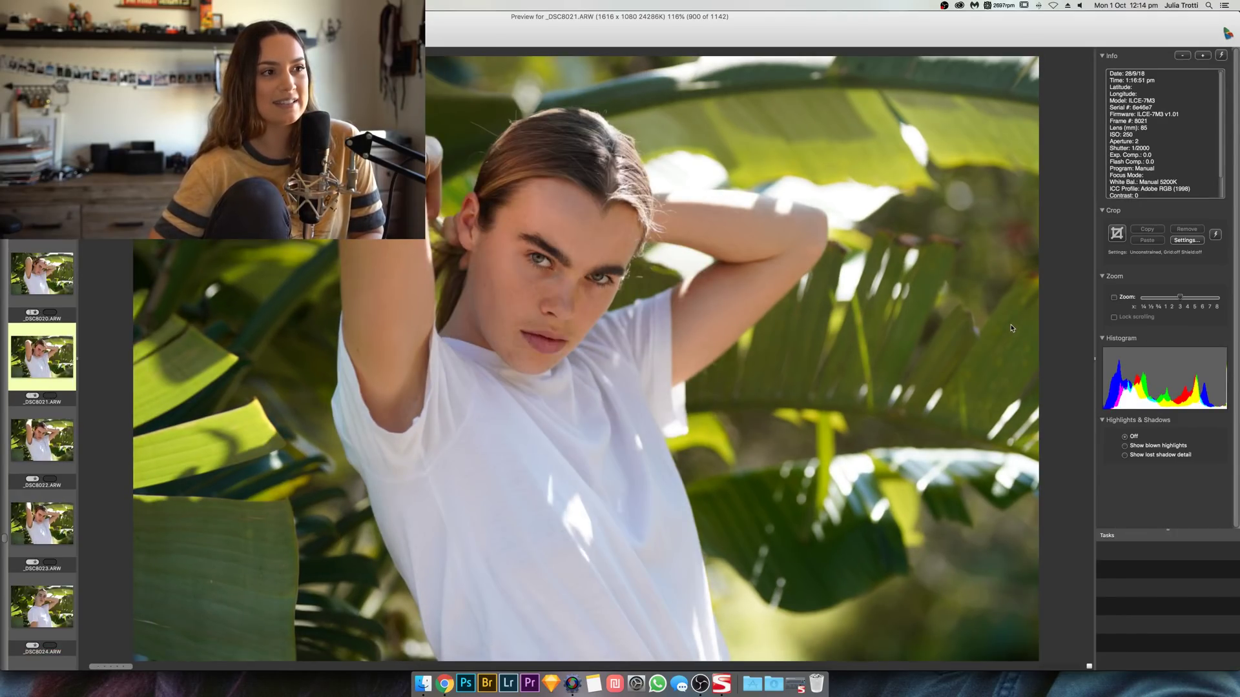
pyautogui.press('Right')
pyautogui.press('Right')
pyautogui.press('Right')
pyautogui.press('Right')
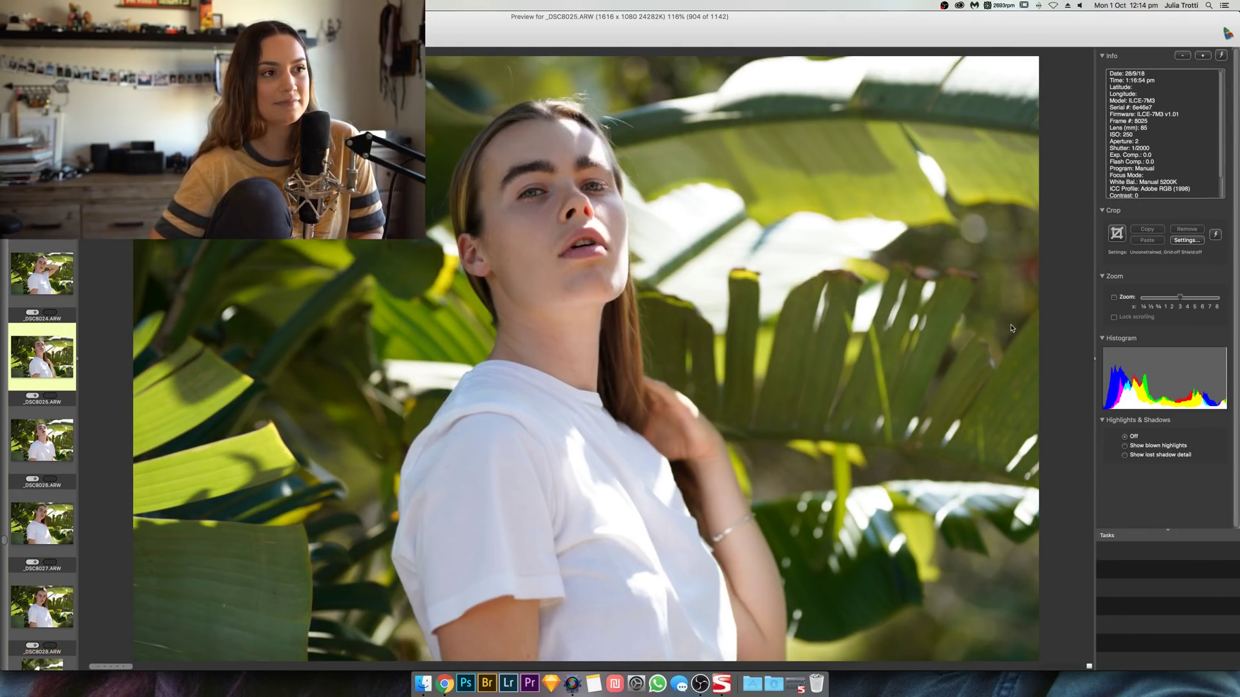
pyautogui.press('Right')
pyautogui.press('Right')
pyautogui.press('Right')
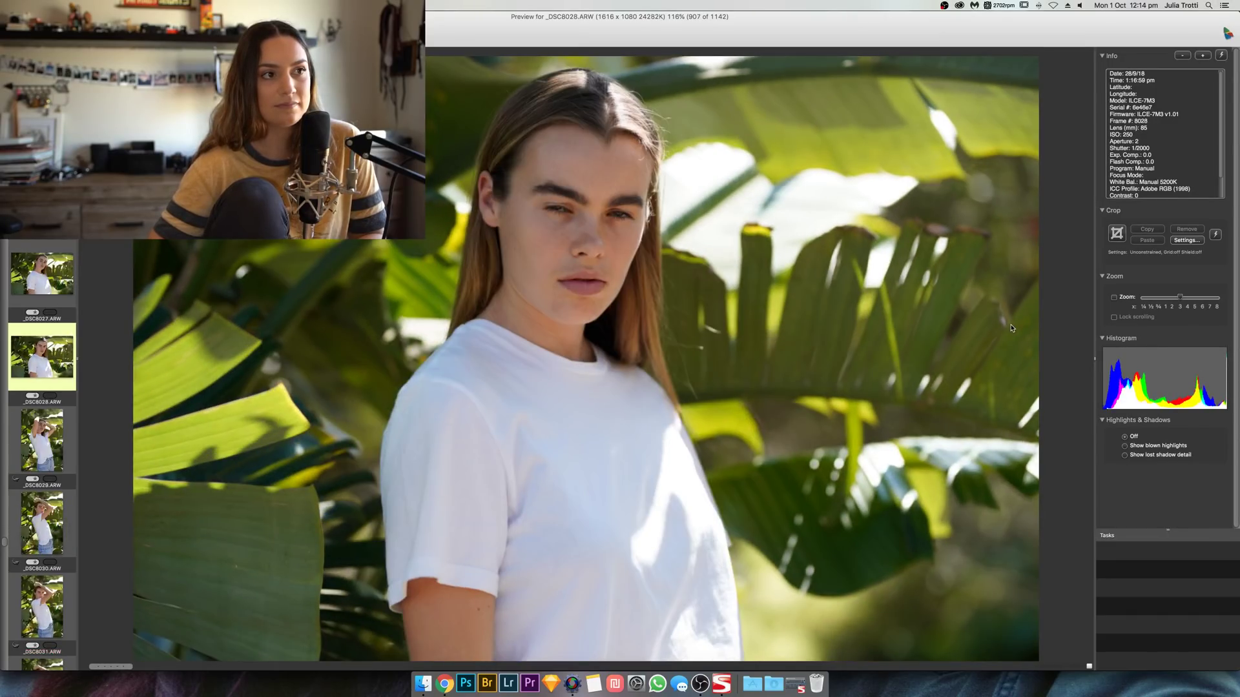
# Step: Check the vertical frames with the arms raised over the head, from _DSC8029.ARW to _DSC8033.ARW
pyautogui.press('Right')
pyautogui.press('Right')
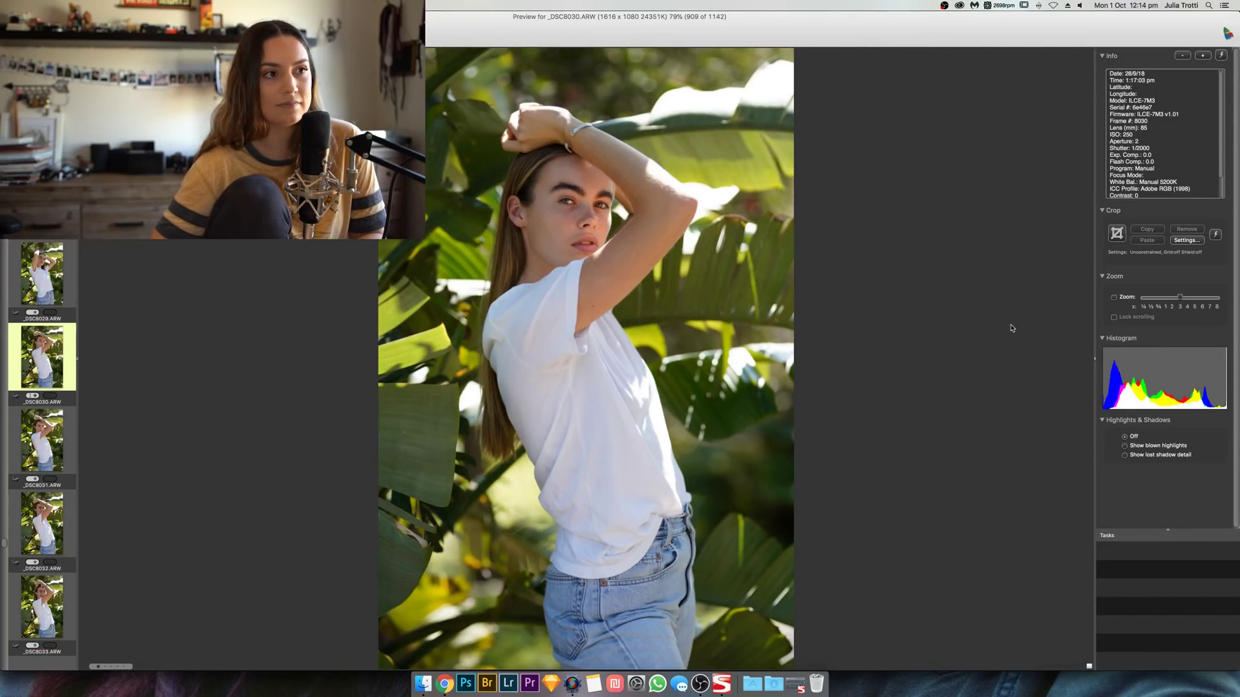
pyautogui.press('Right')
pyautogui.press('Right')
pyautogui.press('Right')
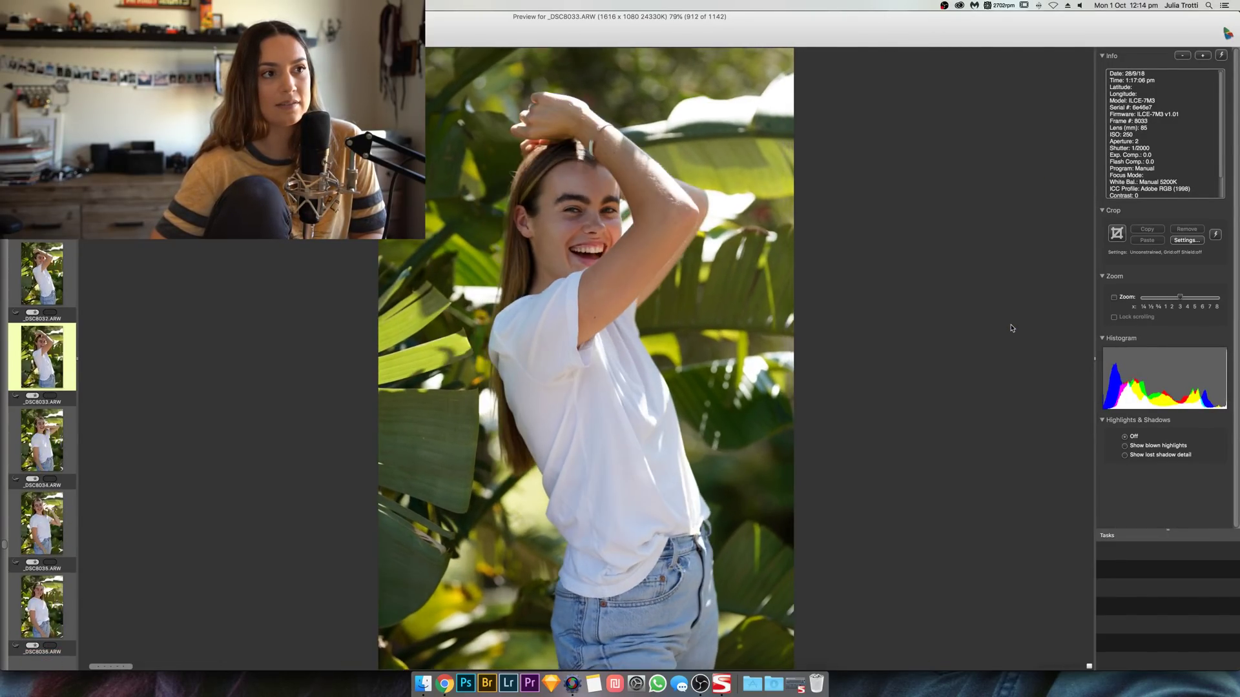
# Step: Review the smiling and relaxed-arm vertical poses from _DSC8034.ARW to _DSC8038.ARW
pyautogui.press('Right')
pyautogui.press('Right')
pyautogui.press('Right')
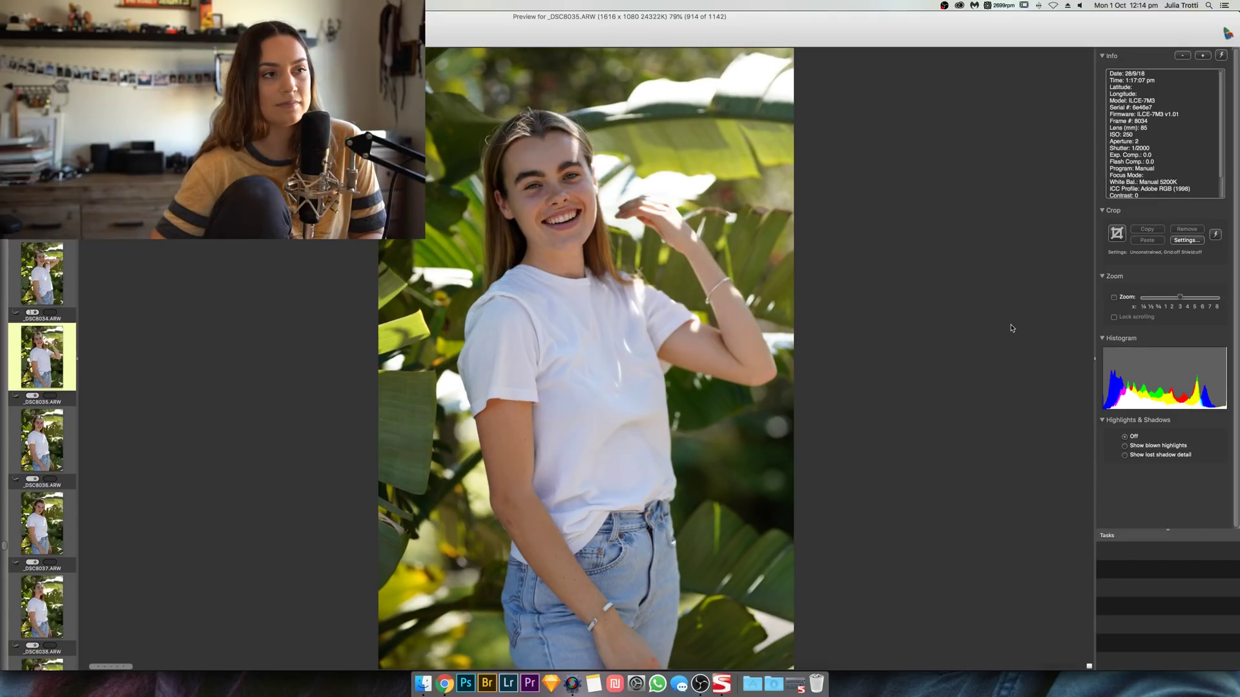
pyautogui.press('Right')
pyautogui.press('Right')
pyautogui.press('Right')
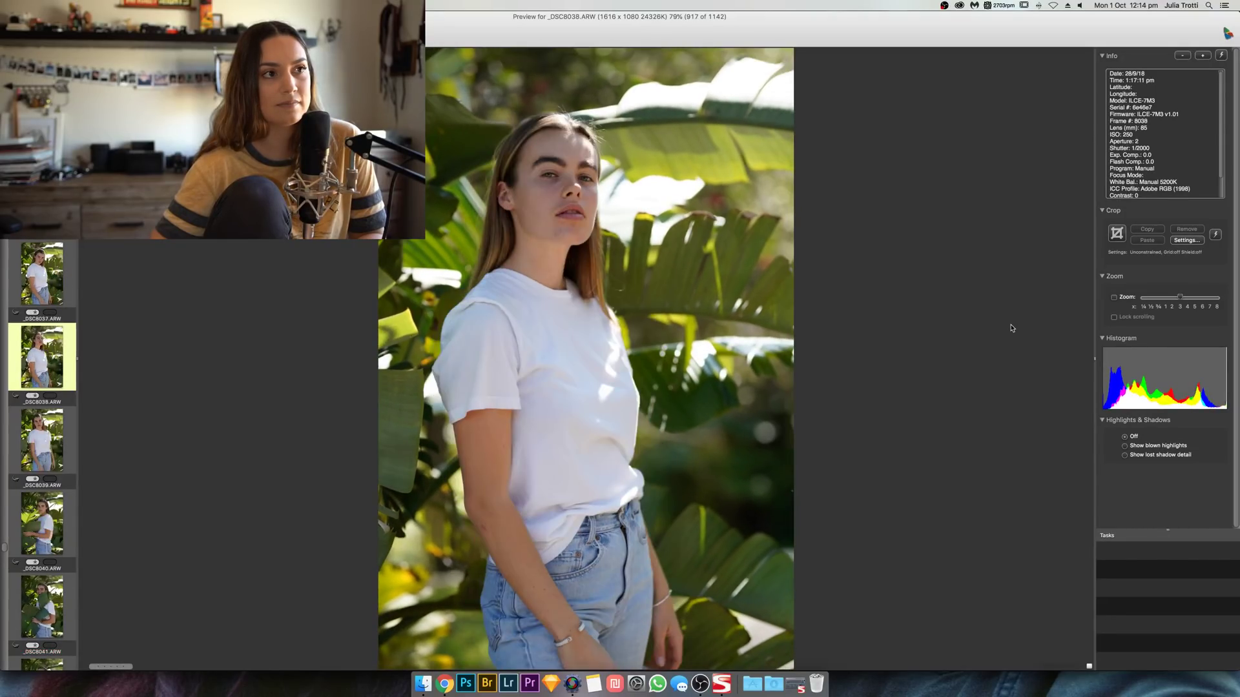
# Step: Examine the poses with the model holding the large leaf, up to _DSC8046.ARW
pyautogui.press('Right')
pyautogui.press('Right')
pyautogui.press('Right')
pyautogui.press('Right')
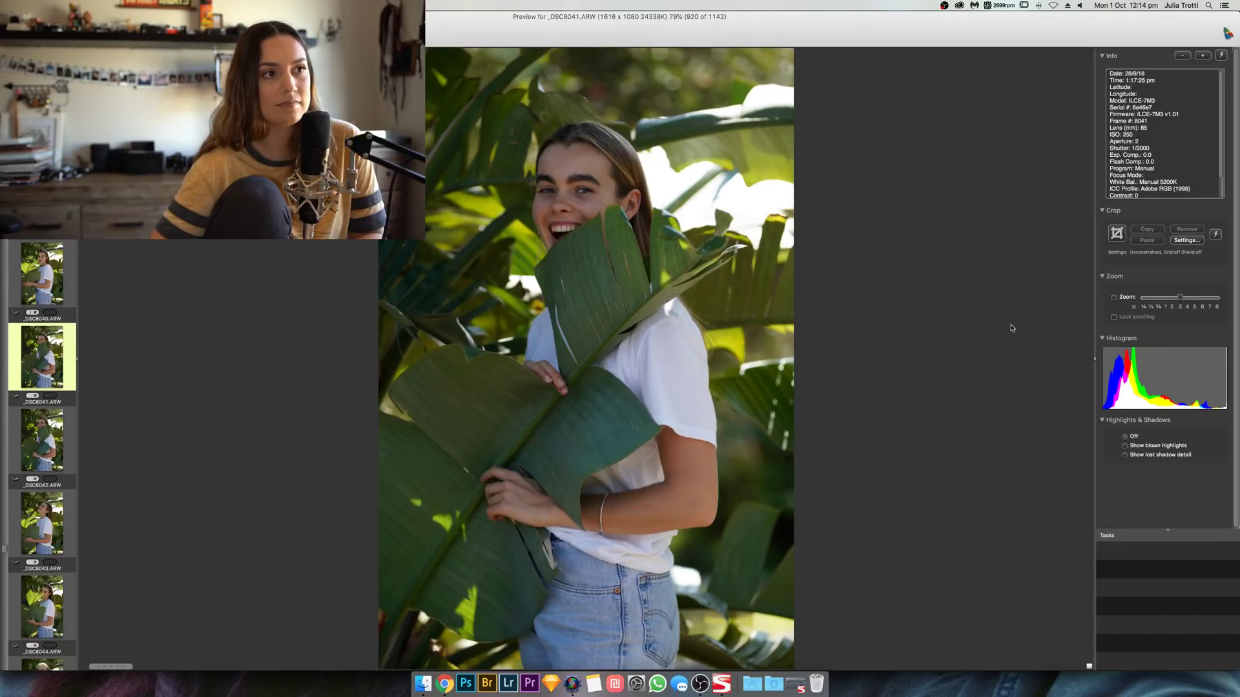
pyautogui.press('Right')
pyautogui.press('Right')
pyautogui.press('Right')
pyautogui.press('Right')
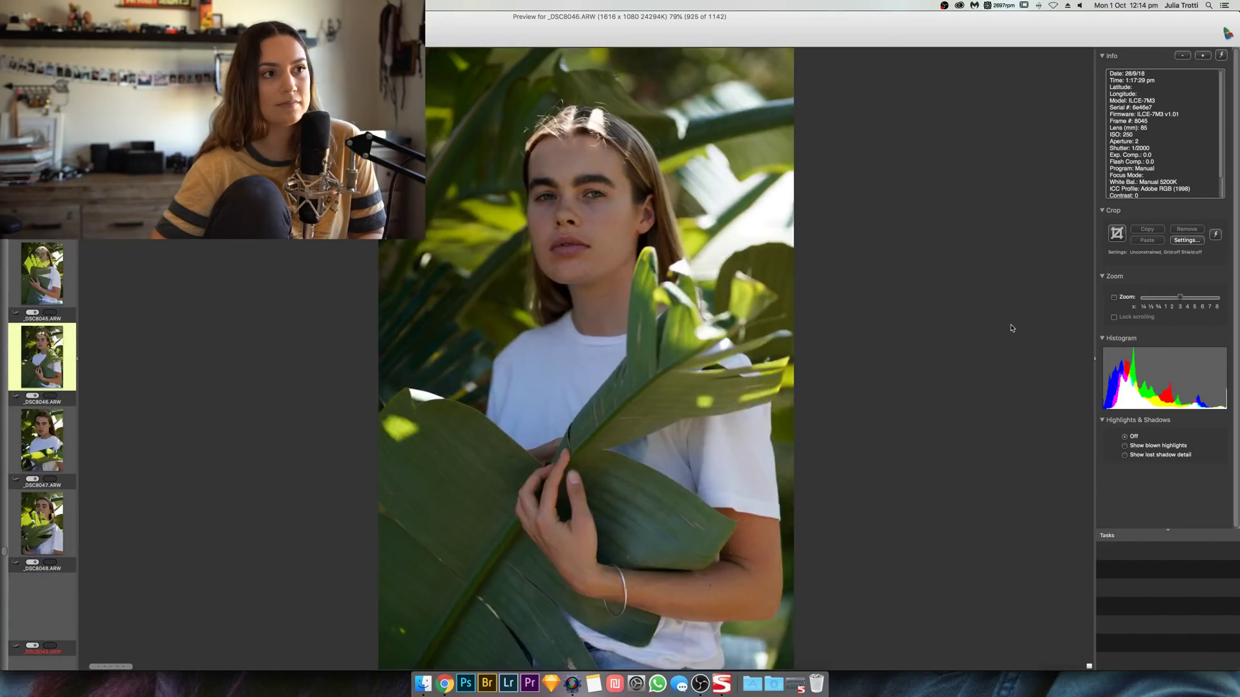
# Step: Compare the neighbouring frames following _DSC8046.ARW back and forth, ending on the leaf-covered face in _DSC8050.ARW
pyautogui.press('Right')
pyautogui.press('Right')
pyautogui.press('Right')
pyautogui.press('Left')
pyautogui.press('Left')
pyautogui.press('Right')
pyautogui.press('Left')
pyautogui.press('Right')
pyautogui.press('Right')
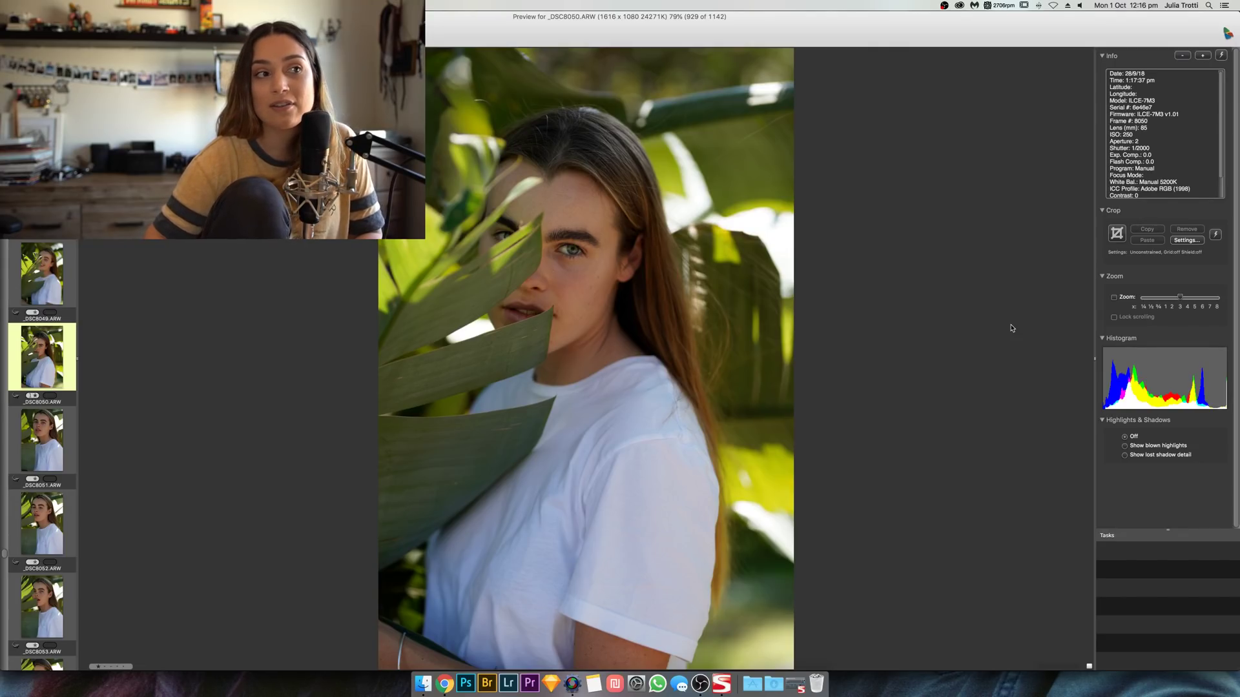
# Step: Check the closer face portraits beside the leaf, from _DSC8051.ARW onward
pyautogui.press('Right')
pyautogui.press('Right')
pyautogui.press('Right')
pyautogui.press('Right')
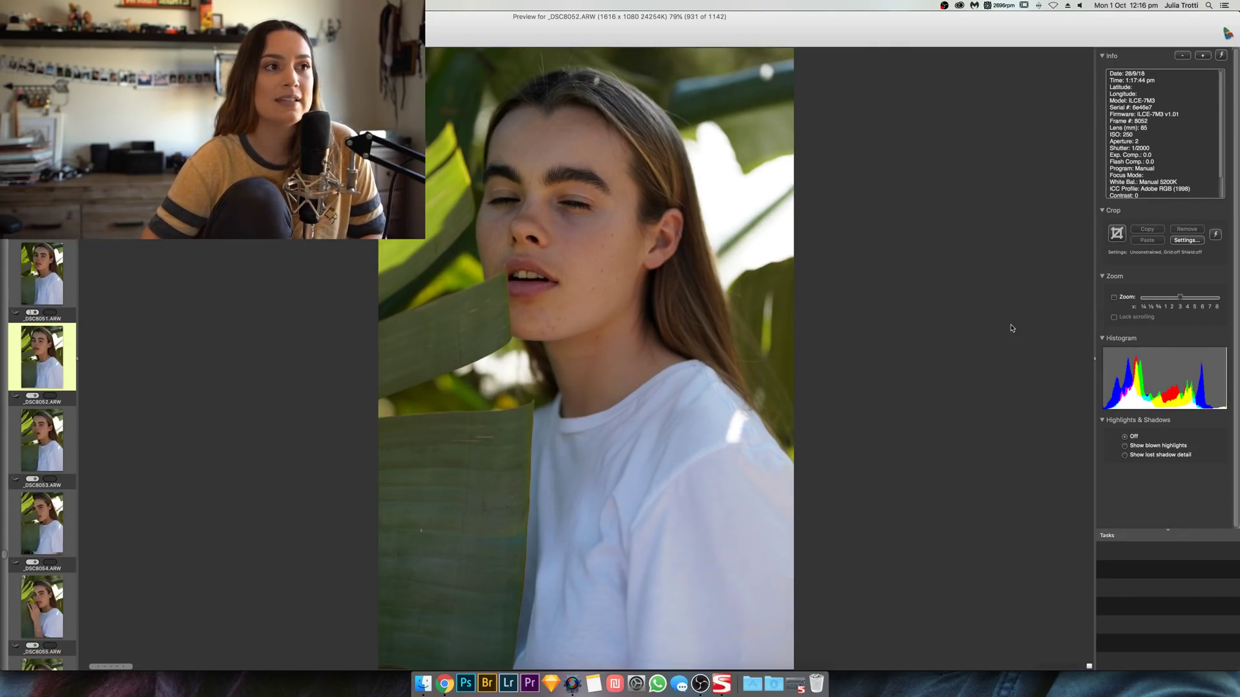
# Step: Review the leaf portraits with the model's hand resting on the leaf, rechecking _DSC8055.ARW and continuing to _DSC8058.ARW
pyautogui.press('Right')
pyautogui.press('Right')
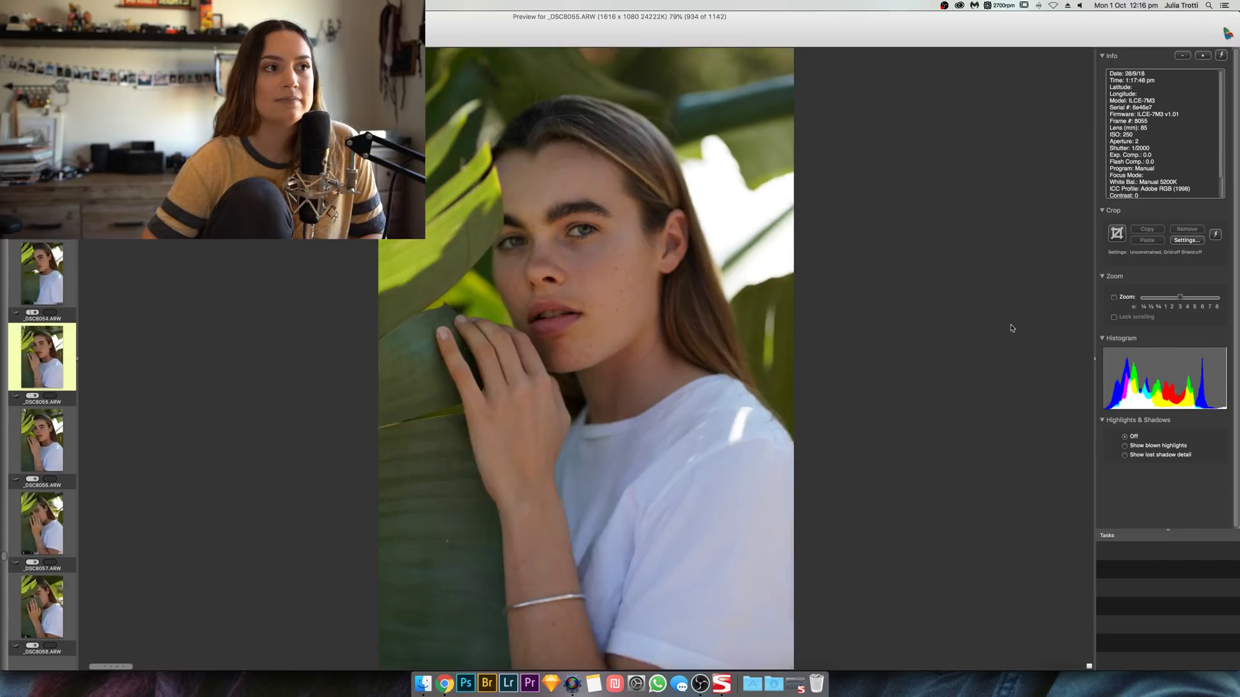
pyautogui.press('Left')
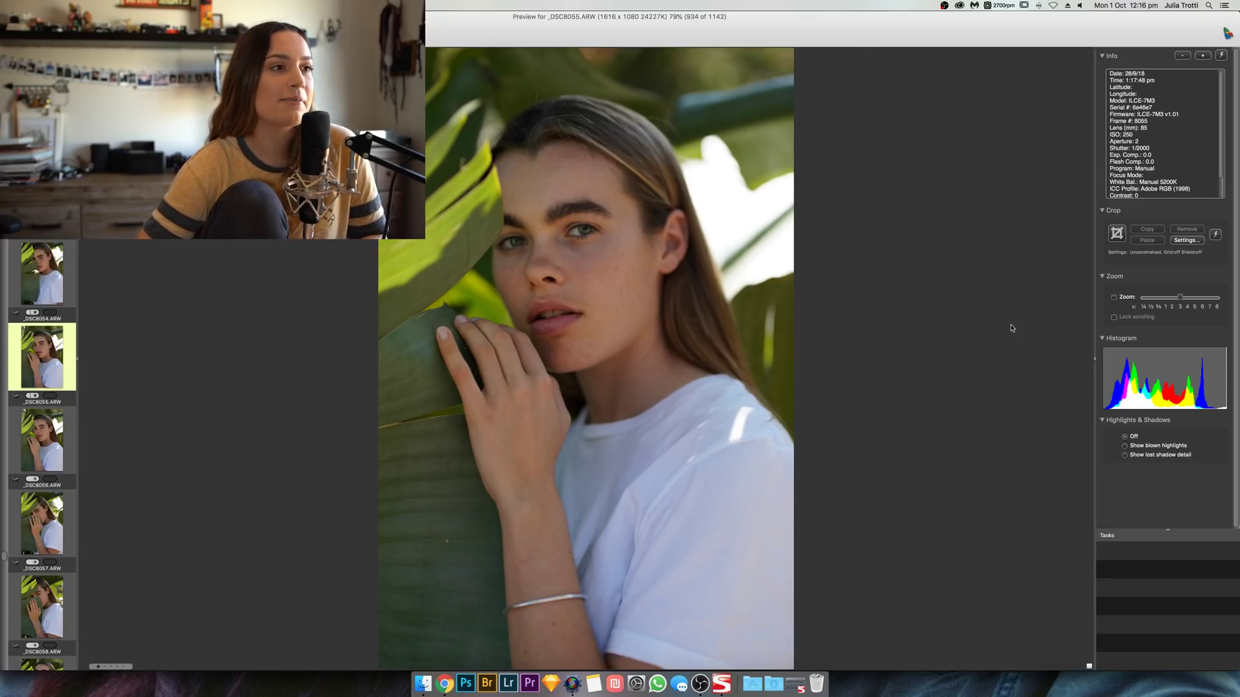
pyautogui.press('Right')
pyautogui.press('Right')
pyautogui.press('Right')
pyautogui.press('Right')
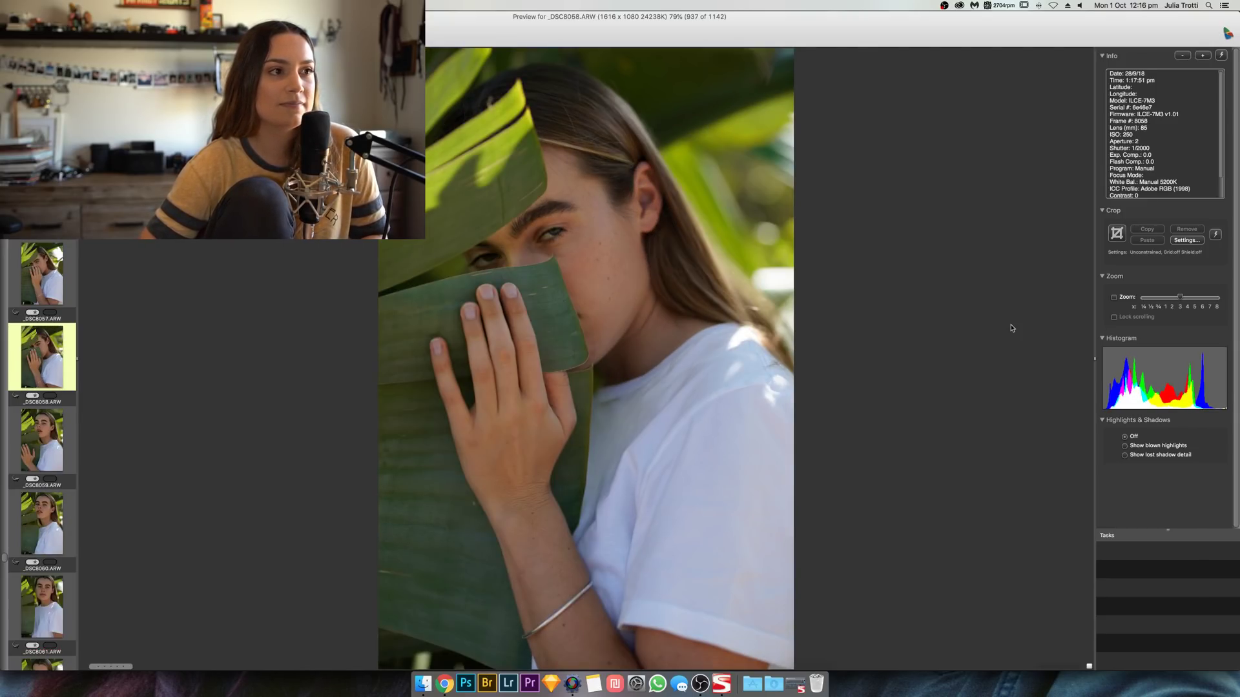
# Step: Examine the remaining close portraits among the leaves, including the raised-arm poses, through to _DSC8066.ARW
pyautogui.press('Right')
pyautogui.press('Right')
pyautogui.press('Right')
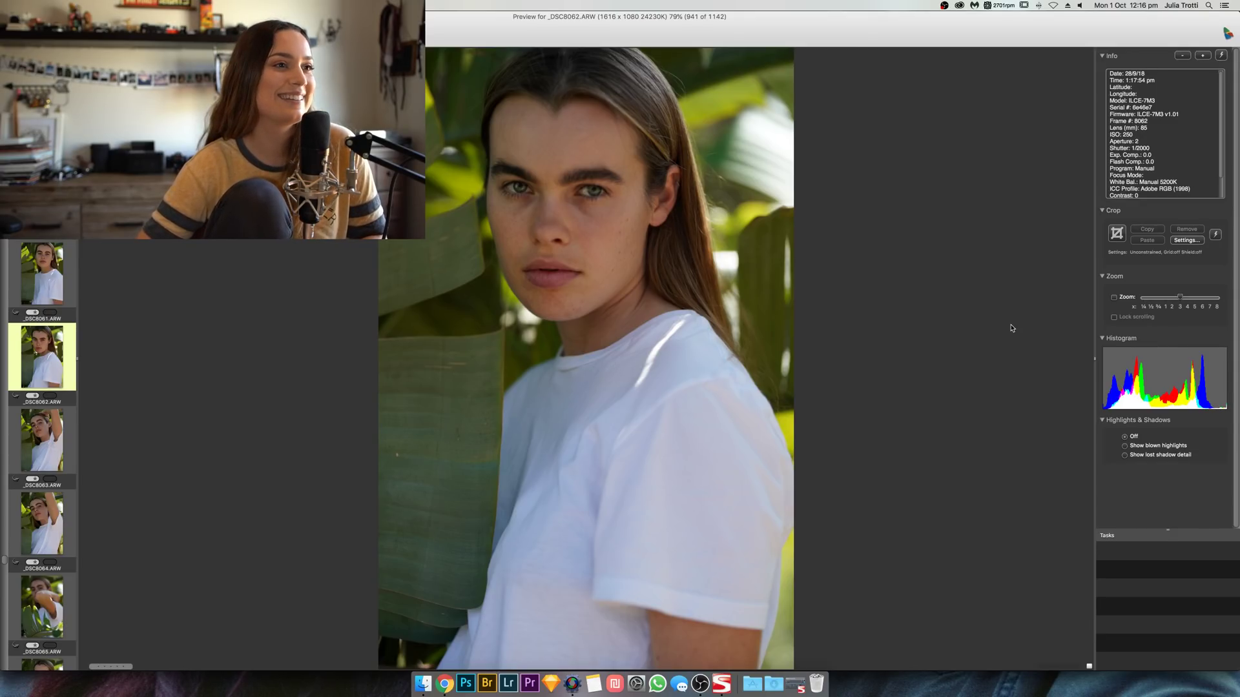
pyautogui.press('Right')
pyautogui.press('Right')
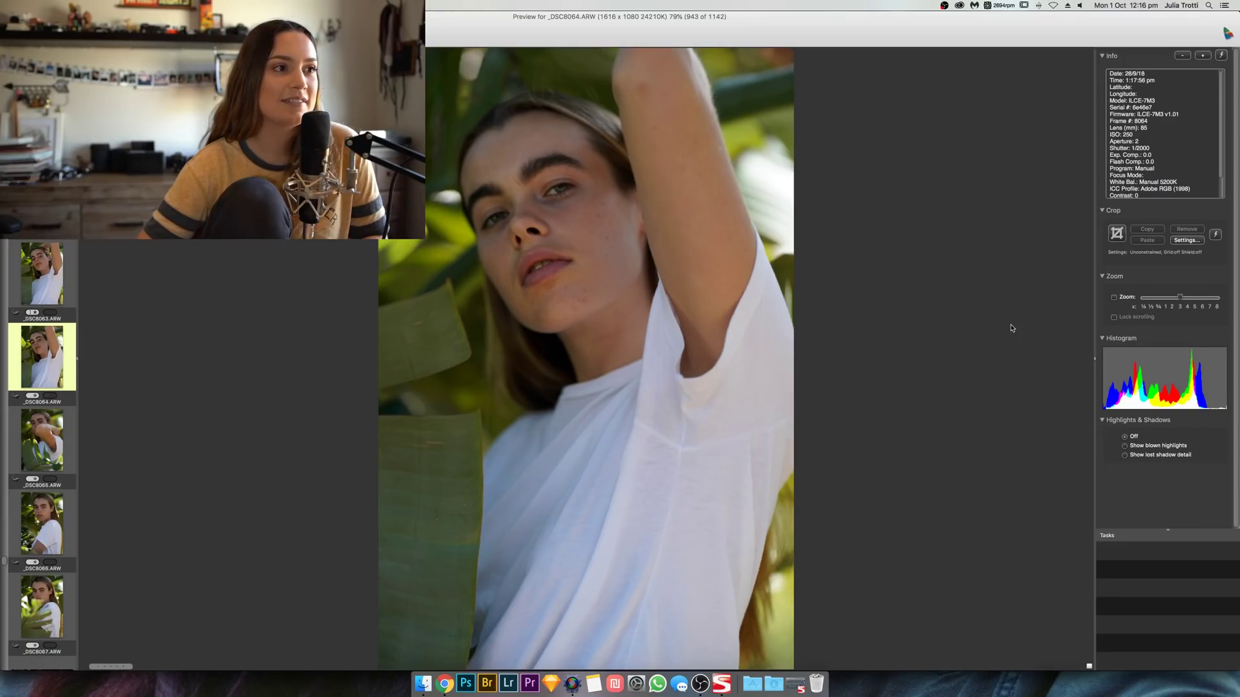
pyautogui.press('Right')
pyautogui.press('Right')
pyautogui.press('Right')
pyautogui.press('Right')
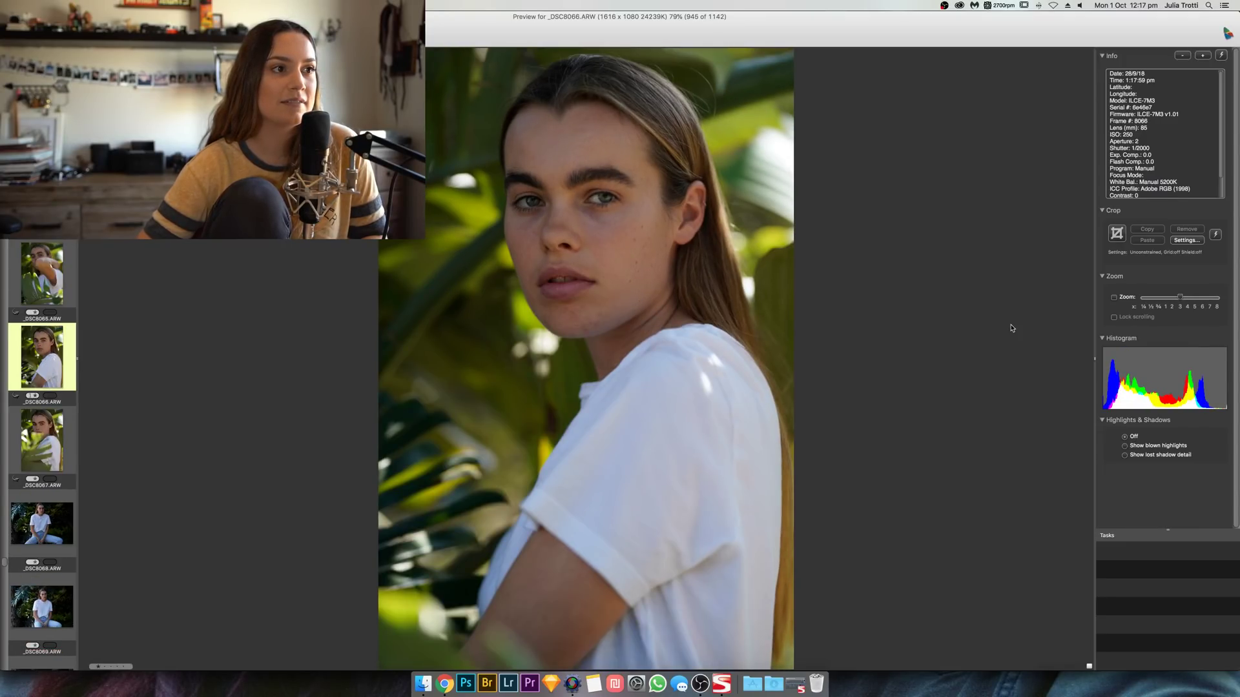
# Step: Review the first horizontal frames of the model seated on the tree stump, up to _DSC8073.ARW
pyautogui.press('Right')
pyautogui.press('Right')
pyautogui.press('Right')
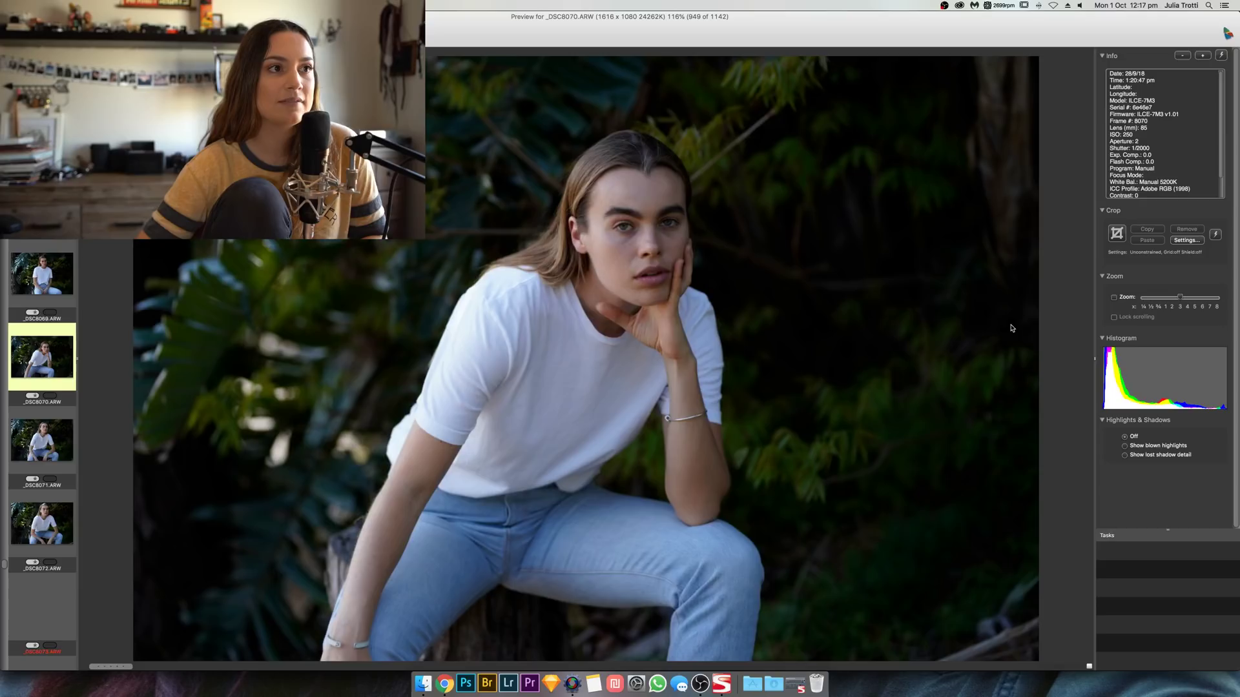
pyautogui.press('Right')
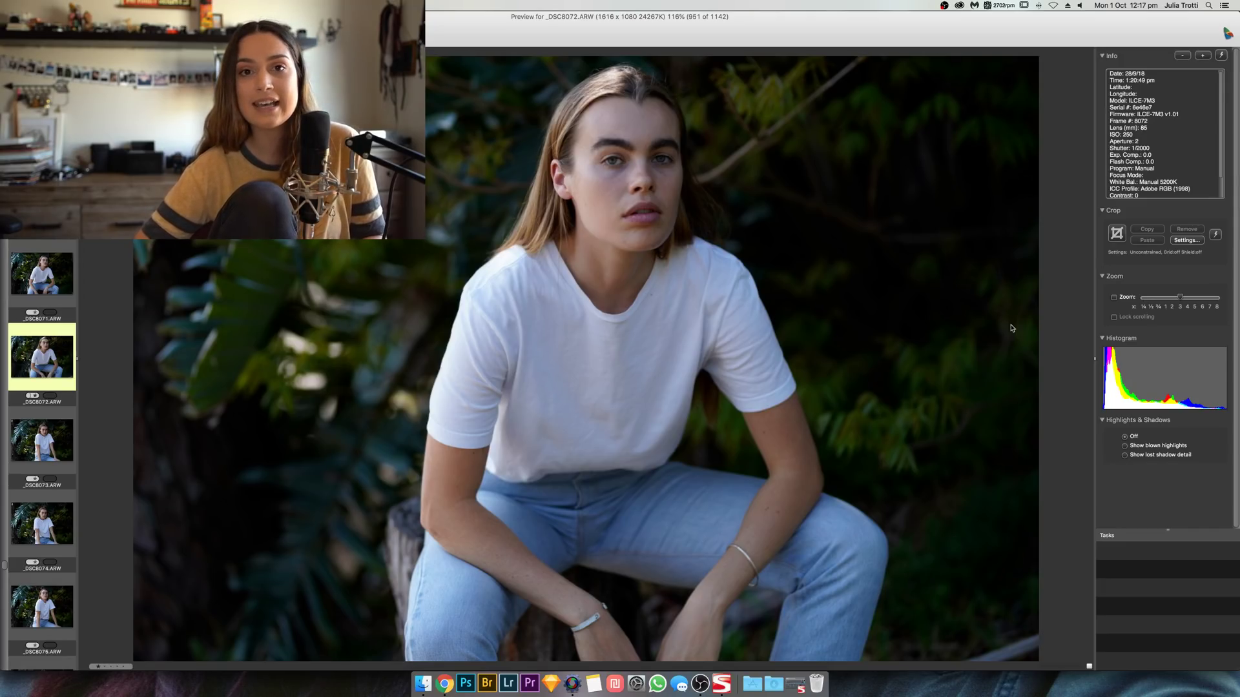
pyautogui.press('Right')
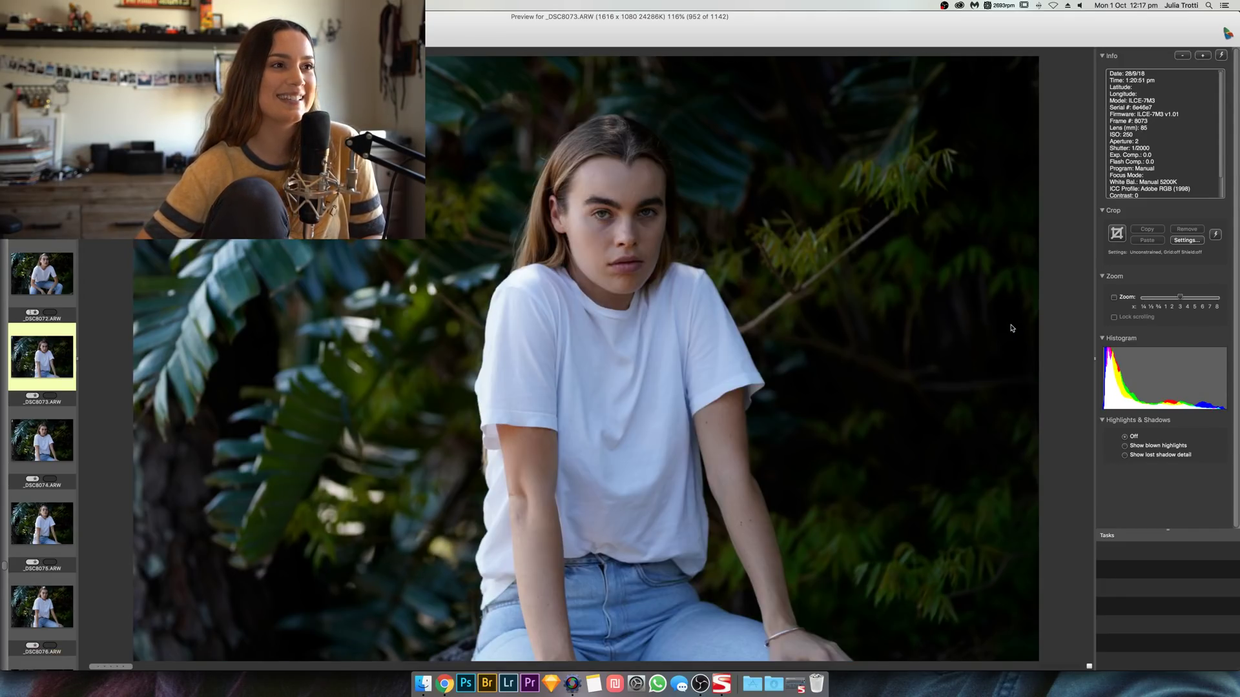
# Step: Compare the neighbouring straight-arm seated frames back and forth, ending on _DSC8077.ARW
pyautogui.press('Right')
pyautogui.press('Right')
pyautogui.press('Right')
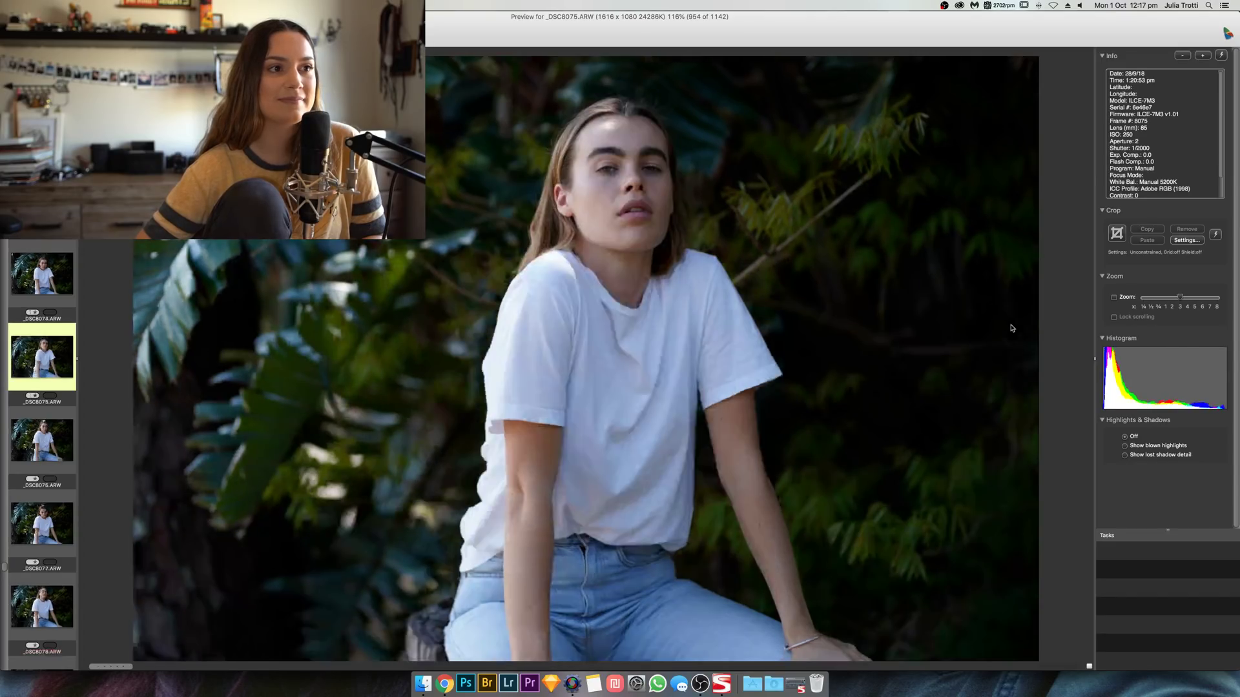
pyautogui.press('Right')
pyautogui.press('Right')
pyautogui.press('Left')
pyautogui.press('Left')
pyautogui.press('Right')
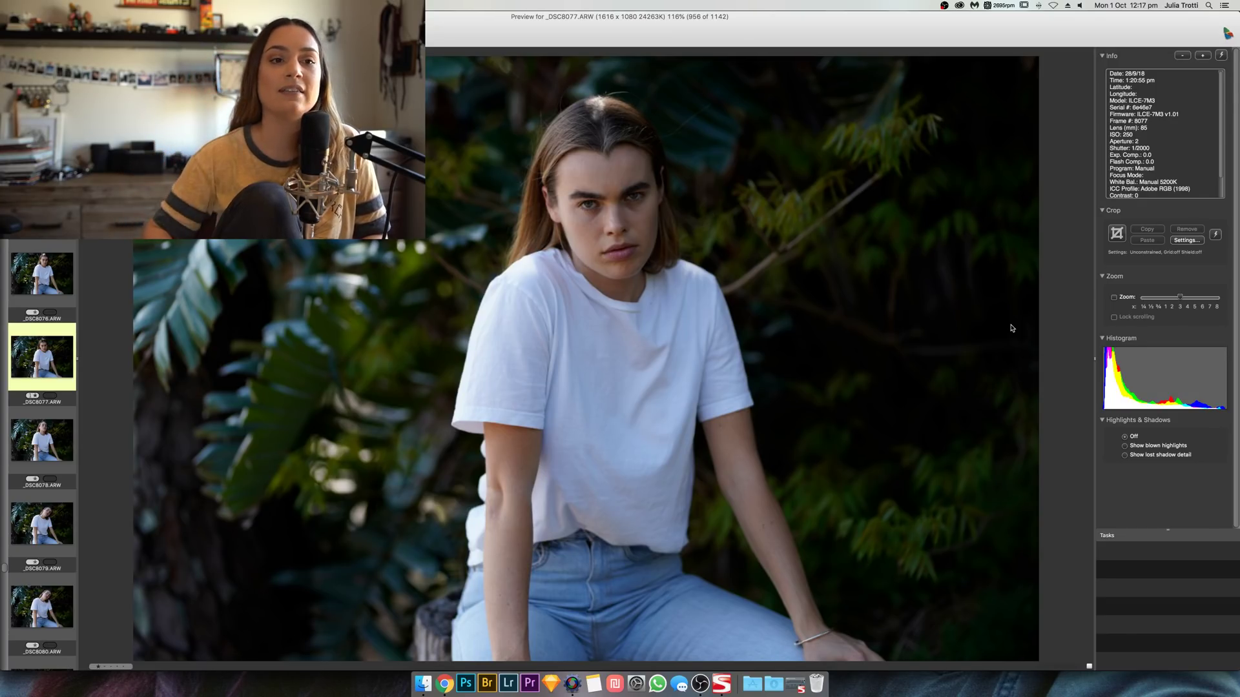
# Step: Check the tilted-head and smiling seated poses from _DSC8078.ARW to _DSC8082.ARW
pyautogui.press('Right')
pyautogui.press('Right')
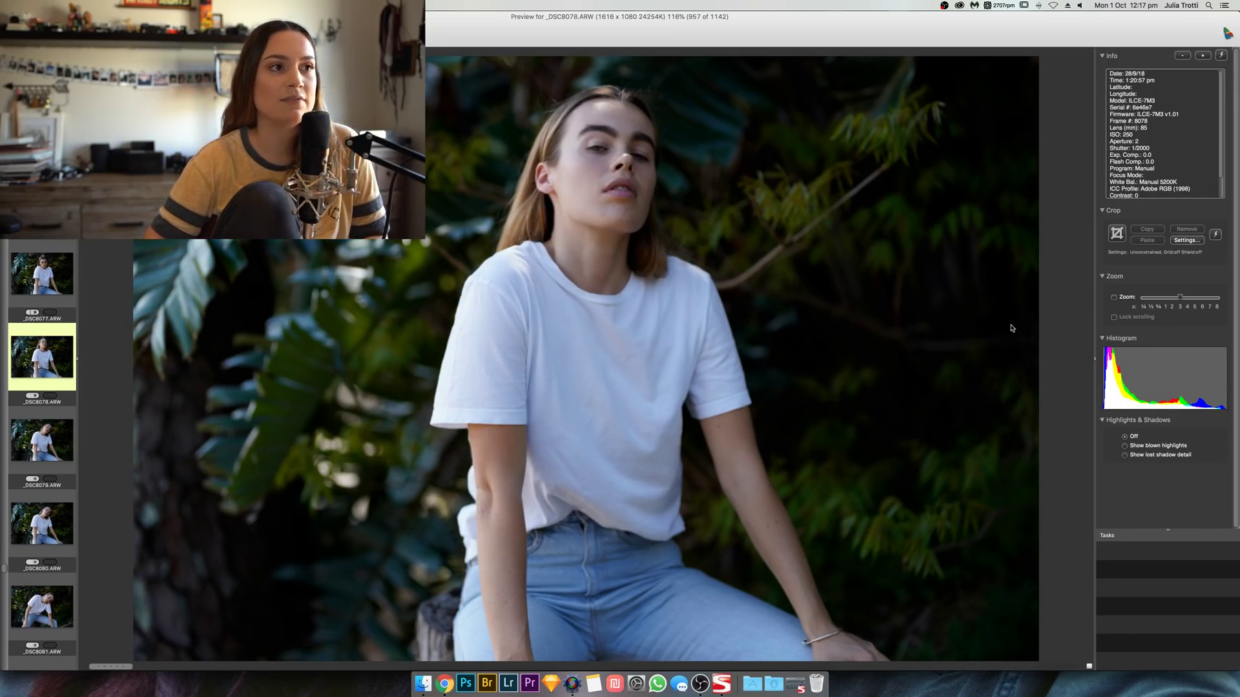
pyautogui.press('Right')
pyautogui.press('Right')
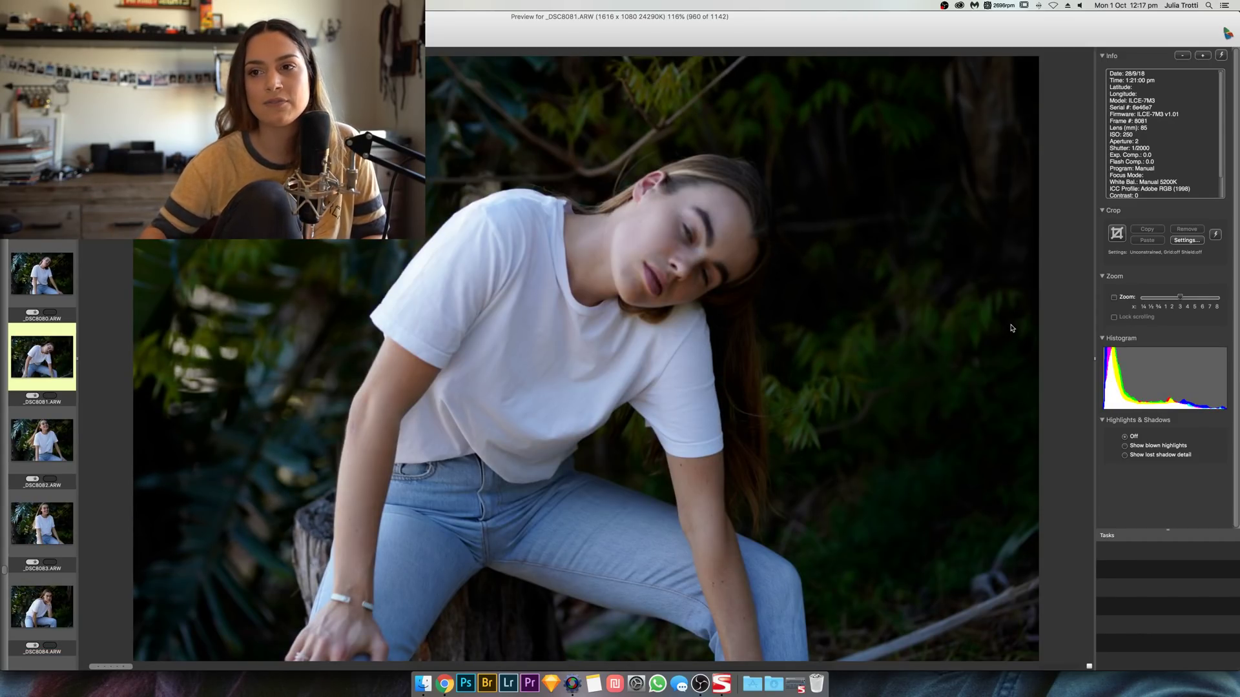
pyautogui.press('Right')
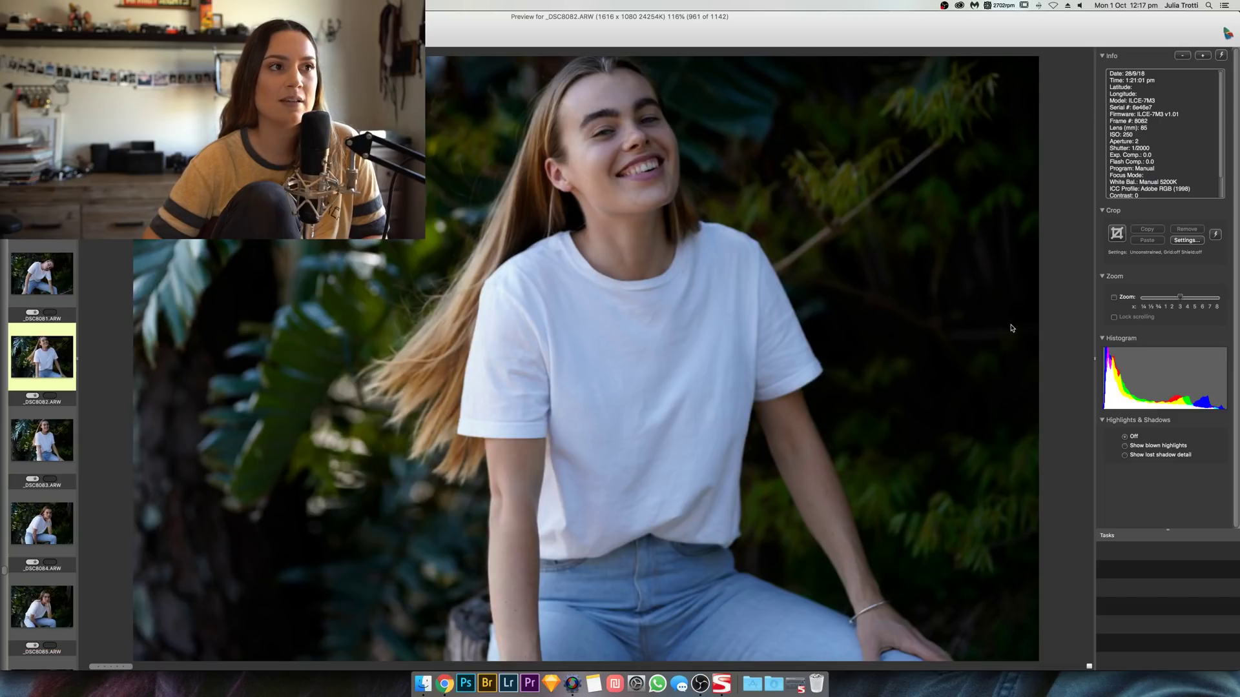
# Step: Examine the forward-leaning seated poses, including the chin-on-hand shot _DSC8086.ARW, up to _DSC8087.ARW
pyautogui.press('Right')
pyautogui.press('Right')
pyautogui.press('Right')
pyautogui.press('Right')
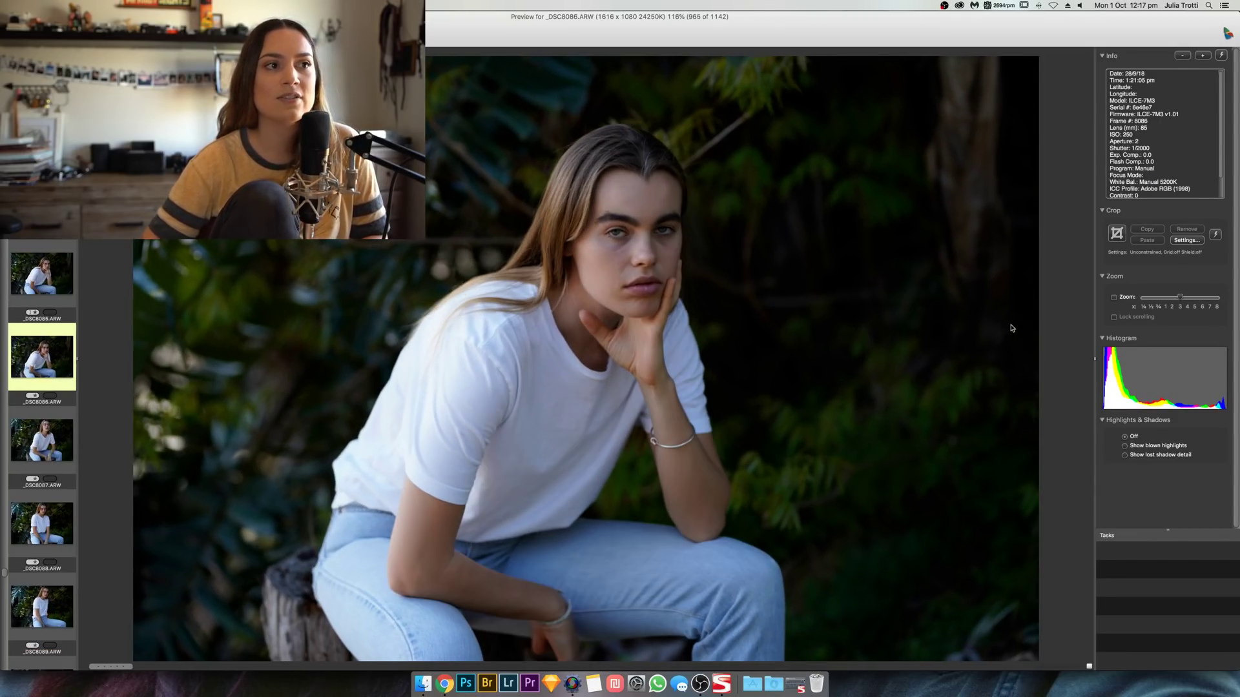
pyautogui.press('Right')
pyautogui.press('Right')
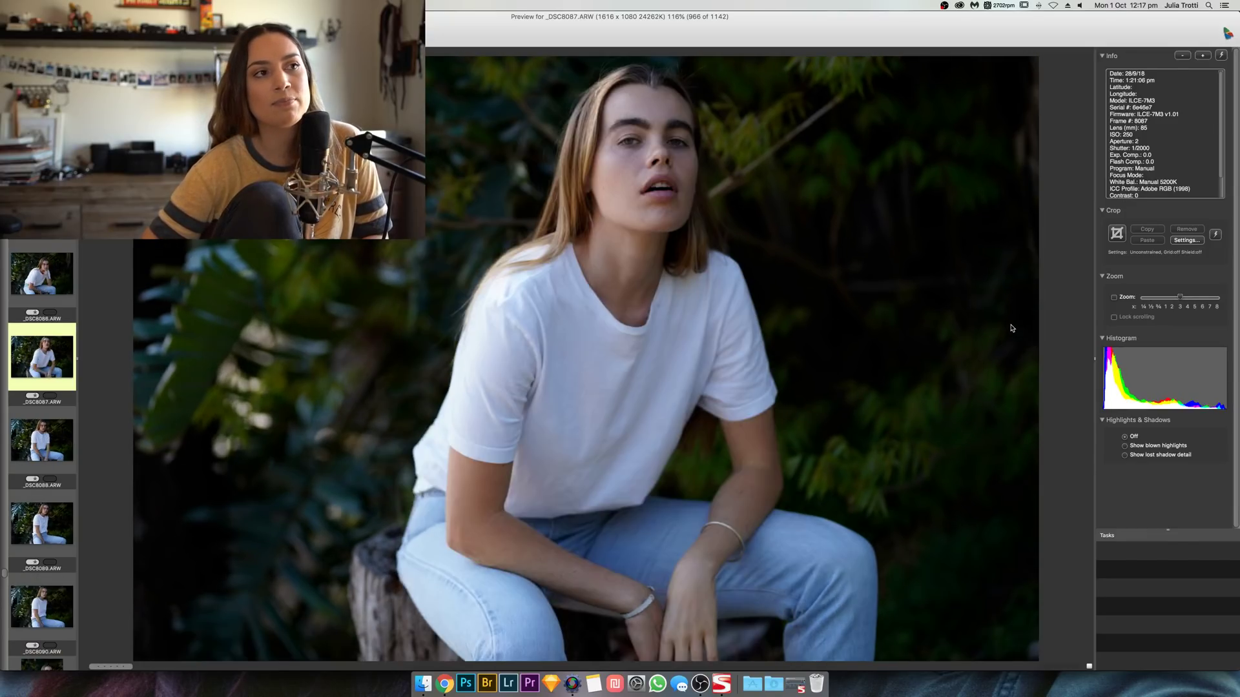
# Step: Compare the sideways seated frame _DSC8089.ARW with its neighbour, continuing to the vertical frame _DSC8091.ARW
pyautogui.press('Right')
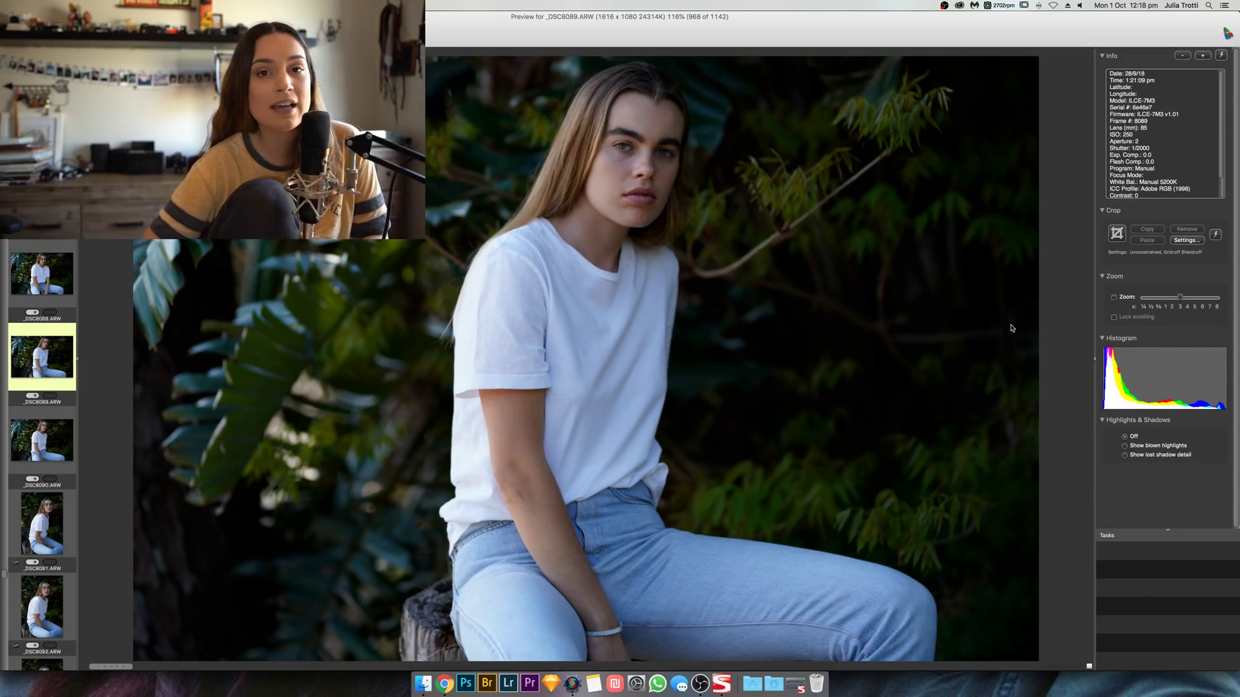
pyautogui.press('Right')
pyautogui.press('Left')
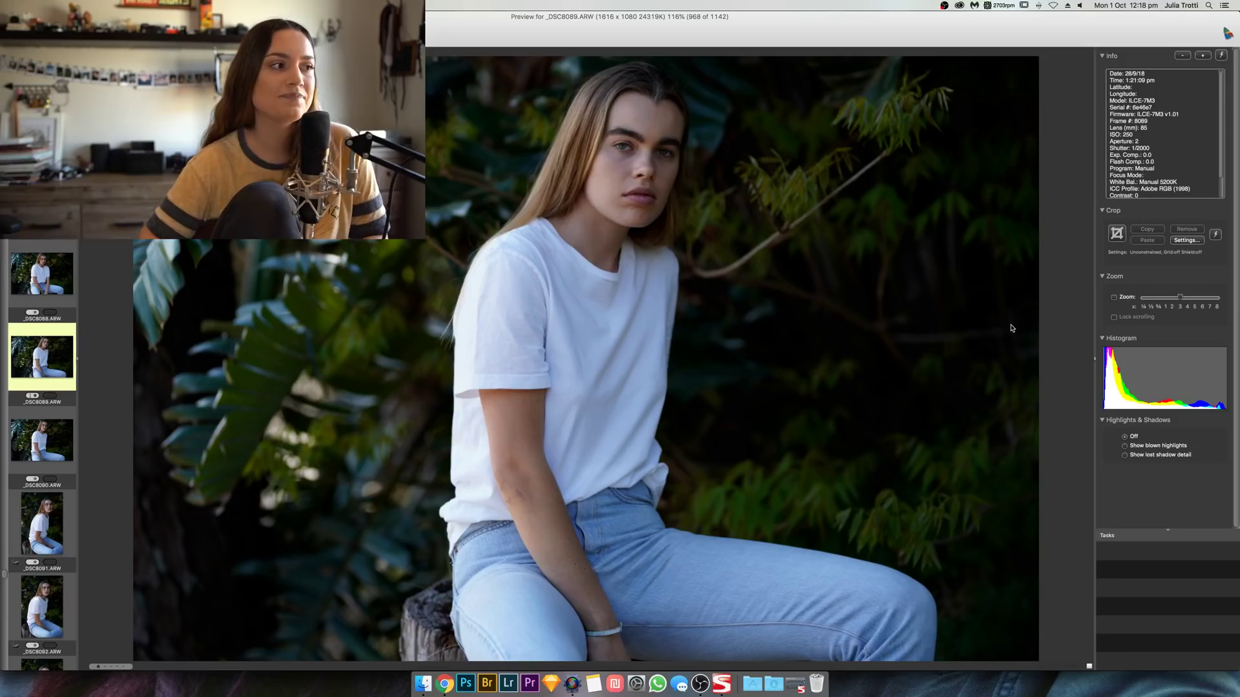
pyautogui.press('Right')
pyautogui.press('Right')
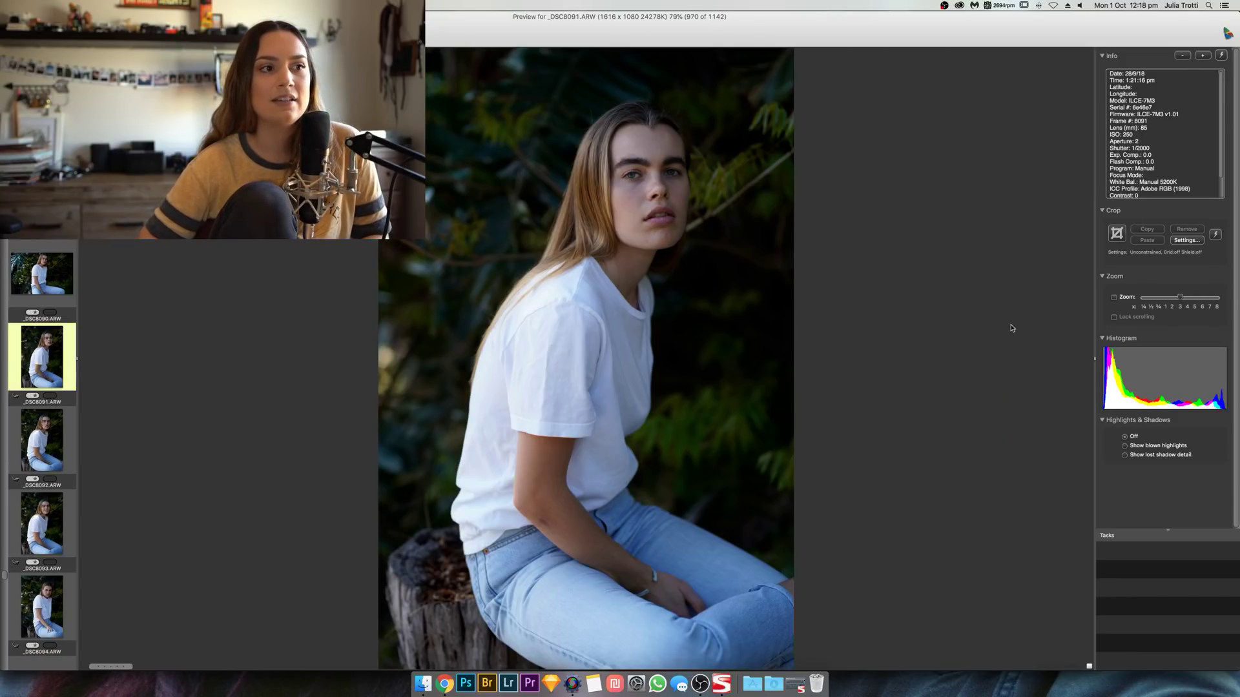
# Step: Review the vertical full-pose frames on the stump from _DSC8092.ARW to _DSC8096.ARW
pyautogui.press('Right')
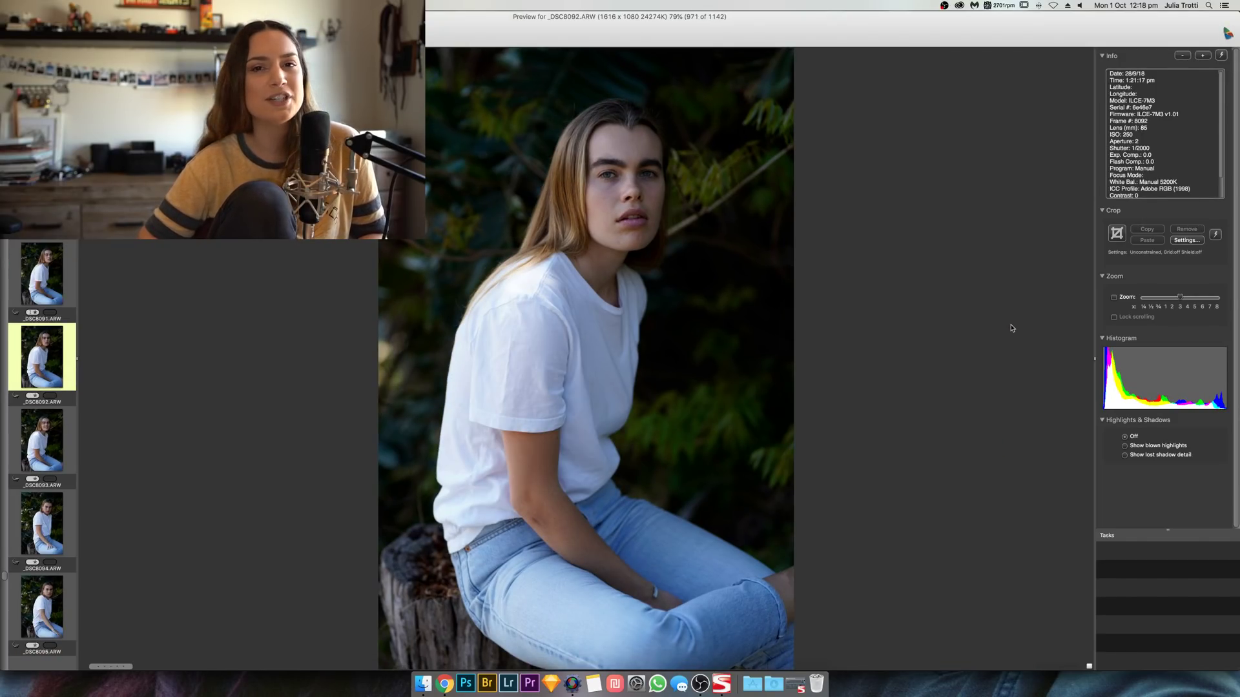
pyautogui.press('Right')
pyautogui.press('Right')
pyautogui.press('Right')
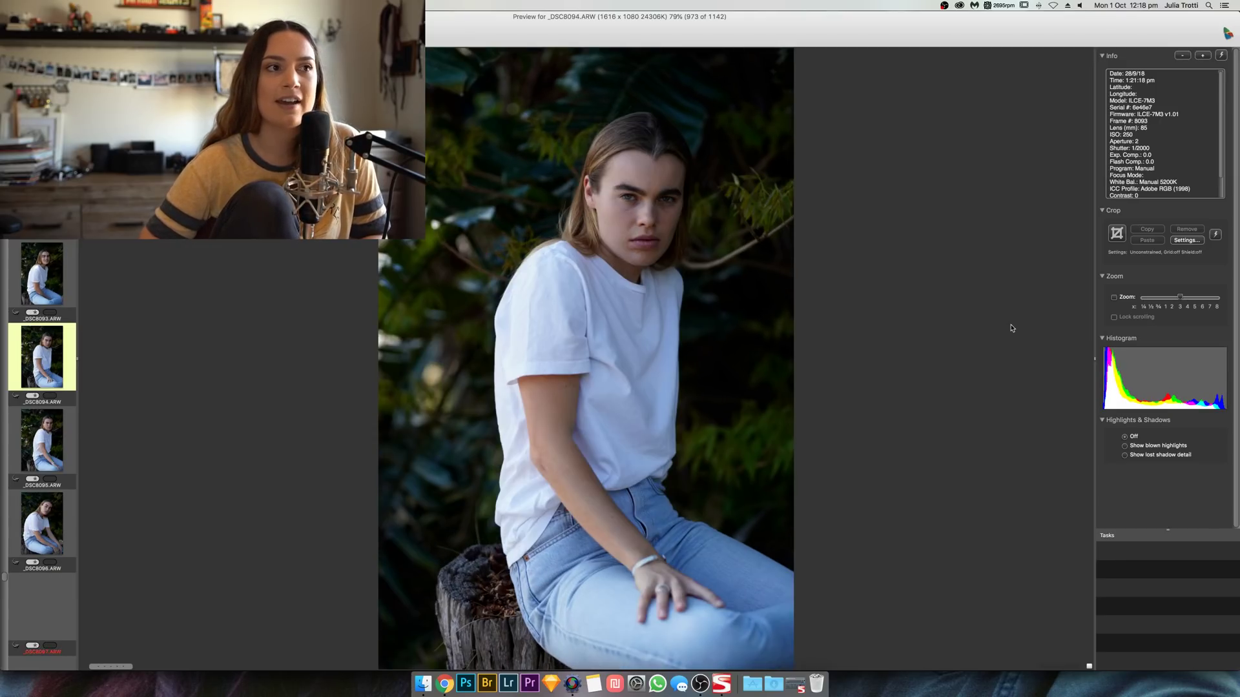
pyautogui.press('Right')
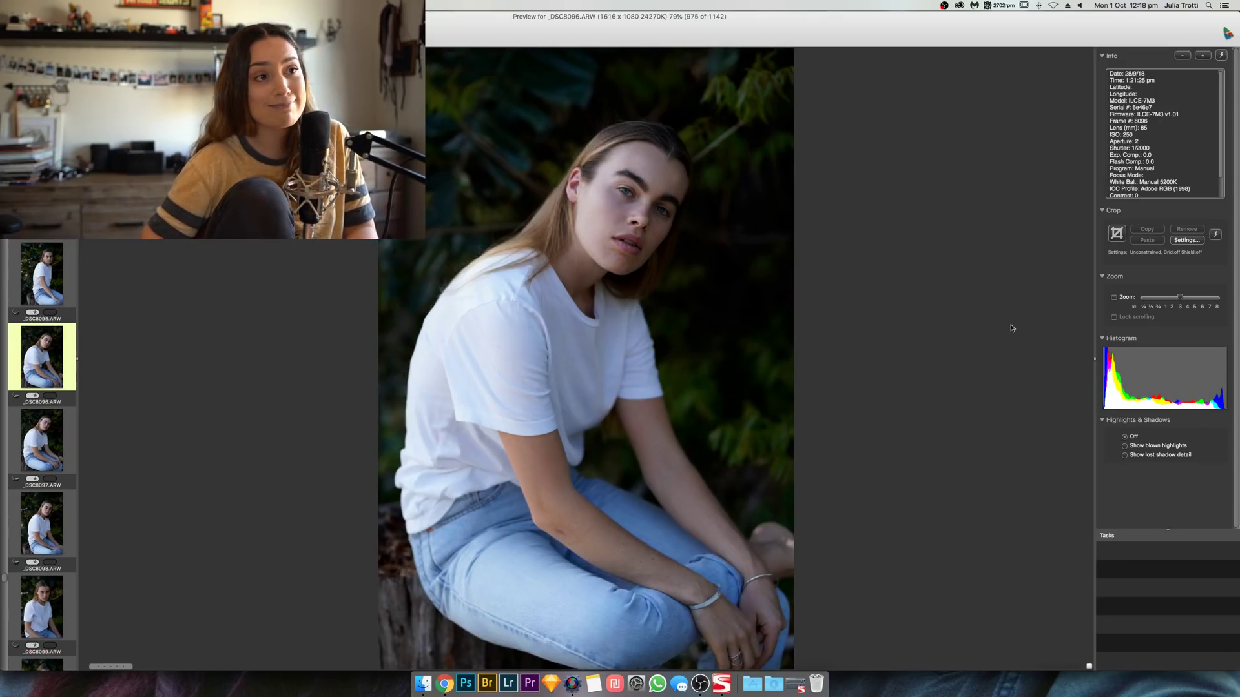
# Step: Check expressions and eyes in the vertical seated frames from _DSC8097.ARW to _DSC8101.ARW
pyautogui.press('Right')
pyautogui.press('Right')
pyautogui.press('Right')
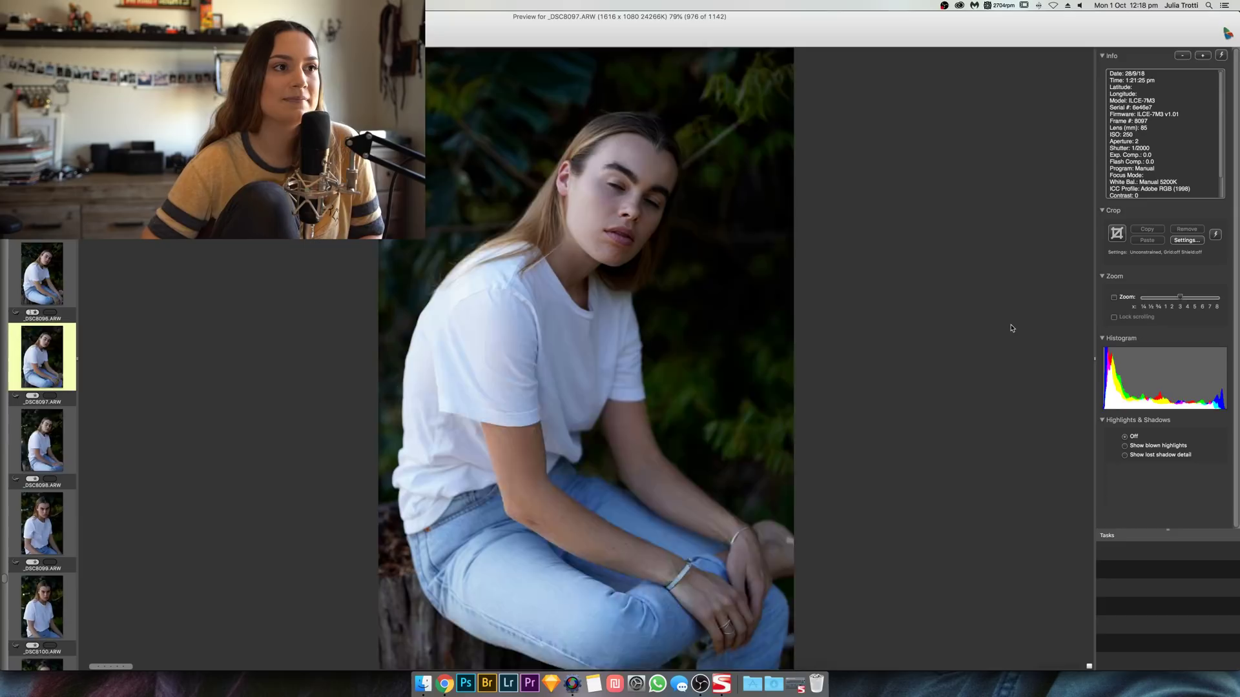
pyautogui.press('Right')
pyautogui.press('Right')
pyautogui.press('Right')
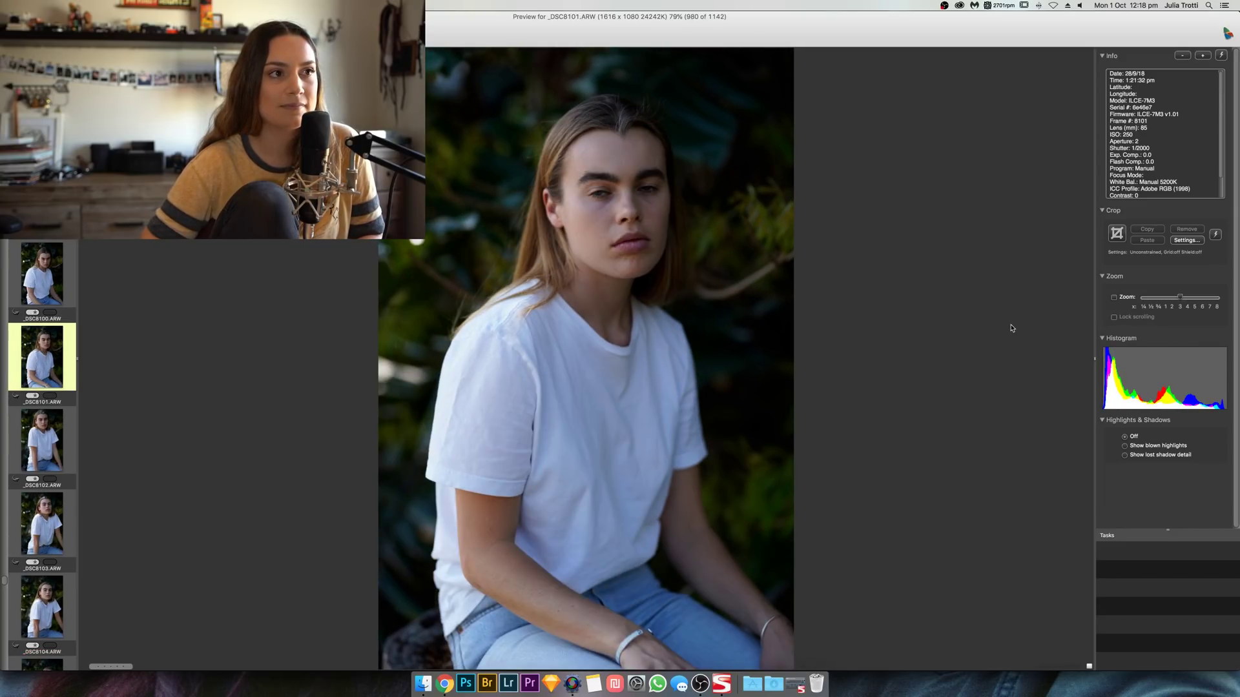
# Step: Assess pose and focus in the closer vertical seated frames from _DSC8103.ARW to _DSC8106.ARW
pyautogui.press('Right')
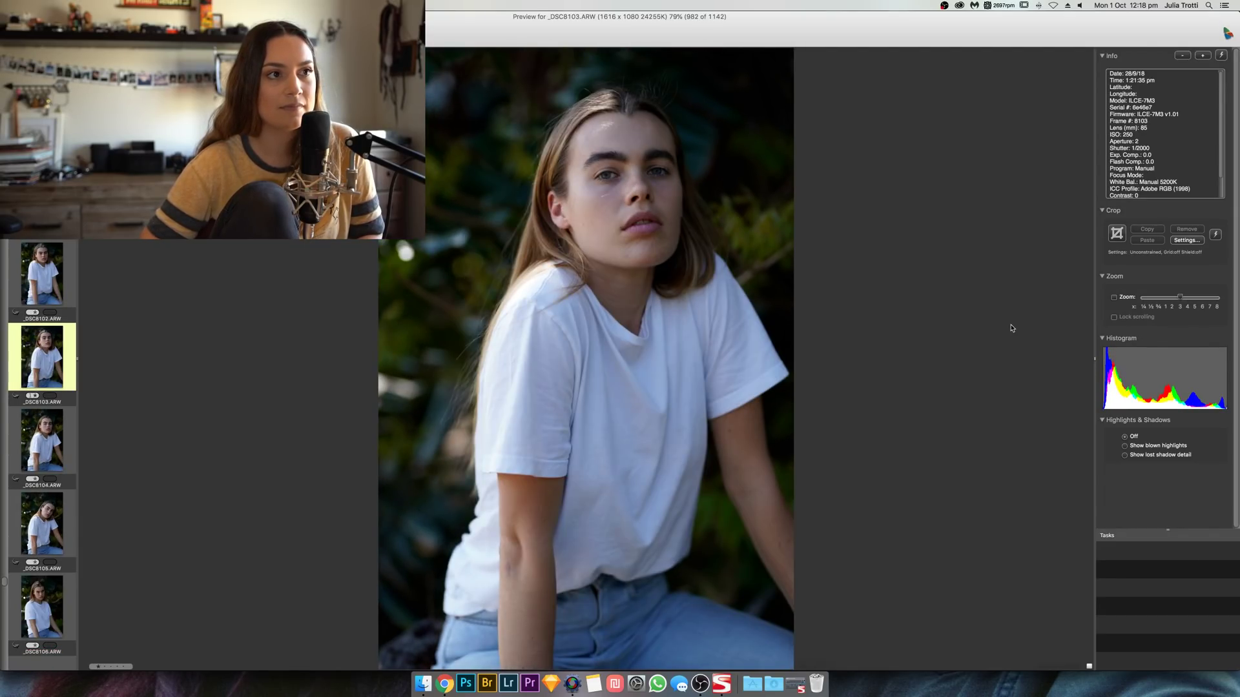
pyautogui.press('Right')
pyautogui.press('Right')
pyautogui.press('Right')
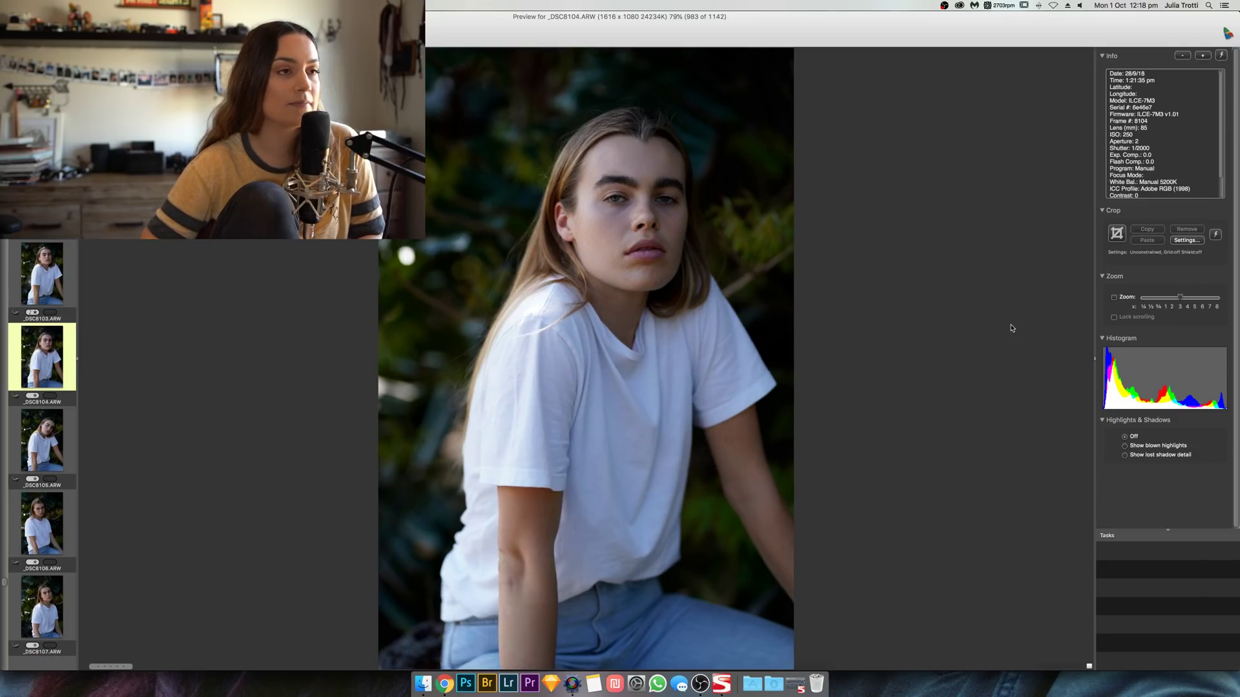
pyautogui.press('Right')
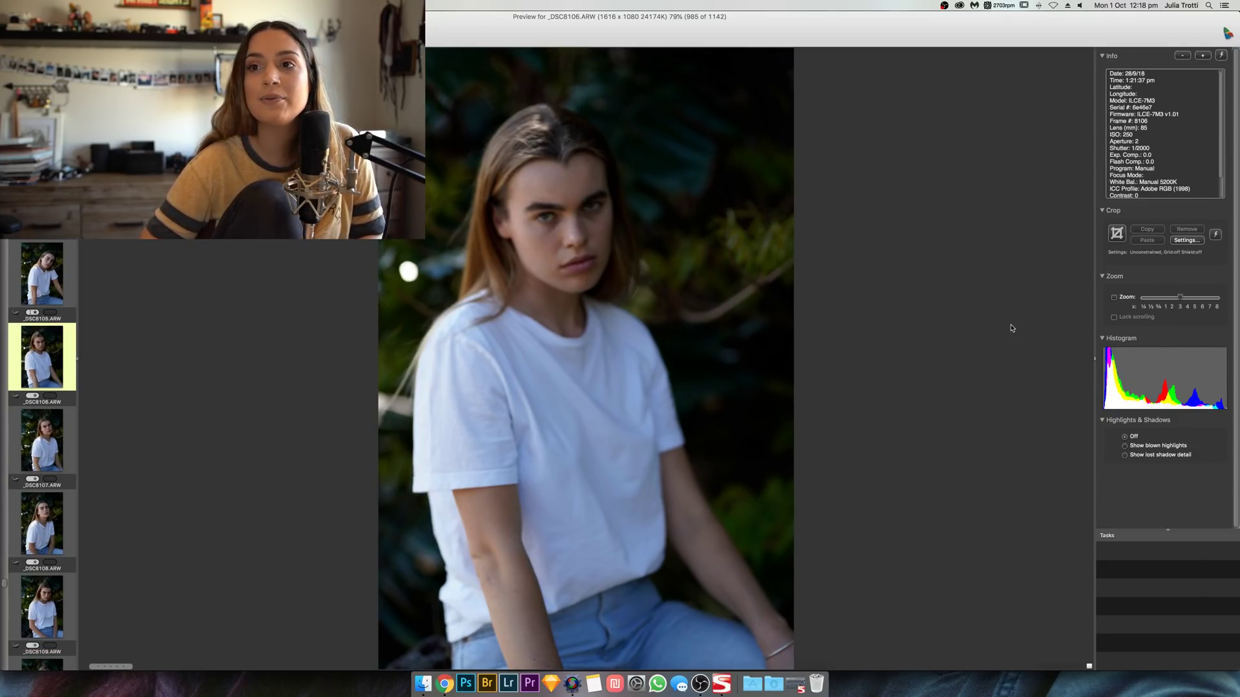
# Step: Examine the seated half-body portraits and tilted-head poses from _DSC8107.ARW to _DSC8114.ARW
pyautogui.press('Right')
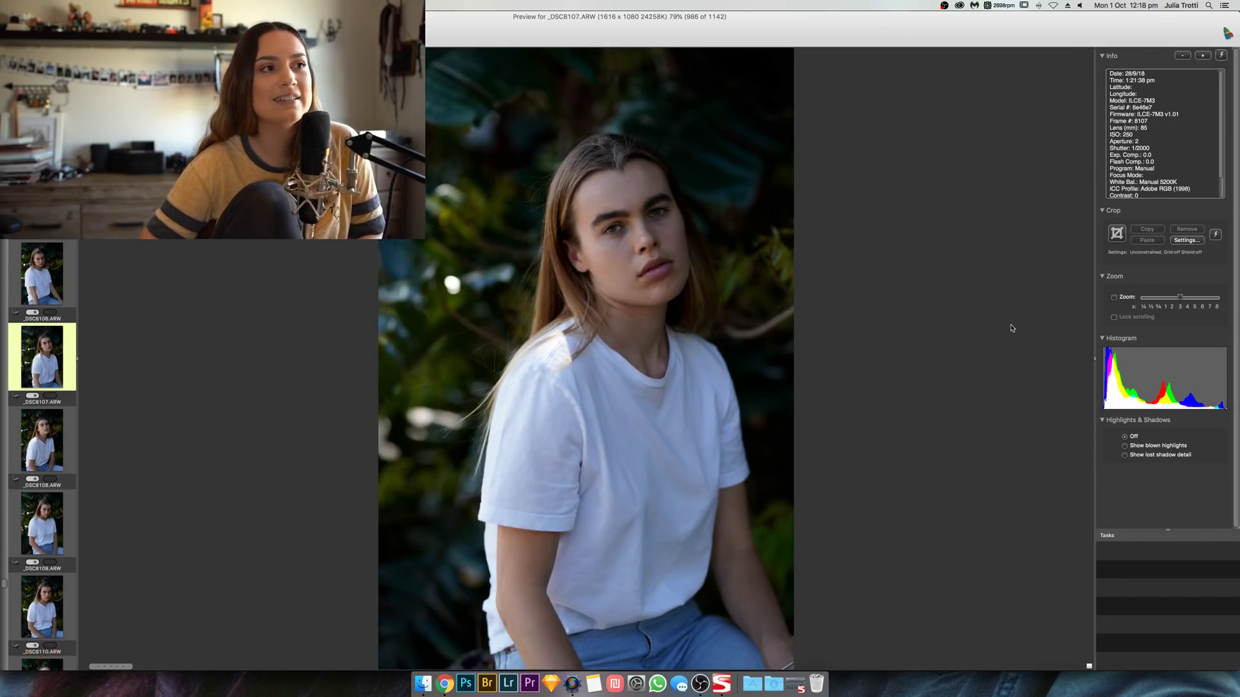
pyautogui.press('Right')
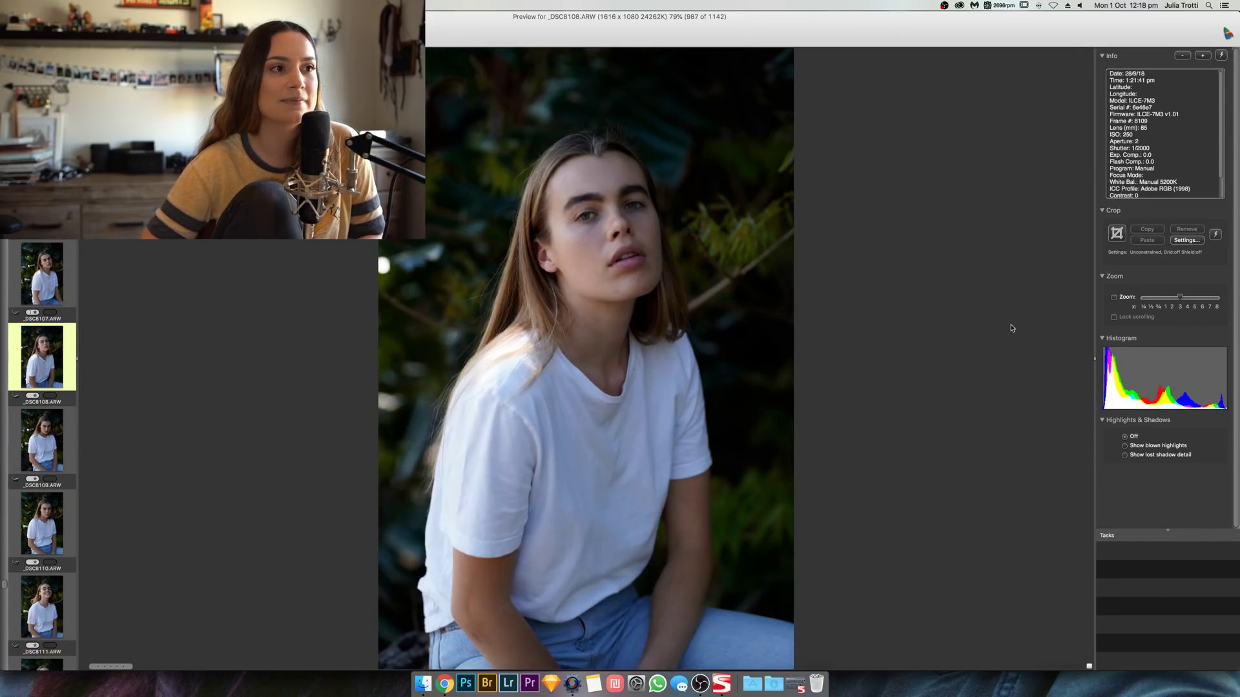
pyautogui.press('Right')
pyautogui.press('Right')
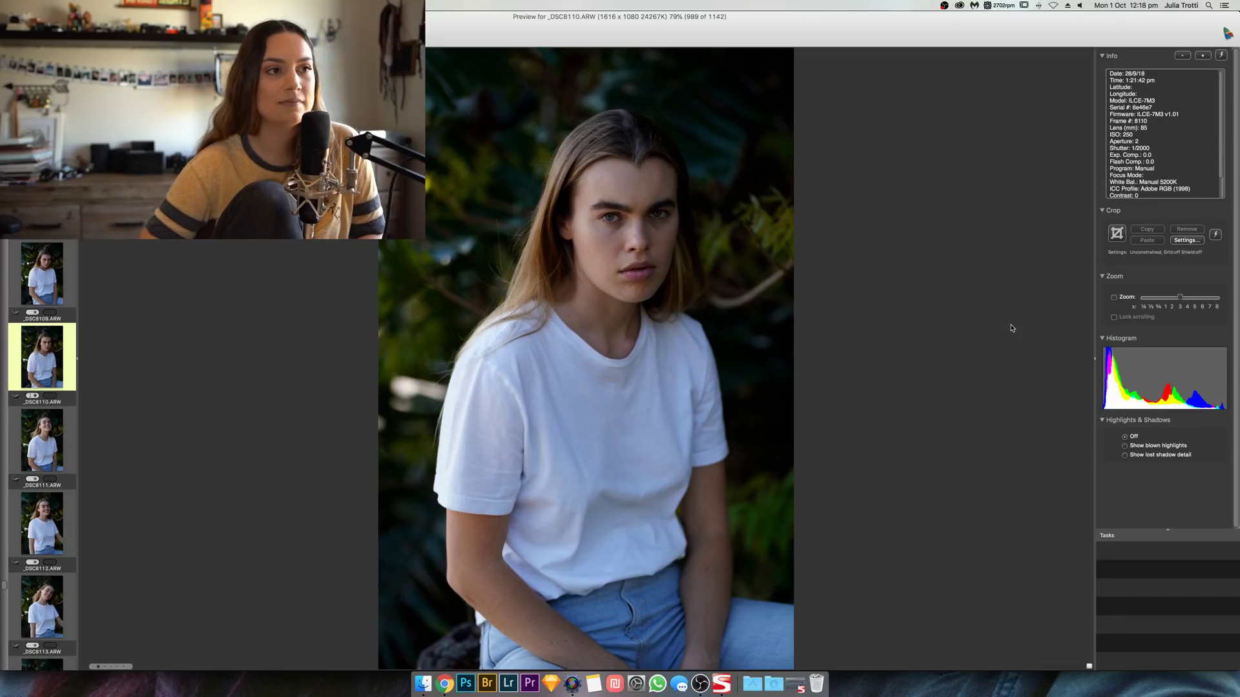
pyautogui.press('Right')
pyautogui.press('Right')
pyautogui.press('Right')
pyautogui.press('Right')
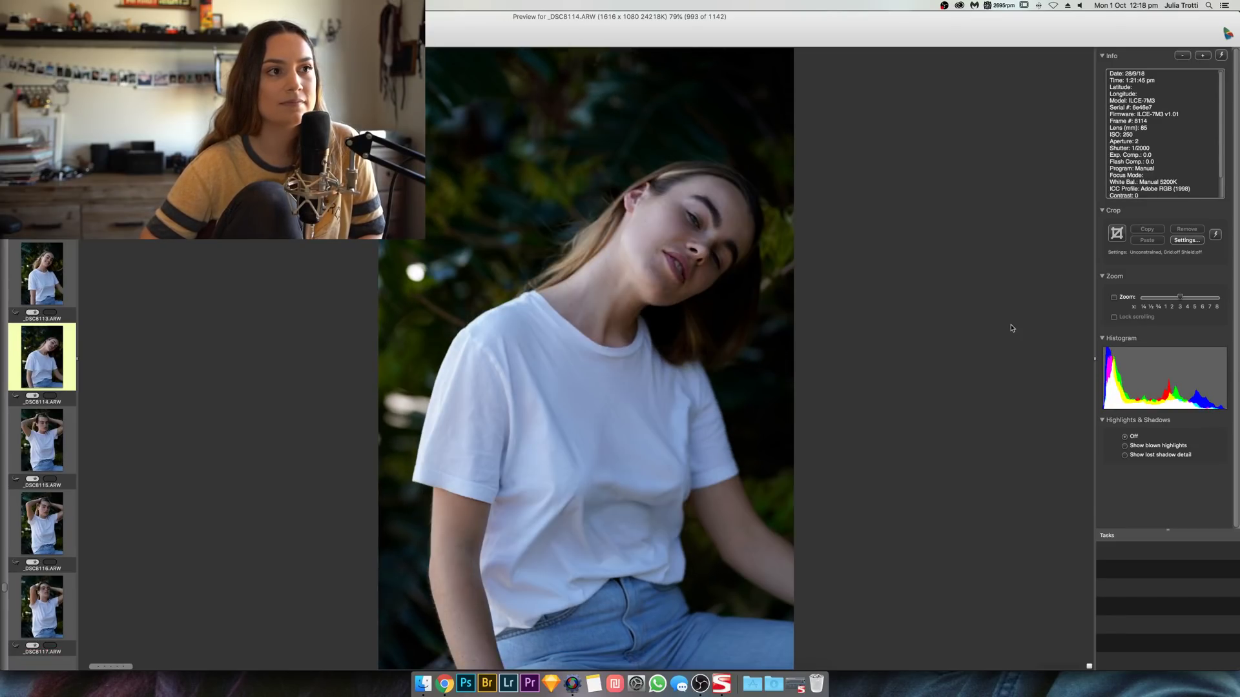
# Step: Compare the hands-on-head poses back and forth from _DSC8115.ARW to _DSC8117.ARW
pyautogui.press('Right')
pyautogui.press('Right')
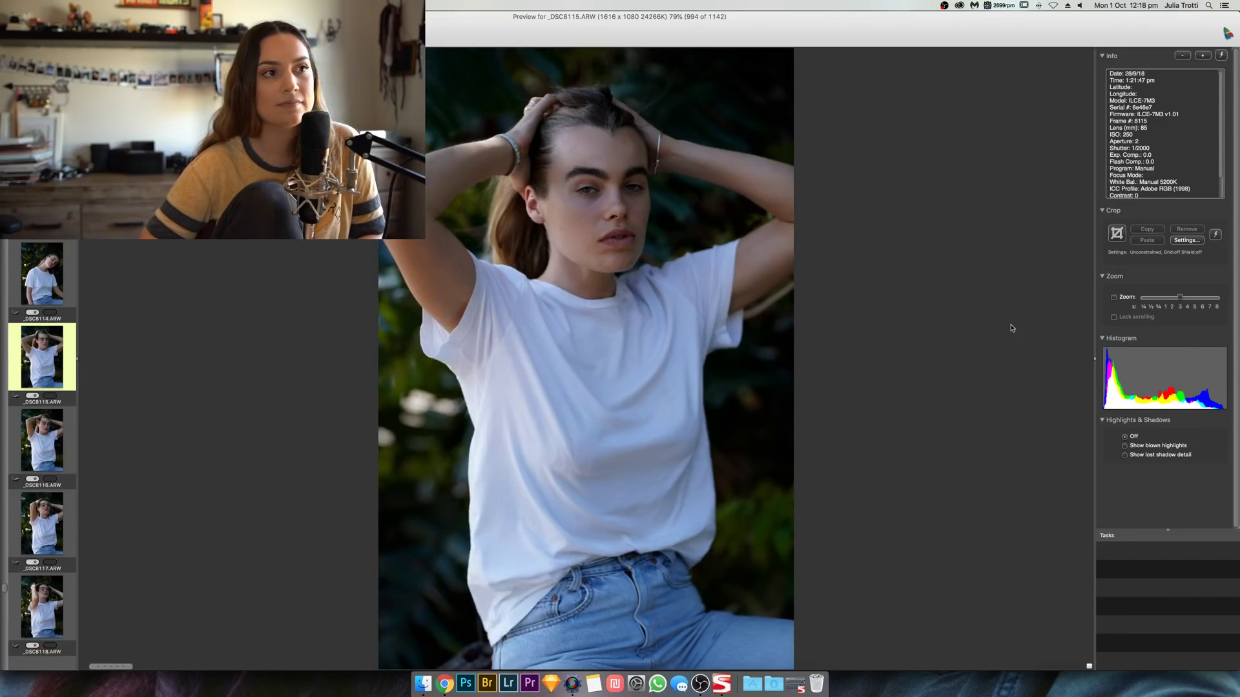
pyautogui.press('Left')
pyautogui.press('Right')
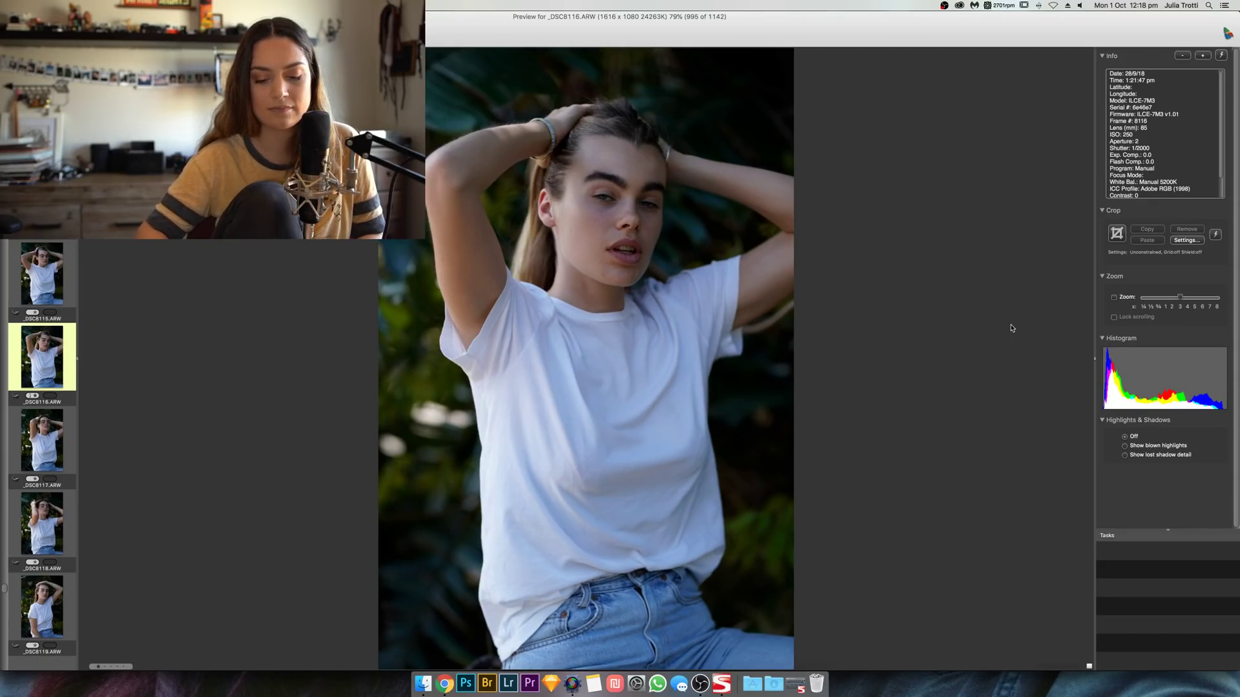
pyautogui.press('Right')
pyautogui.press('Right')
pyautogui.press('Right')
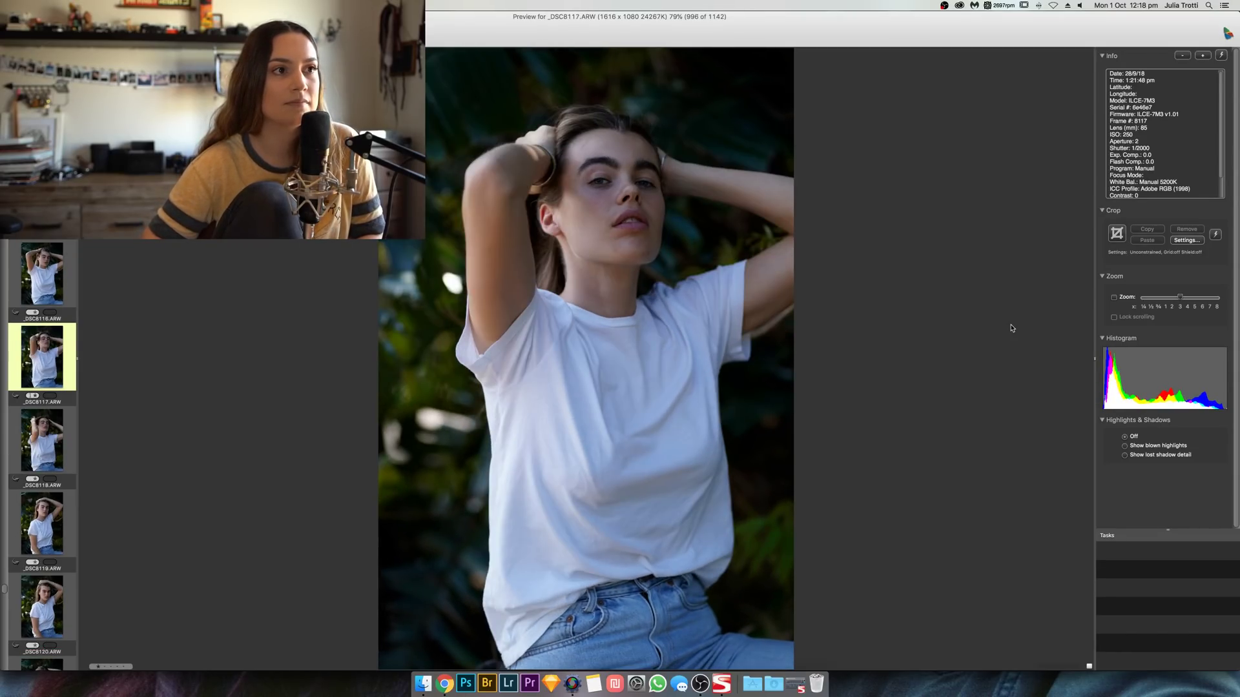
# Step: Review the following vertical poses through to the looking-down, moving-hair shot _DSC8122.ARW
pyautogui.press('Right')
pyautogui.press('Right')
pyautogui.press('Right')
pyautogui.press('Right')
pyautogui.press('Right')
pyautogui.press('Right')
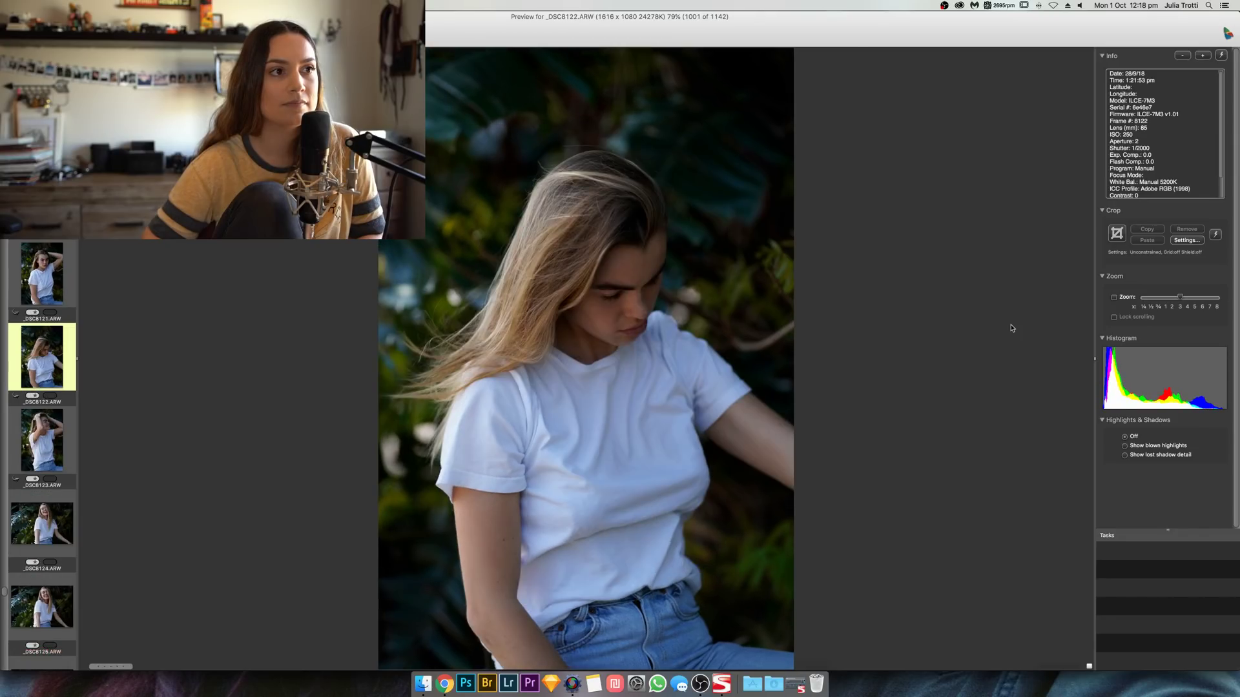
# Step: Assess expressions and focus from the laughing shots to the forward-leaning seated pose, _DSC8123.ARW to _DSC8131.ARW
pyautogui.press('Right')
pyautogui.press('Right')
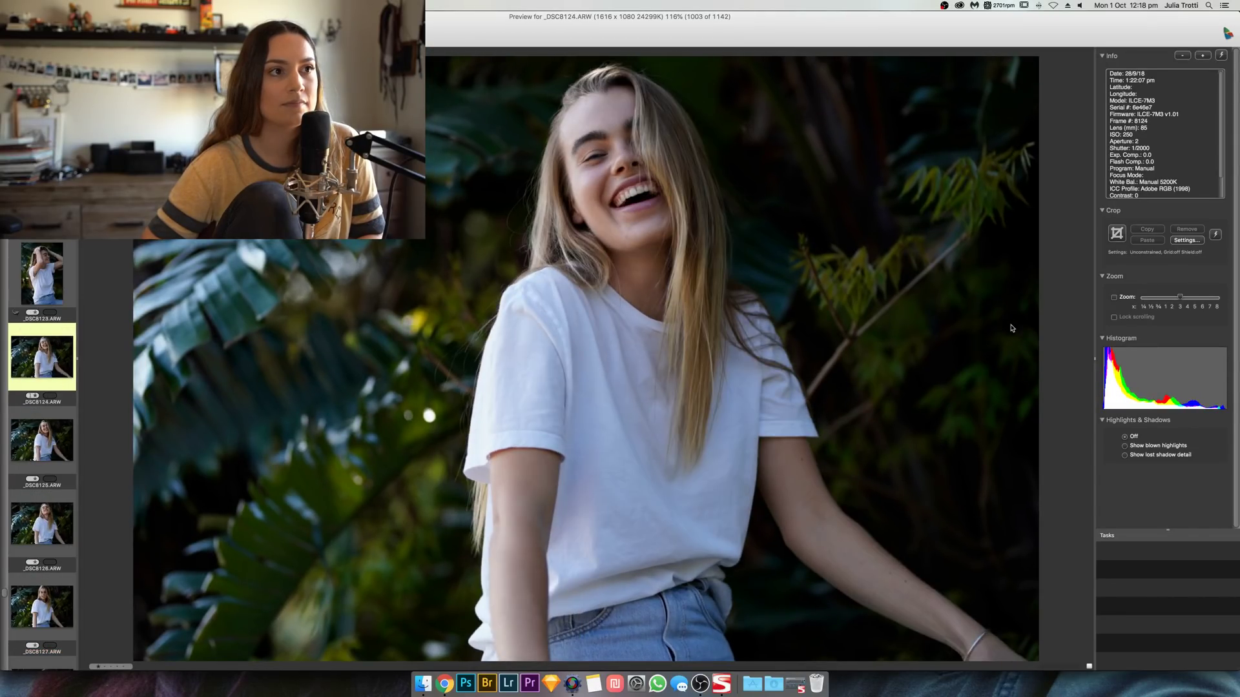
pyautogui.press('Right')
pyautogui.press('Right')
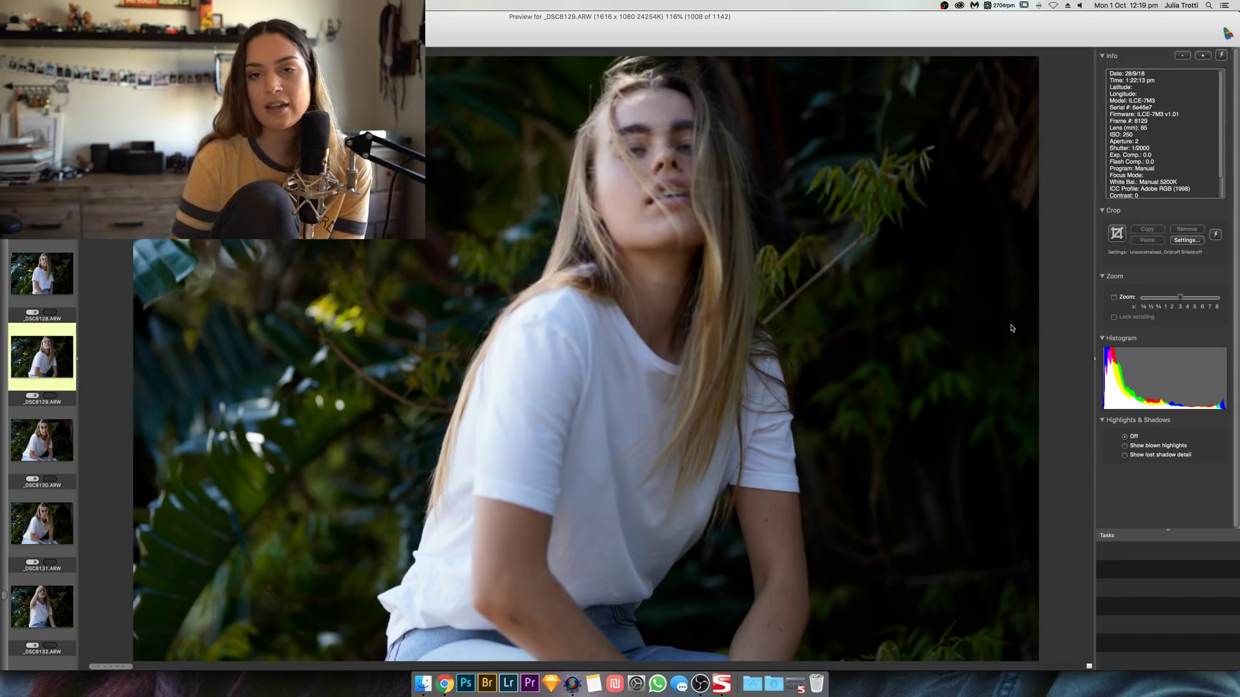
pyautogui.press('Right')
pyautogui.press('Right')
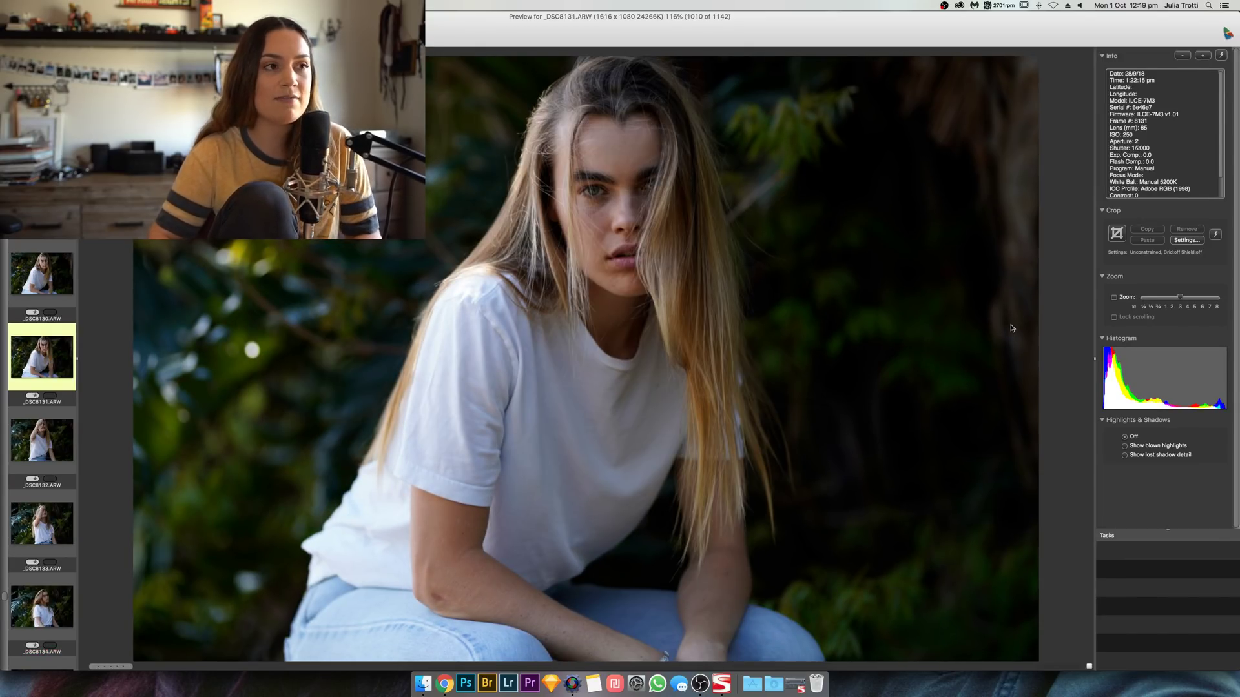
# Step: Review the hand-on-forehead and hair-over-face poses from _DSC8132.ARW to _DSC8139.ARW
pyautogui.press('Right')
pyautogui.press('Right')
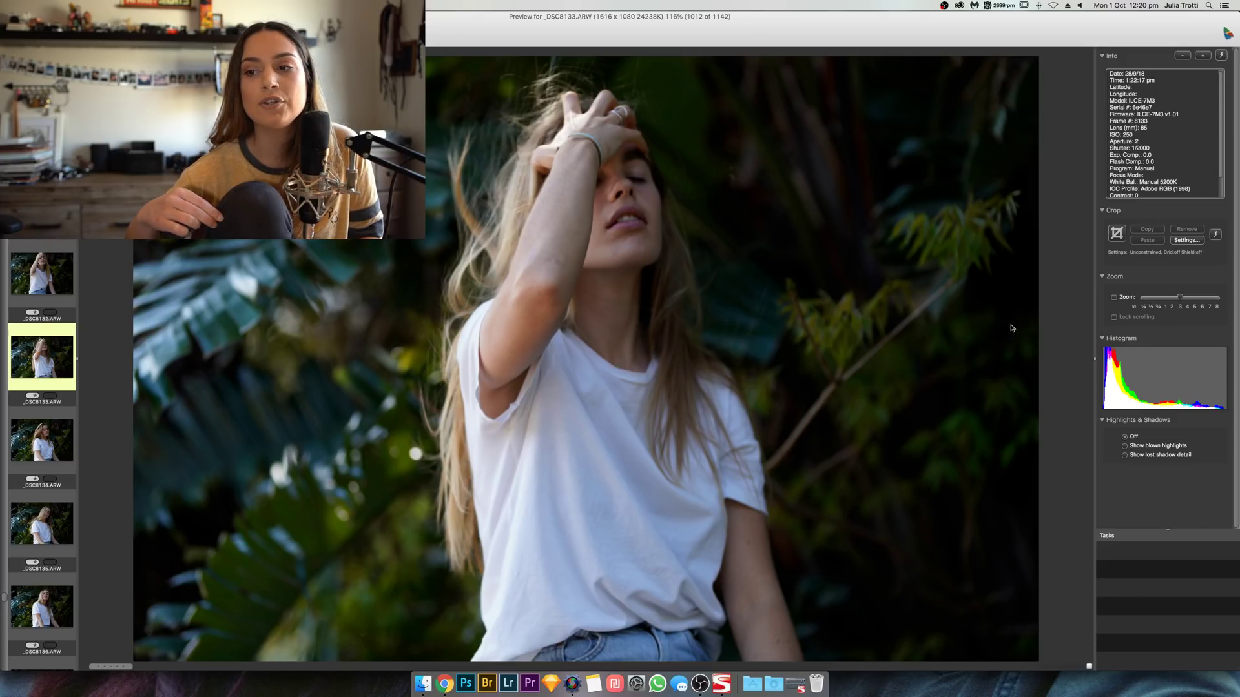
pyautogui.press('Right')
pyautogui.press('Right')
pyautogui.press('Right')
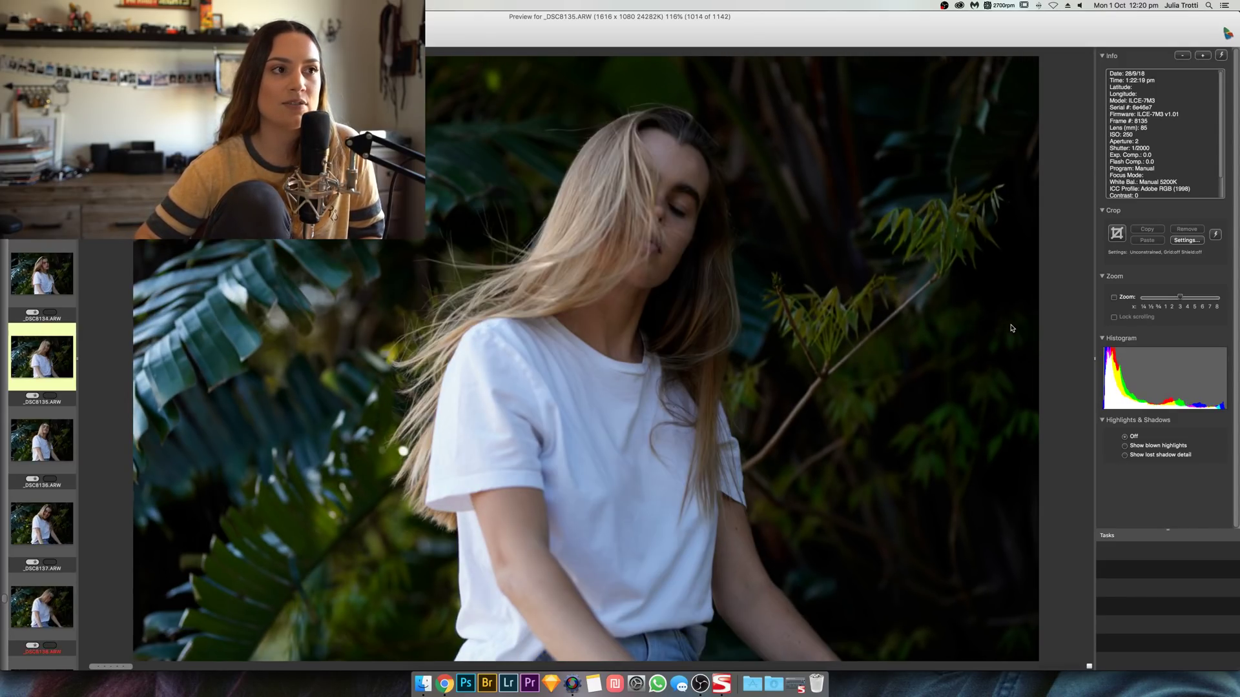
pyautogui.press('Right')
pyautogui.press('Right')
pyautogui.press('Right')
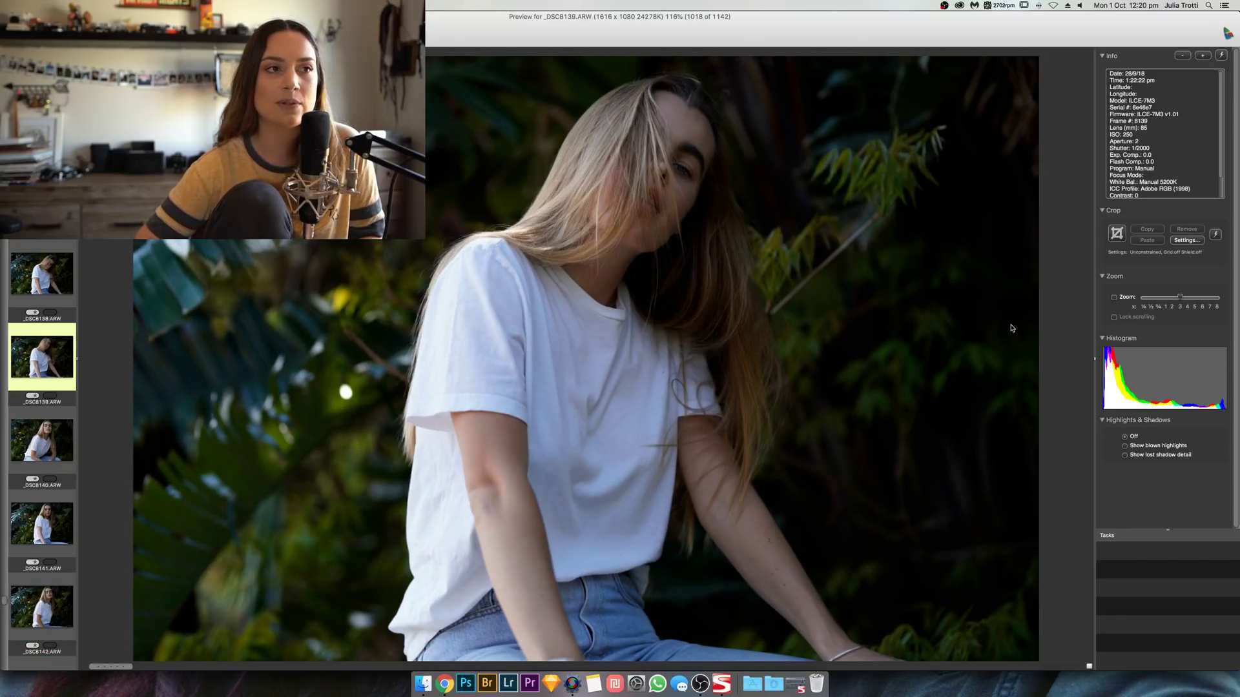
# Step: Examine the straight-faced seated portraits from _DSC8140.ARW to _DSC8147.ARW
pyautogui.press('Right')
pyautogui.press('Right')
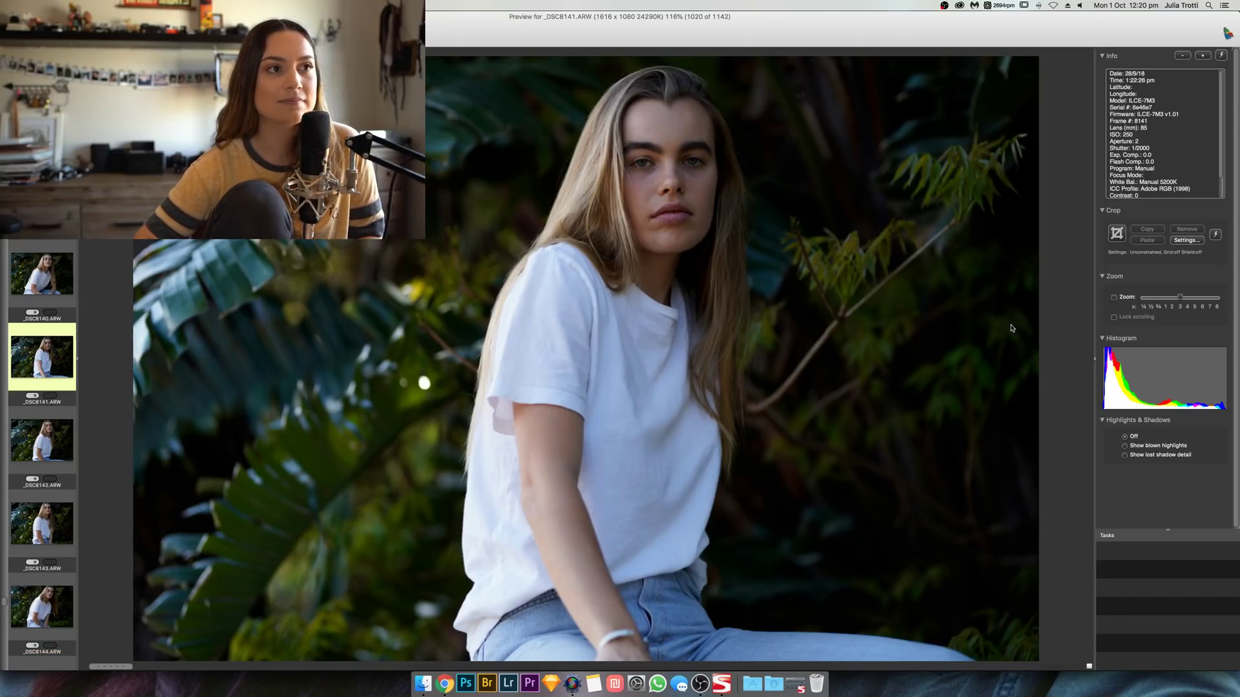
pyautogui.press('Right')
pyautogui.press('Right')
pyautogui.press('Right')
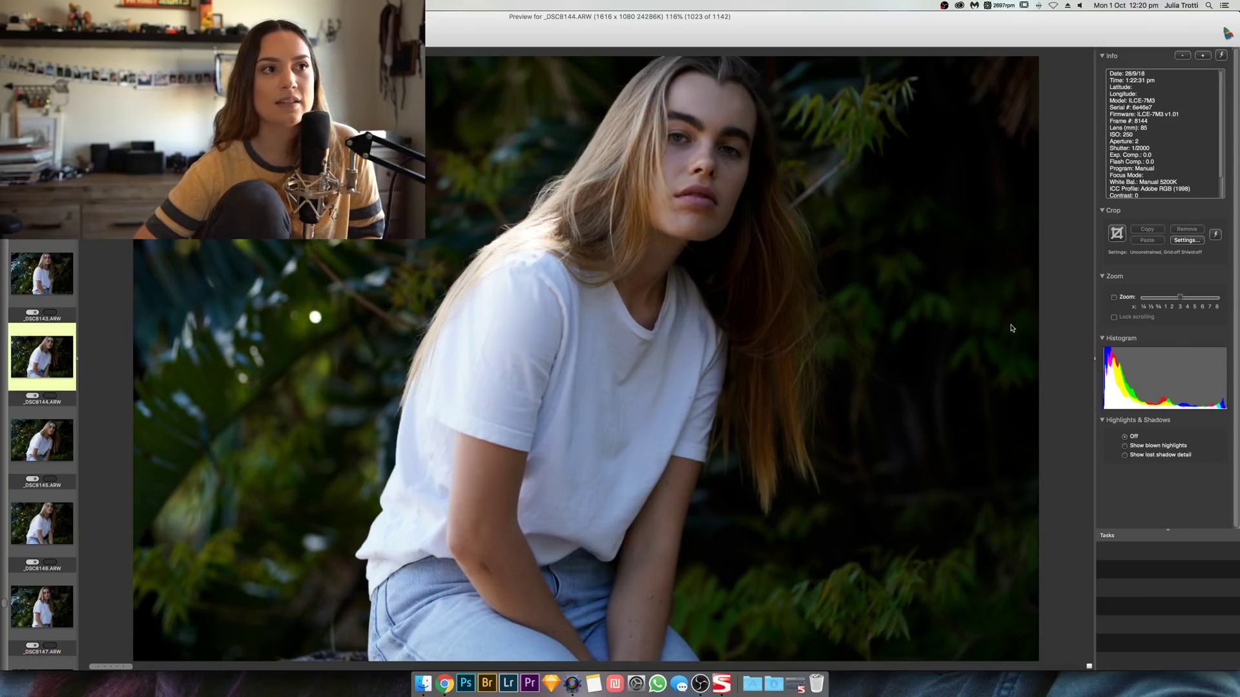
pyautogui.press('Right')
pyautogui.press('Right')
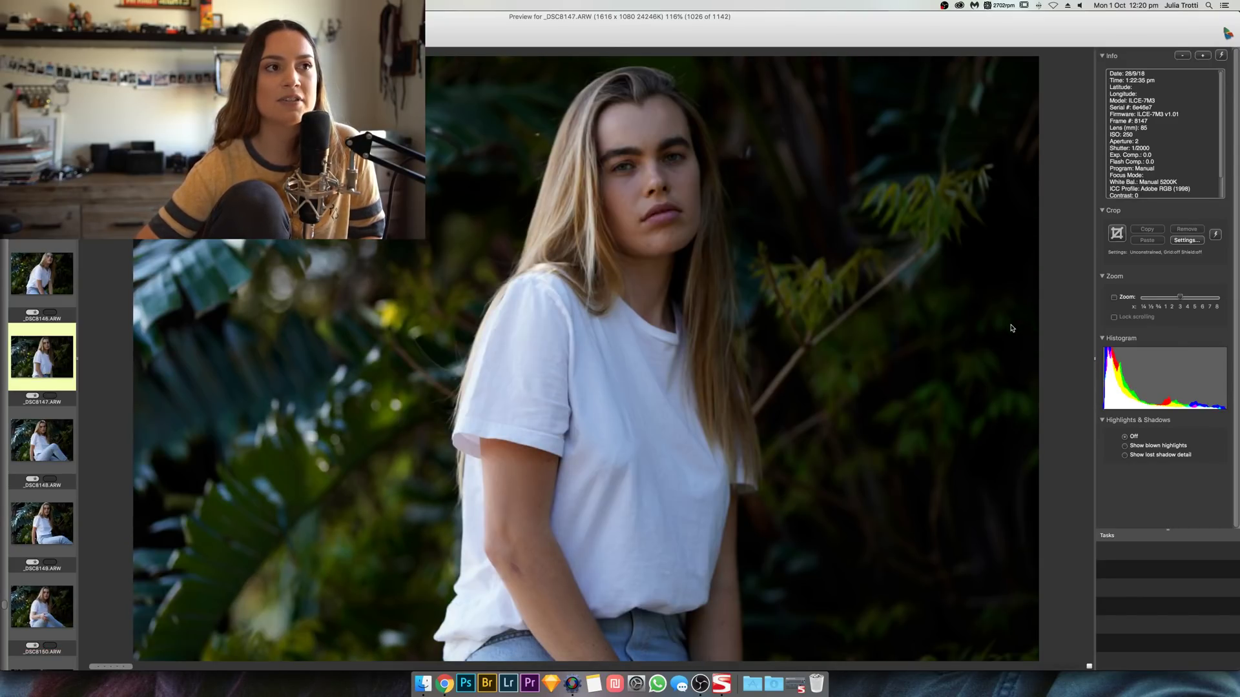
# Step: Compare the leaning pose _DSC8146.ARW with the upright pose _DSC8147.ARW
pyautogui.press('Right')
pyautogui.press('Left')
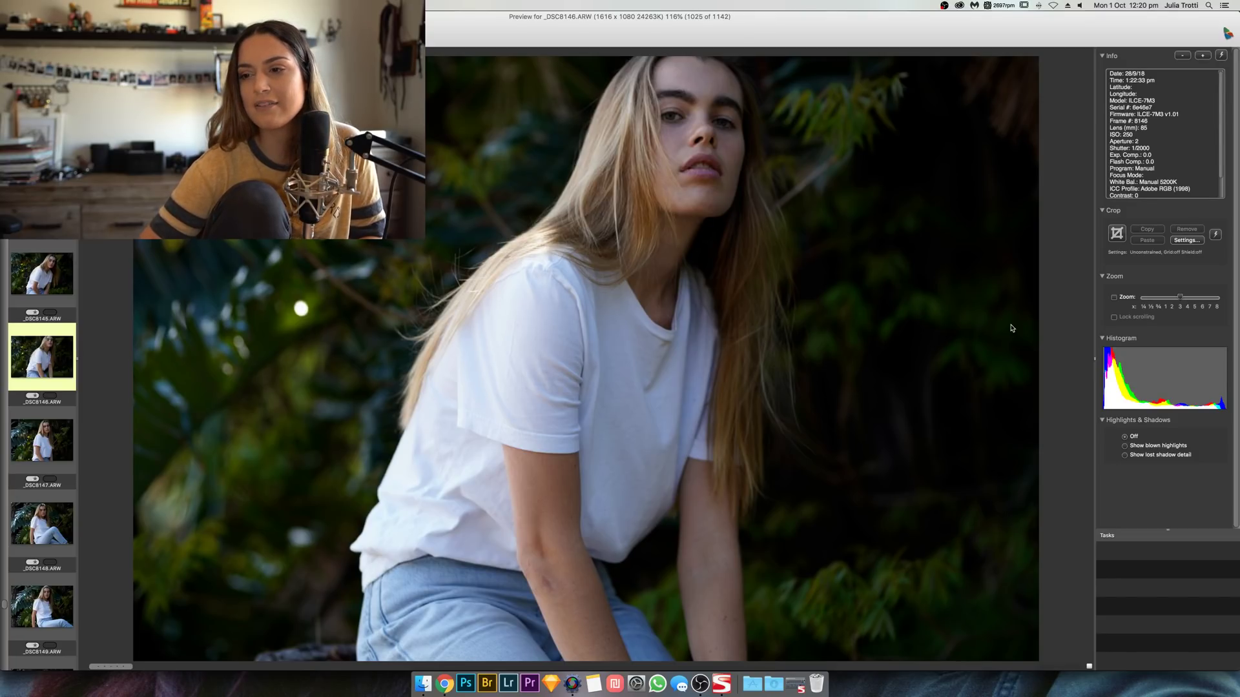
pyautogui.press('Right')
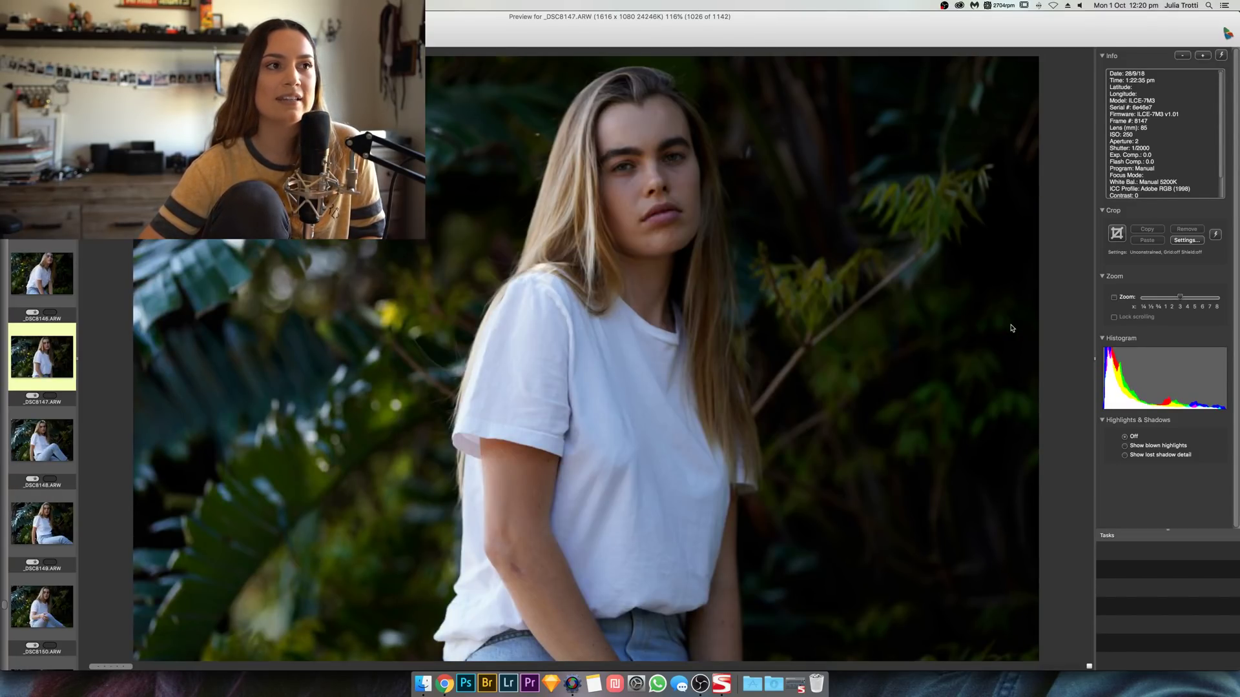
# Step: Assess the raised-knee and following horizontal seated poses from _DSC8148.ARW to _DSC8154.ARW
pyautogui.press('Right')
pyautogui.press('Right')
pyautogui.press('Right')
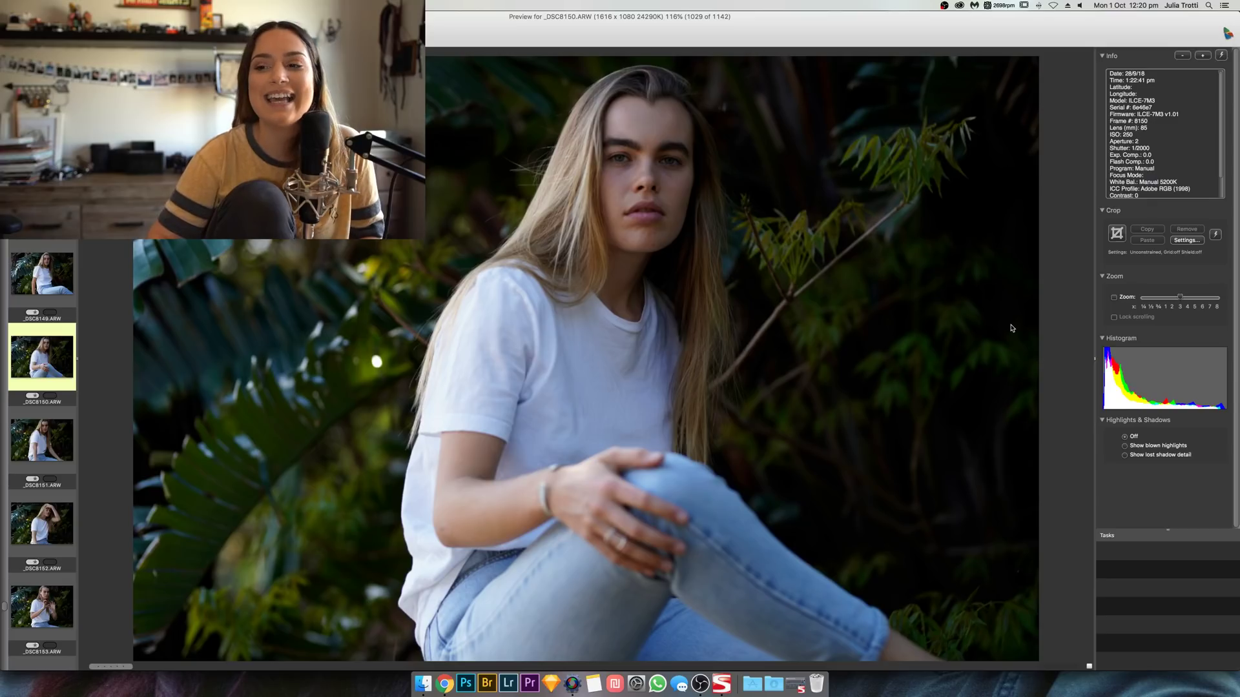
pyautogui.press('Right')
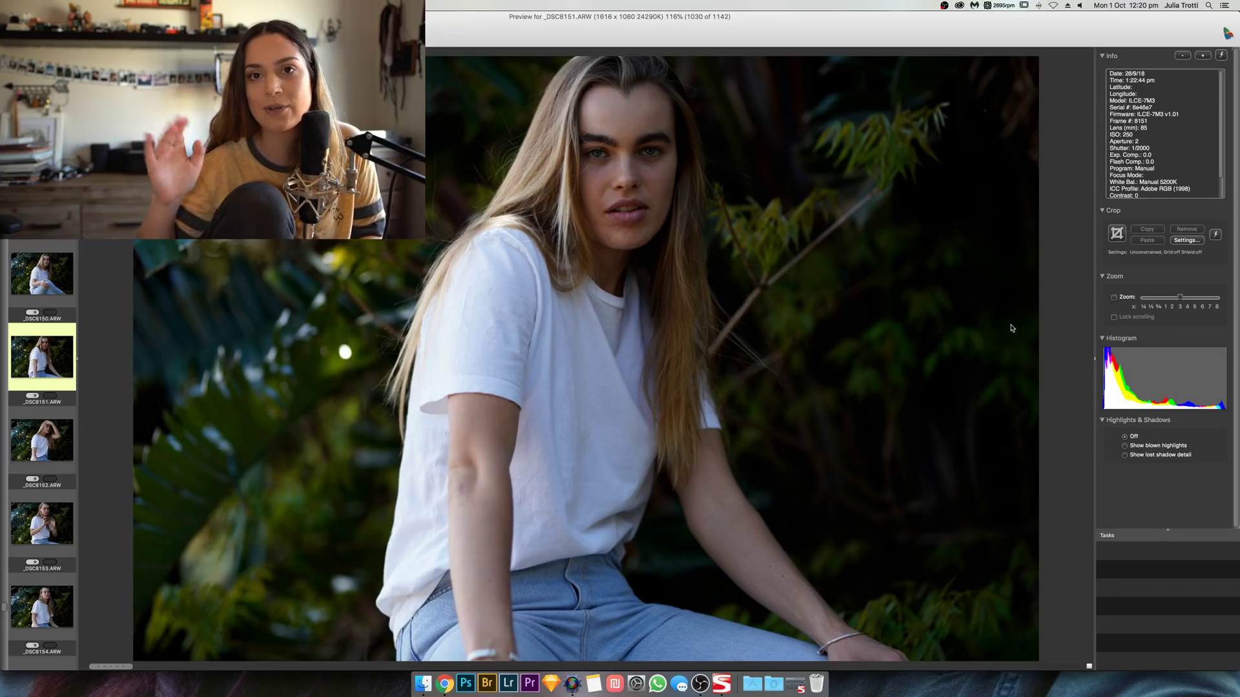
pyautogui.press('Right')
pyautogui.press('Right')
pyautogui.press('Right')
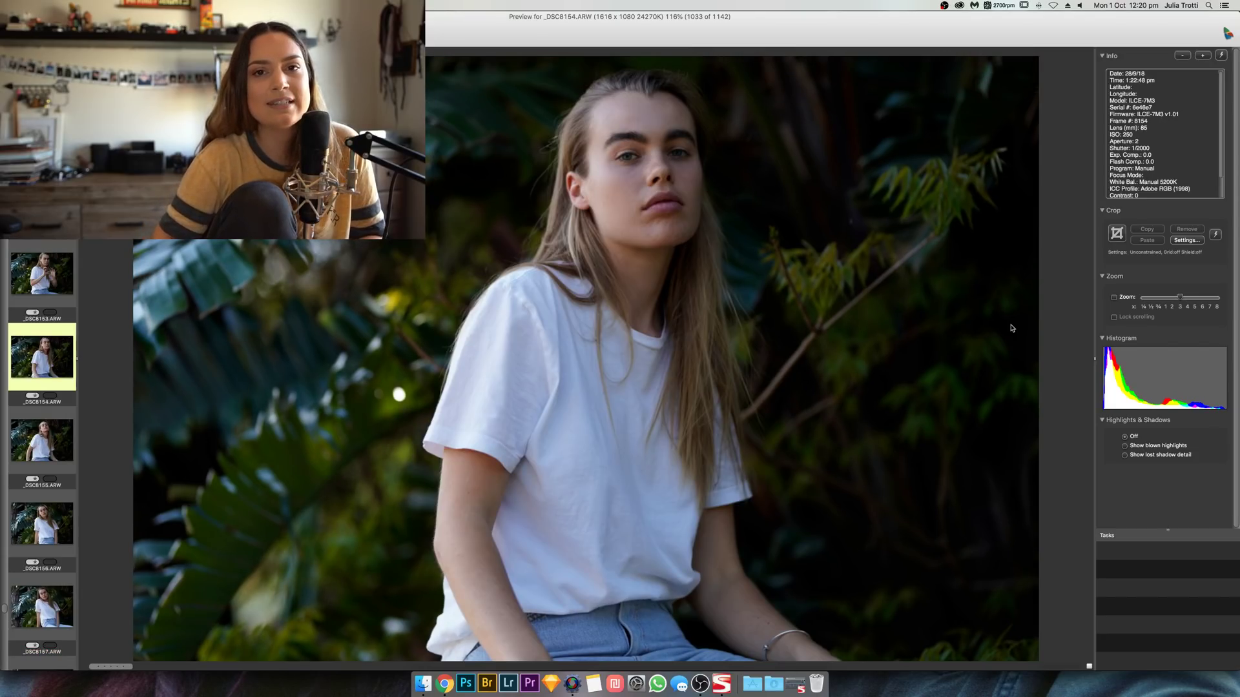
# Step: Compare the chin-up pose in _DSC8155.ARW with its neighbouring frames
pyautogui.press('Right')
pyautogui.press('Right')
pyautogui.press('Right')
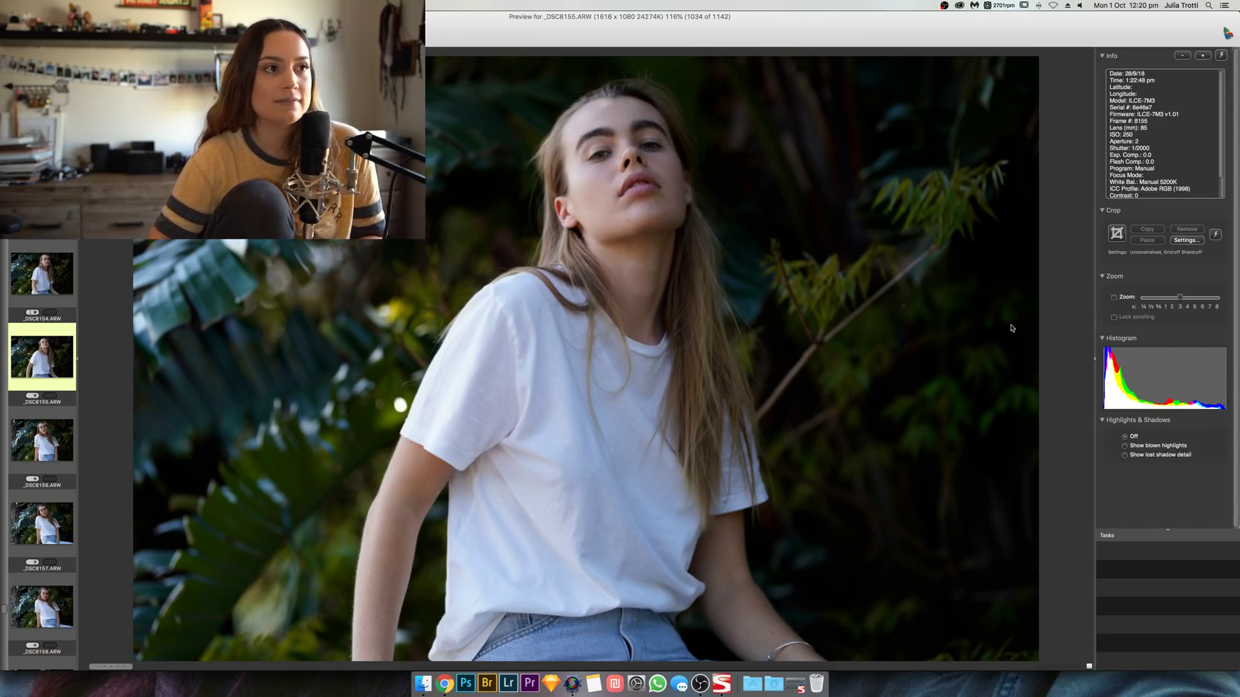
pyautogui.press('Left')
pyautogui.press('Left')
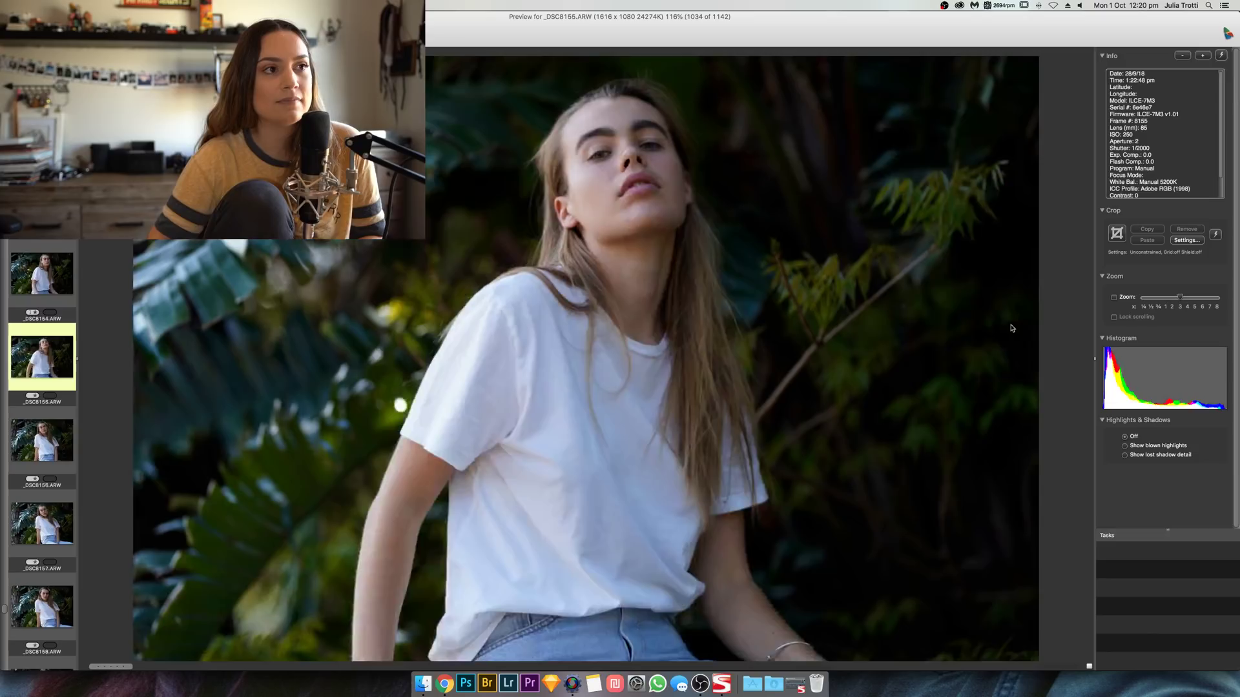
# Step: Check the following horizontal frames through to the front-facing seated shot _DSC8160.ARW
pyautogui.press('Right')
pyautogui.press('Right')
pyautogui.press('Right')
pyautogui.press('Right')
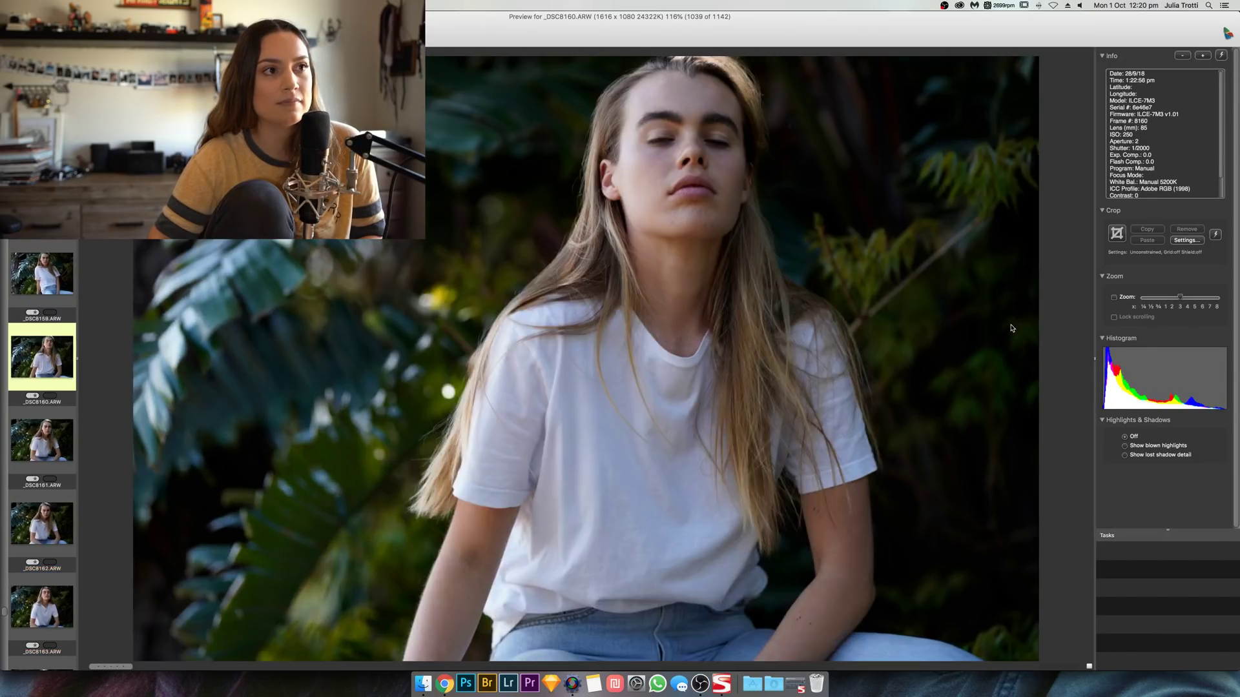
pyautogui.press('Right')
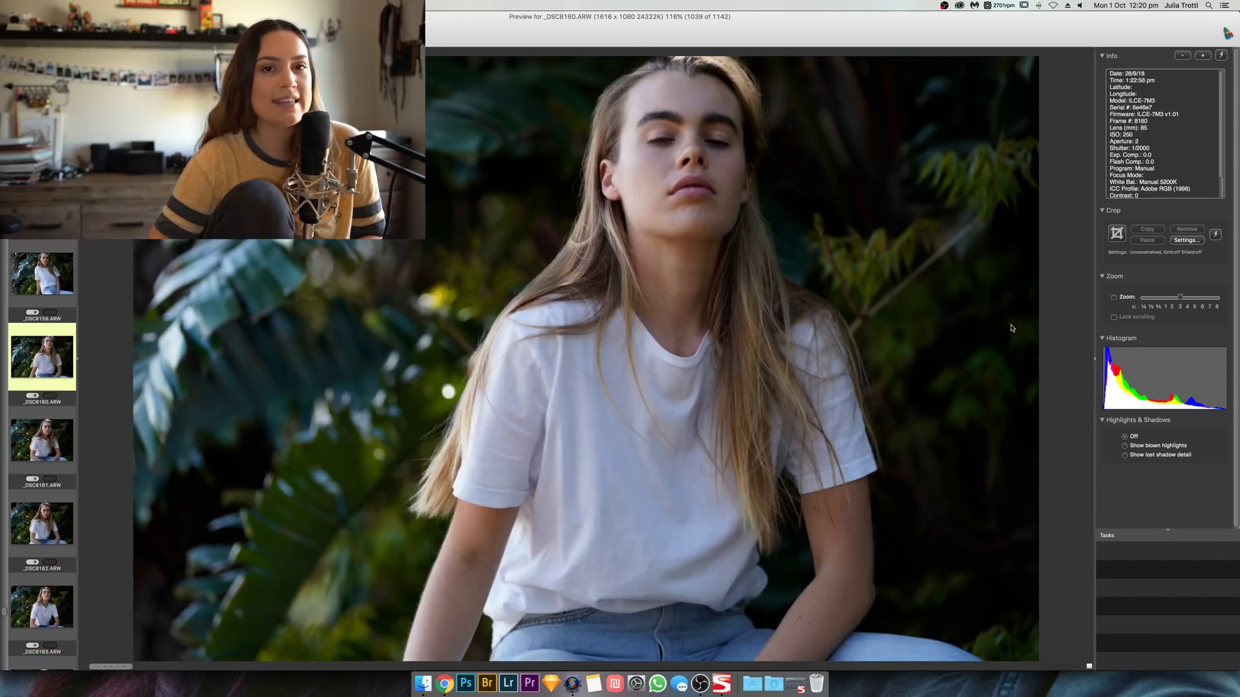
# Step: Examine focus and expression in the front-facing seated portraits from _DSC8161.ARW to the vertical frame _DSC8168.ARW
pyautogui.press('Right')
pyautogui.press('Right')
pyautogui.press('Right')
pyautogui.press('Right')
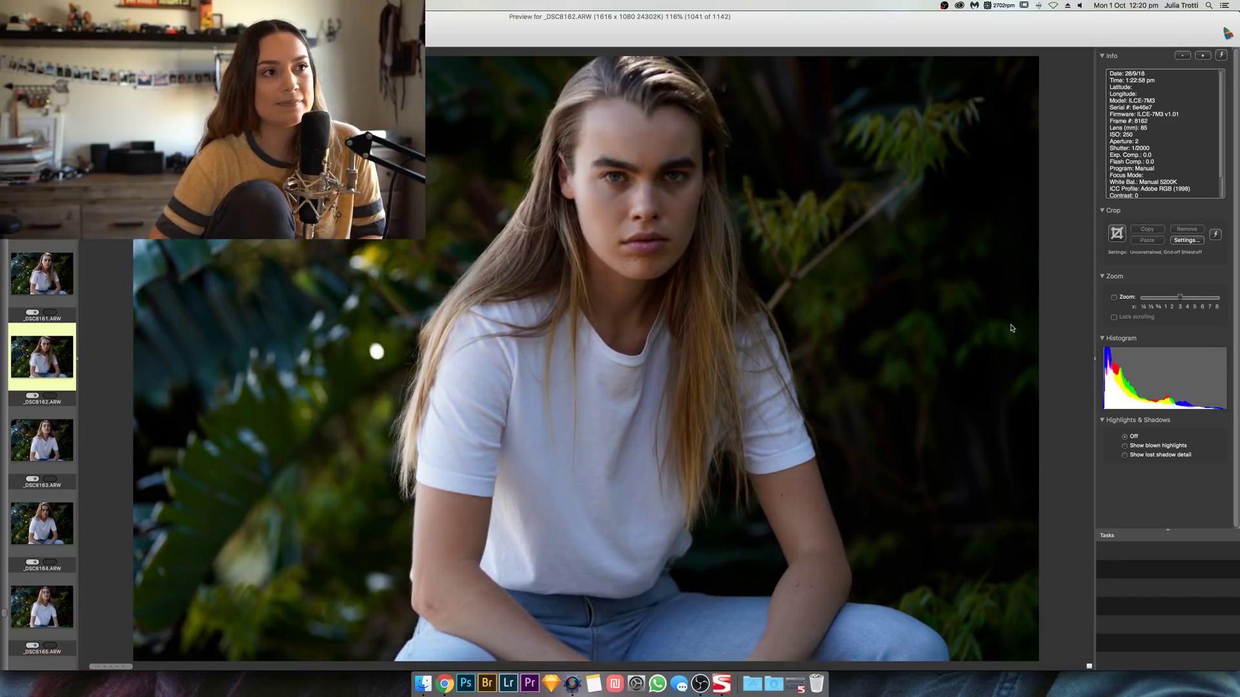
pyautogui.press('Right')
pyautogui.press('Right')
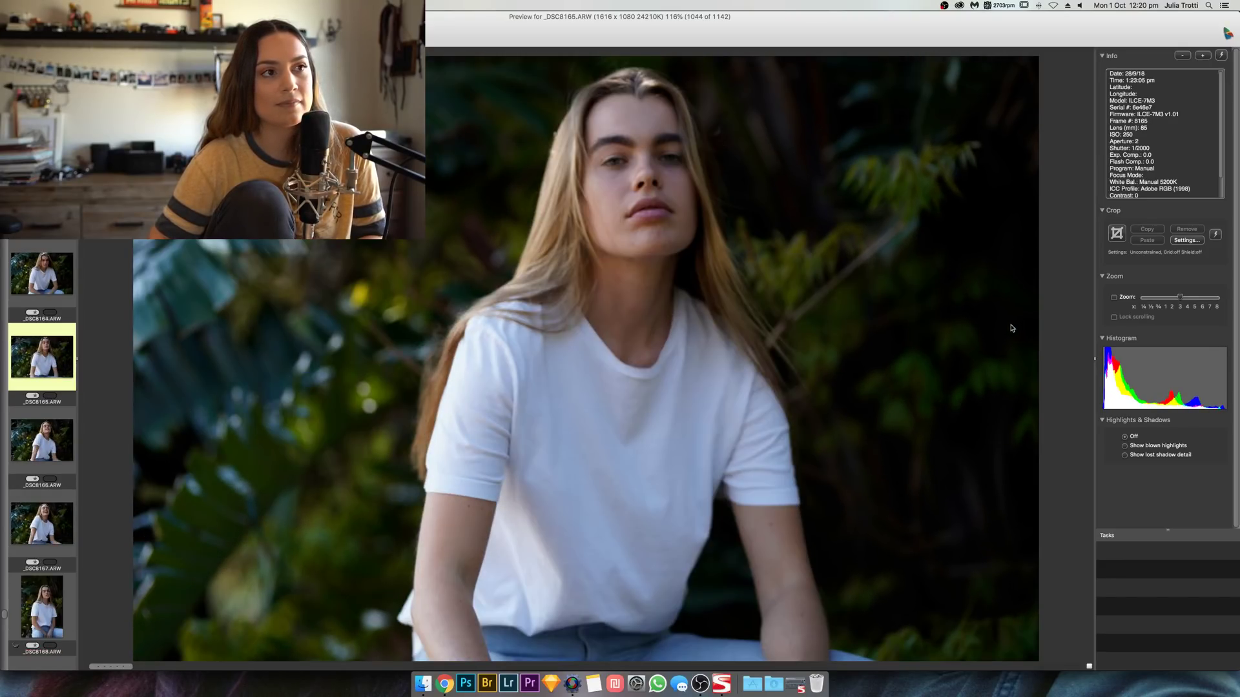
pyautogui.press('Right')
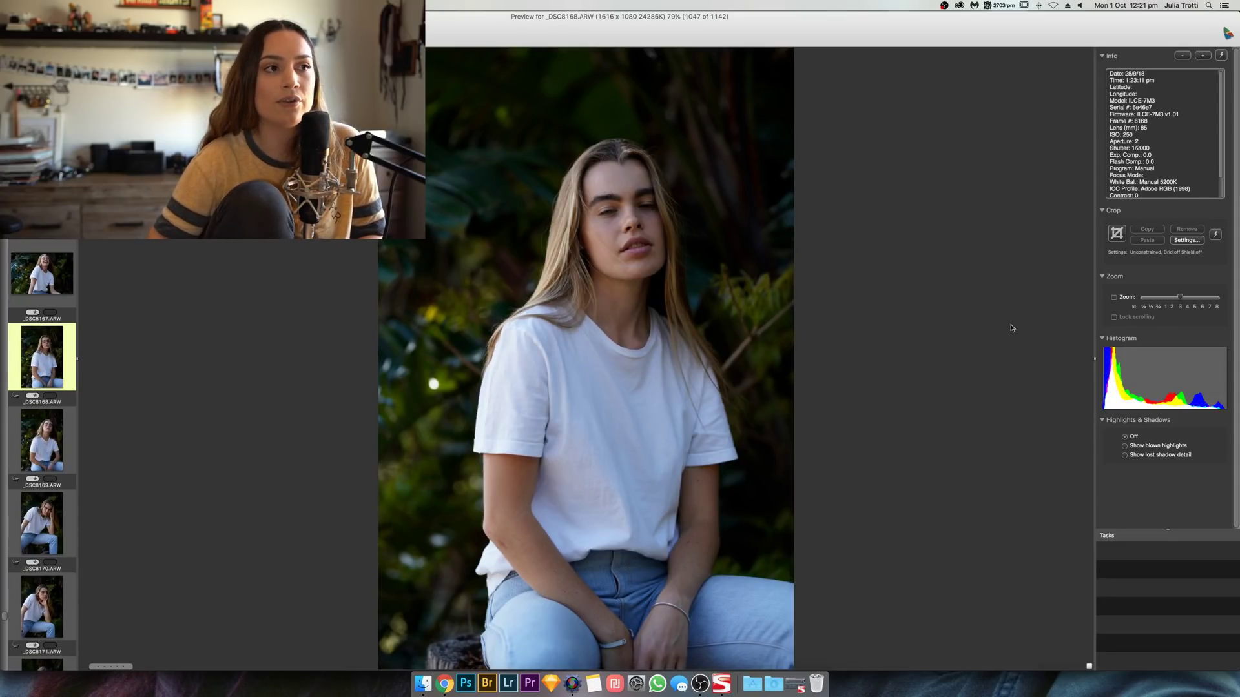
# Step: Review the vertical seated poses through to the hand-on-chin portrait _DSC8173.ARW
pyautogui.press('Right')
pyautogui.press('Right')
pyautogui.press('Right')
pyautogui.press('Right')
pyautogui.press('Right')
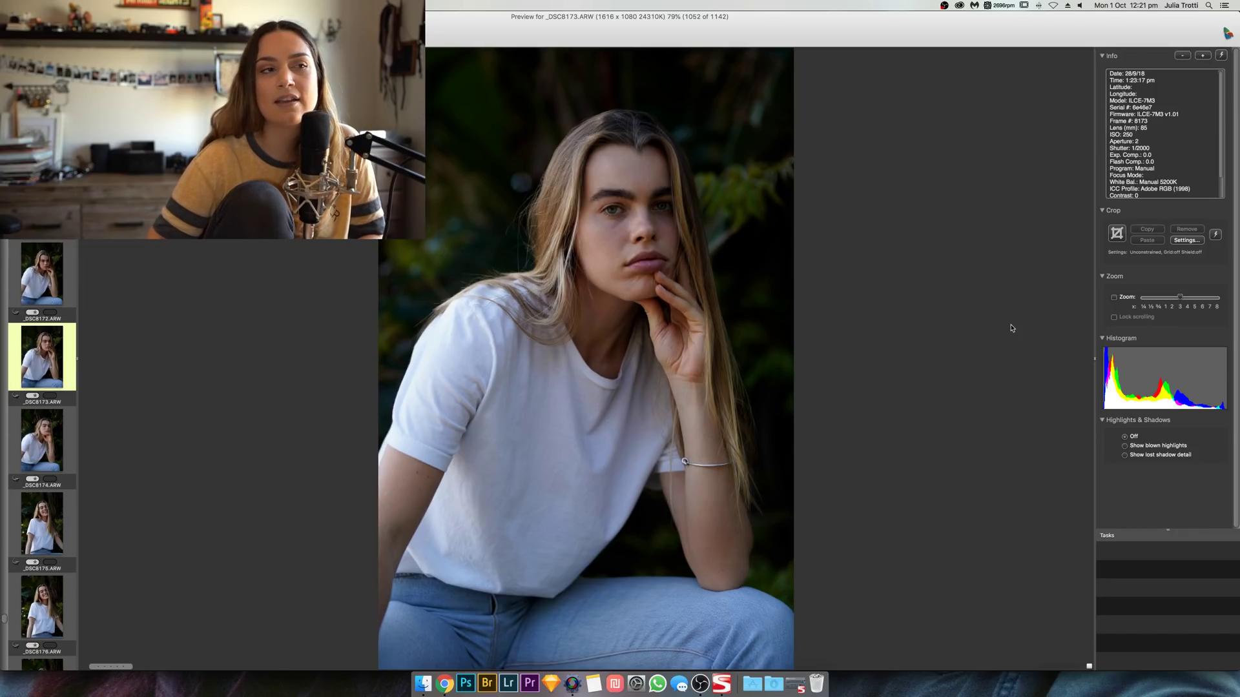
# Step: Assess the vertical smiling shots and hand-behind-head poses from _DSC8174.ARW to _DSC8182.ARW
pyautogui.press('Right')
pyautogui.press('Right')
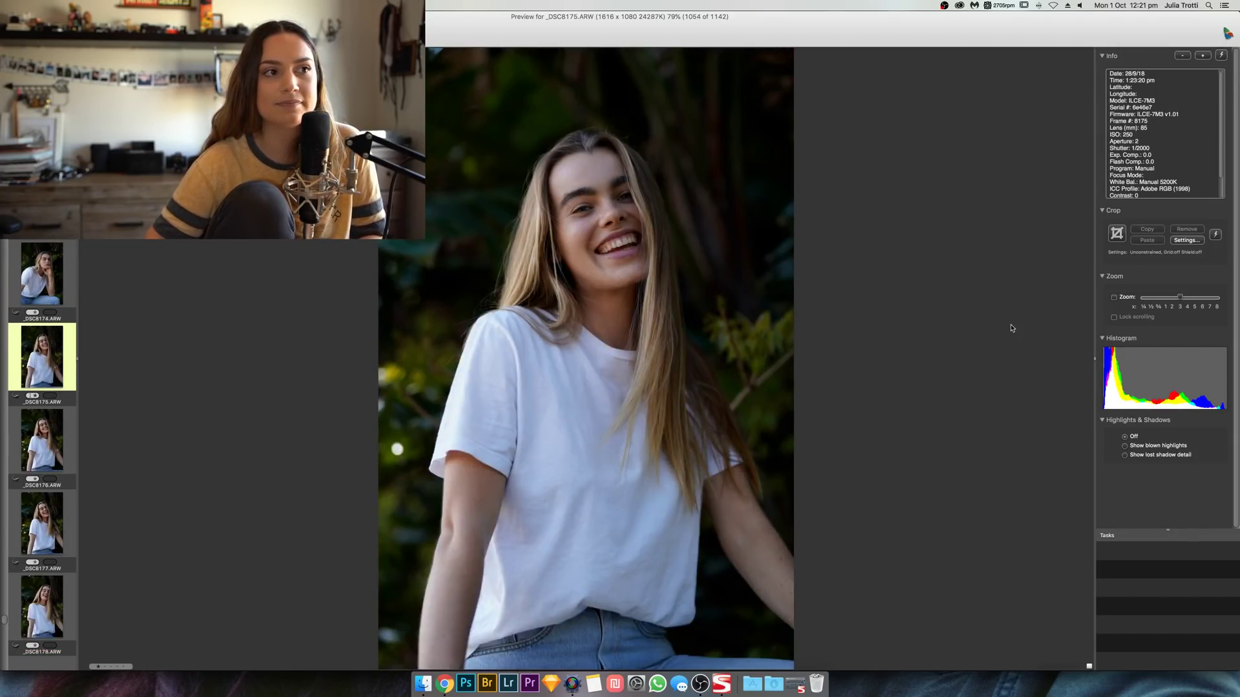
pyautogui.press('Right')
pyautogui.press('Right')
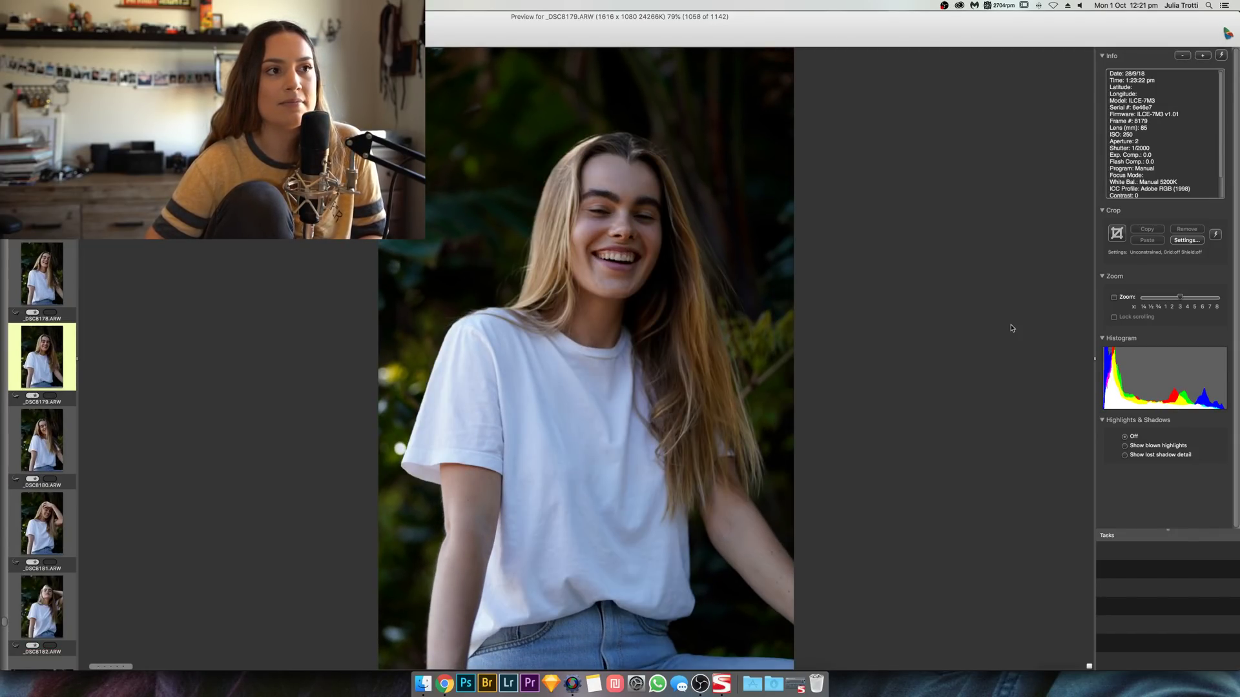
pyautogui.press('Right')
pyautogui.press('Right')
pyautogui.press('Right')
pyautogui.press('Right')
pyautogui.press('Right')
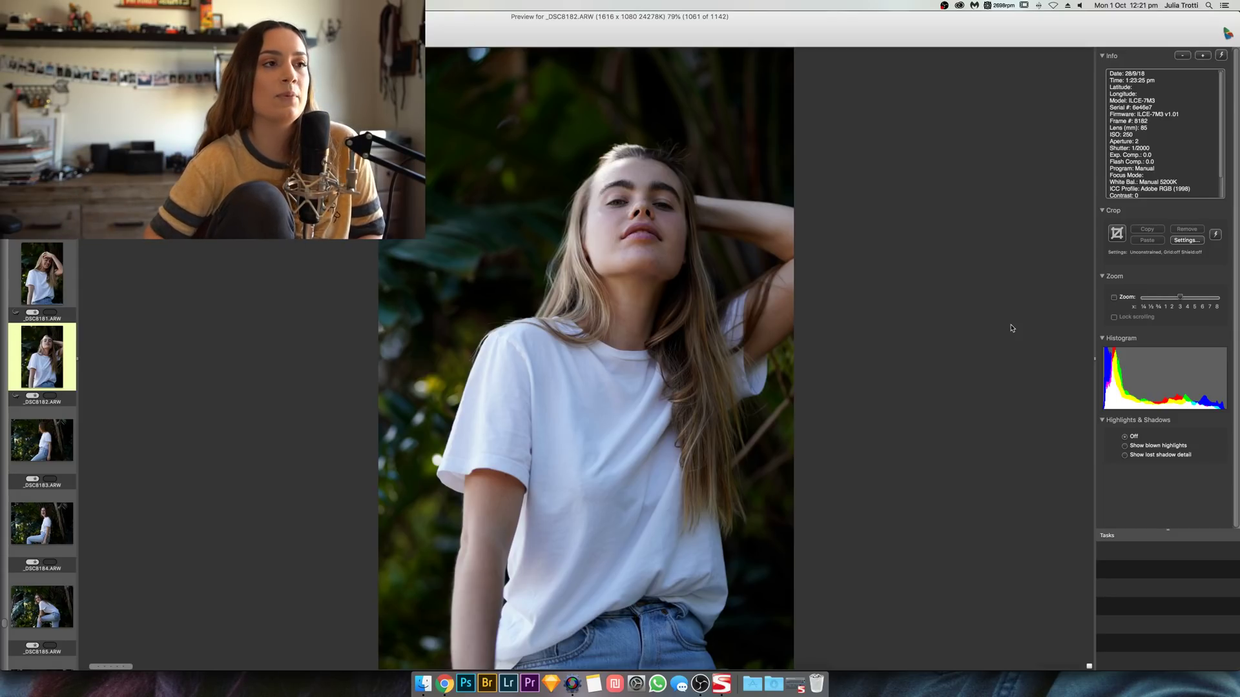
# Step: Examine the side-on horizontal poses with a bent leg from _DSC8183.ARW to _DSC8188.ARW
pyautogui.press('Right')
pyautogui.press('Right')
pyautogui.press('Right')
pyautogui.press('Right')
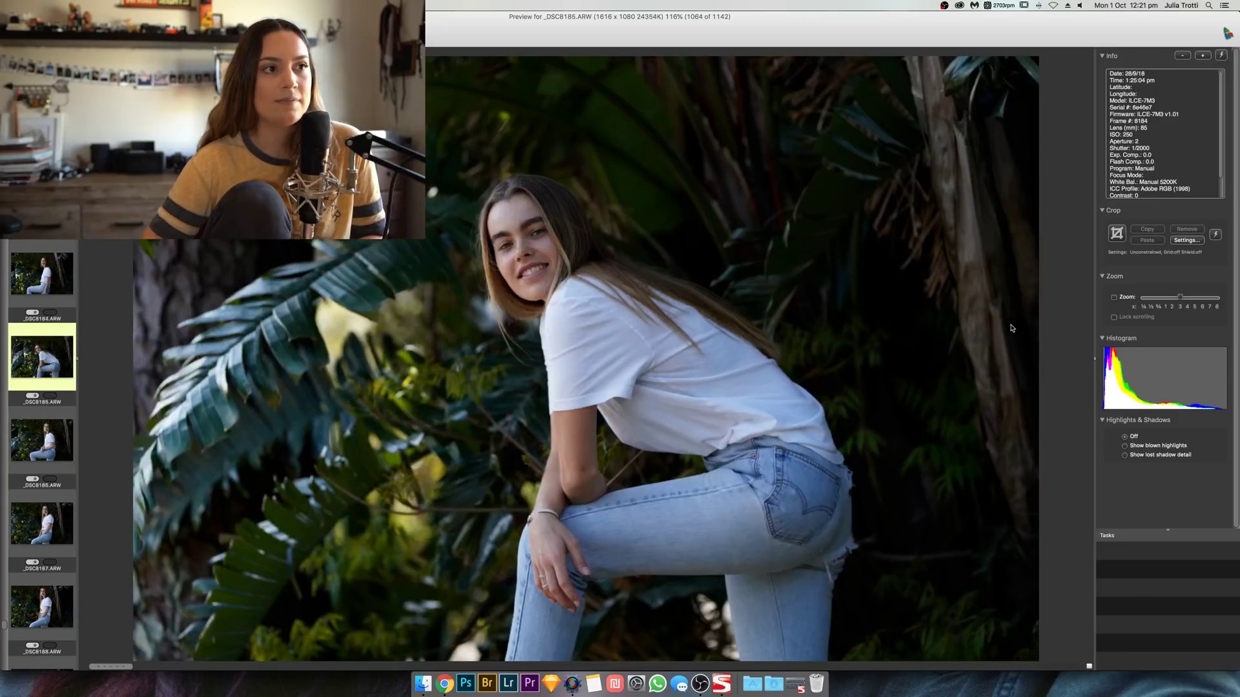
pyautogui.press('Right')
pyautogui.press('Right')
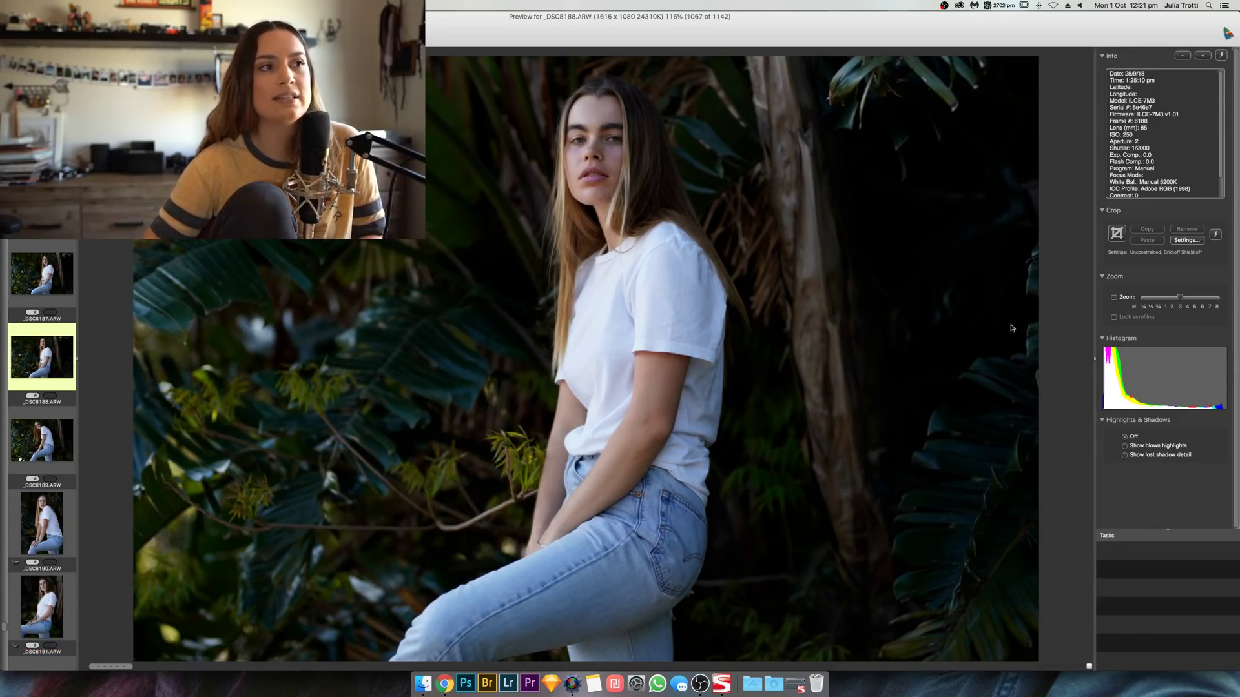
# Step: Check pose and eyes in the side-on frames from _DSC8189.ARW to the vertical shot _DSC8194.ARW
pyautogui.press('Right')
pyautogui.press('Right')
pyautogui.press('Right')
pyautogui.press('Right')
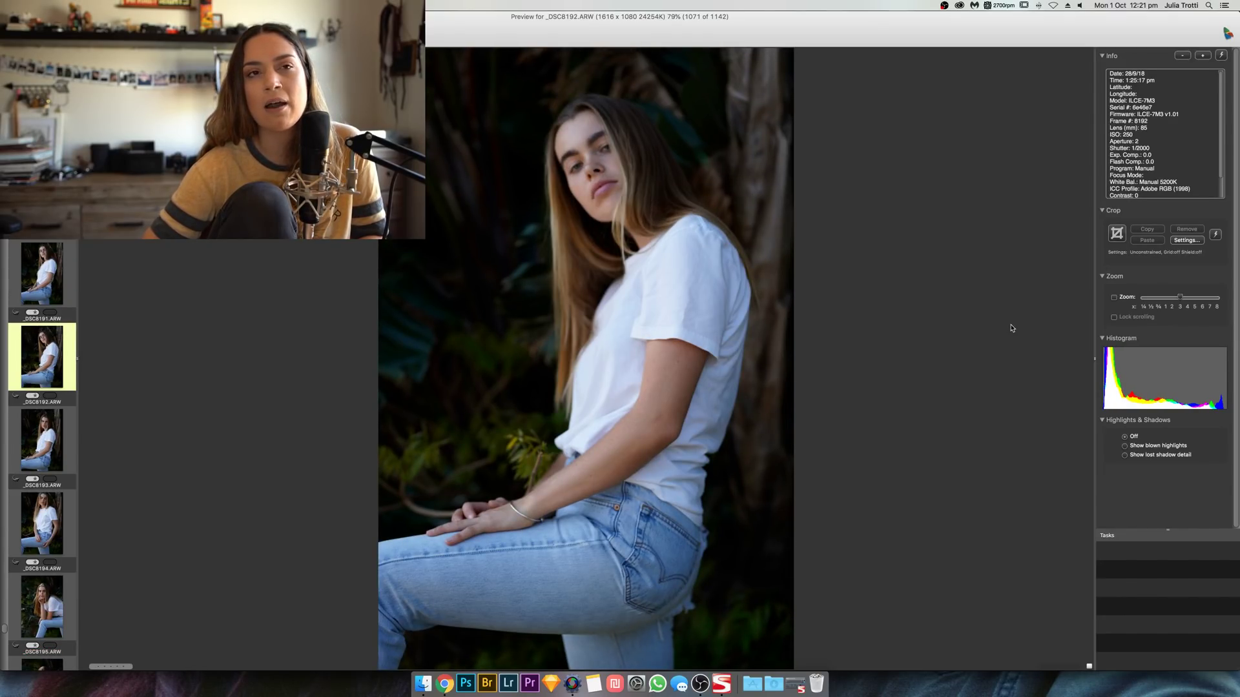
pyautogui.press('Right')
pyautogui.press('Right')
pyautogui.press('Right')
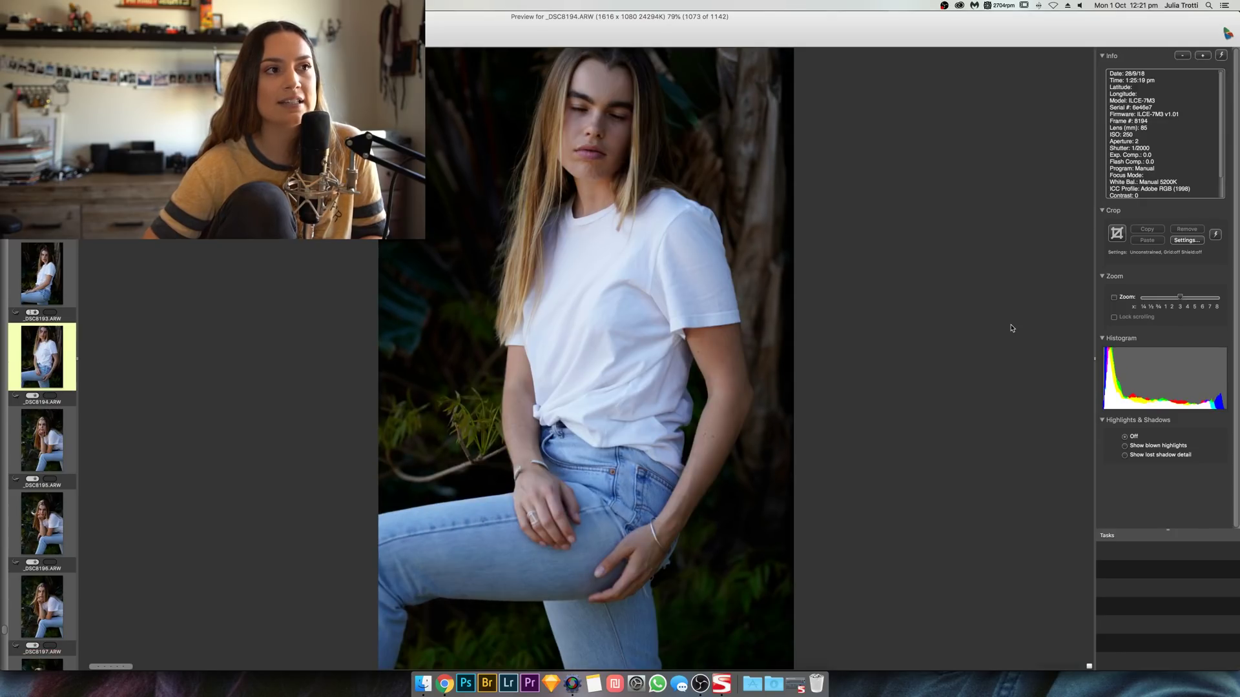
# Step: Compare the vertical poses with the hand held against the face from _DSC8195.ARW to _DSC8202.ARW
pyautogui.press('Right')
pyautogui.press('Right')
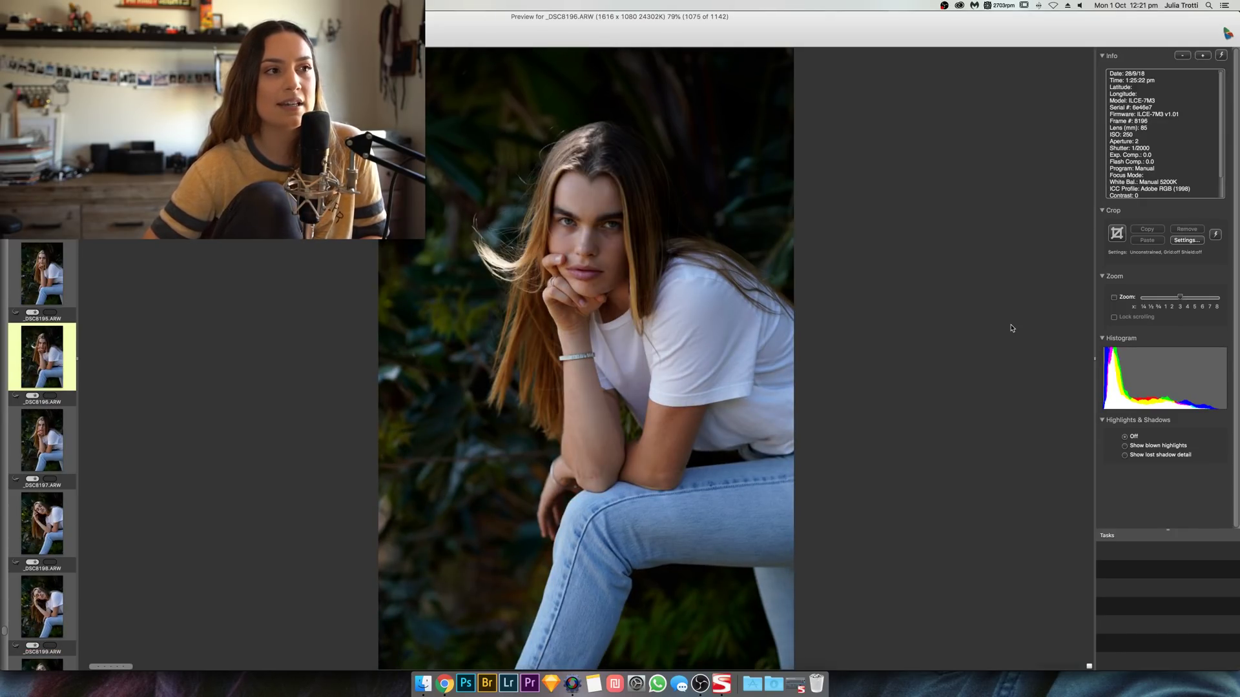
pyautogui.press('Right')
pyautogui.press('Right')
pyautogui.press('Right')
pyautogui.press('Right')
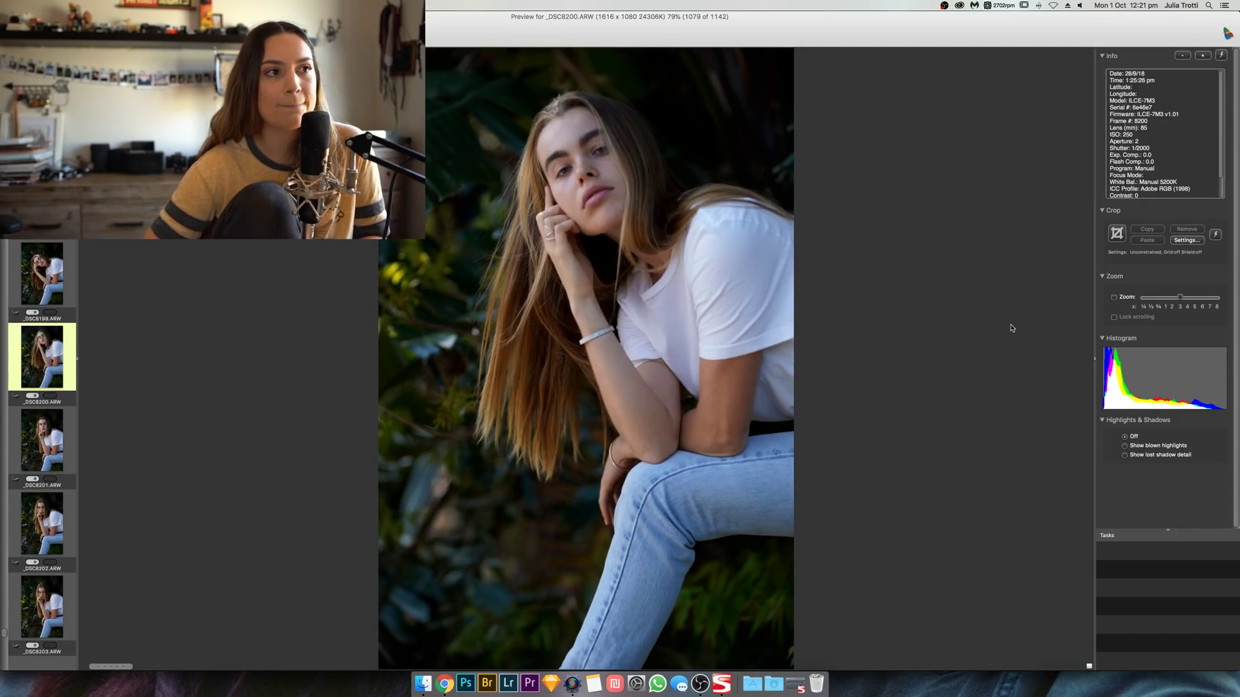
pyautogui.press('Right')
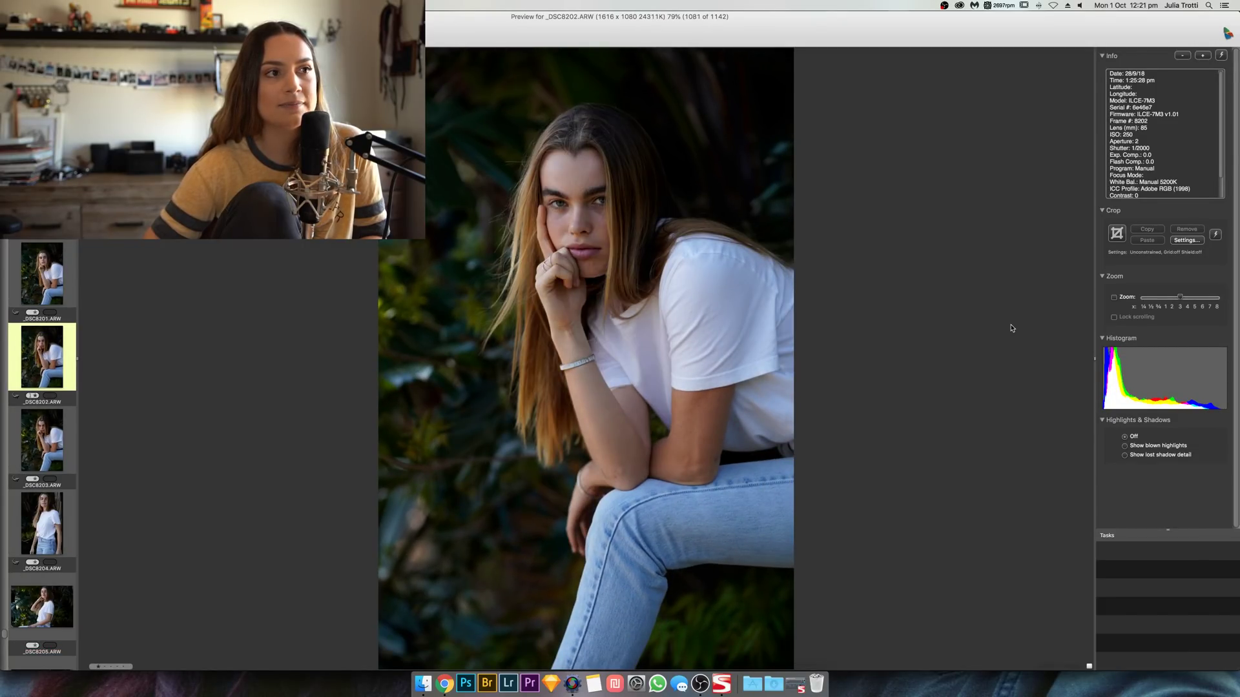
# Step: Review the frames from _DSC8203.ARW through the side-on seated portraits to _DSC8210.ARW
pyautogui.press('Right')
pyautogui.press('Right')
pyautogui.press('Right')
pyautogui.press('Right')
pyautogui.press('Right')
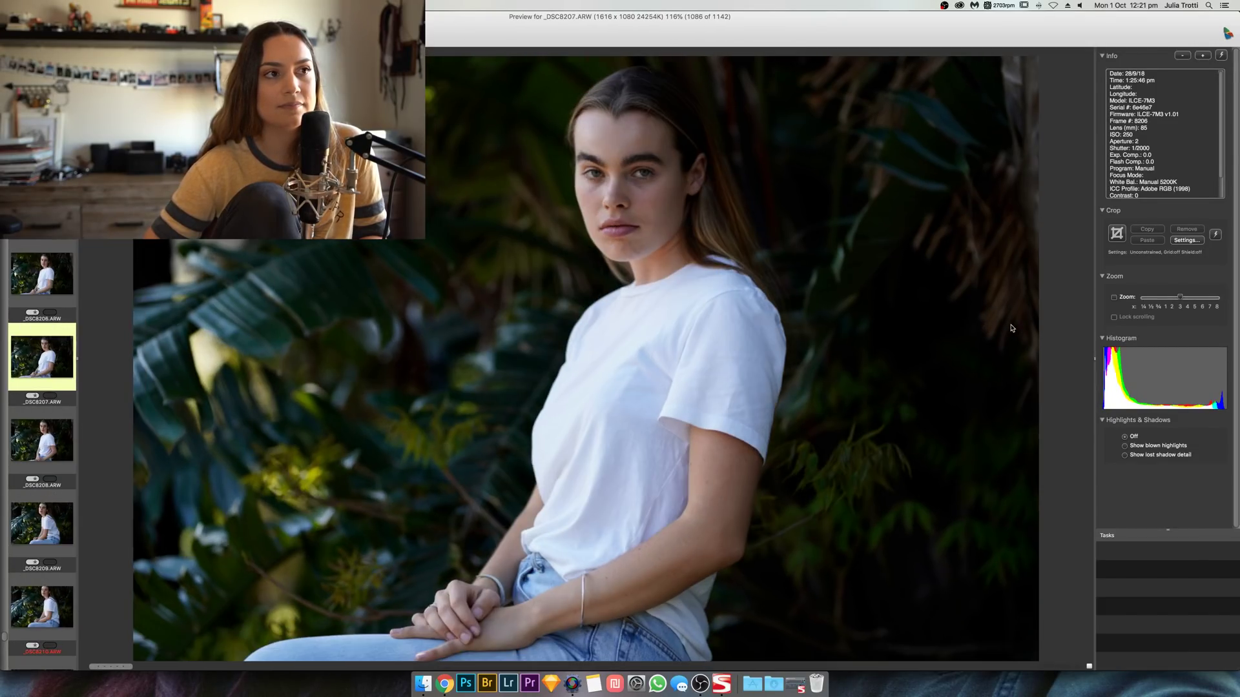
pyautogui.press('Right')
pyautogui.press('Right')
pyautogui.press('Right')
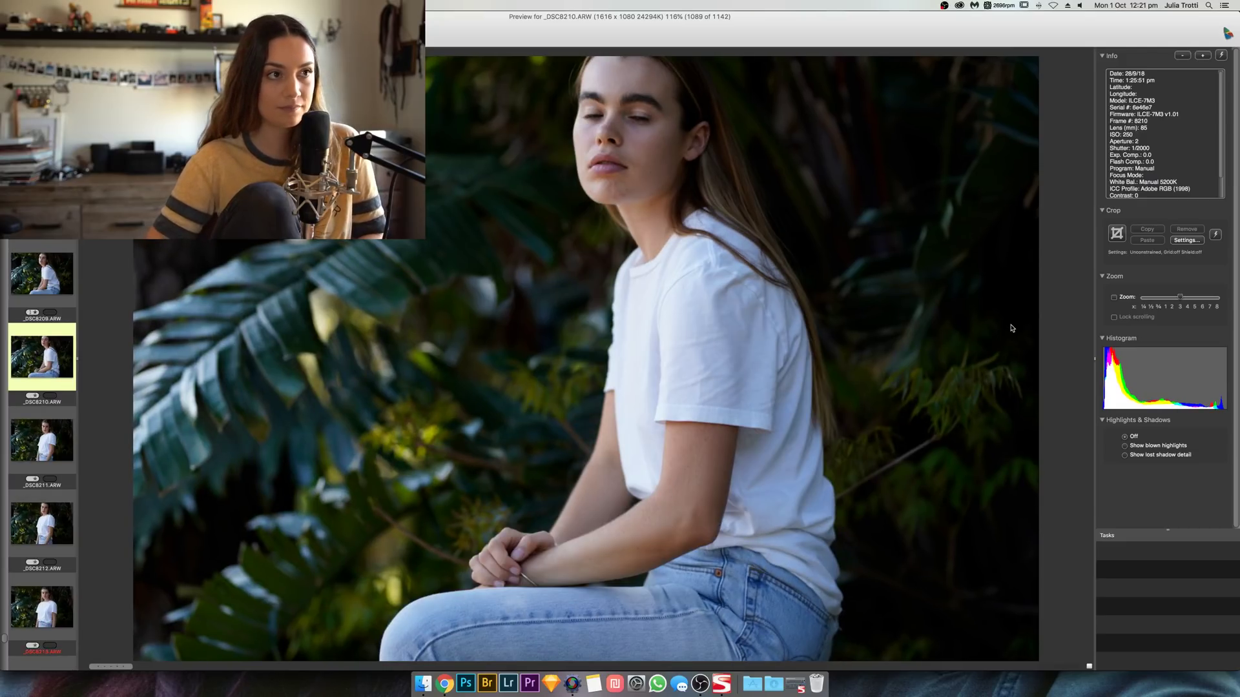
# Step: Assess the horizontal frames from _DSC8211.ARW to the hand-in-pocket pose _DSC8216.ARW
pyautogui.press('Right')
pyautogui.press('Right')
pyautogui.press('Right')
pyautogui.press('Right')
pyautogui.press('Right')
pyautogui.press('Right')
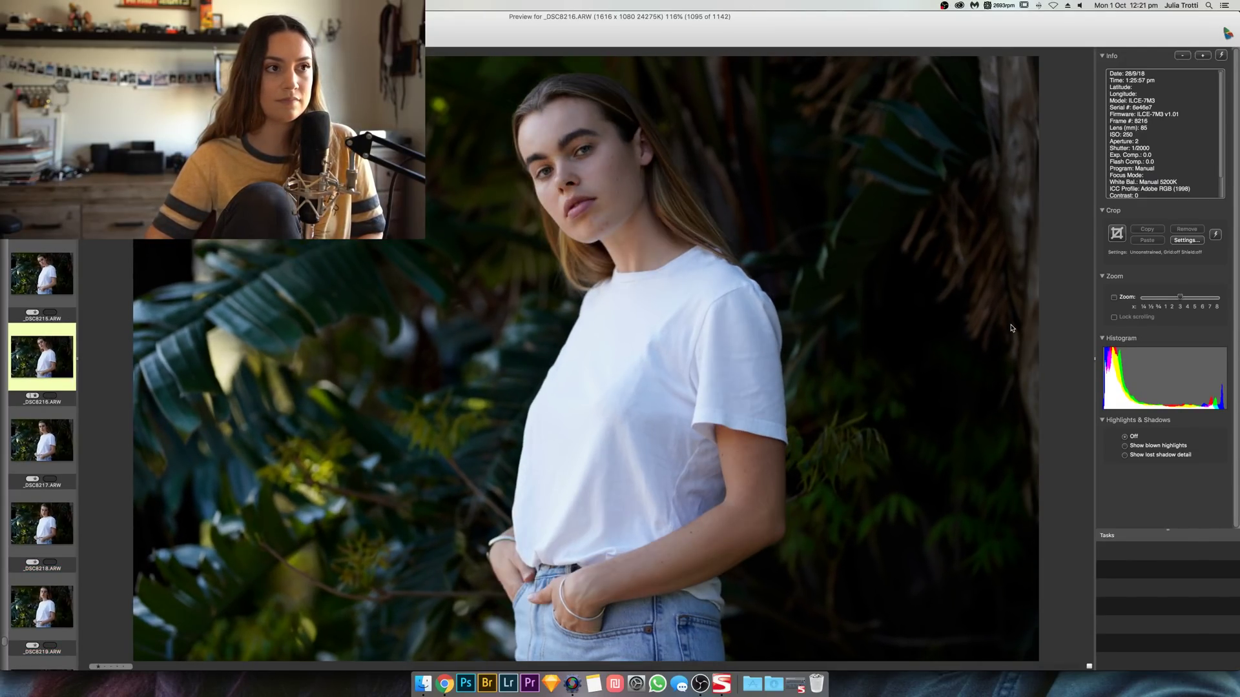
# Step: Review the frames from the hand-in-pocket pose _DSC8216.ARW to the first raised-arms shot, _DSC8220.ARW
pyautogui.press('Right')
pyautogui.press('Right')
pyautogui.press('Right')
pyautogui.press('Right')
pyautogui.press('Right')
pyautogui.press('Right')
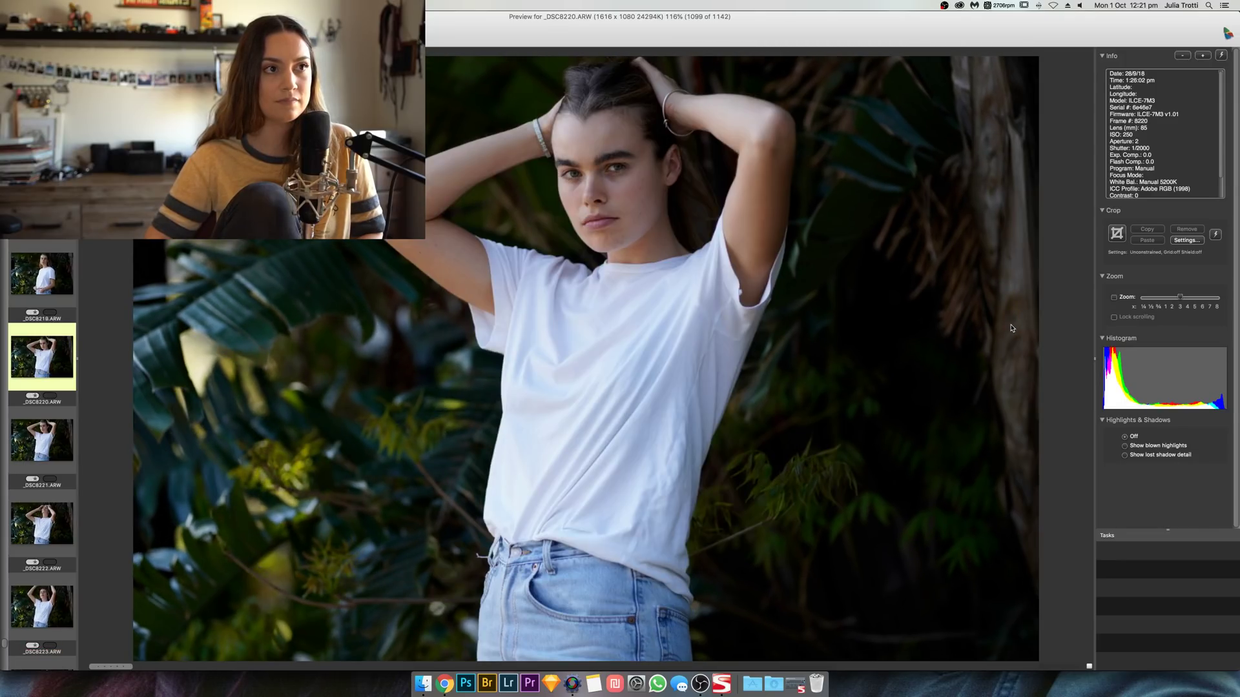
# Step: Compare the raised-arms poses up to _DSC8226.ARW for expression and hand placement
pyautogui.press('Right')
pyautogui.press('Right')
pyautogui.press('Left')
pyautogui.press('Right')
pyautogui.press('Right')
pyautogui.press('Right')
pyautogui.press('Right')
pyautogui.press('Right')
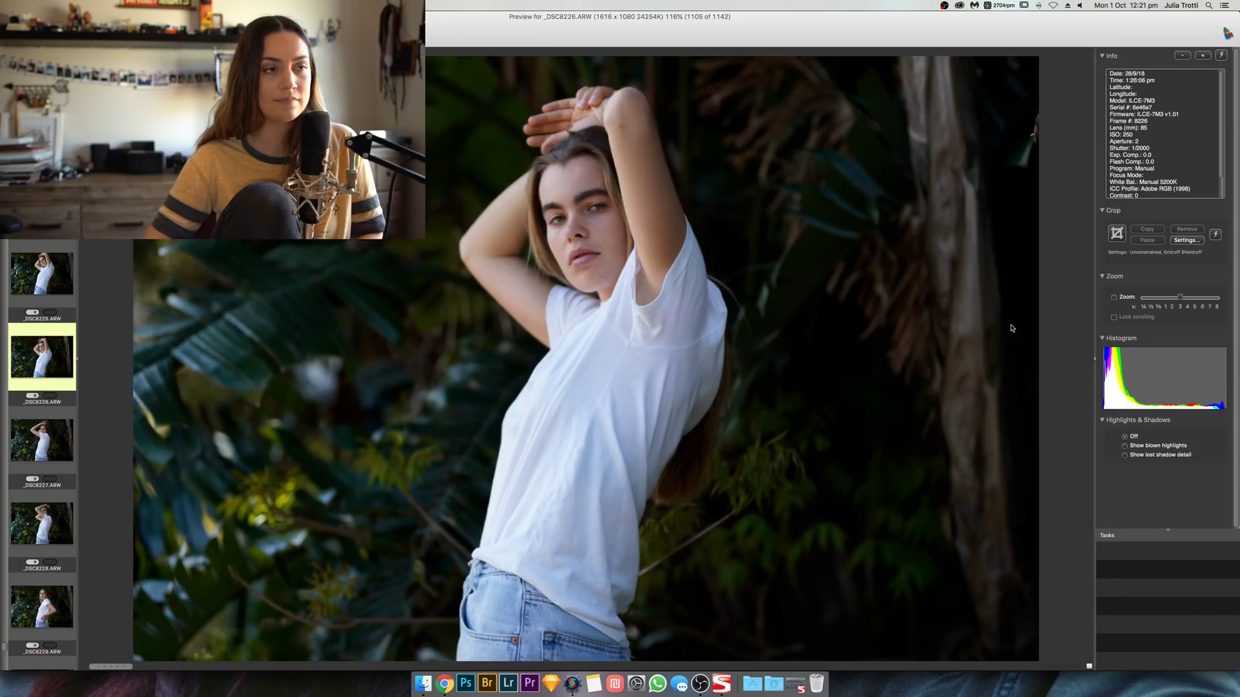
# Step: Assess the frames after _DSC8226.ARW up to _DSC8233.ARW, comparing the neighbouring hand-in-pocket poses
pyautogui.press('Right')
pyautogui.press('Right')
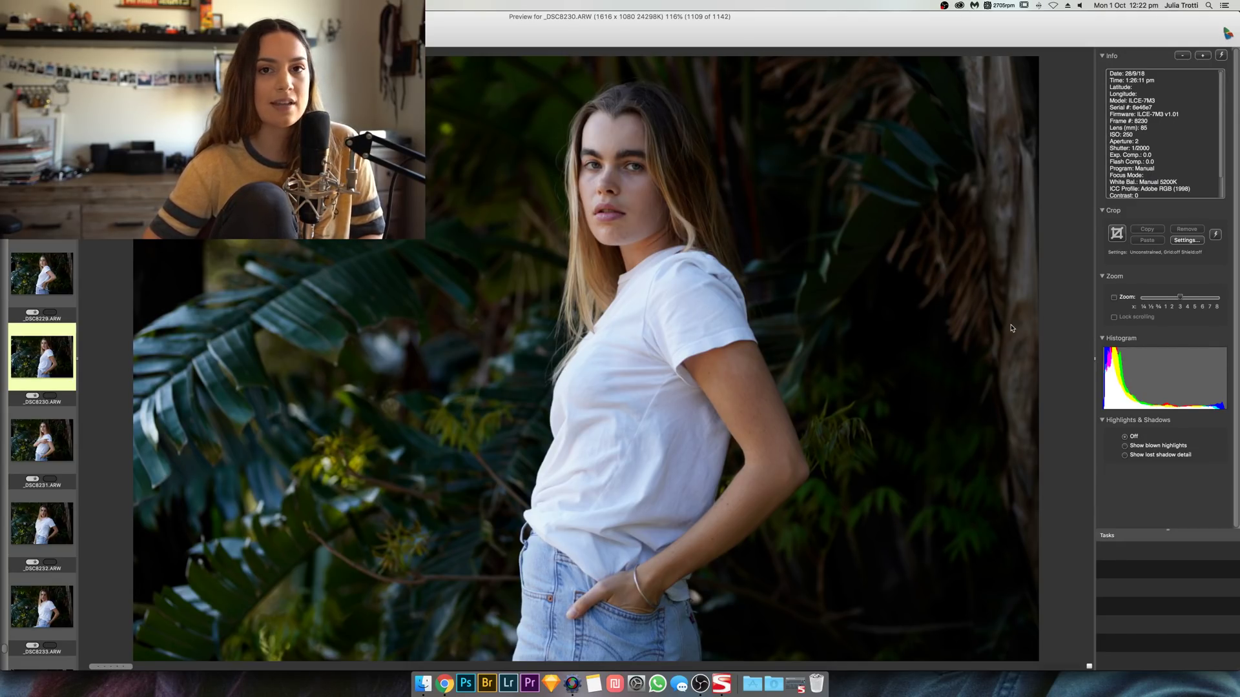
pyautogui.press('Right')
pyautogui.press('Left')
pyautogui.press('Right')
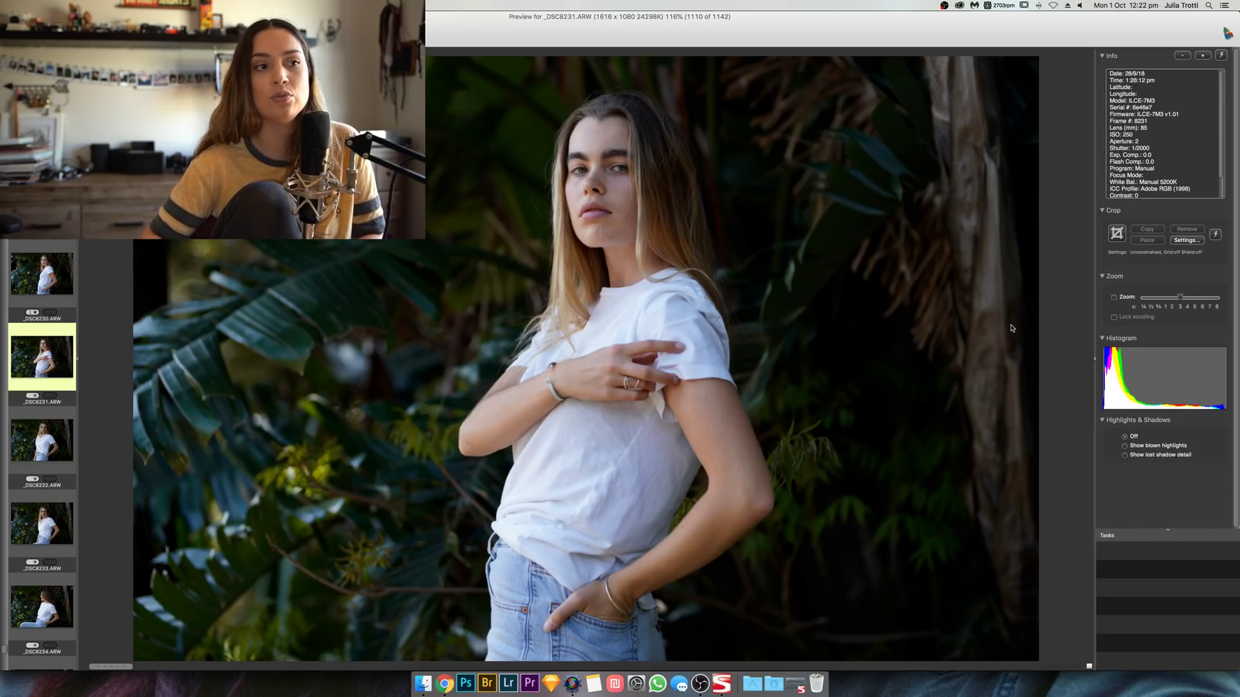
pyautogui.press('Right')
pyautogui.press('Right')
pyautogui.press('Left')
pyautogui.press('Right')
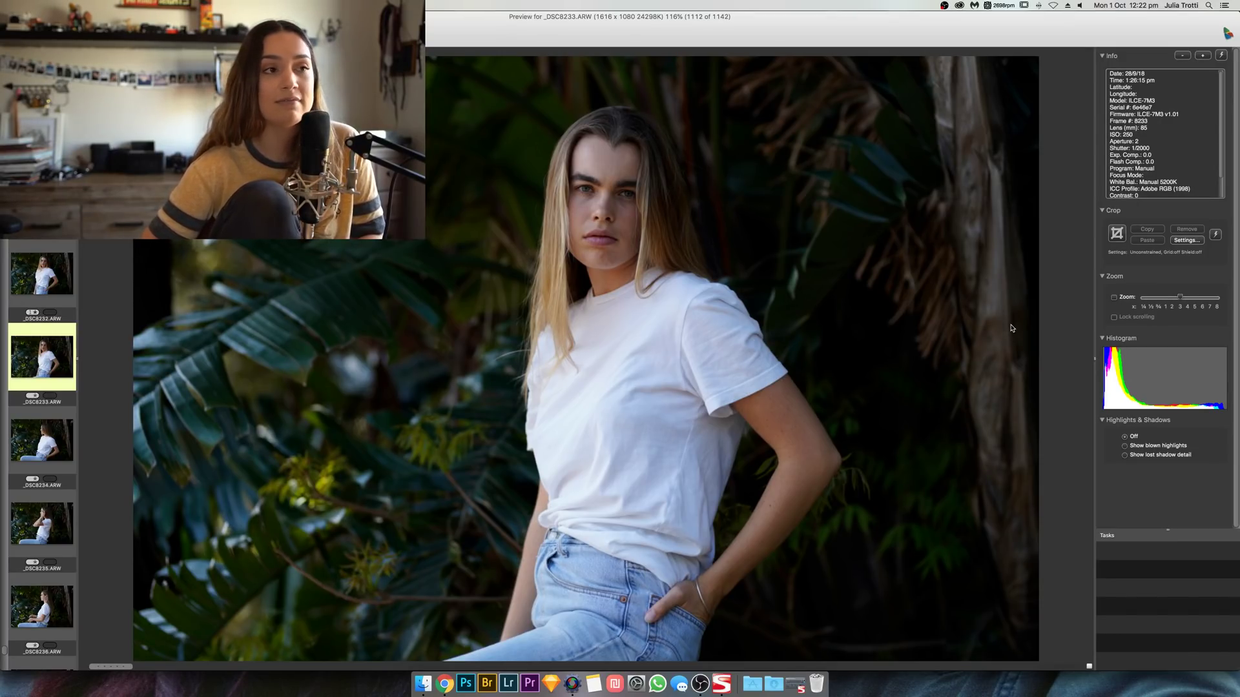
# Step: Review the seated and side-on profile frames from _DSC8234.ARW to _DSC8239.ARW
pyautogui.press('Right')
pyautogui.press('Right')
pyautogui.press('Right')
pyautogui.press('Right')
pyautogui.press('Right')
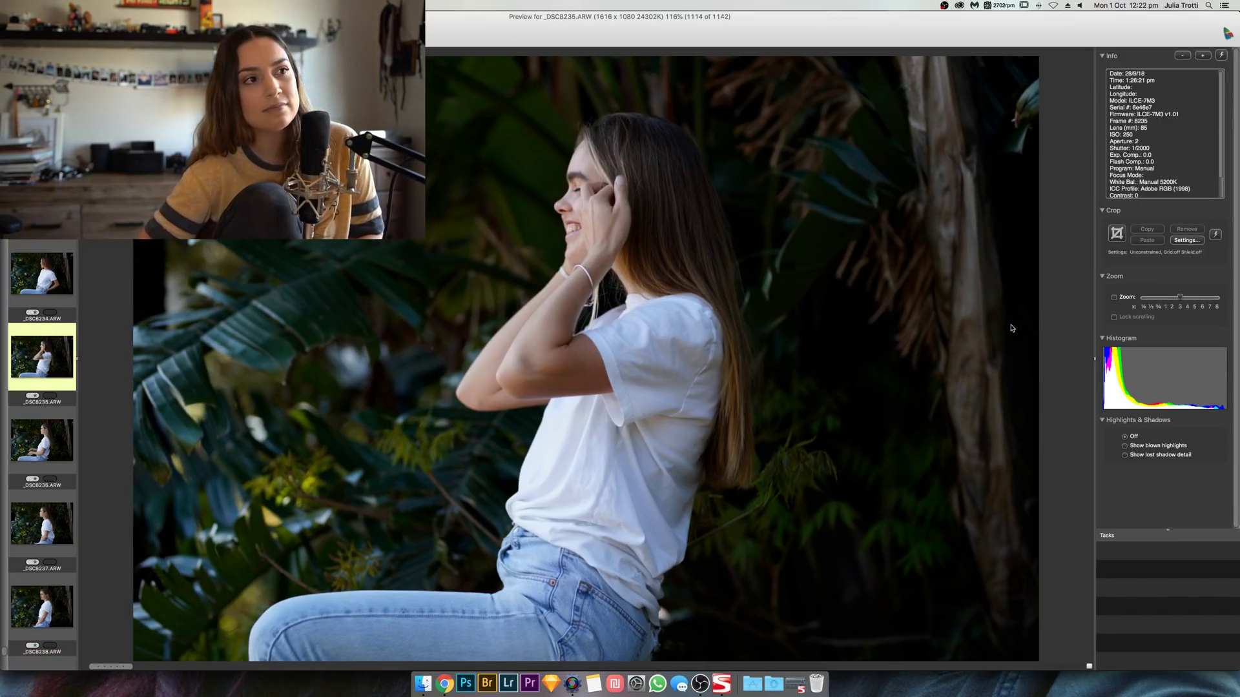
pyautogui.press('Left')
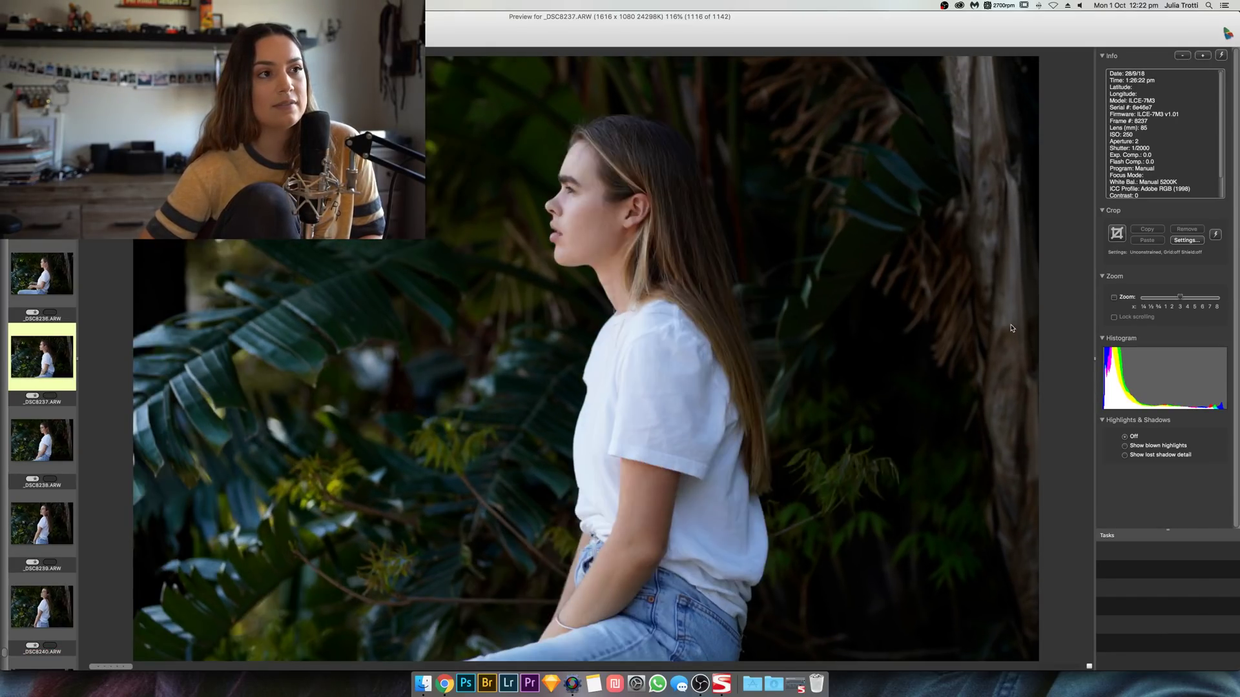
pyautogui.press('Right')
pyautogui.press('Right')
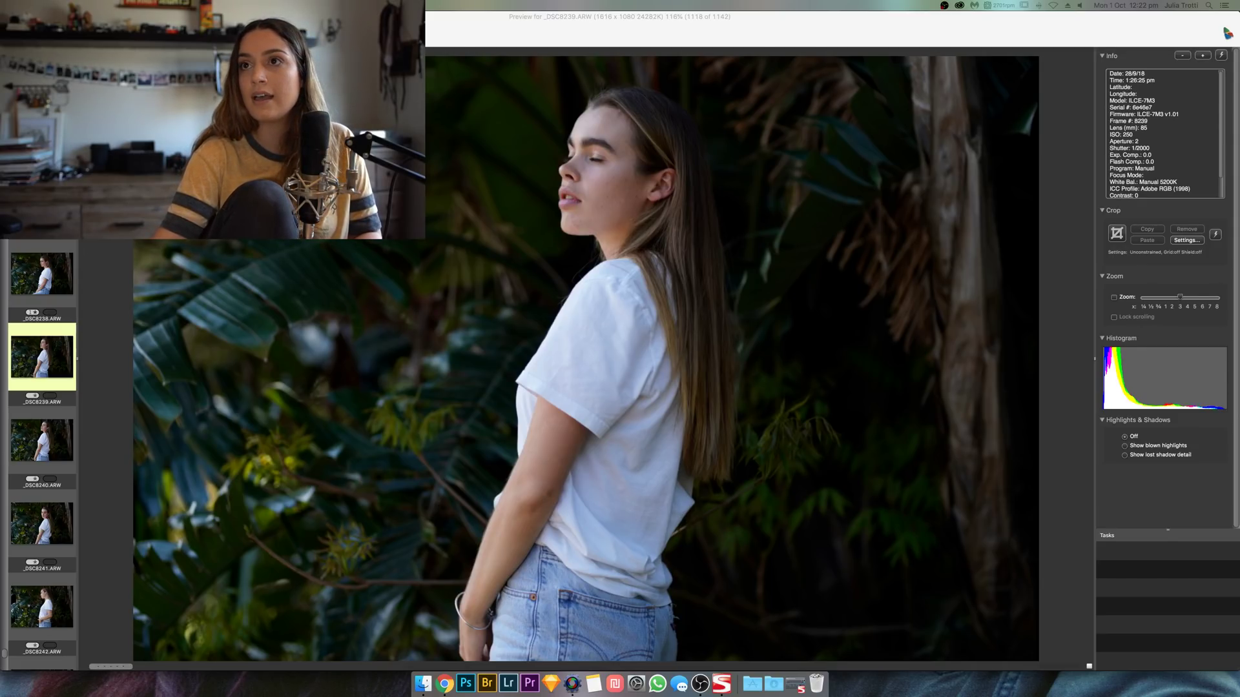
# Step: Switch to Chrome to check the YouTube live streaming dashboard and its Super Chat messages
pyautogui.click(445, 686)
pyautogui.hotkey('ctrl', 'Left')
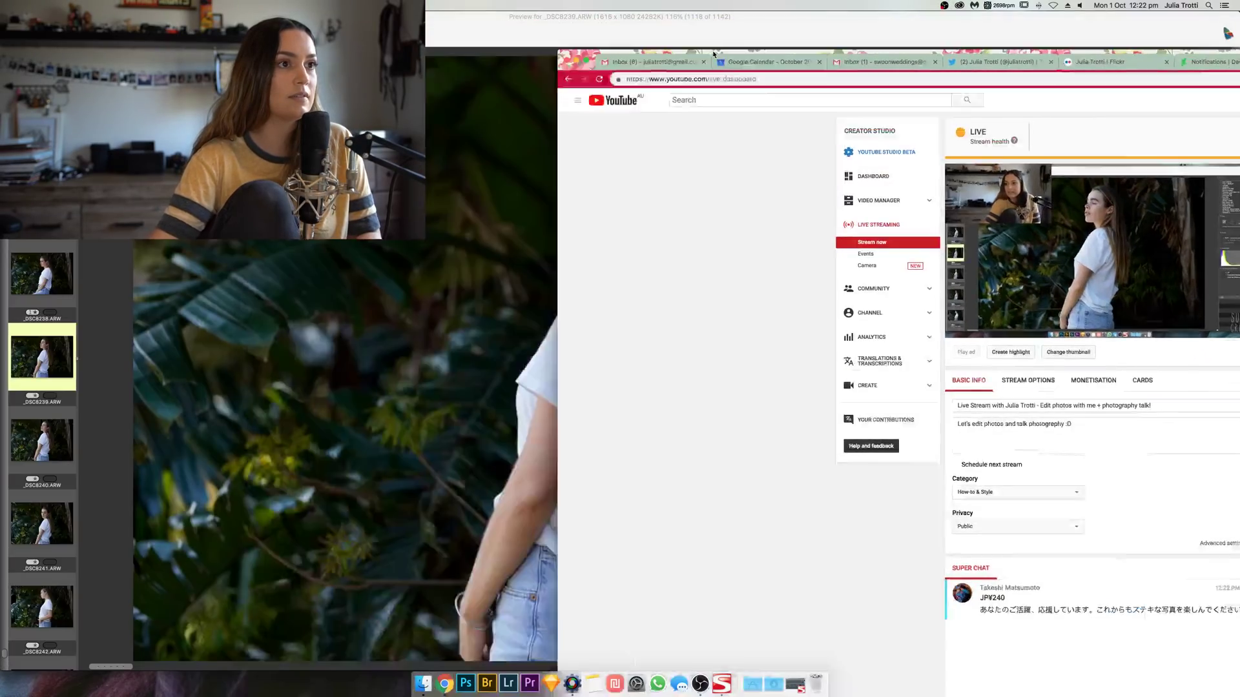
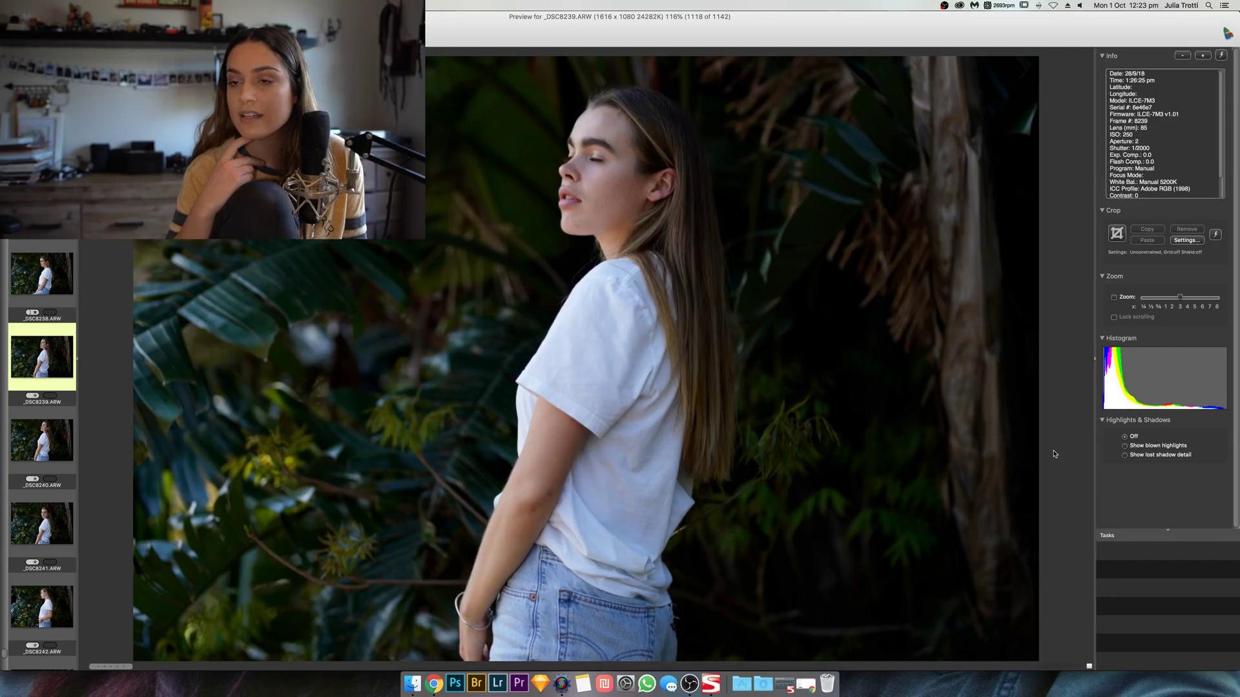
# Step: Compare the over-the-shoulder frames _DSC8239.ARW, _DSC8240.ARW and _DSC8241.ARW for eyes and expression
pyautogui.press('Right')
pyautogui.press('Right')
pyautogui.press('Right')
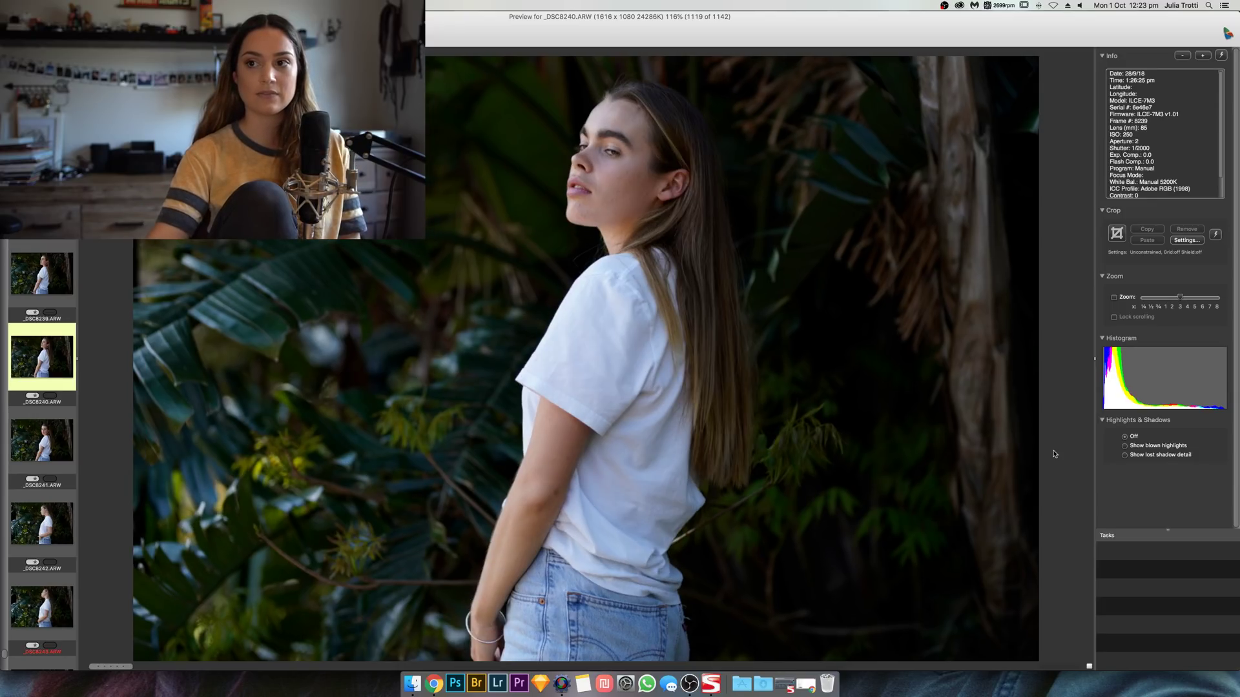
pyautogui.press('Left')
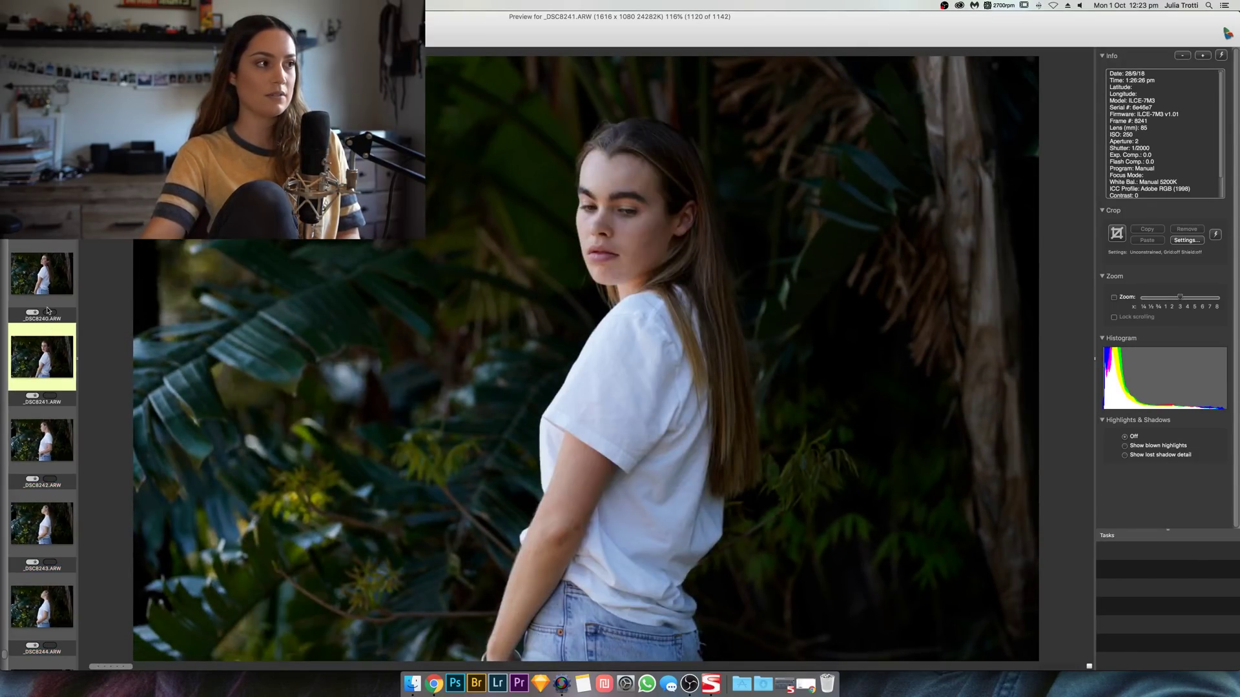
pyautogui.press('Left')
pyautogui.press('Left')
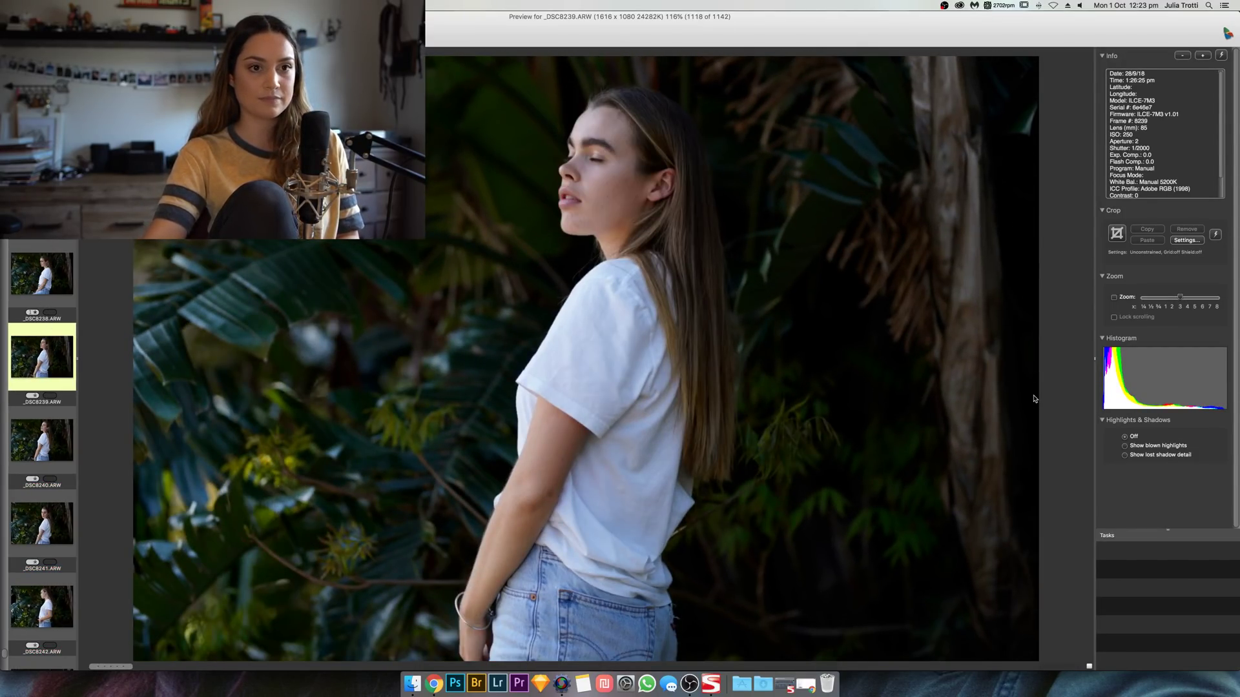
pyautogui.press('Right')
pyautogui.press('Right')
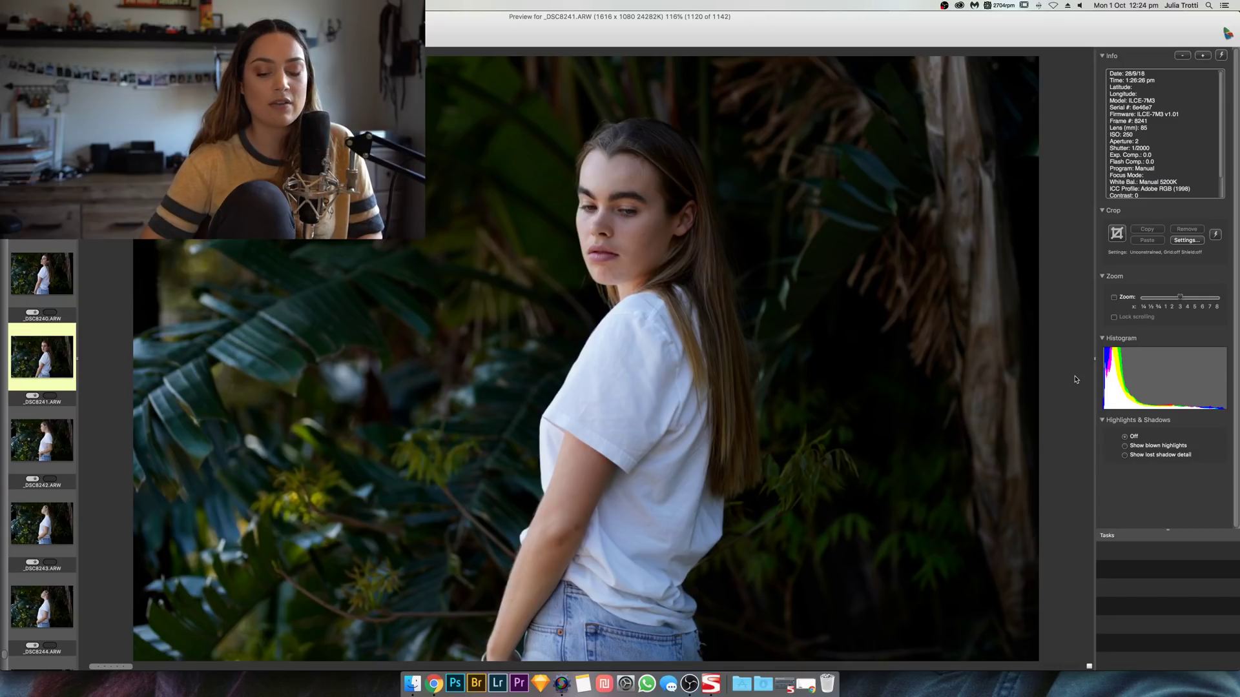
# Step: Check head position and gaze in the side-on standing frames from _DSC8242.ARW to _DSC8247.ARW
pyautogui.press('Right')
pyautogui.press('Right')
pyautogui.press('Right')
pyautogui.press('Right')
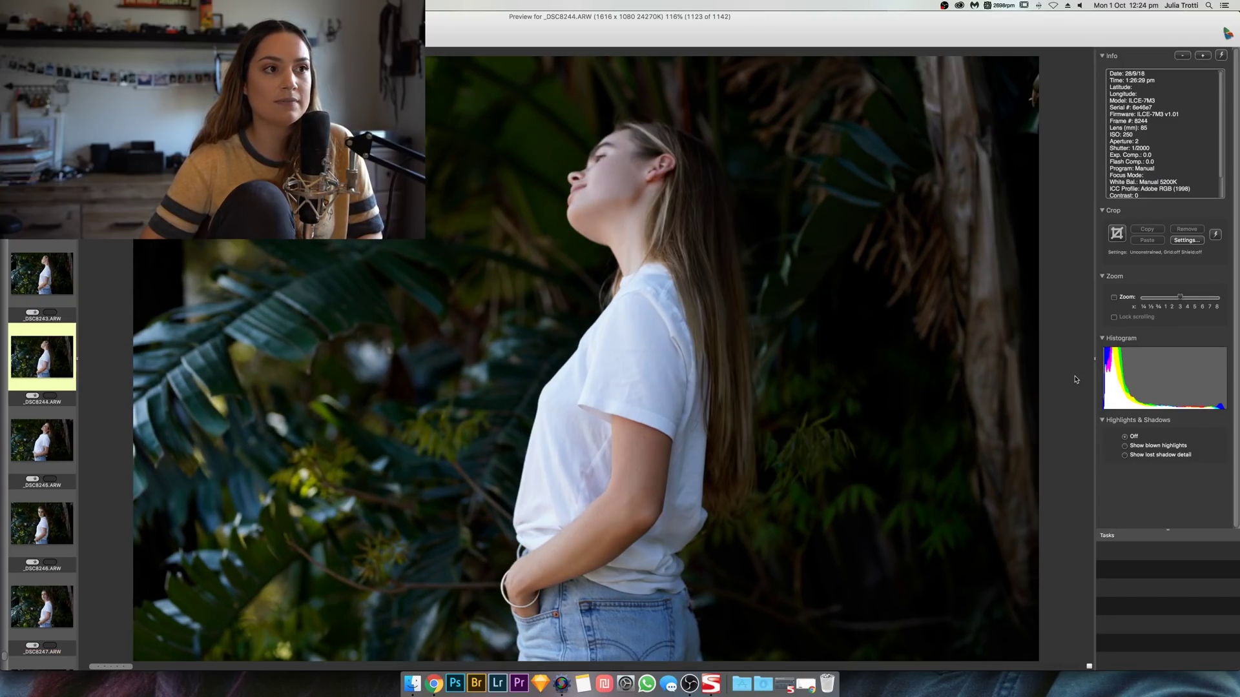
pyautogui.press('Right')
pyautogui.press('Right')
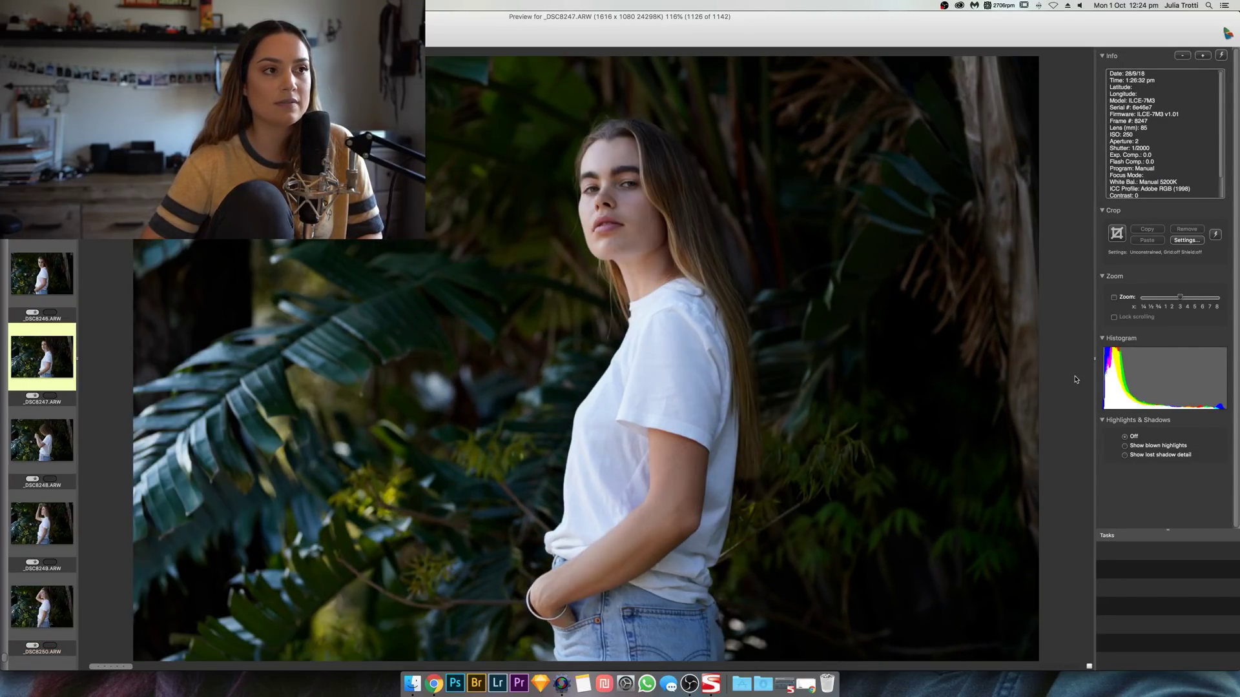
# Step: Compare the hand-in-hair profile poses from _DSC8248.ARW to _DSC8253.ARW
pyautogui.press('Right')
pyautogui.press('Right')
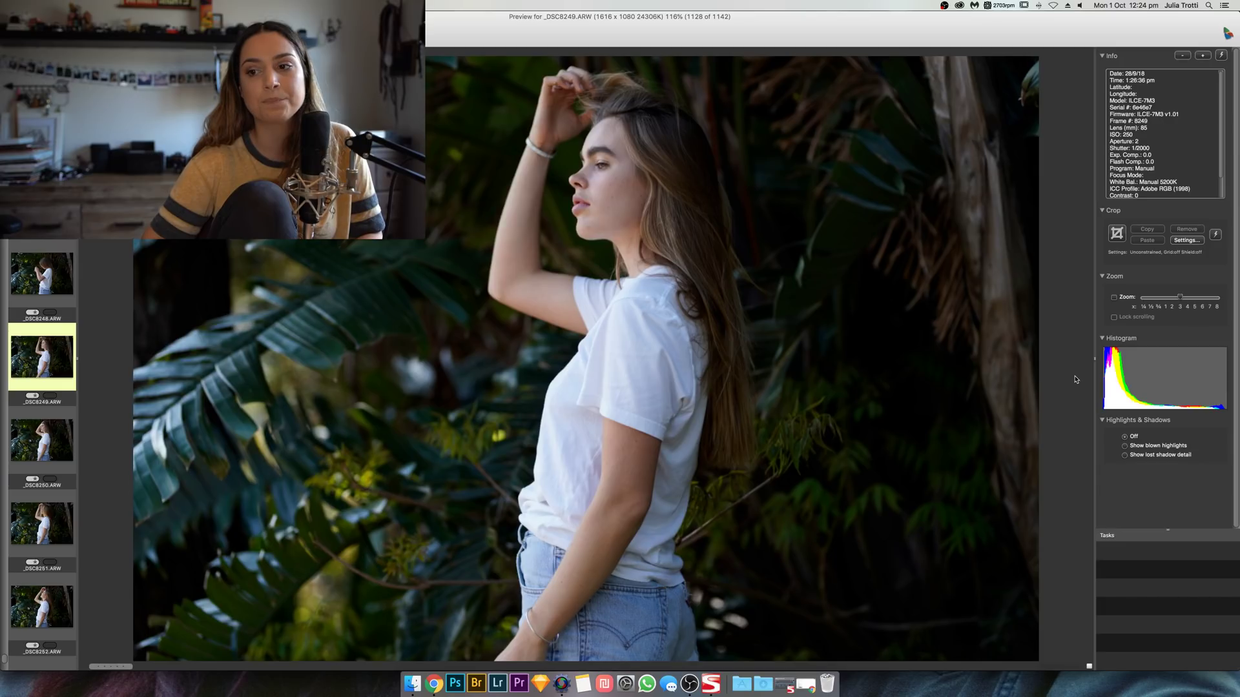
pyautogui.press('Right')
pyautogui.press('Right')
pyautogui.press('Right')
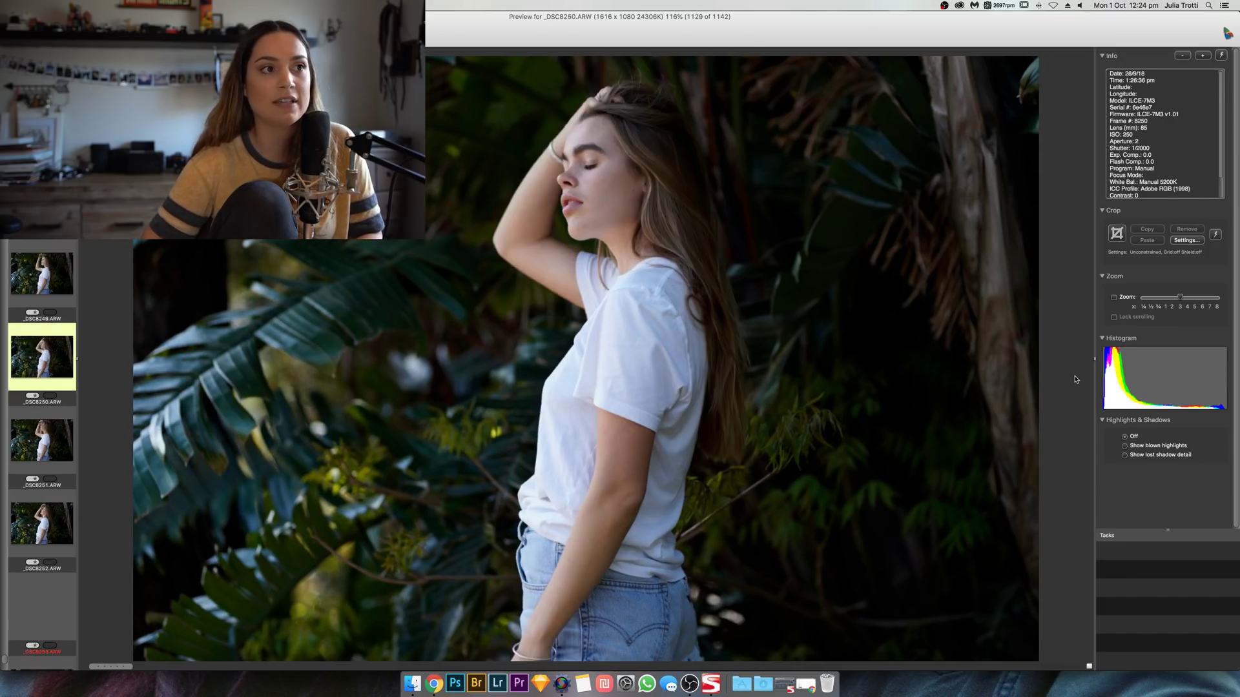
pyautogui.press('Right')
pyautogui.press('Left')
pyautogui.press('Right')
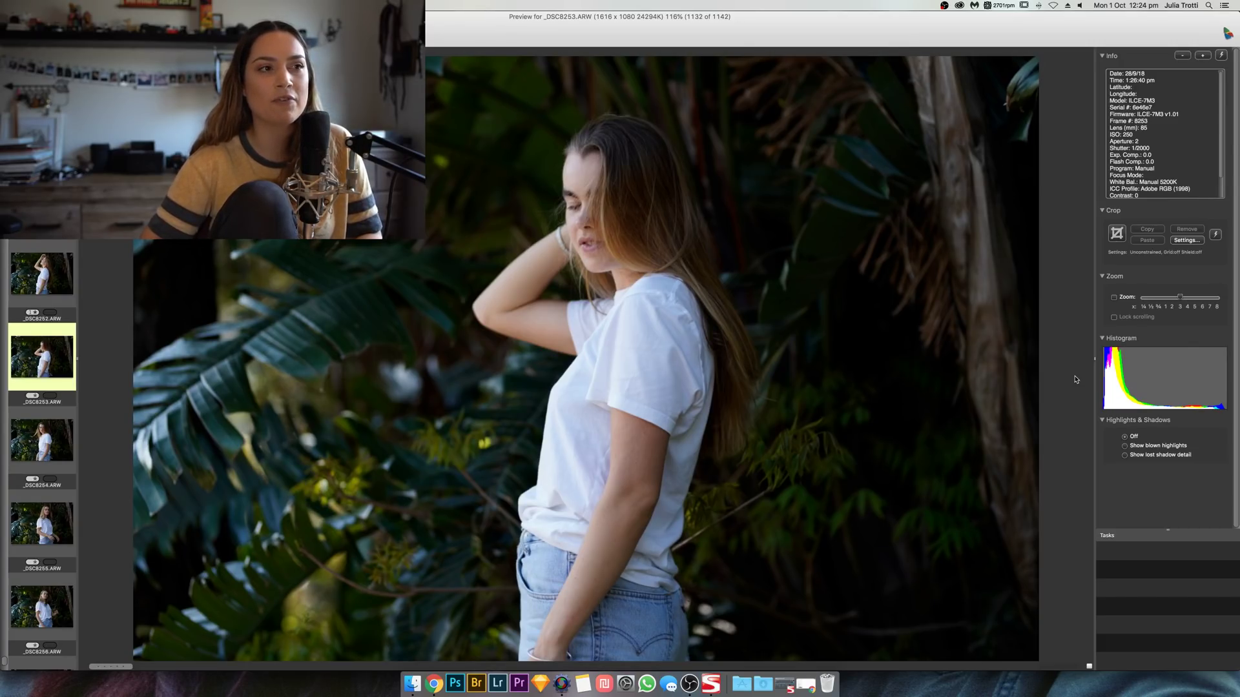
# Step: Review the standing frames from the loose-hair shot _DSC8254.ARW to _DSC8258.ARW
pyautogui.press('Right')
pyautogui.press('Right')
pyautogui.press('Right')
pyautogui.press('Right')
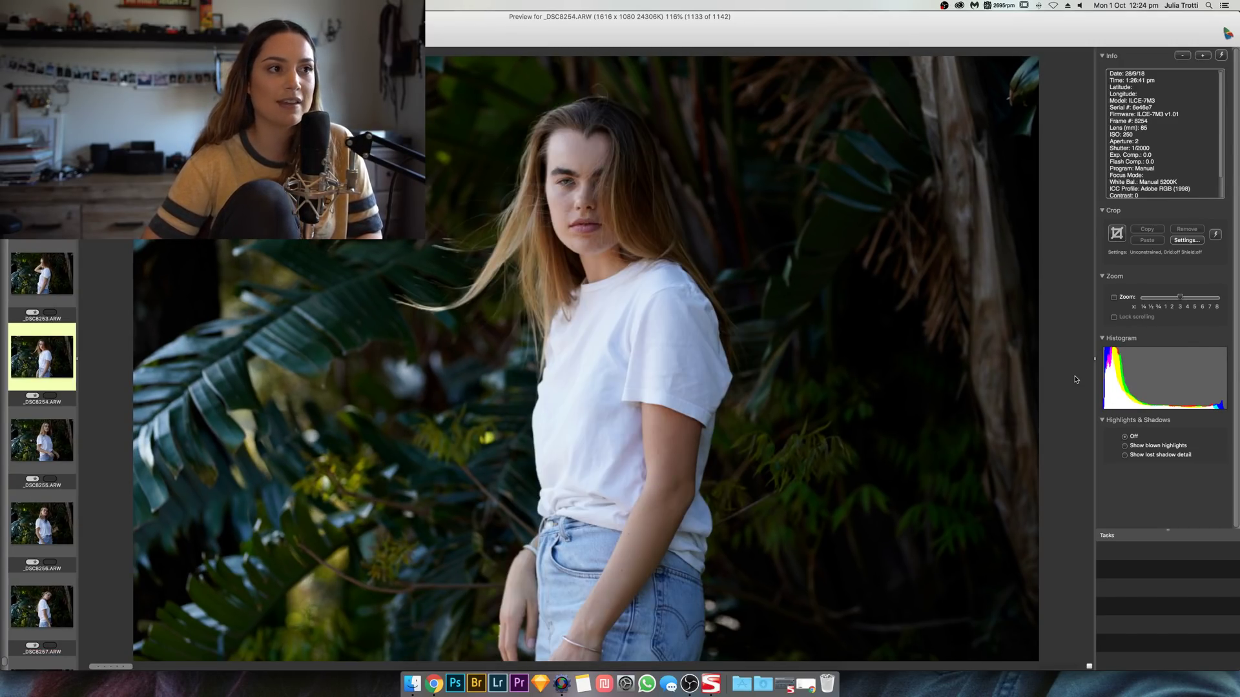
pyautogui.press('Right')
pyautogui.press('Right')
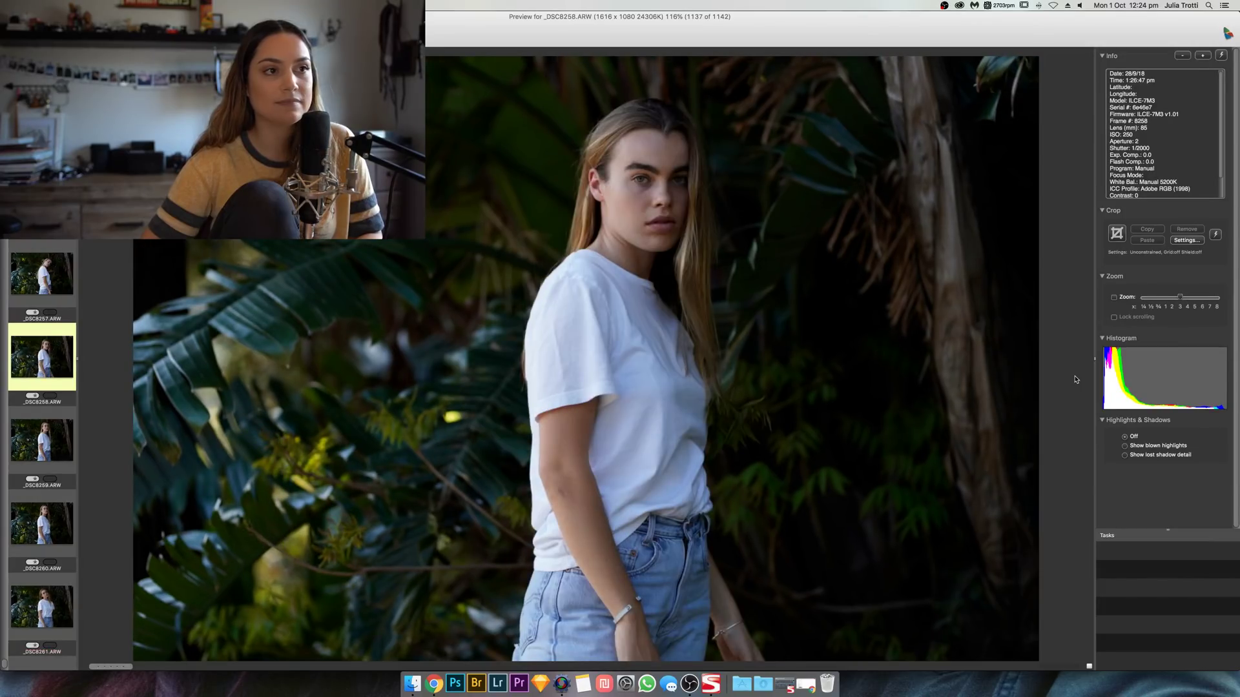
# Step: Compare the remaining standing portraits from _DSC8259.ARW to the last frame, _DSC8263.ARW
pyautogui.press('Right')
pyautogui.press('Right')
pyautogui.press('Left')
pyautogui.press('Left')
pyautogui.press('Right')
pyautogui.press('Right')
pyautogui.press('Right')
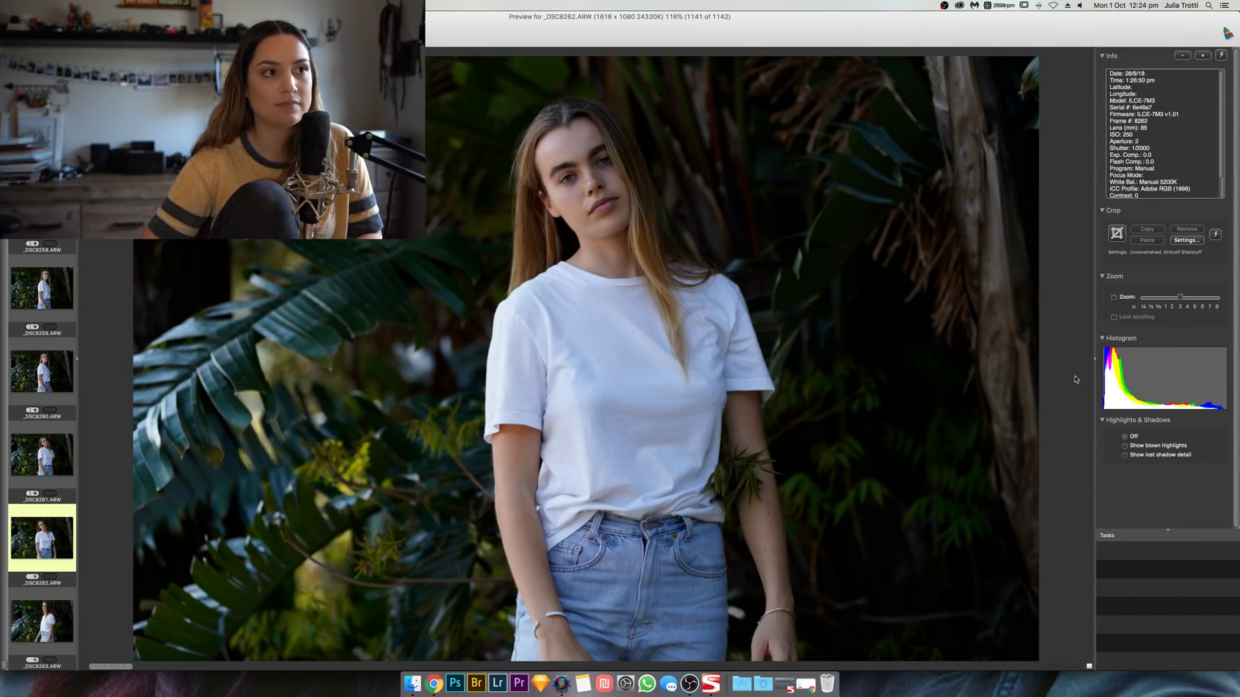
pyautogui.press('Right')
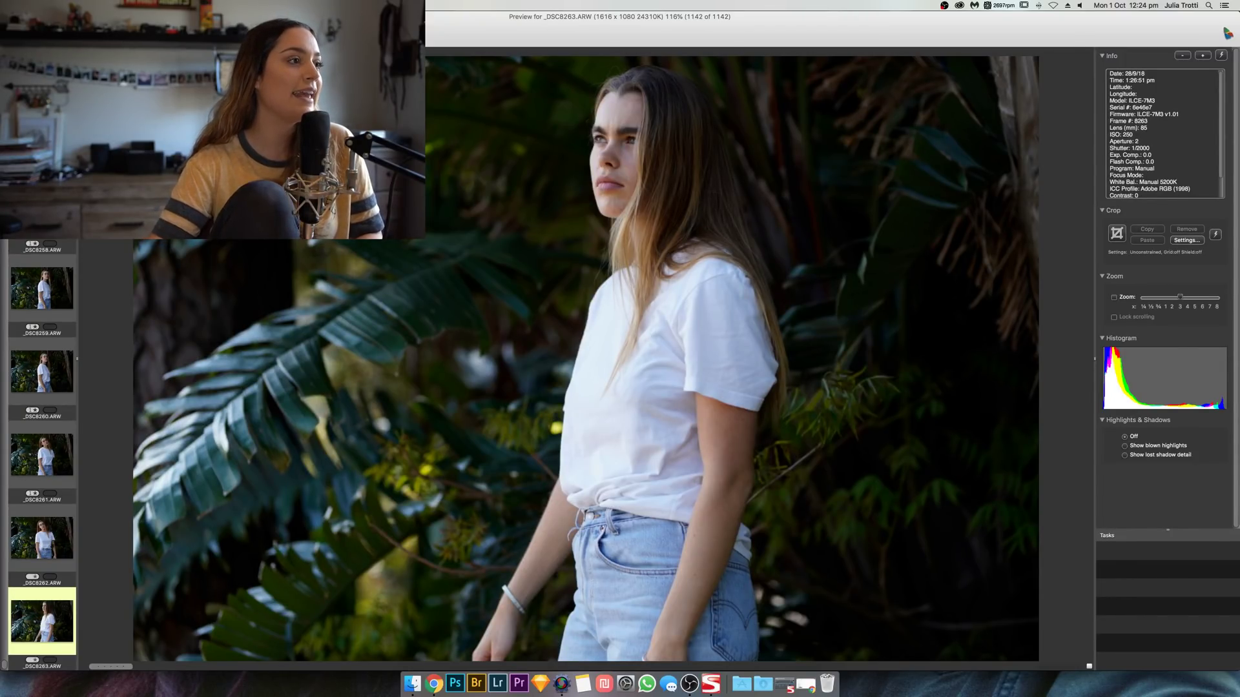
# Step: Return to the contact sheet and filter out the unrated frames, keeping only the starred picks displayed
pyautogui.press('Escape')
pyautogui.moveTo(2, 351)
pyautogui.mouseDown()
pyautogui.moveTo(111, 352)
pyautogui.moveTo(2, 352)
pyautogui.mouseUp()
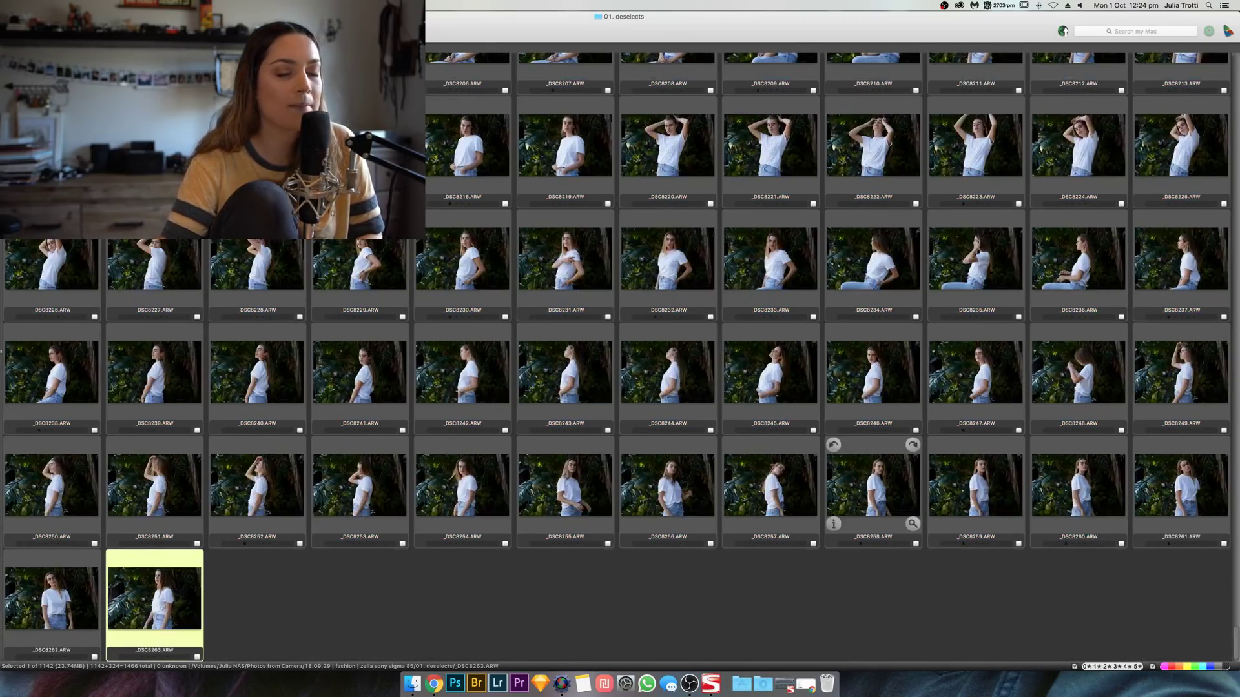
pyautogui.click(1086, 667)
# Step: Select all the starred picks to check how many there are, clear the selection and look over the whole set
pyautogui.scroll(10, 1012, 619)
pyautogui.scroll(5, 962, 585)
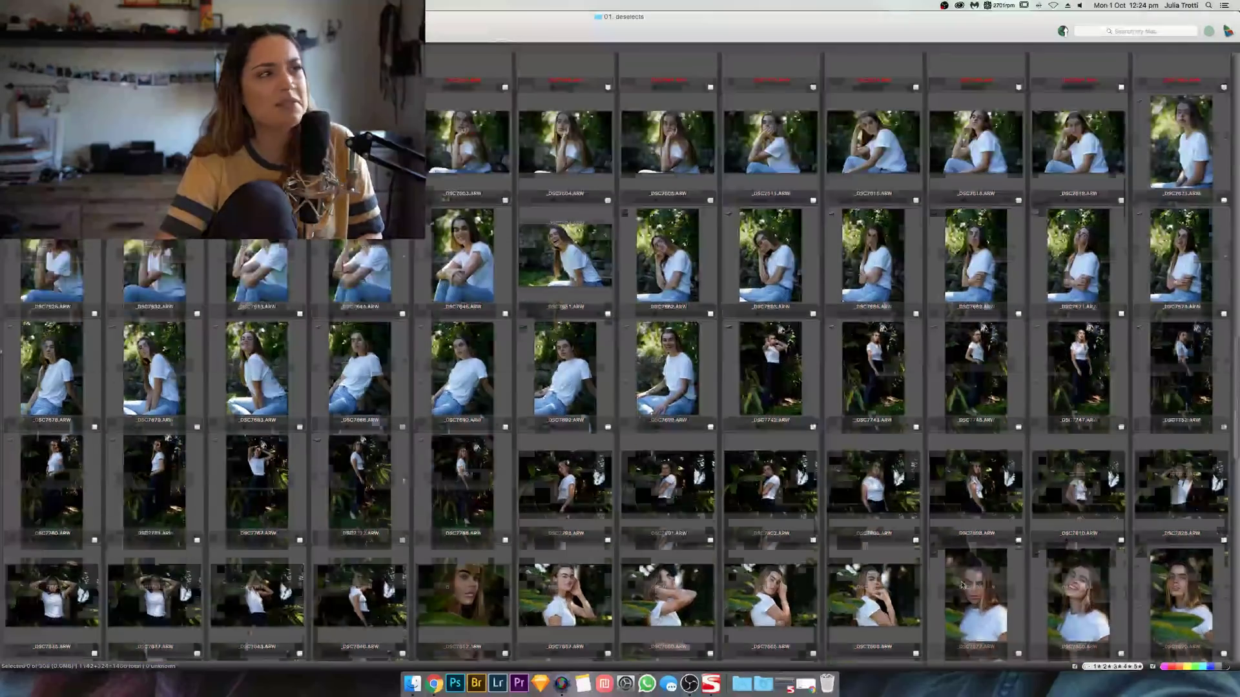
pyautogui.scroll(4, 961, 584)
pyautogui.press('super+a')
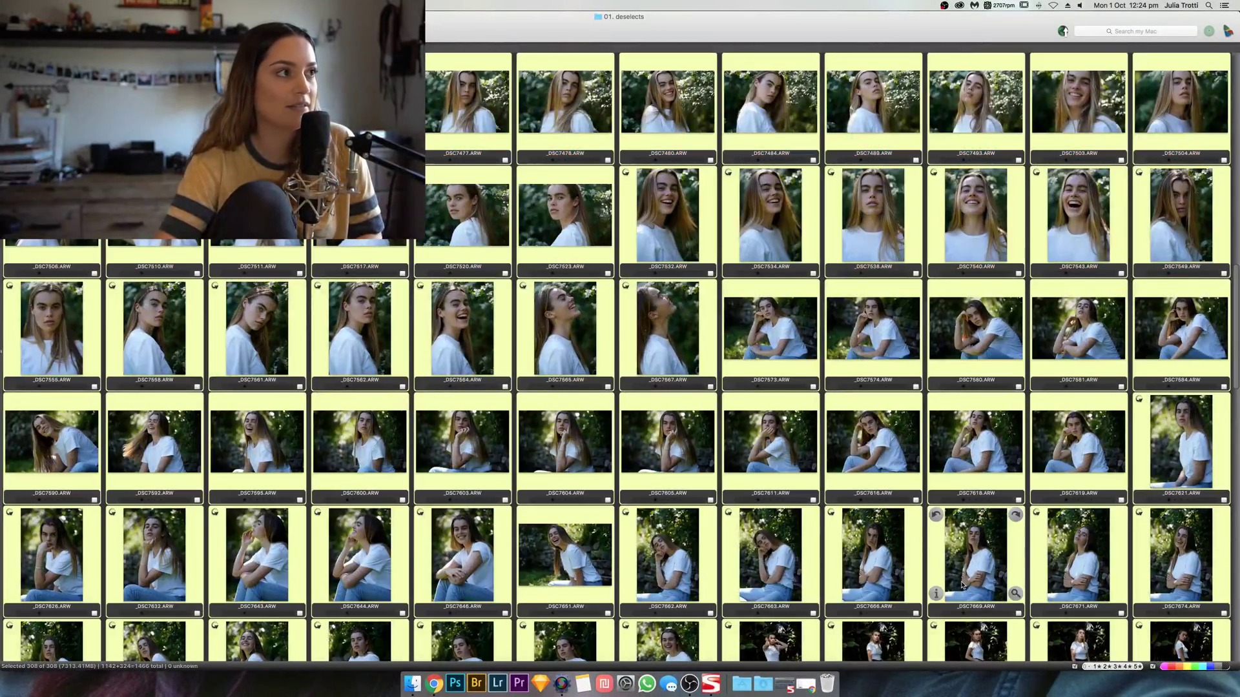
pyautogui.scroll(-12, 962, 585)
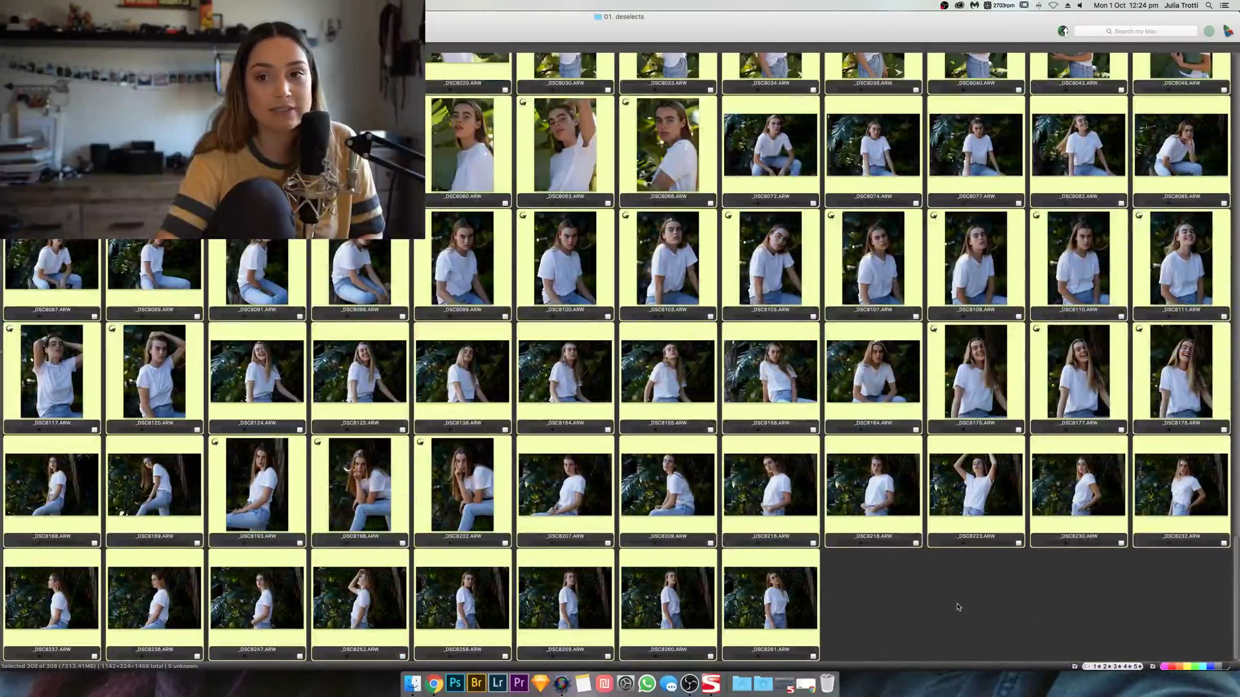
pyautogui.click(959, 606)
pyautogui.scroll(2, 961, 601)
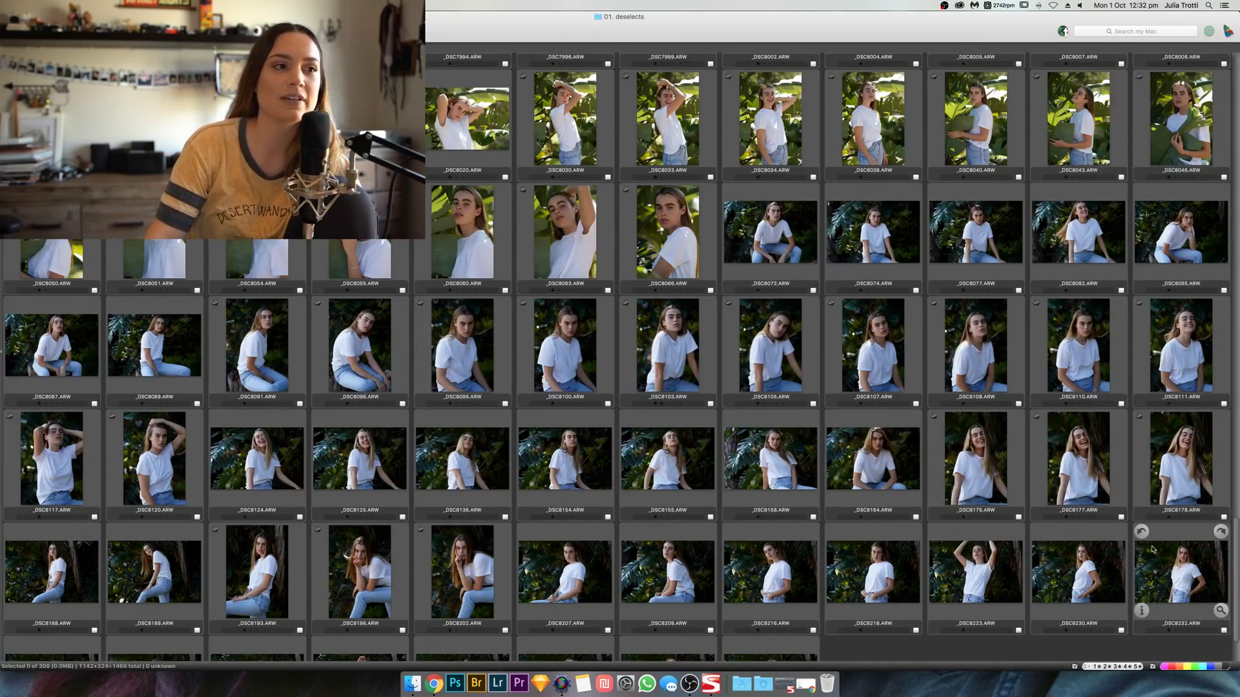
pyautogui.scroll(5, 879, 364)
pyautogui.scroll(15, 879, 363)
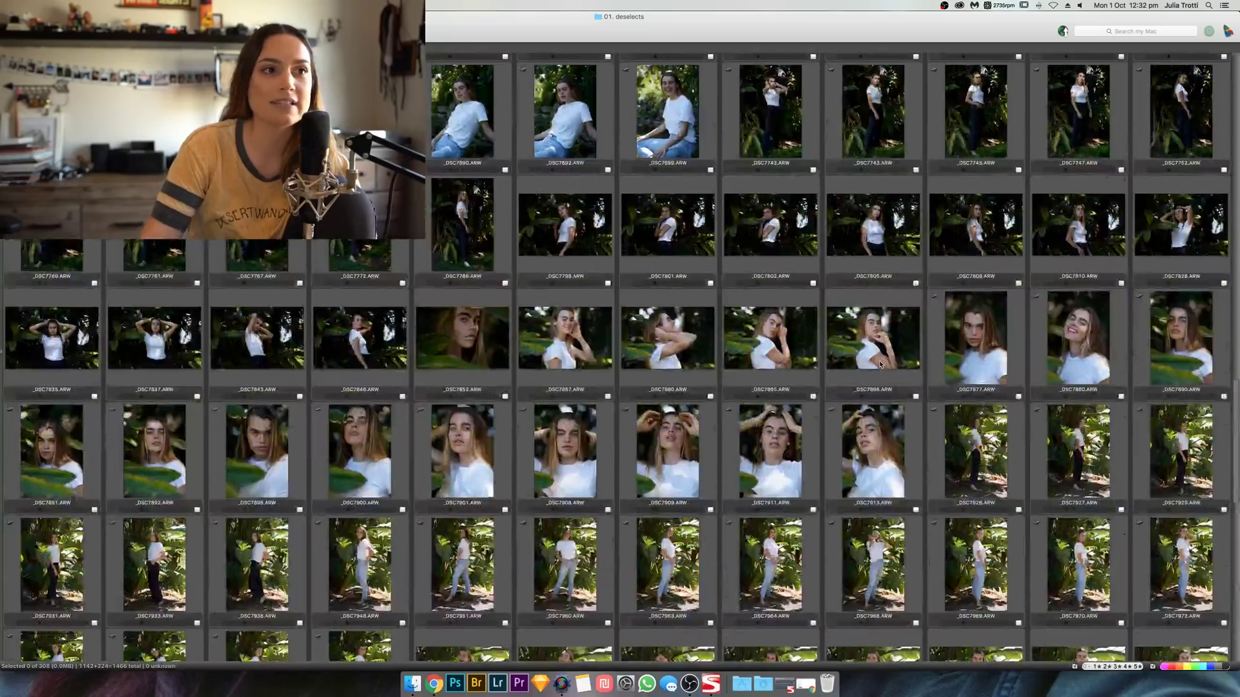
pyautogui.scroll(15, 879, 363)
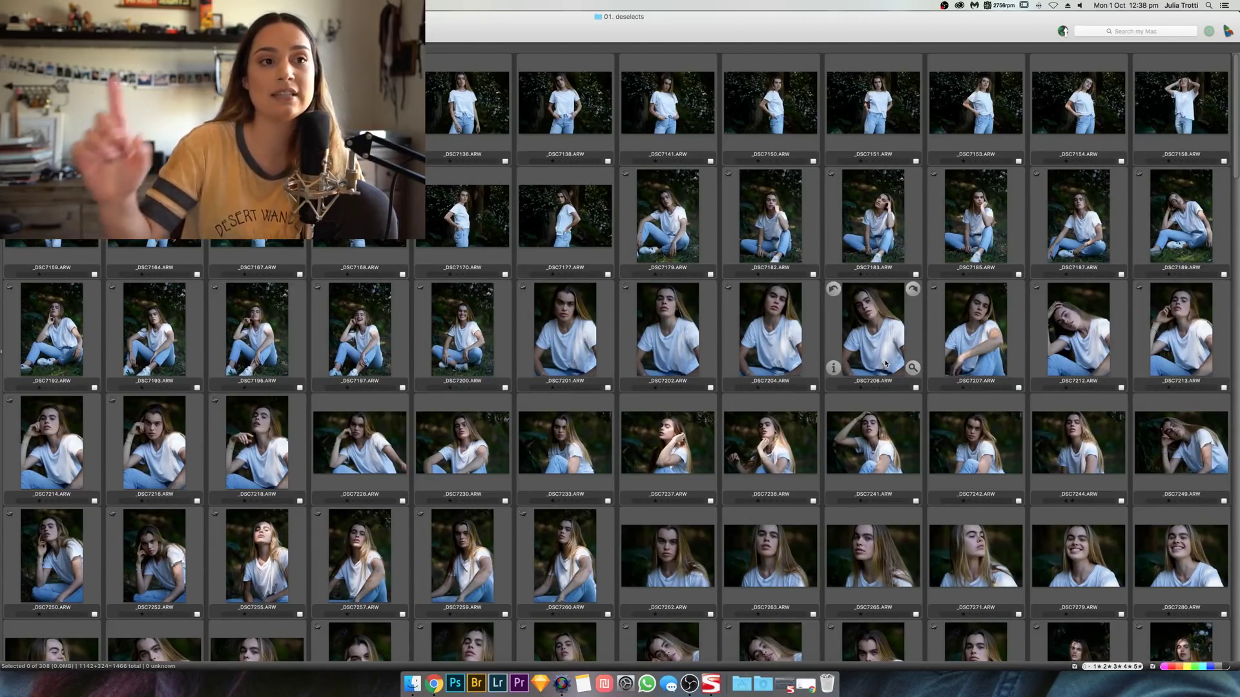
# Step: View the unrated frames briefly and restore the filter to the starred picks
pyautogui.click(1097, 669)
pyautogui.click(1097, 669)
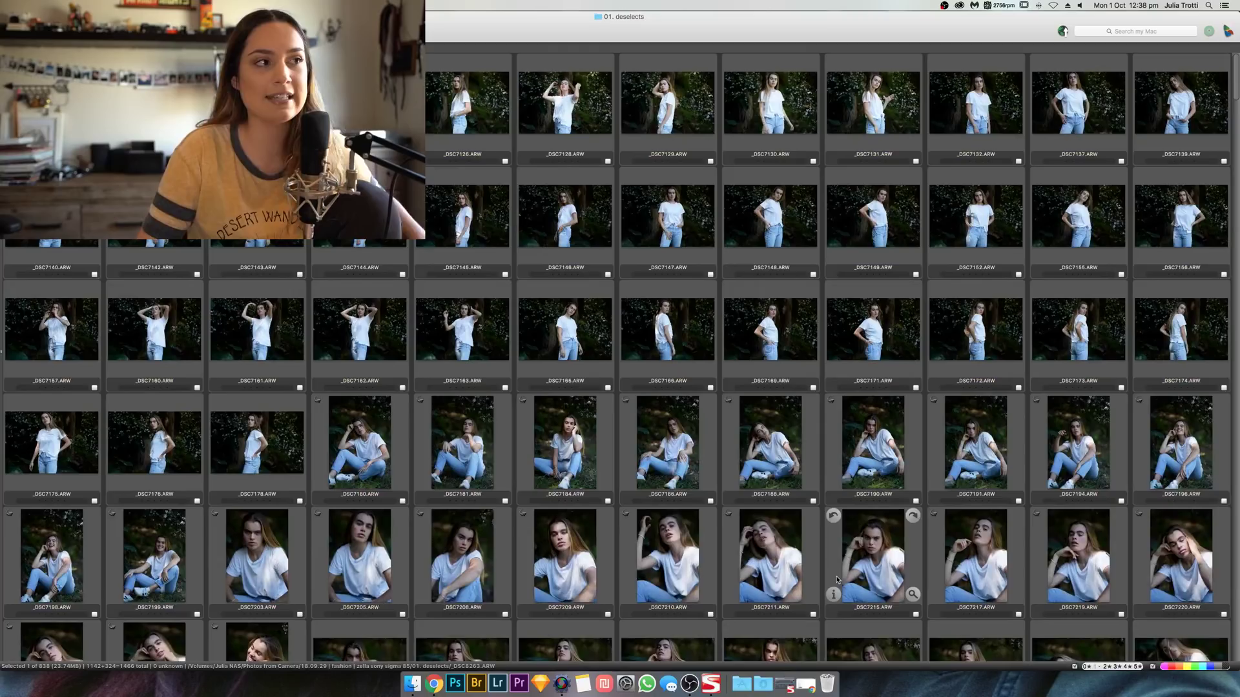
pyautogui.click(1089, 668)
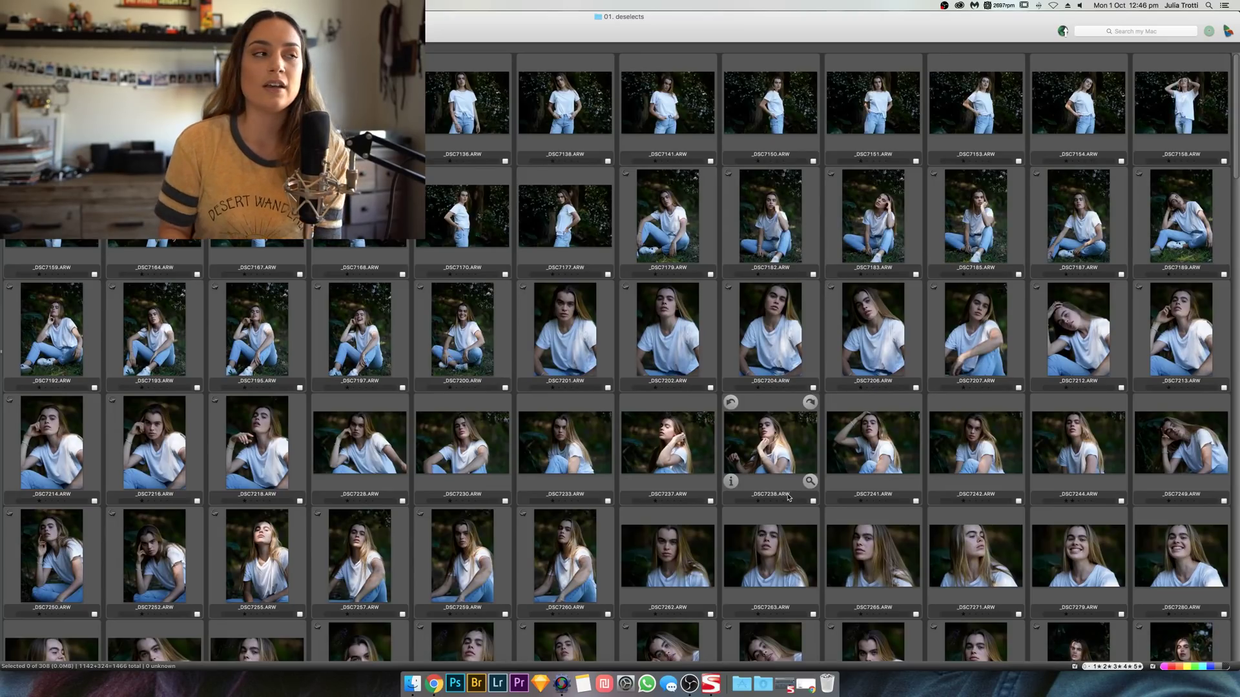
# Step: Open the first starred pick, _DSC7127.ARW, in the preview and review the picks up to _DSC7138.ARW
pyautogui.press('Right')
pyautogui.press('Return')
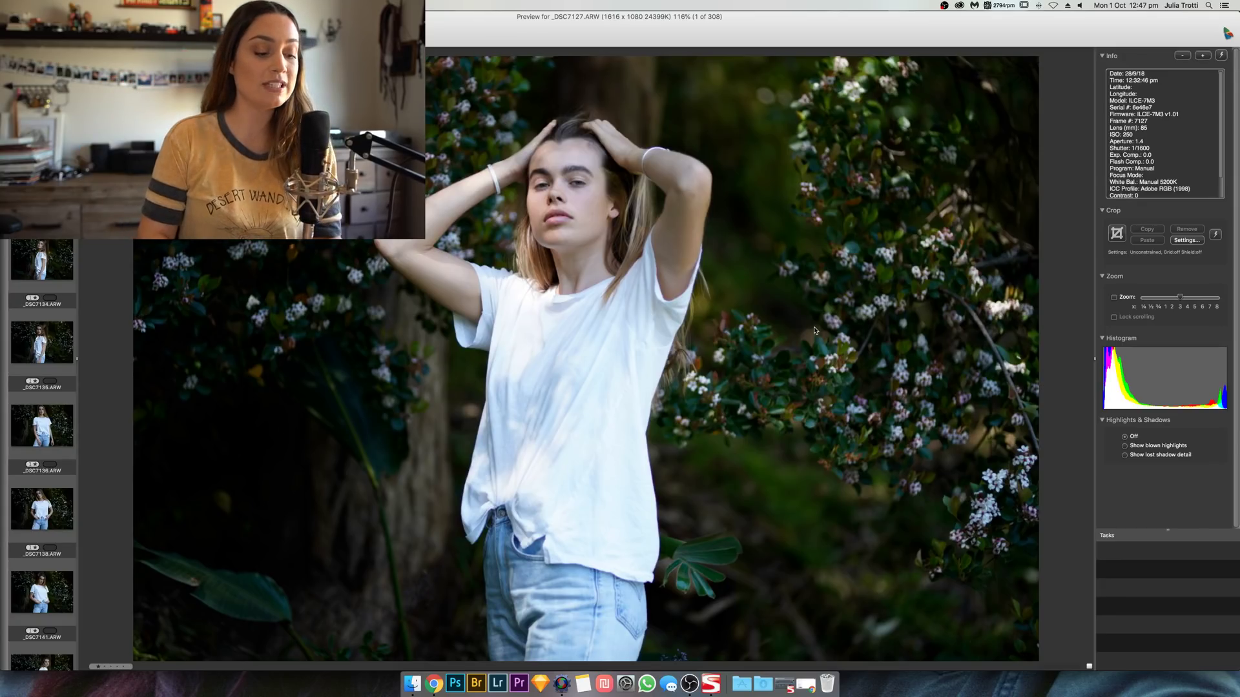
pyautogui.press('Right')
pyautogui.press('Right')
pyautogui.press('Right')
pyautogui.press('Right')
pyautogui.press('Right')
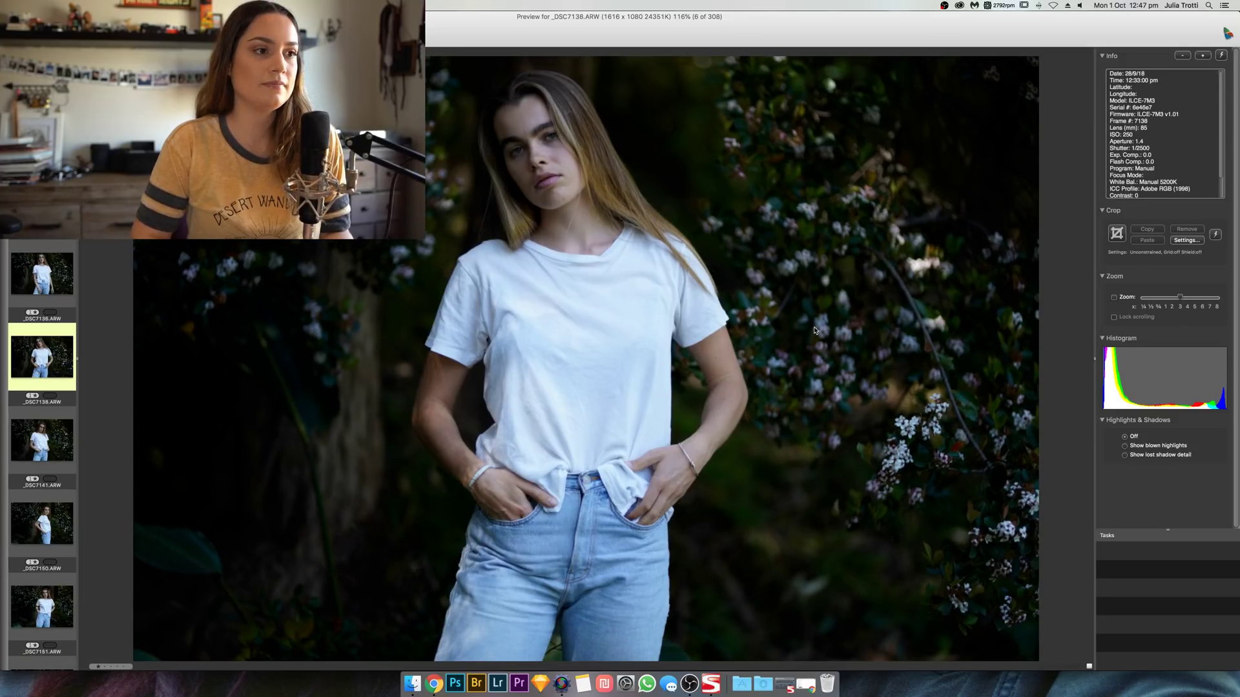
# Step: Compare _DSC7138.ARW with the next two starred picks, _DSC7141.ARW and _DSC7150.ARW
pyautogui.press('Right')
pyautogui.press('Right')
pyautogui.press('Left')
pyautogui.press('Left')
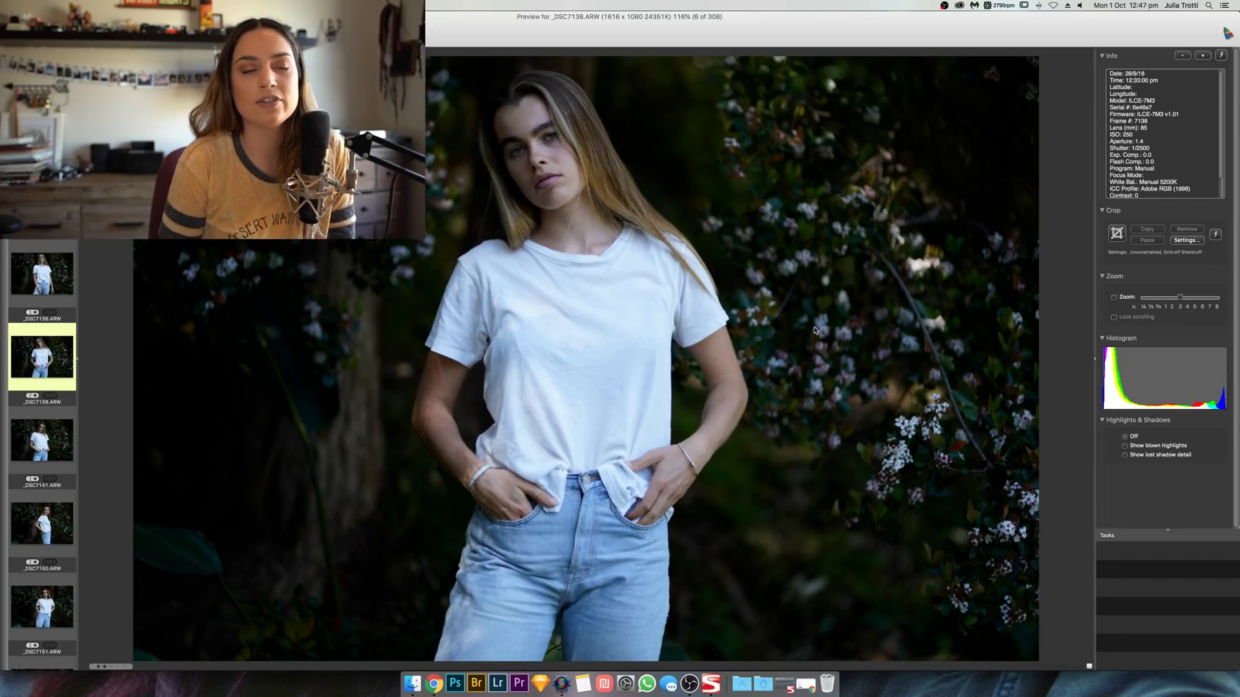
# Step: Review the starred picks from _DSC7141.ARW to _DSC7154.ARW, comparing _DSC7153.ARW with _DSC7154.ARW
pyautogui.press('Right')
pyautogui.press('Right')
pyautogui.press('Right')
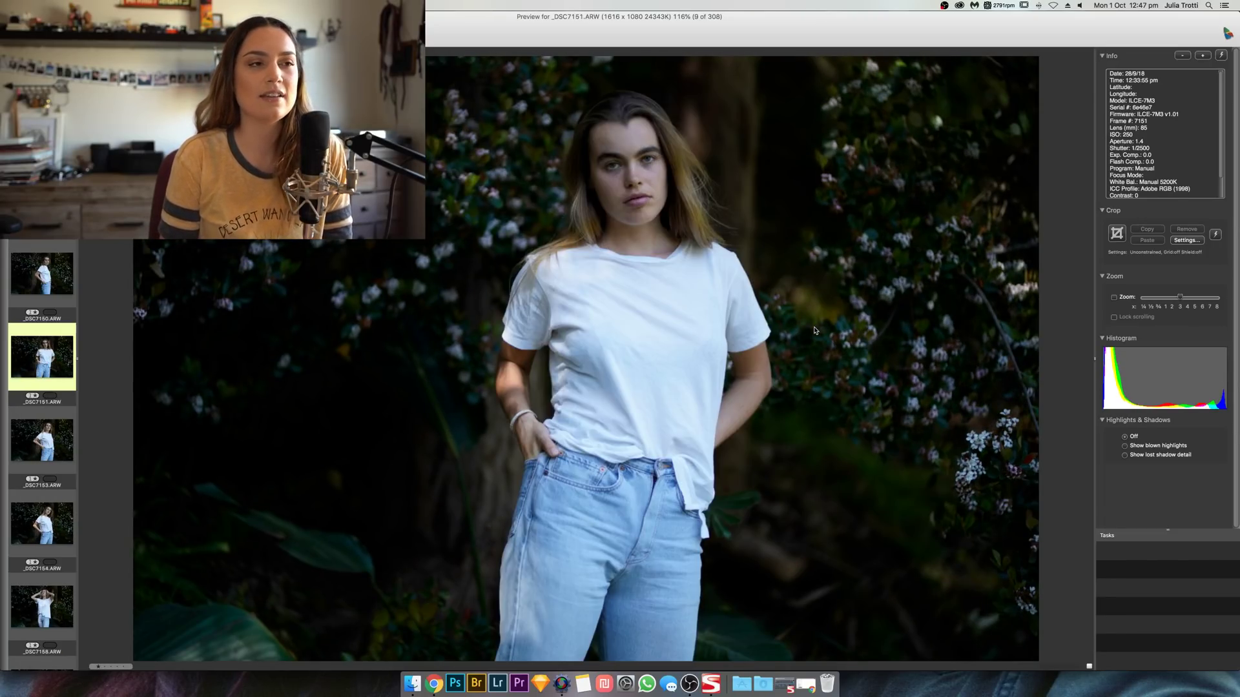
pyautogui.press('Right')
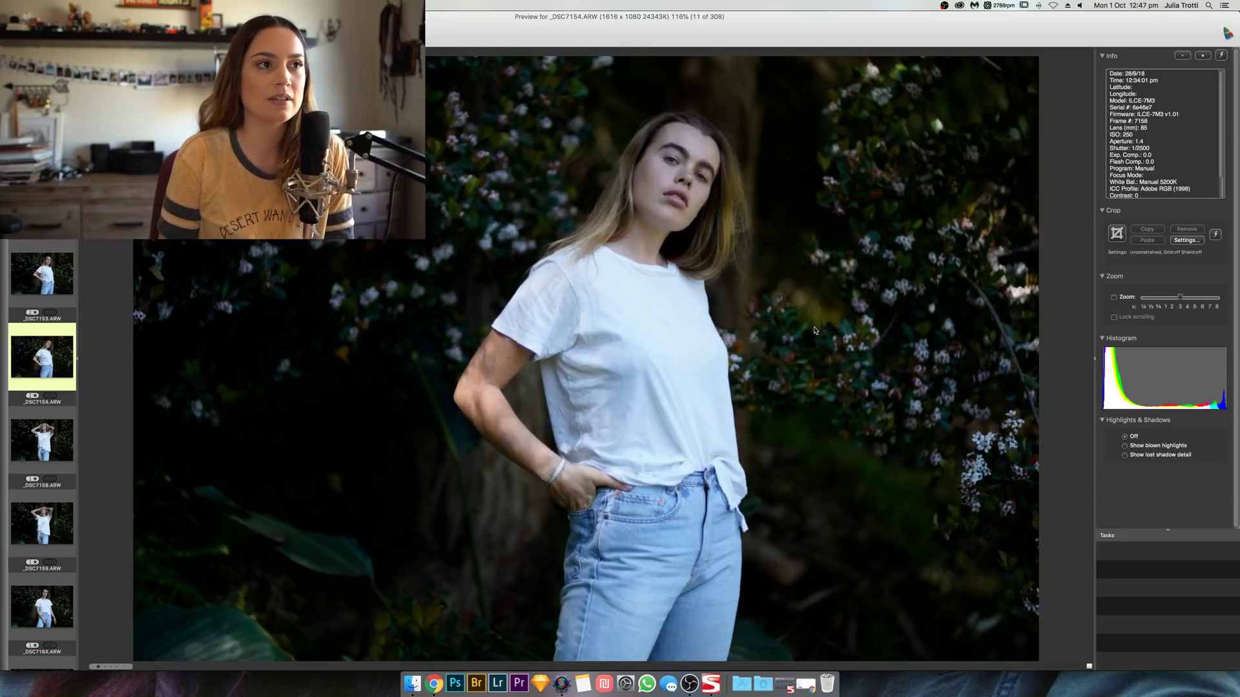
pyautogui.press('Left')
pyautogui.press('Right')
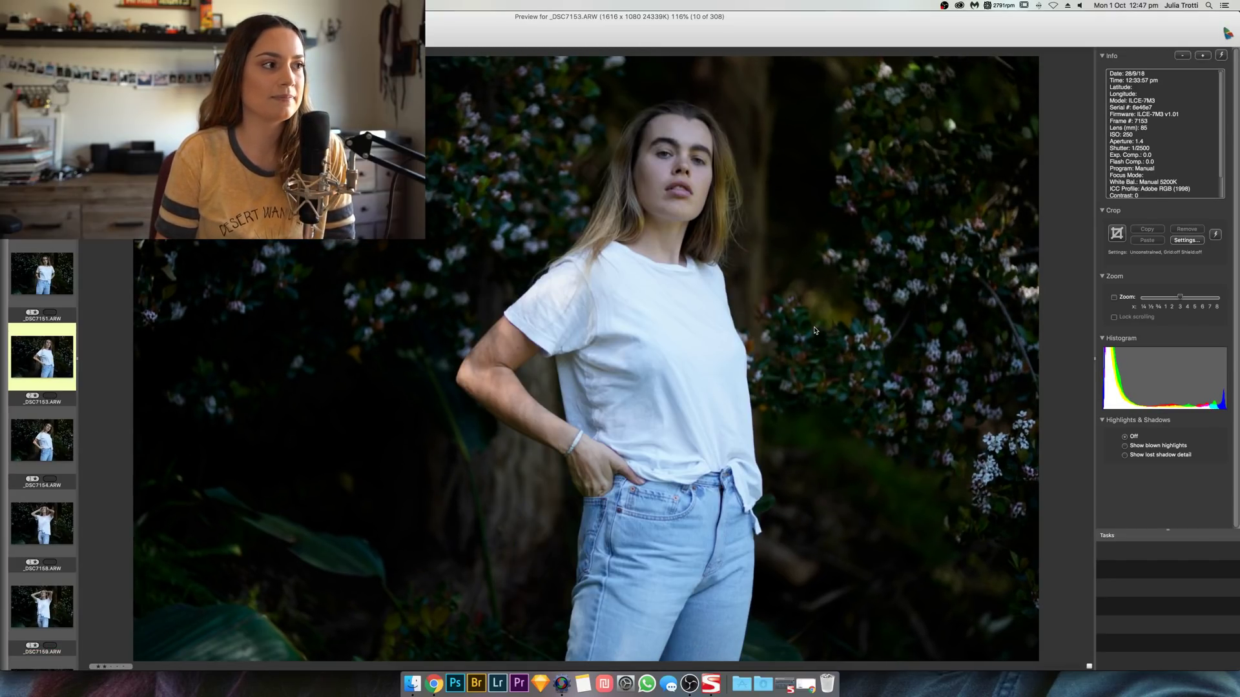
pyautogui.press('Right')
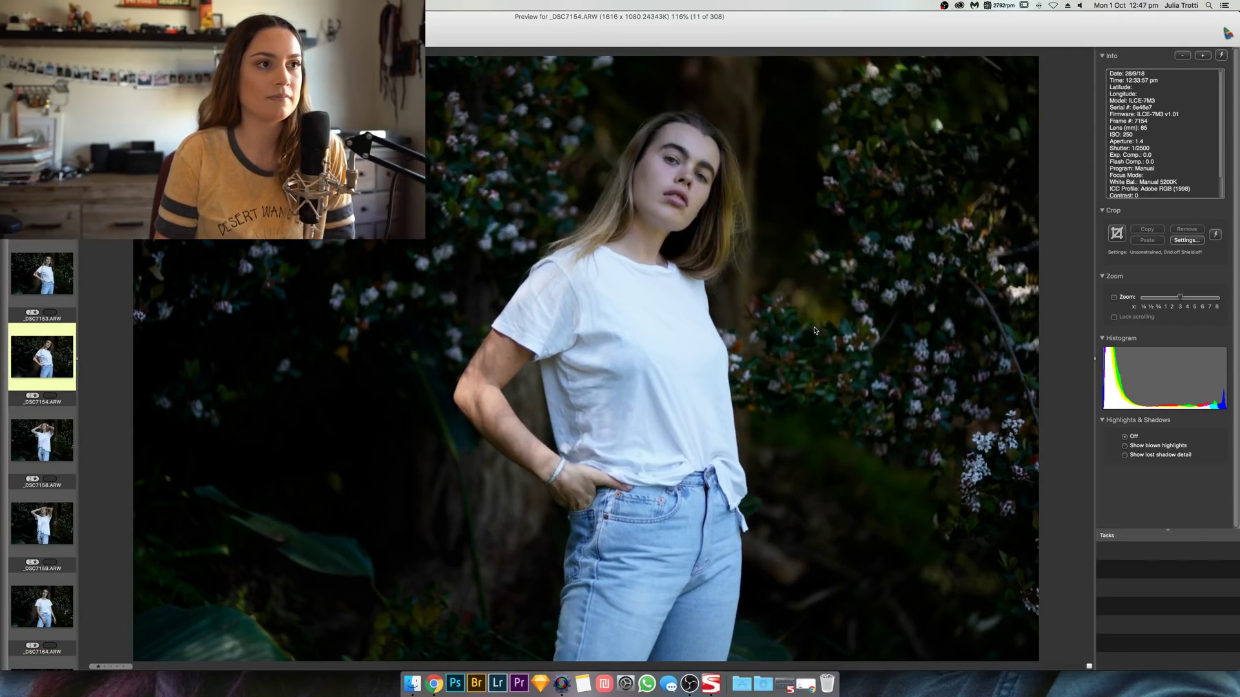
# Step: Review the remaining standing shots after _DSC7154.ARW, including _DSC7167.ARW, and compare _DSC7170.ARW with the pick before it
pyautogui.press('Right')
pyautogui.press('Right')
pyautogui.press('Right')
pyautogui.press('Right')
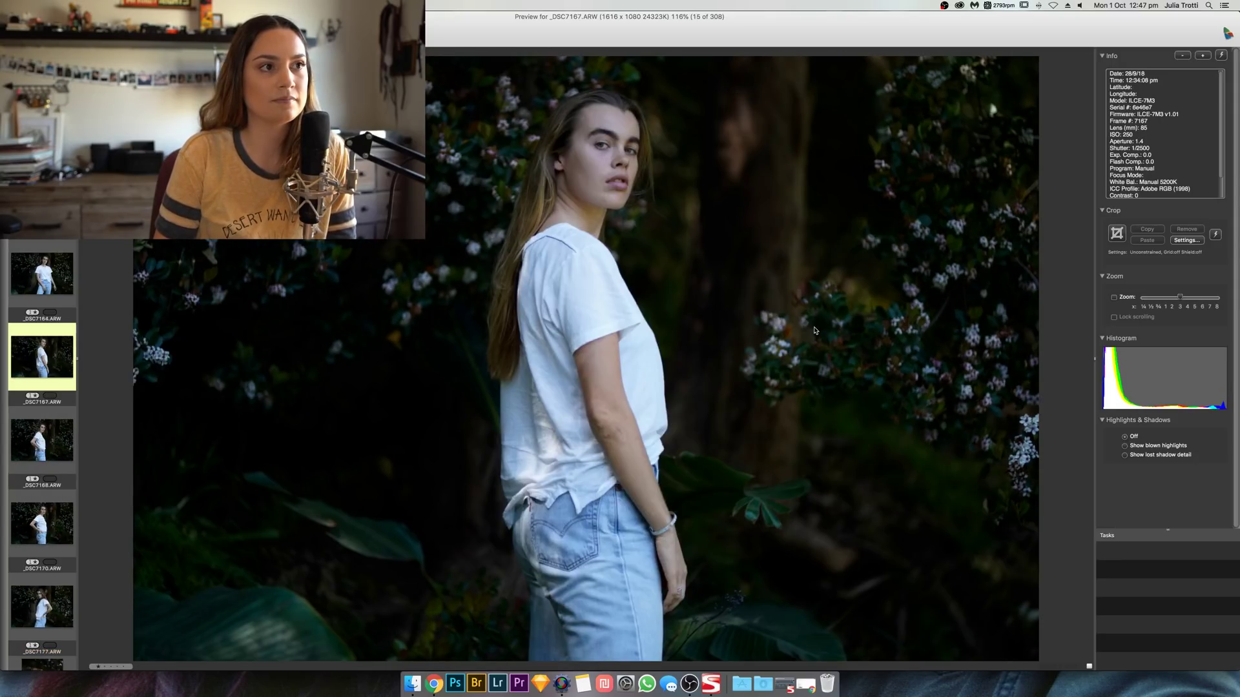
pyautogui.press('Right')
pyautogui.press('Right')
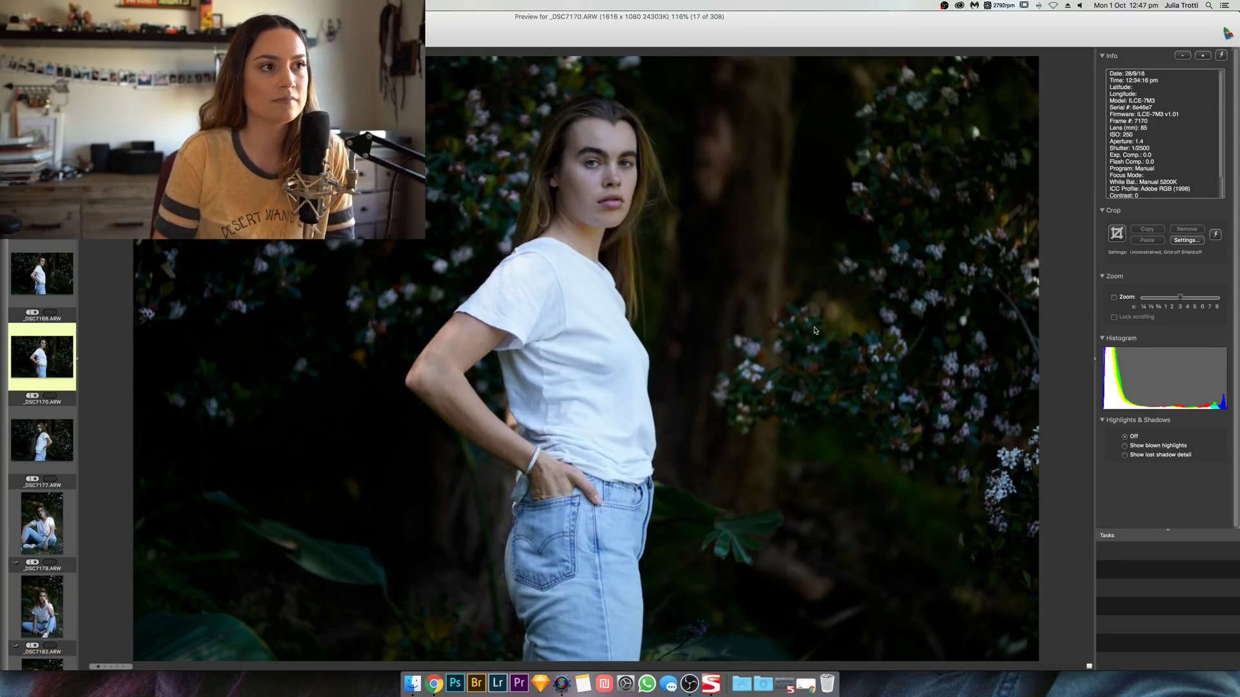
pyautogui.press('Left')
pyautogui.press('Right')
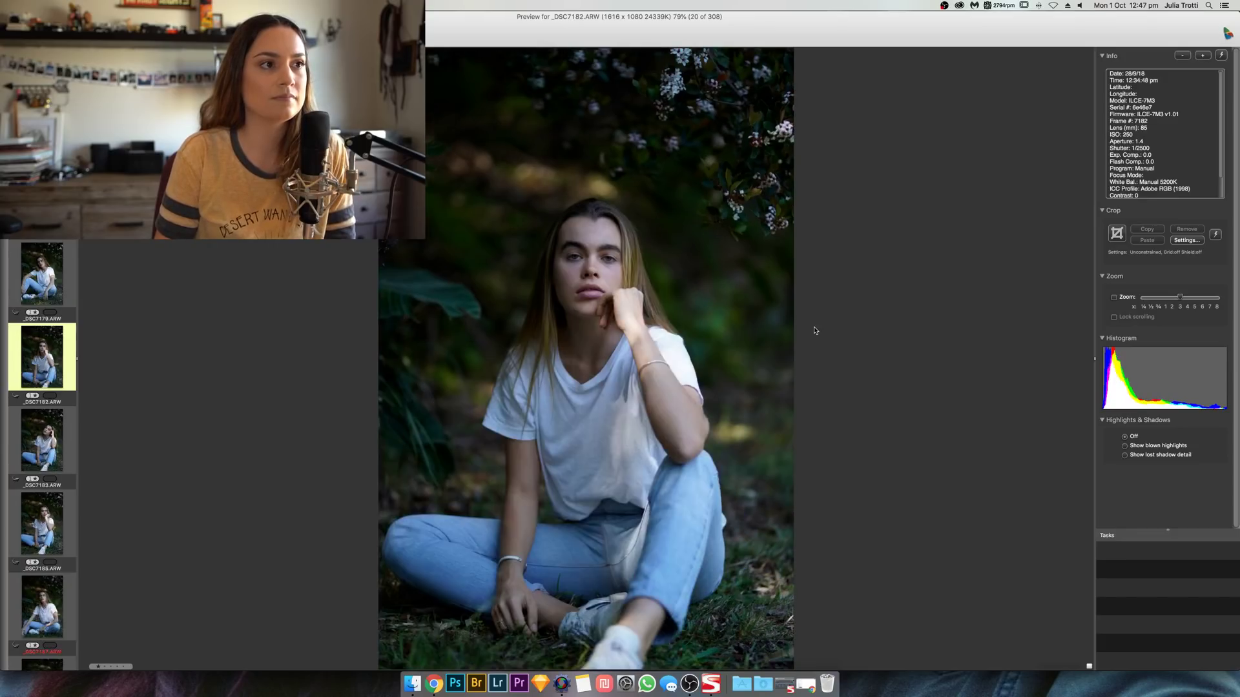
# Step: Examine the cross-legged seated portraits from _DSC7182.ARW to _DSC7187.ARW for pose and expression
pyautogui.press('Right')
pyautogui.press('Right')
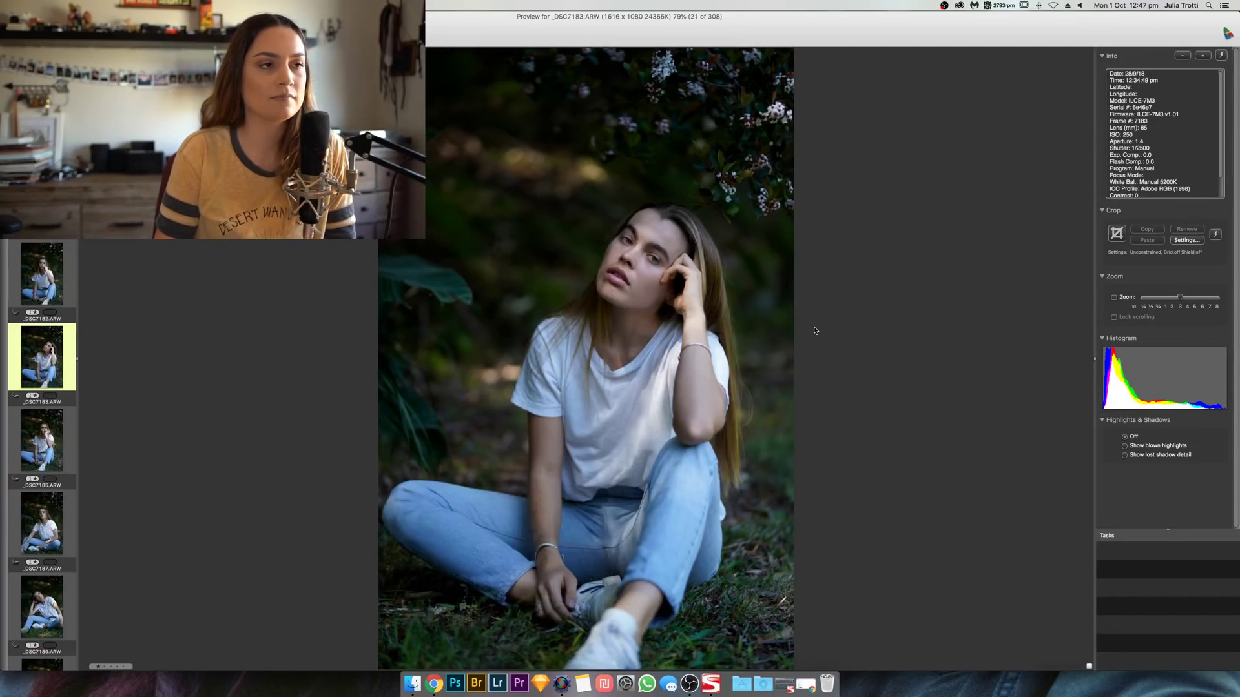
pyautogui.press('Right')
pyautogui.press('Right')
pyautogui.press('Right')
pyautogui.press('Right')
pyautogui.press('Right')
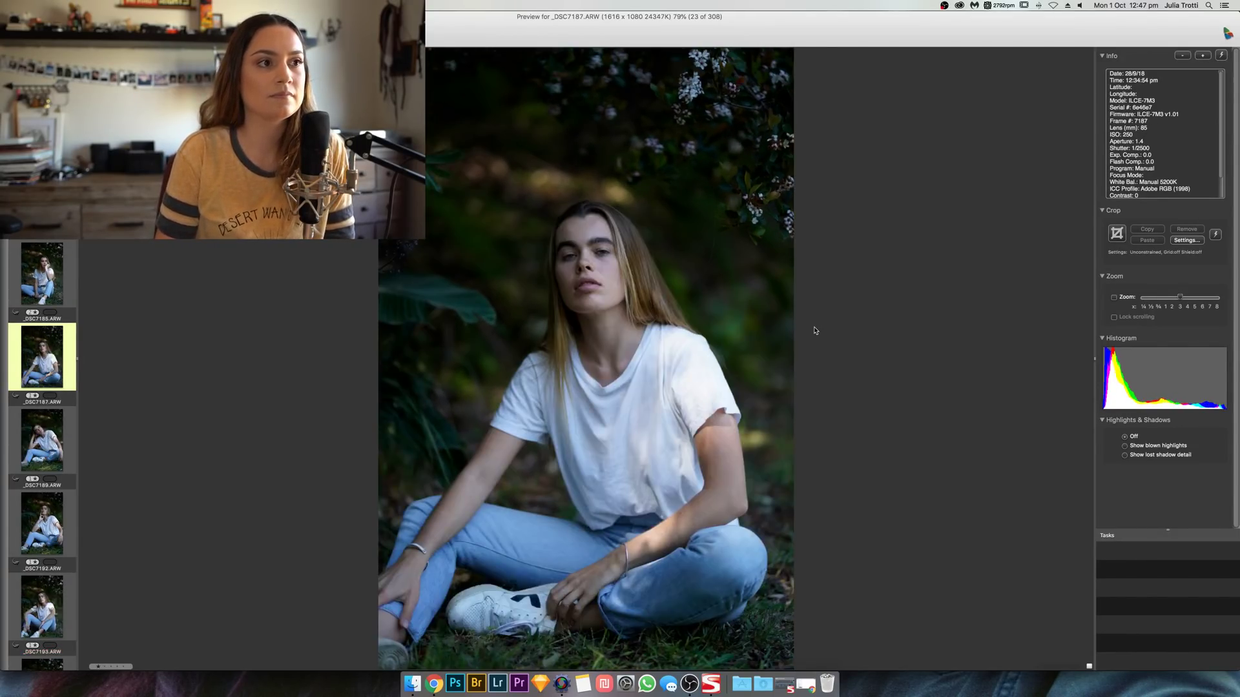
# Step: Compare _DSC7187.ARW with the next pick, and review the seated portraits through _DSC7200.ARW to _DSC7202.ARW
pyautogui.press('Right')
pyautogui.press('Left')
pyautogui.press('Right')
pyautogui.press('Right')
pyautogui.press('Right')
pyautogui.press('Right')
pyautogui.press('Right')
pyautogui.press('Right')
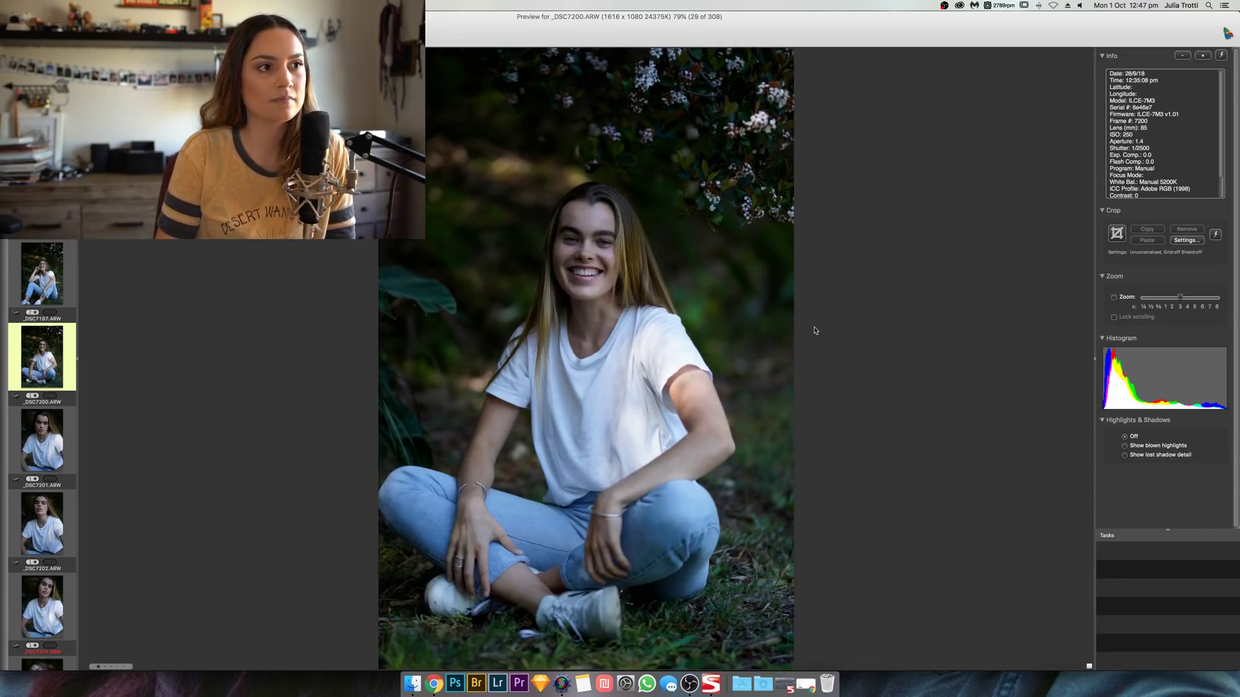
pyautogui.press('Right')
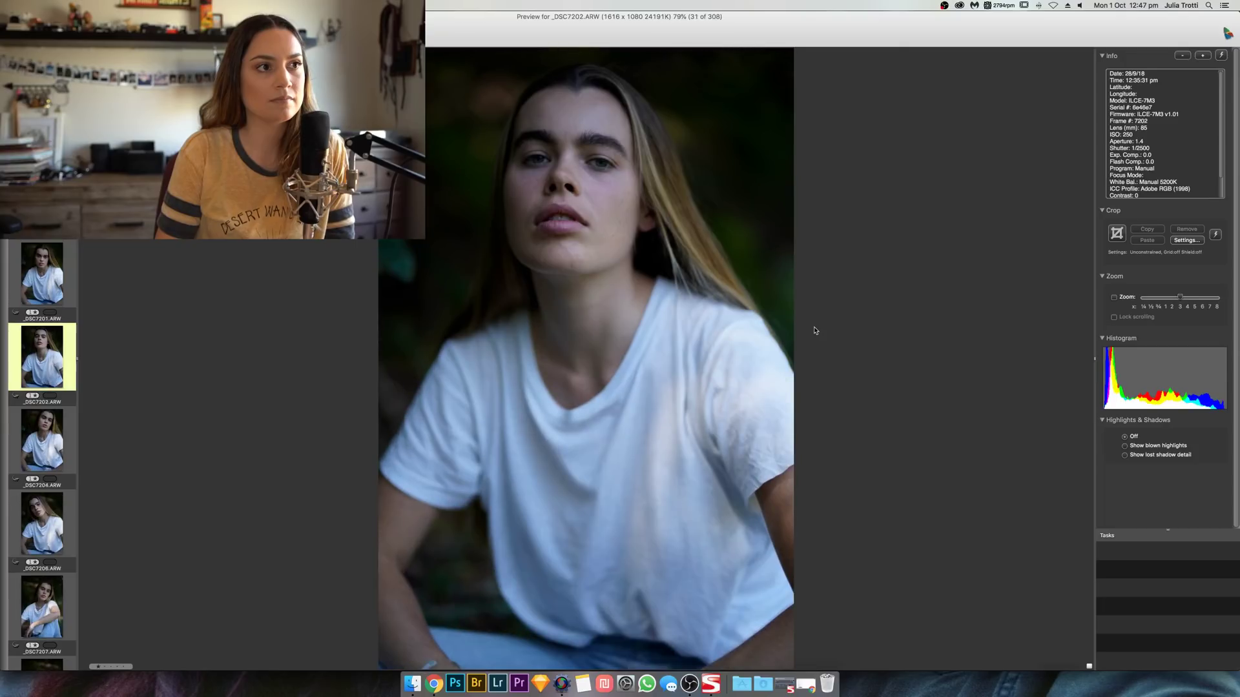
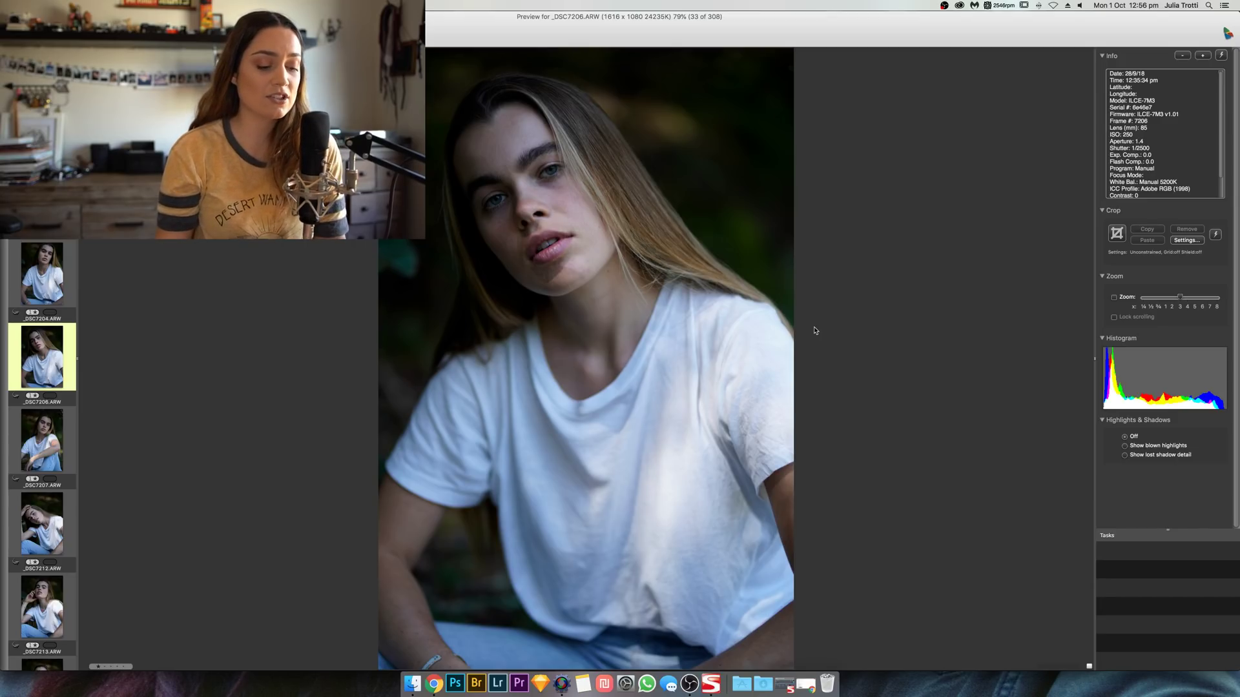
# Step: Review the closer seated portraits from _DSC7206.ARW to _DSC7216.ARW
pyautogui.press('Right')
pyautogui.press('Right')
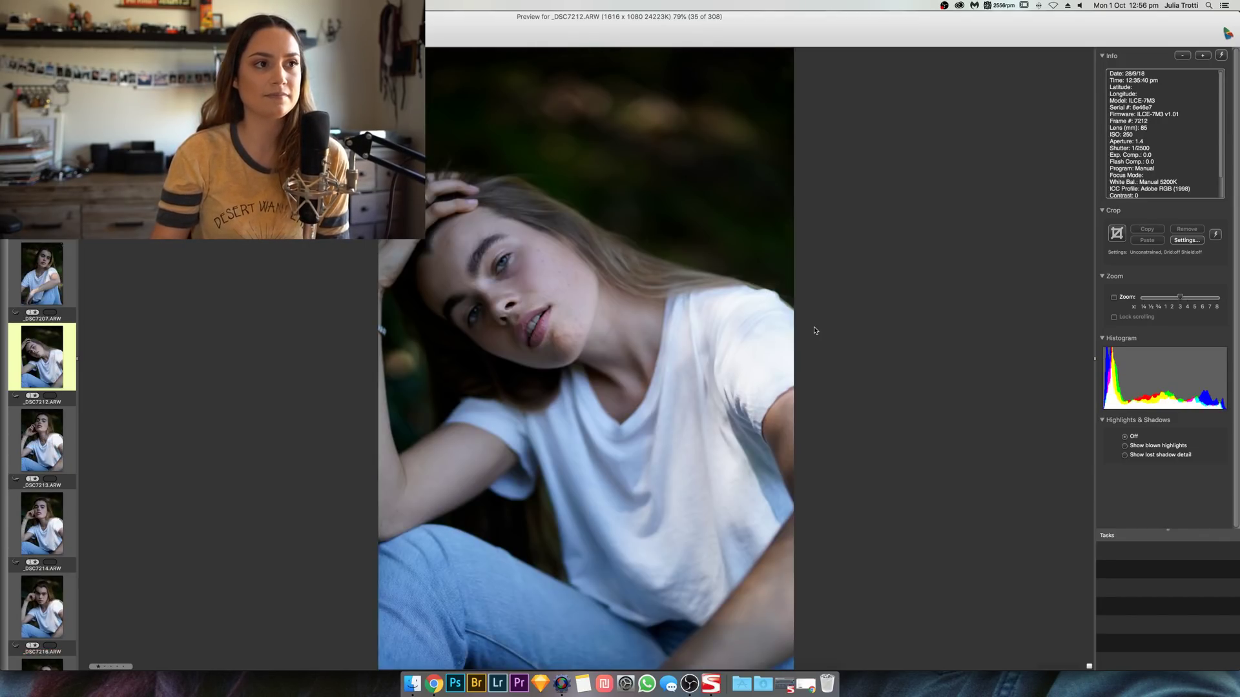
pyautogui.press('Right')
pyautogui.press('Right')
pyautogui.press('Right')
pyautogui.press('Right')
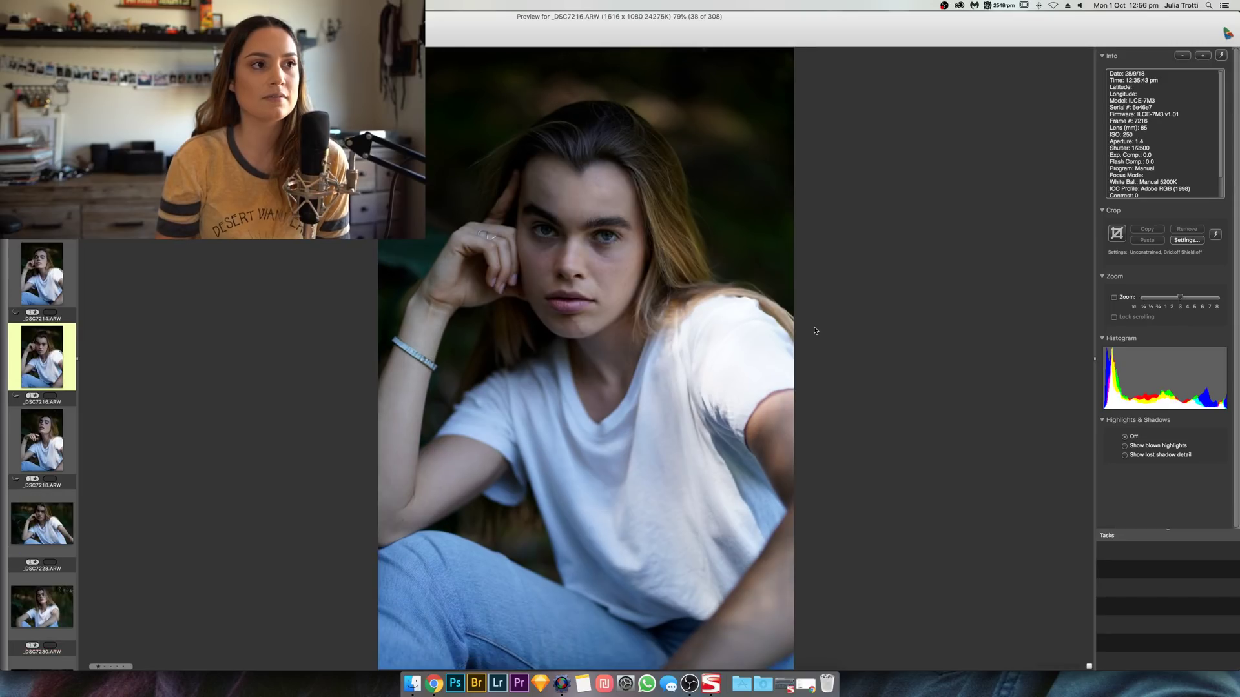
# Step: Review the starred picks from _DSC7216.ARW to _DSC7255.ARW, going back to compare similar neighbouring frames
pyautogui.press('Right')
pyautogui.press('Left')
pyautogui.press('Left')
pyautogui.press('Right')
pyautogui.press('Right')
pyautogui.press('Right')
pyautogui.press('Right')
pyautogui.press('Left')
pyautogui.press('Right')
pyautogui.press('Right')
pyautogui.press('Right')
pyautogui.press('Left')
pyautogui.press('Right')
pyautogui.press('Right')
pyautogui.press('Right')
pyautogui.press('Right')
pyautogui.press('Left')
pyautogui.press('Right')
pyautogui.press('Right')
pyautogui.press('Right')
pyautogui.press('Left')
pyautogui.press('Right')
pyautogui.press('Right')
pyautogui.press('Right')
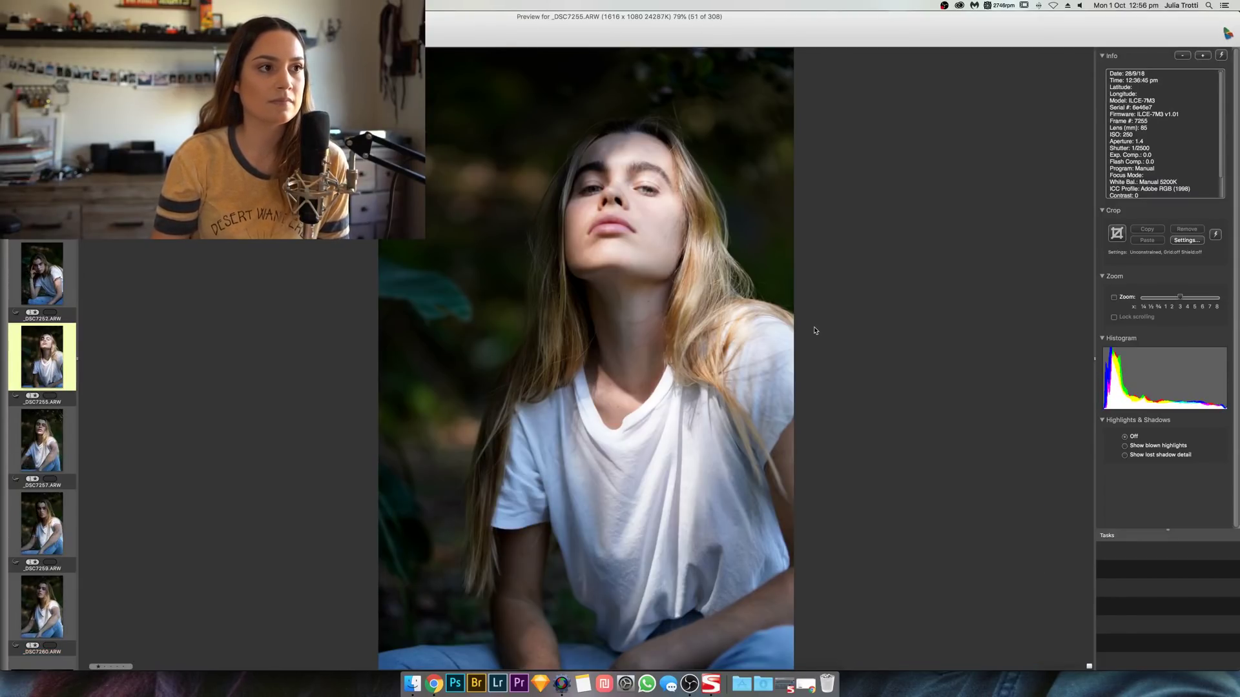
# Step: Compare the similar seated portraits _DSC7257.ARW, _DSC7259.ARW and _DSC7260.ARW with one another
pyautogui.press('Right')
pyautogui.press('Right')
pyautogui.press('Right')
pyautogui.press('Left')
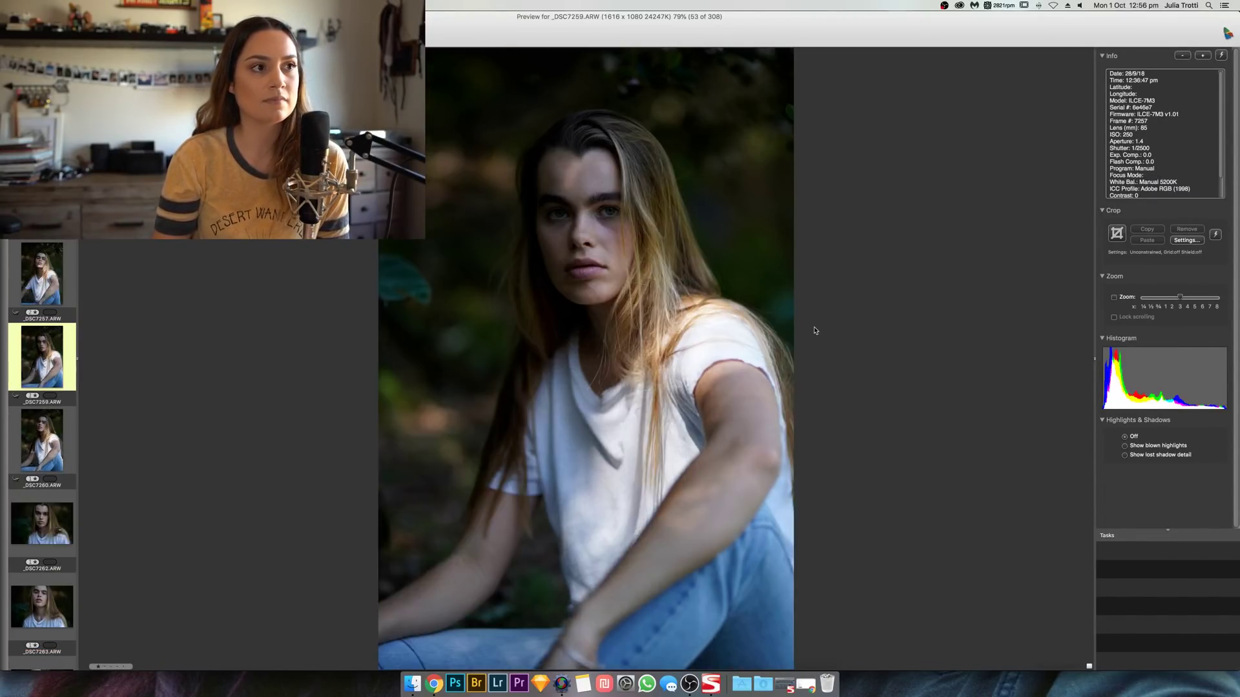
pyautogui.press('Right')
pyautogui.press('Right')
pyautogui.press('Left')
# Step: Review the close-up portraits after _DSC7260.ARW, including the smiling shots from _DSC7279.ARW, up to _DSC7291.ARW
pyautogui.press('Right')
pyautogui.press('Right')
pyautogui.press('Right')
pyautogui.press('Right')
pyautogui.press('Right')
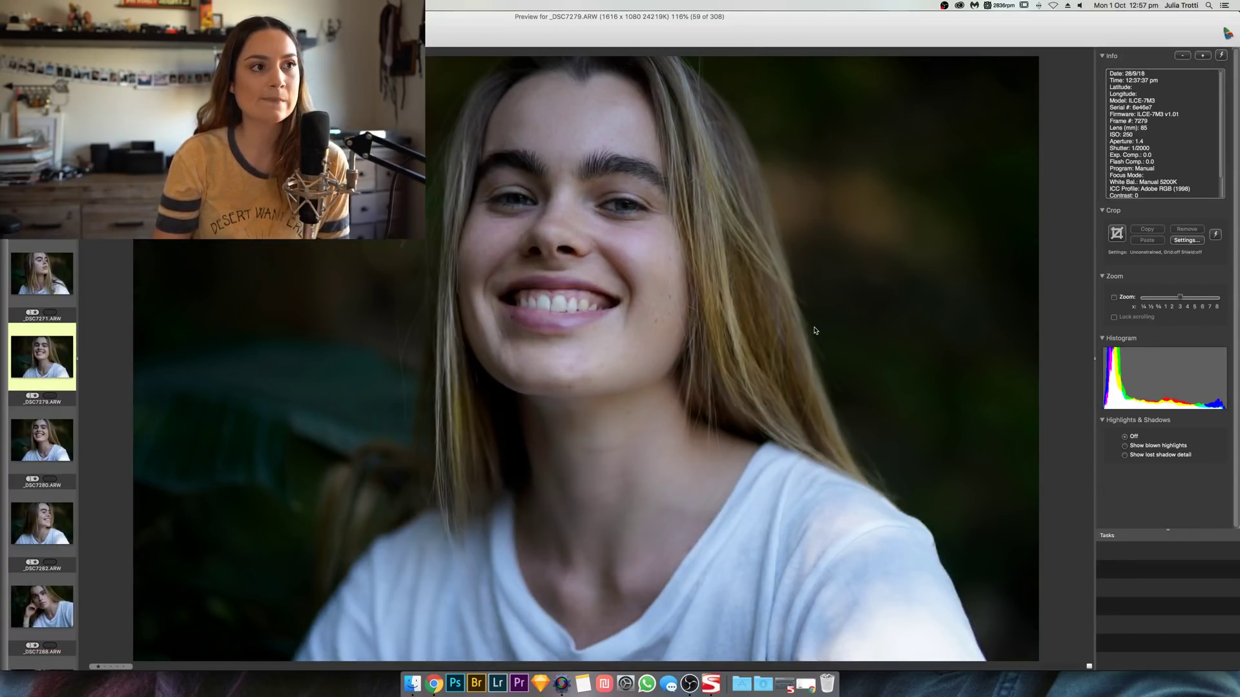
pyautogui.press('Right')
pyautogui.press('Right')
pyautogui.press('Right')
pyautogui.press('Right')
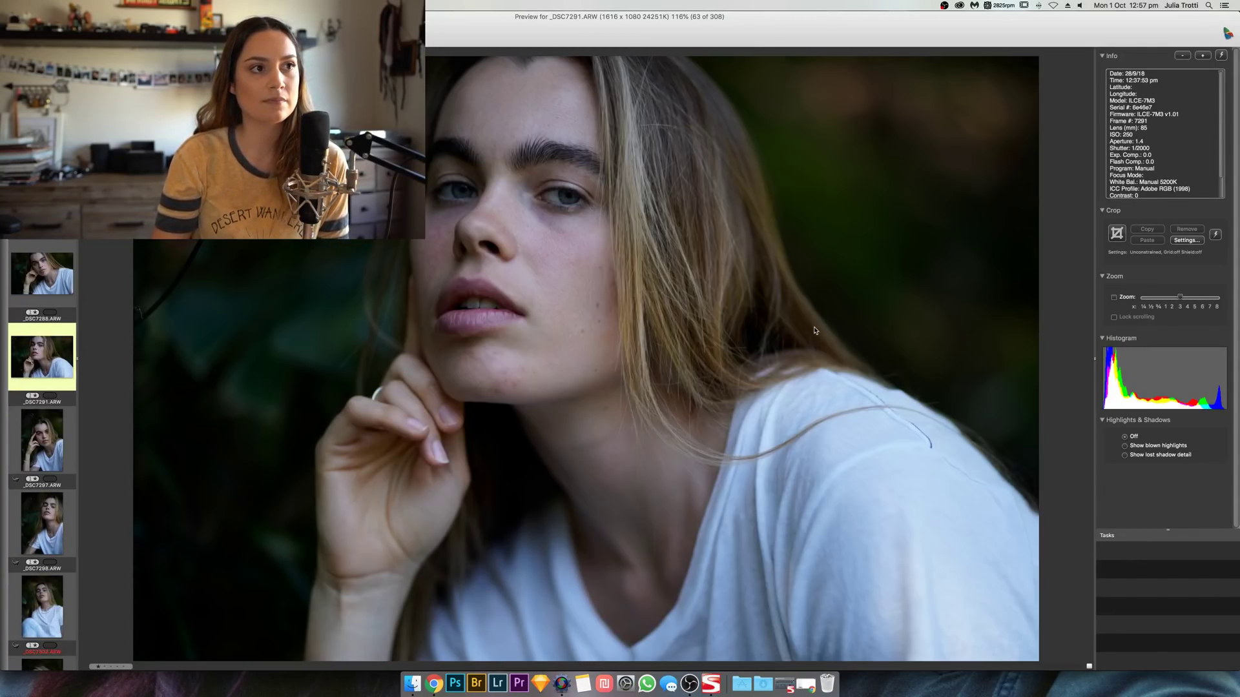
# Step: Compare _DSC7291.ARW with the following vertical close-up, and review the picks up to _DSC7313.ARW
pyautogui.press('Right')
pyautogui.press('Left')
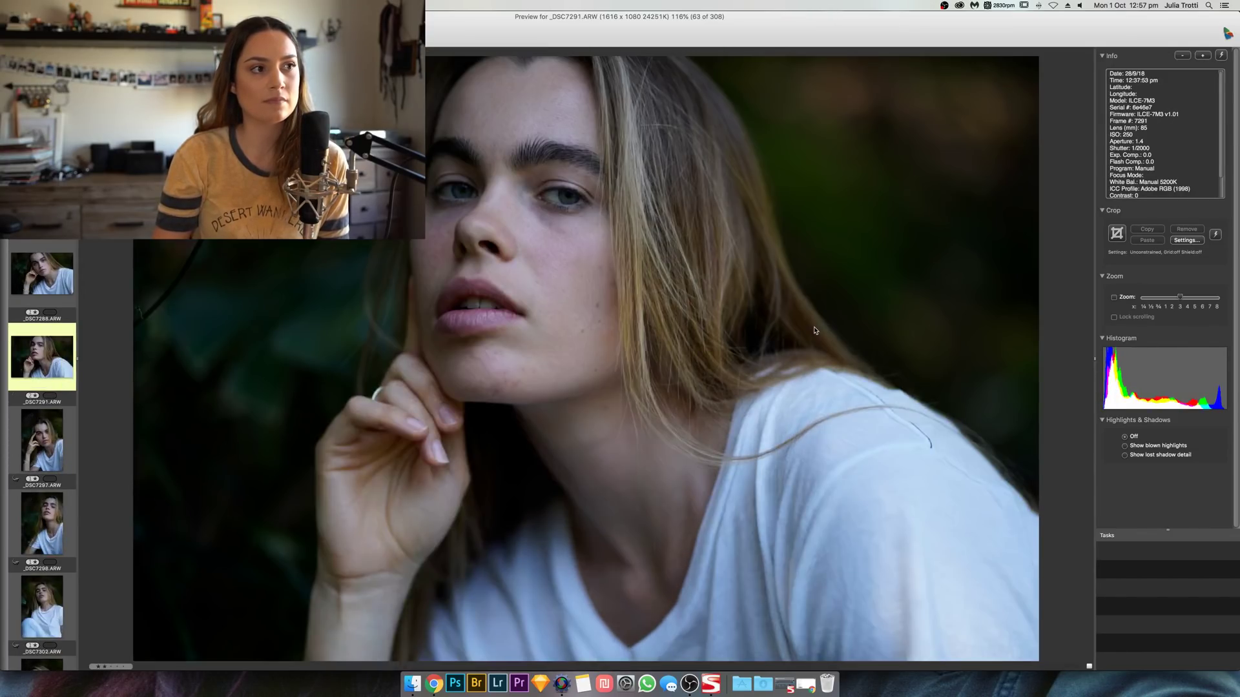
pyautogui.press('Right')
pyautogui.press('Right')
pyautogui.press('Right')
pyautogui.press('Left')
pyautogui.press('Right')
pyautogui.press('Right')
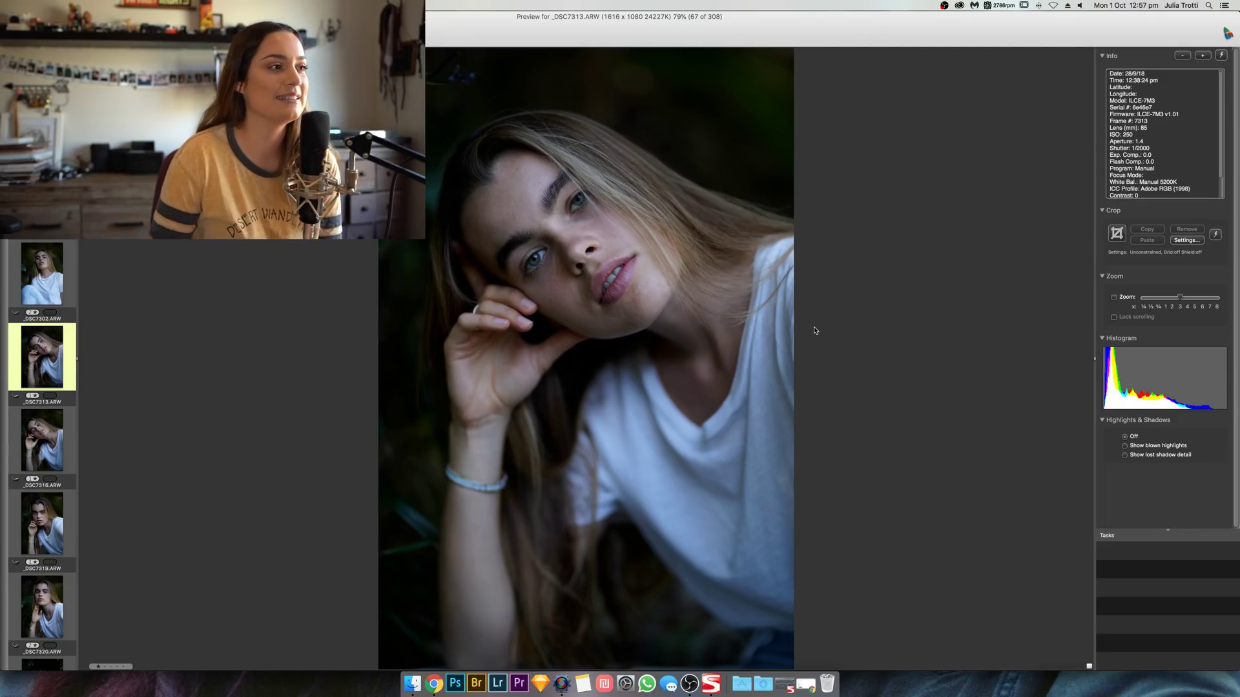
# Step: Review the picks from _DSC7313.ARW through _DSC7319.ARW to _DSC7329.ARW
pyautogui.press('Right')
pyautogui.press('Right')
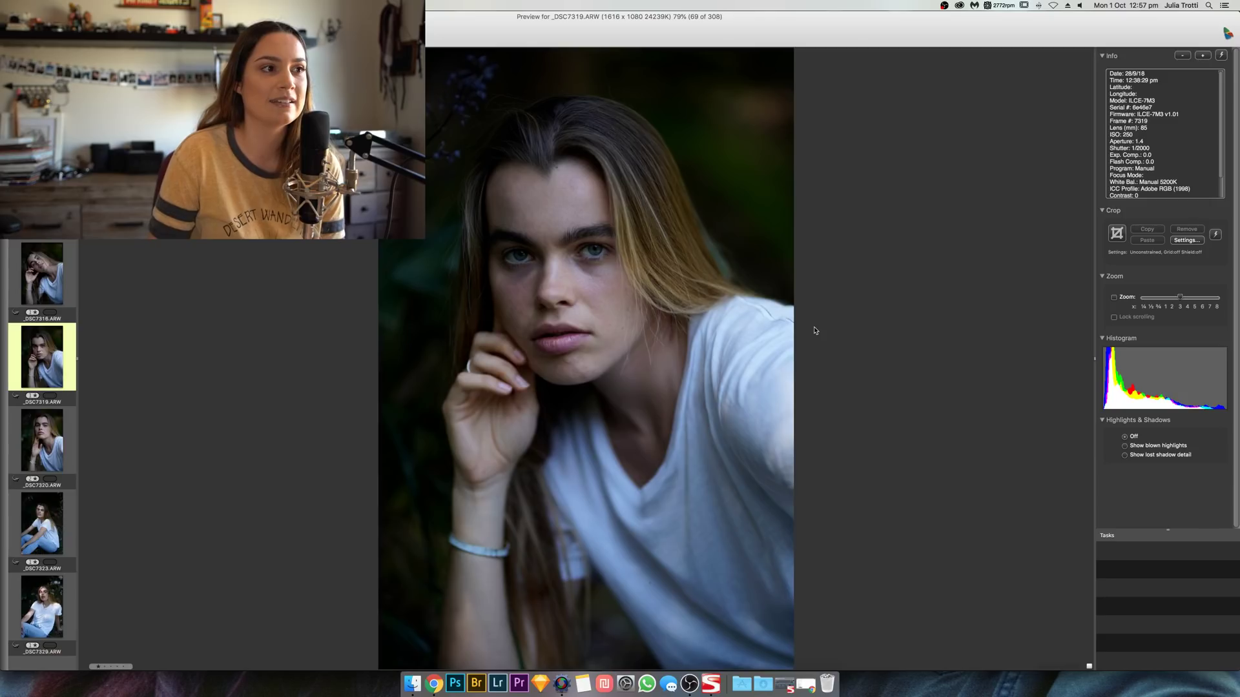
pyautogui.press('Right')
pyautogui.press('Right')
pyautogui.press('Right')
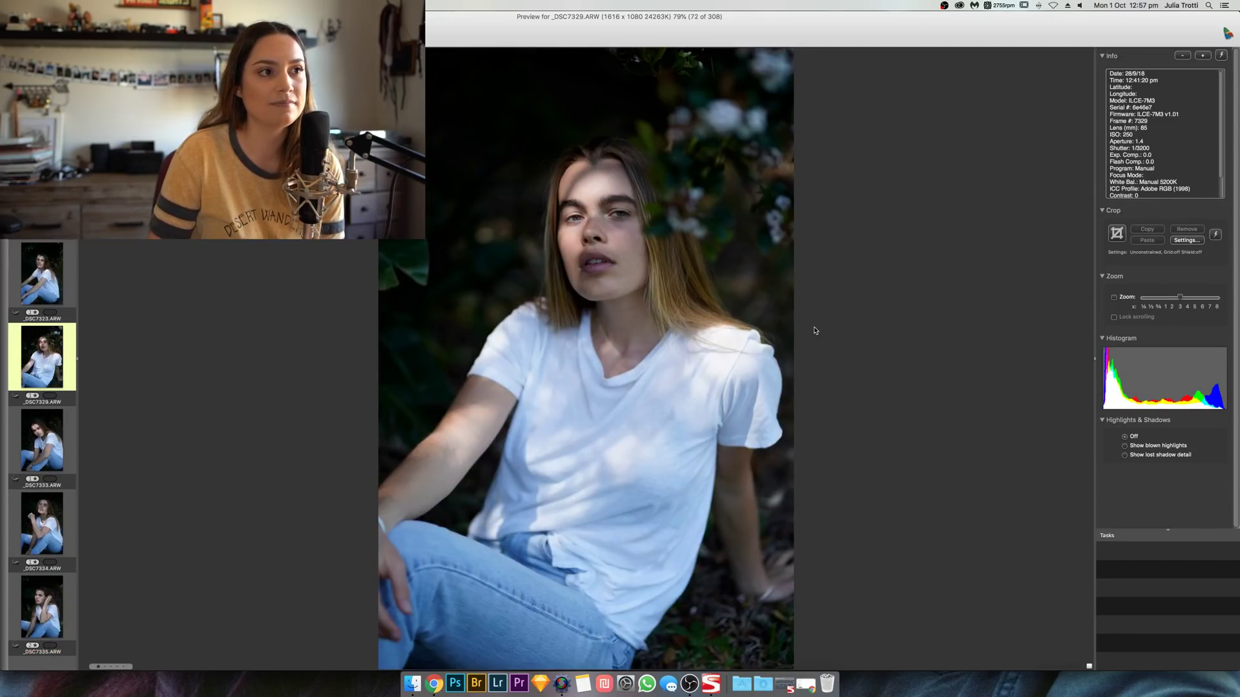
# Step: Examine the vertical seated poses from _DSC7333.ARW to _DSC7345.ARW
pyautogui.press('Right')
pyautogui.press('Right')
pyautogui.press('Right')
pyautogui.press('Right')
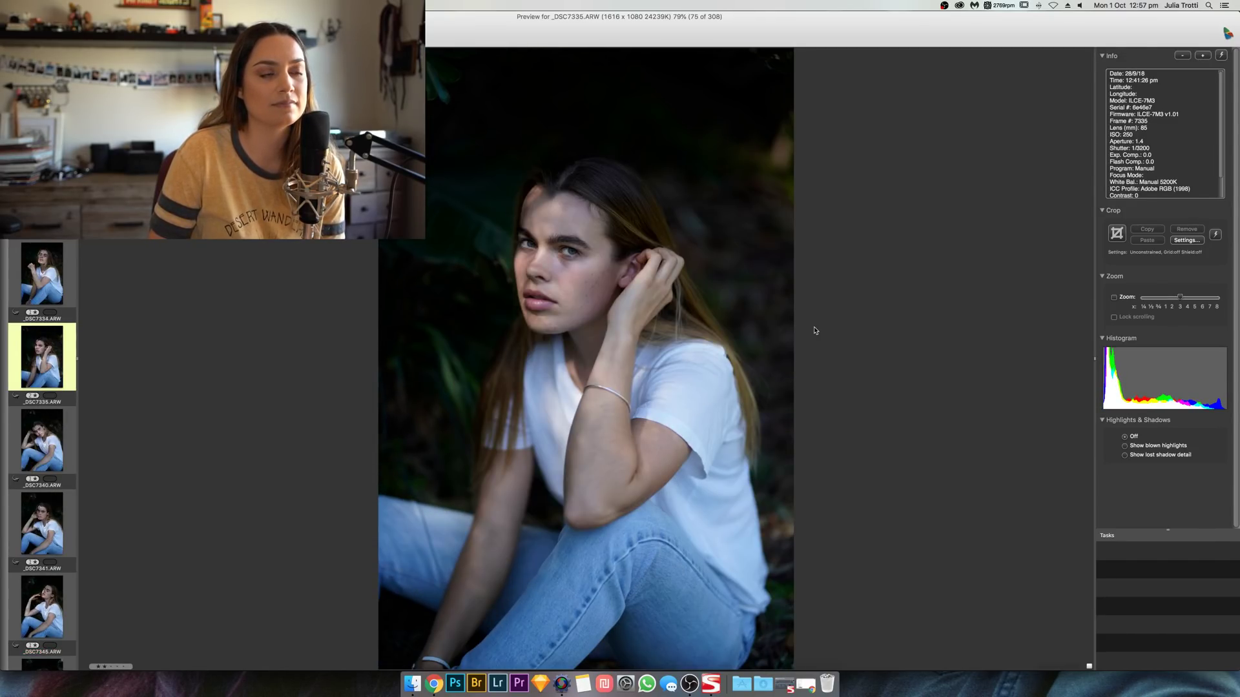
pyautogui.press('Right')
pyautogui.press('Right')
pyautogui.press('Right')
pyautogui.press('Right')
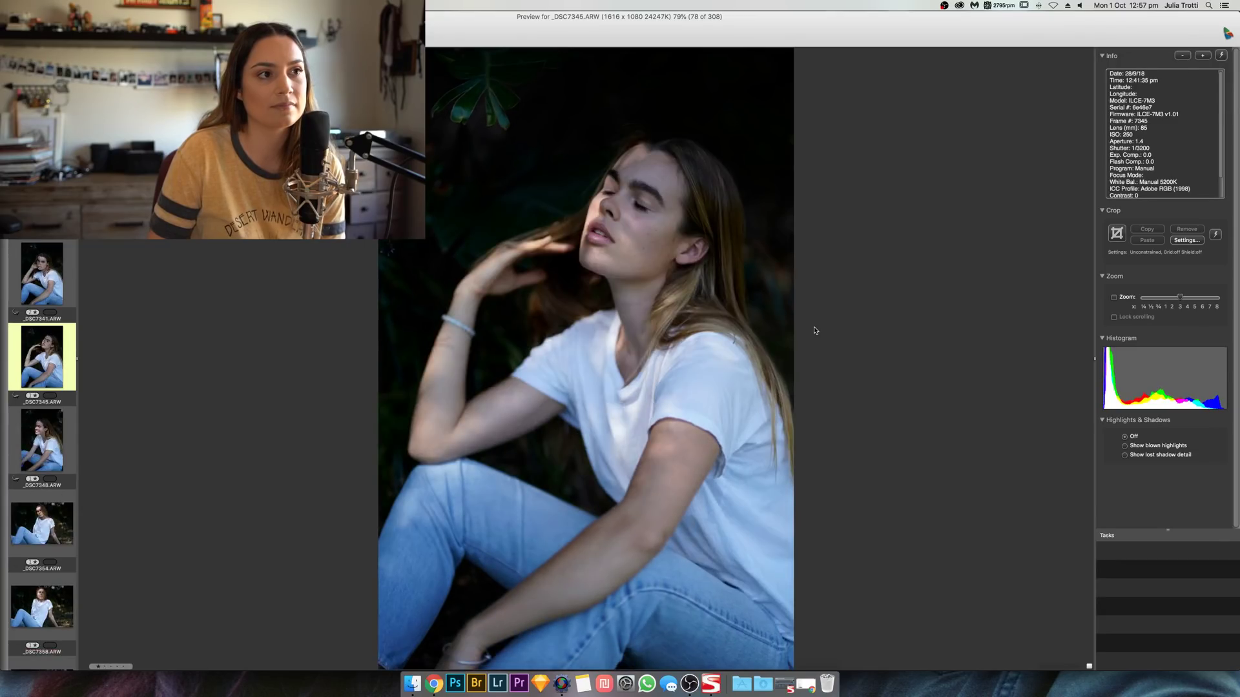
# Step: Review the picks from _DSC7348.ARW to _DSC7358.ARW, going back once to compare adjacent frames
pyautogui.press('Right')
pyautogui.press('Right')
pyautogui.press('Right')
pyautogui.press('Left')
pyautogui.press('Right')
pyautogui.press('Right')
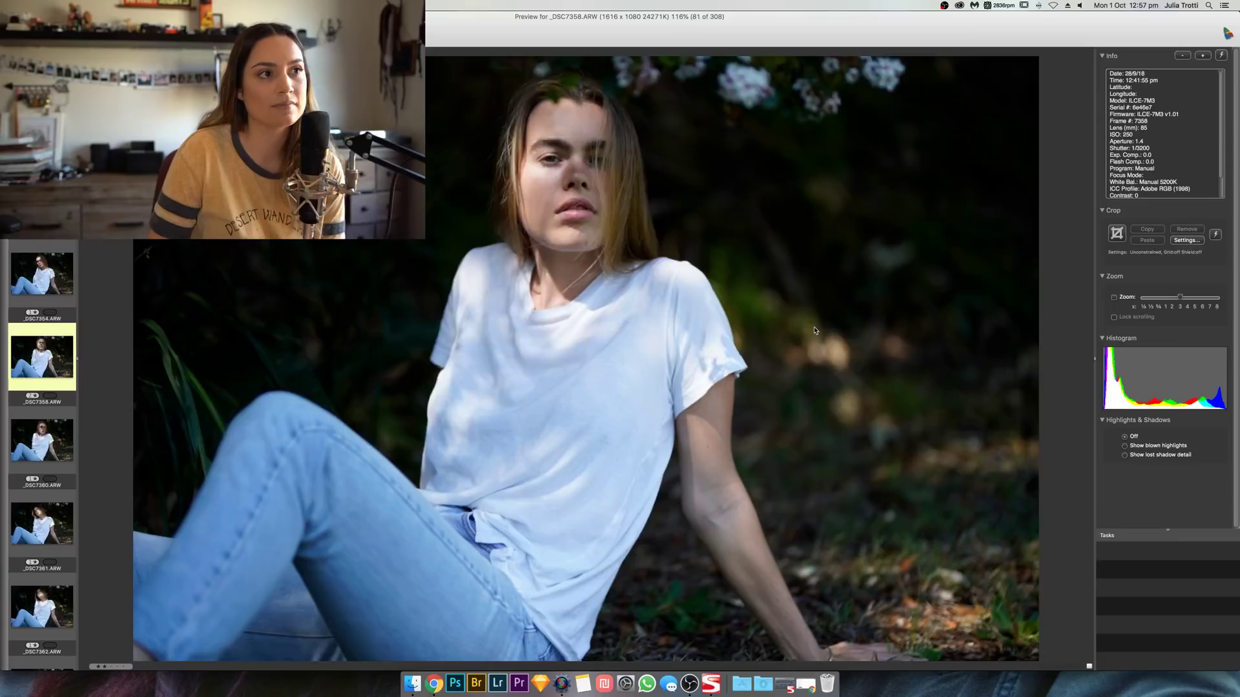
# Step: Review the horizontal seated shots from _DSC7360.ARW to _DSC7383.ARW, rechecking one earlier frame on the way
pyautogui.press('Right')
pyautogui.press('Right')
pyautogui.press('Right')
pyautogui.press('Left')
pyautogui.press('Right')
pyautogui.press('Right')
pyautogui.press('Right')
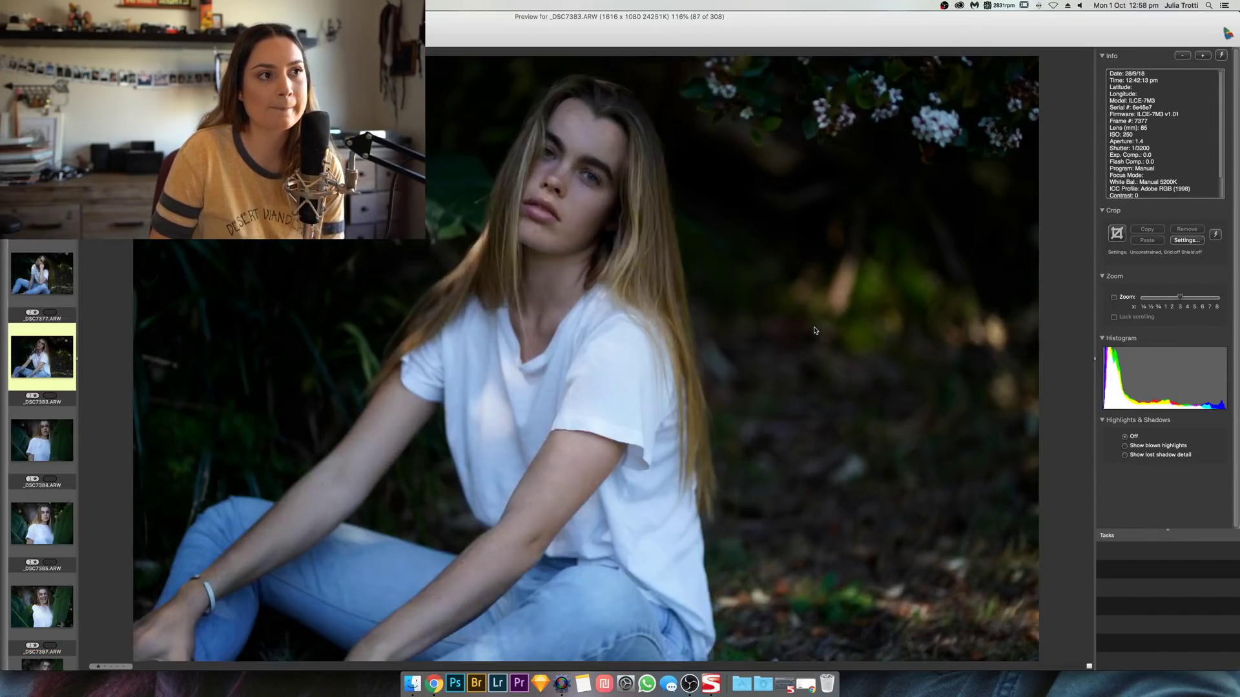
# Step: Compare the first picks in front of the large leaves, and review them up to _DSC7400.ARW
pyautogui.press('Right')
pyautogui.press('Right')
pyautogui.press('Left')
pyautogui.press('Right')
pyautogui.press('Right')
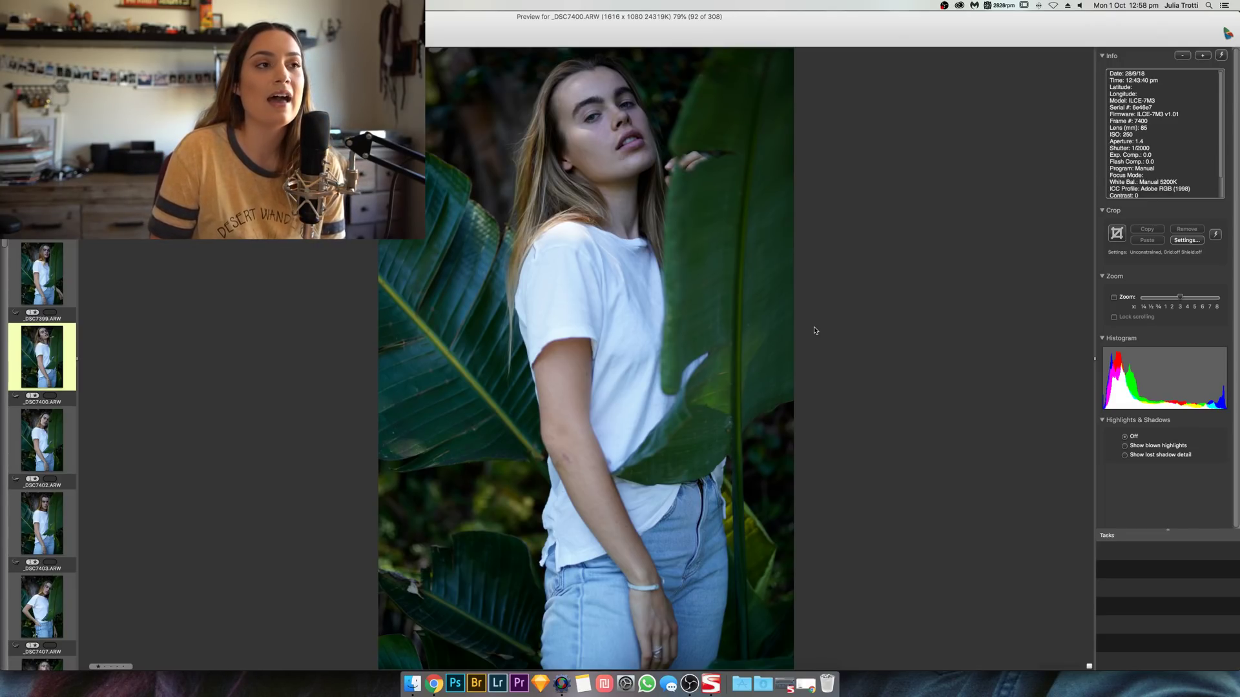
# Step: Examine the standing shots behind the banana leaf from _DSC7402.ARW to _DSC7413.ARW
pyautogui.press('Right')
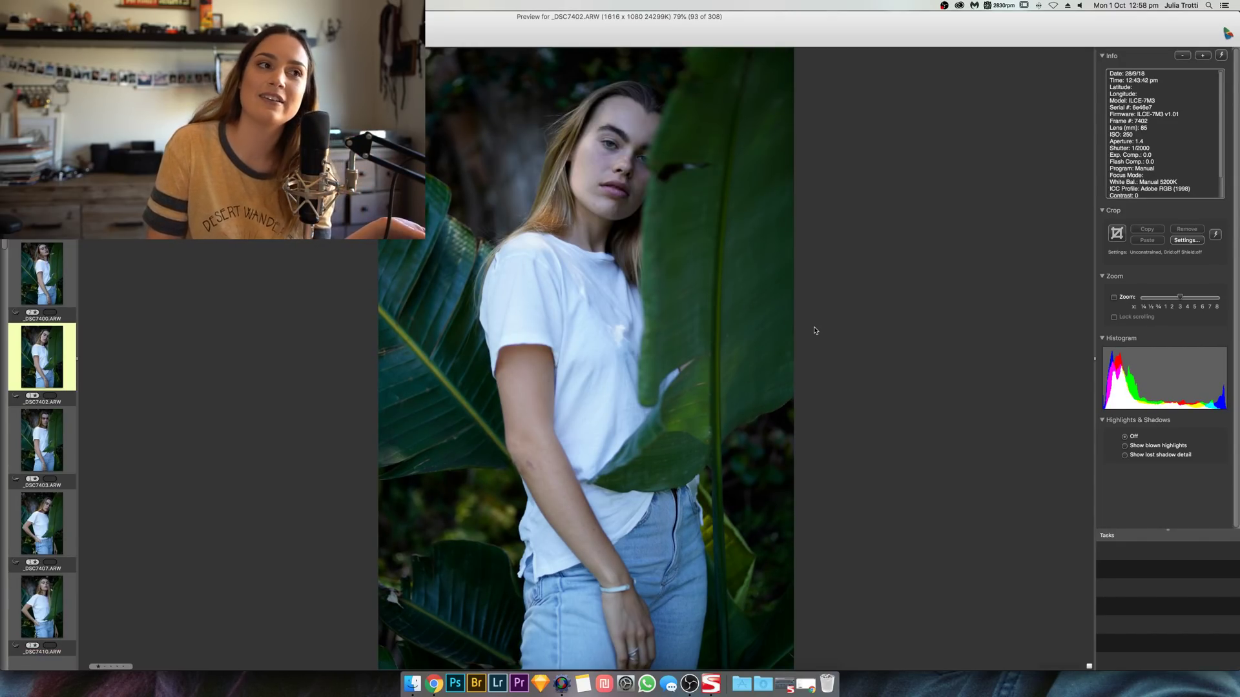
pyautogui.press('Right')
pyautogui.press('Right')
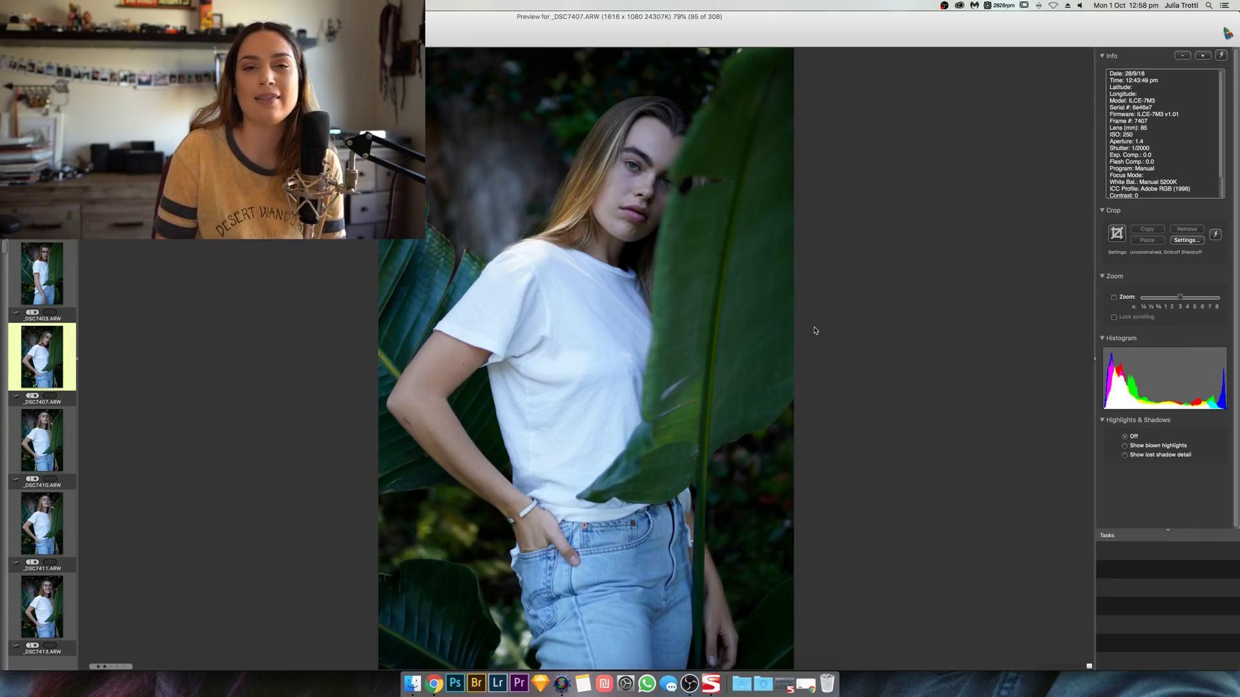
pyautogui.press('Right')
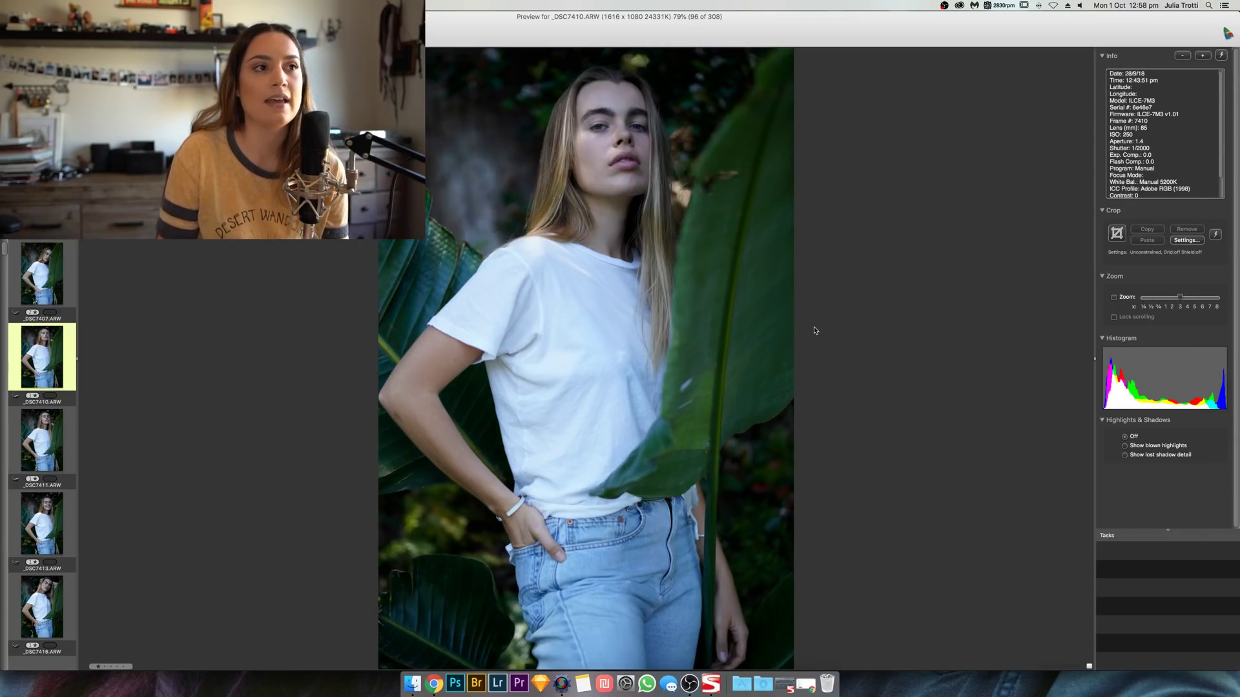
pyautogui.press('Right')
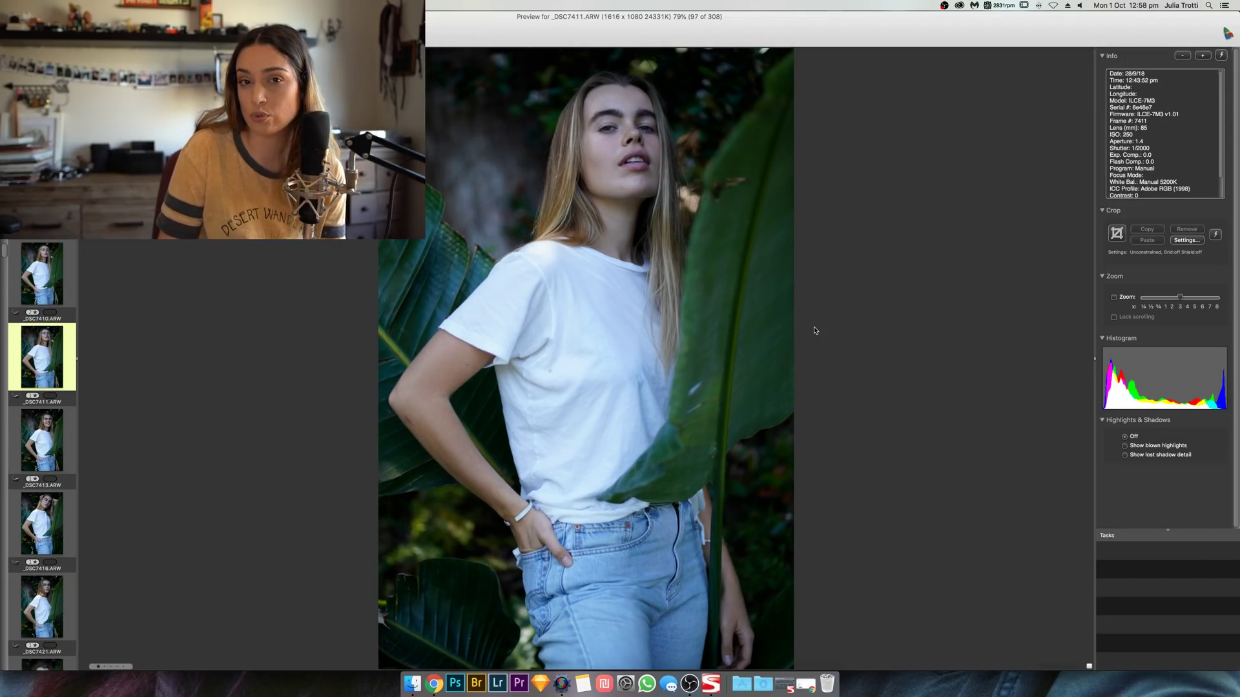
pyautogui.press('Right')
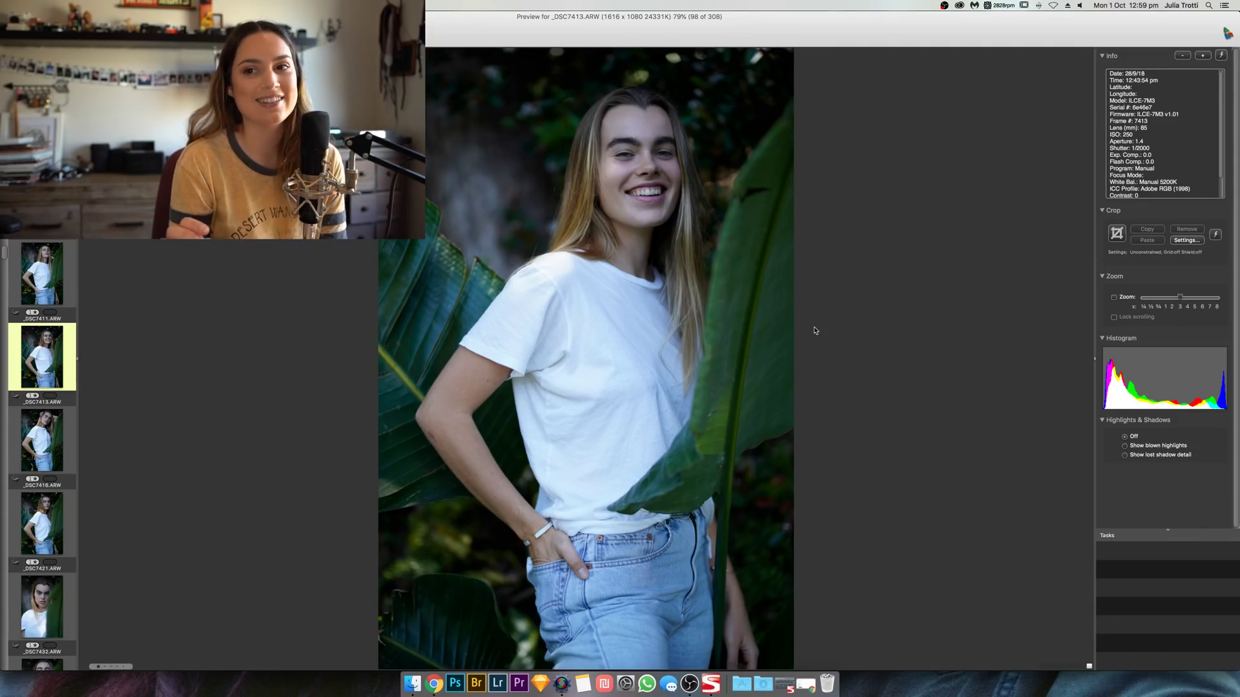
# Step: Compare _DSC7413.ARW with the next pick, and review the remaining leaf portraits up to _DSC7450.ARW
pyautogui.press('Right')
pyautogui.press('Left')
pyautogui.press('Right')
pyautogui.press('Right')
pyautogui.press('Right')
pyautogui.press('Right')
pyautogui.press('Right')
pyautogui.press('Right')
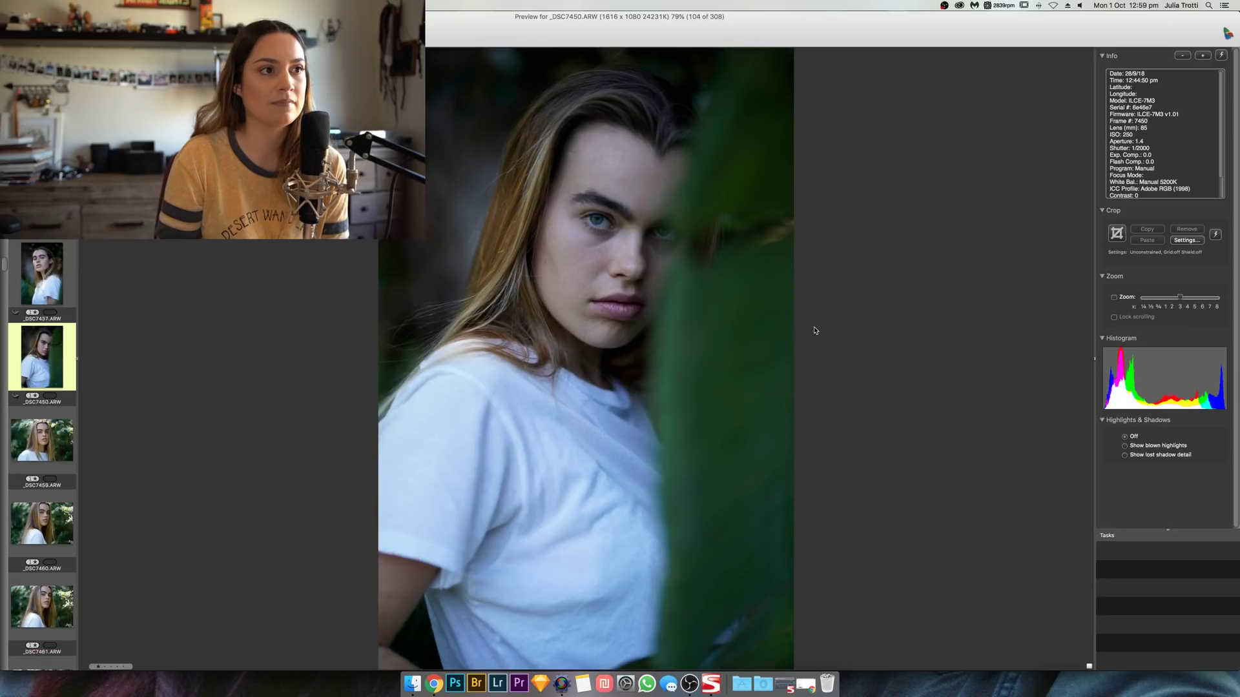
# Step: Review the horizontal close-ups among the white blossoms from _DSC7459.ARW through _DSC7462.ARW to _DSC7473.ARW
pyautogui.press('Right')
pyautogui.press('Right')
pyautogui.press('Right')
pyautogui.press('Right')
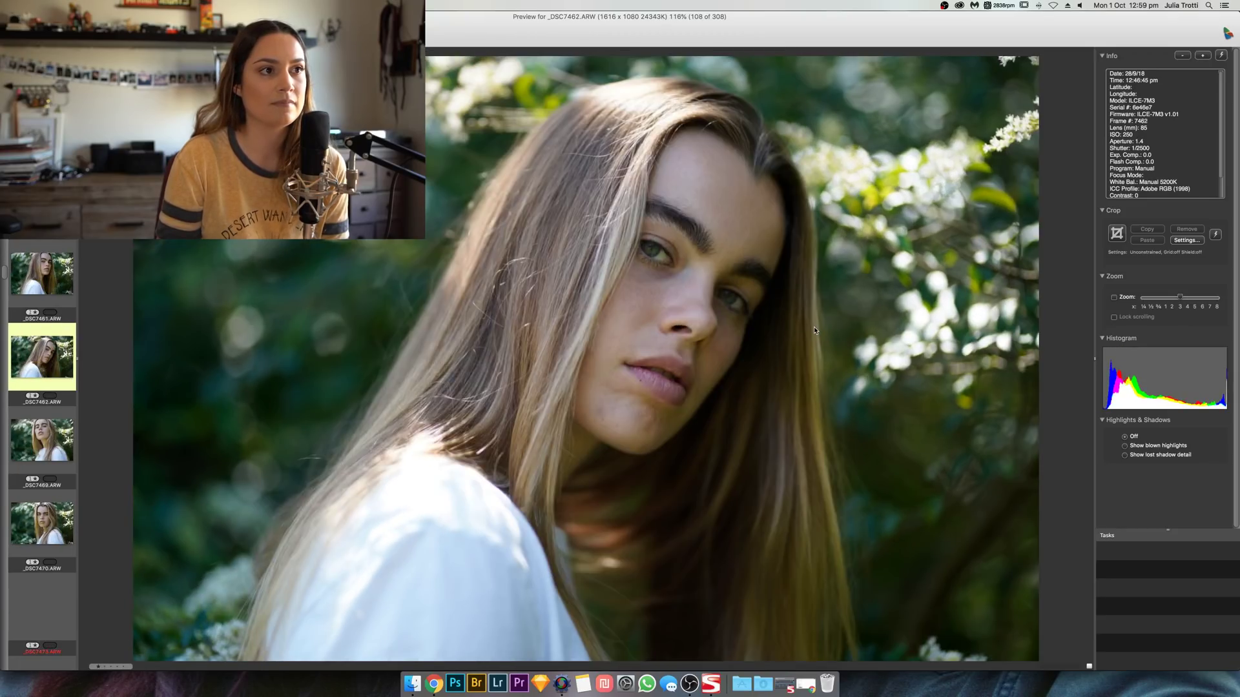
pyautogui.press('Right')
pyautogui.press('Right')
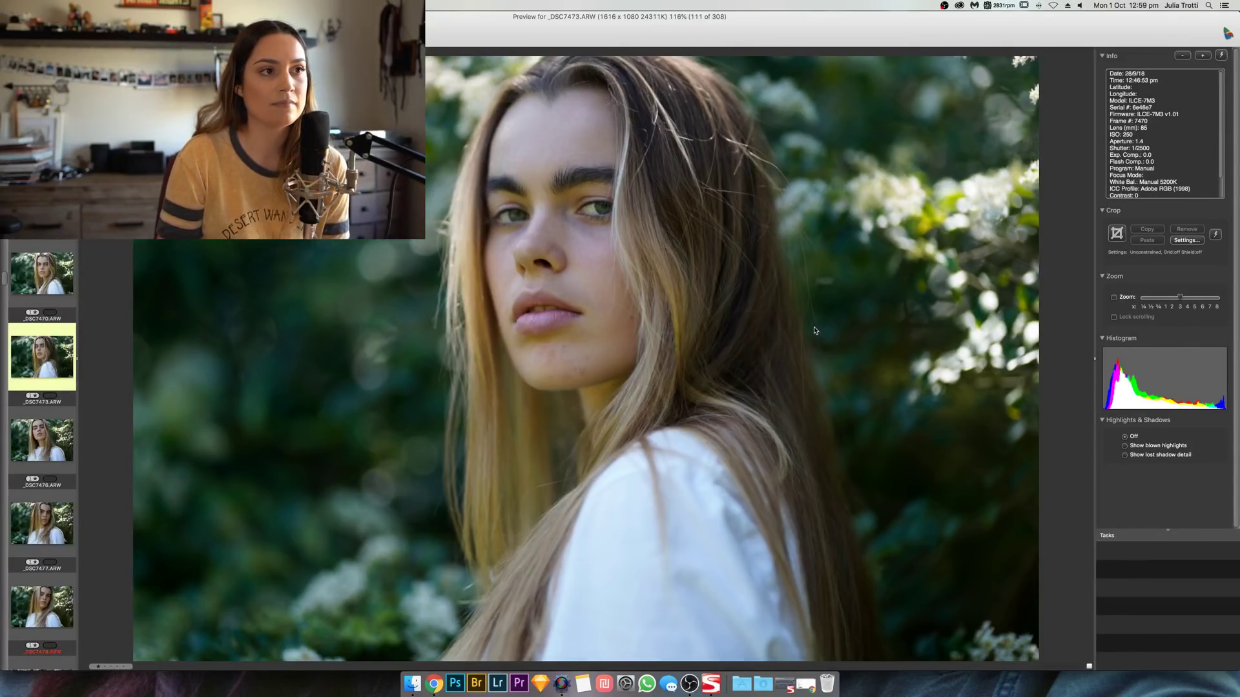
# Step: Go back through the blossom close-ups from _DSC7473.ARW to _DSC7461.ARW to compare similar frames
pyautogui.press('Left')
pyautogui.press('Left')
pyautogui.press('Left')
pyautogui.press('Left')
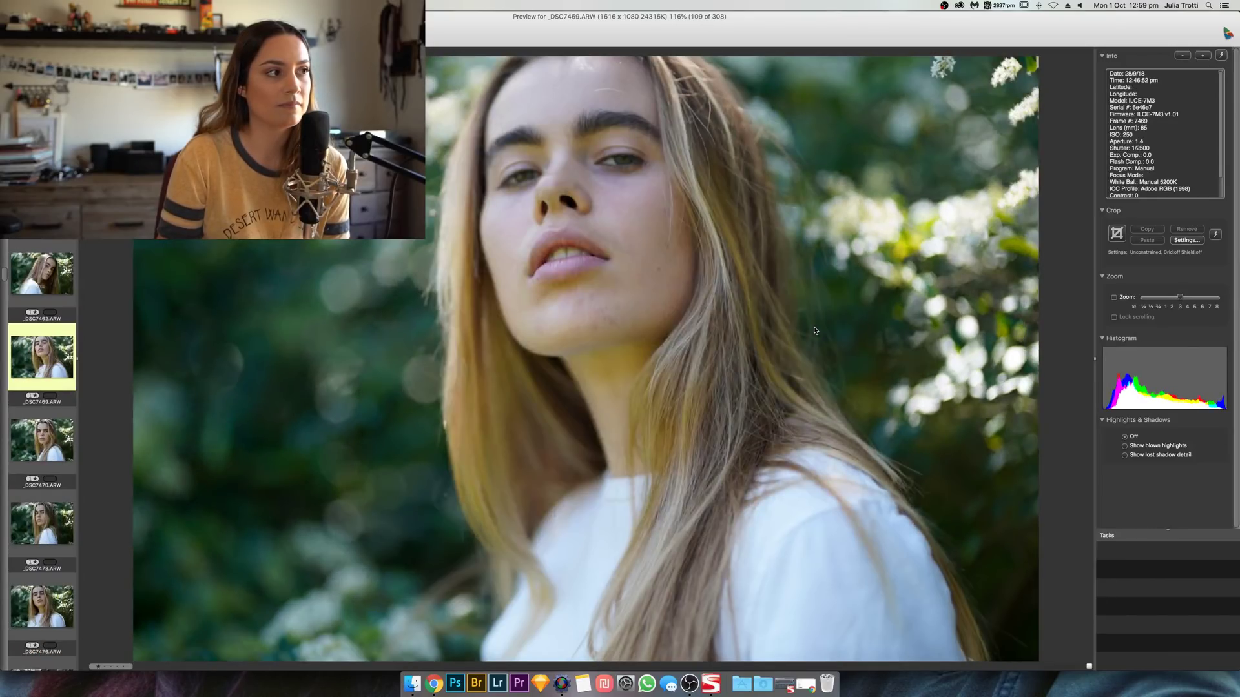
pyautogui.press('Left')
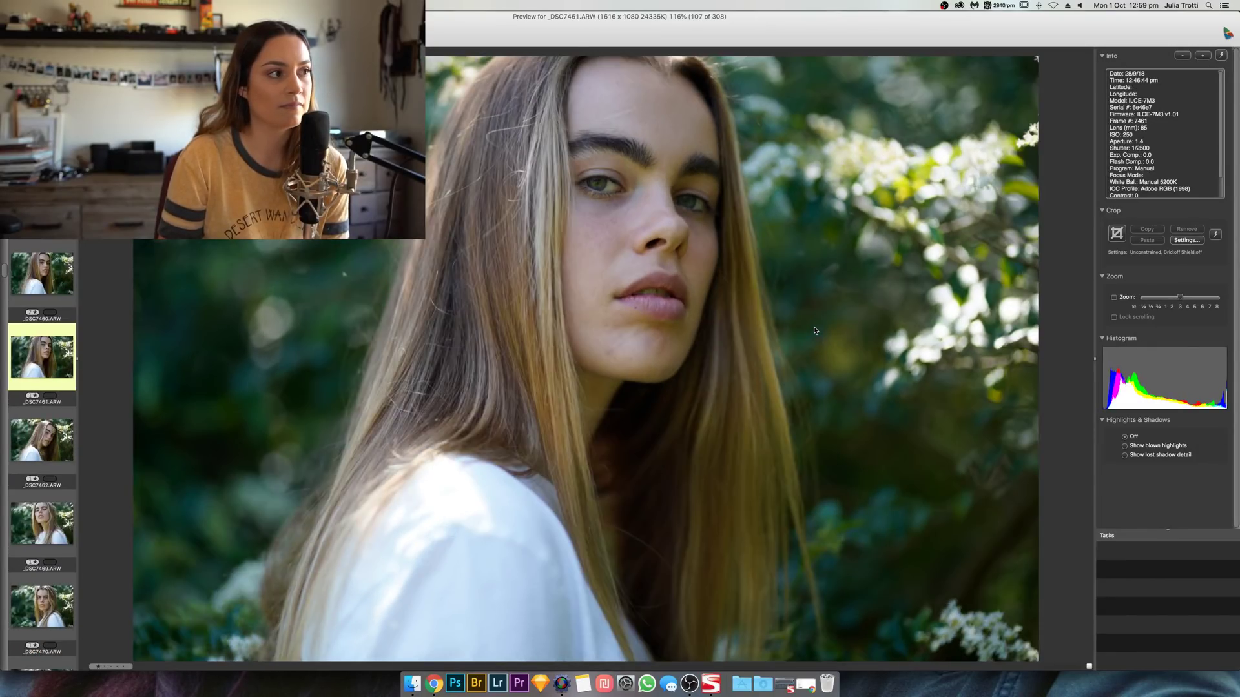
# Step: Examine the blossom close-ups again from _DSC7461.ARW forward to the laughing shot _DSC7480.ARW
pyautogui.press('Right')
pyautogui.press('Right')
pyautogui.press('Right')
pyautogui.press('Right')
pyautogui.press('Right')
pyautogui.press('Right')
pyautogui.press('Right')
pyautogui.press('Right')
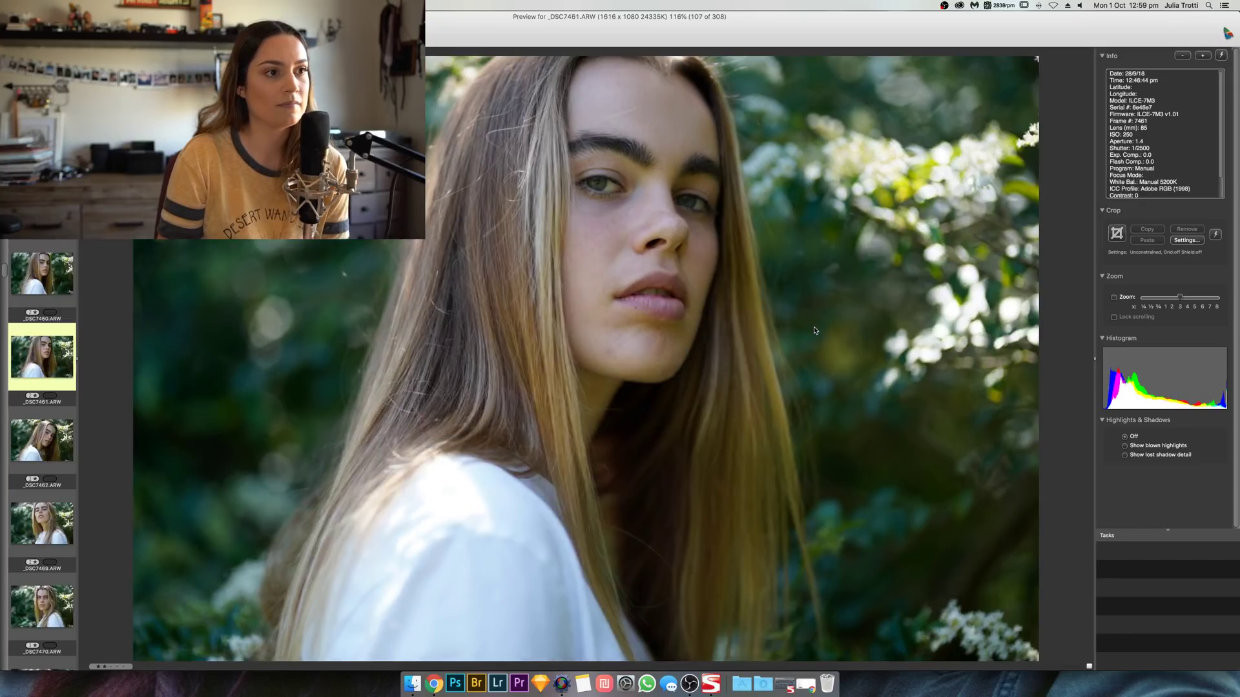
pyautogui.press('Right')
pyautogui.press('Right')
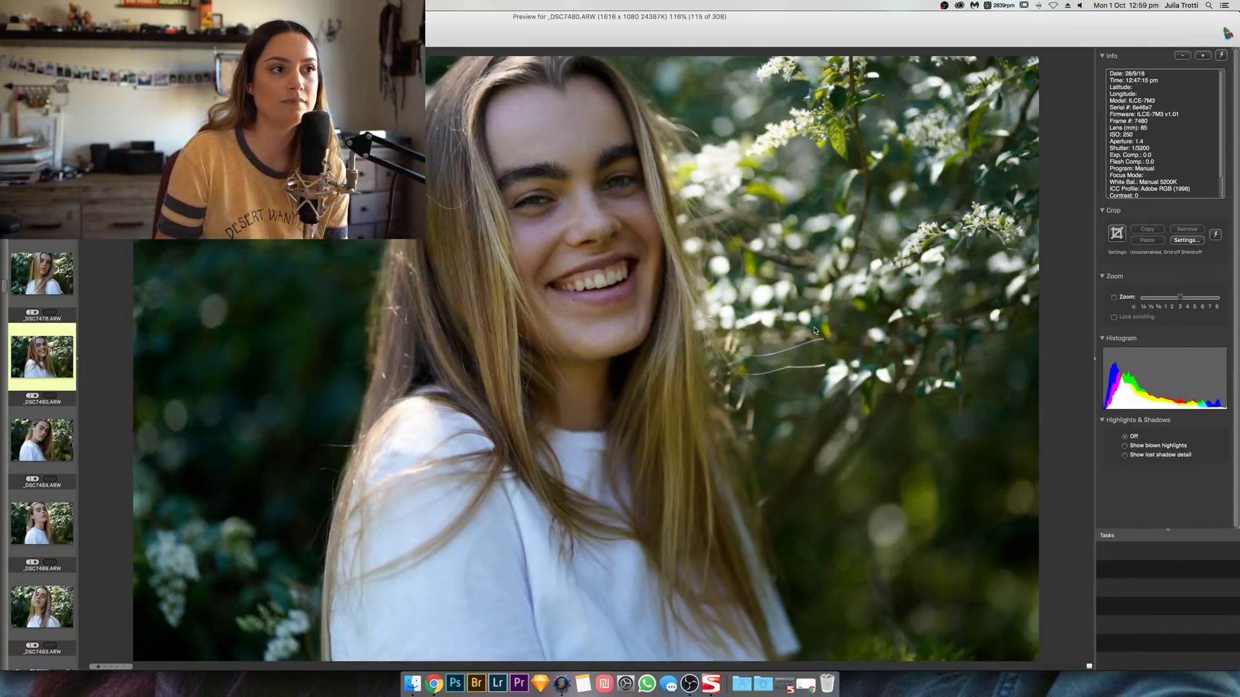
# Step: Compare neighbouring horizontal portraits among the blossoms from _DSC7484.ARW to _DSC7506.ARW
pyautogui.press('Right')
pyautogui.press('Right')
pyautogui.press('Right')
pyautogui.press('Left')
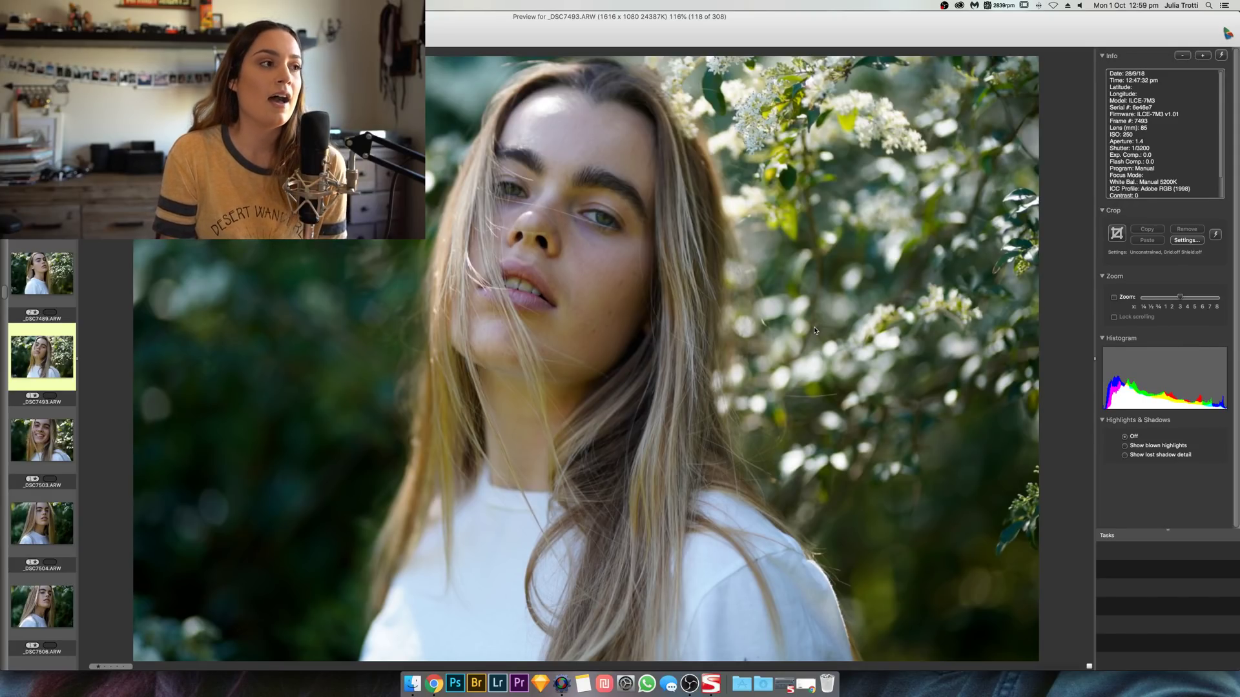
pyautogui.press('Right')
pyautogui.press('Right')
pyautogui.press('Left')
pyautogui.press('Right')
pyautogui.press('Right')
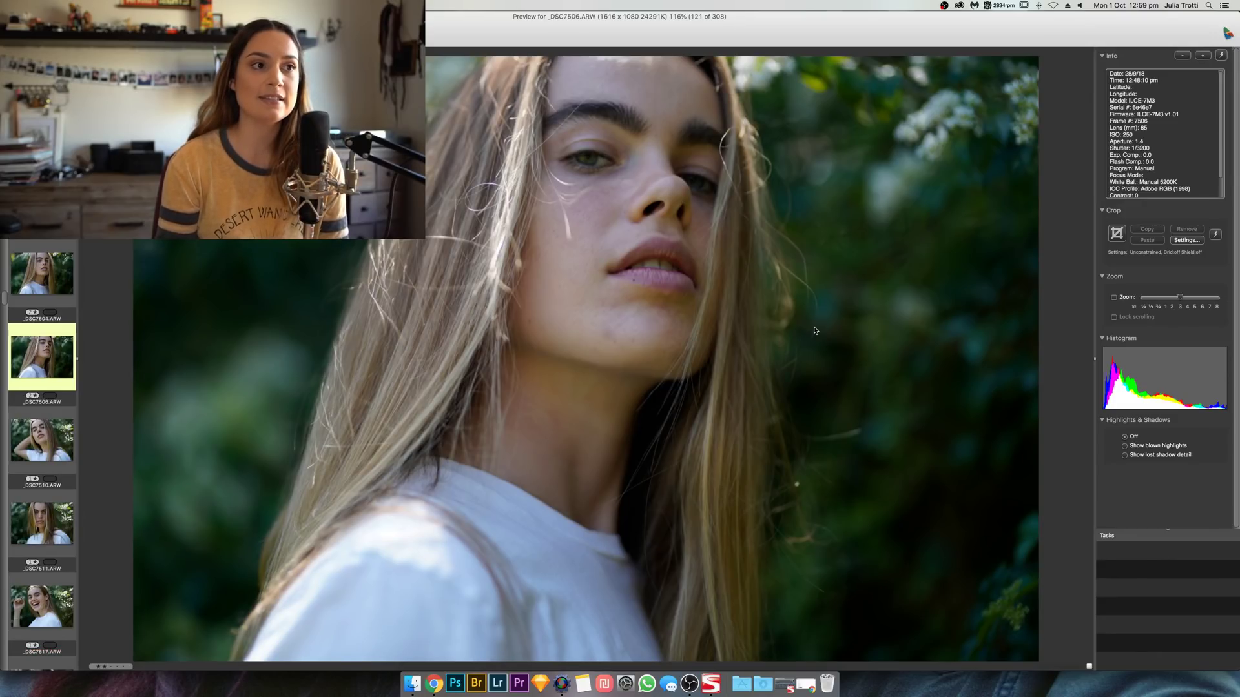
# Step: Compare _DSC7506.ARW with _DSC7510.ARW, and review the remaining horizontal blossom portraits up to _DSC7523.ARW
pyautogui.press('Right')
pyautogui.press('Left')
pyautogui.press('Right')
pyautogui.press('Right')
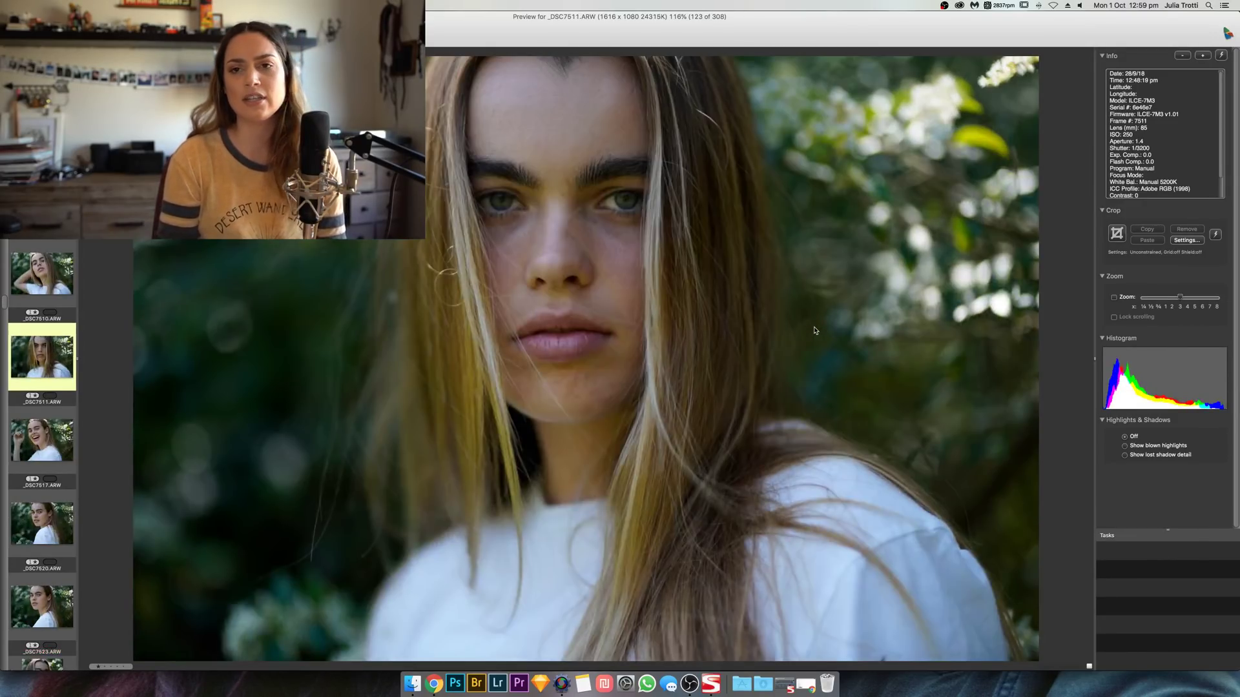
pyautogui.press('Right')
pyautogui.press('Right')
pyautogui.press('Left')
pyautogui.press('Right')
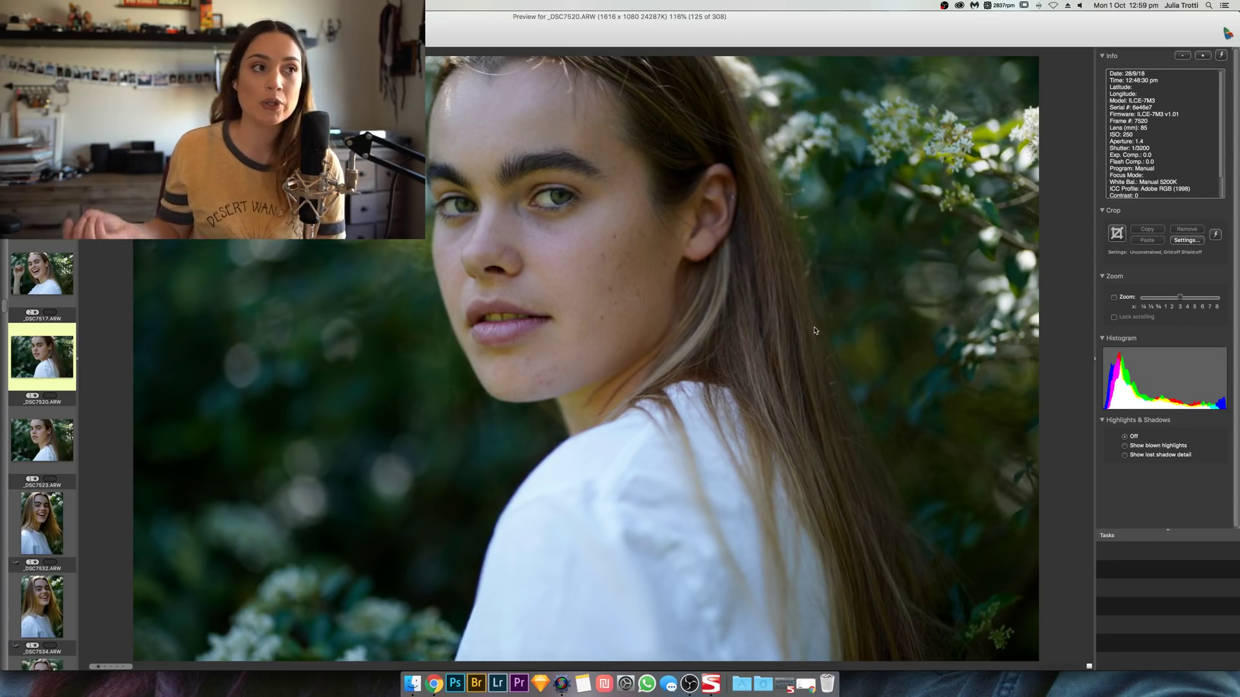
pyautogui.press('Right')
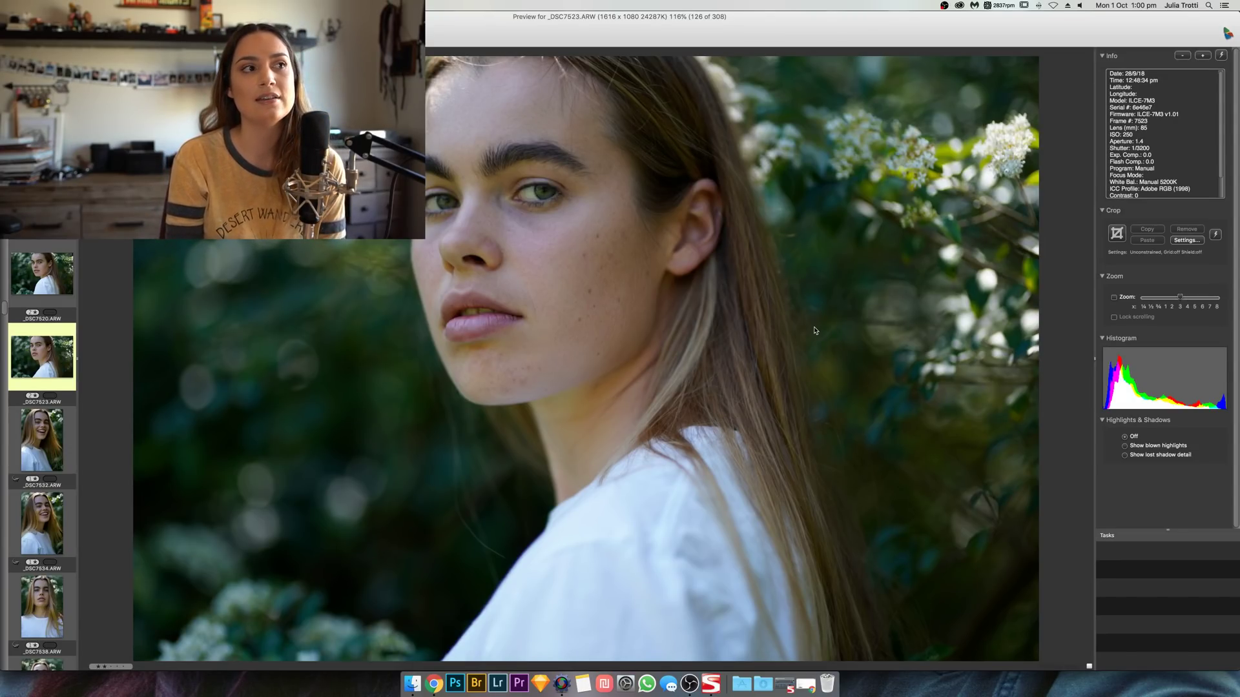
# Step: Compare the vertical blossom portraits from the laughing shot _DSC7532.ARW to _DSC7555.ARW
pyautogui.press('Right')
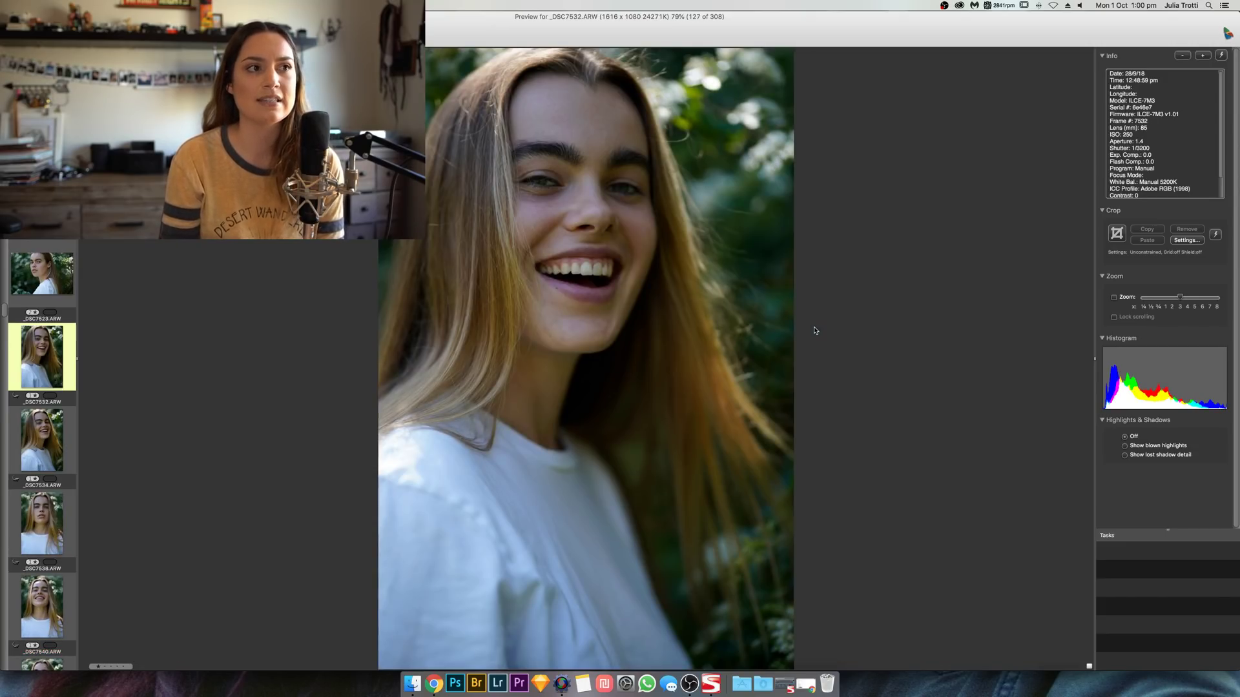
pyautogui.press('Right')
pyautogui.press('Right')
pyautogui.press('Right')
pyautogui.press('Left')
pyautogui.press('Right')
pyautogui.press('Right')
pyautogui.press('Right')
pyautogui.press('Left')
pyautogui.press('Right')
pyautogui.press('Right')
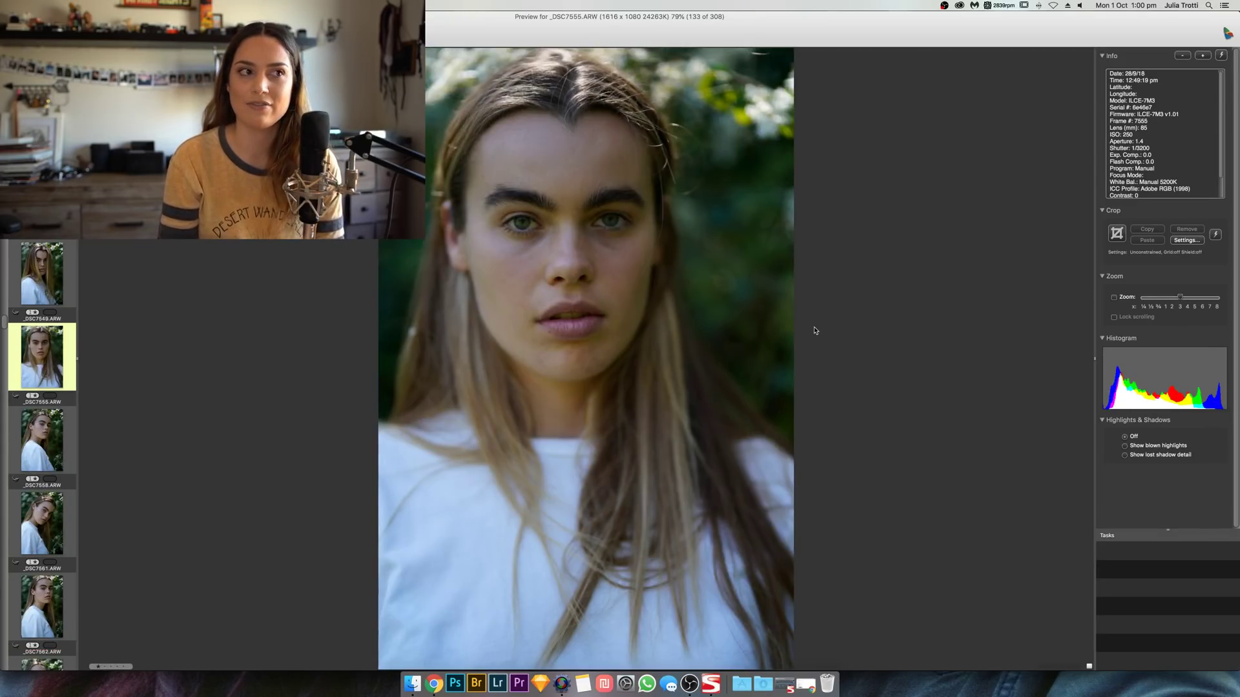
# Step: Review the vertical turned-shoulder and laughing profile shots from _DSC7558.ARW to _DSC7567.ARW
pyautogui.press('Right')
pyautogui.press('Right')
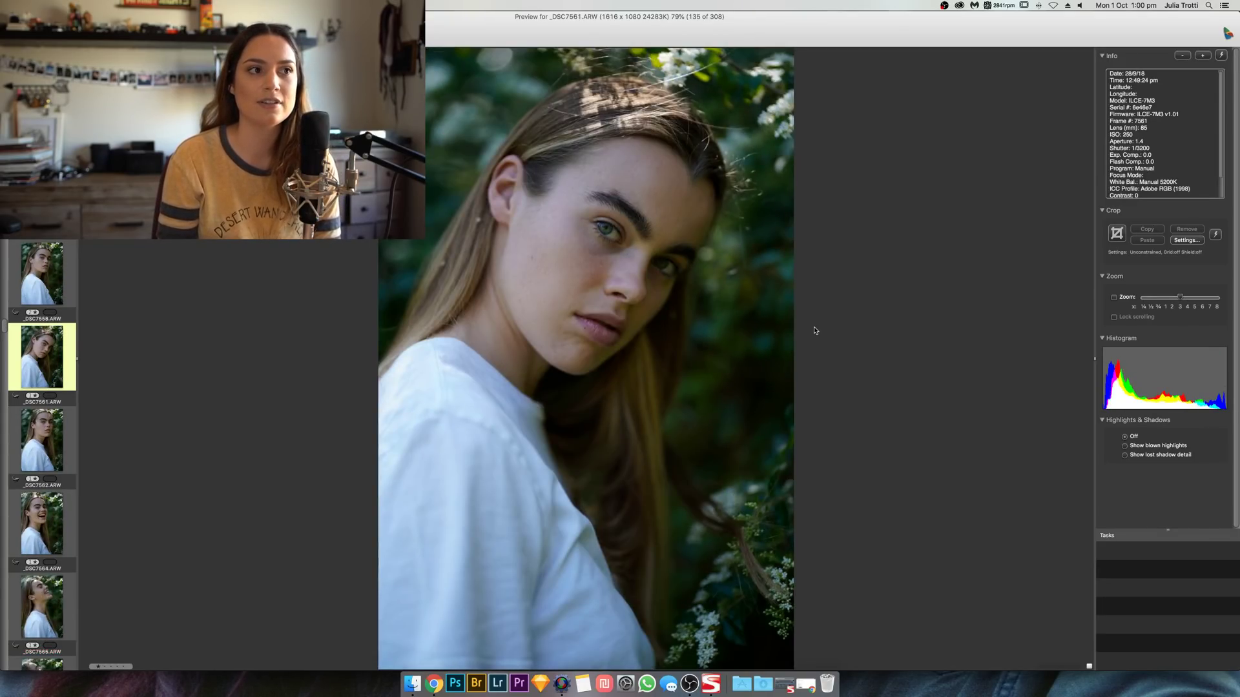
pyautogui.press('Right')
pyautogui.press('Right')
pyautogui.press('Right')
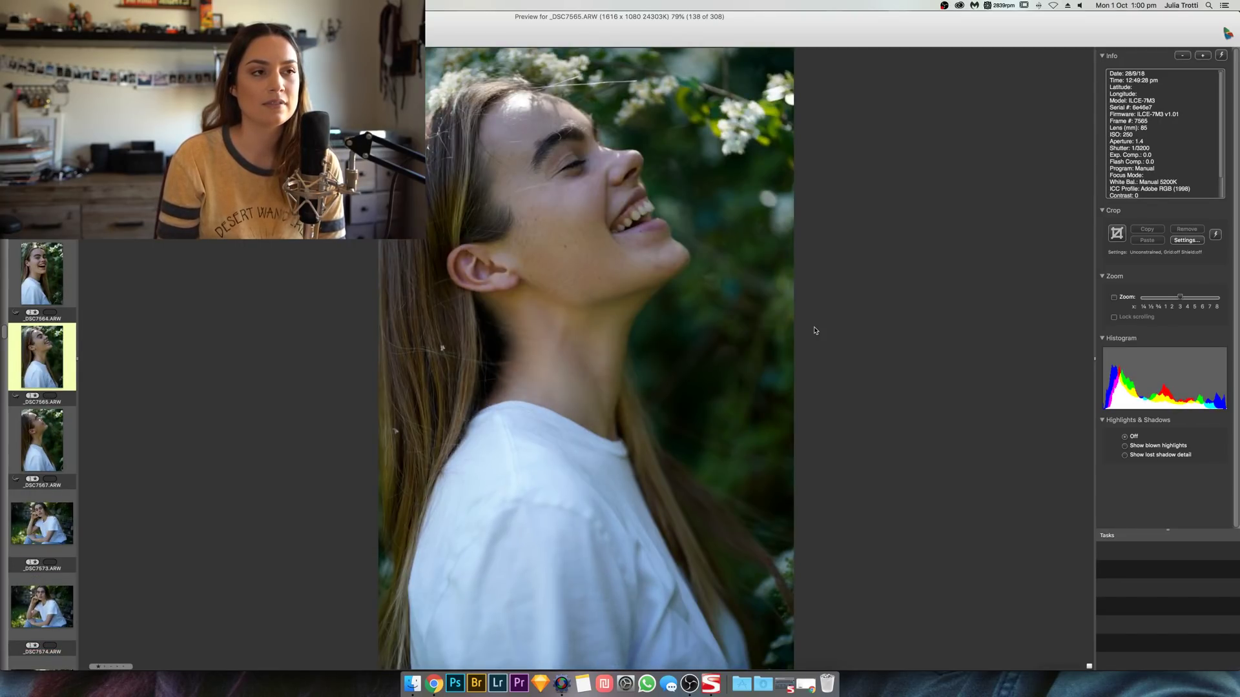
pyautogui.press('Left')
pyautogui.press('Right')
pyautogui.press('Right')
# Step: Examine the first seated poses by the stone wall from _DSC7573.ARW to _DSC7584.ARW
pyautogui.press('Right')
pyautogui.press('Right')
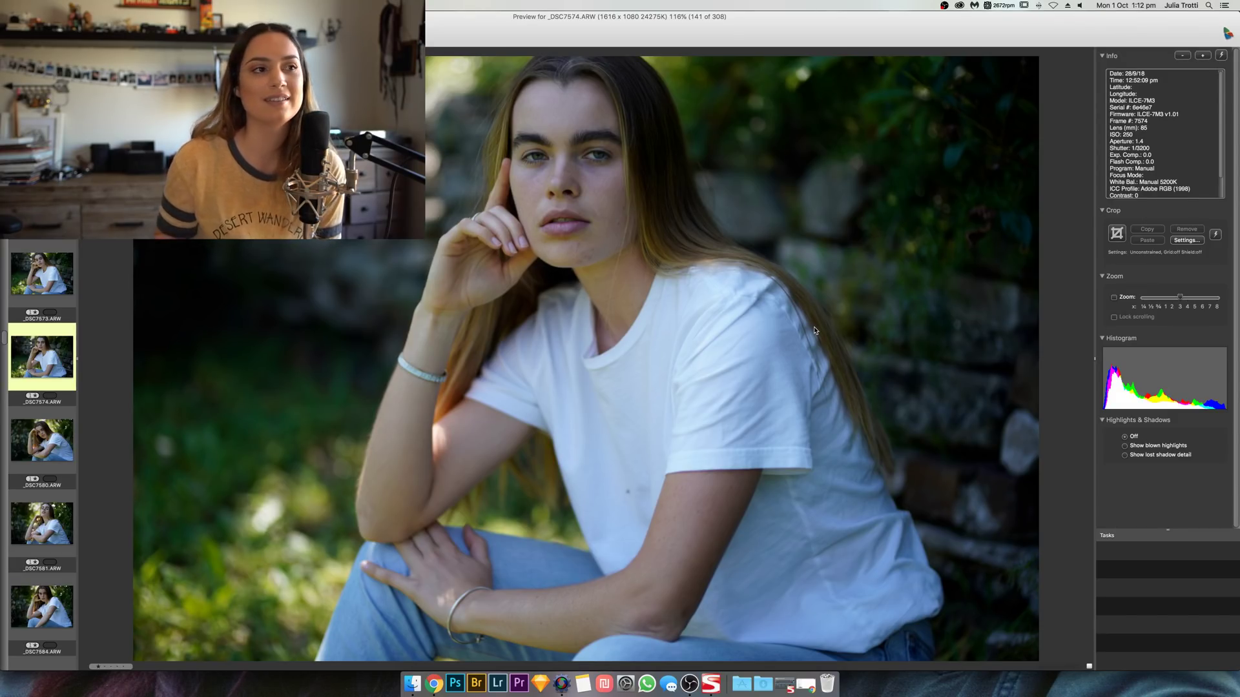
pyautogui.press('Right')
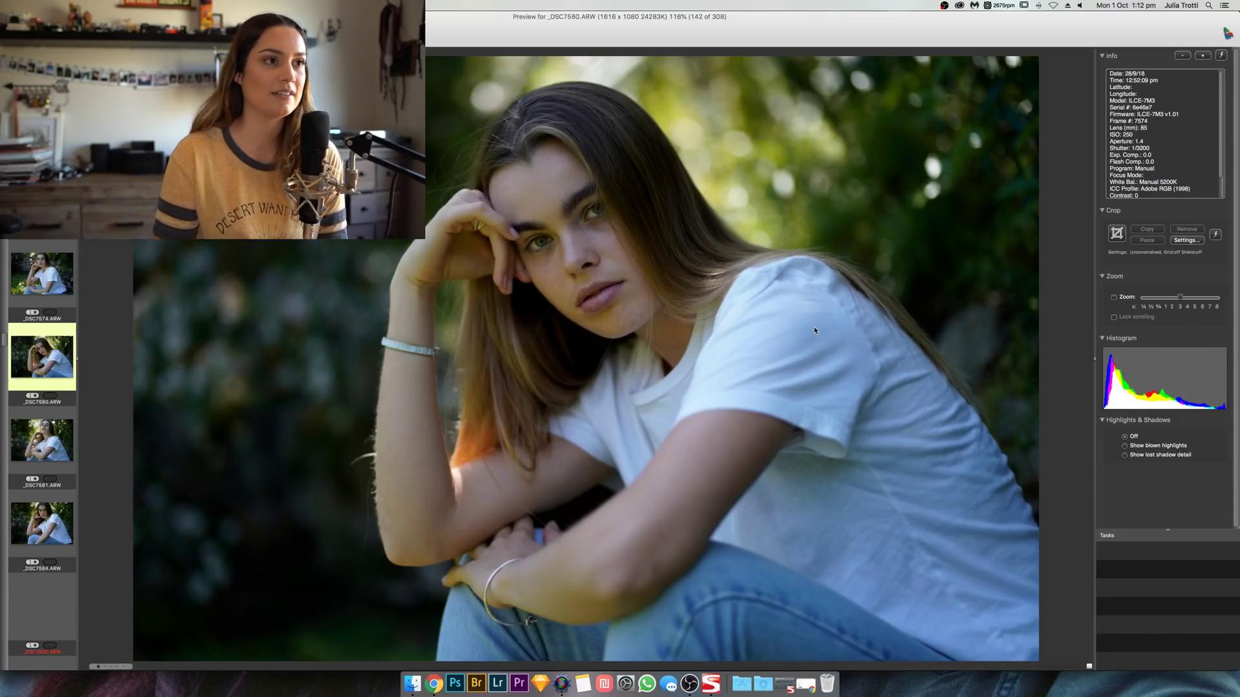
pyautogui.press('Right')
pyautogui.press('Right')
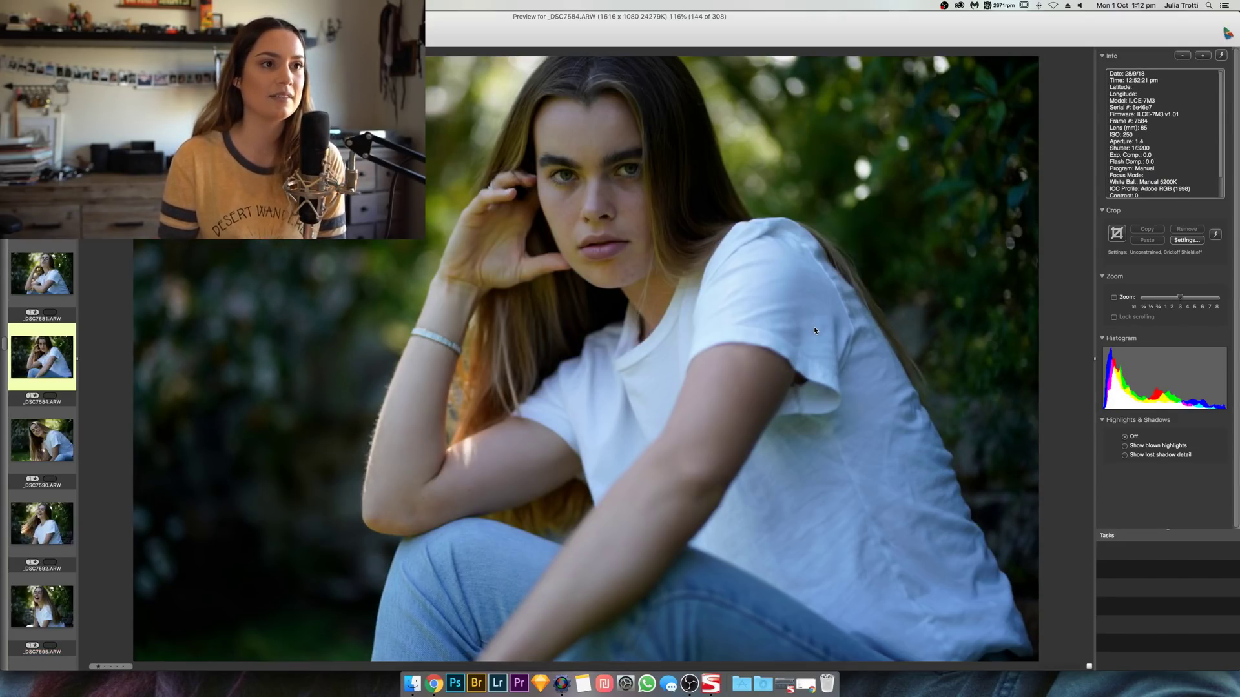
# Step: Compare _DSC7584.ARW with the pick before it, and review the seated poses up to _DSC7604.ARW
pyautogui.press('Left')
pyautogui.press('Right')
pyautogui.press('Left')
pyautogui.press('Right')
pyautogui.press('Right')
pyautogui.press('Right')
pyautogui.press('Right')
pyautogui.press('Right')
pyautogui.press('Right')
pyautogui.press('Left')
pyautogui.press('Right')
pyautogui.press('Right')
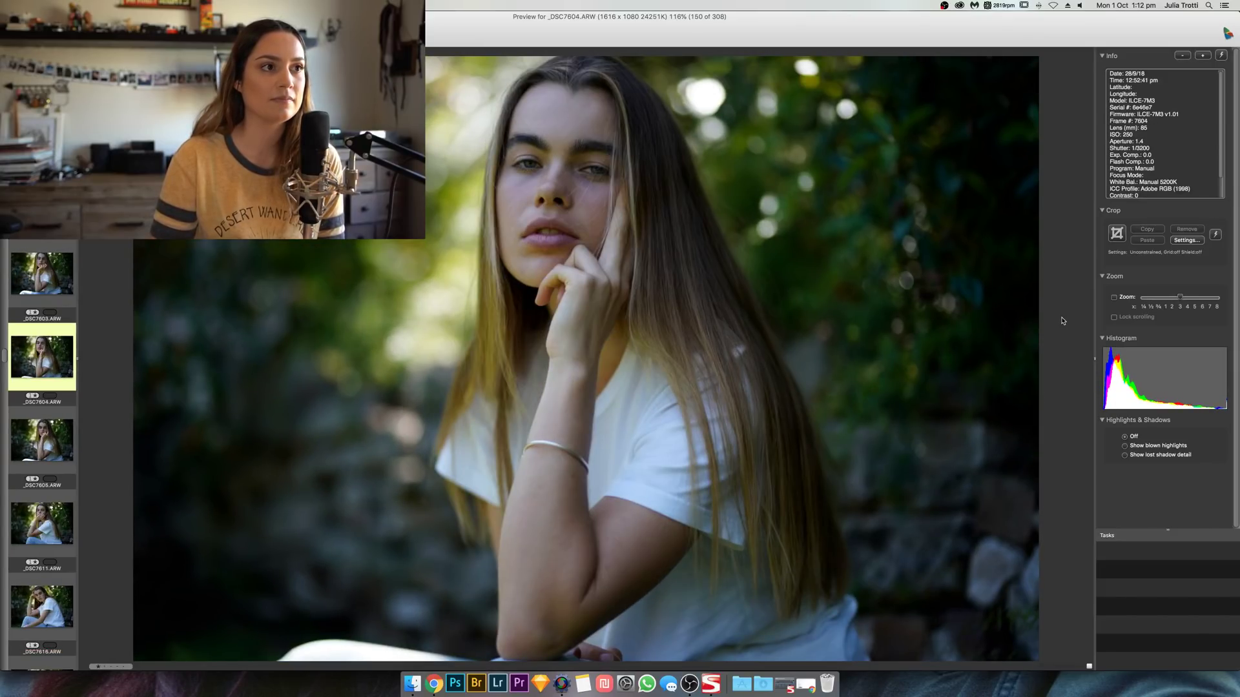
# Step: Review the seated portraits from _DSC7606.ARW to the vertical _DSC7621.ARW, and raise the display brightness
pyautogui.press('Right')
pyautogui.press('Right')
pyautogui.press('Right')
pyautogui.press('Right')
pyautogui.press('Left')
pyautogui.press('Right')
pyautogui.press('Right')
pyautogui.press('Right')
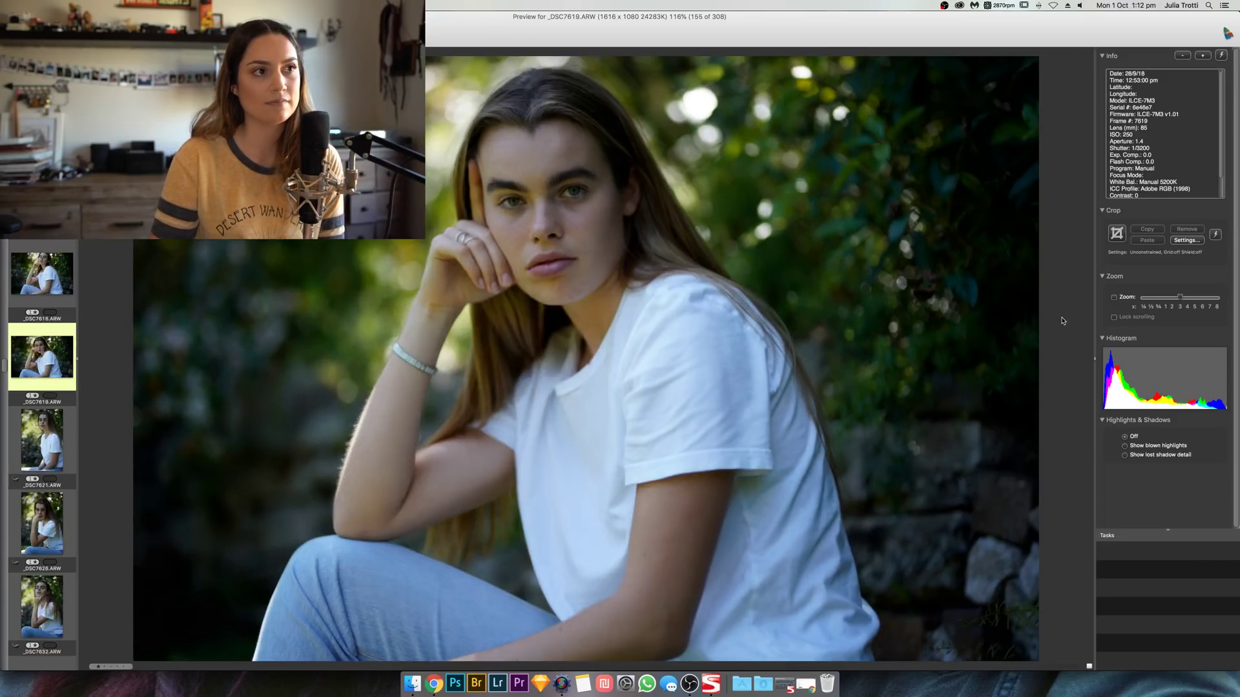
pyautogui.press('Right')
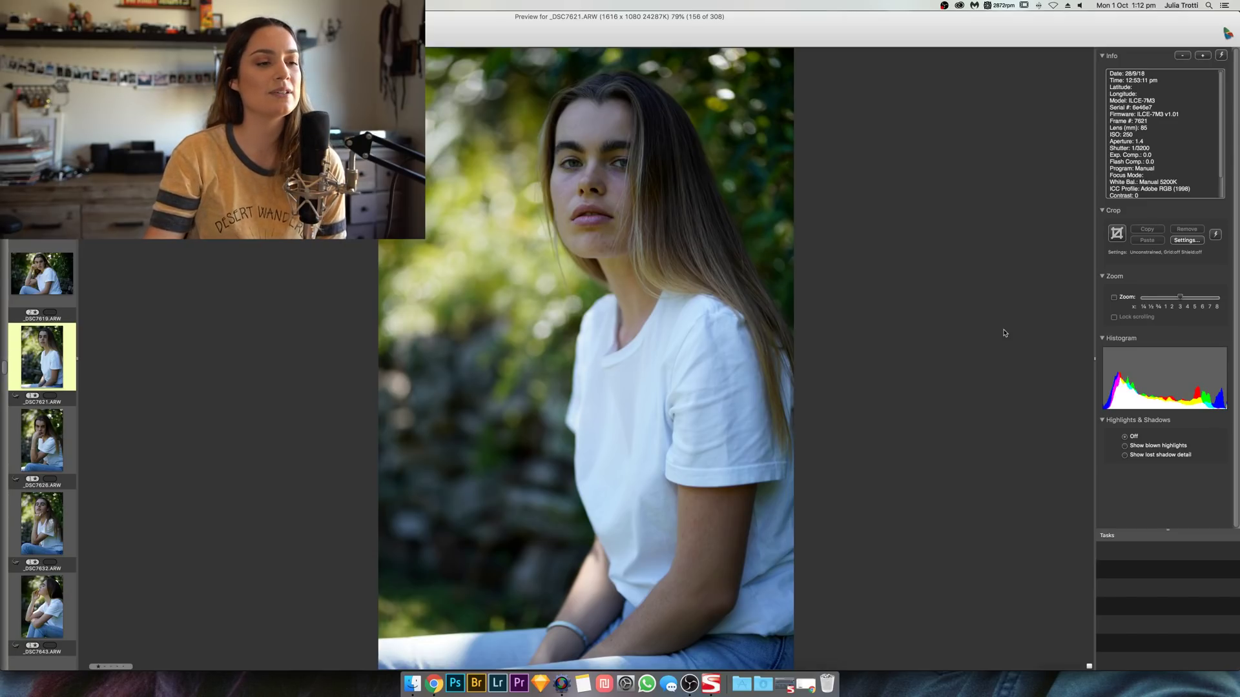
pyautogui.press('XF86MonBrightnessUp')
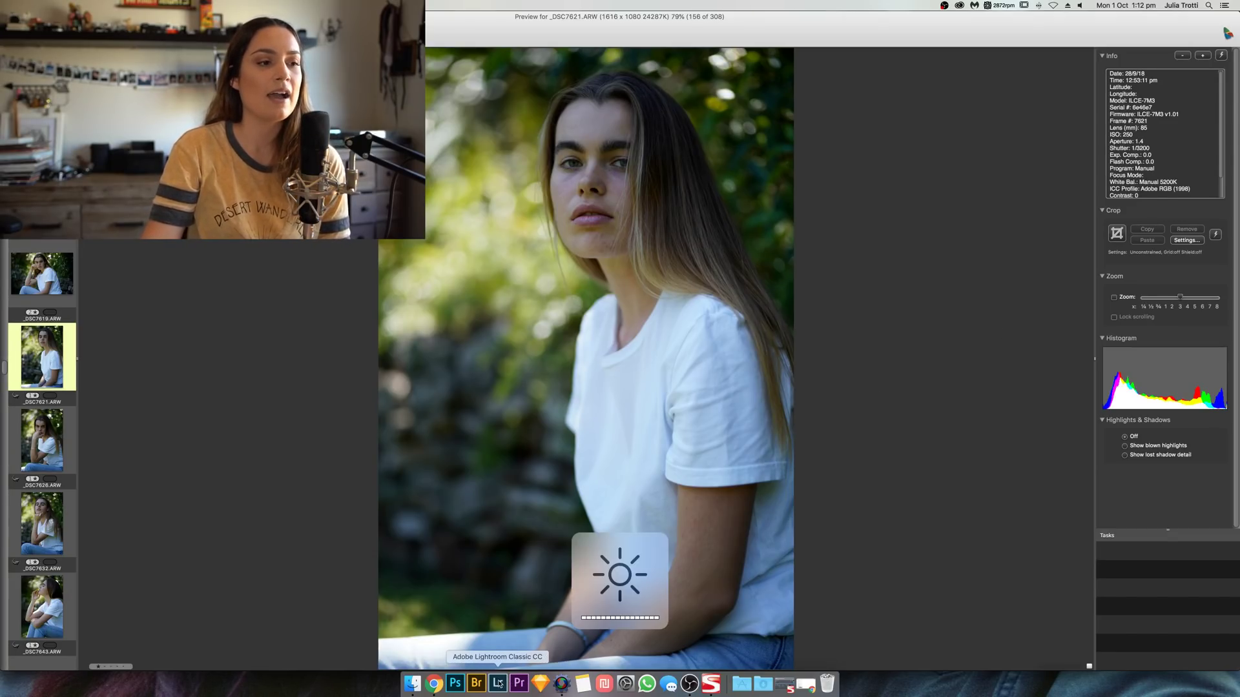
# Step: Switch to Lightroom Classic and create a new catalog on the Desktop, named "live stream" plus the model's first name
pyautogui.click(498, 683)
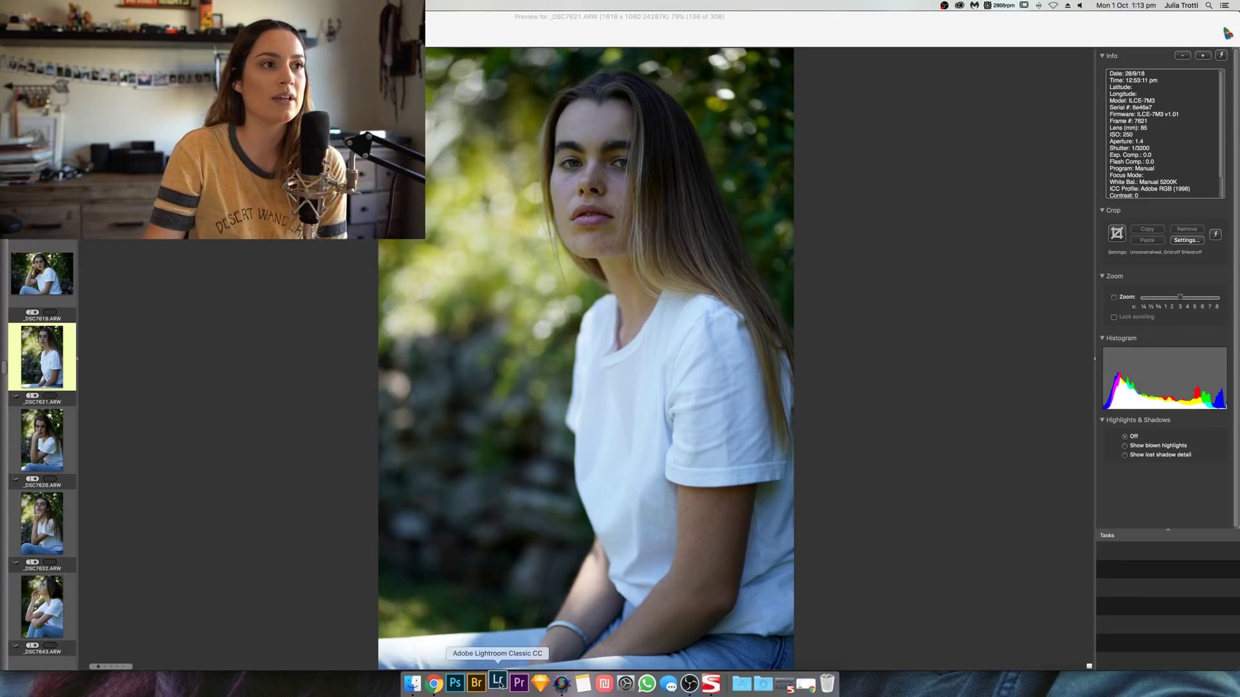
pyautogui.click(572, 328)
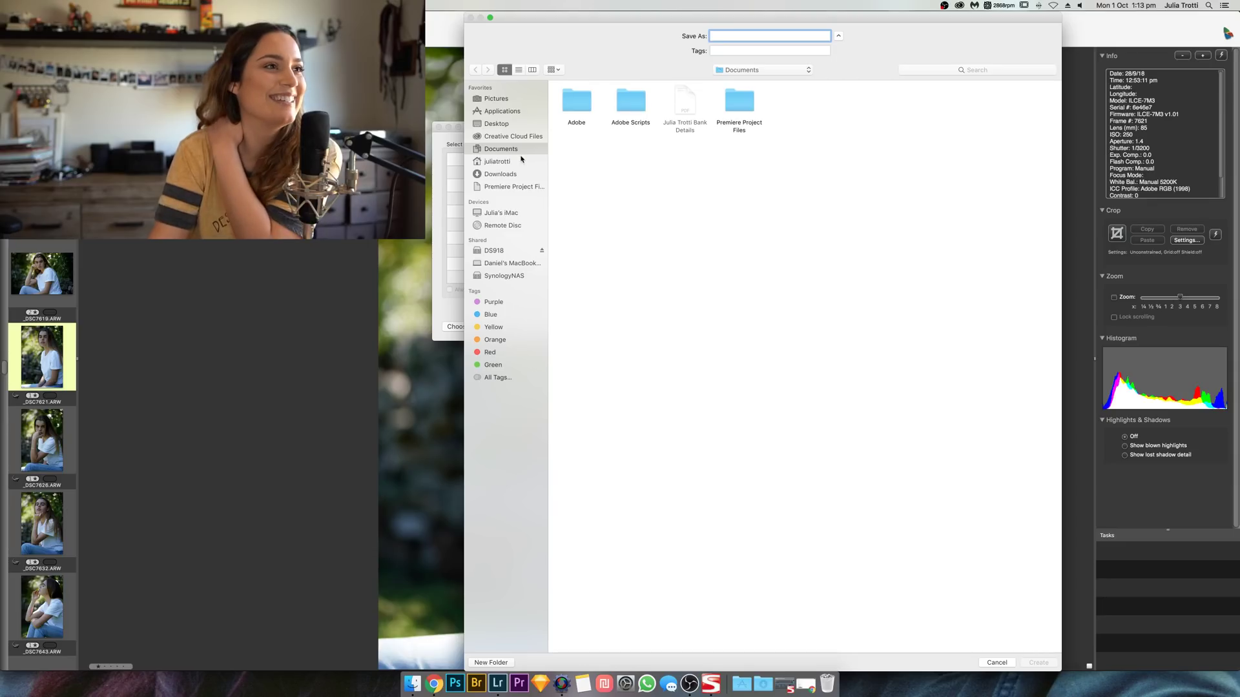
pyautogui.click(510, 123)
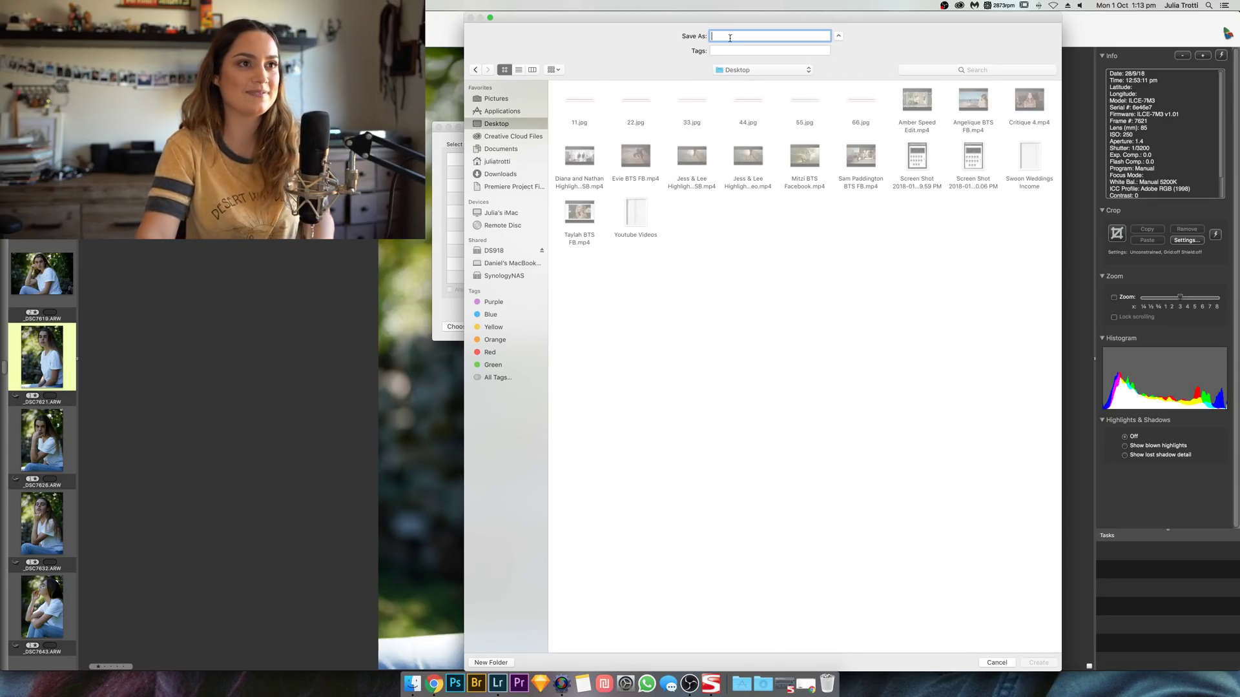
pyautogui.write('live stream zella')
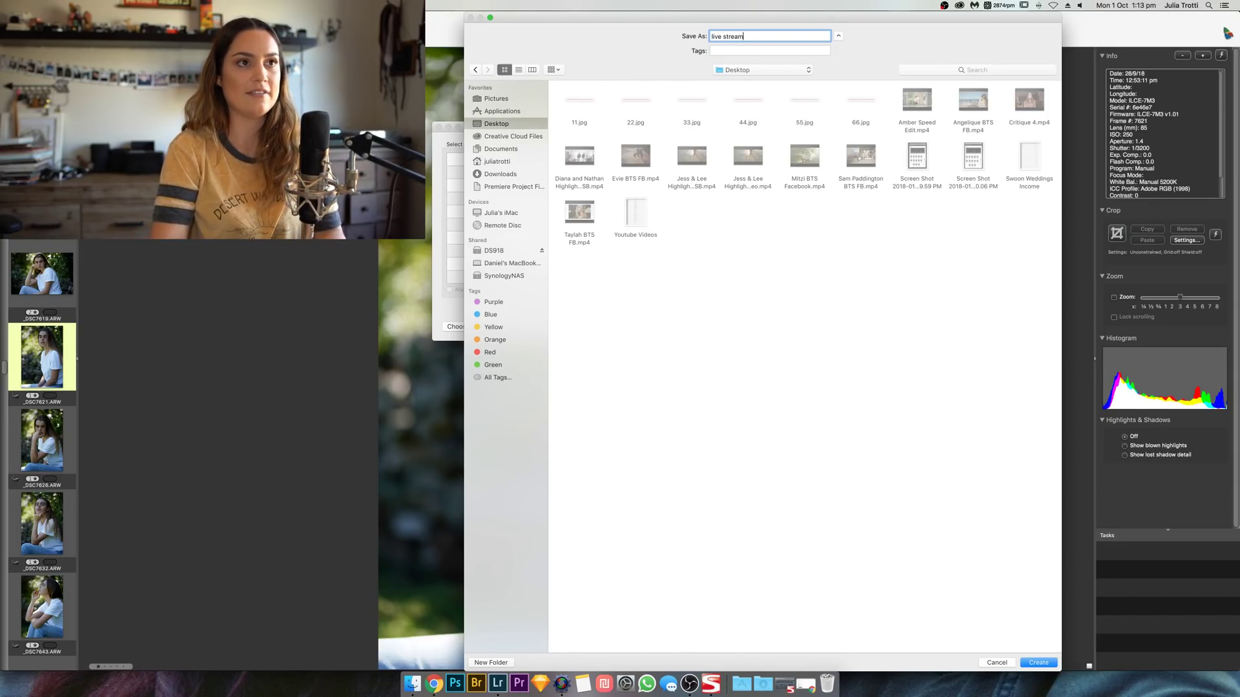
pyautogui.press('Return')
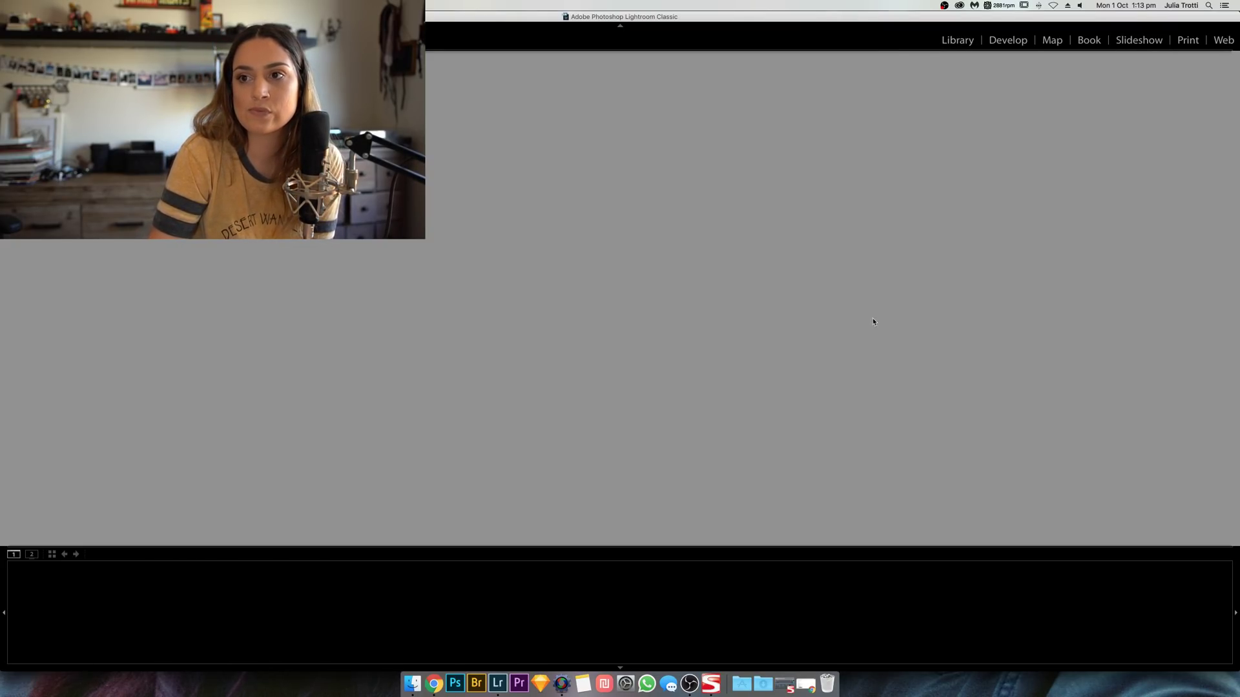
# Step: Switch back to Photo Mechanic and widen the folder tree beside the 01. deselects contact sheet until the folder names are readable
pyautogui.click(561, 685)
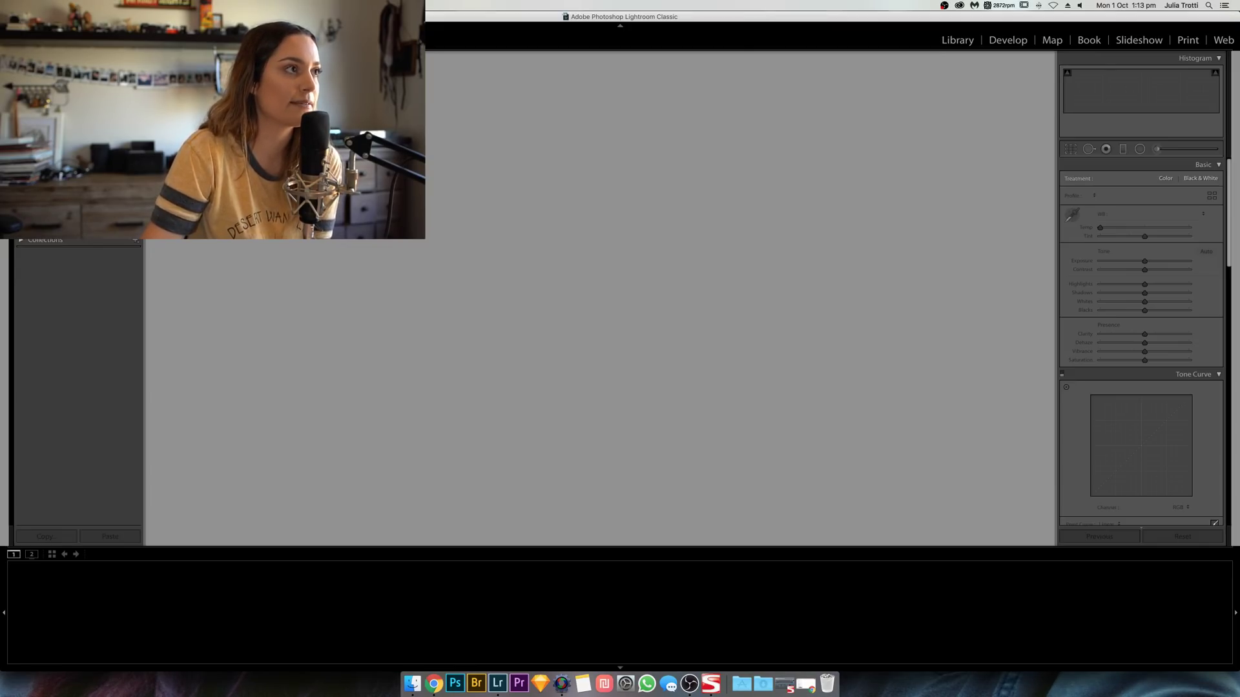
pyautogui.click(561, 685)
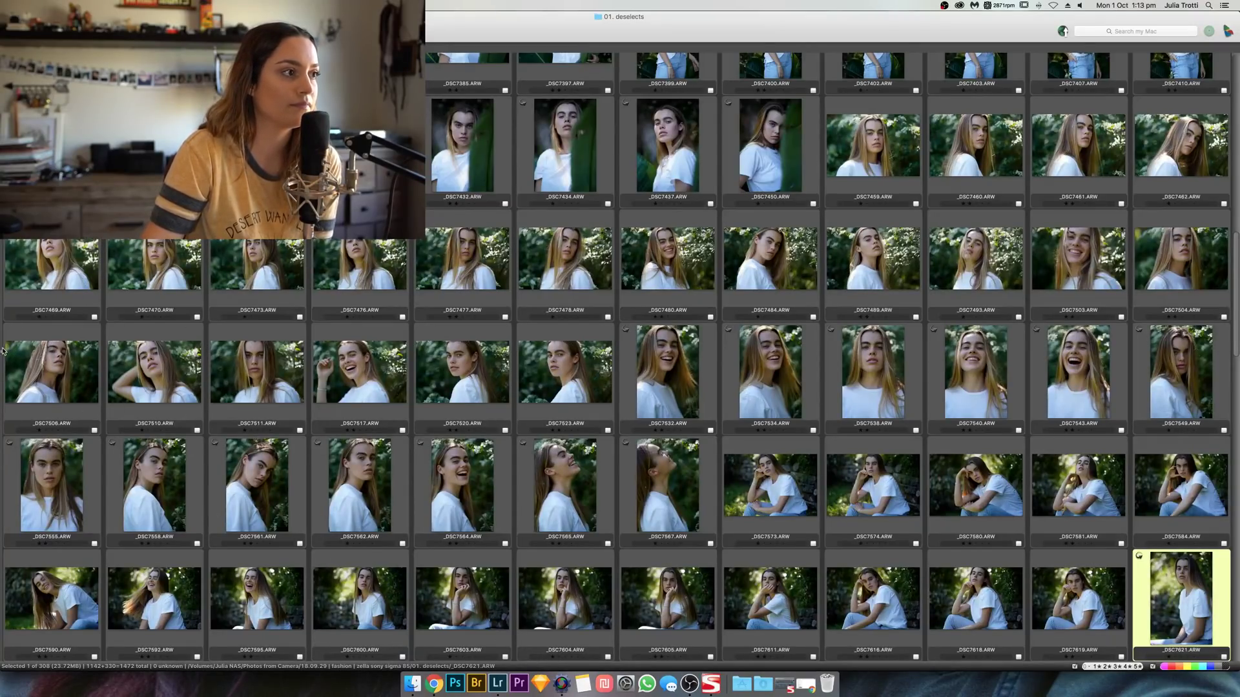
pyautogui.moveTo(3, 351); pyautogui.dragTo(99, 354)
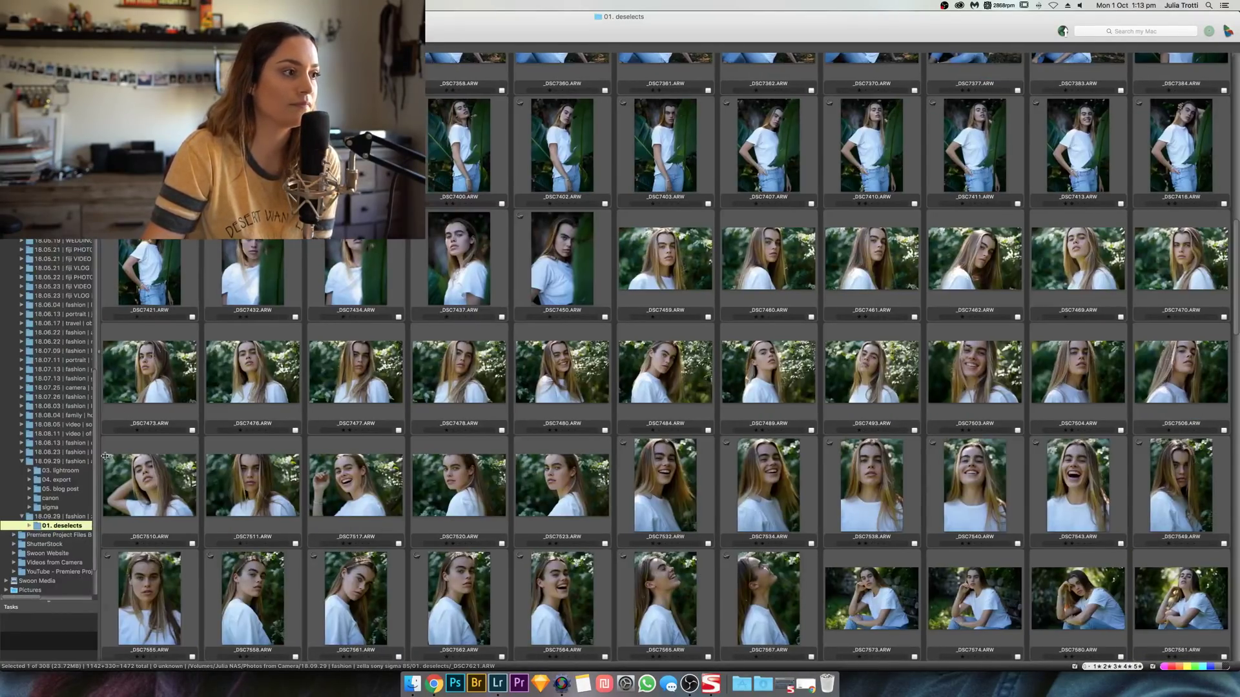
pyautogui.moveTo(125, 417); pyautogui.dragTo(155, 452)
# Step: Create a subfolder "02. selects" inside the current shoot's folder and move all the displayed picks into it
pyautogui.rightClick(80, 518)
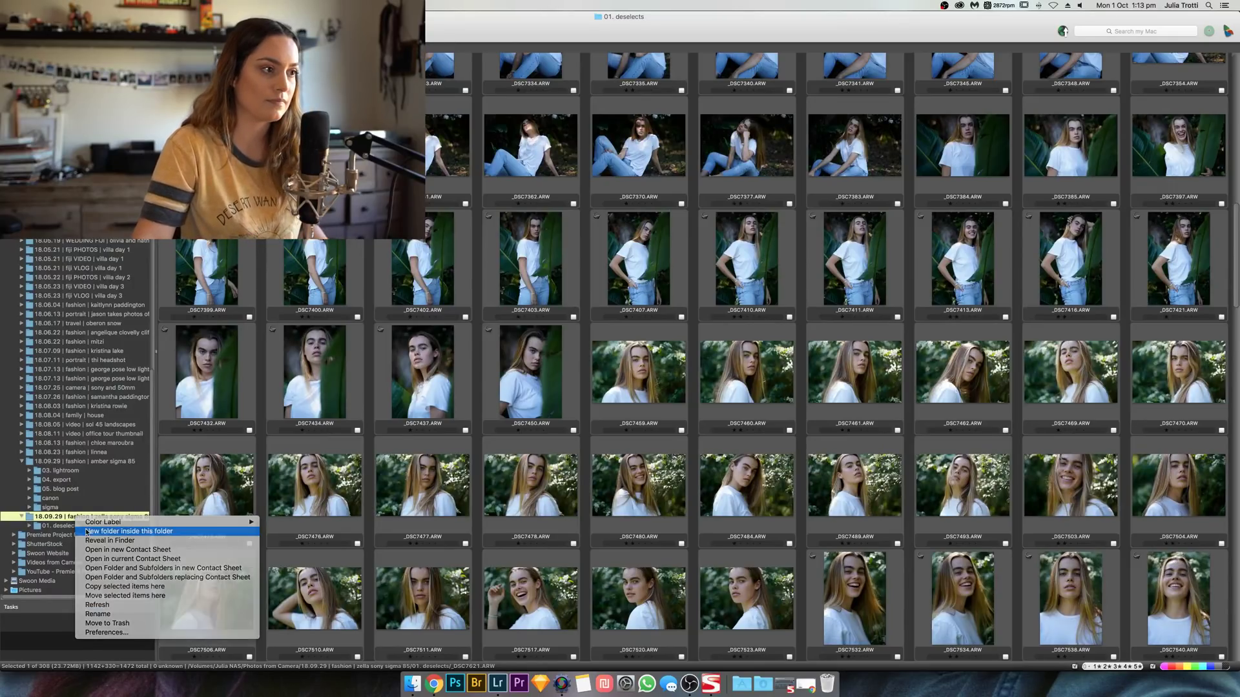
pyautogui.click(87, 531)
pyautogui.write('02. selects')
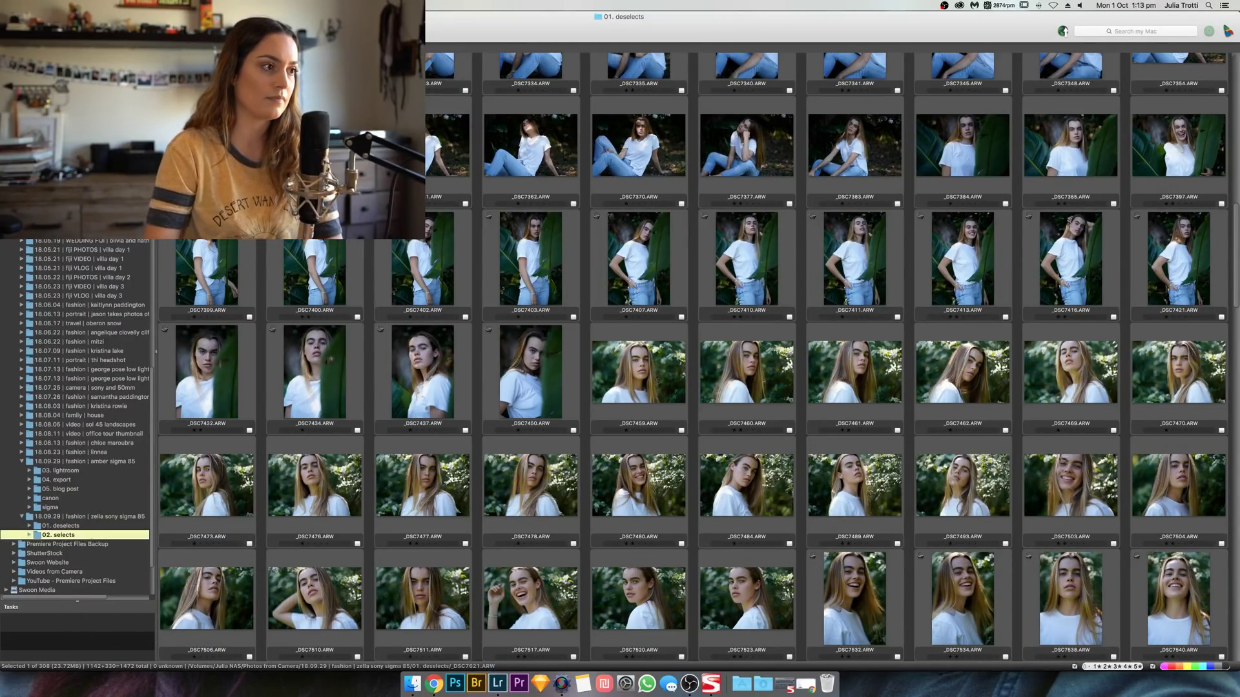
pyautogui.press('Return')
pyautogui.press('super+a')
pyautogui.moveTo(318, 437); pyautogui.dragTo(76, 538)
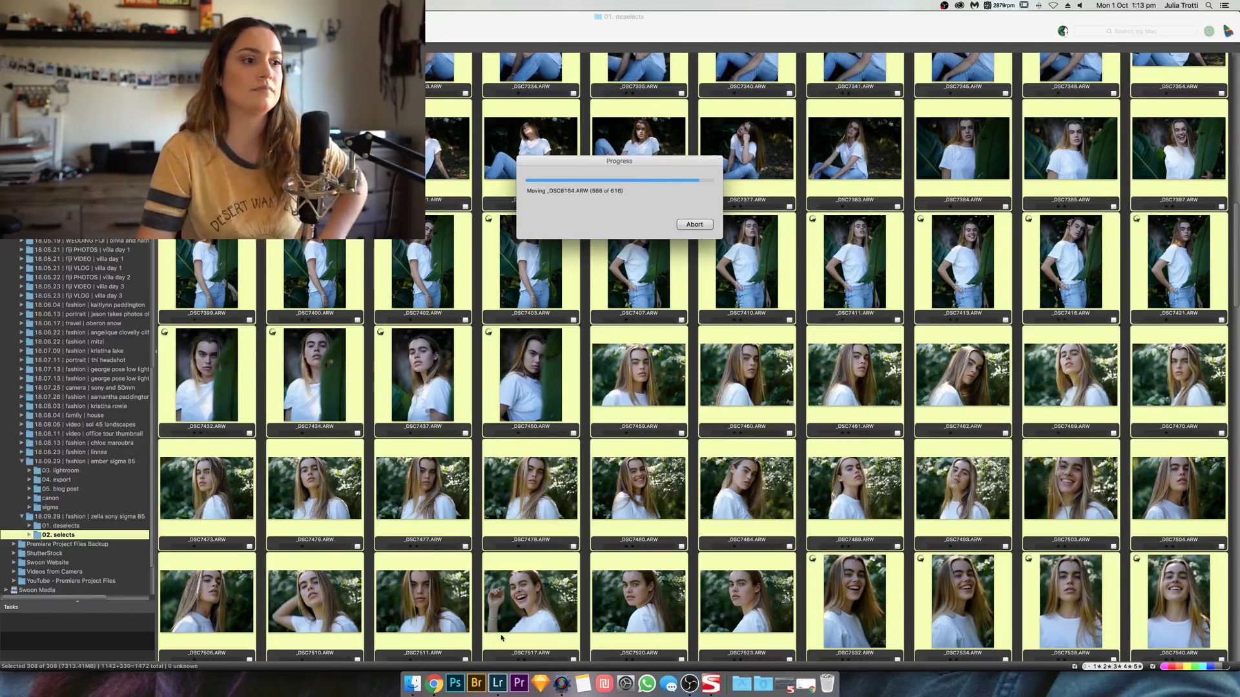
# Step: Switch to Lightroom Classic, dismiss the preset conversion notice, and open the photo import window from the Library module
pyautogui.click(498, 683)
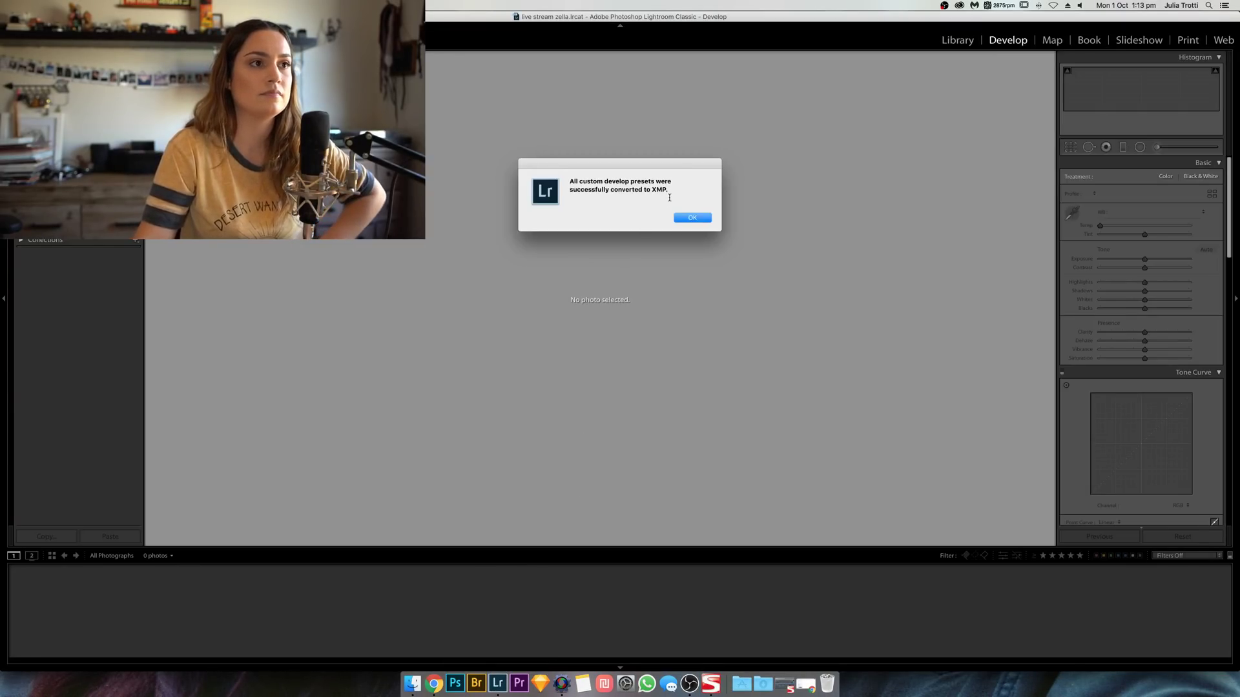
pyautogui.click(692, 217)
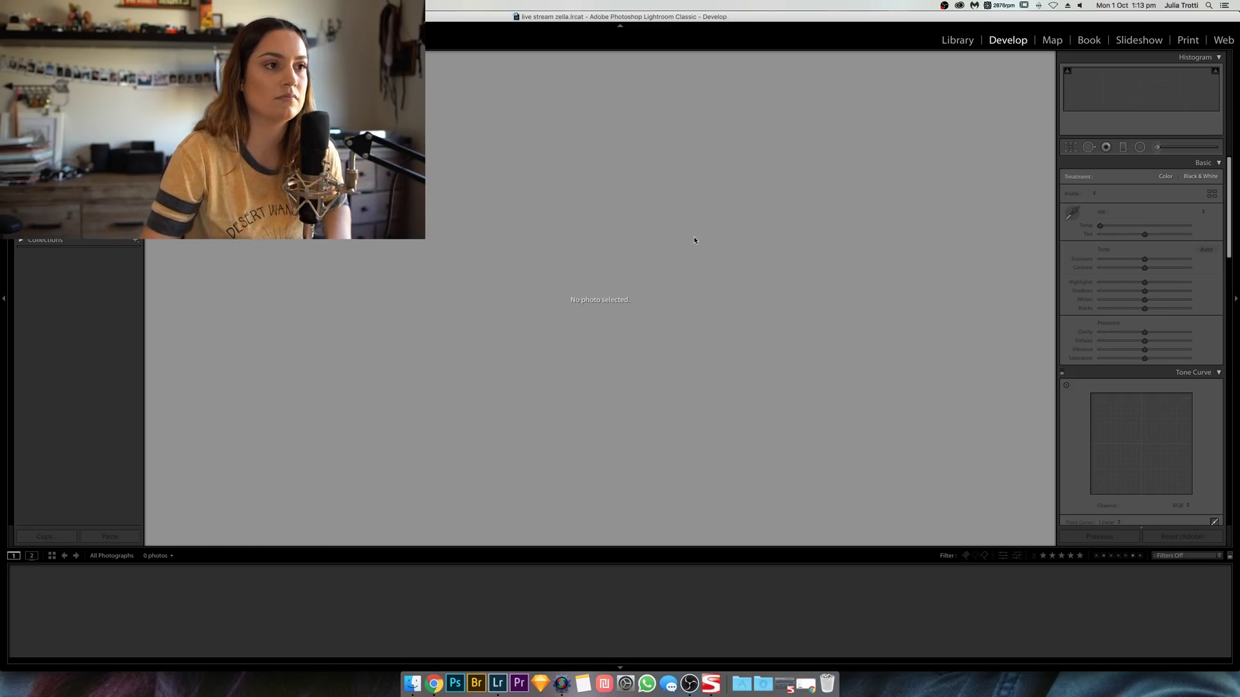
pyautogui.press('g')
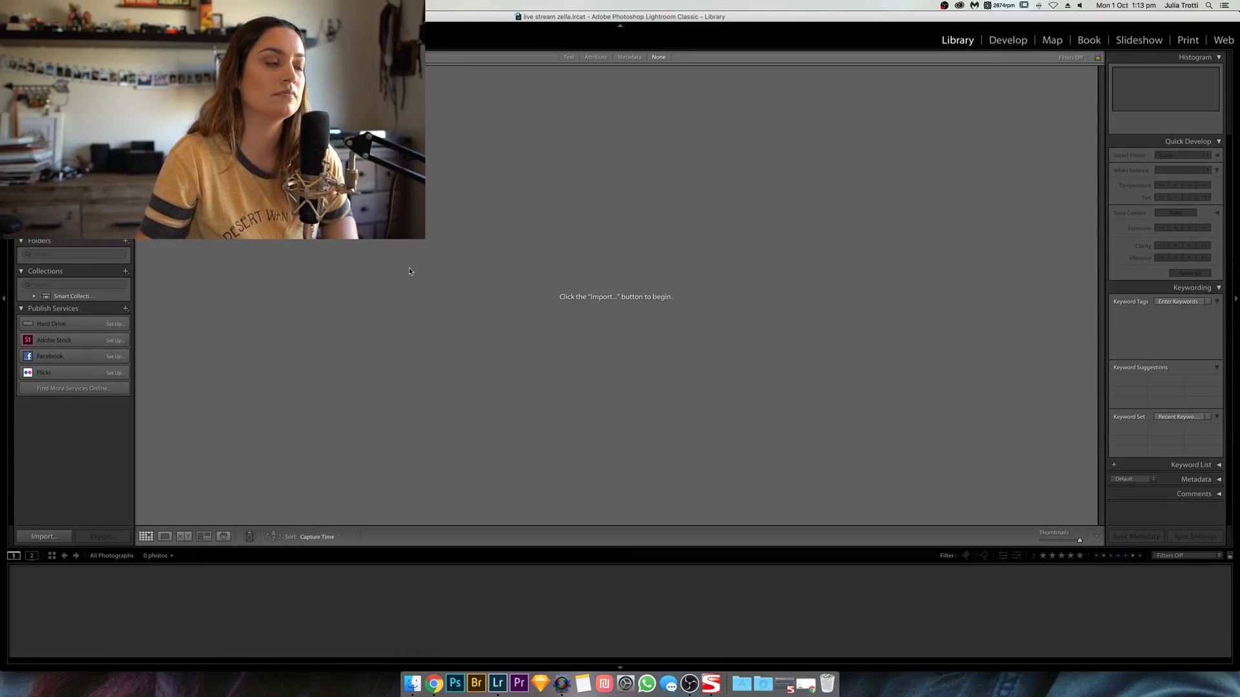
pyautogui.press('super+shift+i')
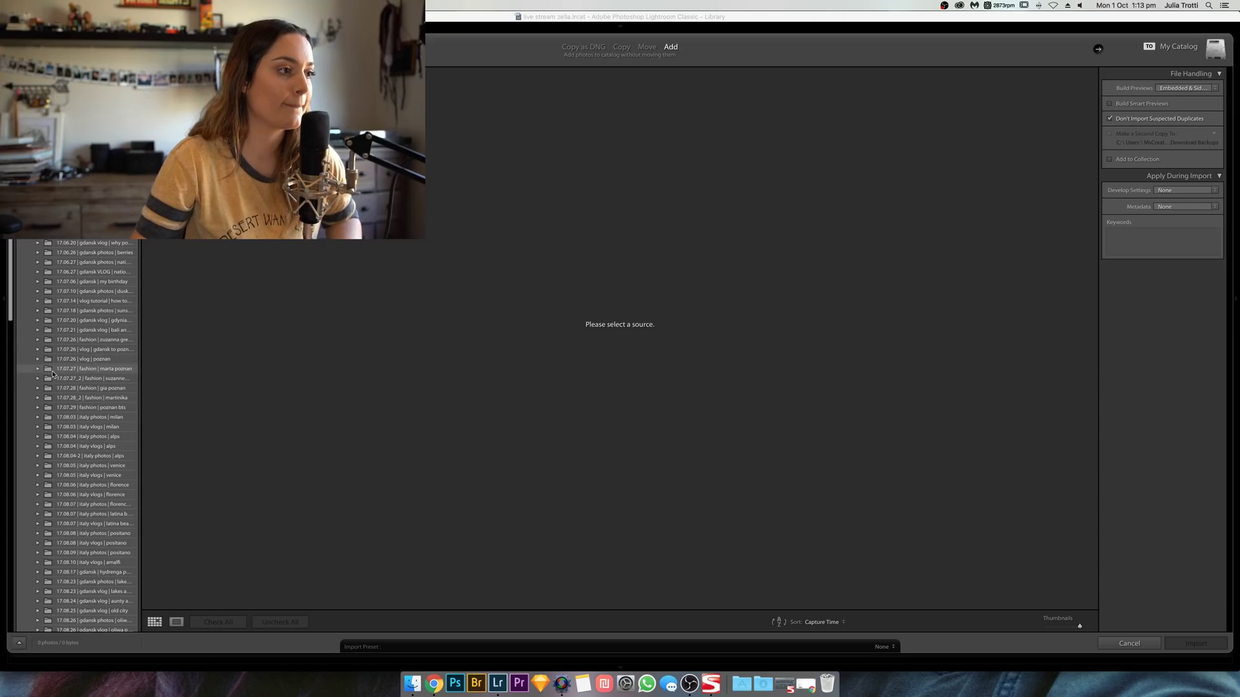
# Step: Import all photos from the 02. selects subfolder of the 18.09.29 fashion shoot into the catalog
pyautogui.scroll(-20, 53, 374)
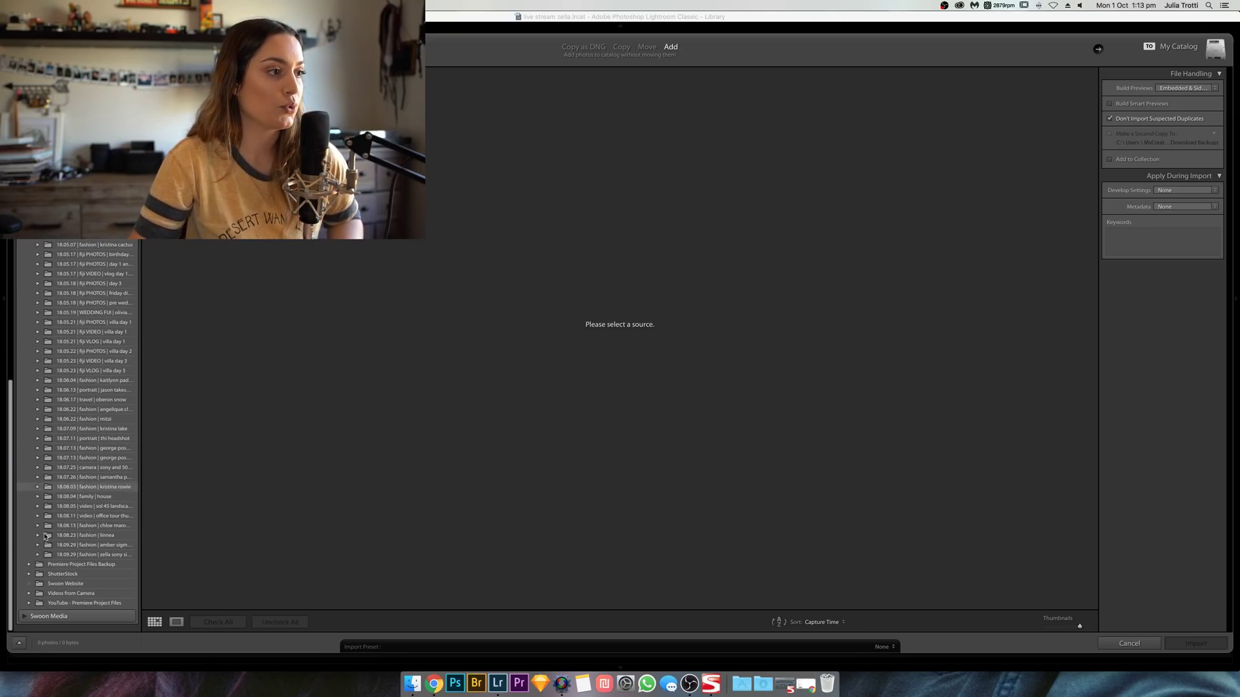
pyautogui.click(38, 559)
pyautogui.click(78, 576)
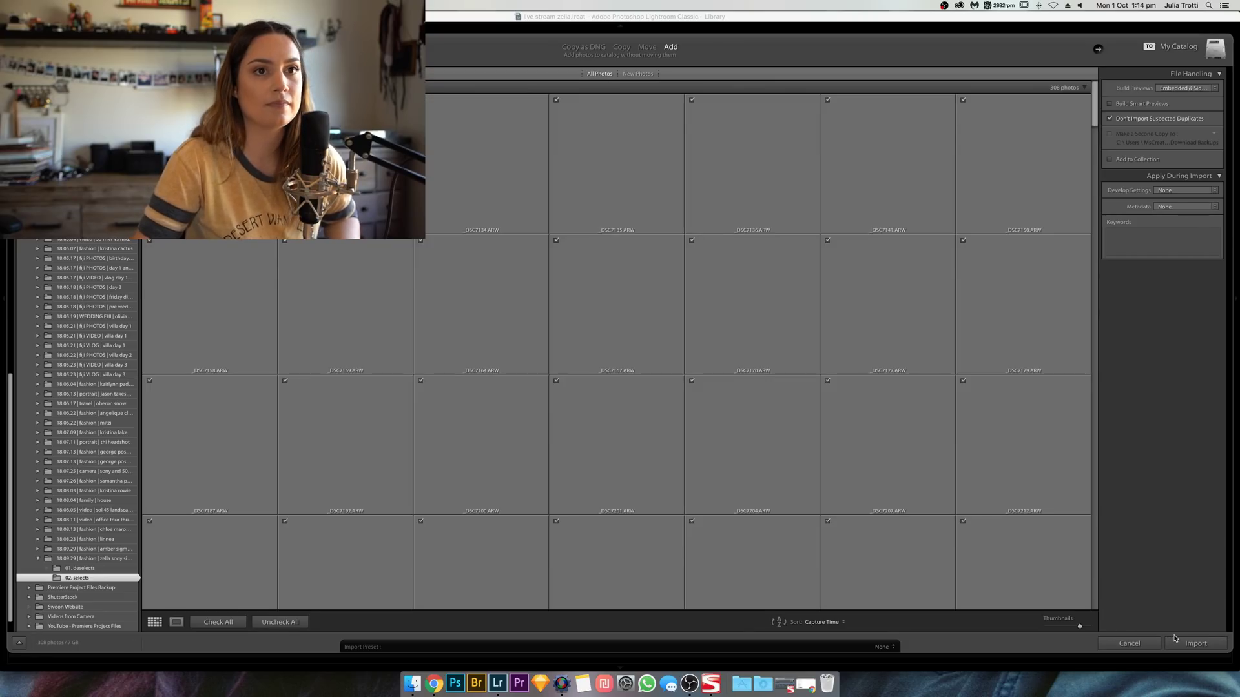
pyautogui.click(1184, 644)
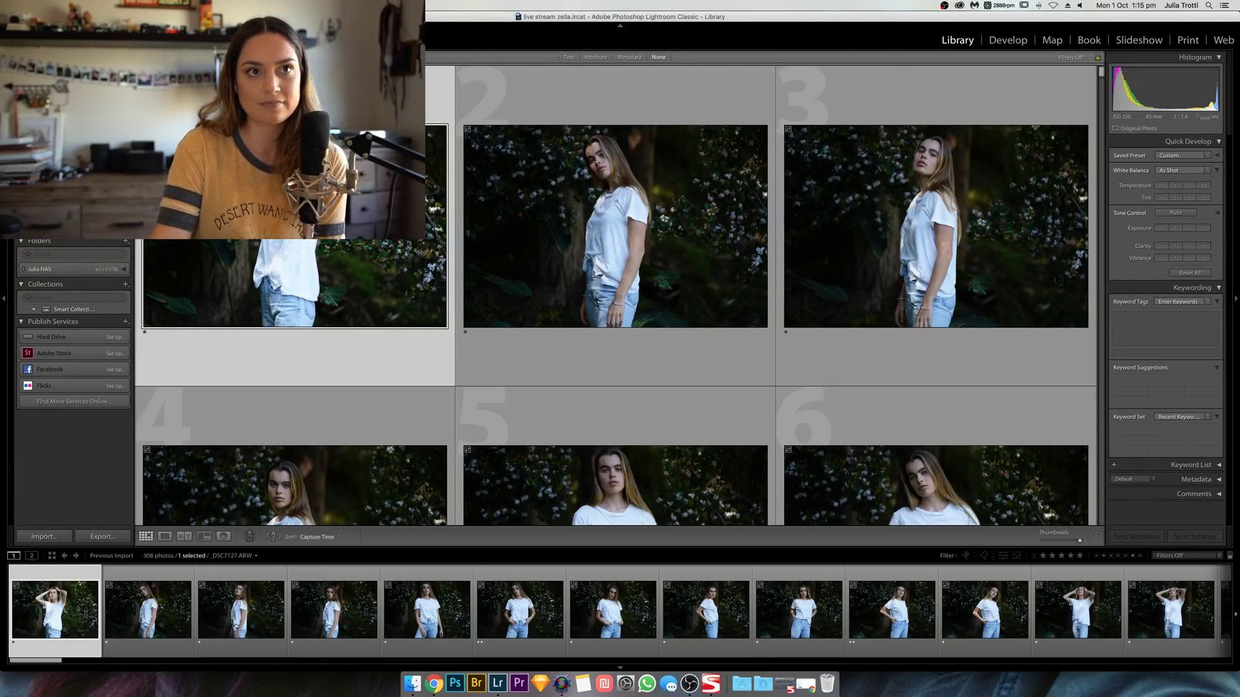
# Step: Open the imported photos in the Develop module, browse the seated portraits and select _DSC7187.ARW for editing
pyautogui.click(1006, 45)
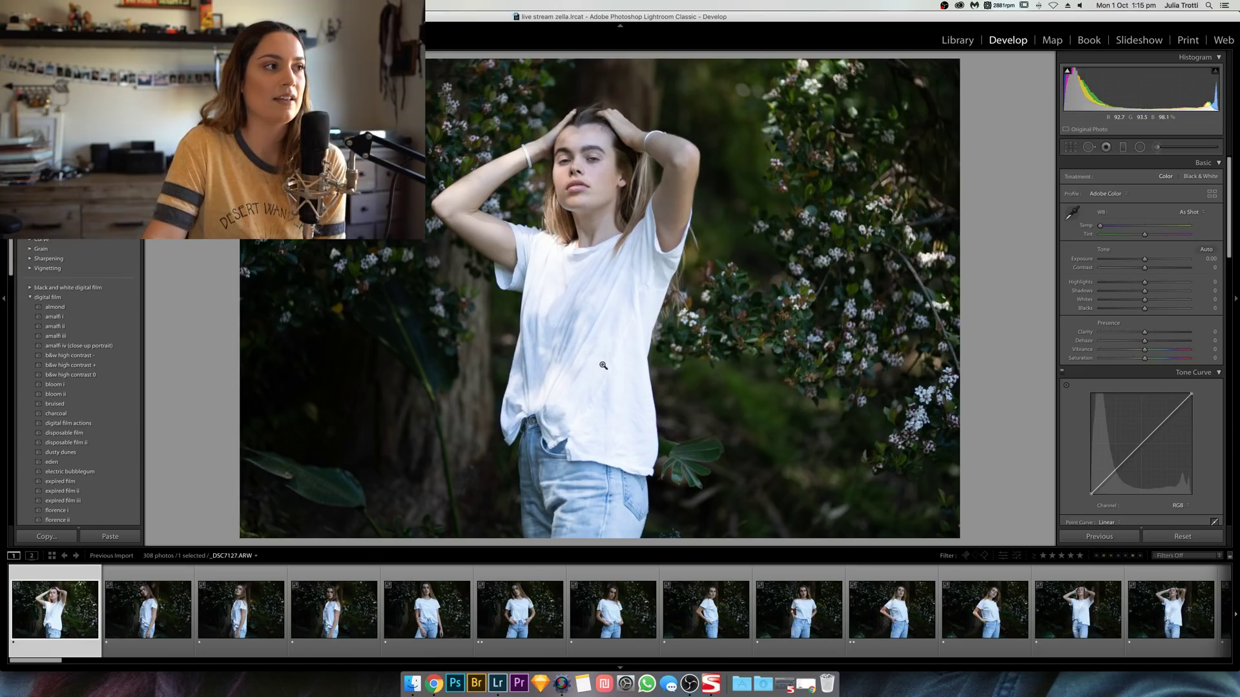
pyautogui.scroll(-10, 578, 625)
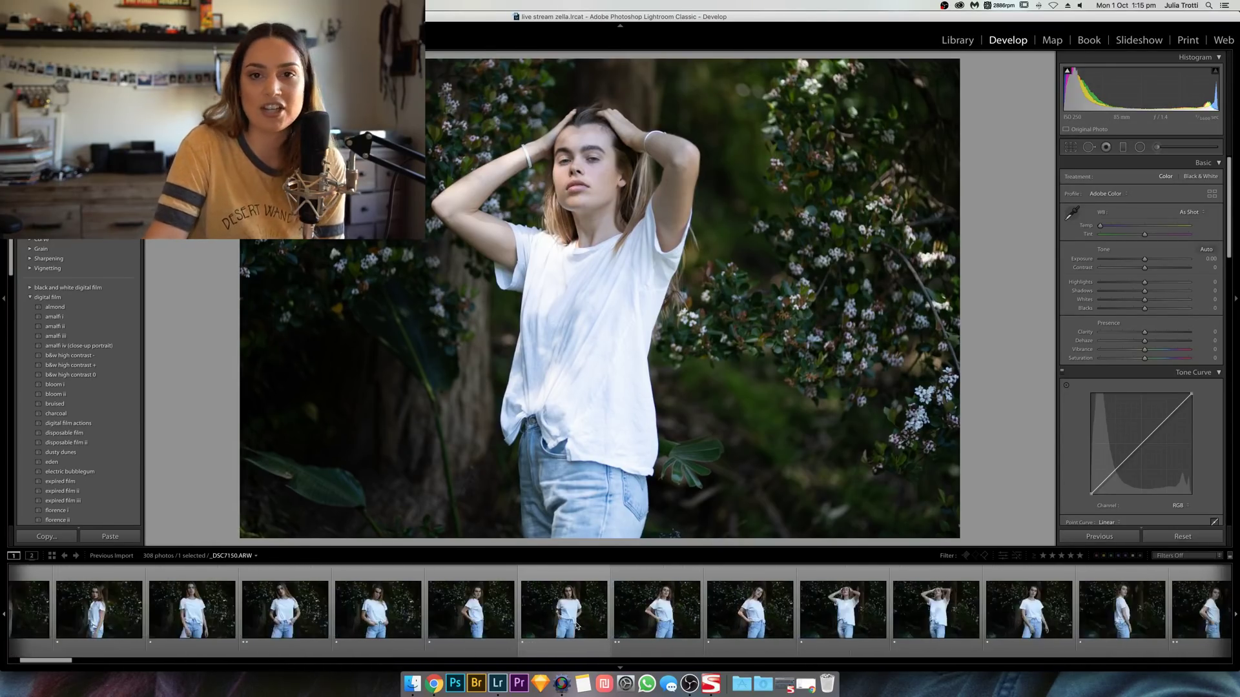
pyautogui.scroll(-12, 578, 625)
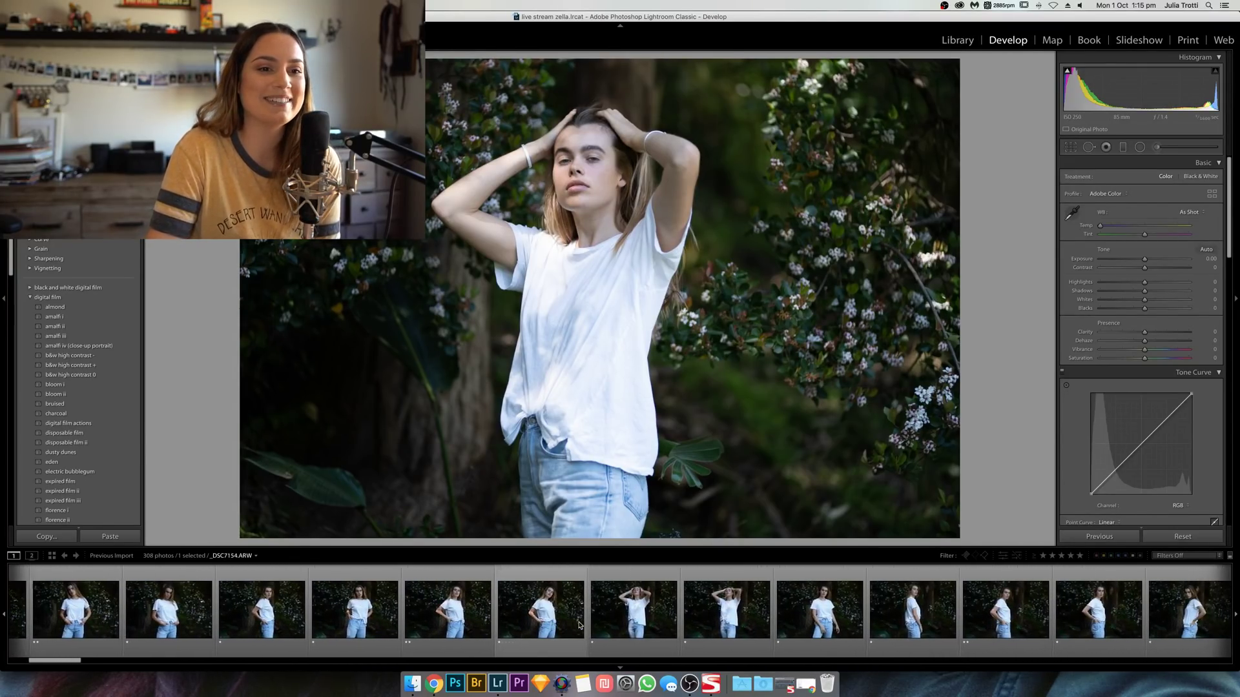
pyautogui.scroll(-6, 577, 625)
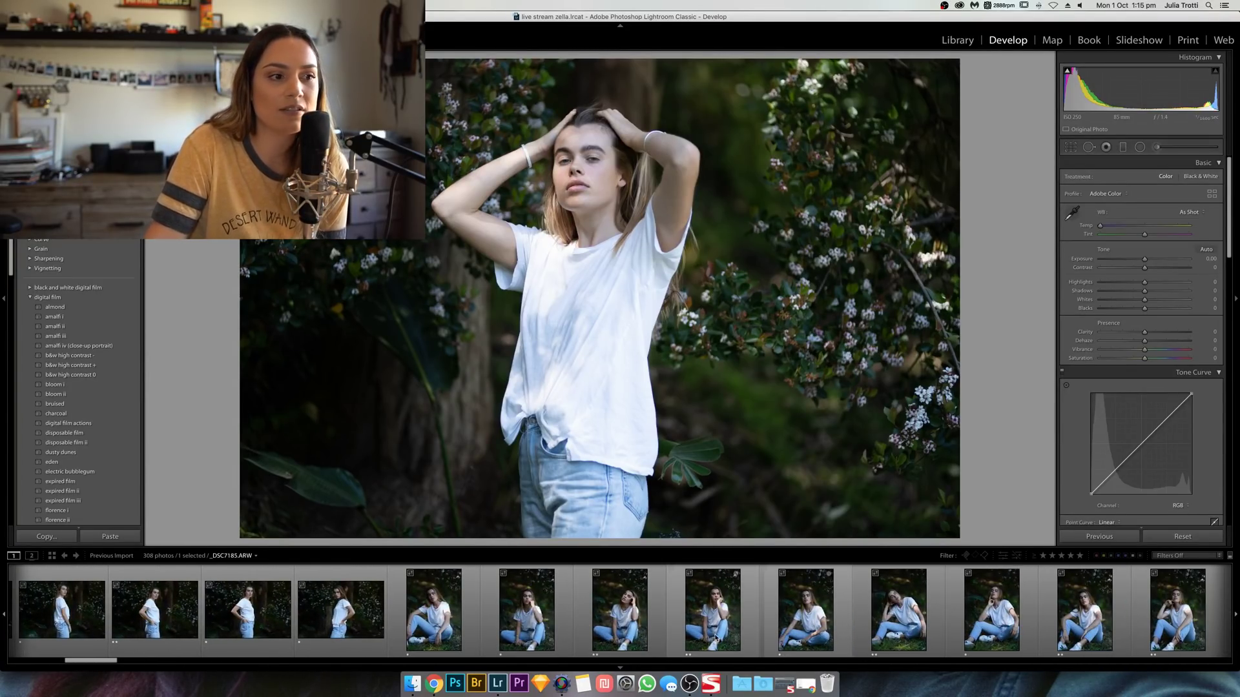
pyautogui.click(526, 615)
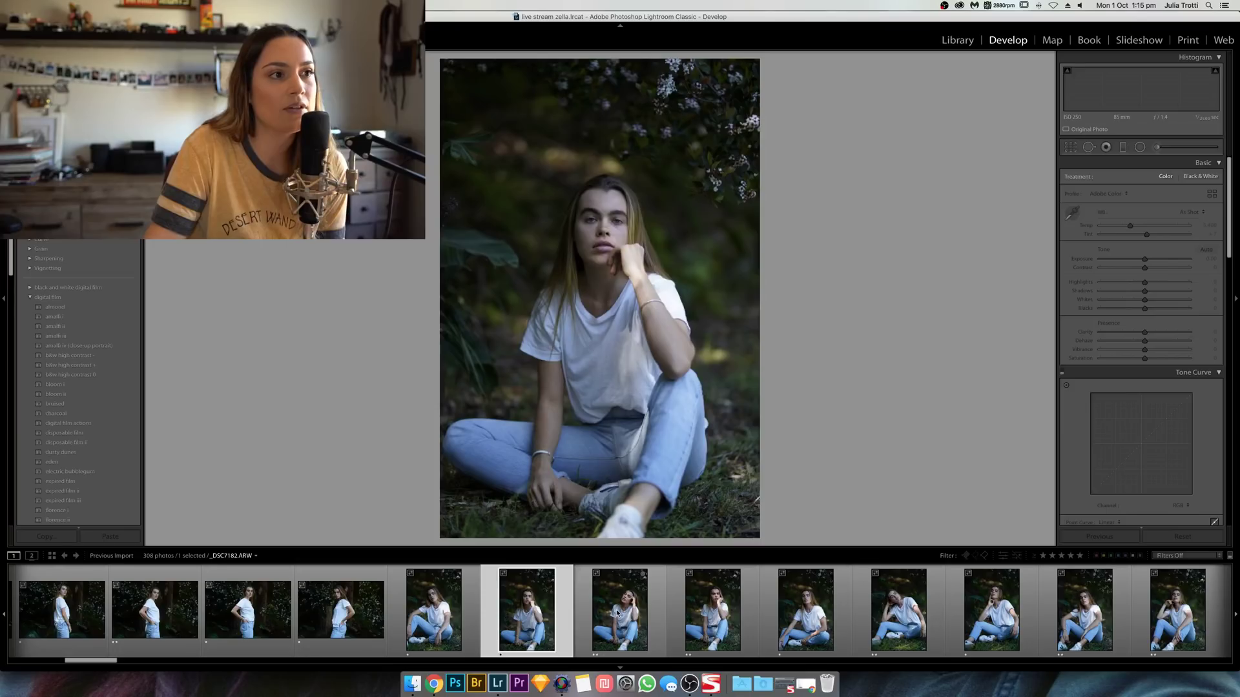
pyautogui.click(620, 612)
pyautogui.click(713, 610)
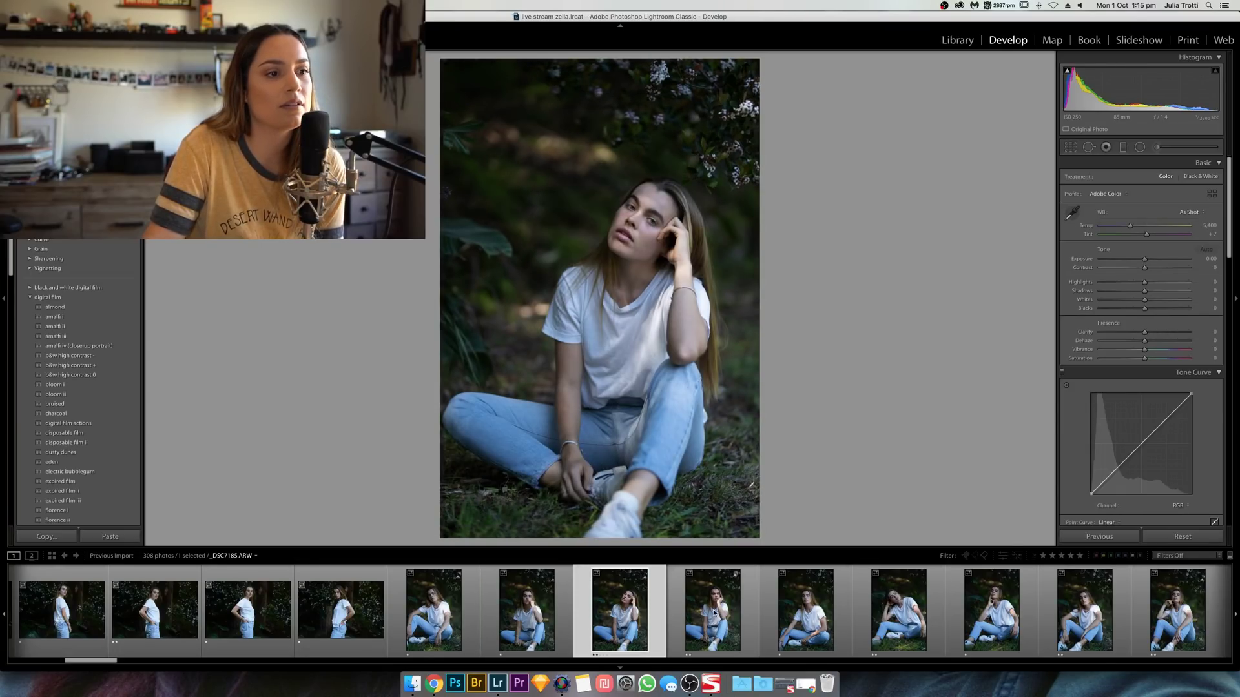
pyautogui.click(806, 610)
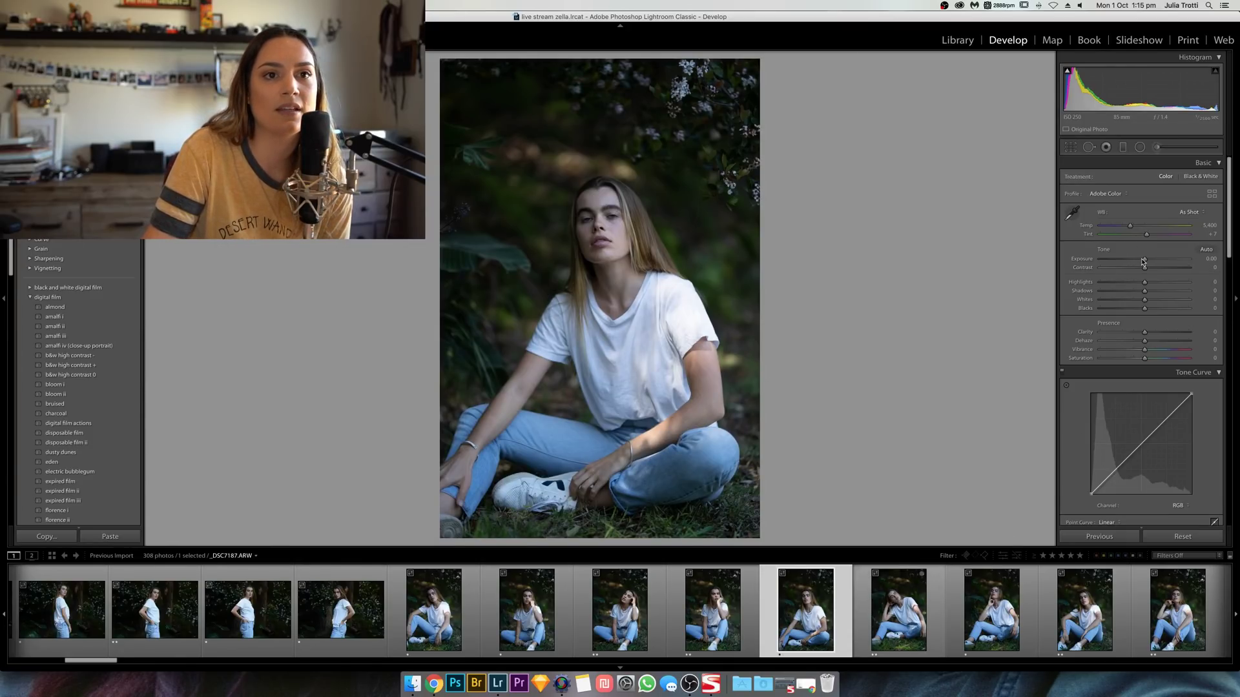
# Step: Raise the exposure to +0.75 and enlarge the photo view with a shorter filmstrip, full screen mode and hidden module picker
pyautogui.moveTo(1144, 259); pyautogui.dragTo(1151, 260)
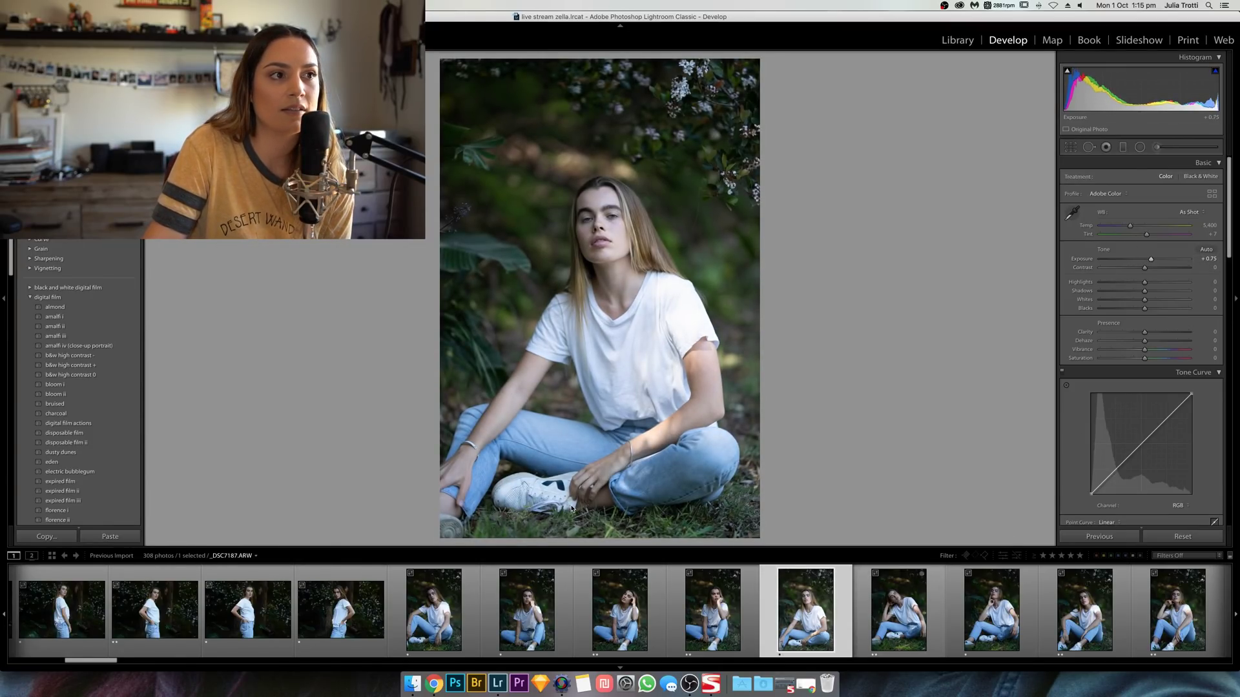
pyautogui.moveTo(607, 548); pyautogui.dragTo(607, 581)
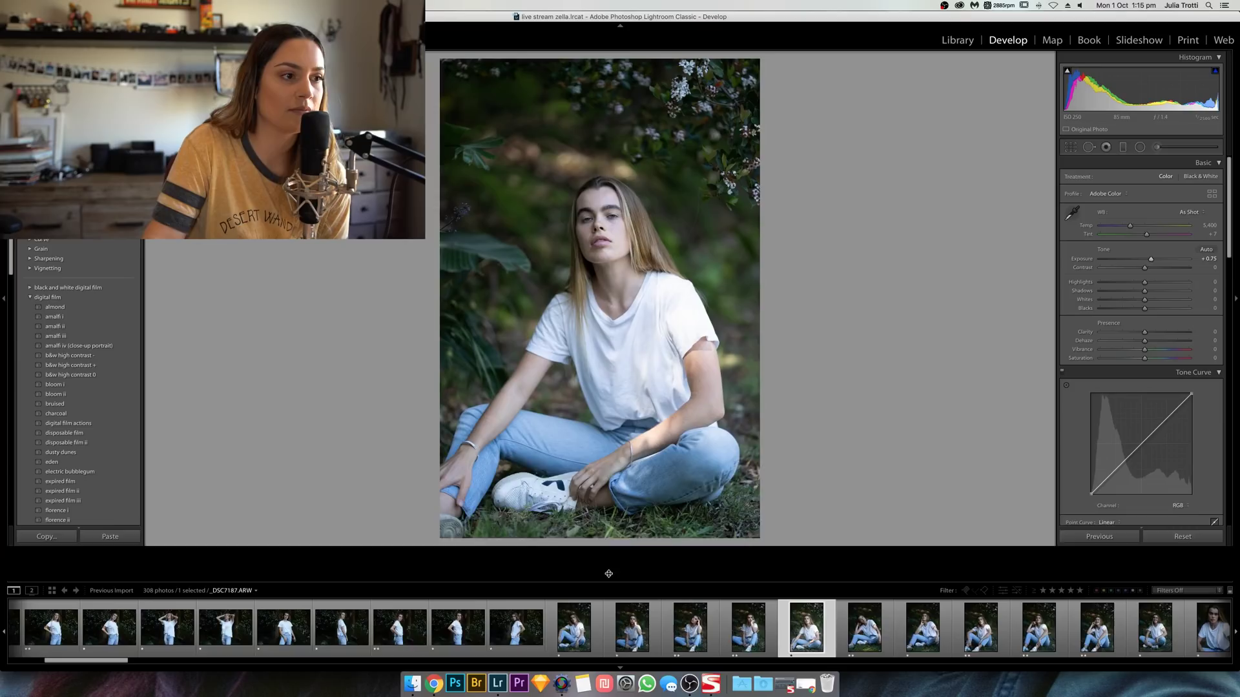
pyautogui.hotkey('shift', 'f')
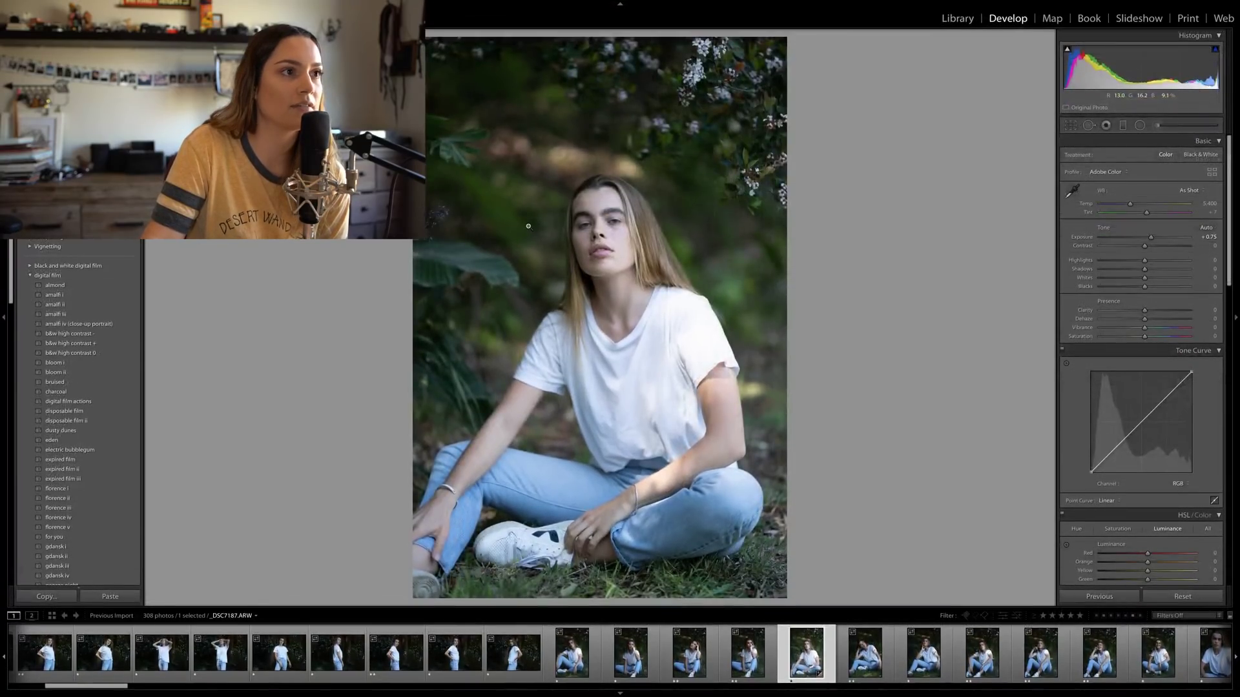
pyautogui.click(638, 4)
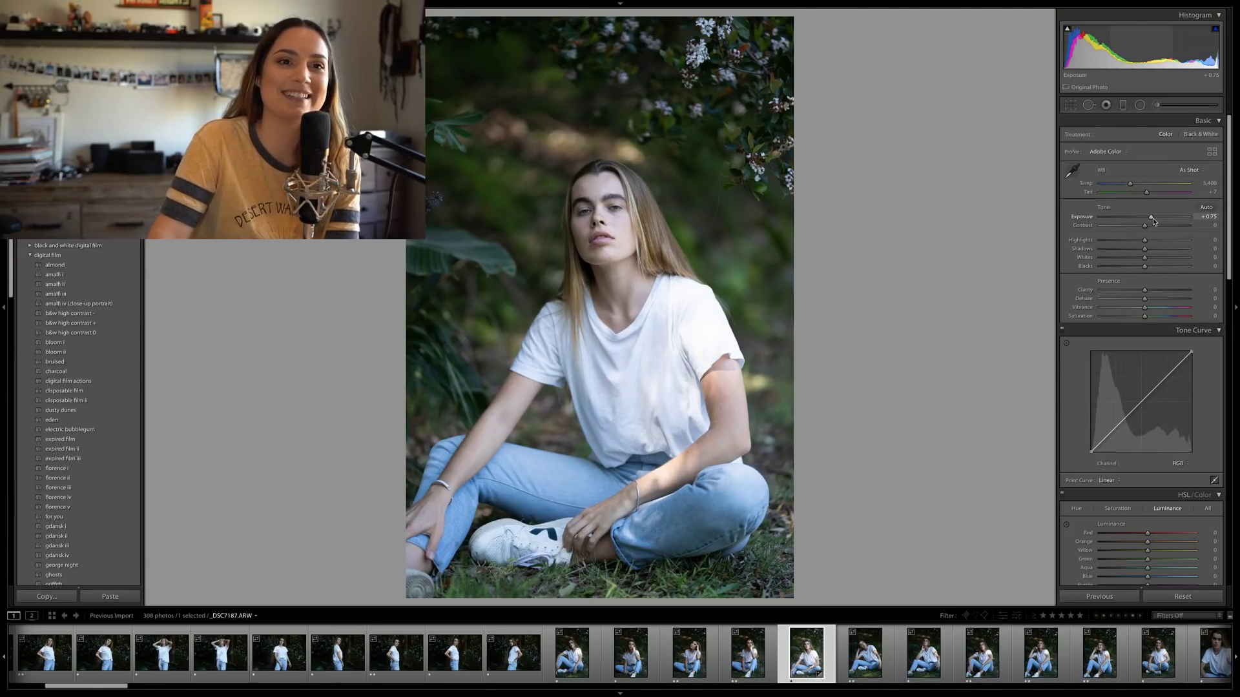
# Step: Set temperature to 7,136, tint to +8, exposure to +1.00 and highlights to −44, and check the face close up
pyautogui.moveTo(1154, 221); pyautogui.dragTo(1148, 188)
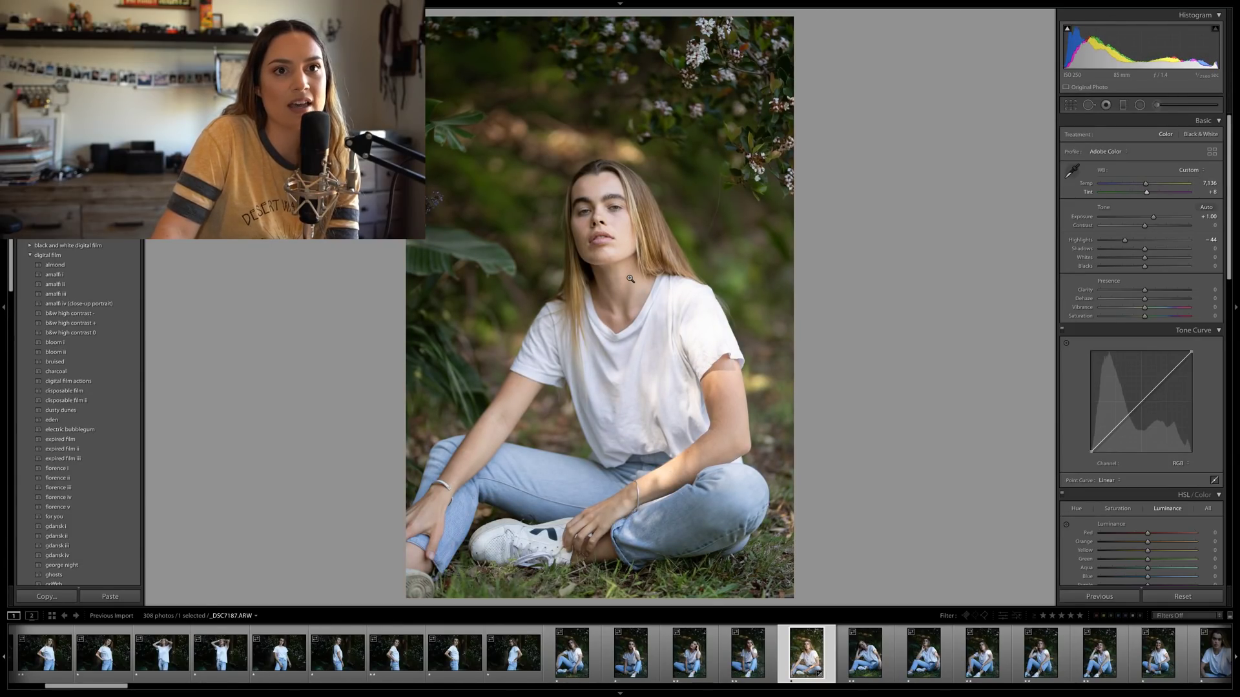
pyautogui.click(603, 264)
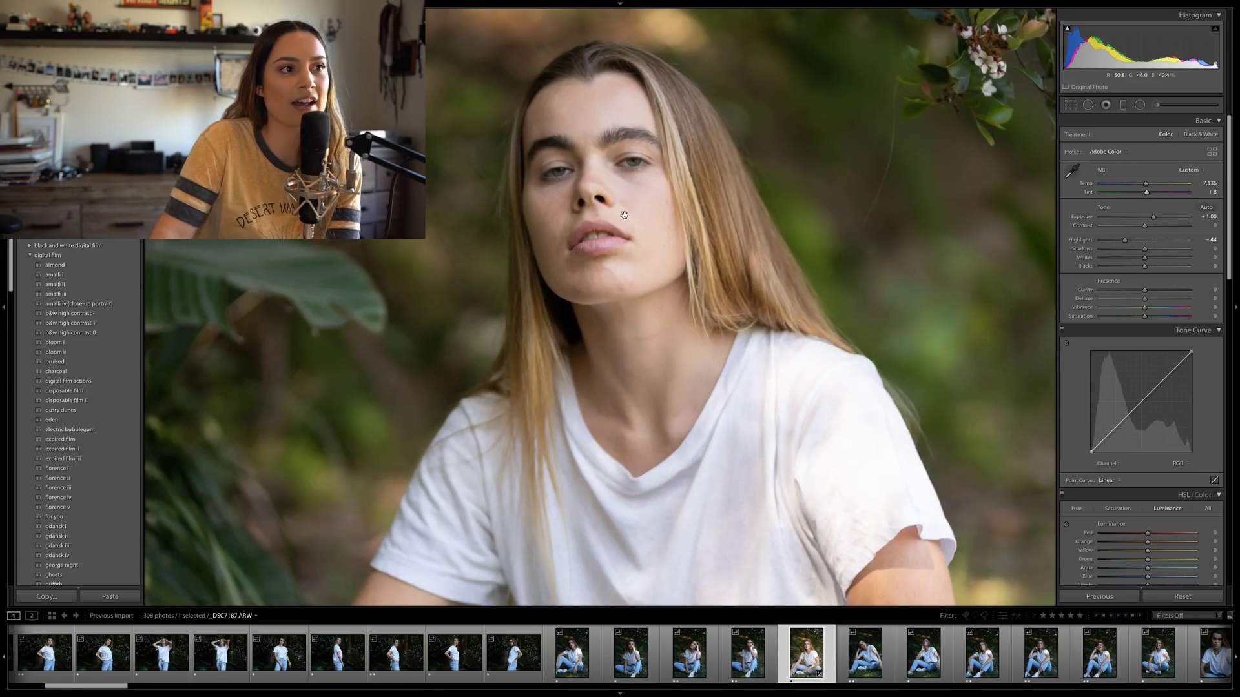
pyautogui.click(676, 289)
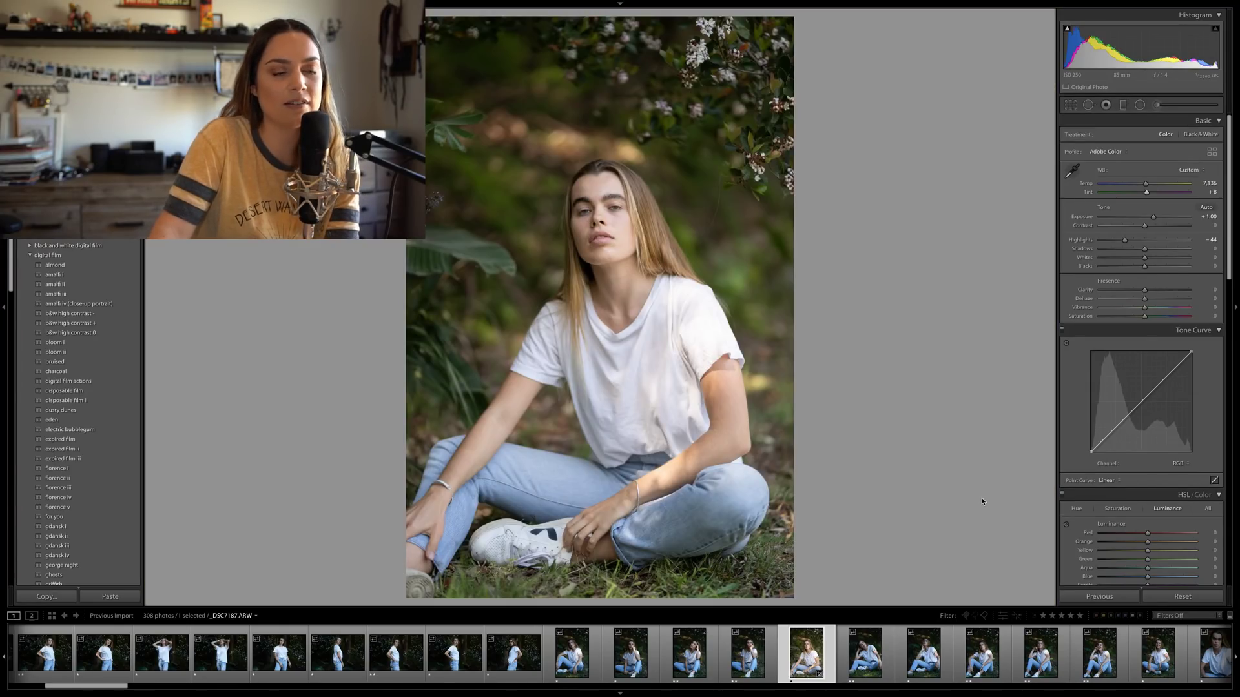
# Step: Set the sharpening amount to 86 and the radius to 1.5
pyautogui.scroll(-4, 1149, 454)
pyautogui.scroll(-2, 1149, 454)
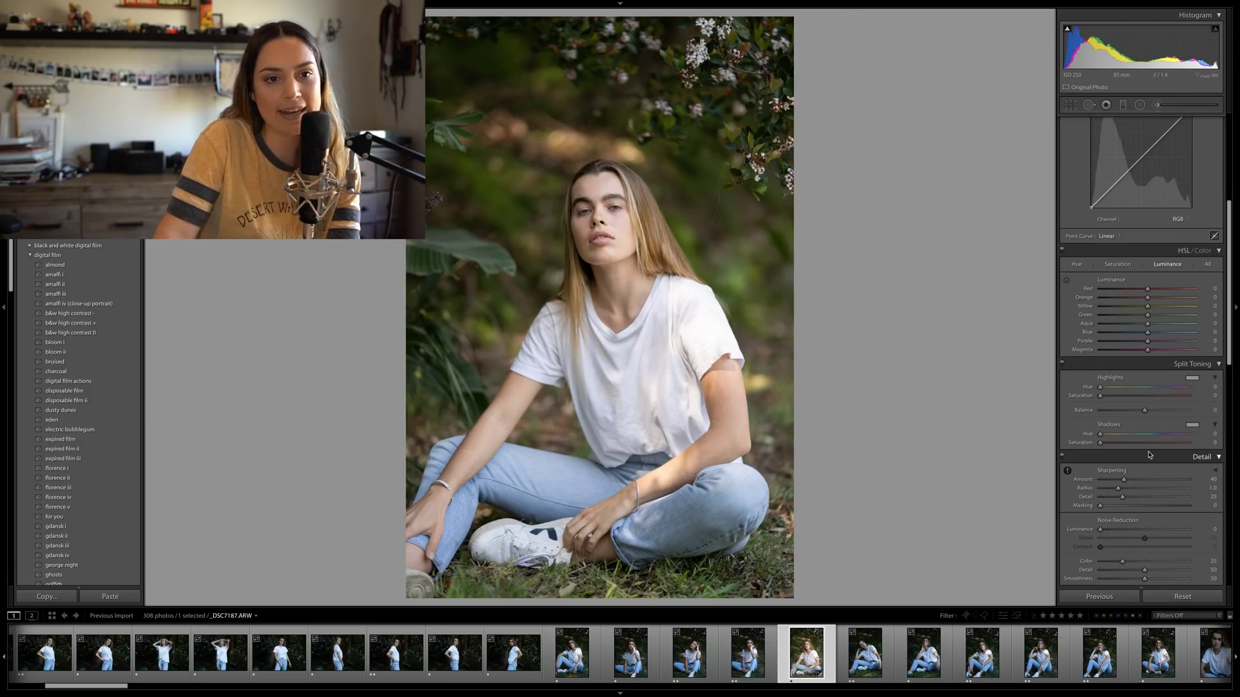
pyautogui.click(1150, 468)
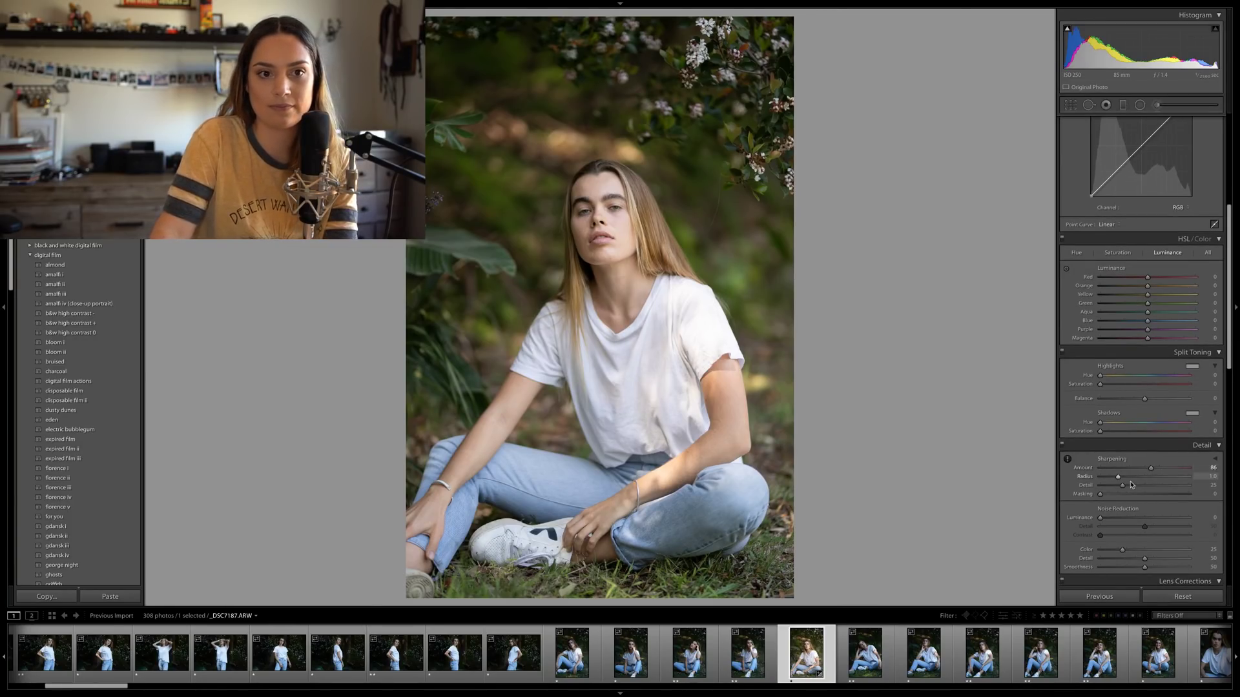
pyautogui.scroll(8, 1156, 483)
pyautogui.scroll(2, 1160, 483)
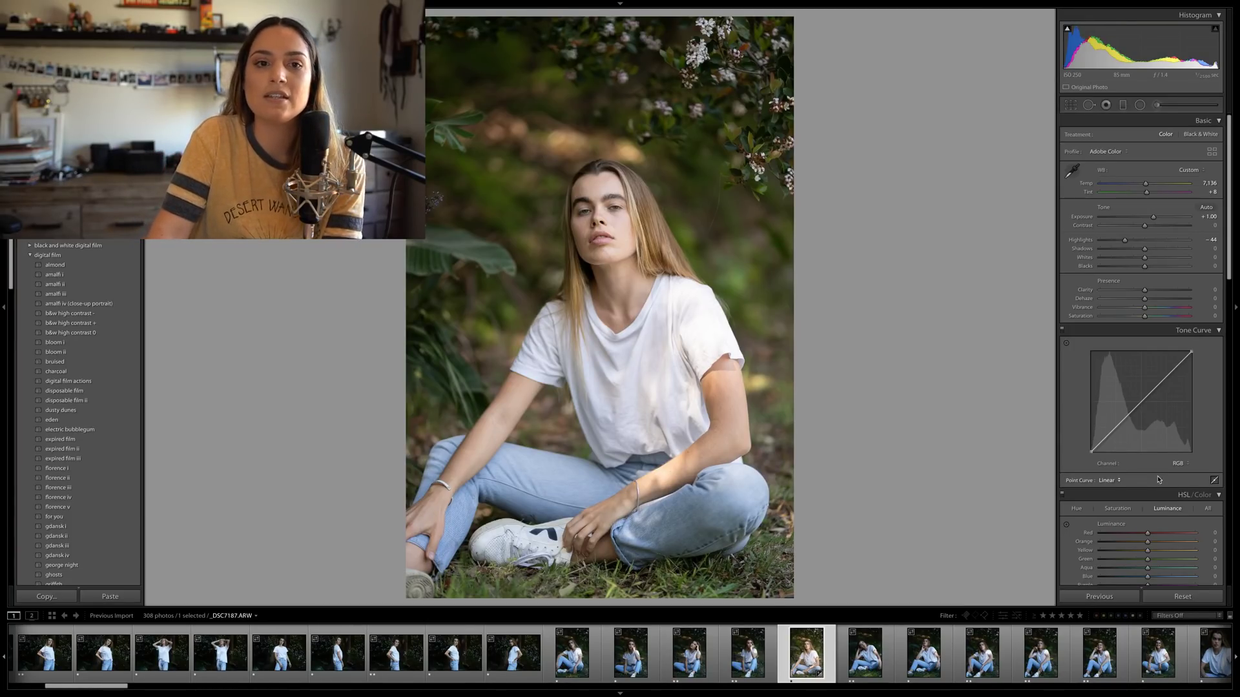
# Step: Shape the RGB point curve into a soft matte S-curve with lifted blacks, deeper shadows and lowered whites
pyautogui.moveTo(1090, 452); pyautogui.dragTo(1124, 418)
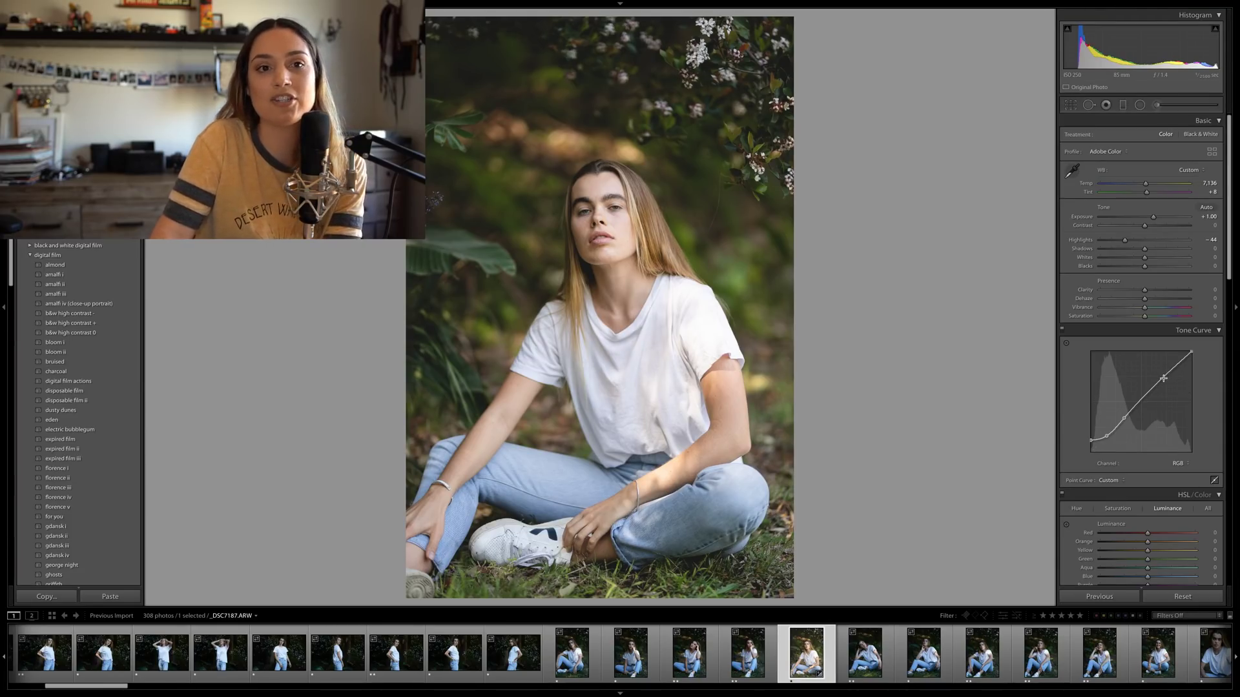
pyautogui.moveTo(1156, 384); pyautogui.dragTo(1121, 419)
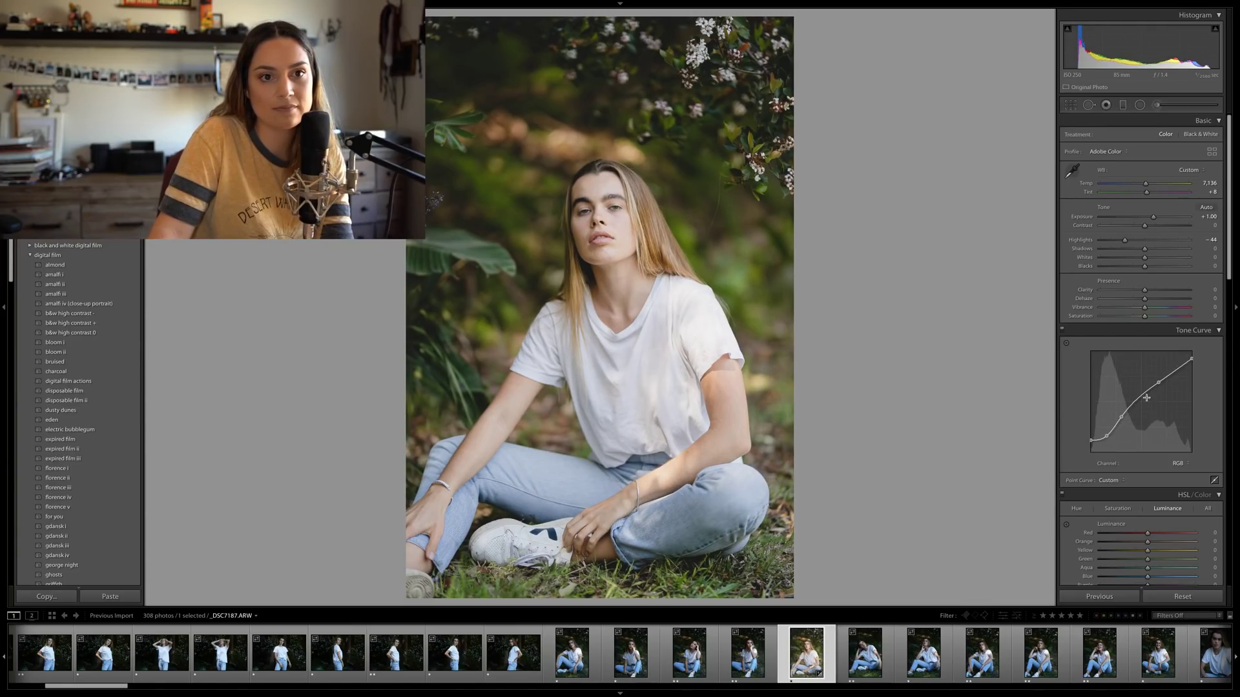
pyautogui.moveTo(1158, 385); pyautogui.dragTo(1158, 387)
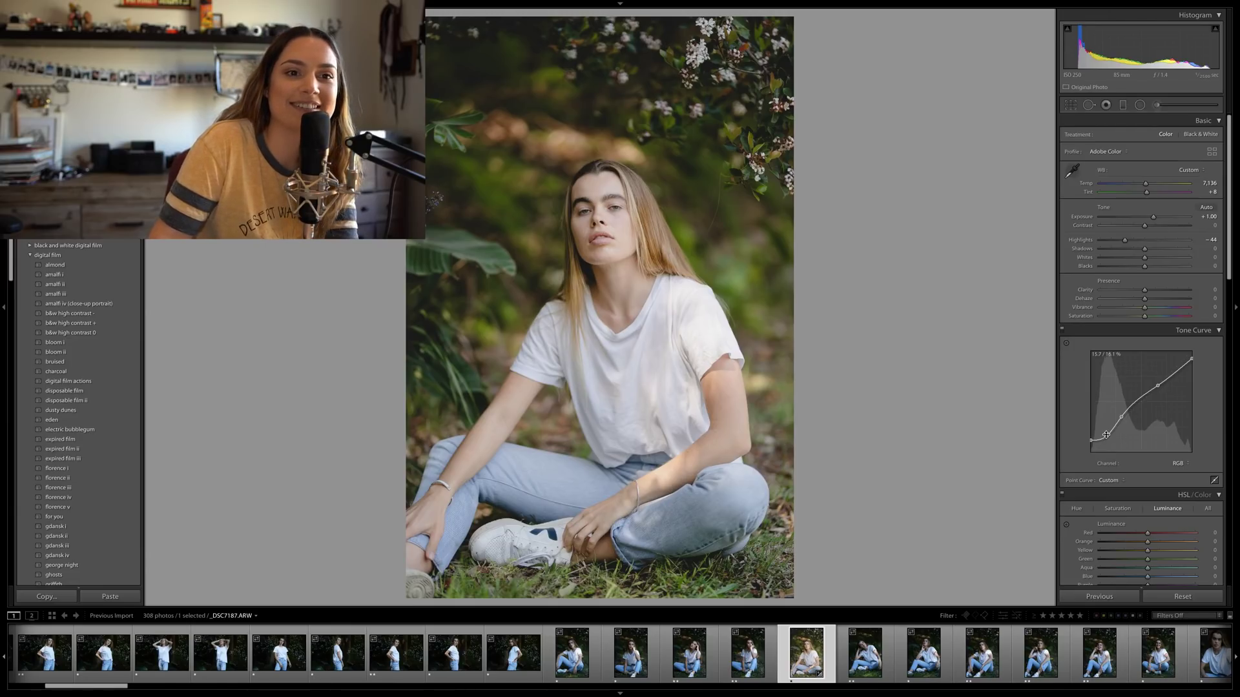
pyautogui.moveTo(1090, 440); pyautogui.dragTo(1090, 444)
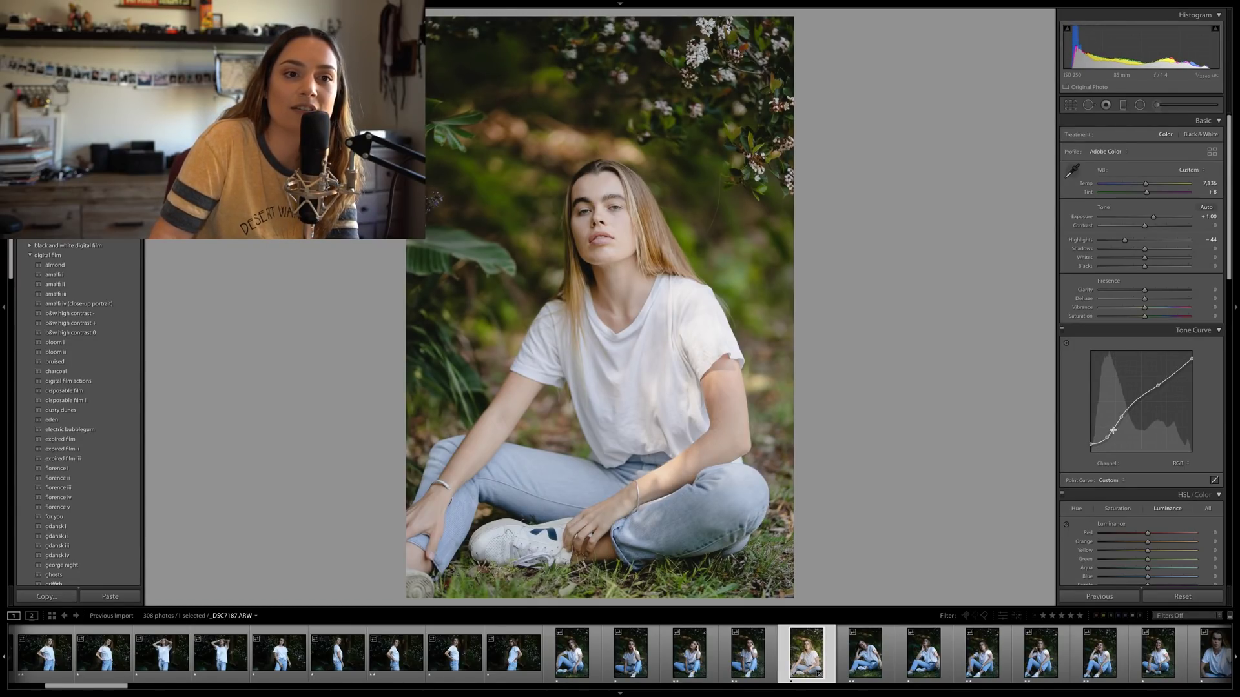
pyautogui.moveTo(1122, 417); pyautogui.dragTo(1127, 420)
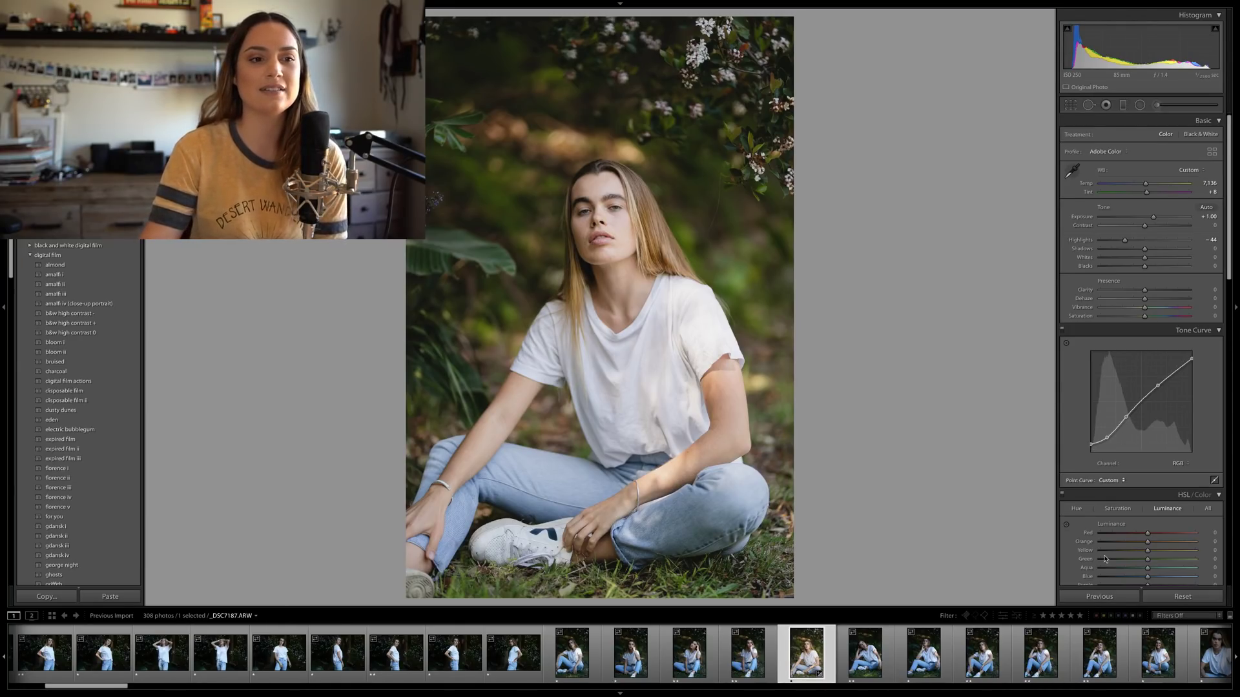
# Step: Sync the develop settings of _DSC7187.ARW to the next portrait, _DSC7189.ARW, and make that portrait the active photo
pyautogui.click(858, 666)
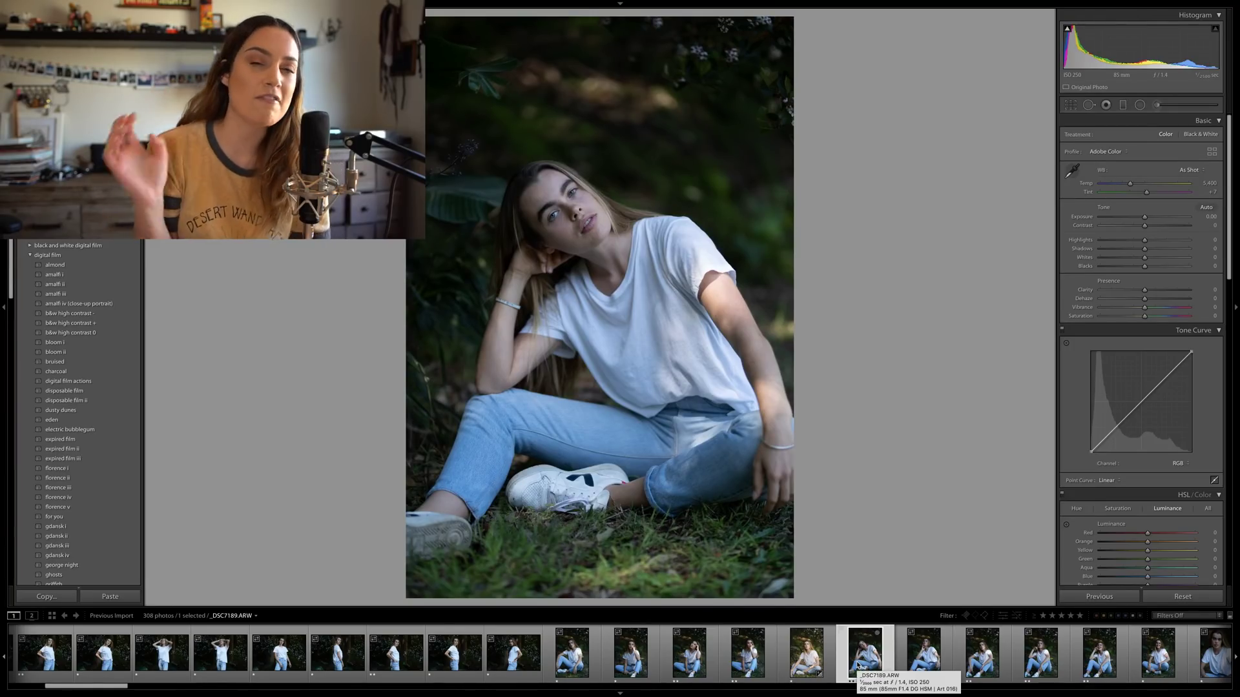
pyautogui.press('Left')
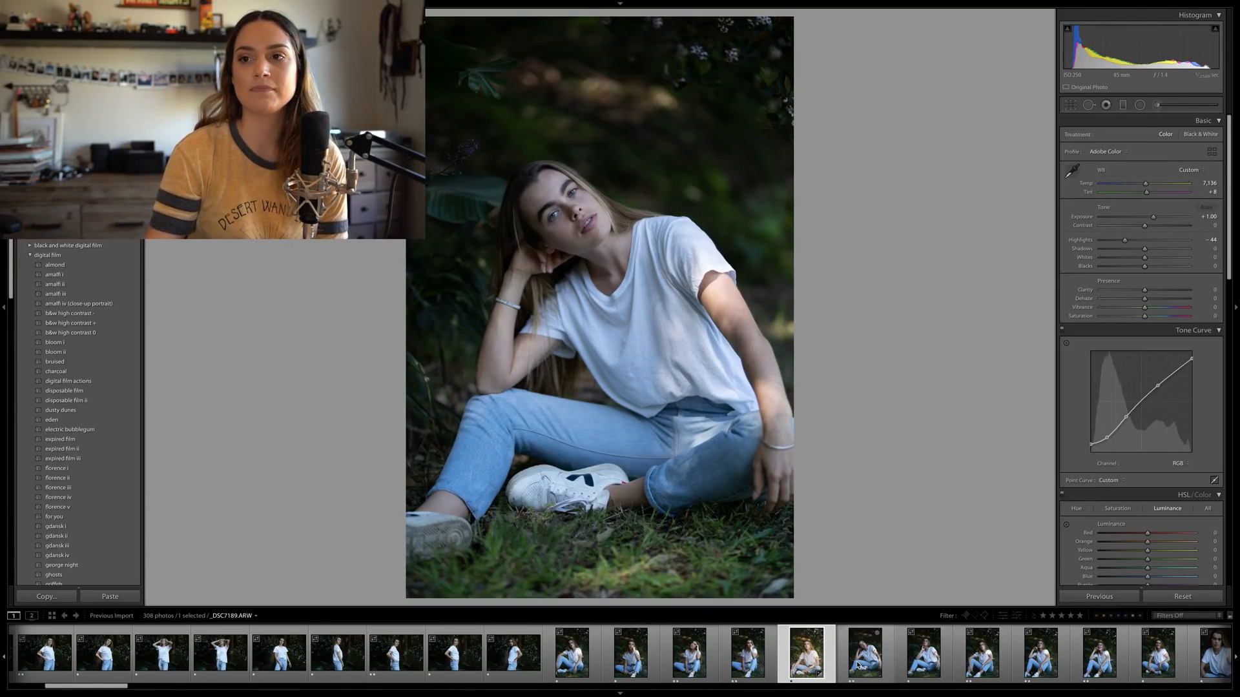
pyautogui.hotkey('shift', 'Right')
pyautogui.click(1099, 597)
pyautogui.press('Return')
pyautogui.press('Right')
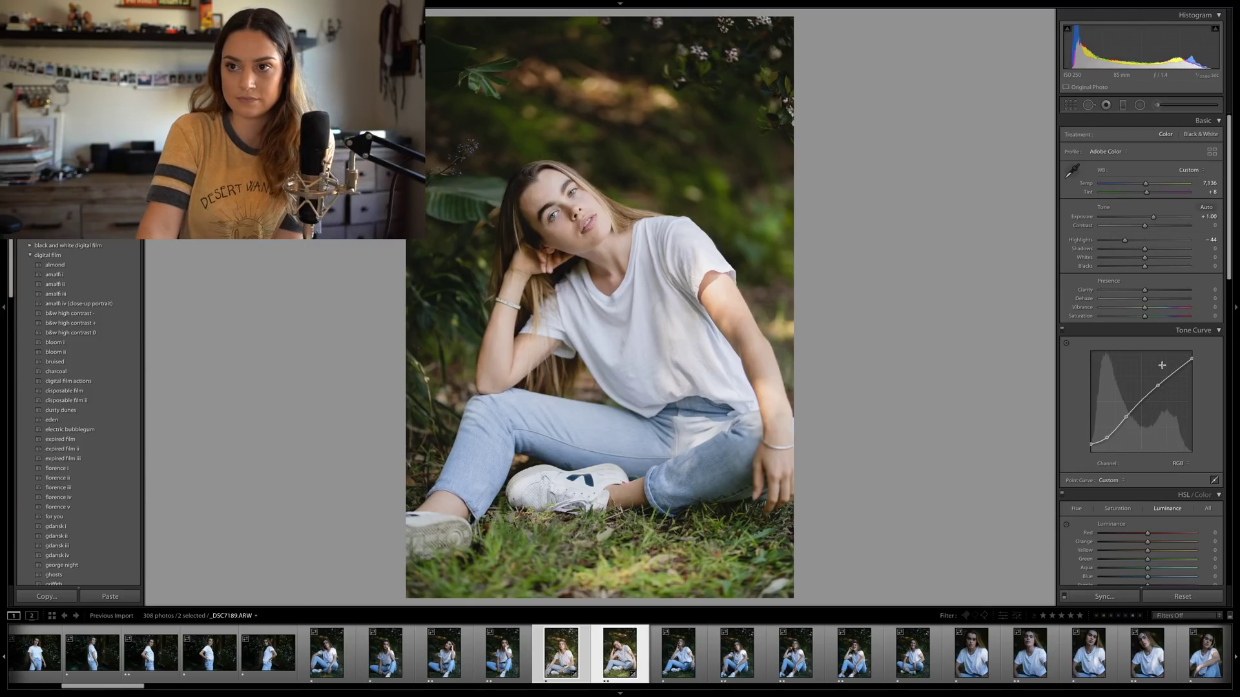
# Step: Set contrast to +24, highlights to −73, shadows to +67, whites to 0 and blacks to −19 on _DSC7189.ARW
pyautogui.click(1163, 249)
pyautogui.moveTo(1164, 255)
pyautogui.mouseDown()
pyautogui.moveTo(1135, 270)
pyautogui.moveTo(1128, 260)
pyautogui.moveTo(1147, 262)
pyautogui.mouseUp()
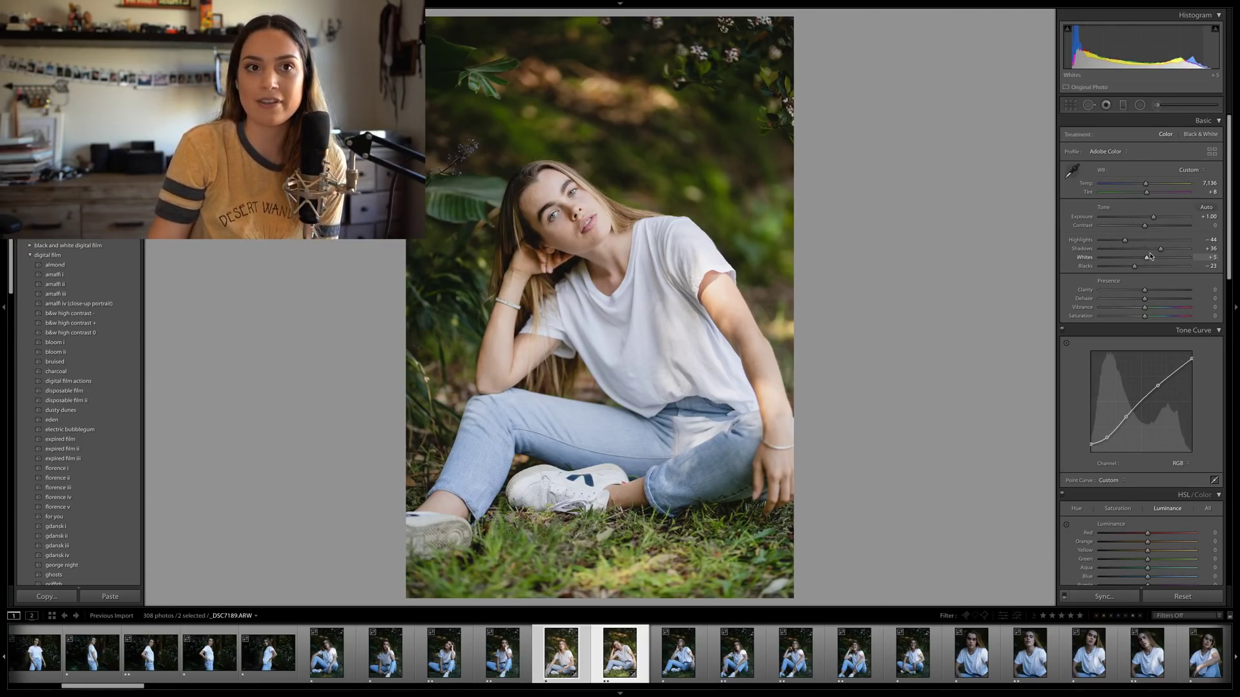
pyautogui.doubleClick(1147, 258)
pyautogui.moveTo(1162, 250)
pyautogui.mouseDown()
pyautogui.moveTo(1181, 268)
pyautogui.moveTo(1162, 267)
pyautogui.moveTo(1222, 267)
pyautogui.moveTo(1000, 270)
pyautogui.moveTo(1235, 267)
pyautogui.moveTo(1139, 276)
pyautogui.moveTo(1100, 241)
pyautogui.moveTo(1153, 217)
pyautogui.moveTo(1175, 250)
pyautogui.mouseUp()
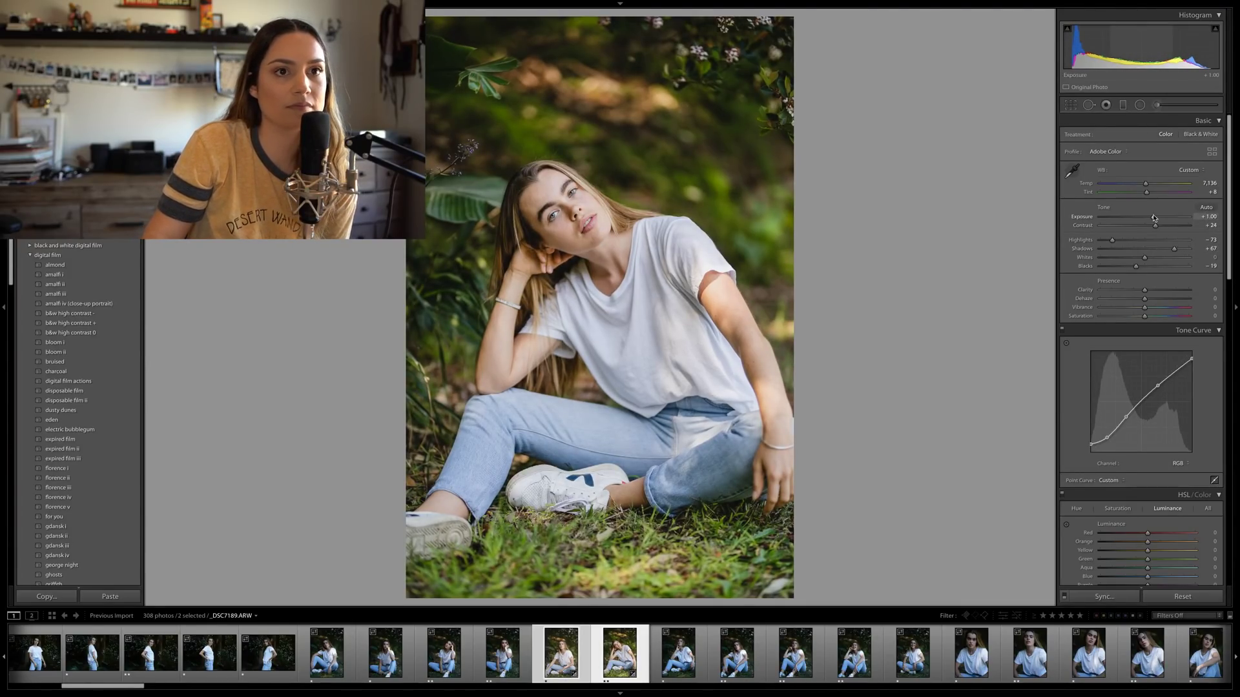
# Step: Reduce the HSL saturation of orange to −7, yellow to −41, green to −15, aqua to −22 and blue to −7
pyautogui.scroll(-5, 1138, 372)
pyautogui.scroll(-1, 1138, 372)
pyautogui.click(1117, 319)
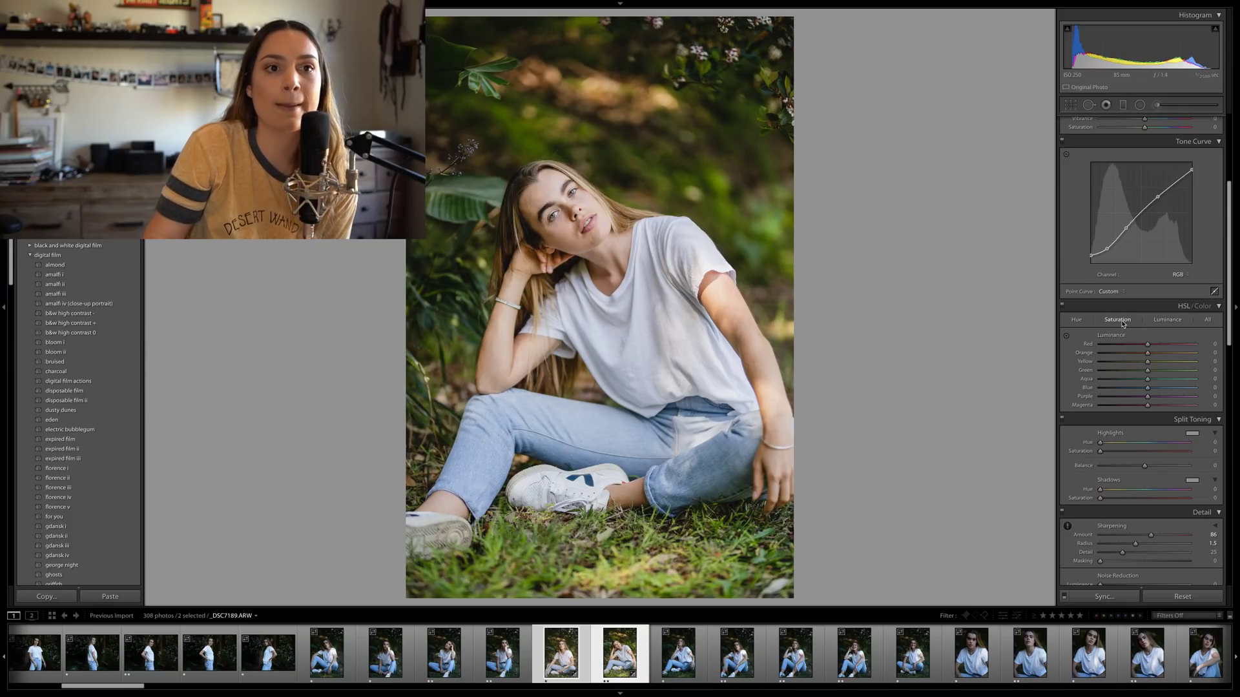
pyautogui.moveTo(1127, 365)
pyautogui.mouseDown()
pyautogui.moveTo(1140, 371)
pyautogui.moveTo(1151, 354)
pyautogui.moveTo(1177, 382)
pyautogui.moveTo(1127, 385)
pyautogui.moveTo(1136, 379)
pyautogui.mouseUp()
pyautogui.moveTo(1147, 387)
pyautogui.mouseDown()
pyautogui.moveTo(1127, 391)
pyautogui.moveTo(1144, 391)
pyautogui.mouseUp()
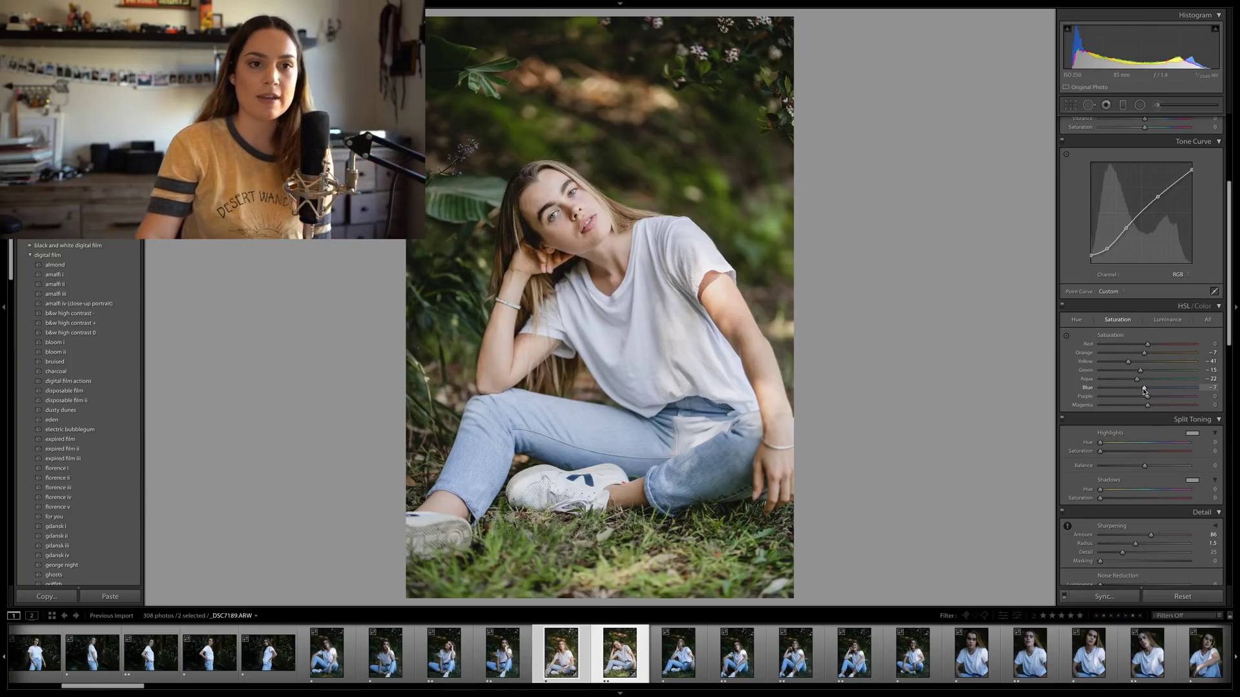
# Step: Split-tone the portrait with highlights at hue 34, saturation 17, and shadows at hue 322, saturation 17
pyautogui.moveTo(1100, 450); pyautogui.dragTo(1109, 444)
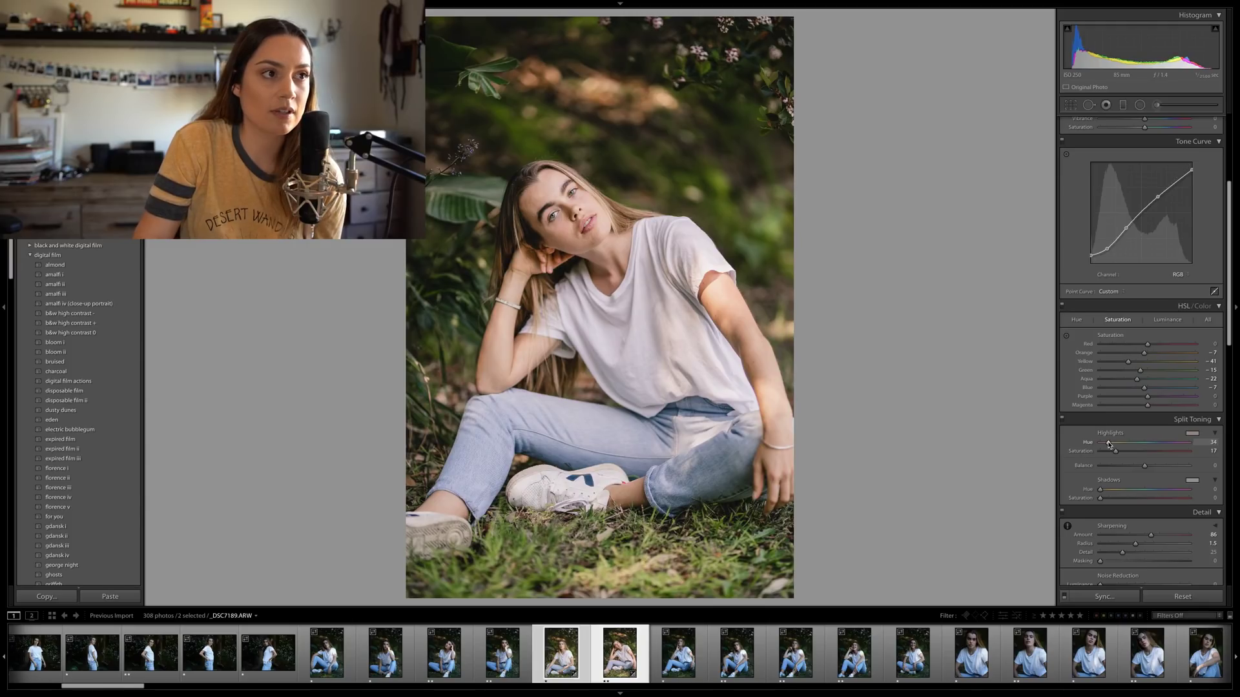
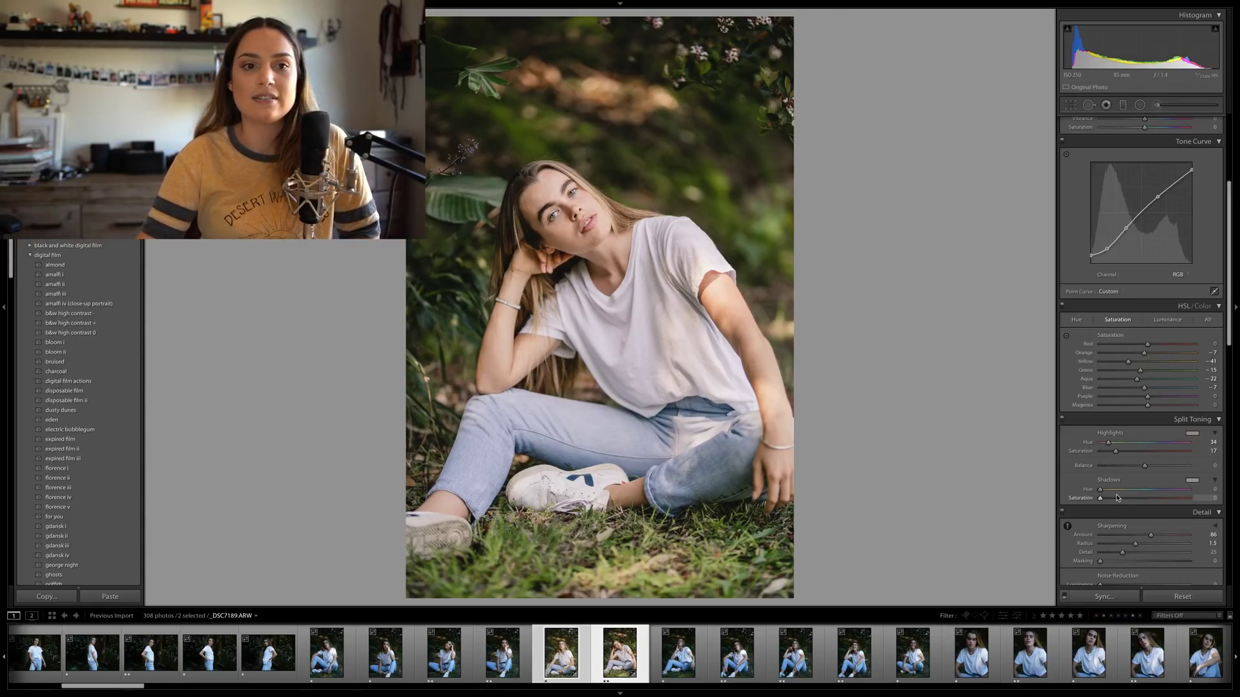
pyautogui.moveTo(1118, 498); pyautogui.dragTo(1181, 494)
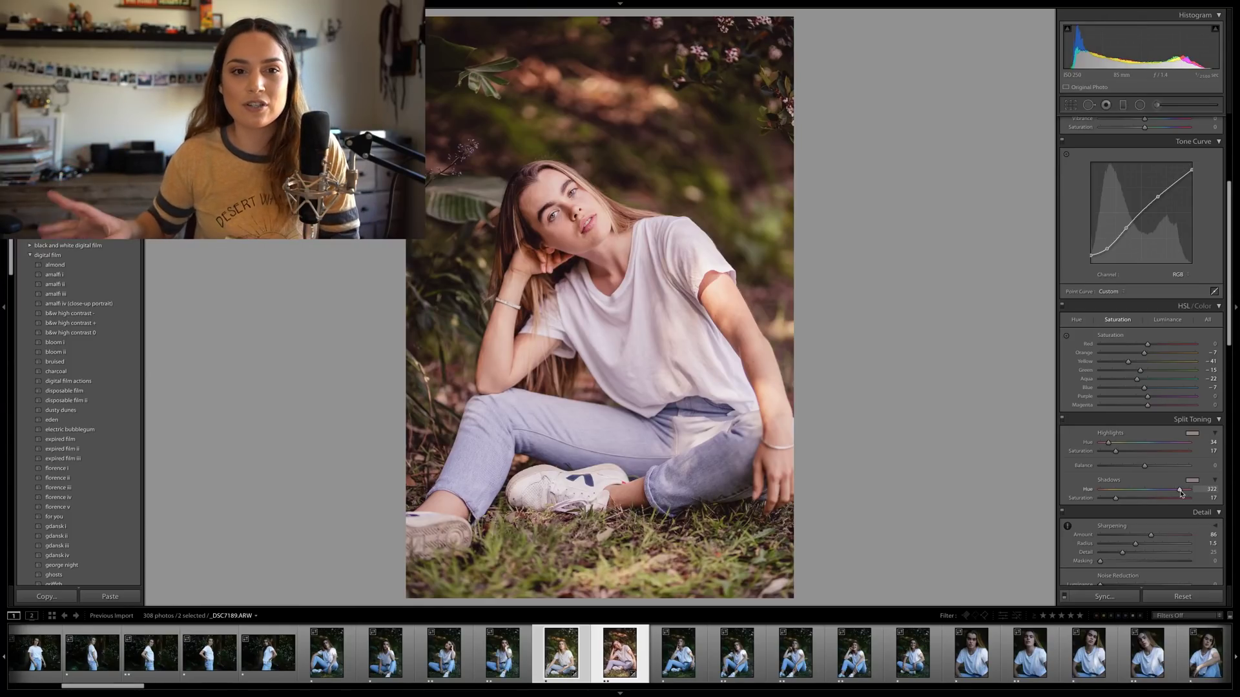
# Step: Split-tone _DSC7189.ARW with highlights at hue 46, saturation 25, and shadows at hue 294, saturation 12
pyautogui.moveTo(1116, 451)
pyautogui.mouseDown()
pyautogui.moveTo(1106, 445)
pyautogui.moveTo(1124, 454)
pyautogui.mouseUp()
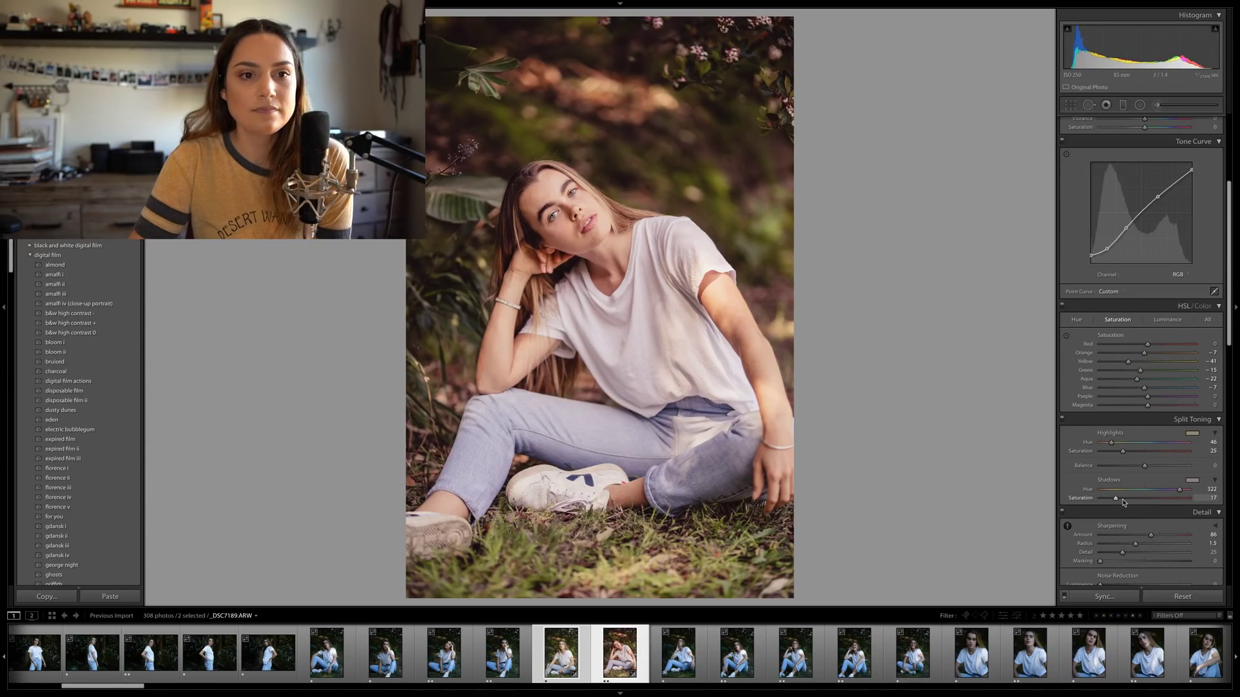
pyautogui.moveTo(1179, 489); pyautogui.dragTo(1112, 499)
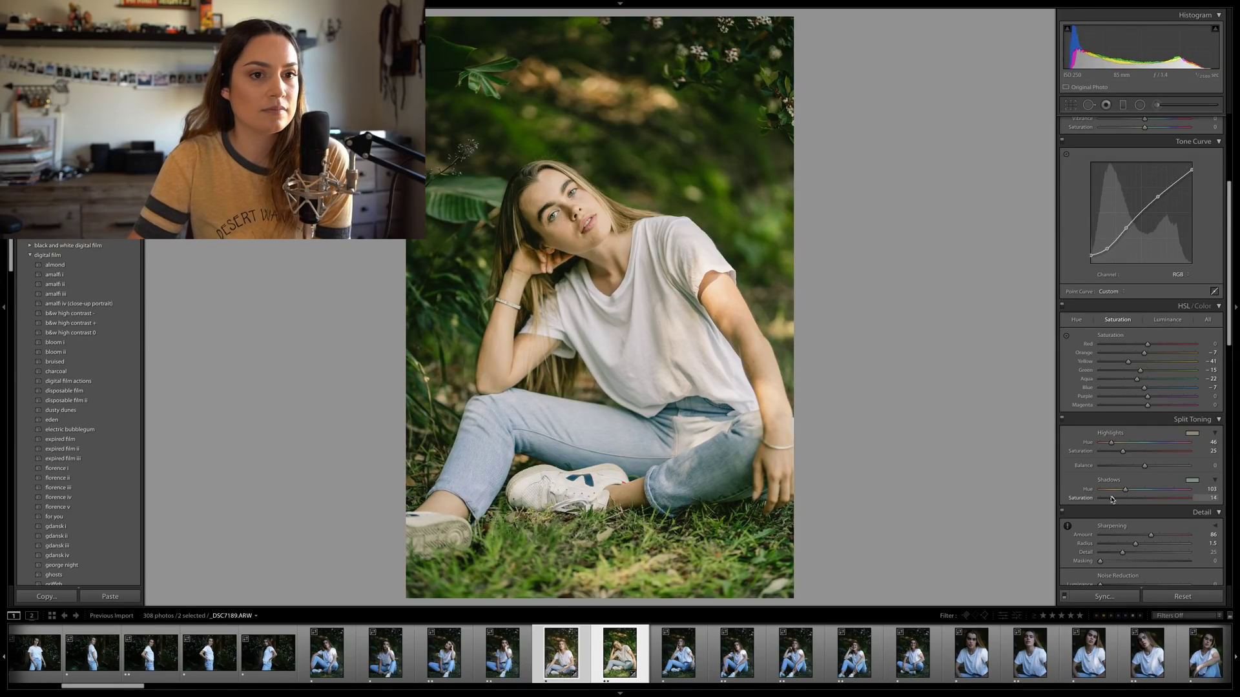
pyautogui.moveTo(1127, 493)
pyautogui.mouseDown()
pyautogui.moveTo(1116, 491)
pyautogui.moveTo(1139, 501)
pyautogui.moveTo(1100, 502)
pyautogui.moveTo(1172, 490)
pyautogui.moveTo(1110, 498)
pyautogui.mouseUp()
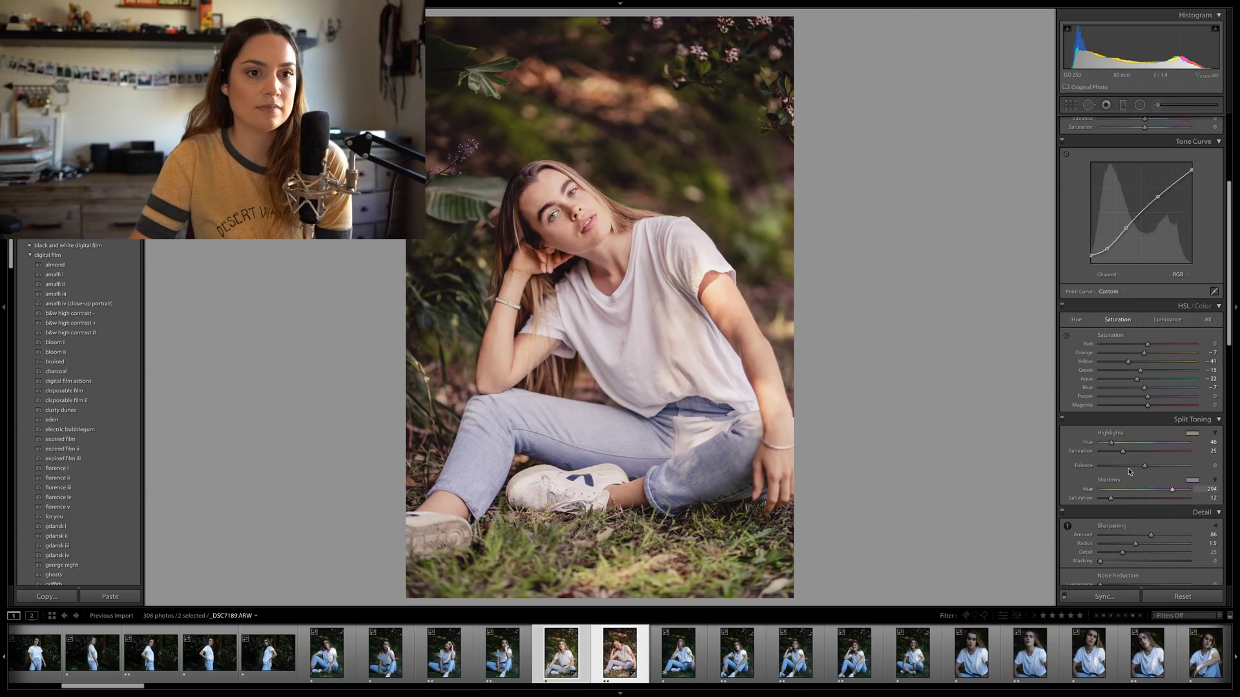
# Step: Set the HSL luminance of orange to +12, yellow to −37 and green to −25
pyautogui.click(1167, 319)
pyautogui.moveTo(1147, 352); pyautogui.dragTo(1136, 375)
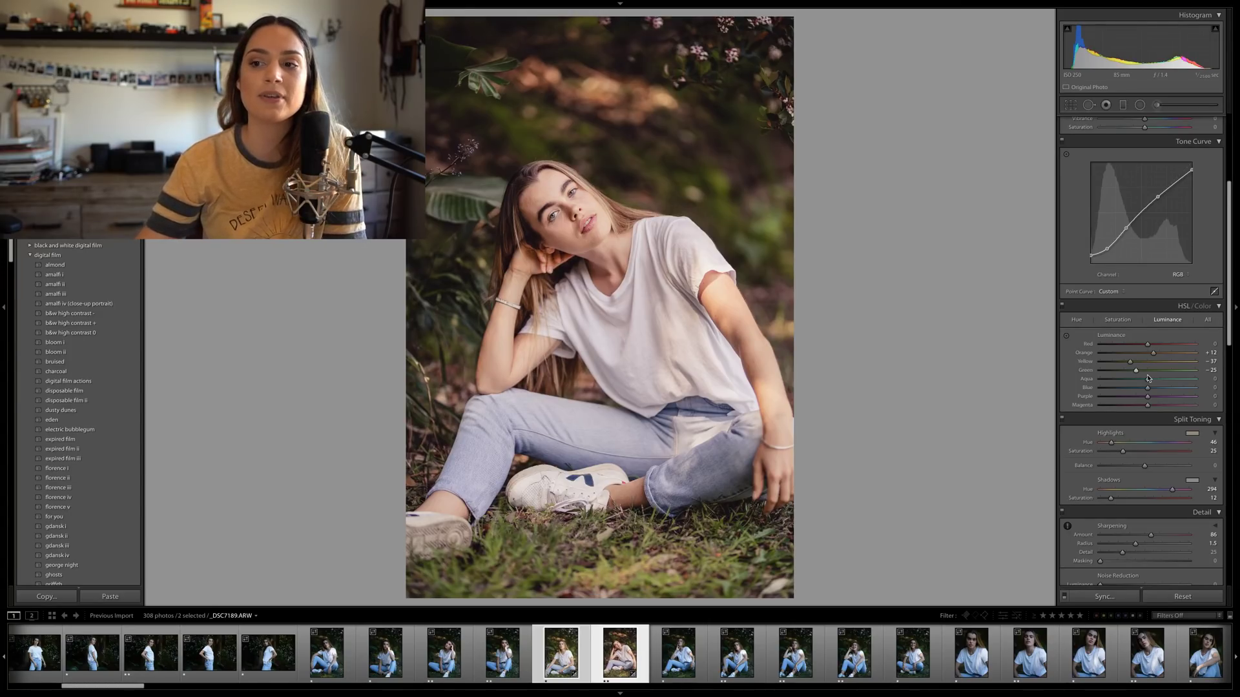
# Step: Calibrate the colours with shadows tint +12, red primary saturation −29, green primary saturation +6, blue primary hue −7 and saturation +8
pyautogui.scroll(-10, 1148, 378)
pyautogui.scroll(-5, 1147, 378)
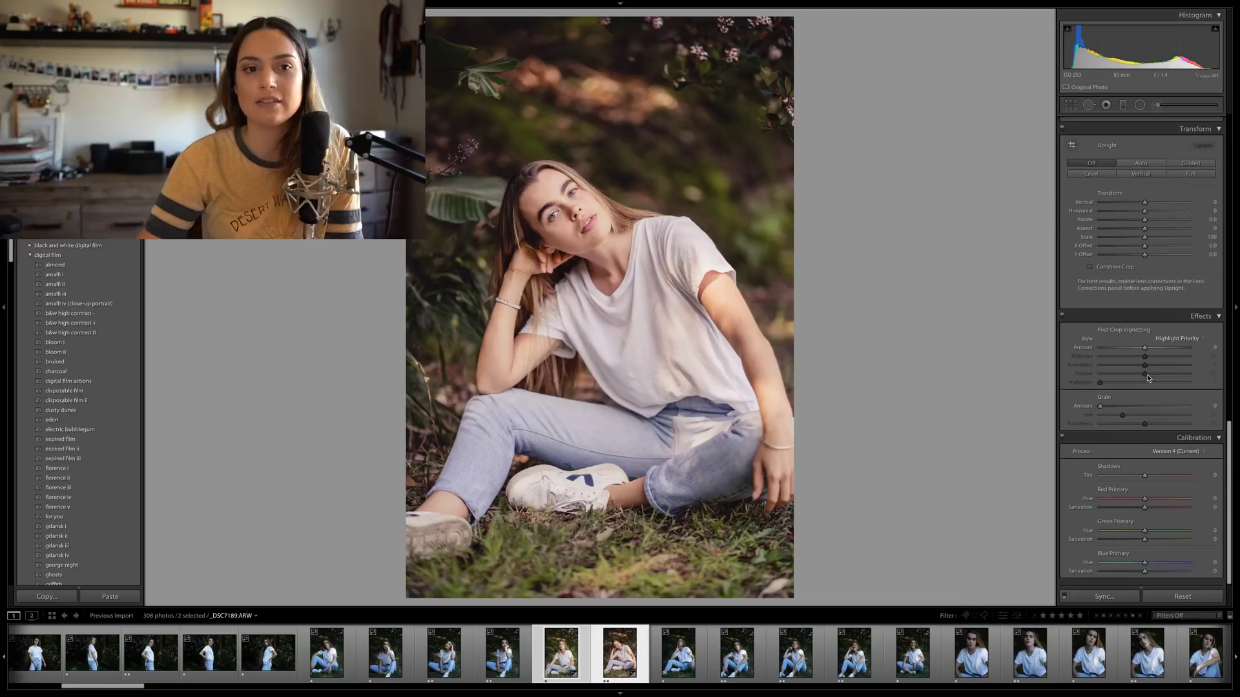
pyautogui.moveTo(1146, 483); pyautogui.dragTo(1147, 574)
pyautogui.moveTo(1144, 566)
pyautogui.mouseDown()
pyautogui.moveTo(1125, 566)
pyautogui.moveTo(1166, 566)
pyautogui.moveTo(1146, 566)
pyautogui.mouseUp()
pyautogui.moveTo(1148, 574); pyautogui.dragTo(1150, 575)
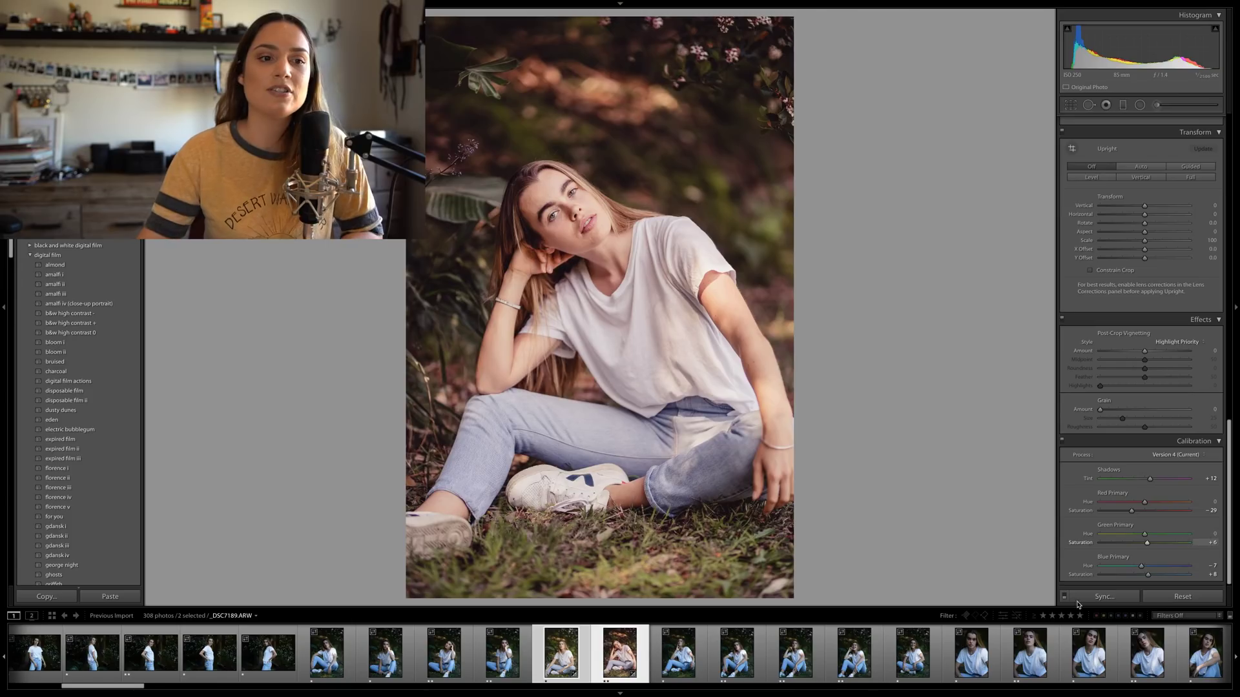
# Step: Sync the develop settings of _DSC7189.ARW to the laughing portrait, _DSC7197.ARW, and make that portrait the active photo
pyautogui.click(920, 649)
pyautogui.click(856, 655)
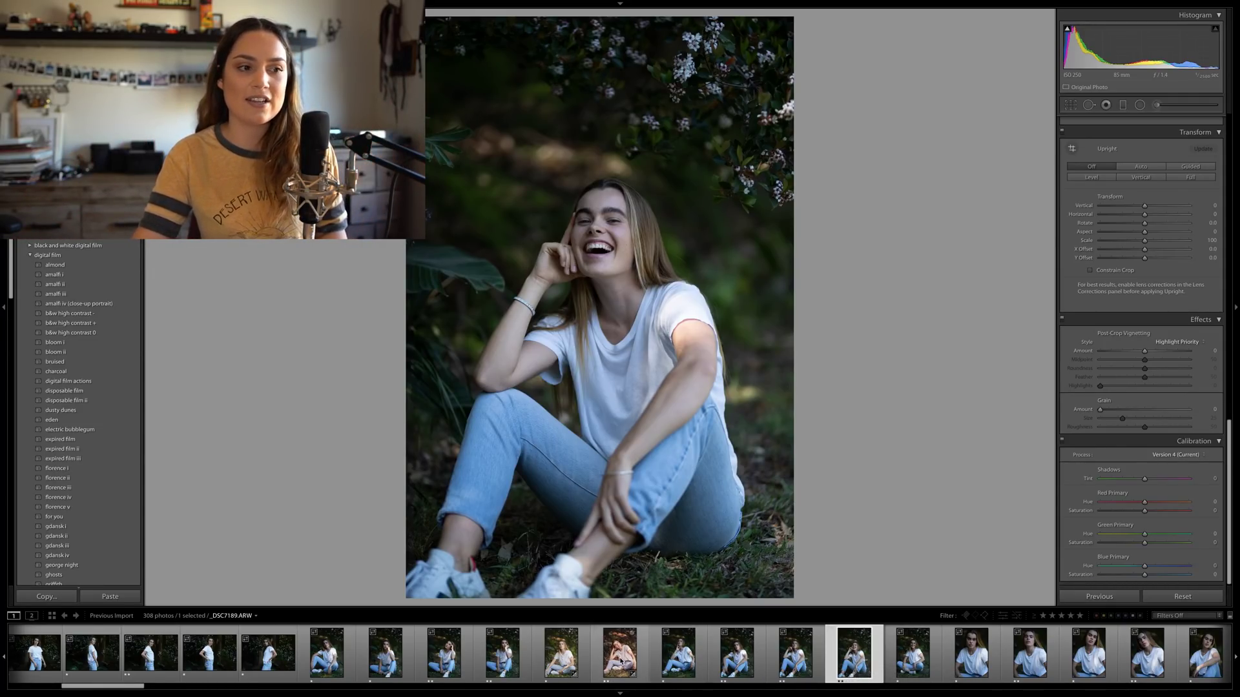
pyautogui.click(603, 663)
pyautogui.keyDown('ctrl'); pyautogui.click(860, 662); pyautogui.keyUp('ctrl')
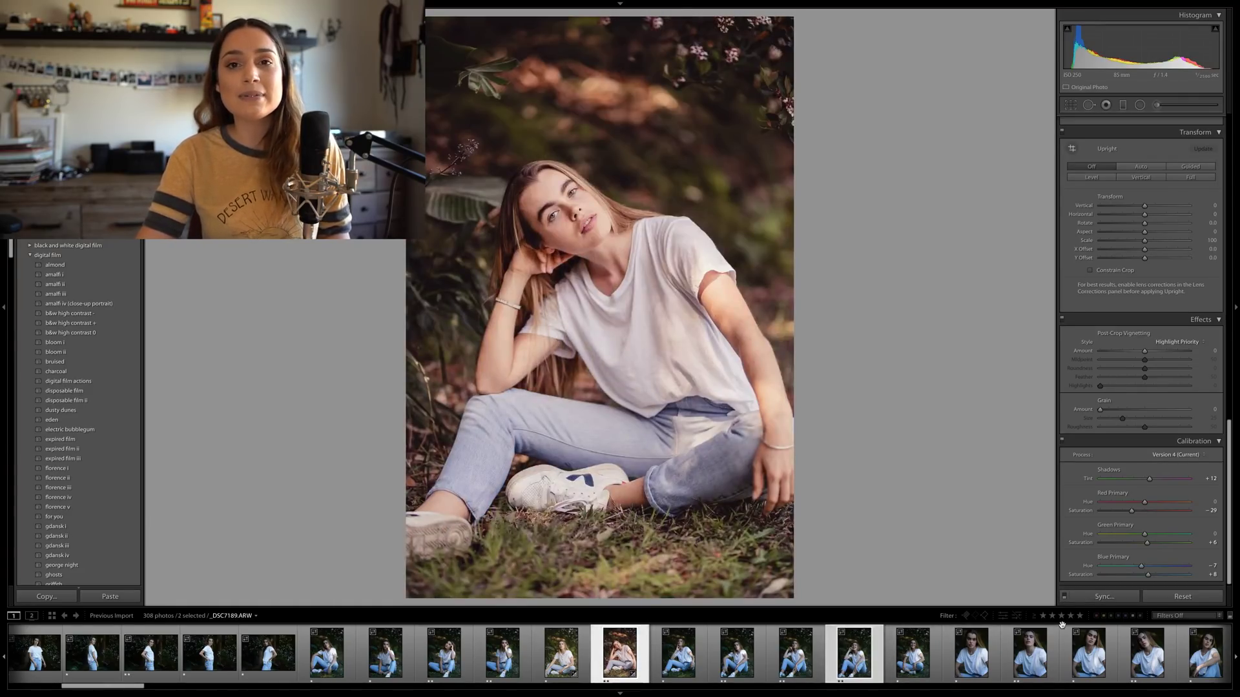
pyautogui.click(1106, 598)
pyautogui.press('Return')
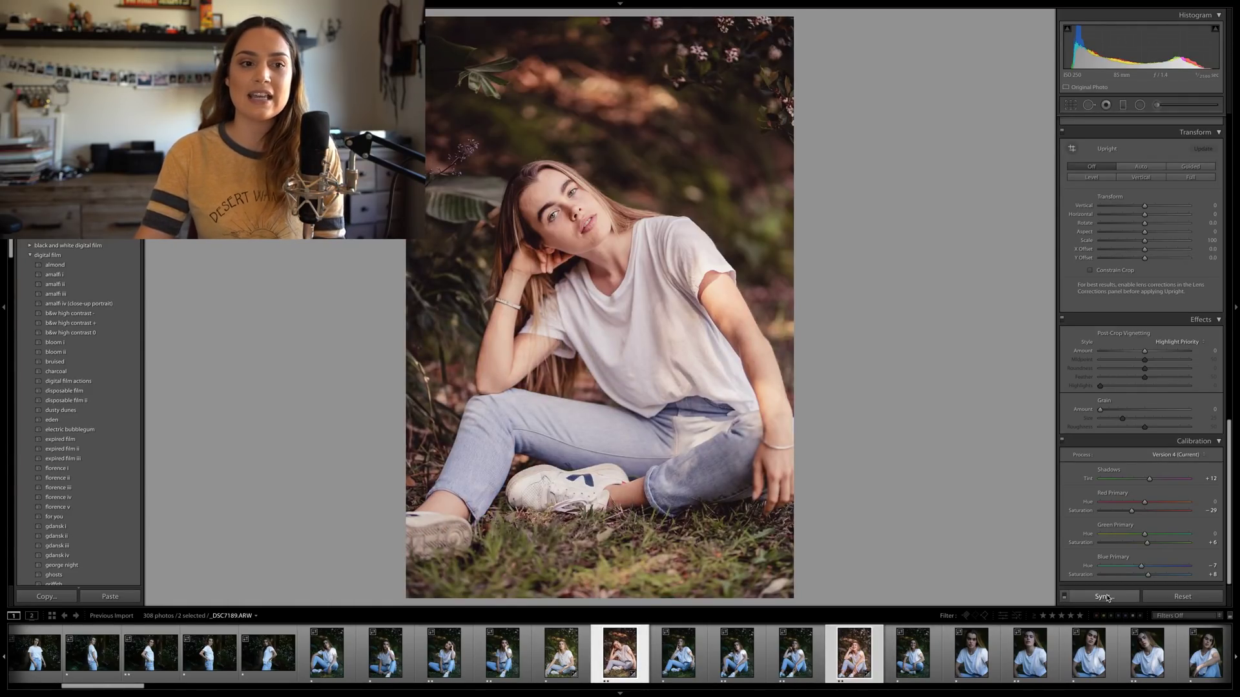
pyautogui.press('Right')
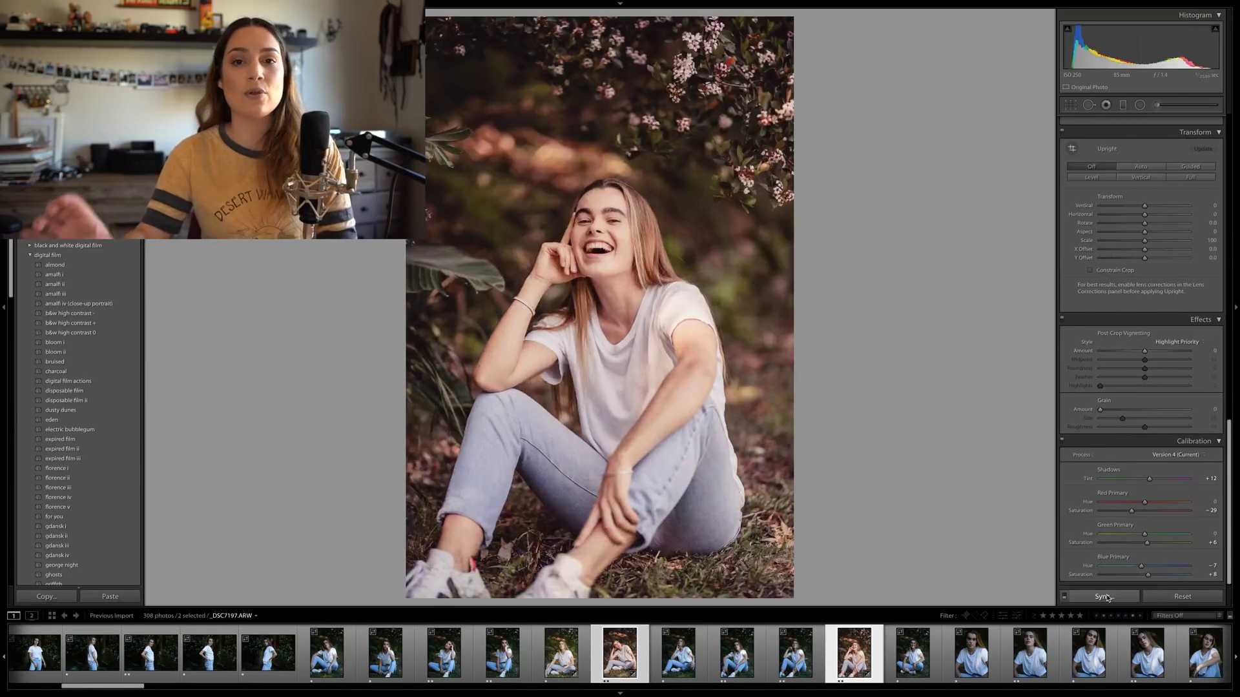
# Step: Set shadows to +59, exposure to +0.80, temperature to 7,558 and tint to +12 on _DSC7197.ARW, checking against the original
pyautogui.scroll(15, 1147, 457)
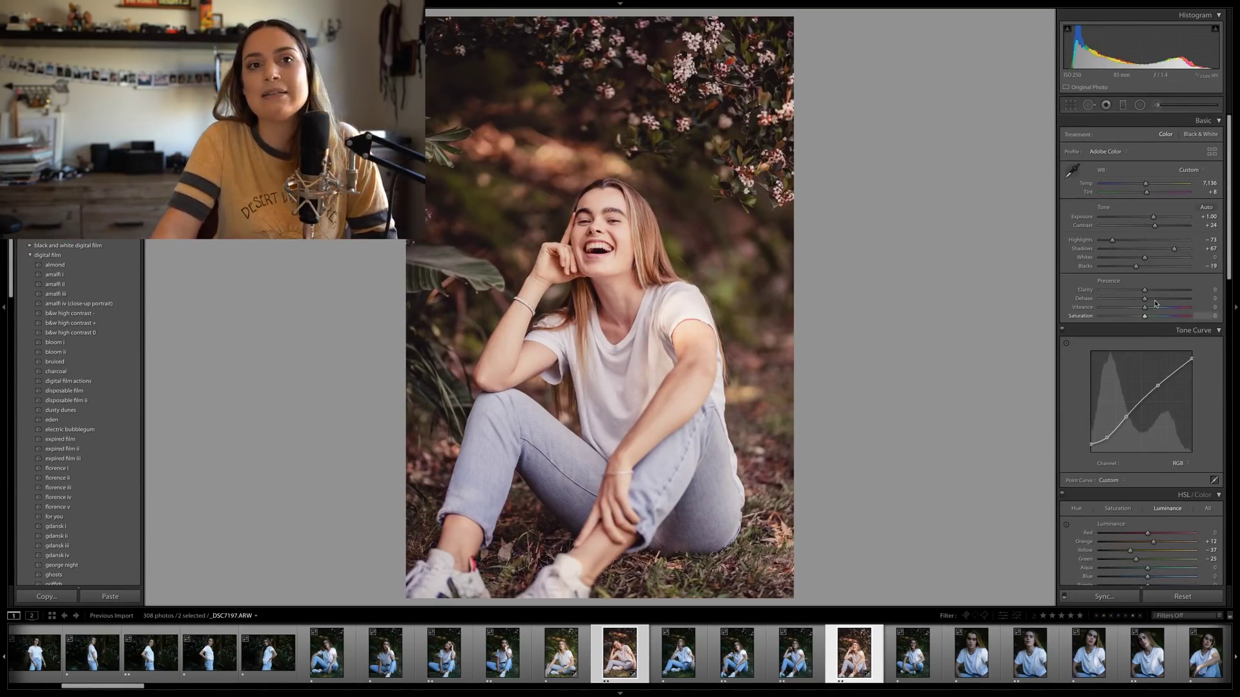
pyautogui.moveTo(1173, 249); pyautogui.dragTo(1152, 219)
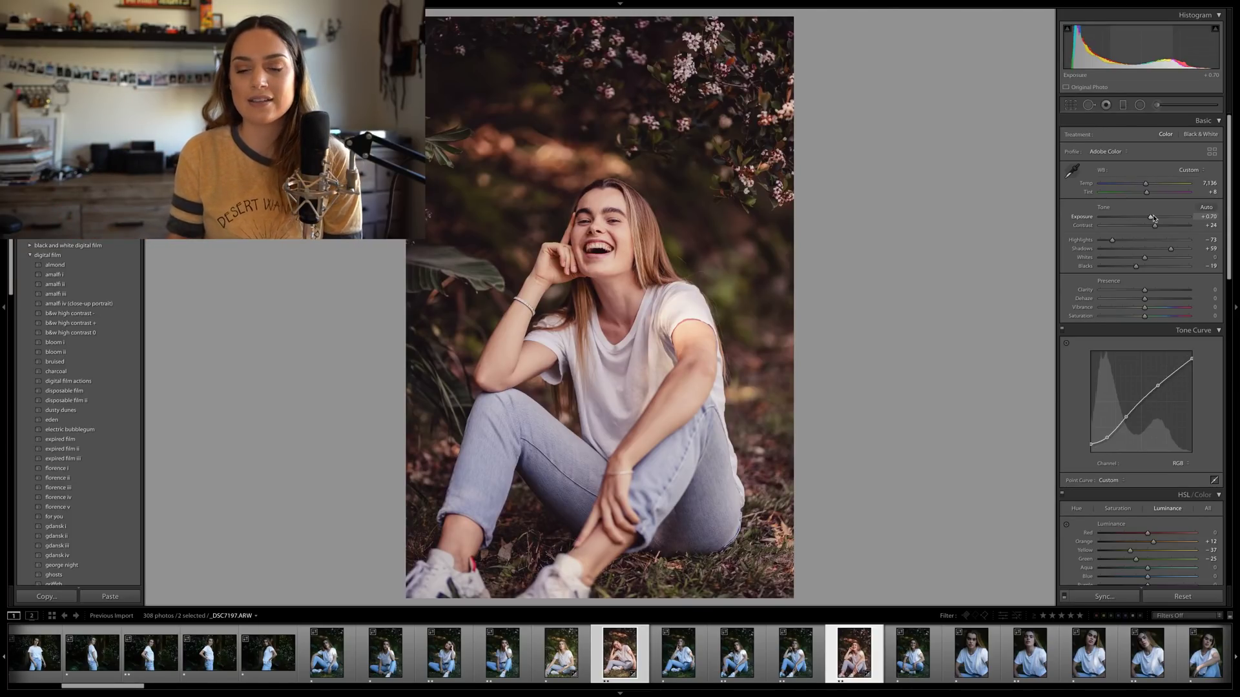
pyautogui.press('\\')
pyautogui.press('\\')
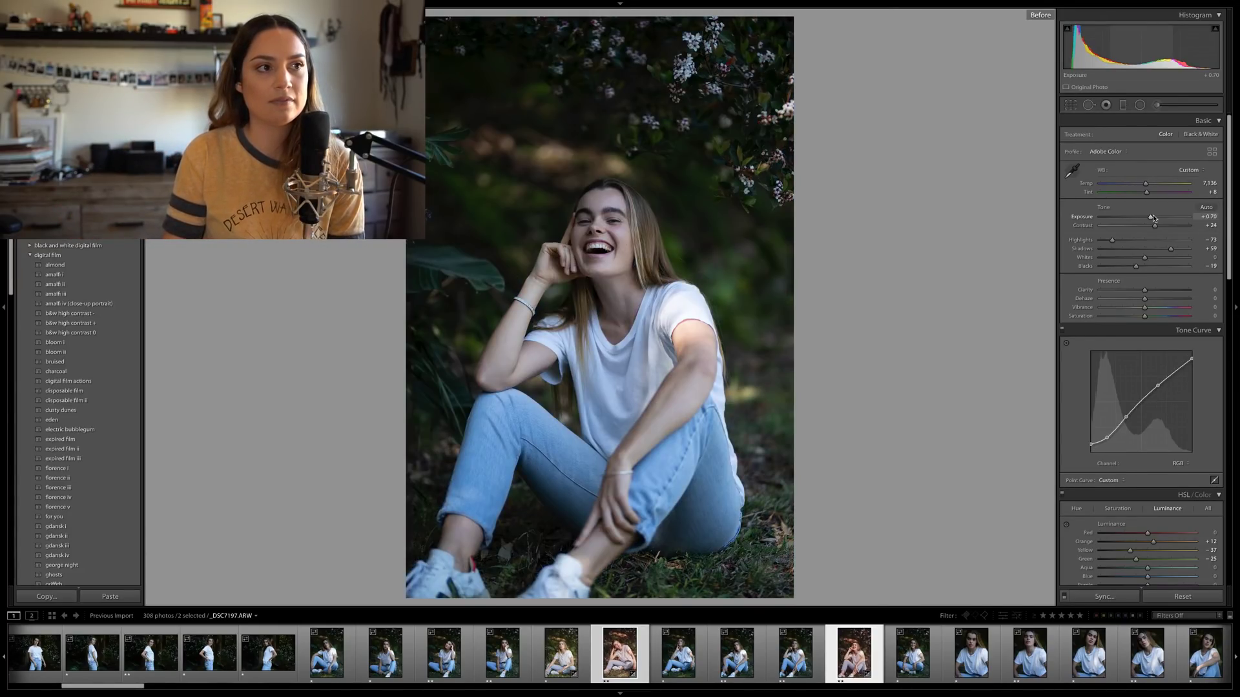
pyautogui.press('\\')
pyautogui.press('\\')
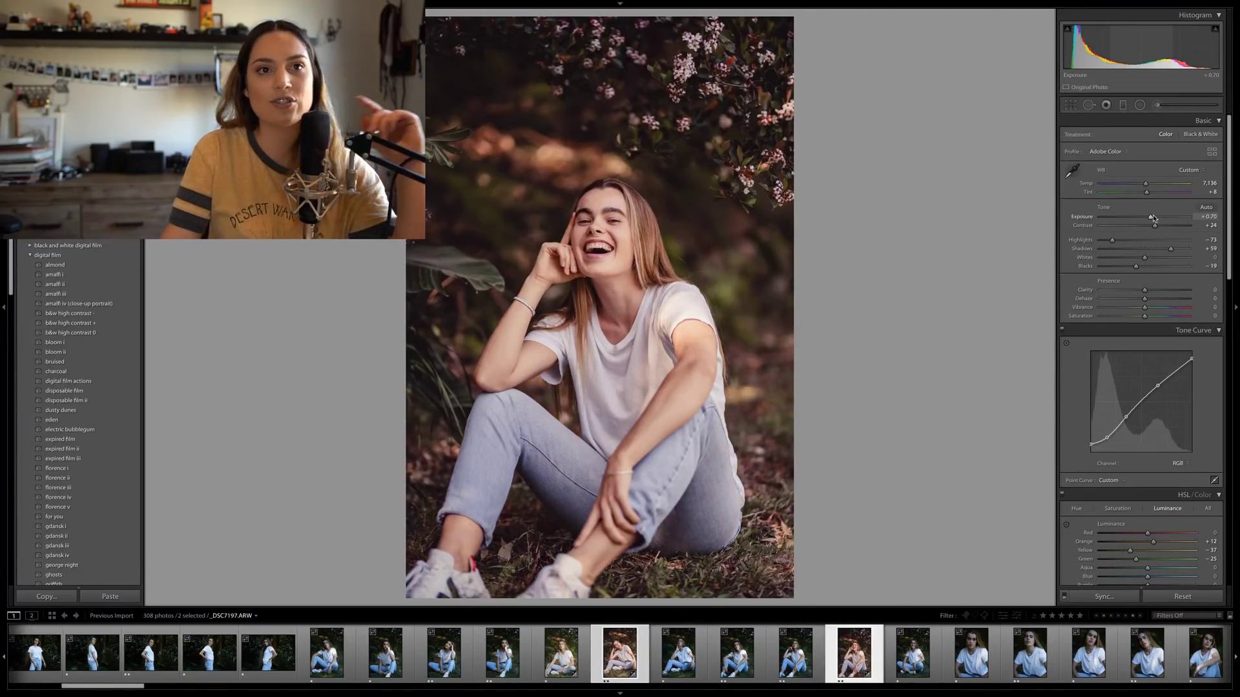
pyautogui.moveTo(1146, 194); pyautogui.dragTo(1152, 218)
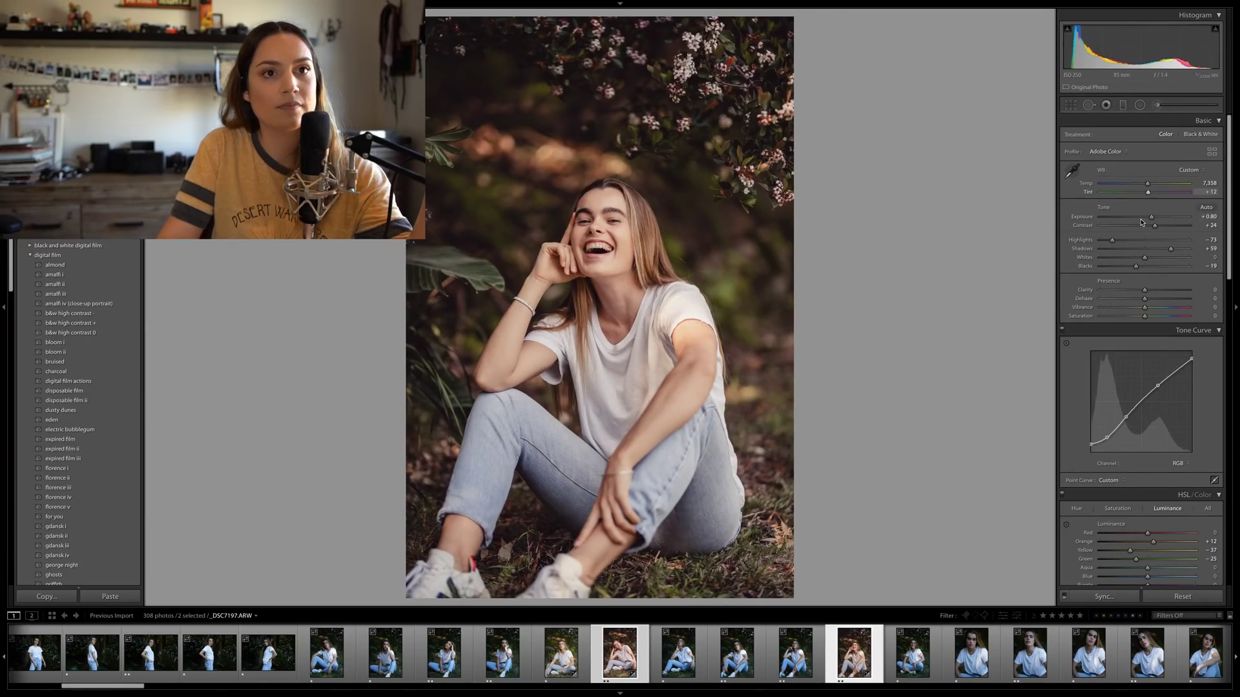
# Step: Try split toning with highlights at hue 5, saturation 0, and shadows at hue 144, saturation 5
pyautogui.scroll(-5, 1115, 366)
pyautogui.scroll(-1, 1114, 367)
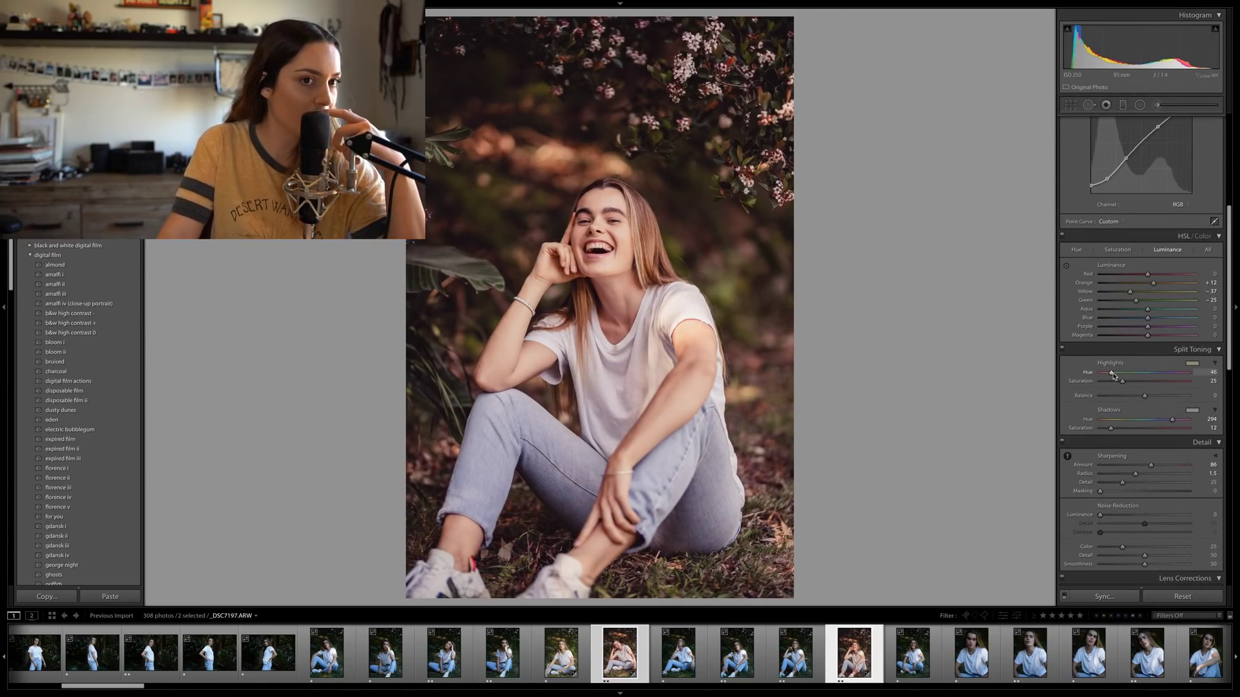
pyautogui.moveTo(1111, 372); pyautogui.dragTo(1102, 376)
pyautogui.moveTo(1172, 419); pyautogui.dragTo(1103, 428)
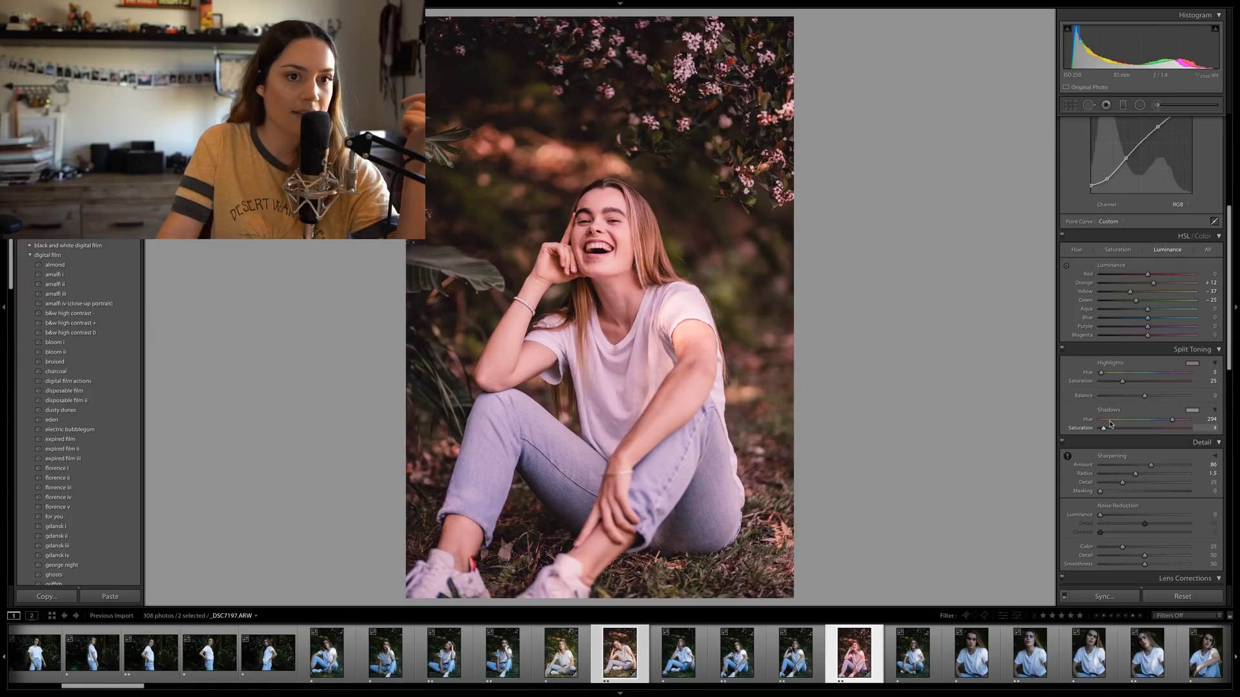
pyautogui.doubleClick(1122, 381)
pyautogui.moveTo(1124, 419)
pyautogui.mouseDown()
pyautogui.moveTo(1141, 422)
pyautogui.moveTo(1106, 430)
pyautogui.mouseUp()
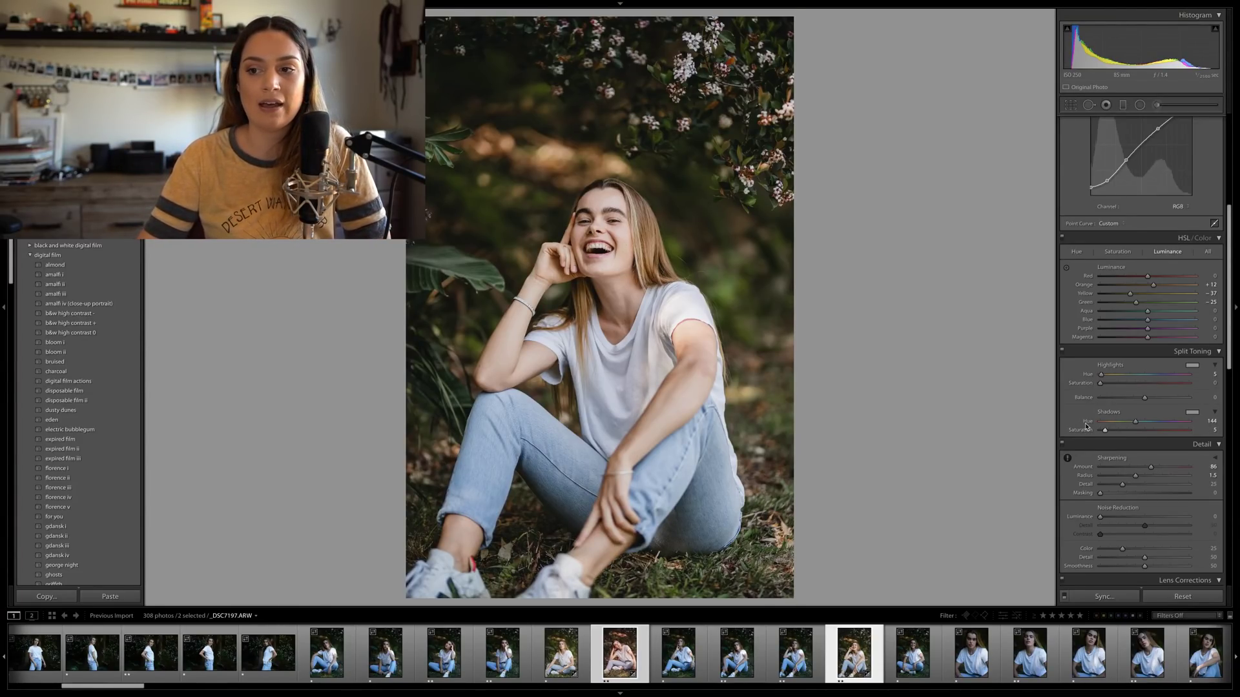
# Step: Split-tone the highlights at hue 53, saturation 11, and the shadows at hue 207, saturation 15
pyautogui.moveTo(1100, 384); pyautogui.dragTo(1114, 388)
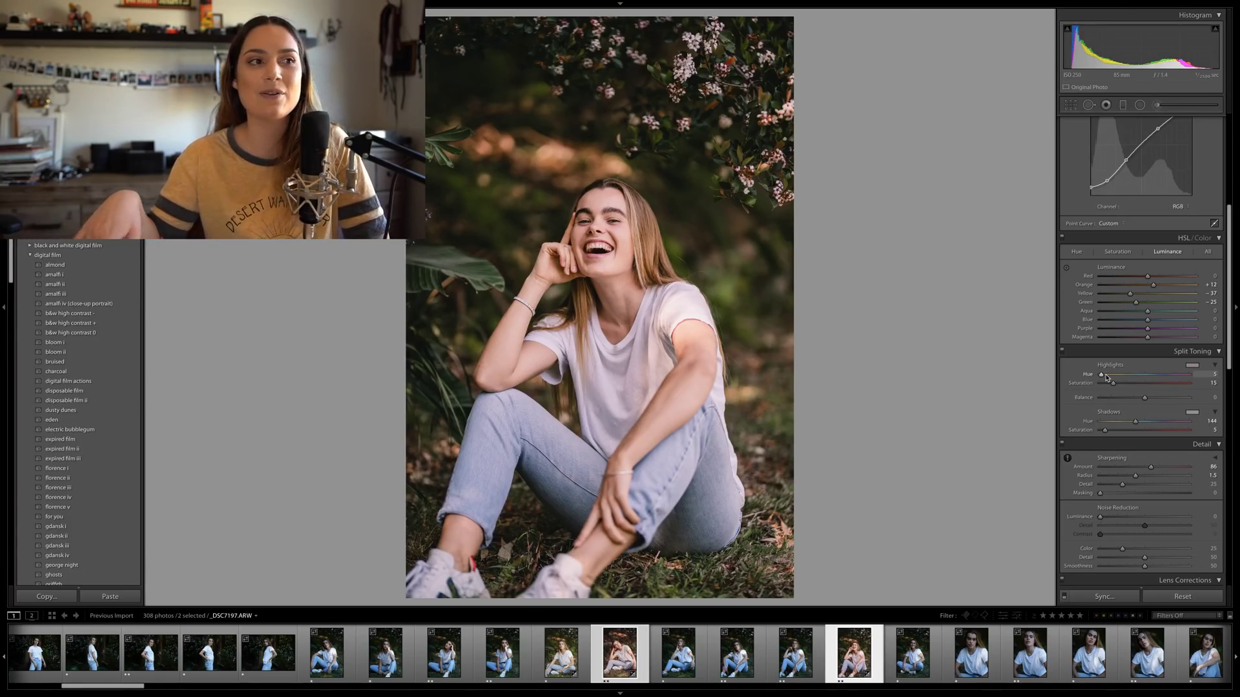
pyautogui.moveTo(1105, 377); pyautogui.dragTo(1113, 379)
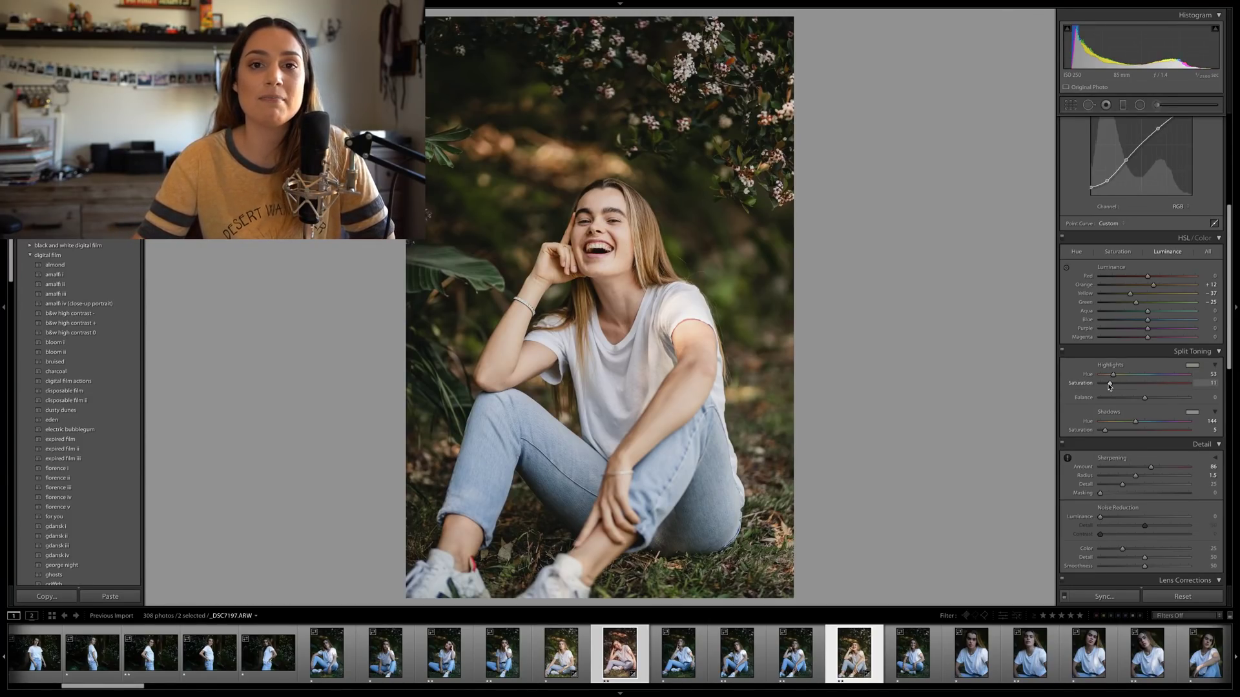
pyautogui.moveTo(1114, 432)
pyautogui.mouseDown()
pyautogui.moveTo(1134, 434)
pyautogui.moveTo(1114, 434)
pyautogui.mouseUp()
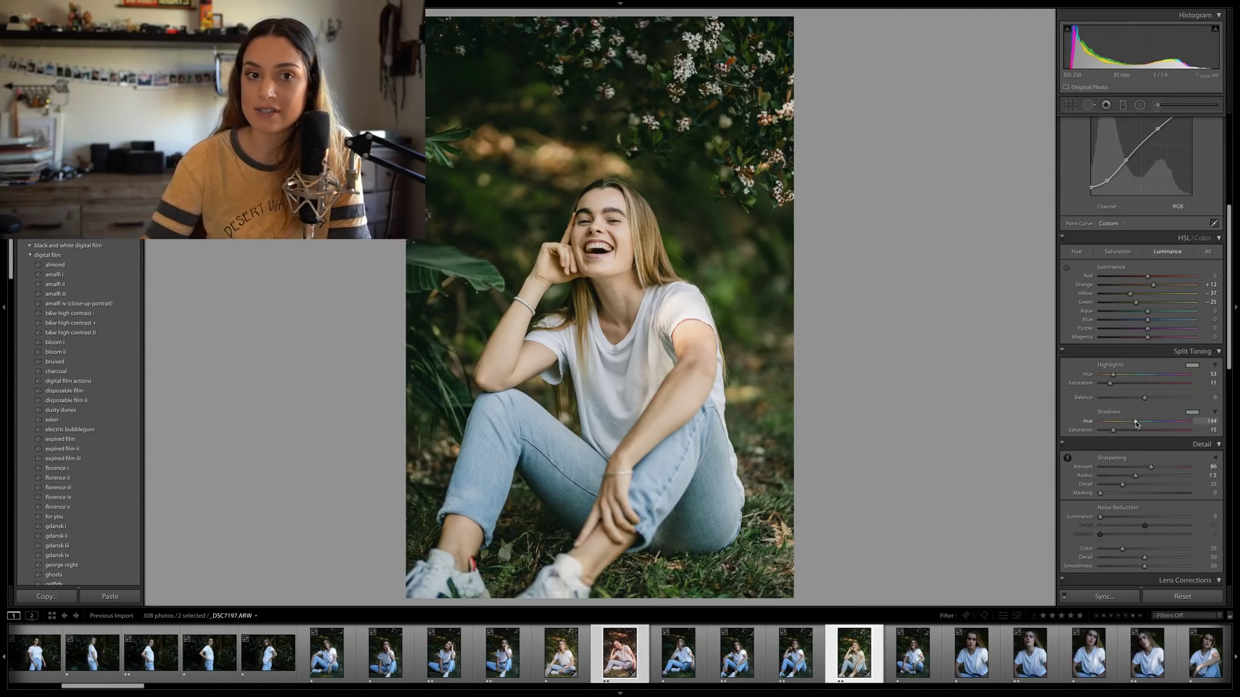
pyautogui.moveTo(1135, 422); pyautogui.dragTo(1152, 424)
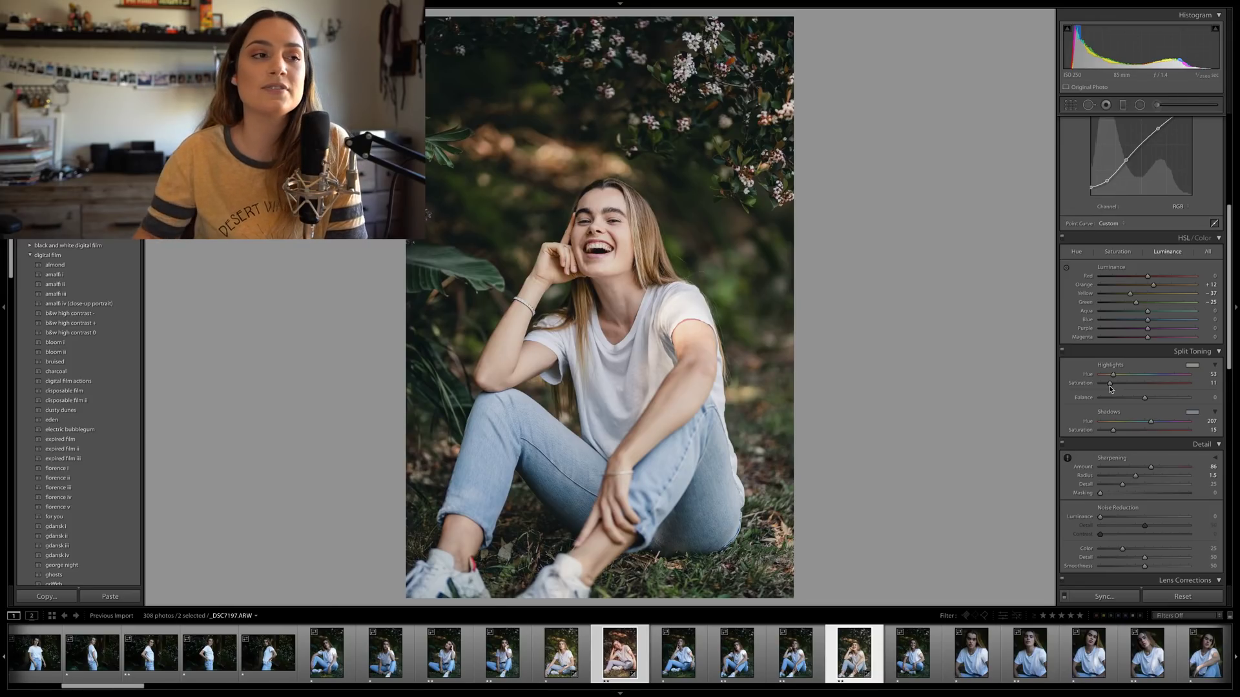
# Step: Warm the split-toned highlights to hue 43, saturation 28, and compare the portrait with its original
pyautogui.moveTo(1110, 384)
pyautogui.mouseDown()
pyautogui.moveTo(1125, 386)
pyautogui.moveTo(1111, 377)
pyautogui.mouseUp()
pyautogui.press('\\')
pyautogui.press('\\')
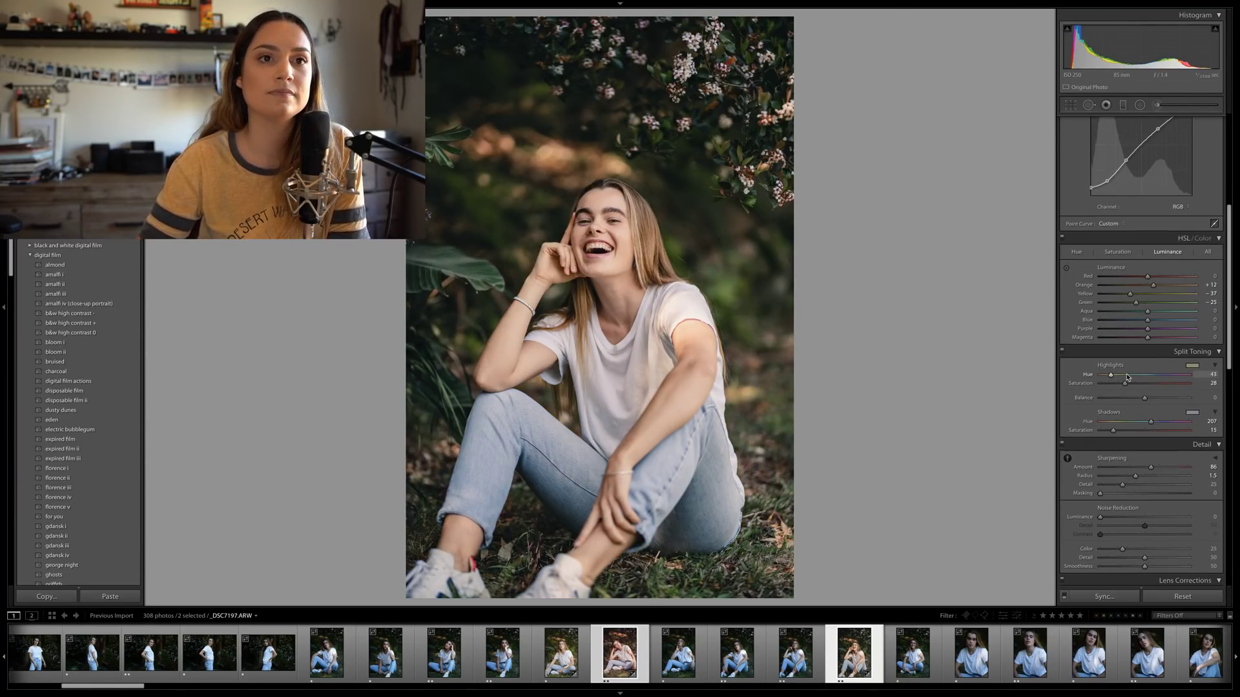
# Step: Set vibrance to +33, saturation to +12, exposure to +0.85 and temperature to 6,991, and compare with the original portrait
pyautogui.scroll(6, 1142, 290)
pyautogui.moveTo(1153, 261); pyautogui.dragTo(1150, 267)
pyautogui.moveTo(1152, 169); pyautogui.dragTo(1146, 136)
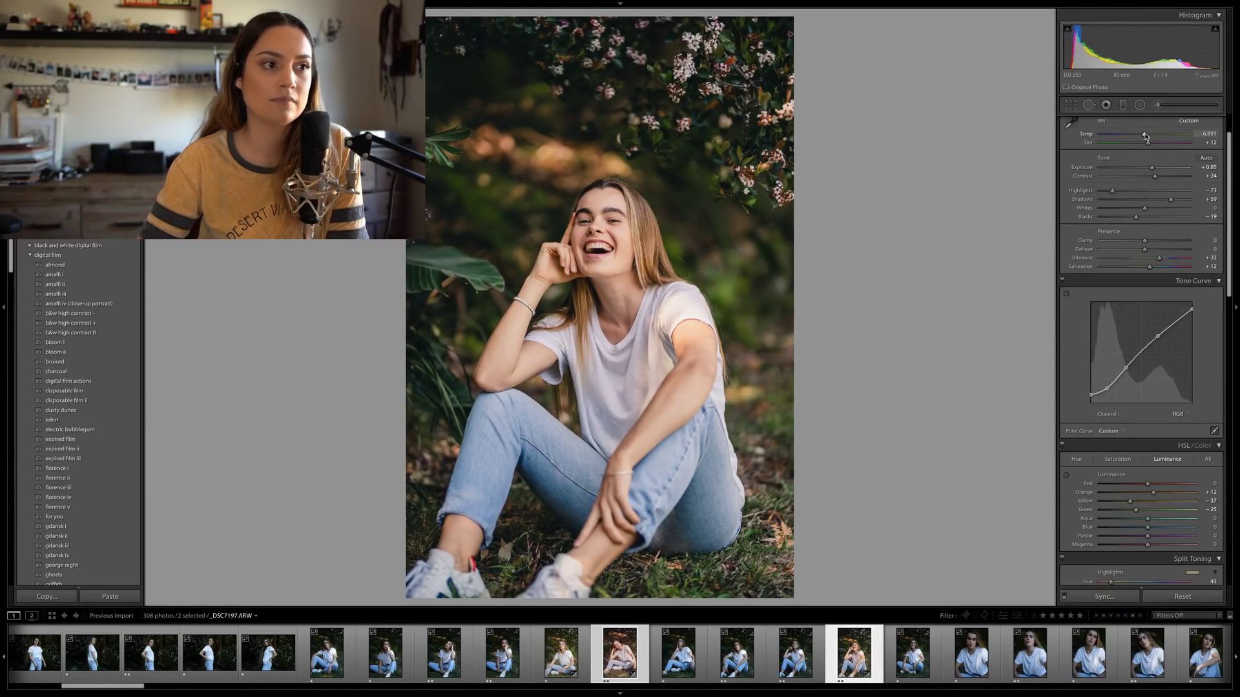
pyautogui.press('\\')
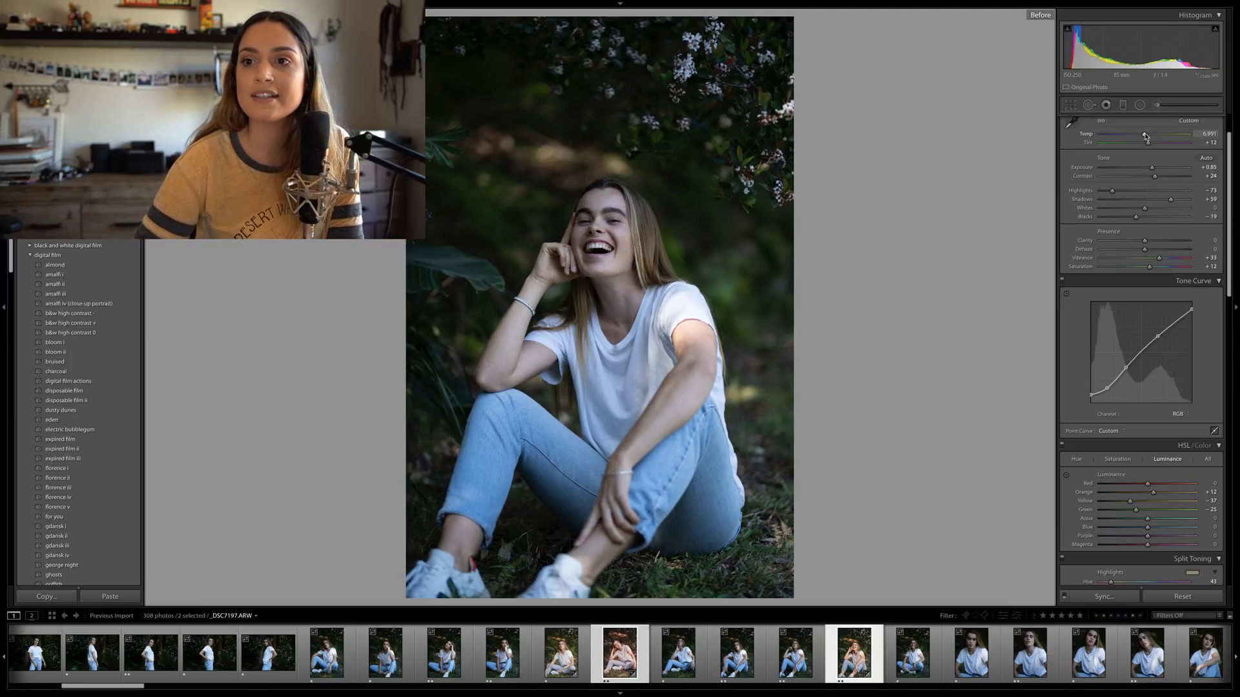
pyautogui.press('\\')
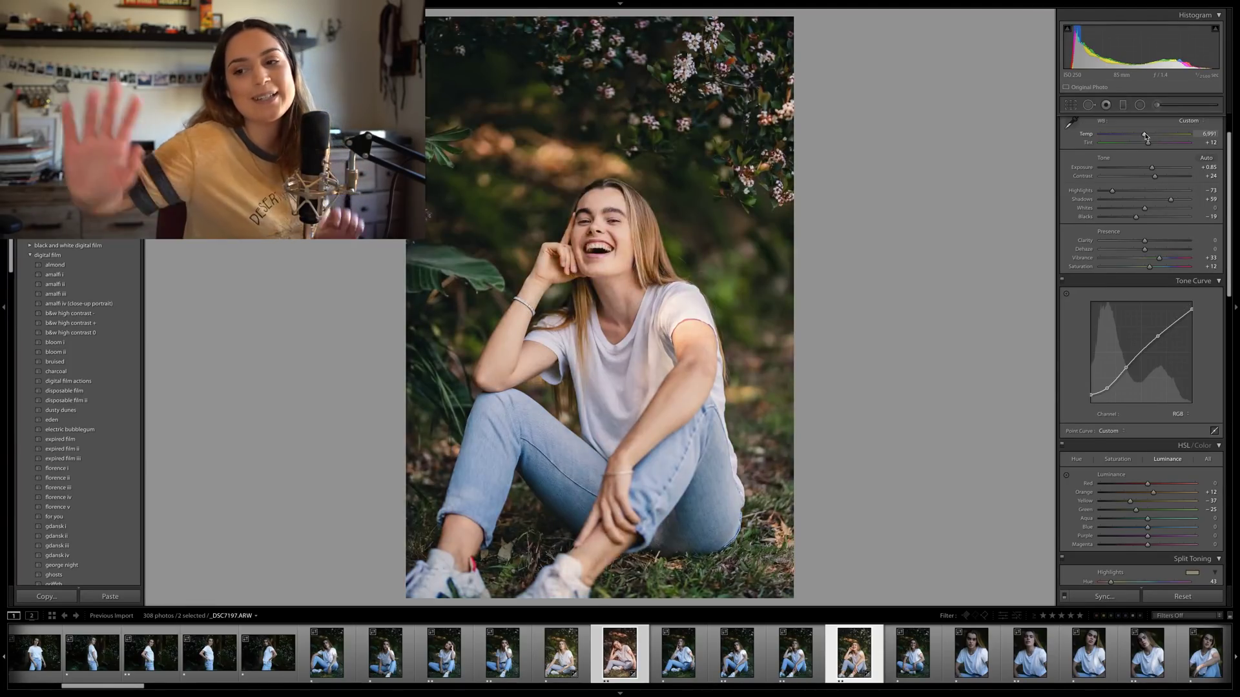